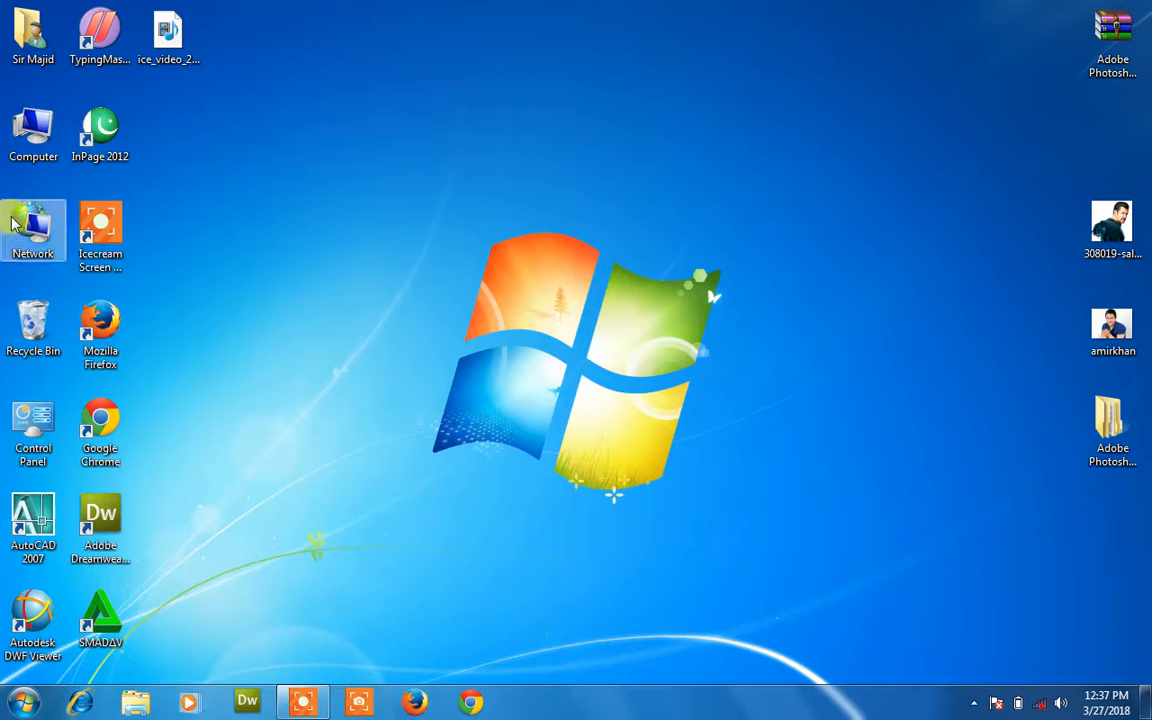
- Copy the BASIC SOFT, css 3 and html 5, and css website folders from New Volume (G:) to the desktop, and stop the running copy
{"action": "double_click", "coordinate": [42, 143]}
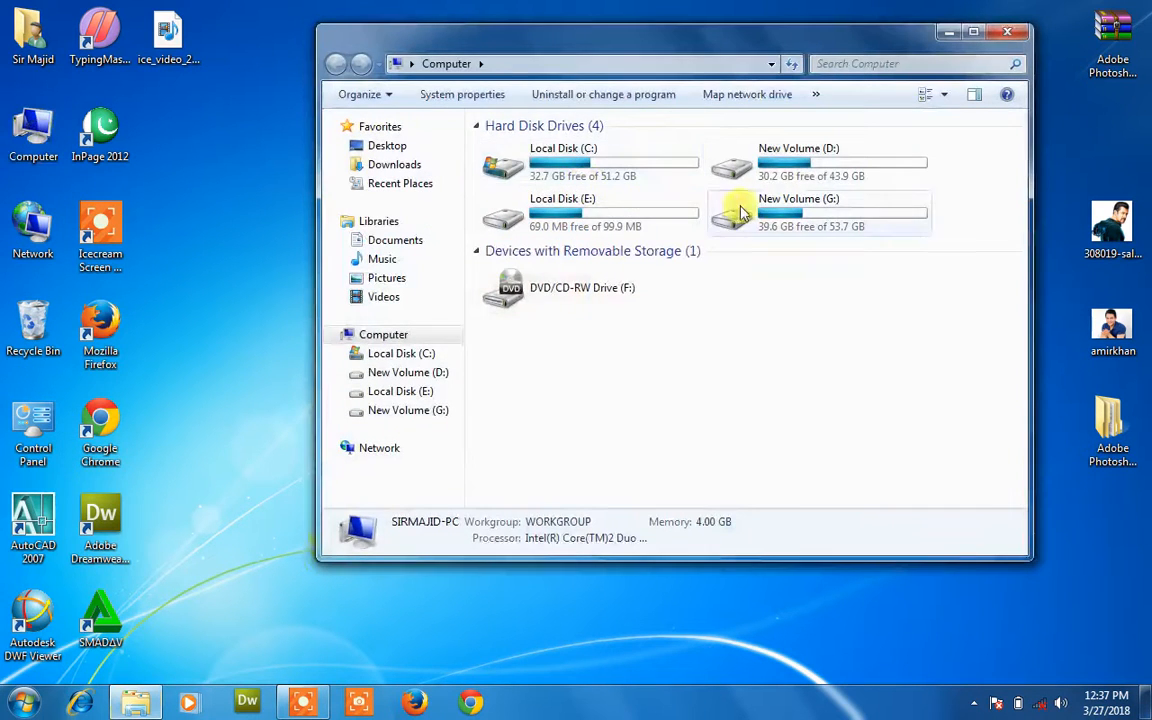
{"action": "left_click", "coordinate": [755, 215]}
{"action": "double_click", "coordinate": [755, 215]}
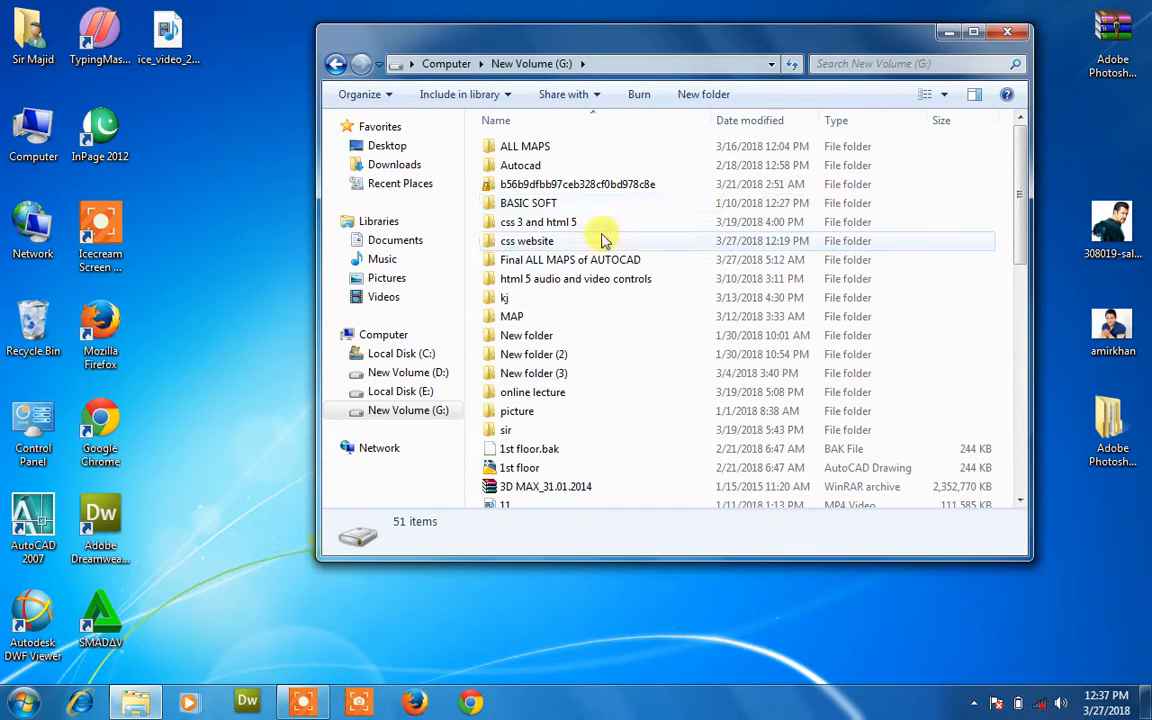
{"action": "left_click_drag", "start_coordinate": [548, 239], "coordinate": [221, 206]}
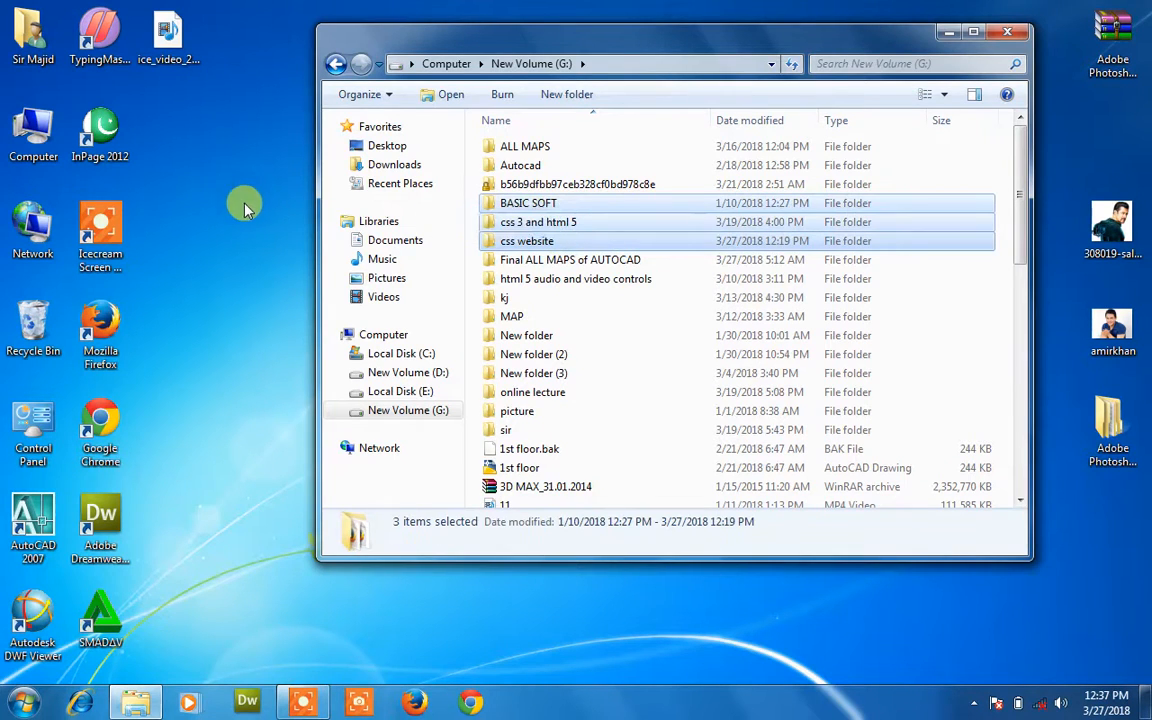
{"action": "left_click_drag", "start_coordinate": [507, 239], "coordinate": [283, 222]}
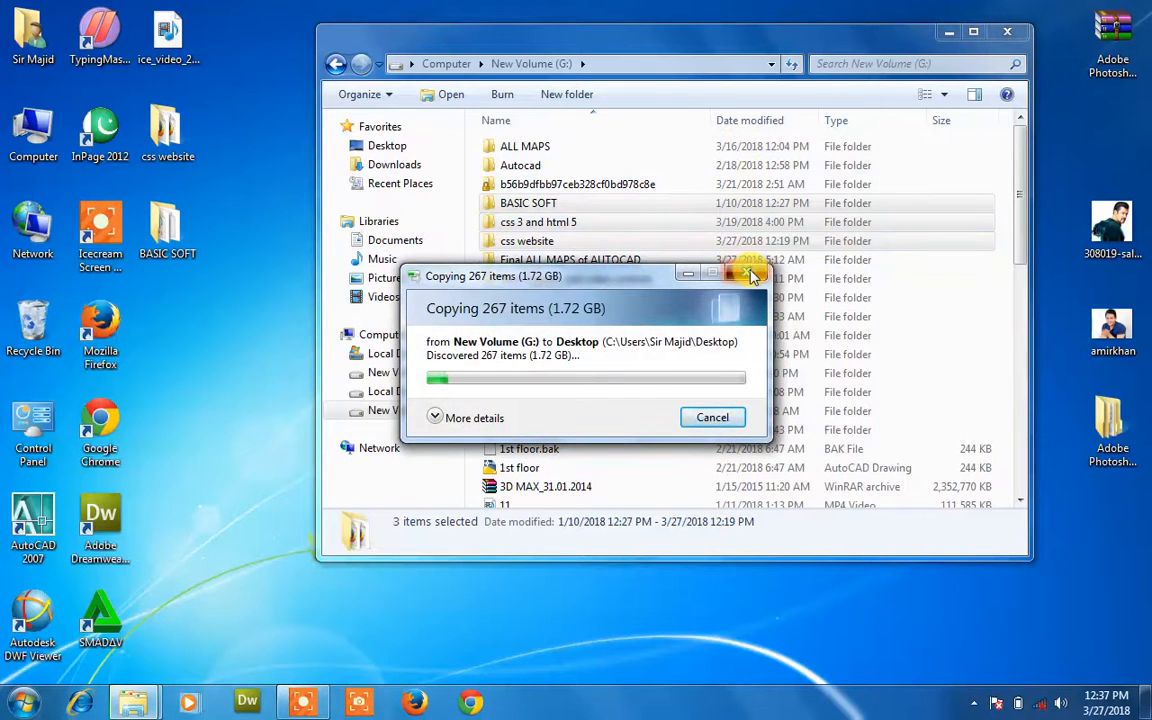
{"action": "left_click", "coordinate": [756, 273]}
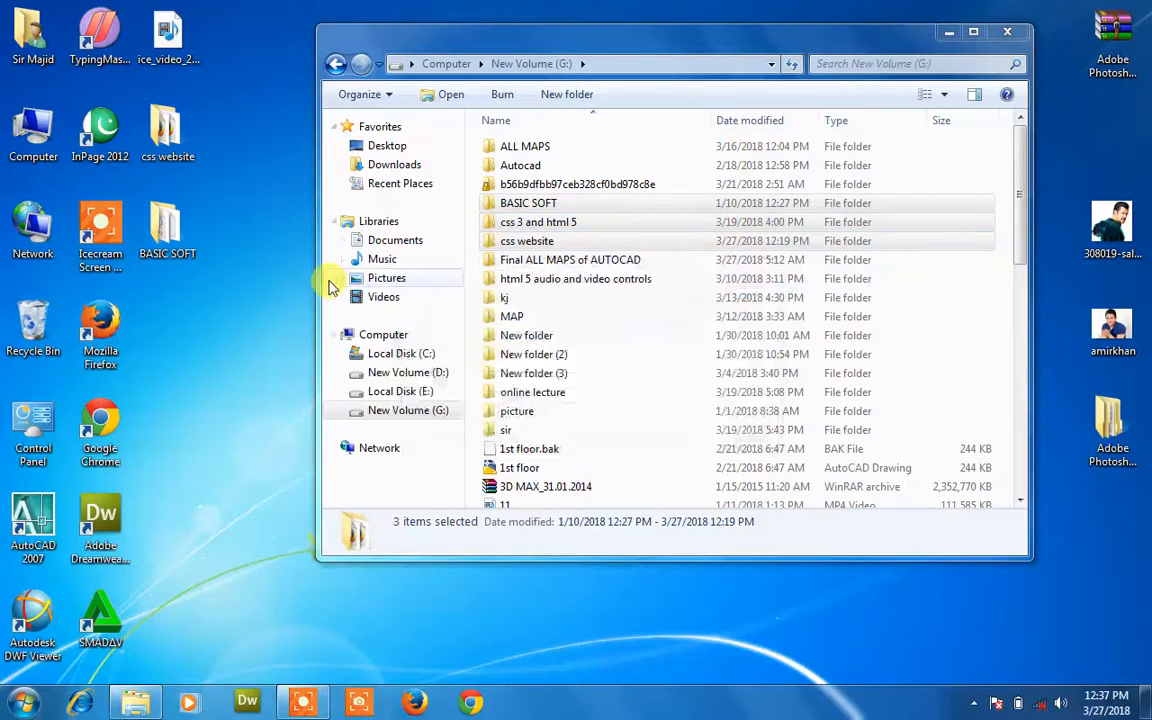
- Open the index page from the desktop's css website folder in Google Chrome and maximize the browser window
{"action": "double_click", "coordinate": [165, 130]}
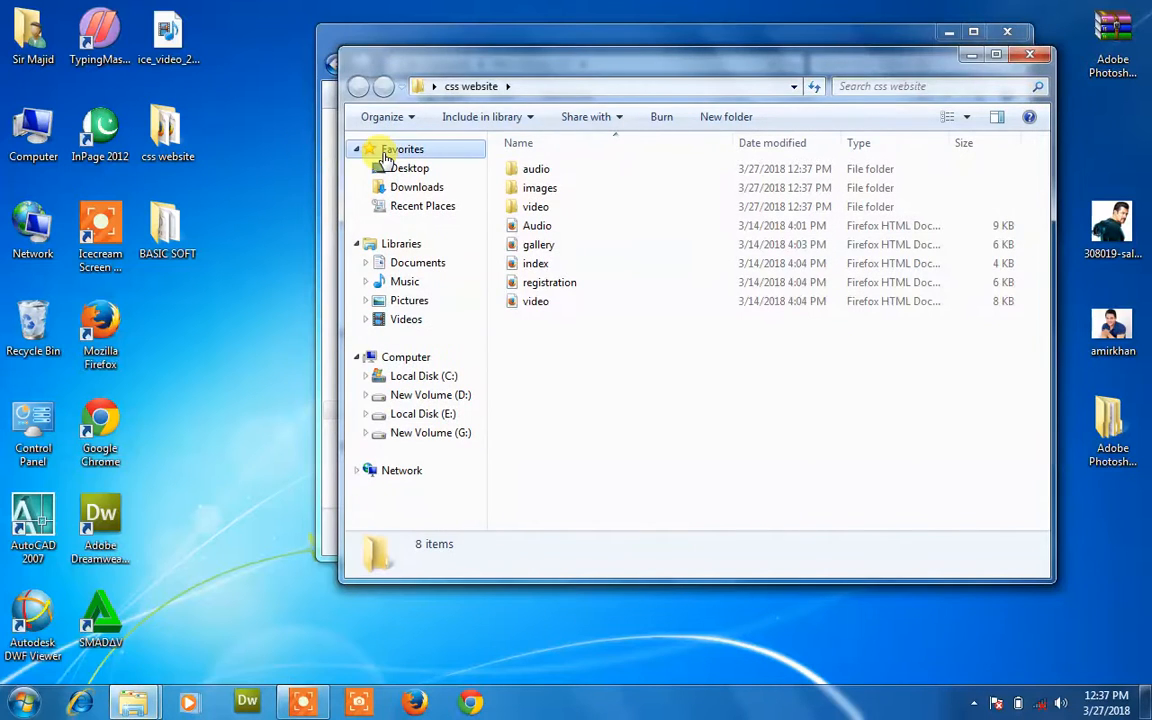
{"action": "right_click", "coordinate": [530, 270]}
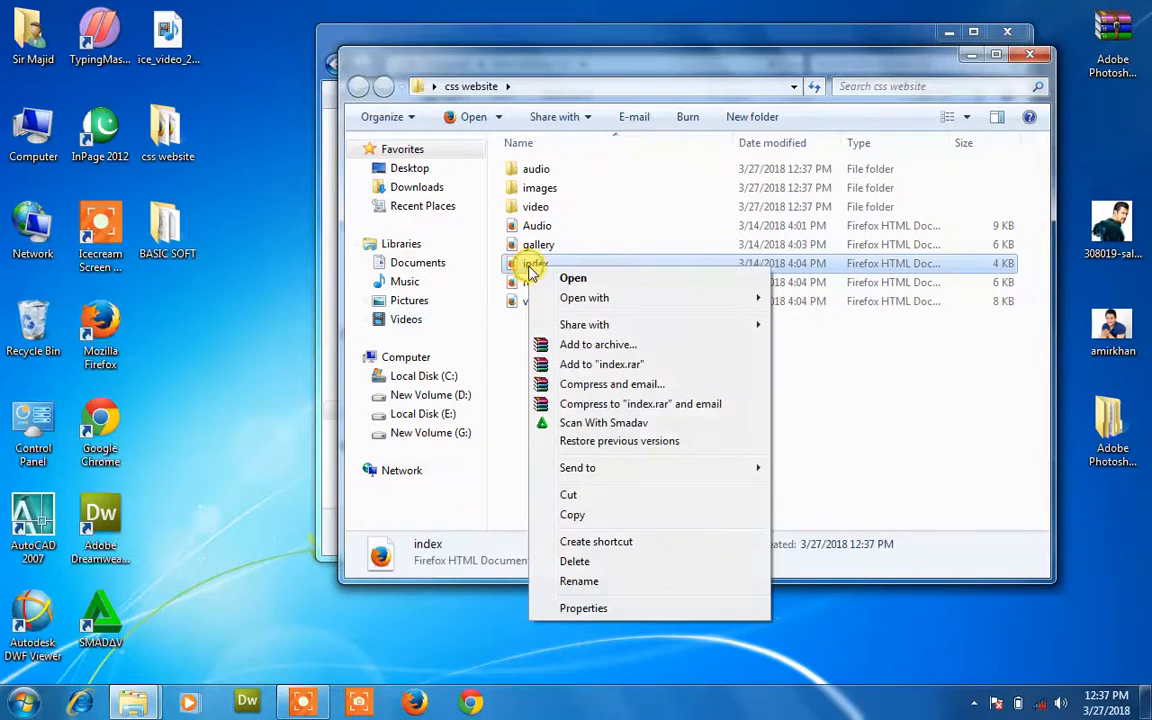
{"action": "mouse_move", "coordinate": [597, 296]}
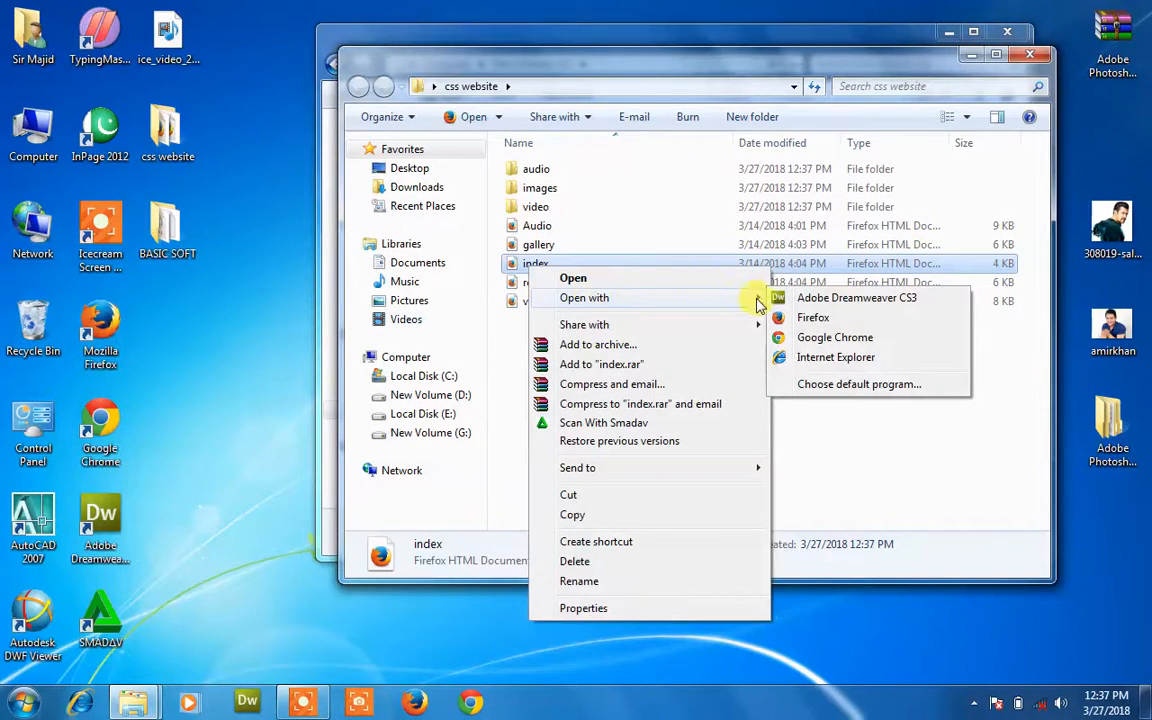
{"action": "left_click", "coordinate": [833, 337]}
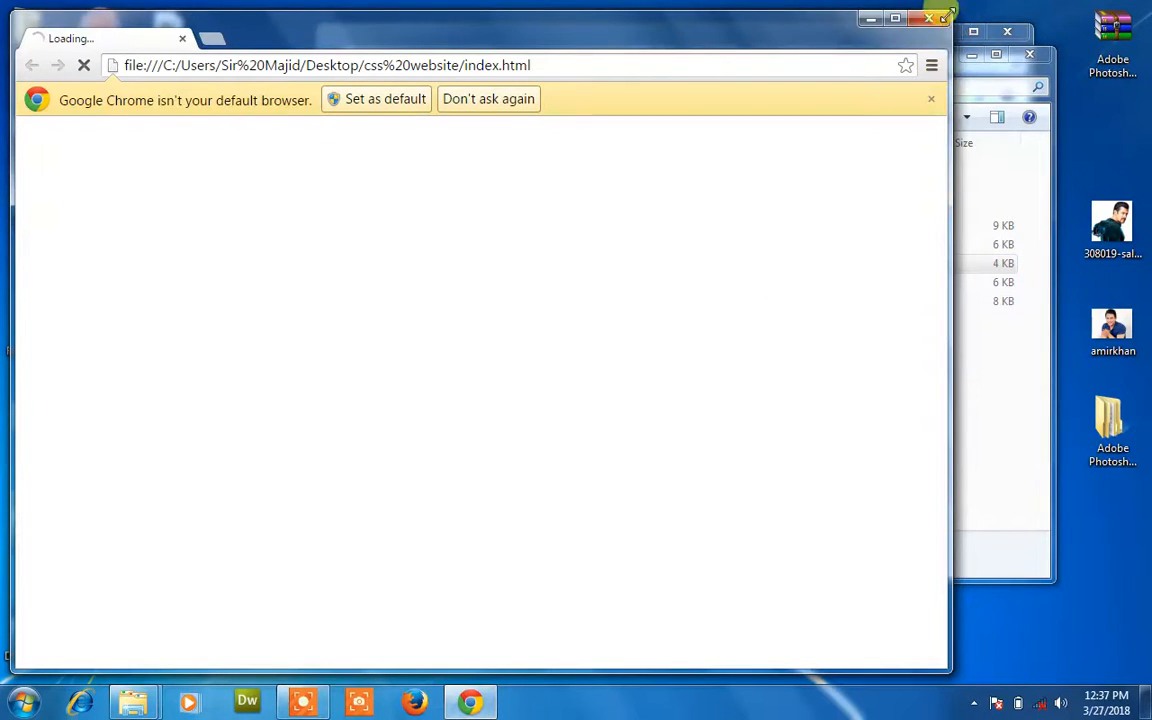
{"action": "left_click", "coordinate": [894, 19]}
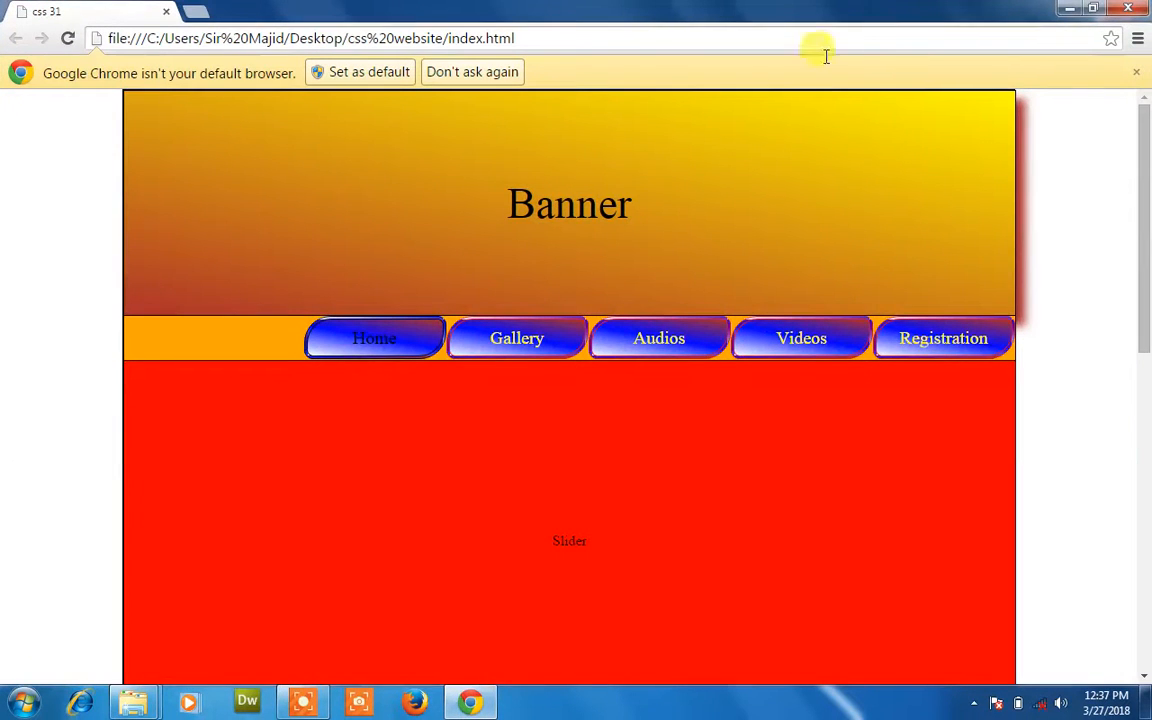
- Dismiss the default browser notice and examine the Banner area and overall layout of the page
{"action": "double_click", "coordinate": [524, 208]}
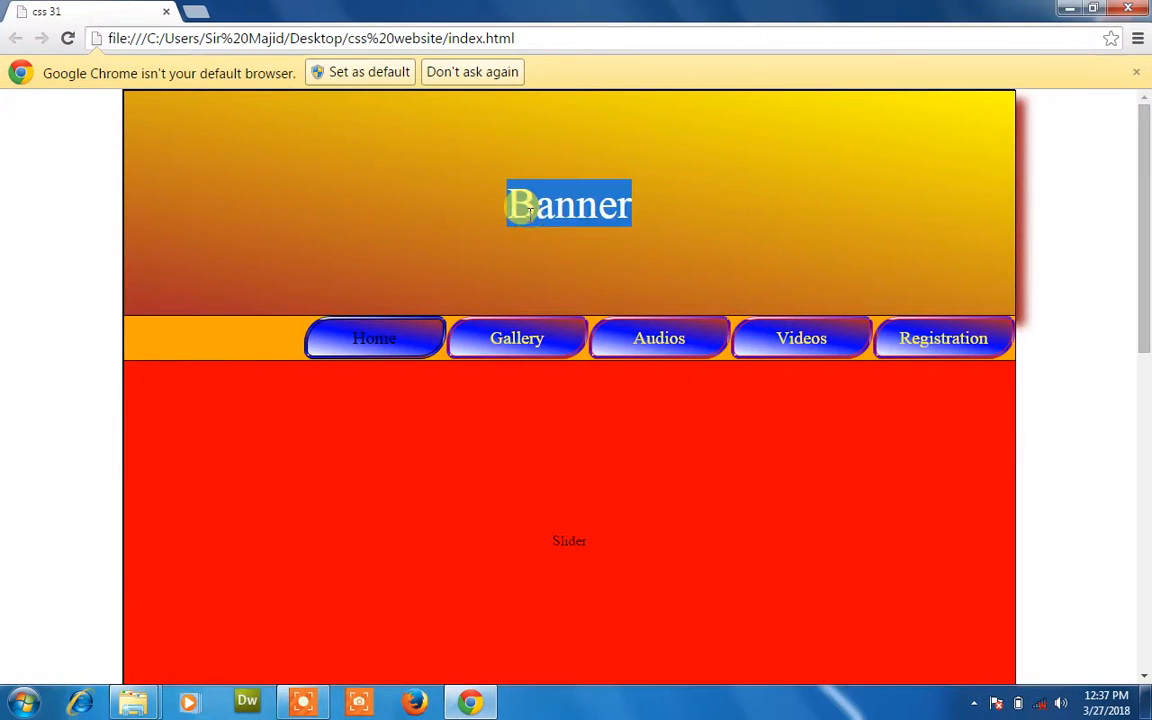
{"action": "left_click", "coordinate": [740, 218]}
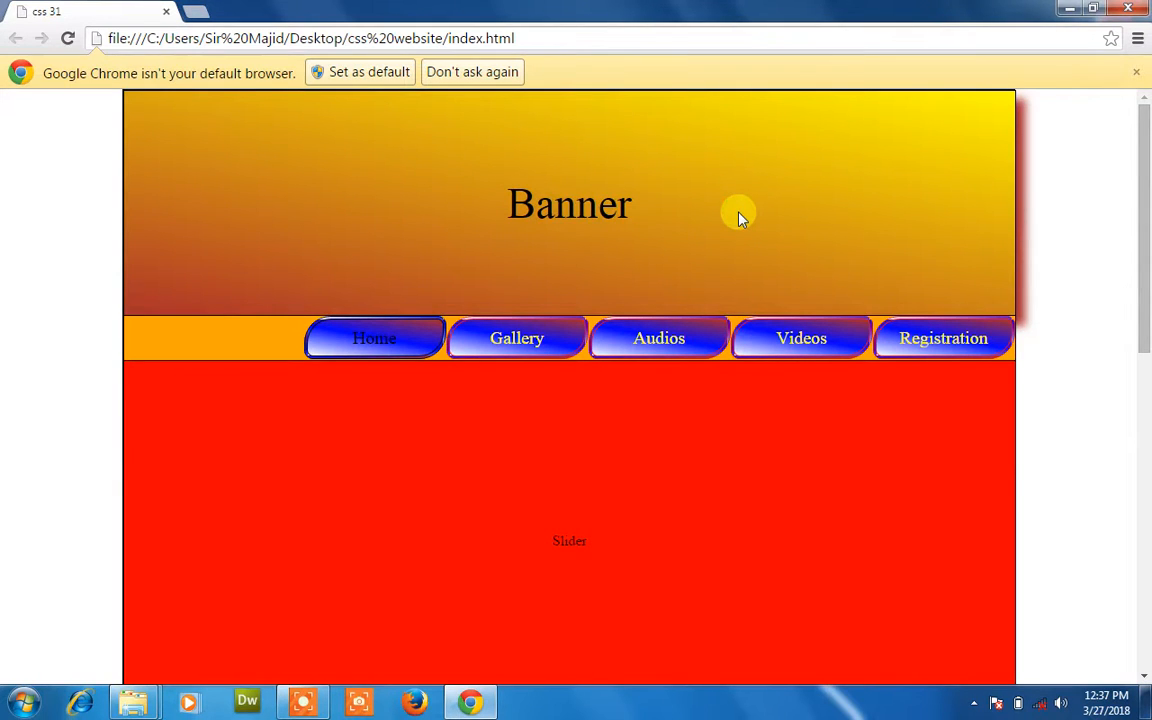
{"action": "left_click", "coordinate": [517, 80]}
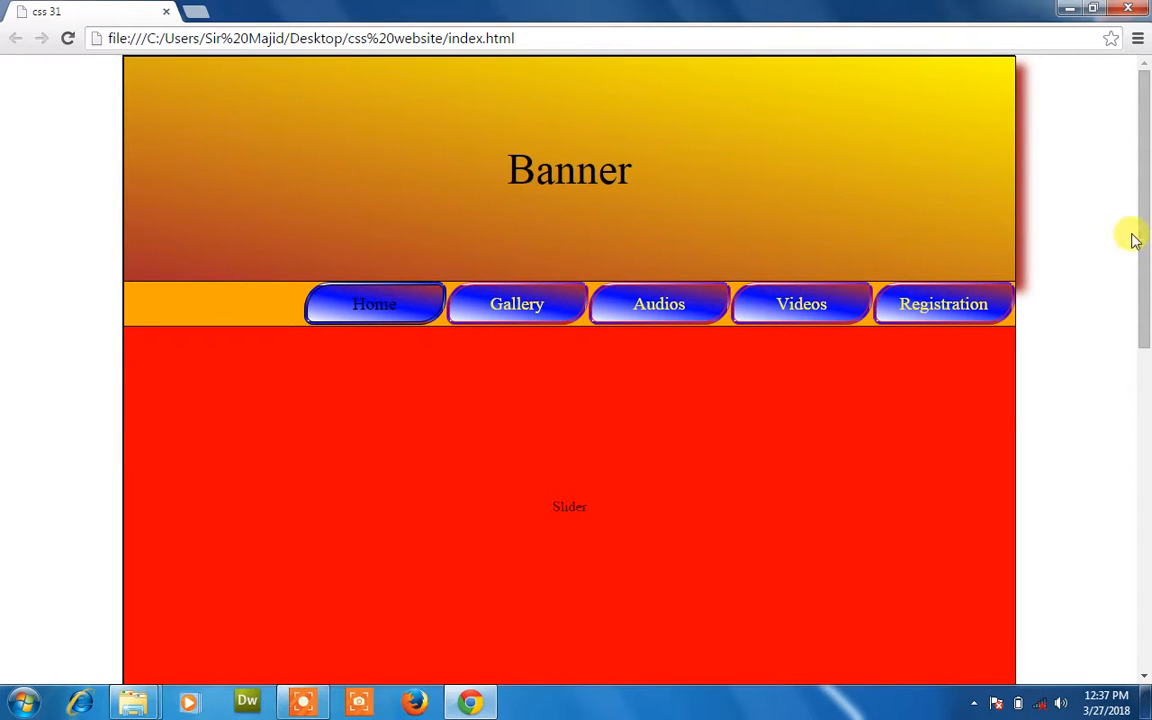
{"action": "left_click_drag", "start_coordinate": [1145, 235], "coordinate": [1145, 160]}
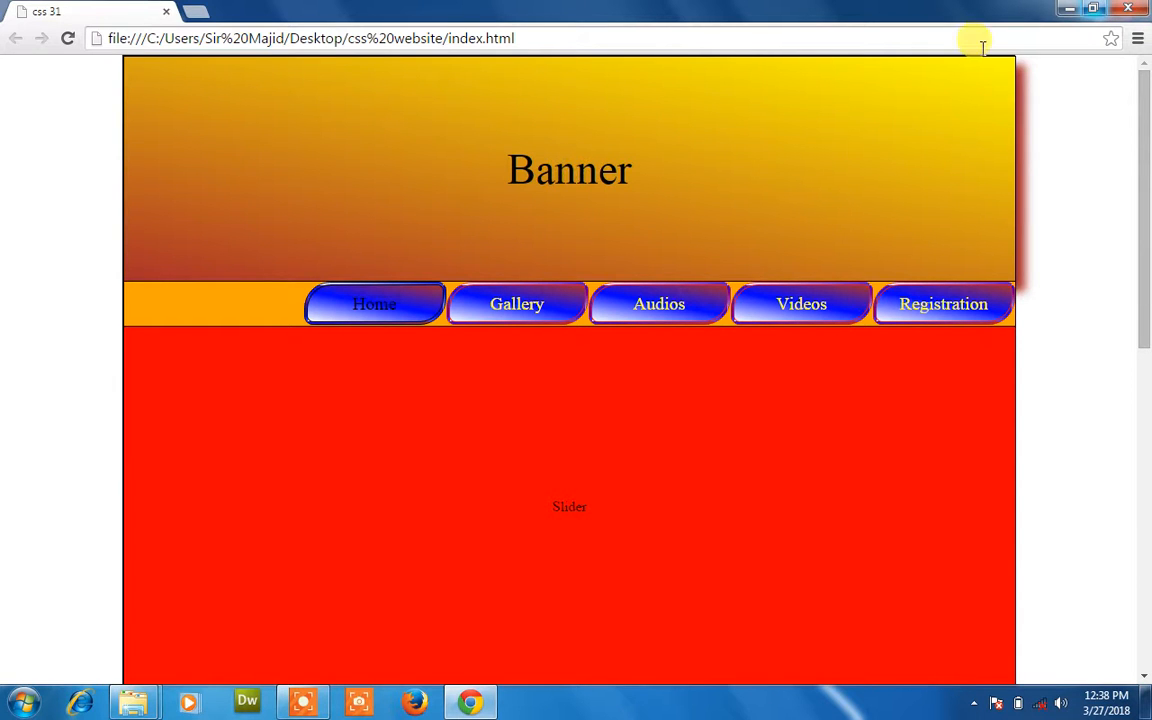
- Minimize the browser and open the index file from the css website folder in Adobe Dreamweaver CS3
{"action": "left_click", "coordinate": [1069, 9]}
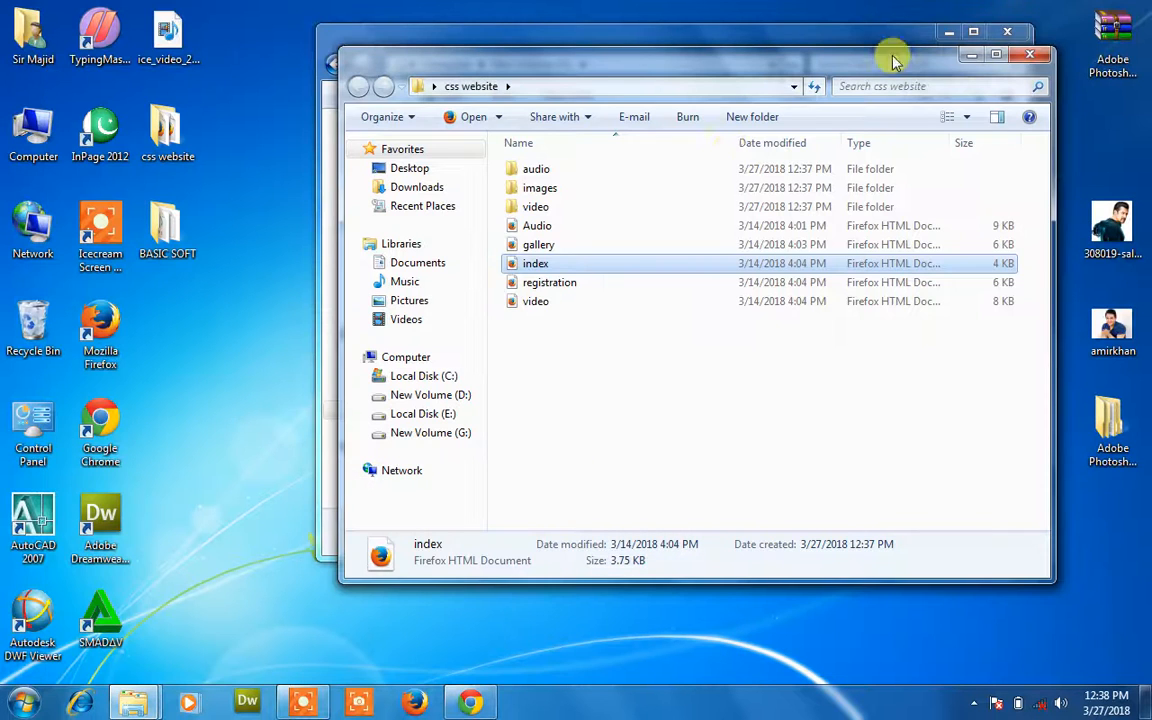
{"action": "right_click", "coordinate": [540, 265]}
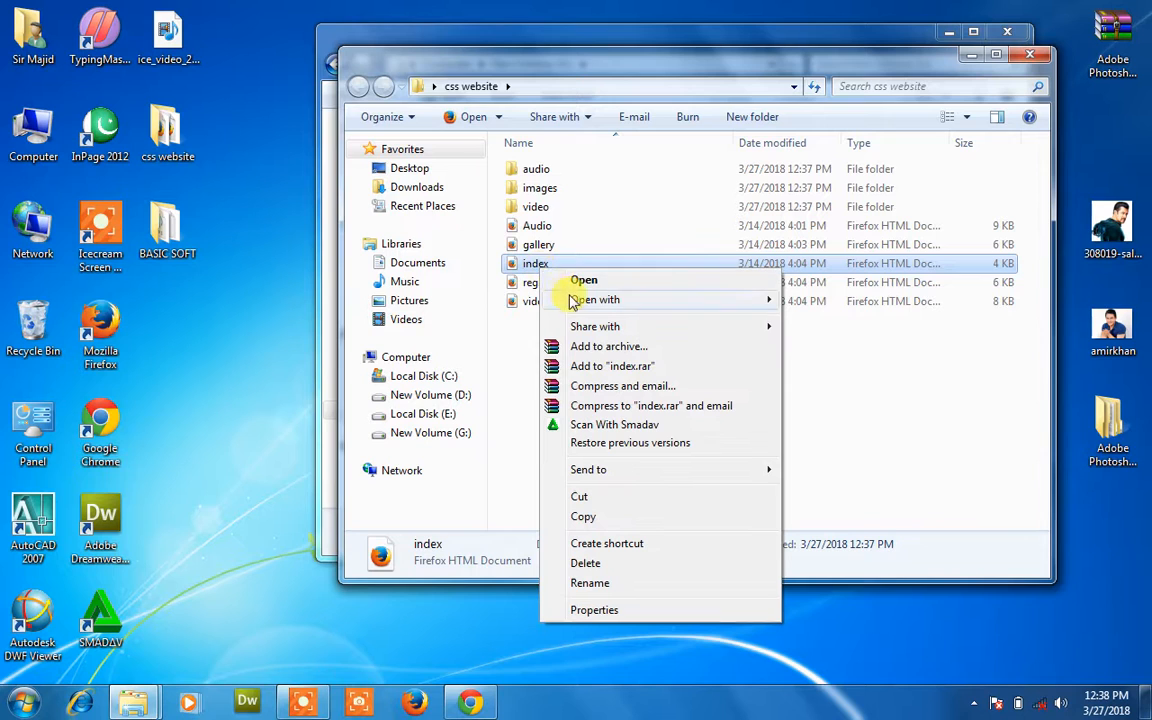
{"action": "mouse_move", "coordinate": [566, 296]}
{"action": "left_click", "coordinate": [795, 300]}
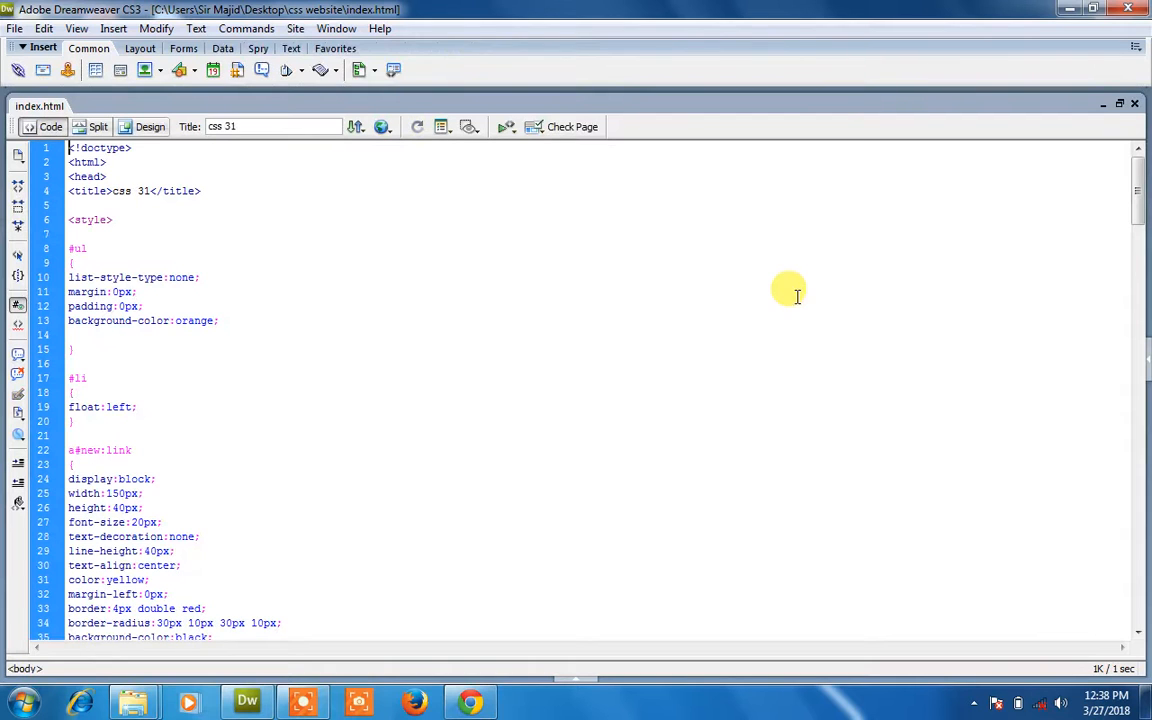
- Set the code view font size to 26 pt in the Fonts preferences
{"action": "left_click", "coordinate": [337, 320]}
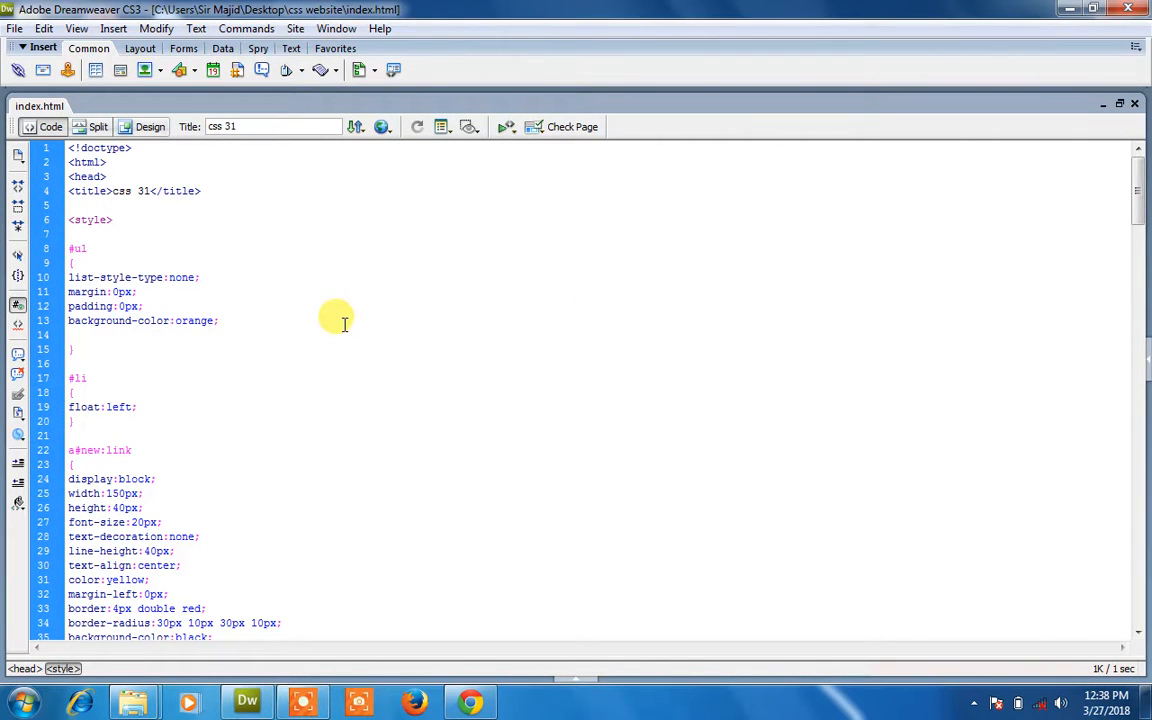
{"action": "key", "text": "ctrl+u"}
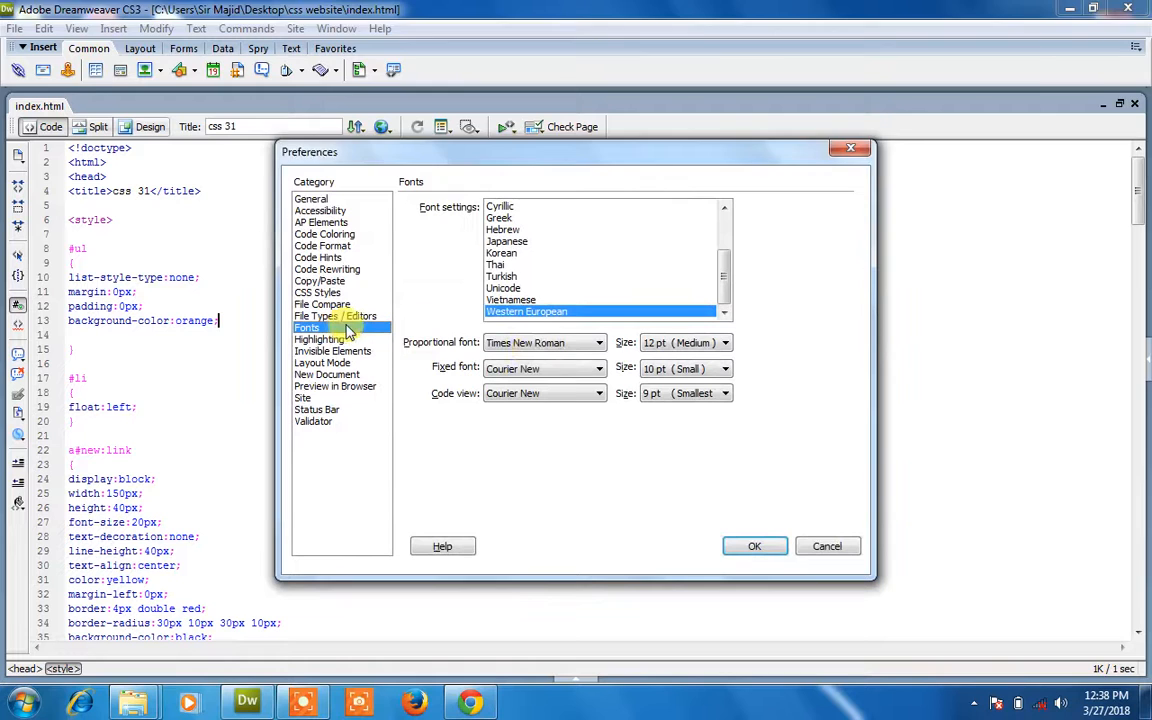
{"action": "left_click", "coordinate": [672, 393]}
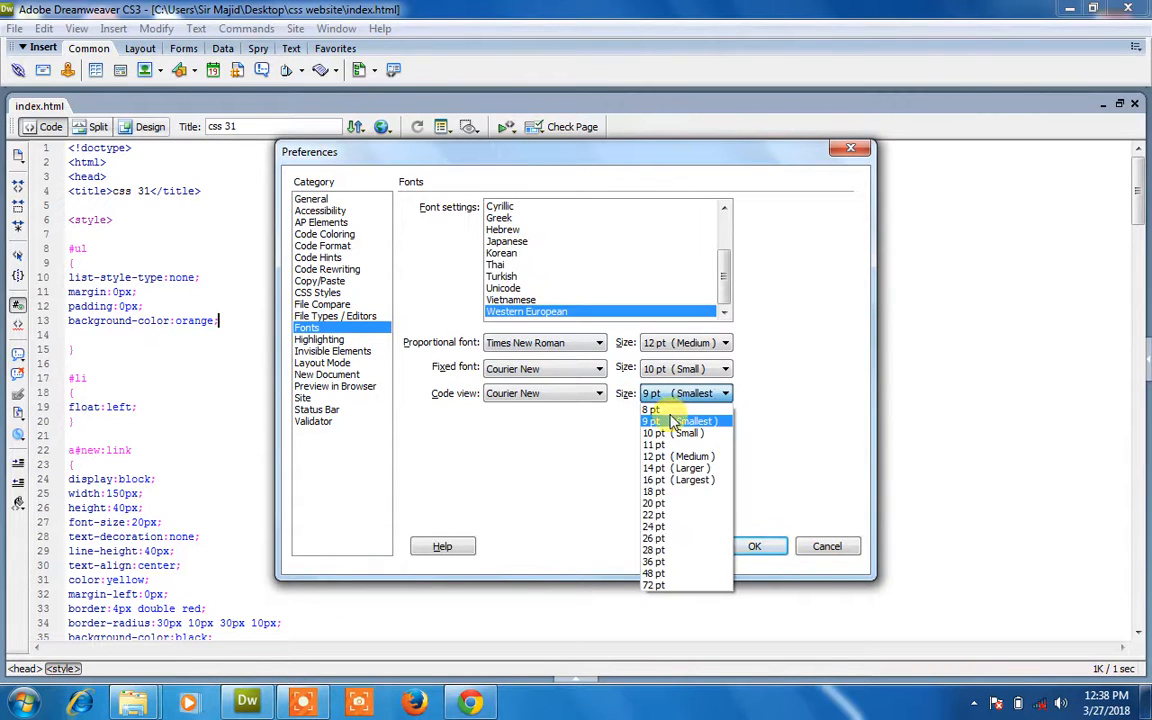
{"action": "left_click", "coordinate": [661, 541]}
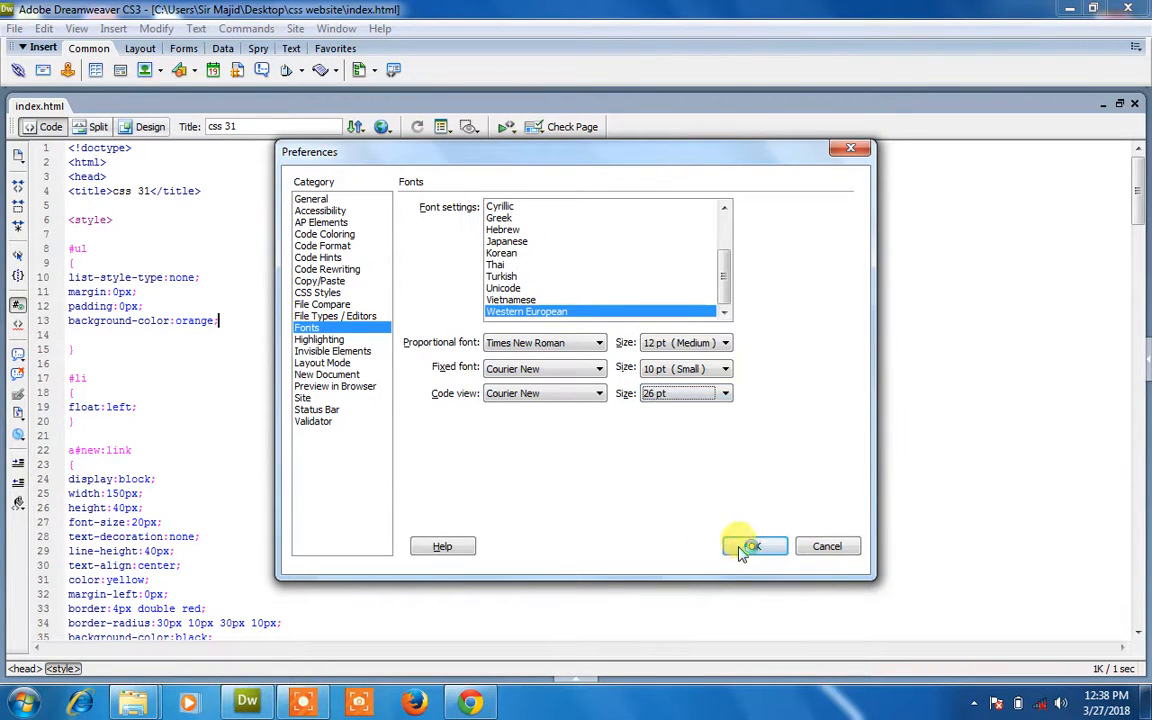
{"action": "left_click", "coordinate": [742, 545]}
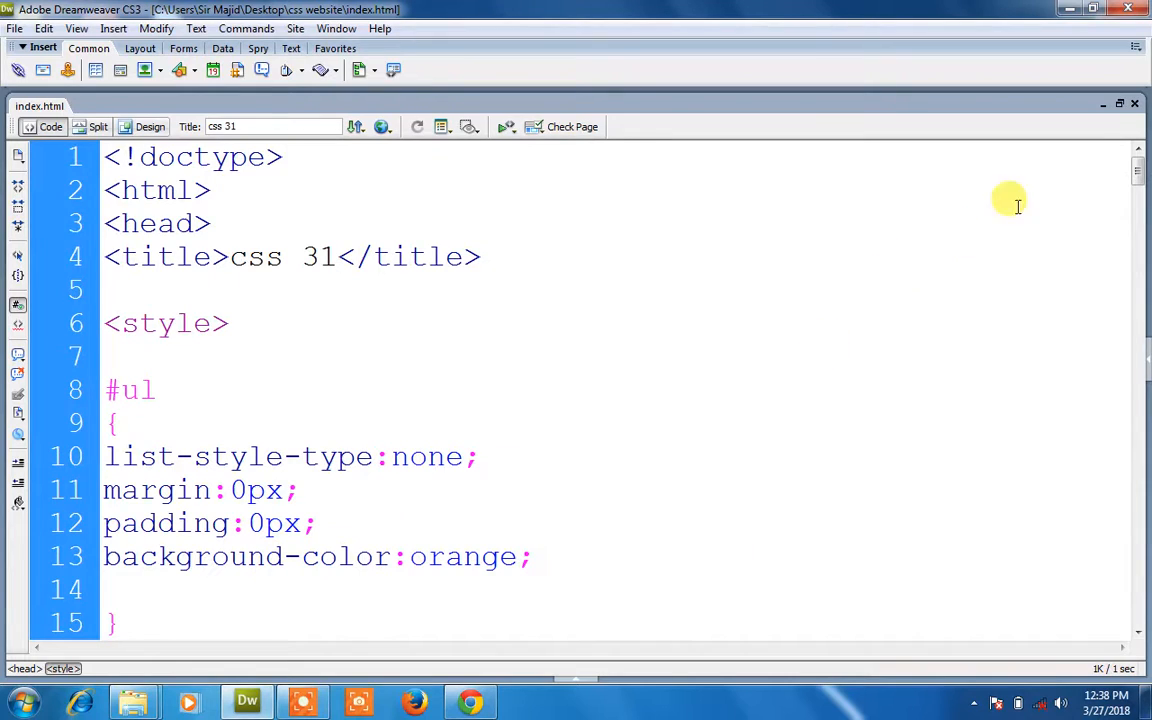
- Find the #banner rule in the page's style code and check its width and height
{"action": "left_click_drag", "start_coordinate": [1138, 174], "coordinate": [1123, 394]}
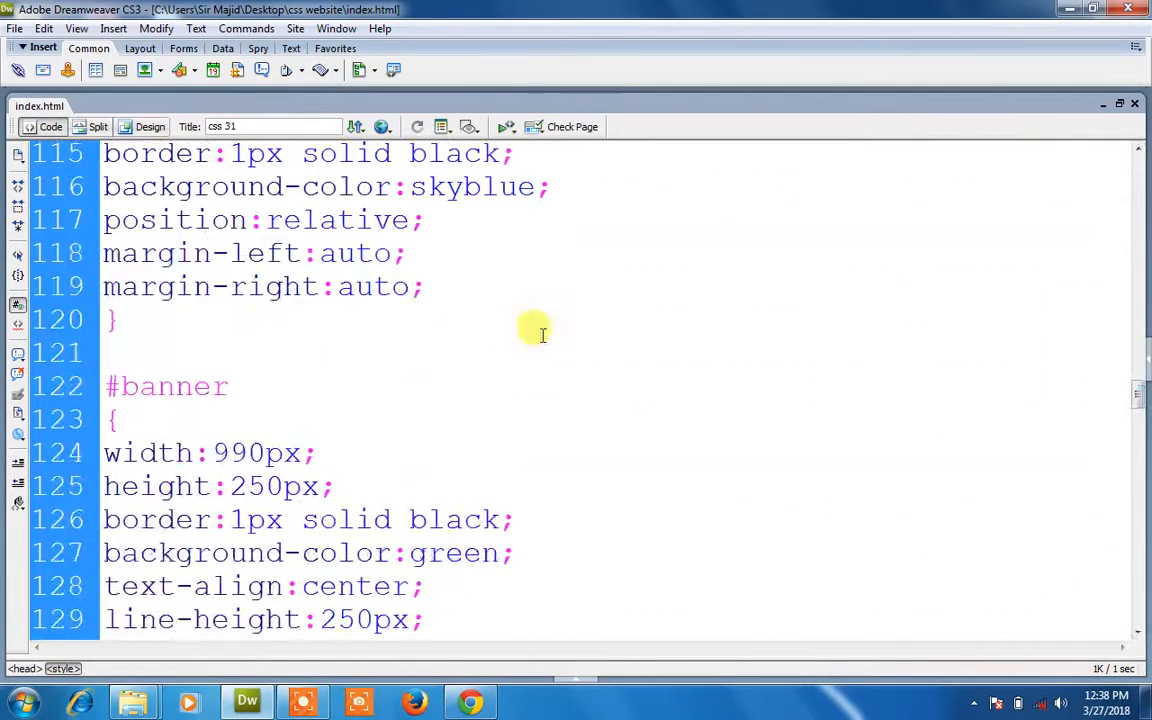
{"action": "double_click", "coordinate": [219, 392]}
{"action": "left_click_drag", "start_coordinate": [213, 450], "coordinate": [285, 486]}
{"action": "left_click", "coordinate": [241, 477]}
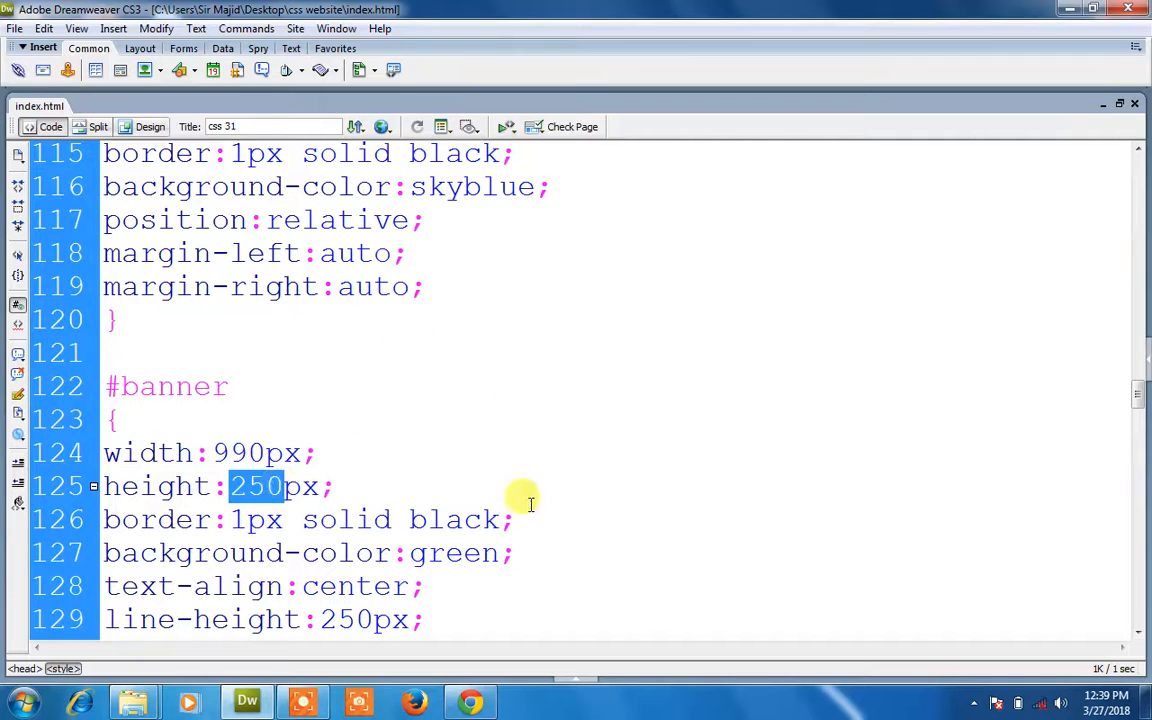
- Close Dreamweaver and both open folder windows to return to the desktop
{"action": "left_click", "coordinate": [1127, 9]}
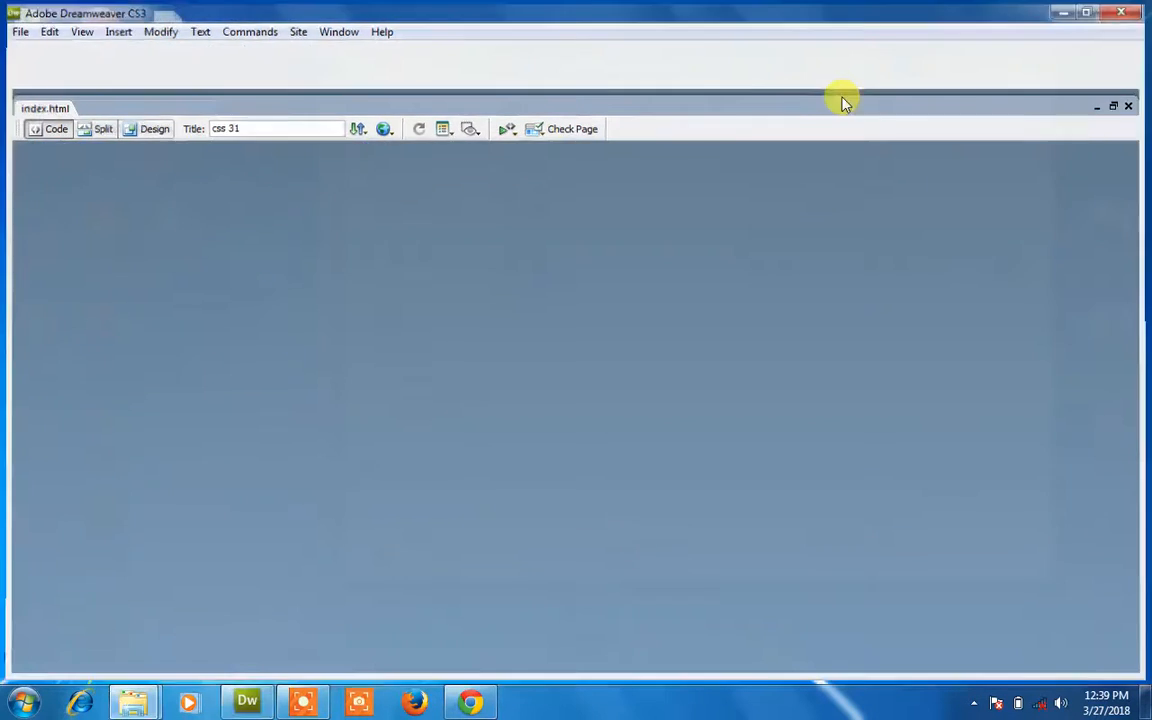
{"action": "left_click", "coordinate": [1041, 36]}
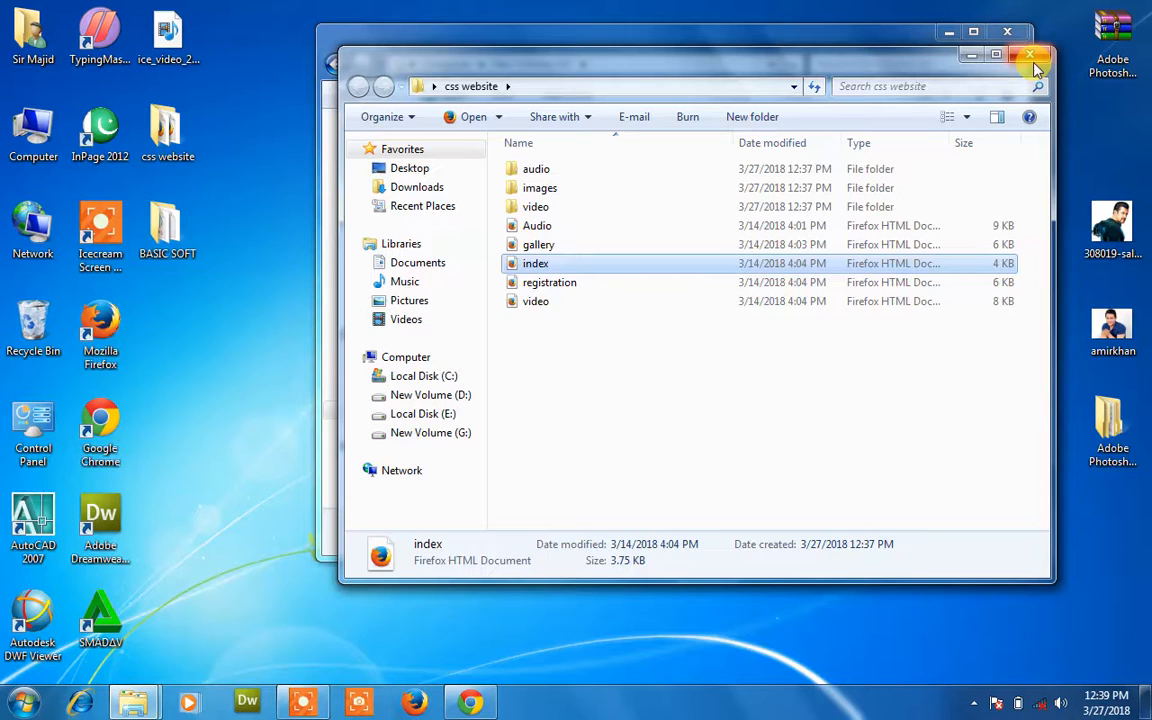
{"action": "left_click", "coordinate": [1007, 31]}
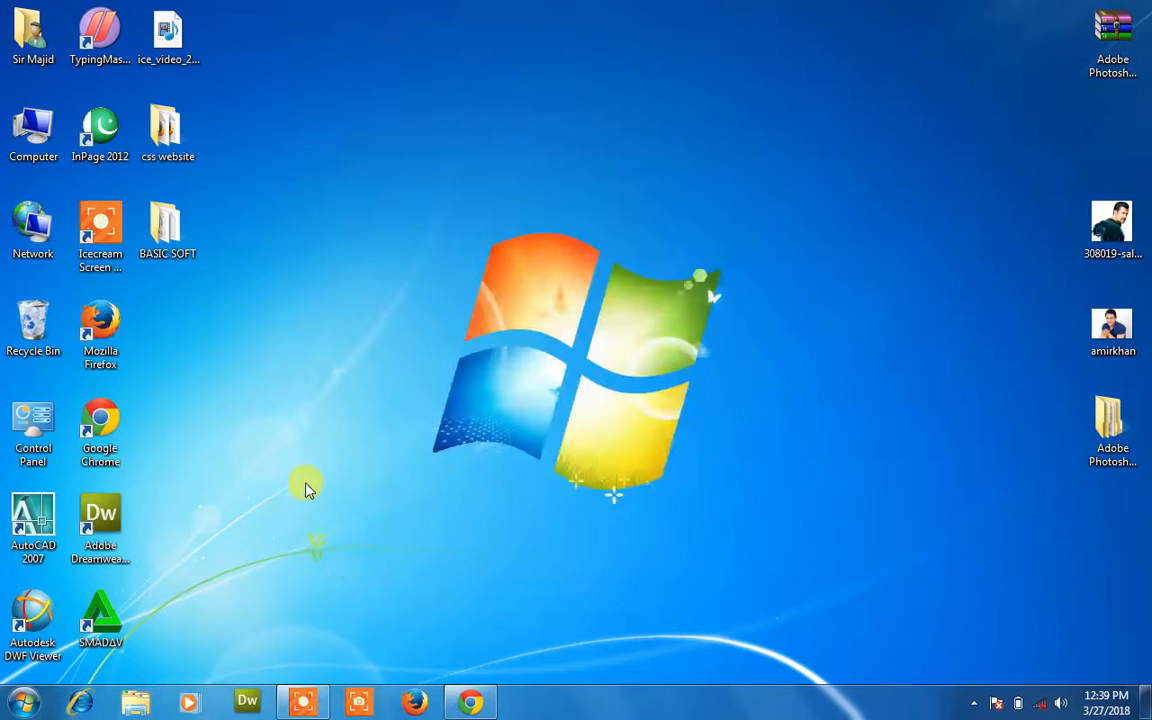
- Launch Adobe Photoshop with the Run command photoshop and decline the product registration
{"action": "key", "text": "super+r"}
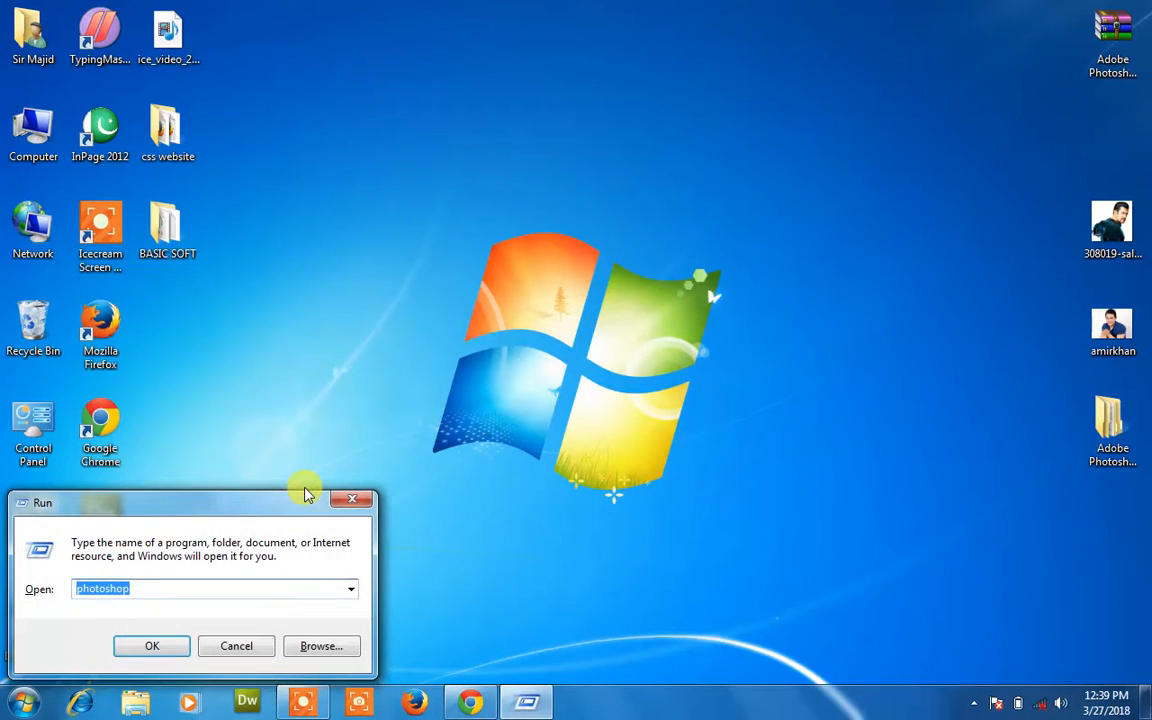
{"action": "key", "text": "Return"}
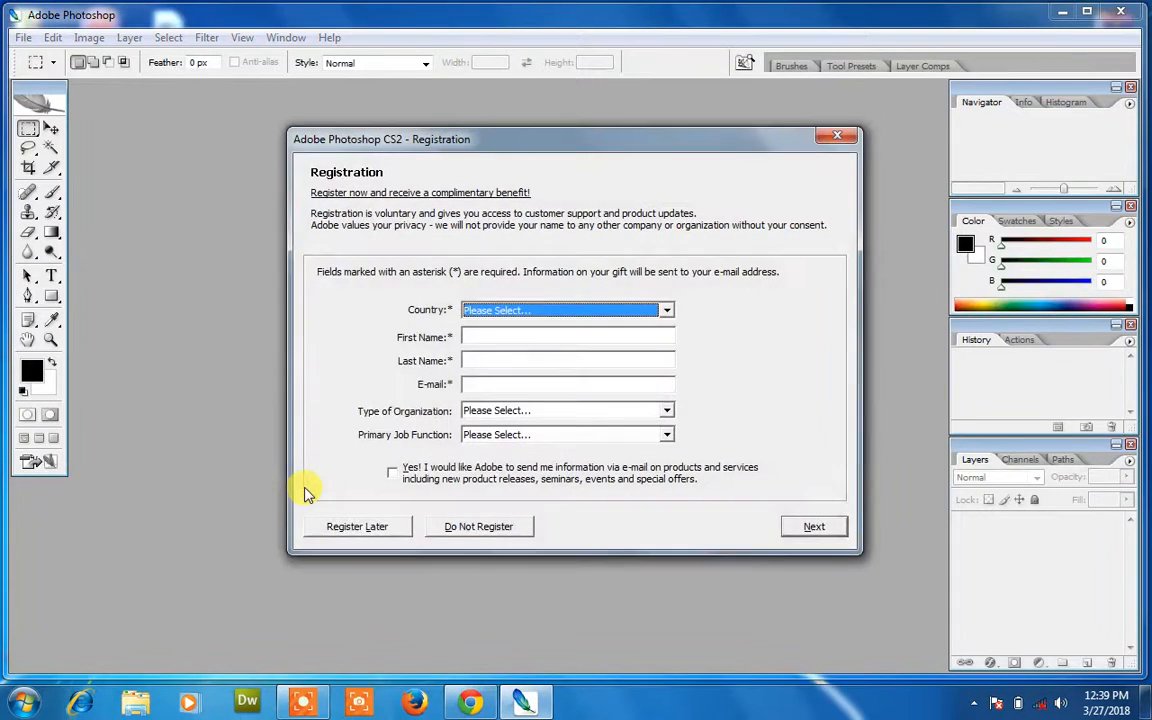
{"action": "left_click", "coordinate": [449, 530]}
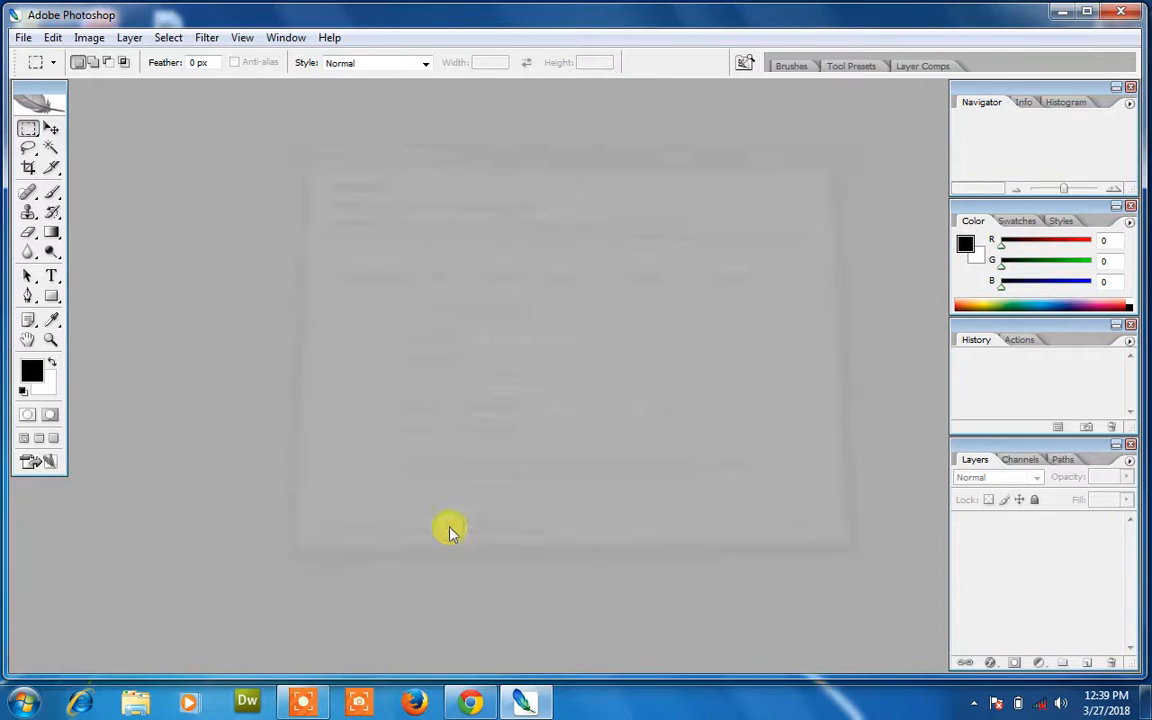
- Start a new document with a width of 990 pixels and a height of 250 pixels
{"action": "left_click", "coordinate": [22, 37]}
{"action": "left_click", "coordinate": [21, 36]}
{"action": "left_click", "coordinate": [22, 37]}
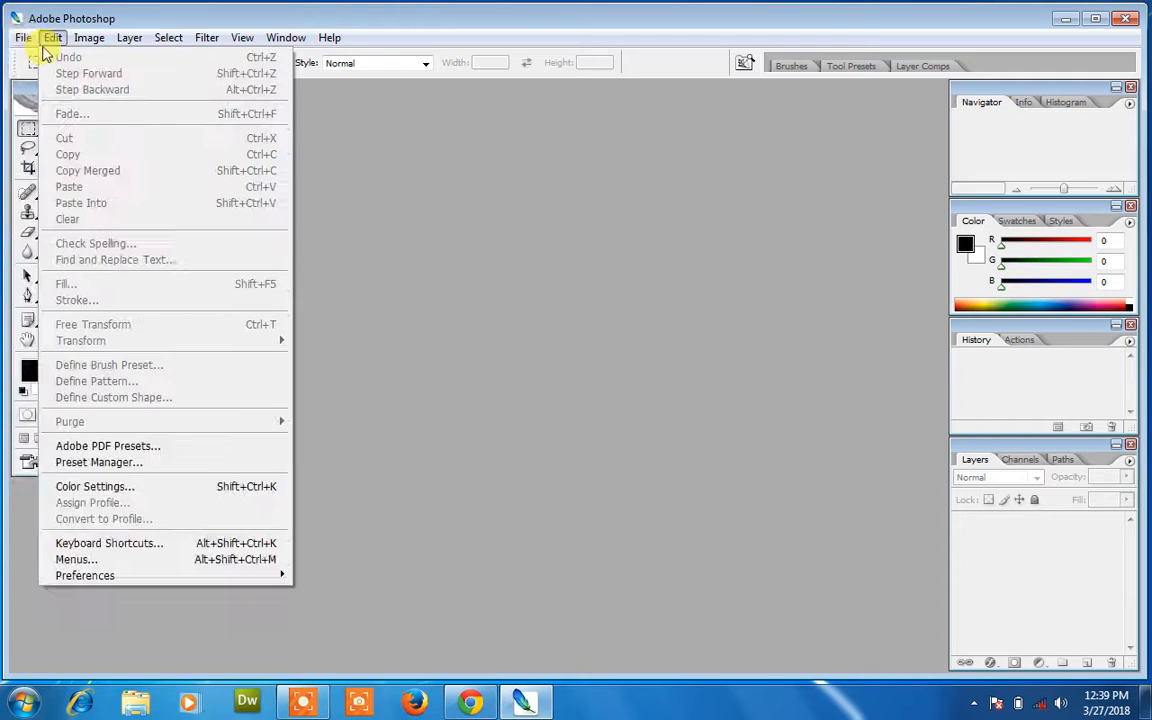
{"action": "left_click", "coordinate": [35, 58]}
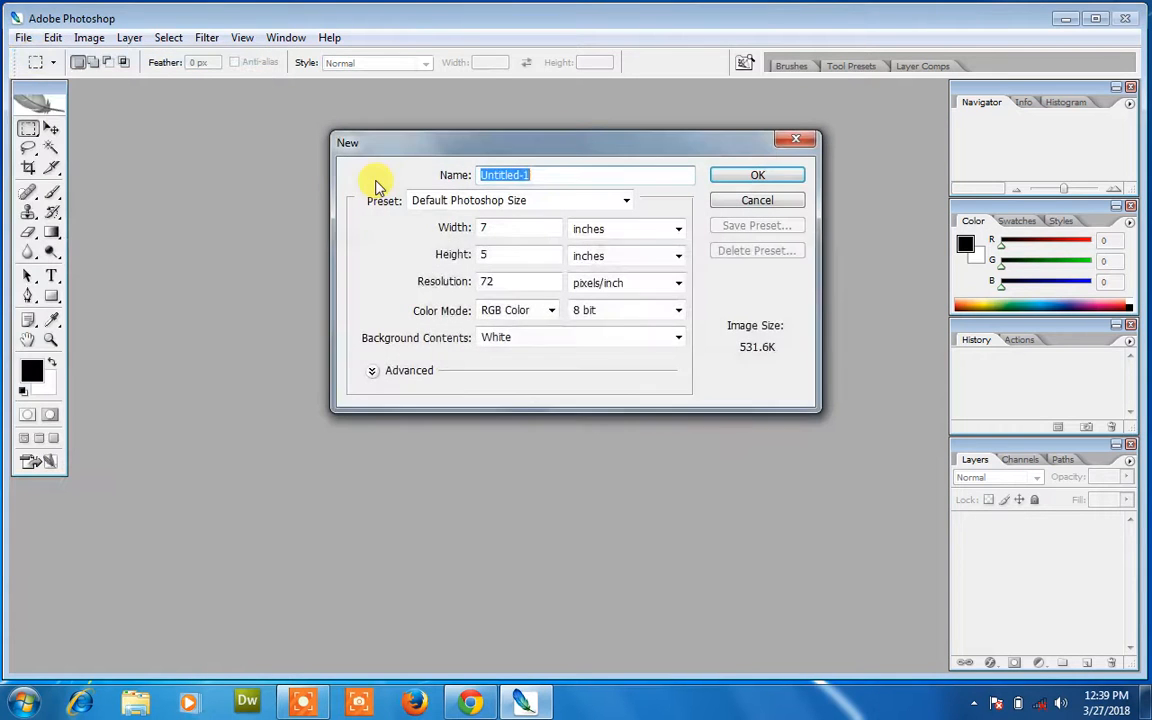
{"action": "left_click", "coordinate": [594, 229]}
{"action": "left_click", "coordinate": [586, 248]}
{"action": "left_click", "coordinate": [524, 227]}
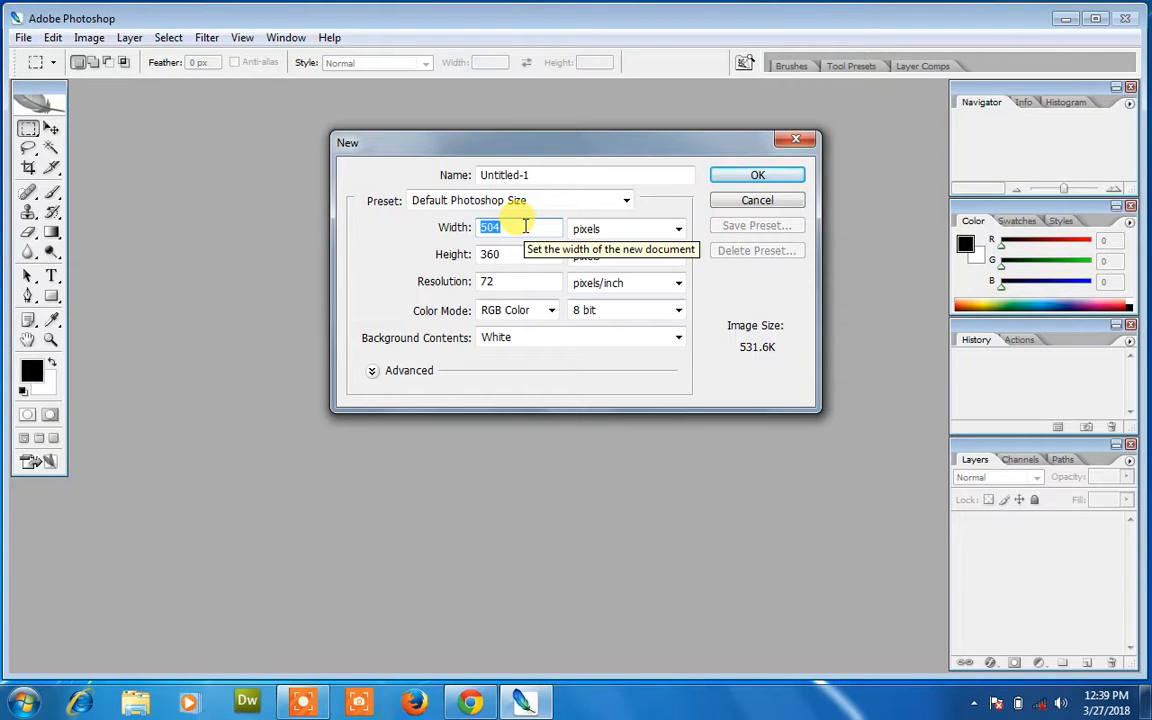
{"action": "type", "text": "990"}
{"action": "left_click", "coordinate": [513, 253]}
{"action": "type", "text": "2"}
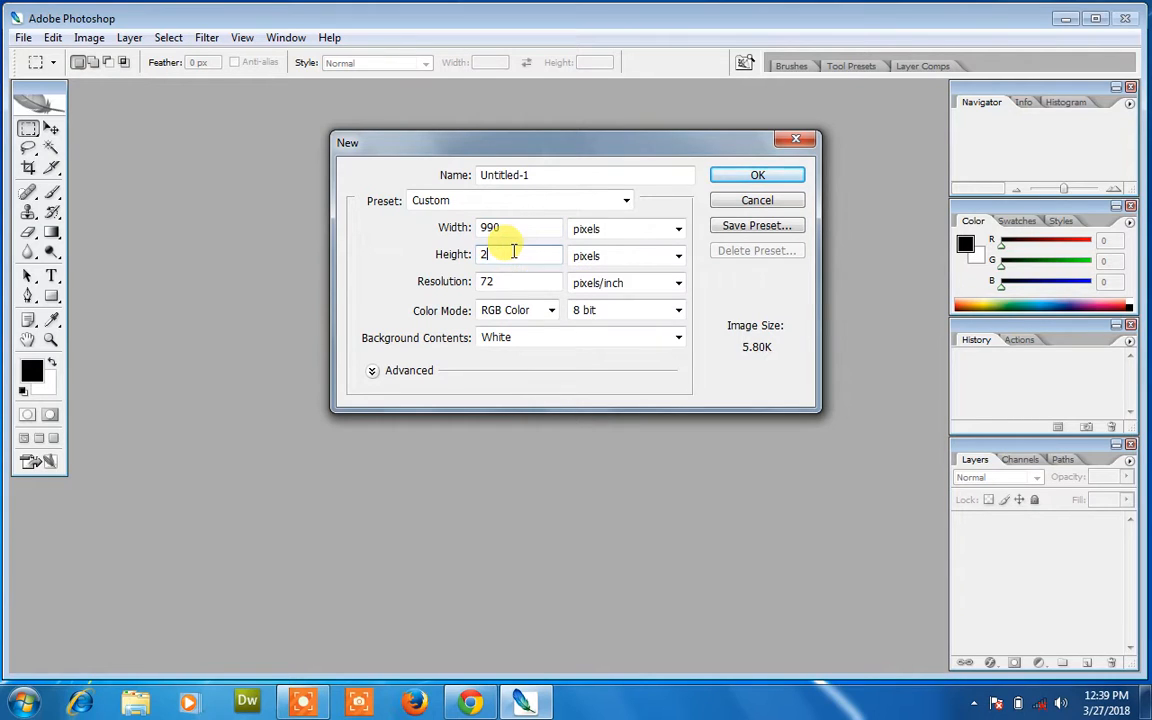
{"action": "type", "text": "50"}
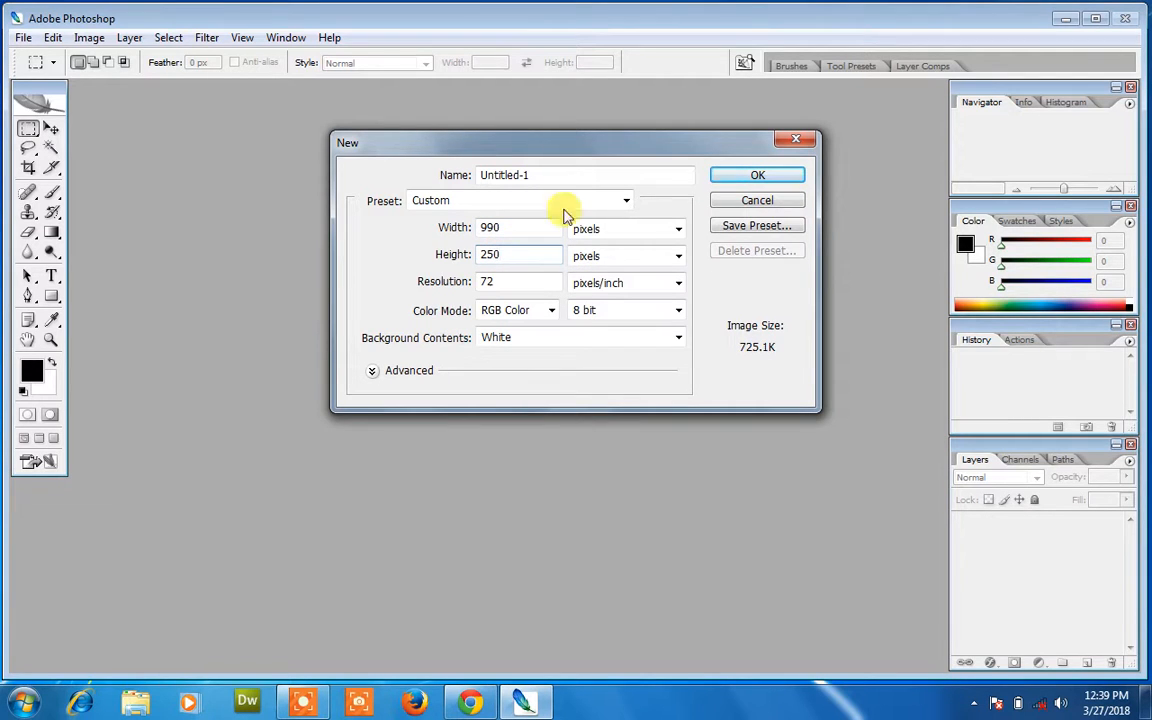
- Set the resolution to 96 pixels/inch and background contents to Transparent, create the banner document, and reposition its window in the workspace
{"action": "left_click", "coordinate": [544, 284]}
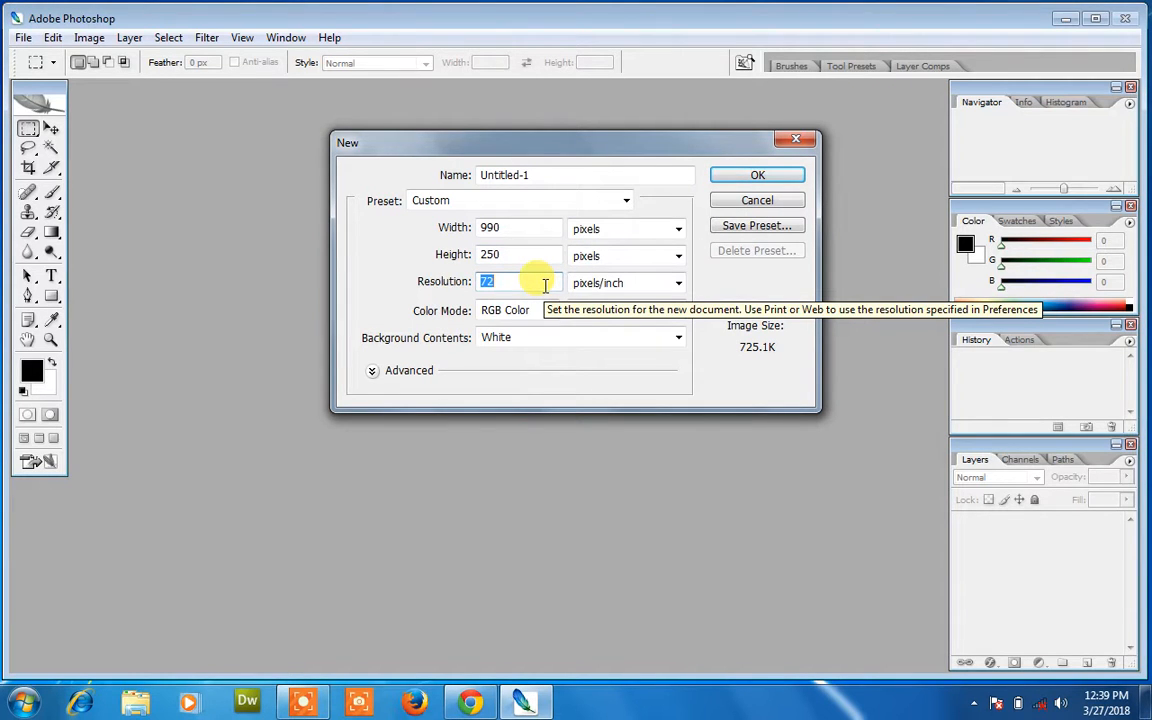
{"action": "type", "text": "96"}
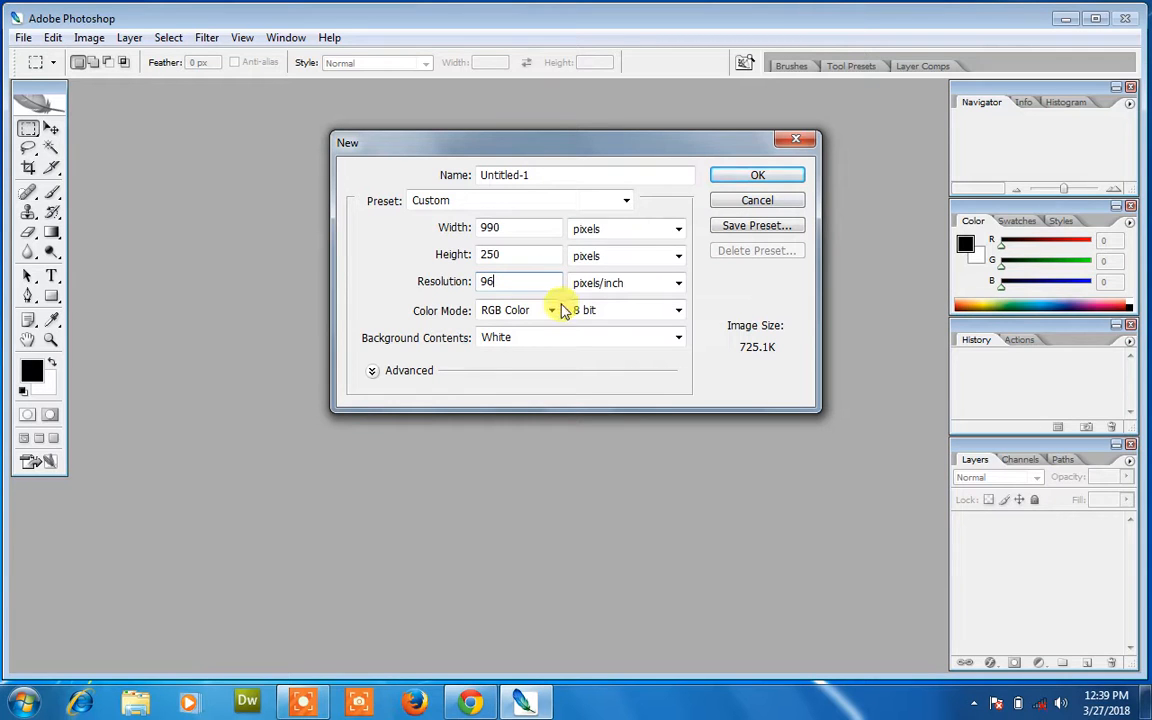
{"action": "left_click", "coordinate": [497, 338]}
{"action": "left_click", "coordinate": [512, 386]}
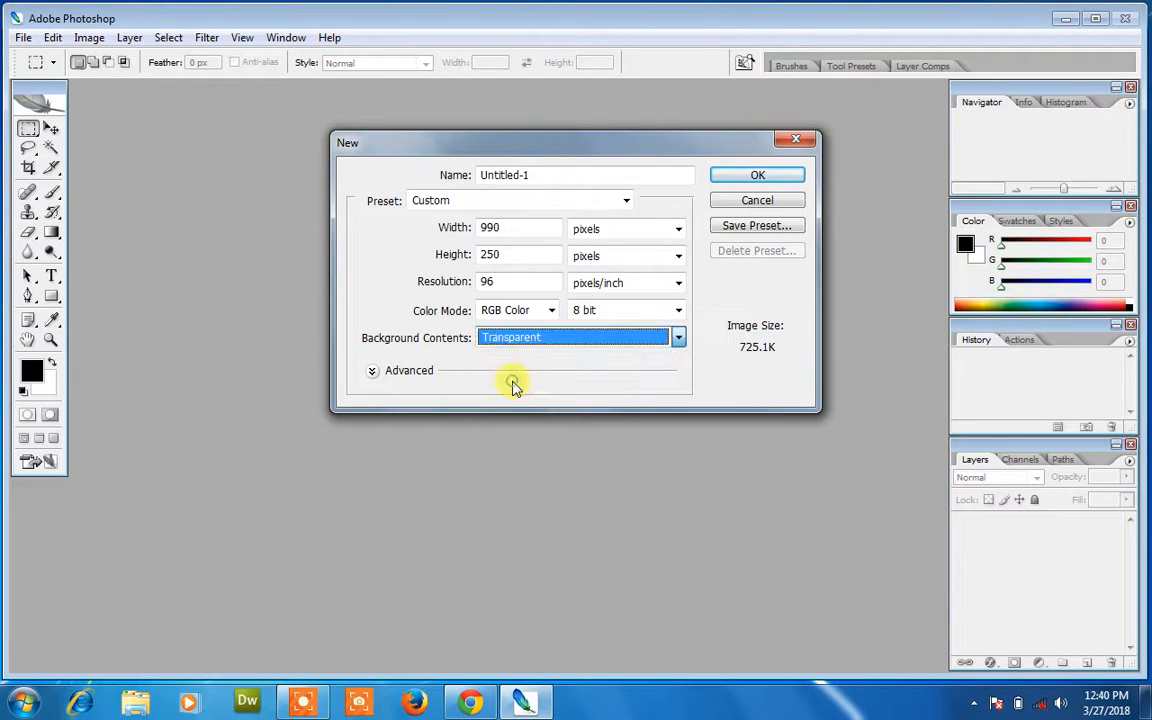
{"action": "left_click", "coordinate": [762, 176]}
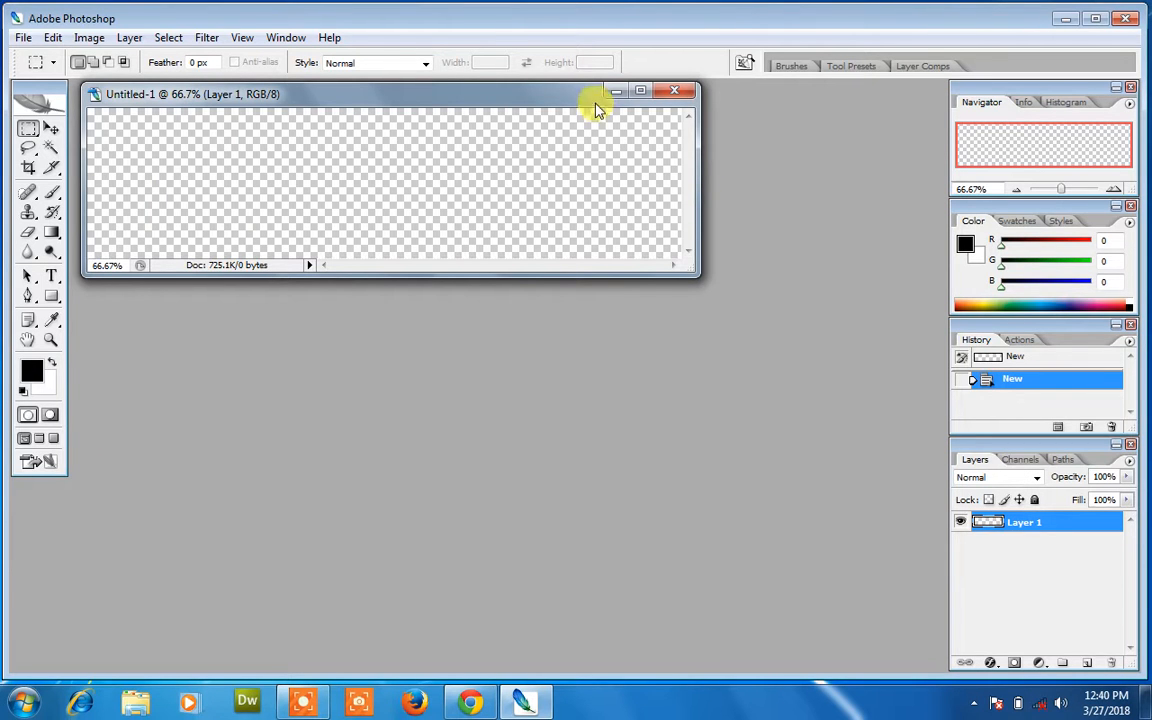
{"action": "left_click_drag", "start_coordinate": [590, 96], "coordinate": [688, 198]}
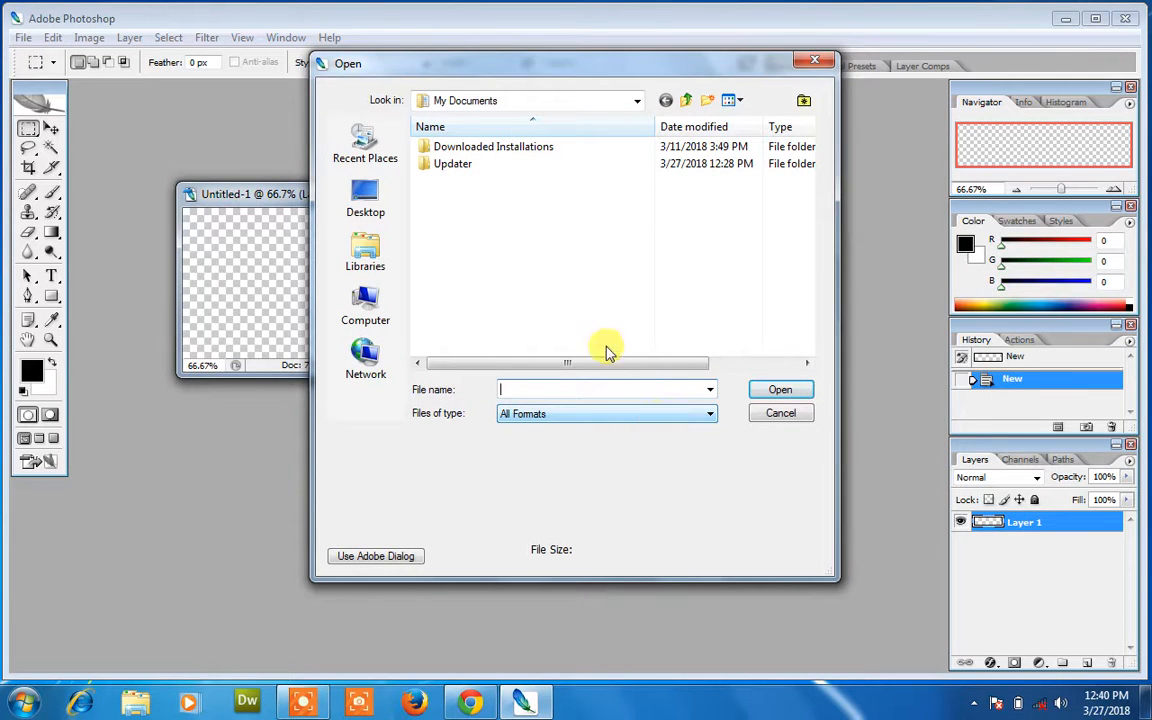
- Open the 308019-salman-khan image from the Desktop
{"action": "left_click", "coordinate": [365, 200]}
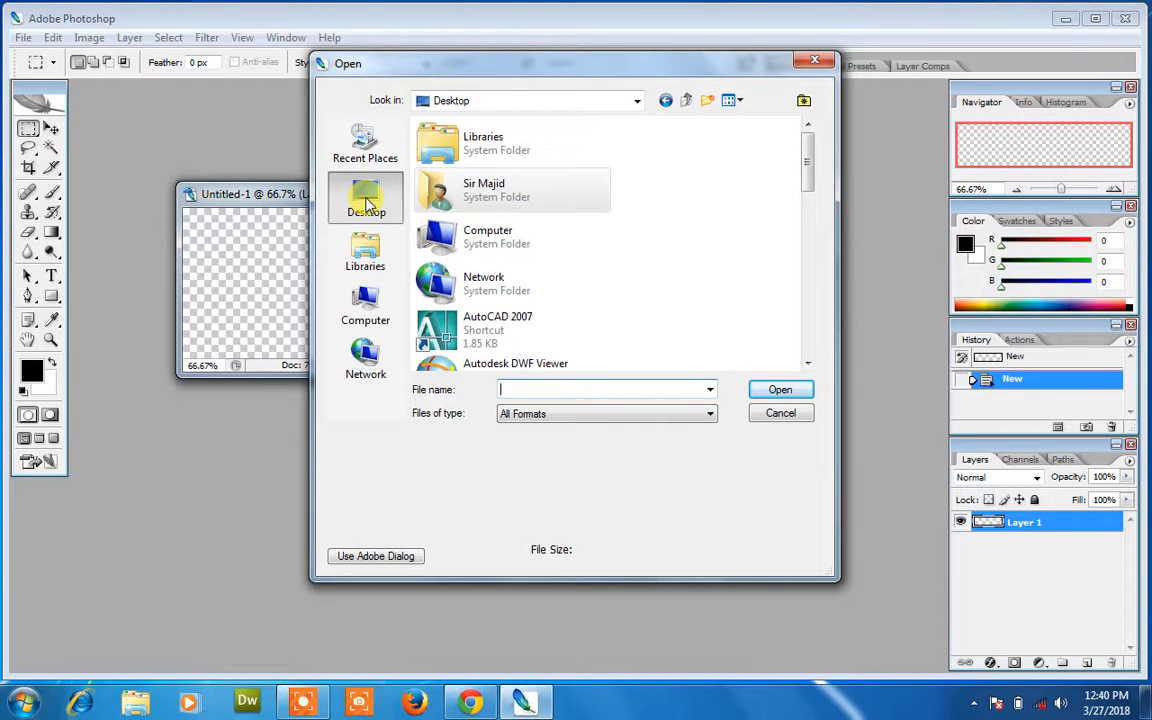
{"action": "left_click_drag", "start_coordinate": [803, 162], "coordinate": [808, 297]}
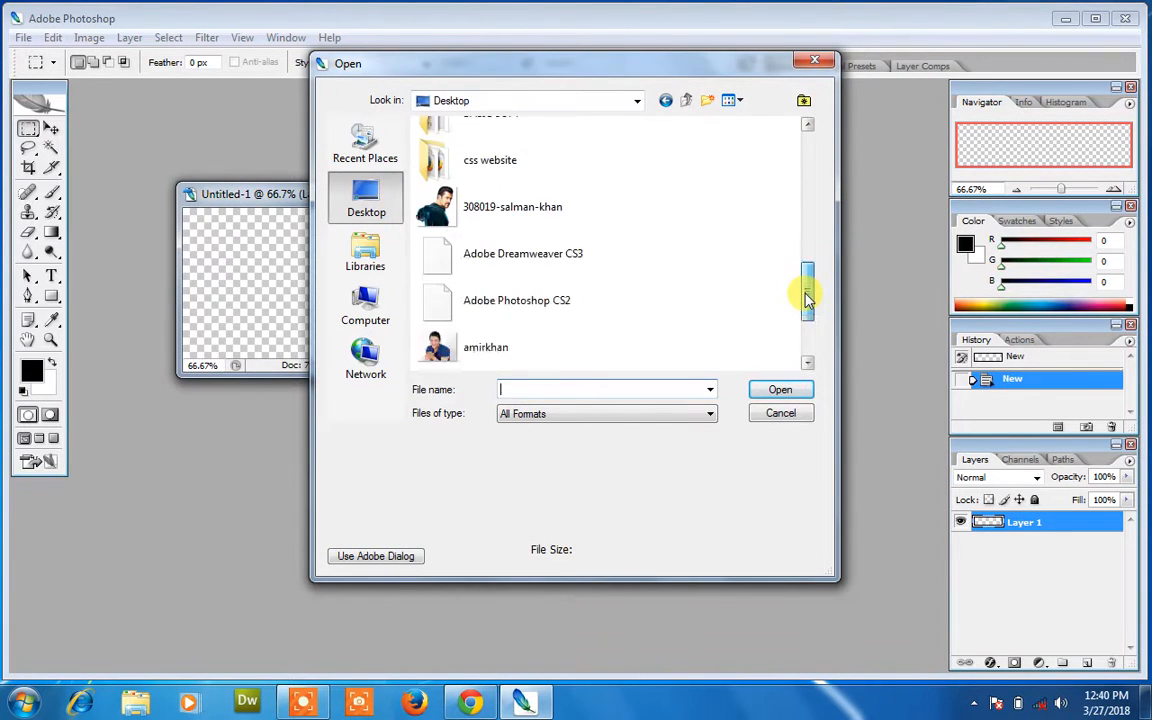
{"action": "left_click", "coordinate": [512, 202]}
{"action": "left_click", "coordinate": [779, 390]}
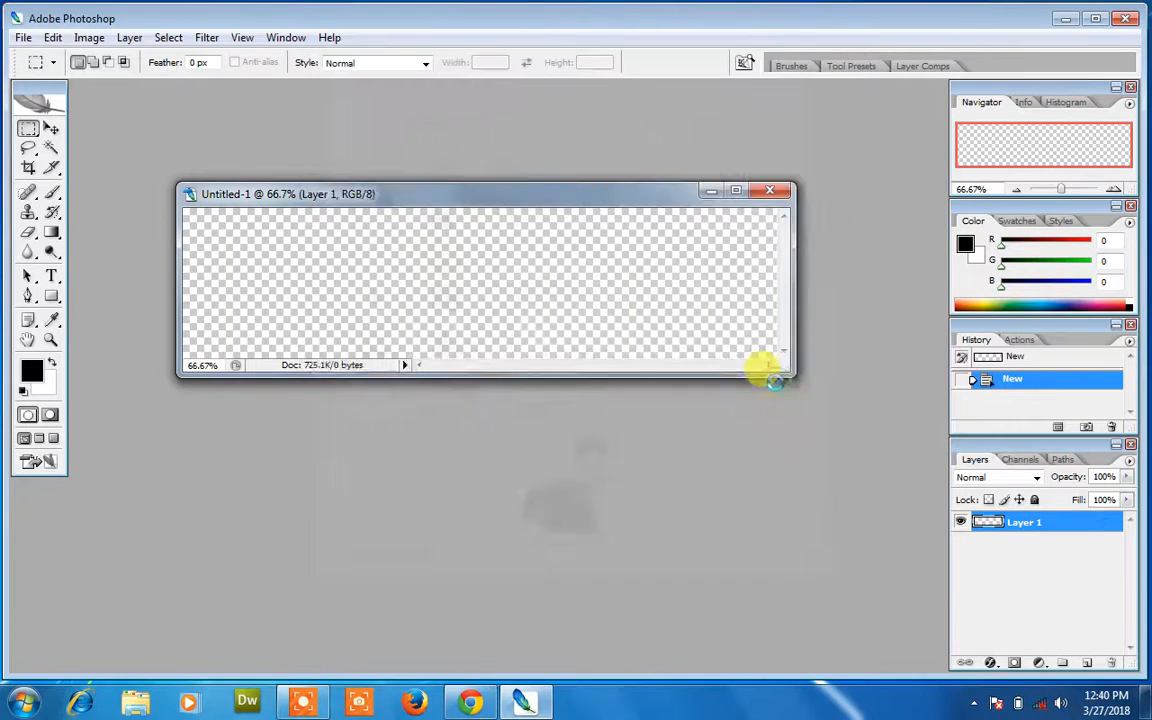
- Open the amirkhan image from the Desktop
{"action": "key", "text": "ctrl+o"}
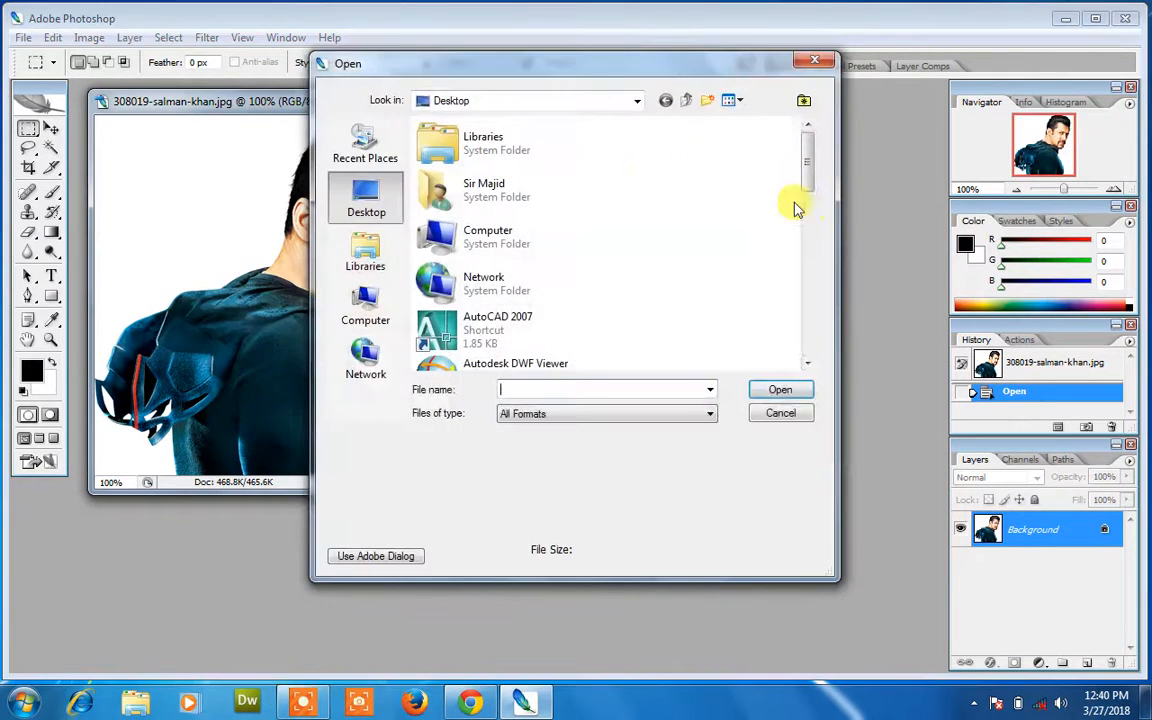
{"action": "left_click_drag", "start_coordinate": [805, 172], "coordinate": [818, 309]}
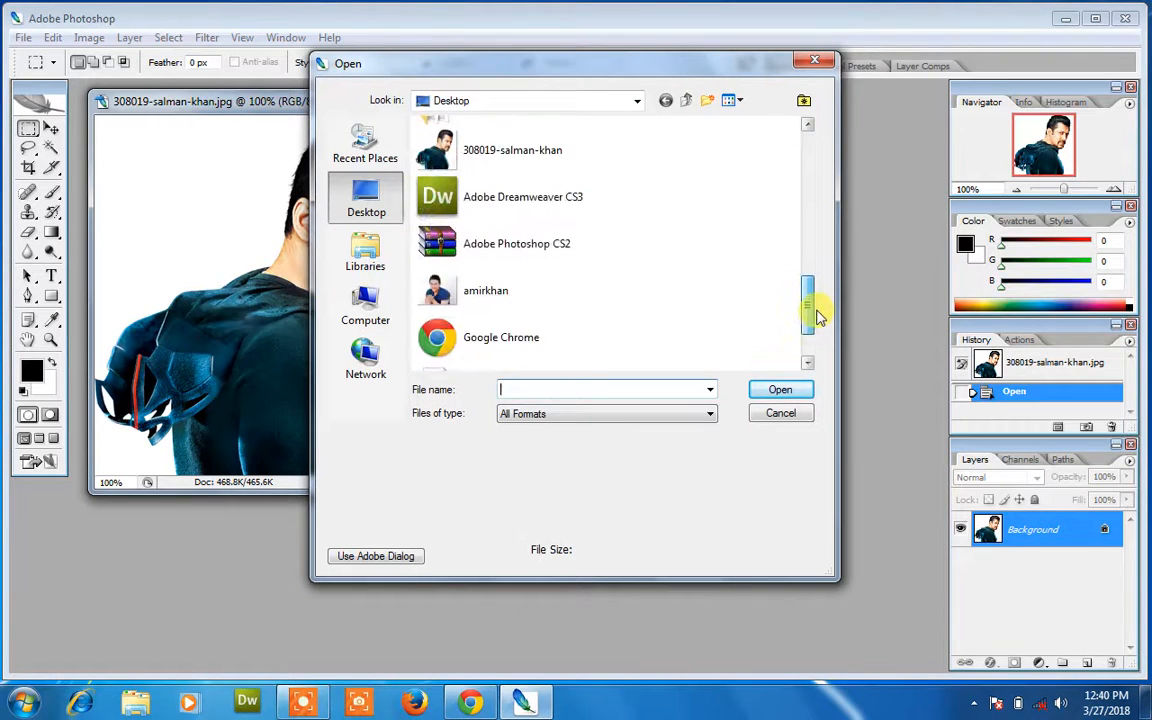
{"action": "double_click", "coordinate": [532, 272]}
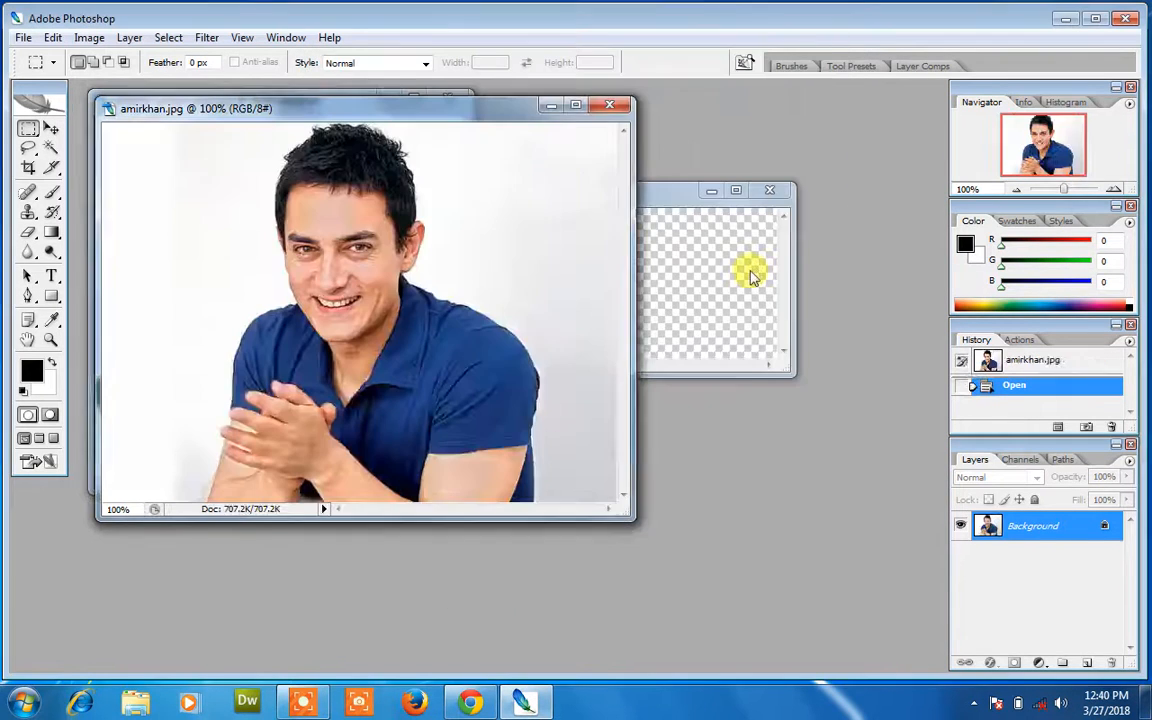
- Arrange the two photo windows so the blank banner stays visible between them, with the 308019-salman-khan photo active
{"action": "left_click_drag", "start_coordinate": [476, 108], "coordinate": [783, 317]}
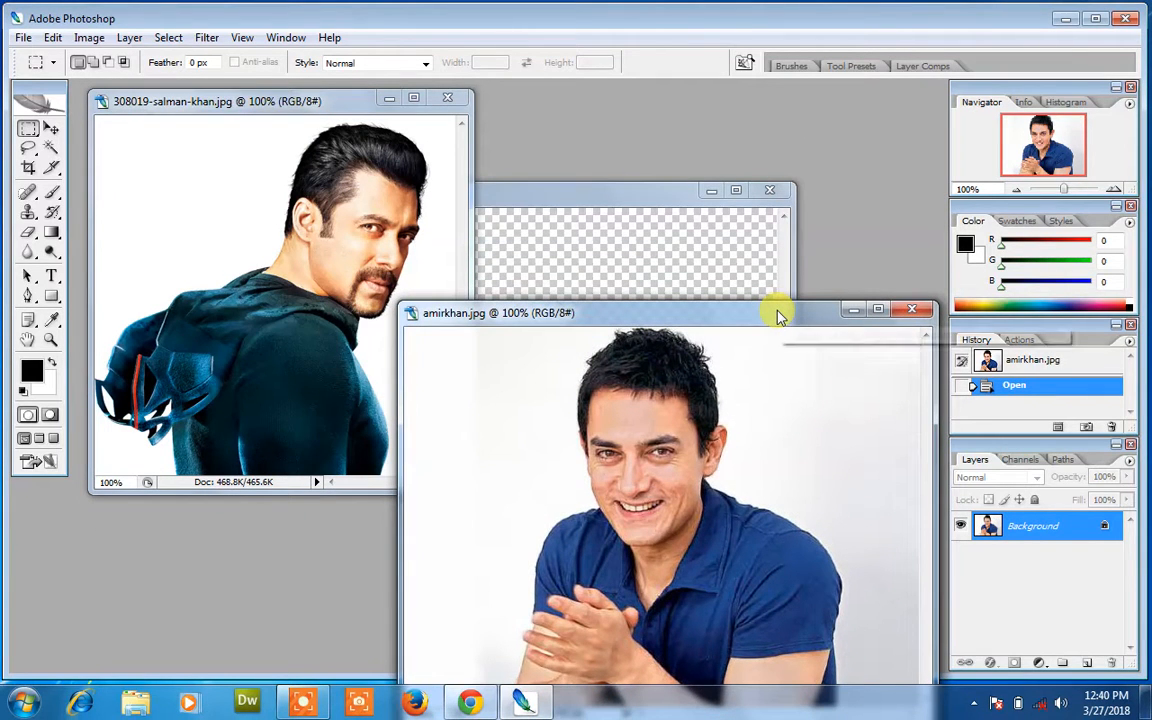
{"action": "left_click", "coordinate": [752, 285]}
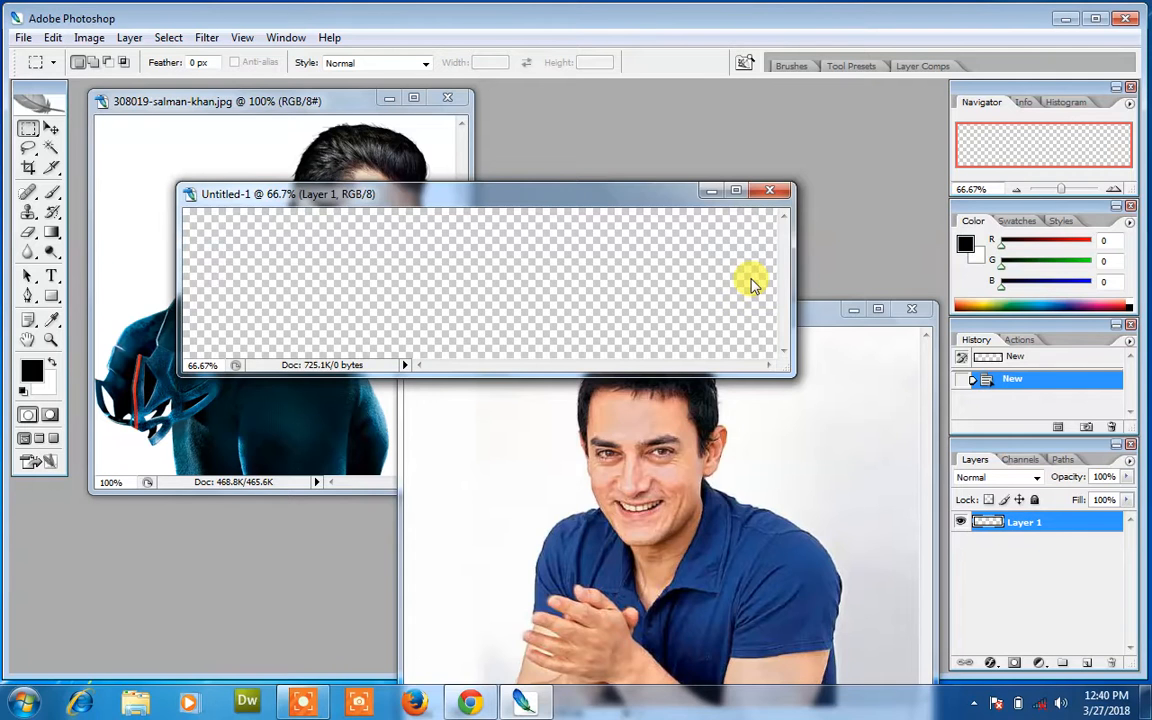
{"action": "left_click", "coordinate": [181, 140]}
{"action": "left_click_drag", "start_coordinate": [268, 97], "coordinate": [308, 90]}
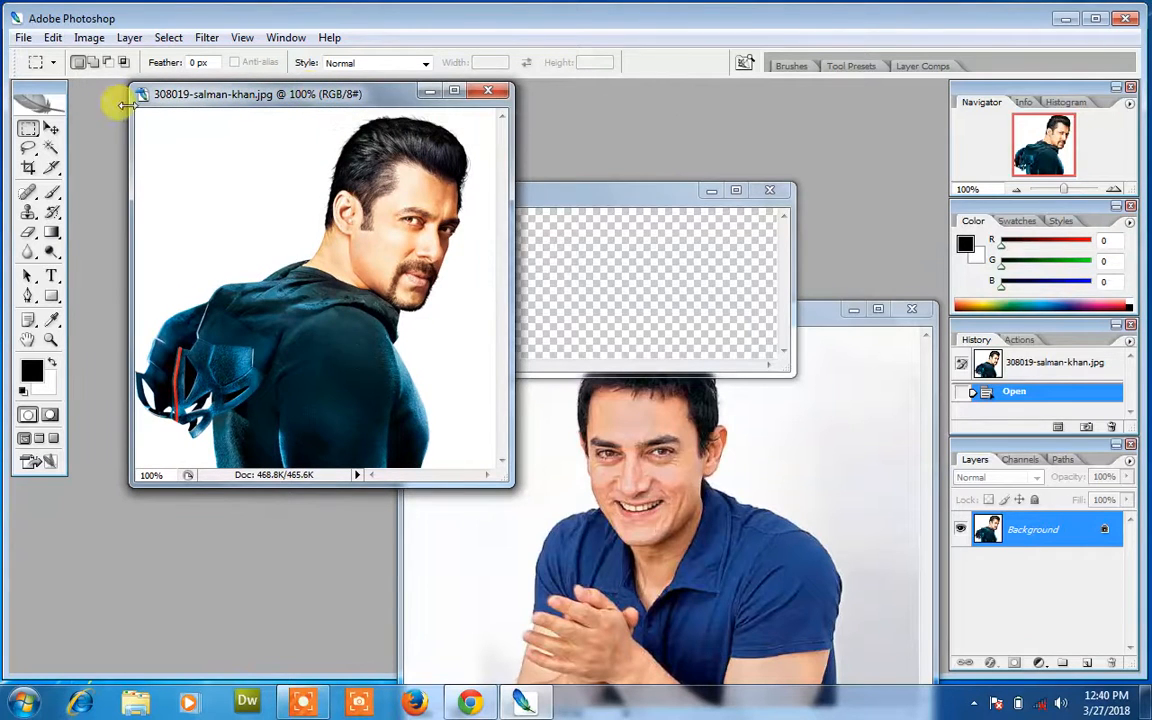
- Try copying the whole 308019-salman-khan photo into the banner with the Move tool, and delete the copied layer
{"action": "left_click", "coordinate": [52, 128]}
{"action": "left_click", "coordinate": [590, 327]}
{"action": "left_click_drag", "start_coordinate": [592, 326], "coordinate": [537, 297]}
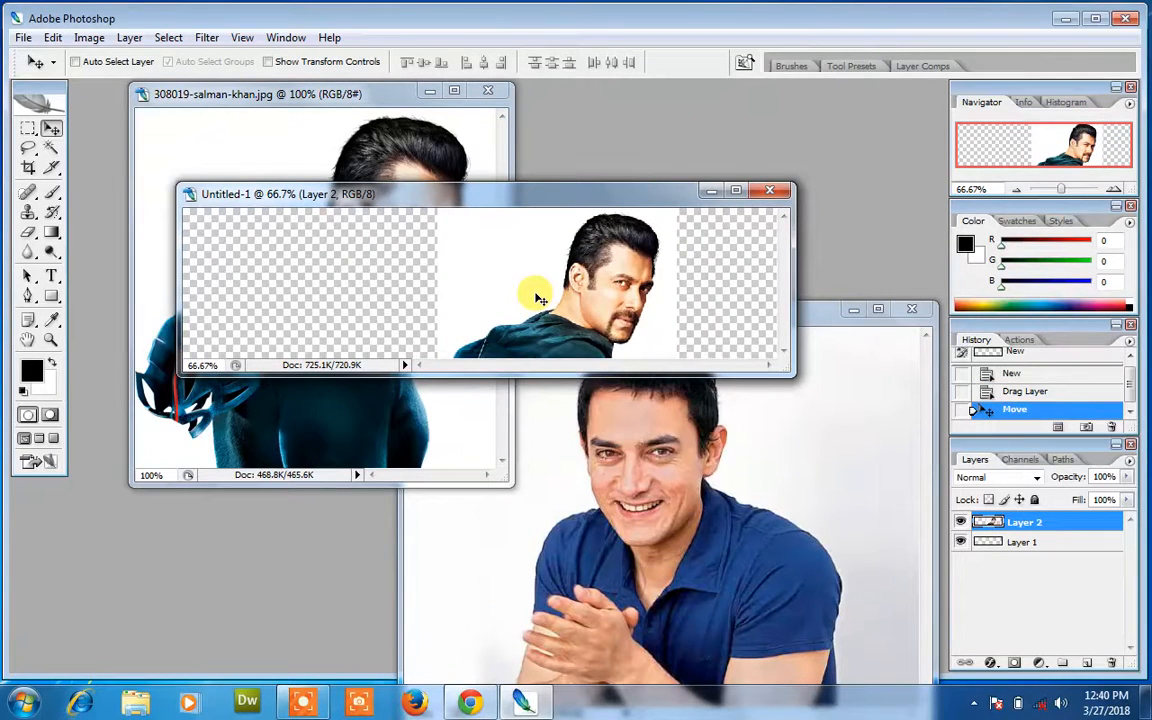
{"action": "key", "text": "Delete"}
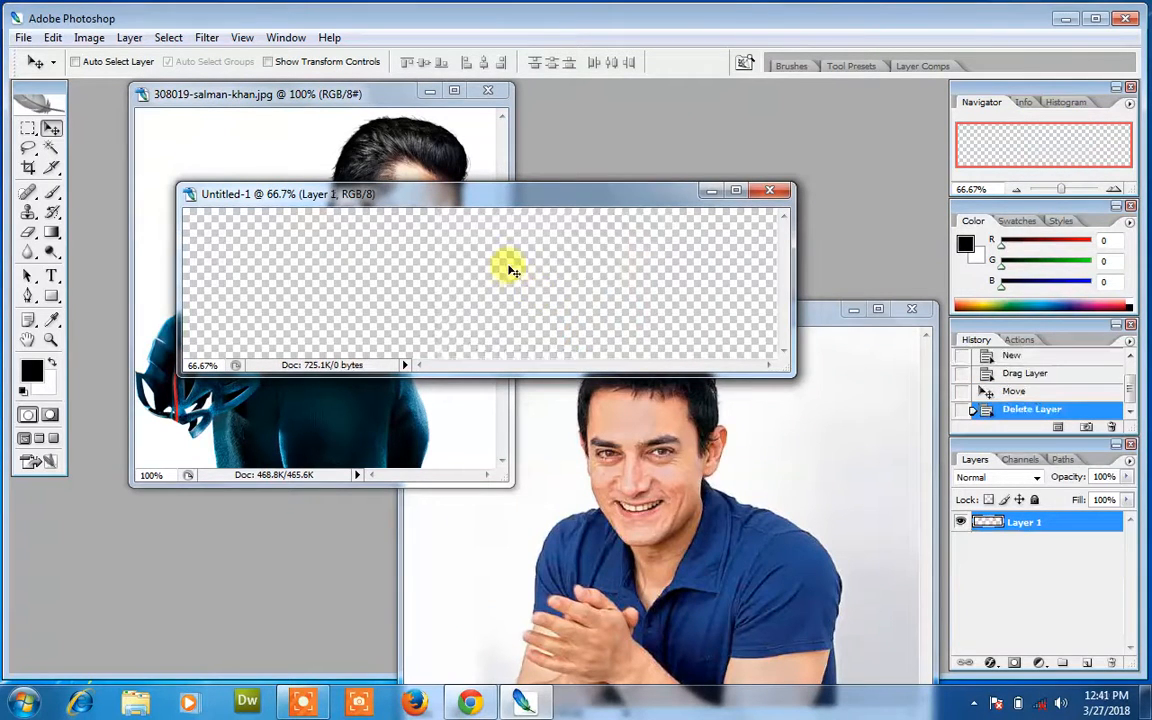
- Move the banner window clear of the 308019-salman-khan photo and select the photo's white background with the Magic Wand
{"action": "left_click_drag", "start_coordinate": [528, 205], "coordinate": [706, 280]}
{"action": "left_click", "coordinate": [426, 257]}
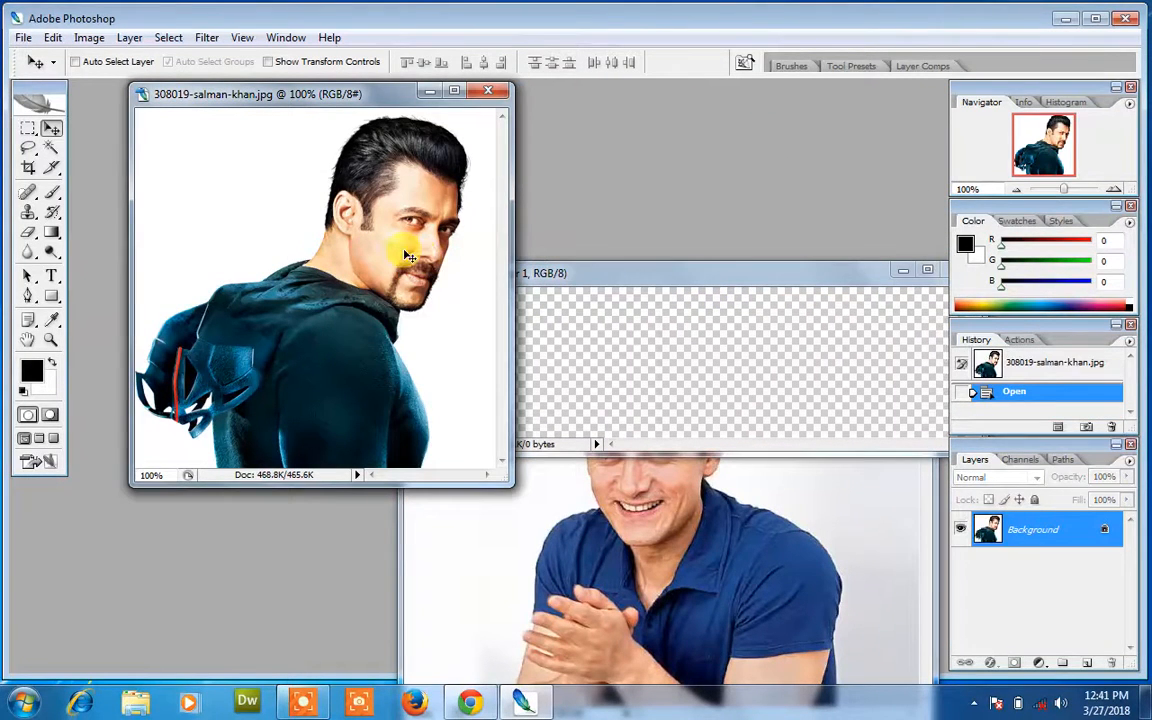
{"action": "left_click", "coordinate": [51, 150]}
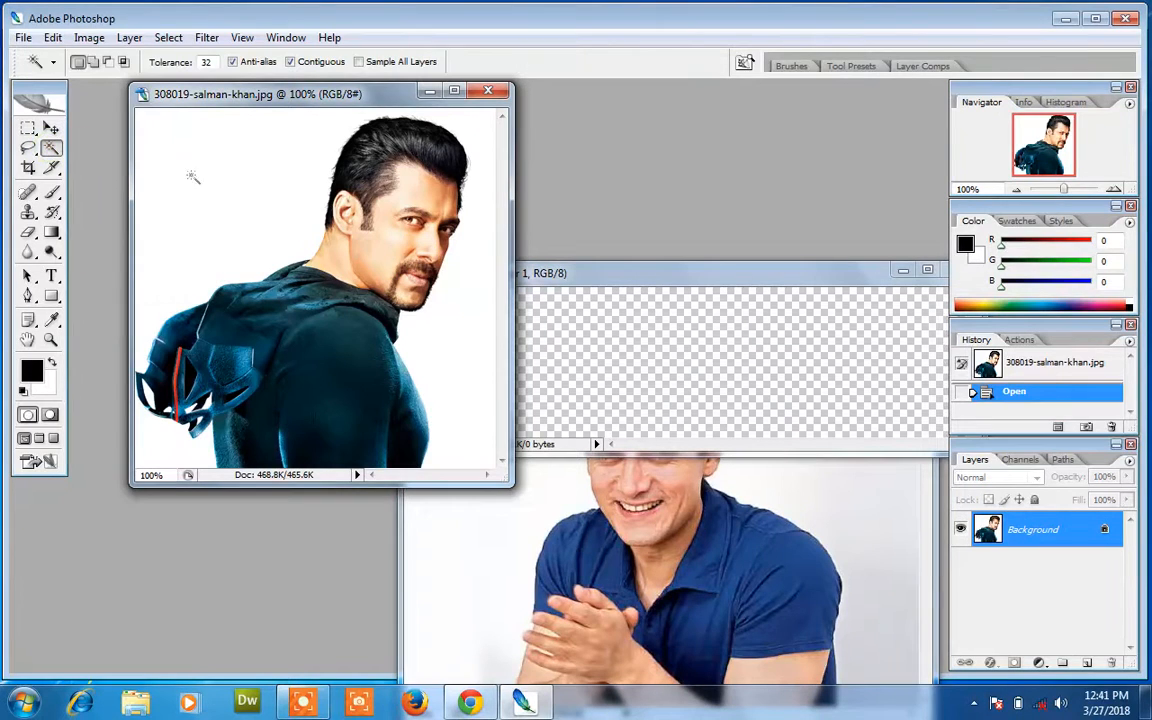
{"action": "left_click", "coordinate": [191, 176]}
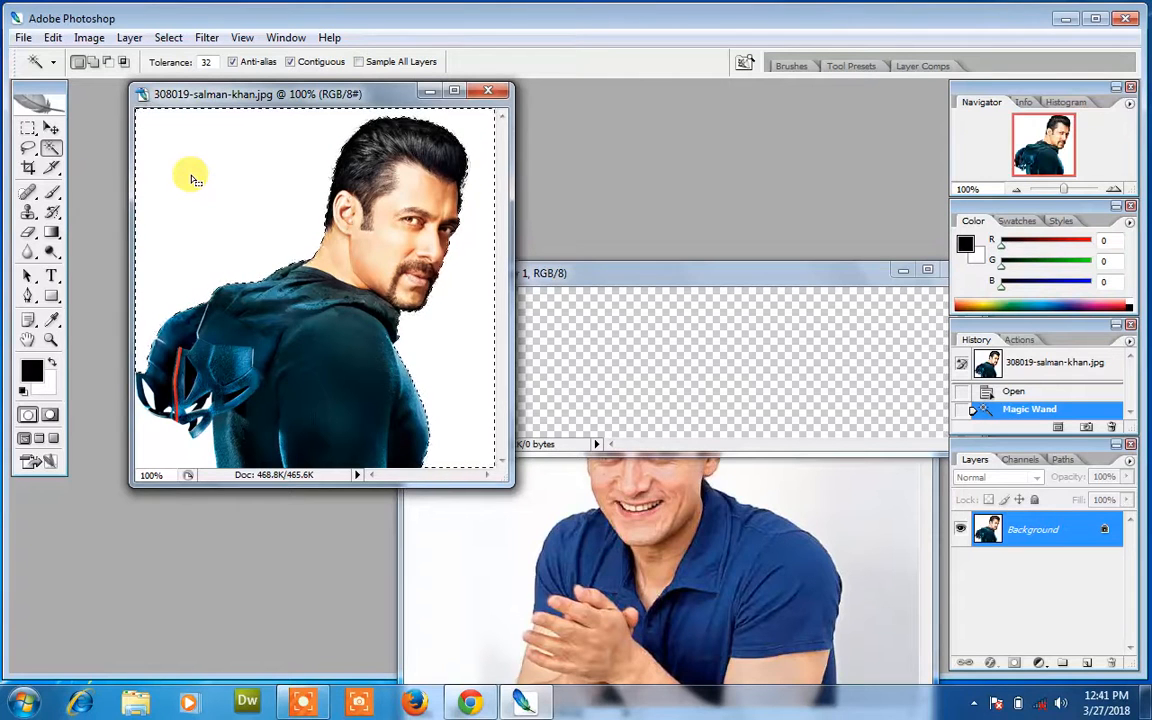
- Try moving the photo into the banner while its white background is selected, and delete the added layer
{"action": "left_click", "coordinate": [52, 128]}
{"action": "left_click_drag", "start_coordinate": [268, 259], "coordinate": [604, 391]}
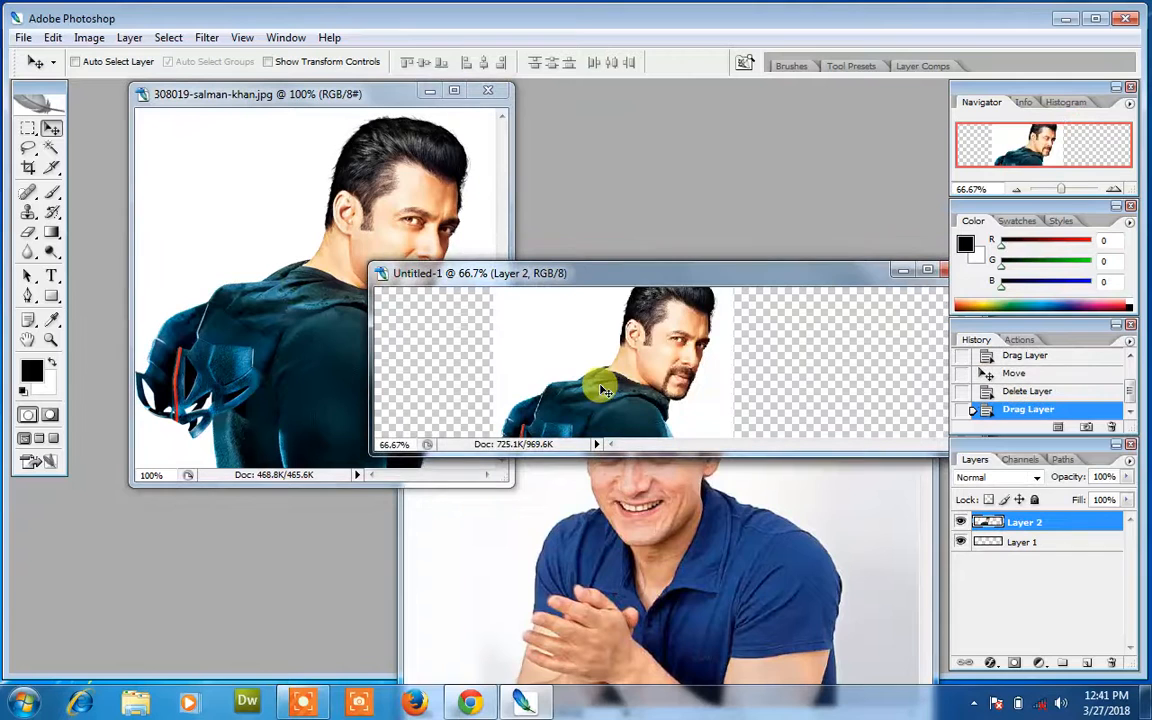
{"action": "key", "text": "Delete"}
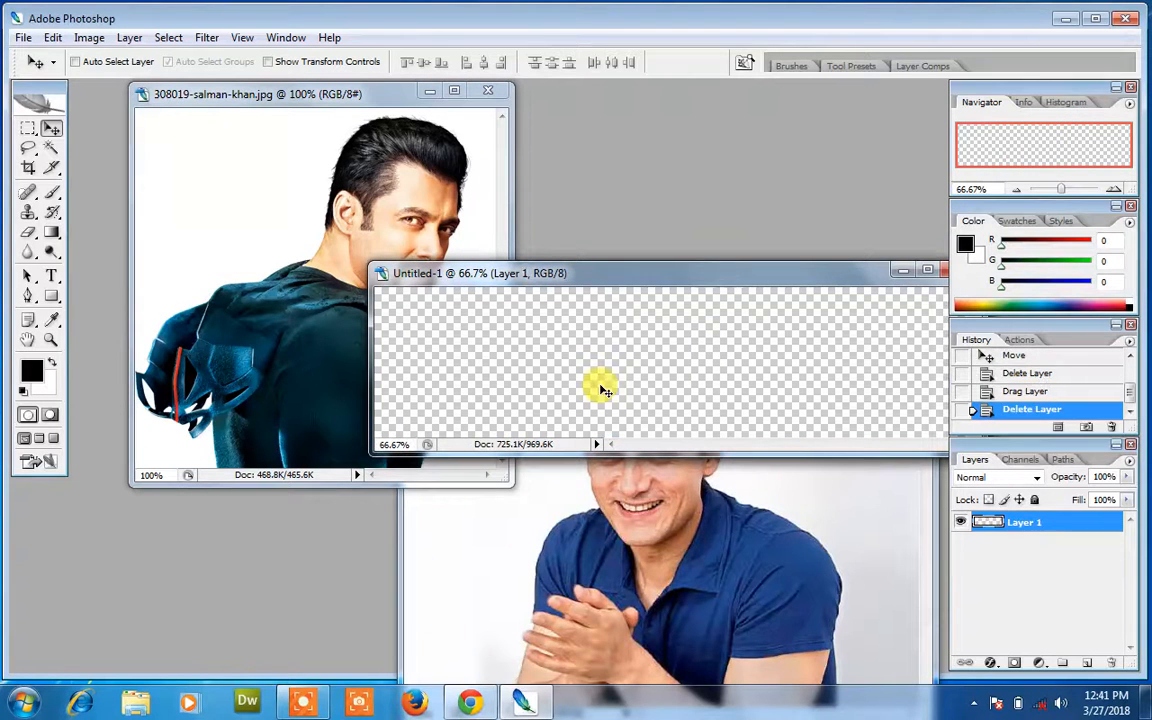
- Invert the selection in the 308019-salman-khan photo and move the selected figure into the banner
{"action": "left_click", "coordinate": [385, 252]}
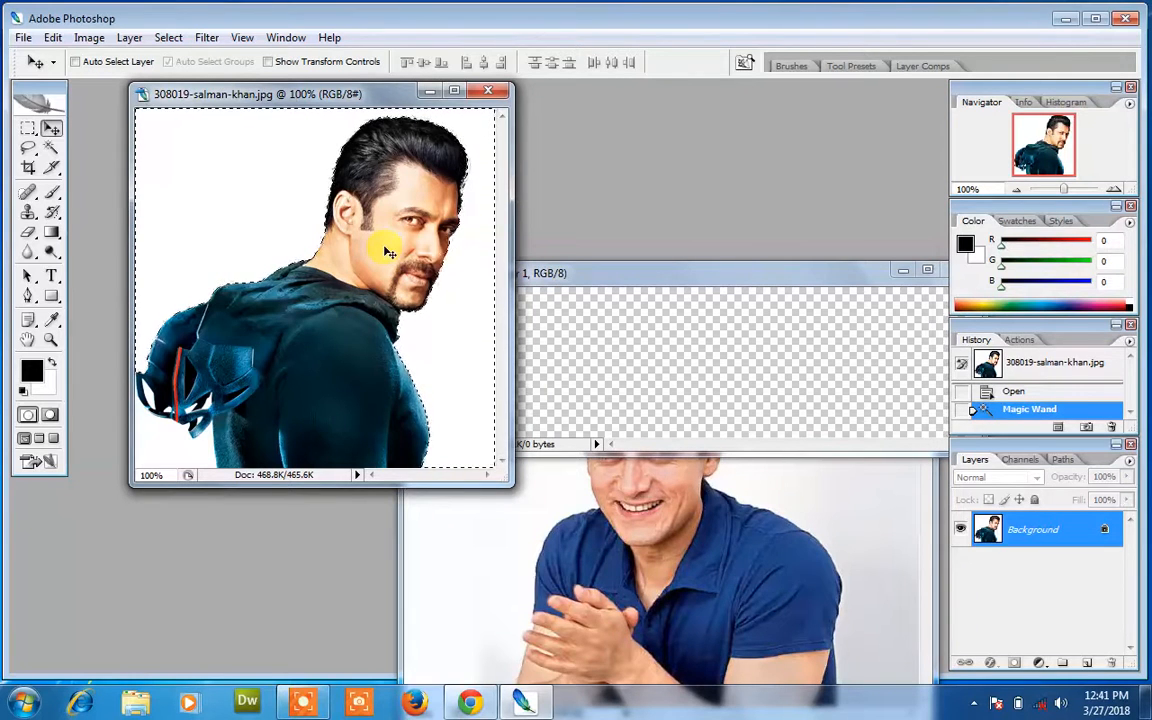
{"action": "key", "text": "ctrl+shift+i"}
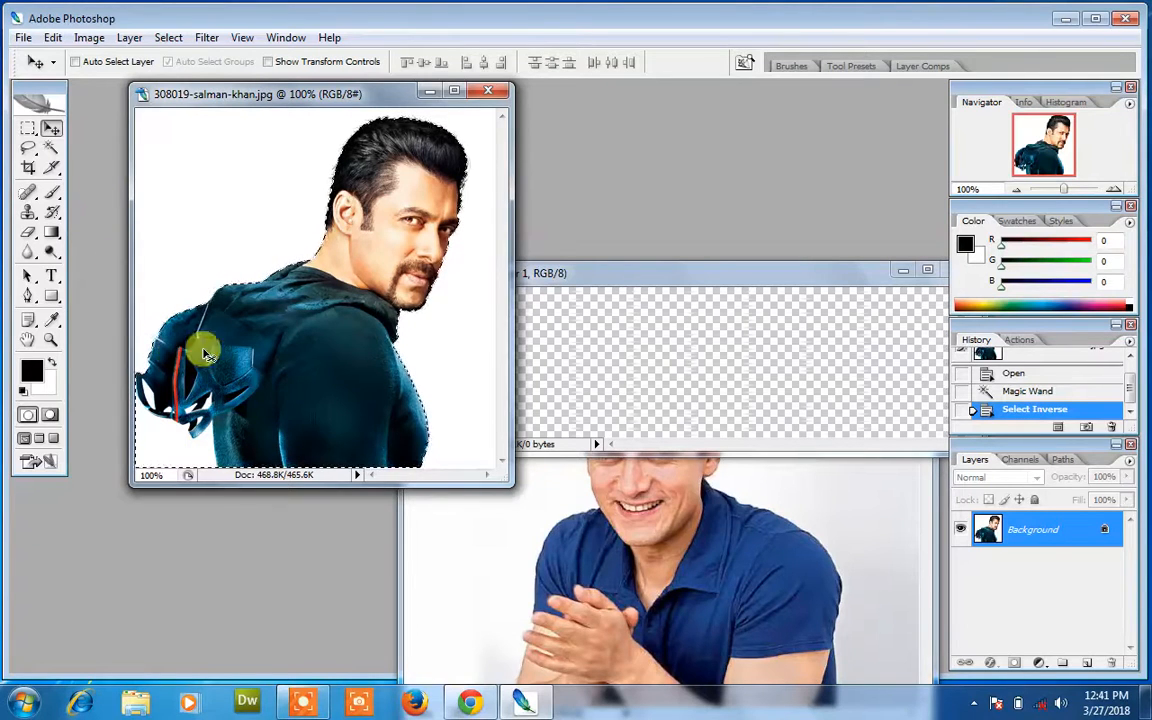
{"action": "left_click_drag", "start_coordinate": [309, 327], "coordinate": [576, 352]}
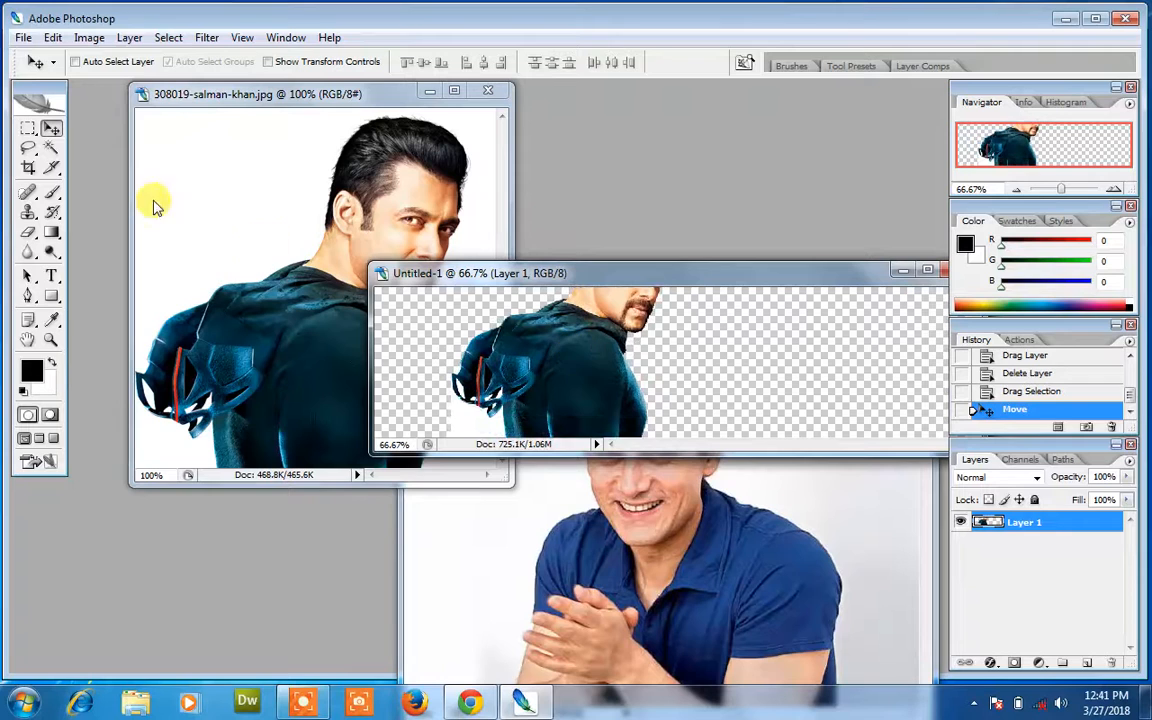
- Erase the leftover white patch beneath the figure's mask in the banner using a Magic Wand selection, and deselect
{"action": "left_click", "coordinate": [51, 149]}
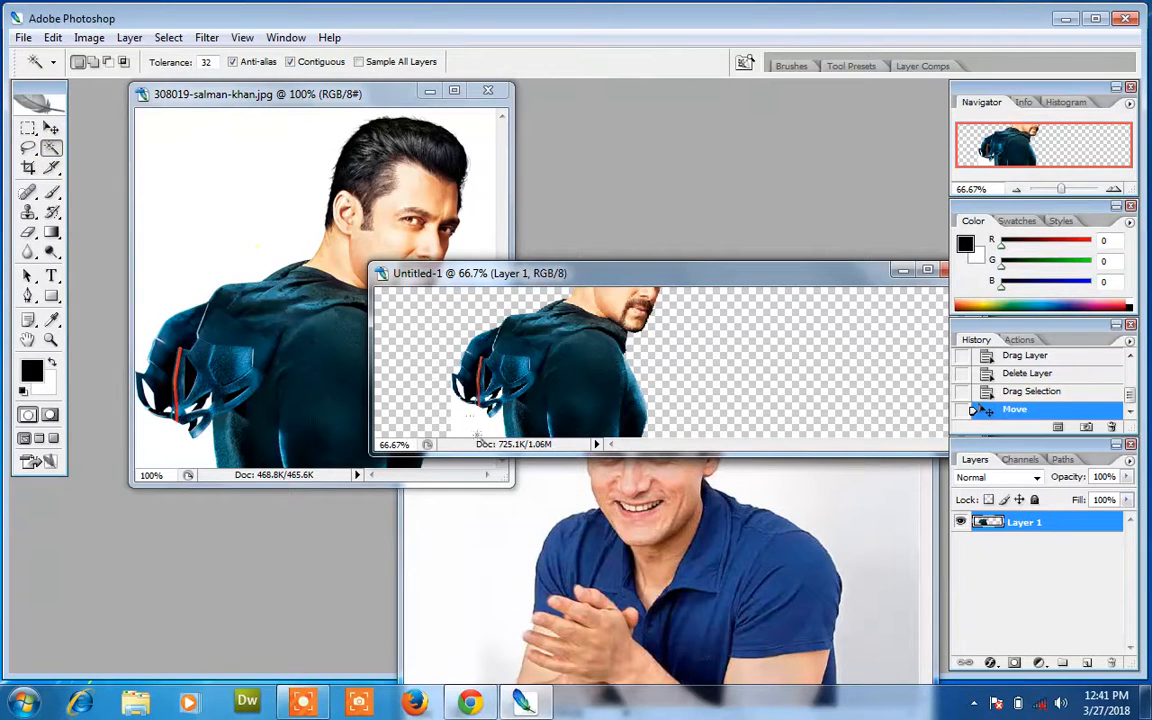
{"action": "left_click", "coordinate": [472, 420]}
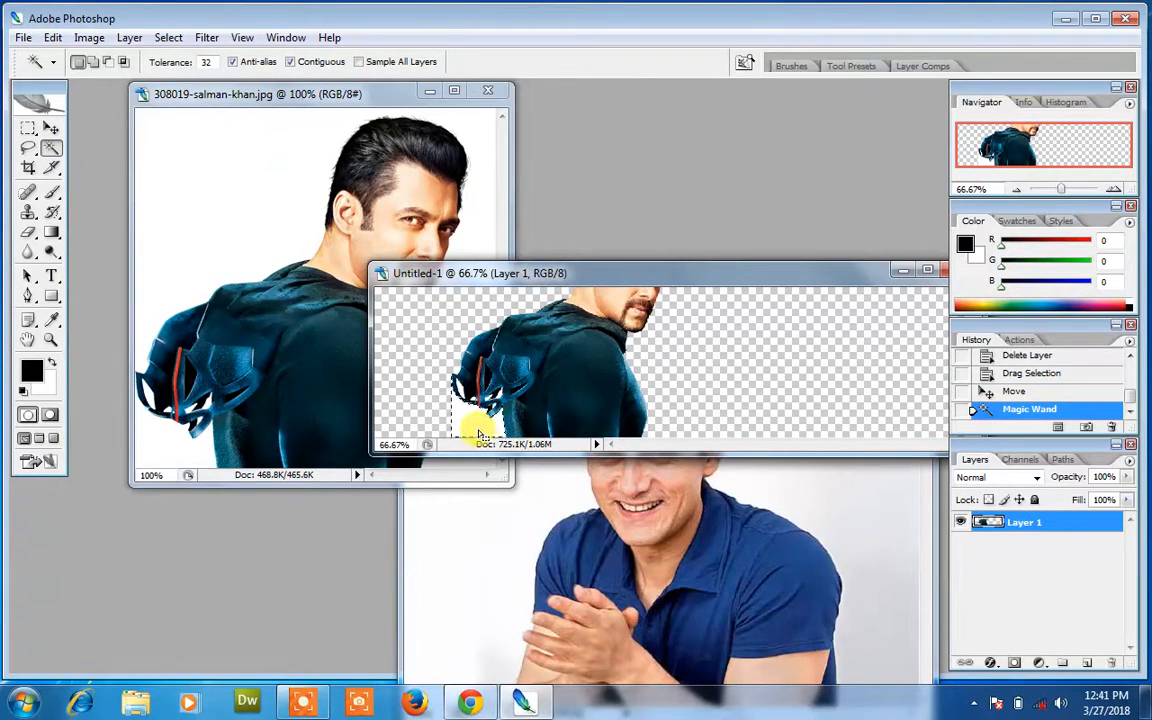
{"action": "key", "text": "Delete"}
{"action": "left_click", "coordinate": [480, 433]}
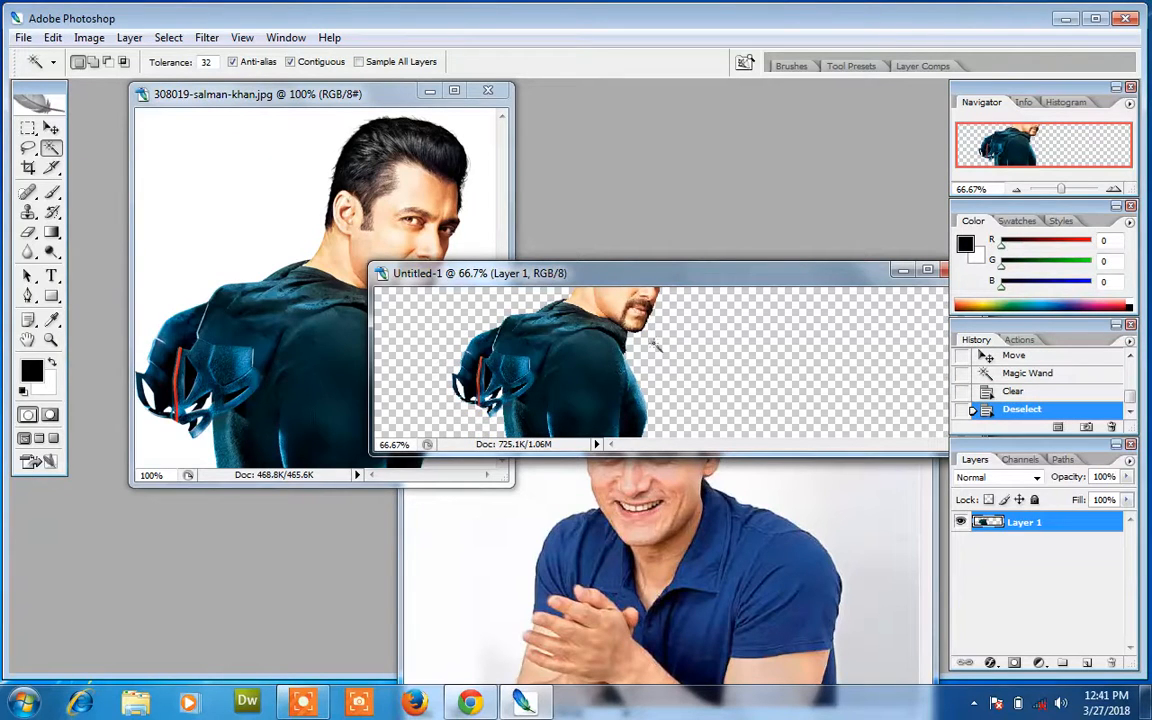
- Scale the cutout figure in the banner to about 62% with Free Transform so it fits the banner's height, and apply
{"action": "left_click", "coordinate": [51, 128]}
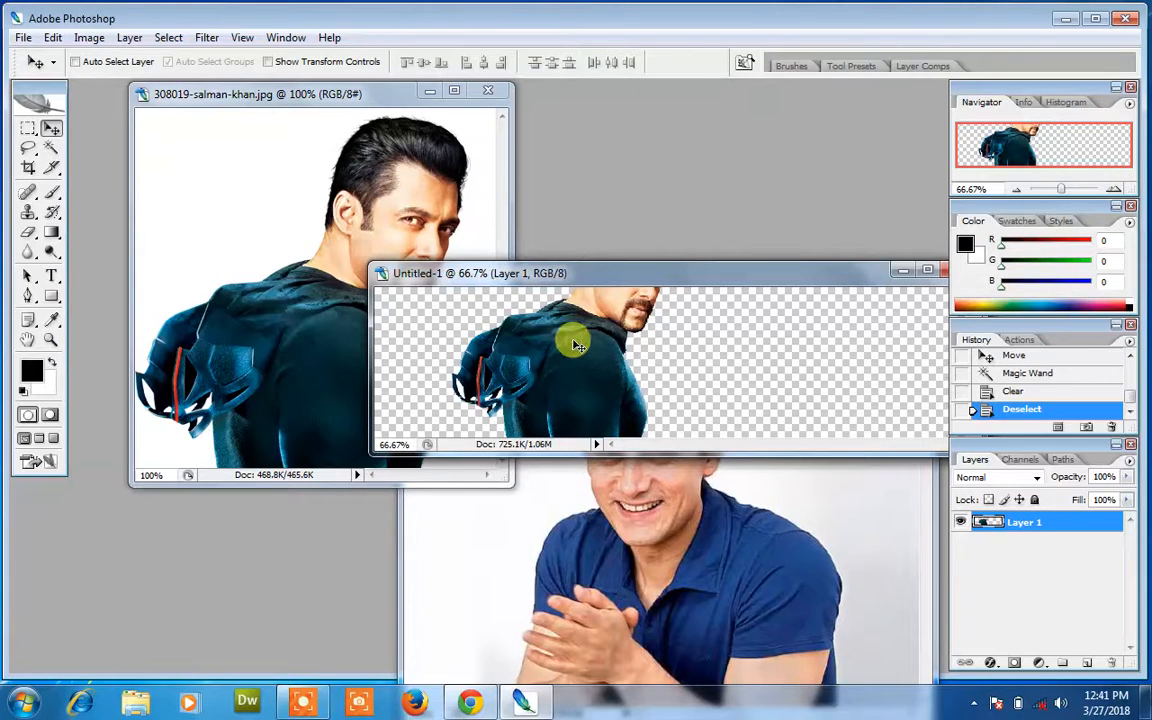
{"action": "left_click_drag", "start_coordinate": [578, 350], "coordinate": [578, 398]}
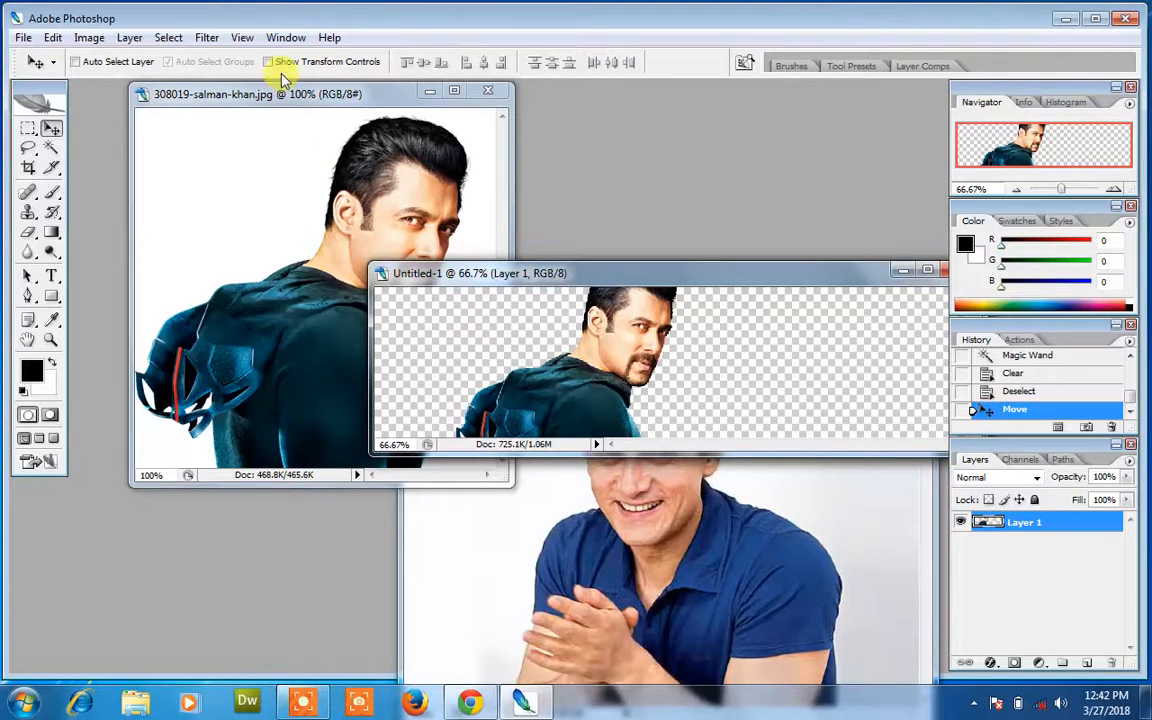
{"action": "key", "text": "ctrl+t"}
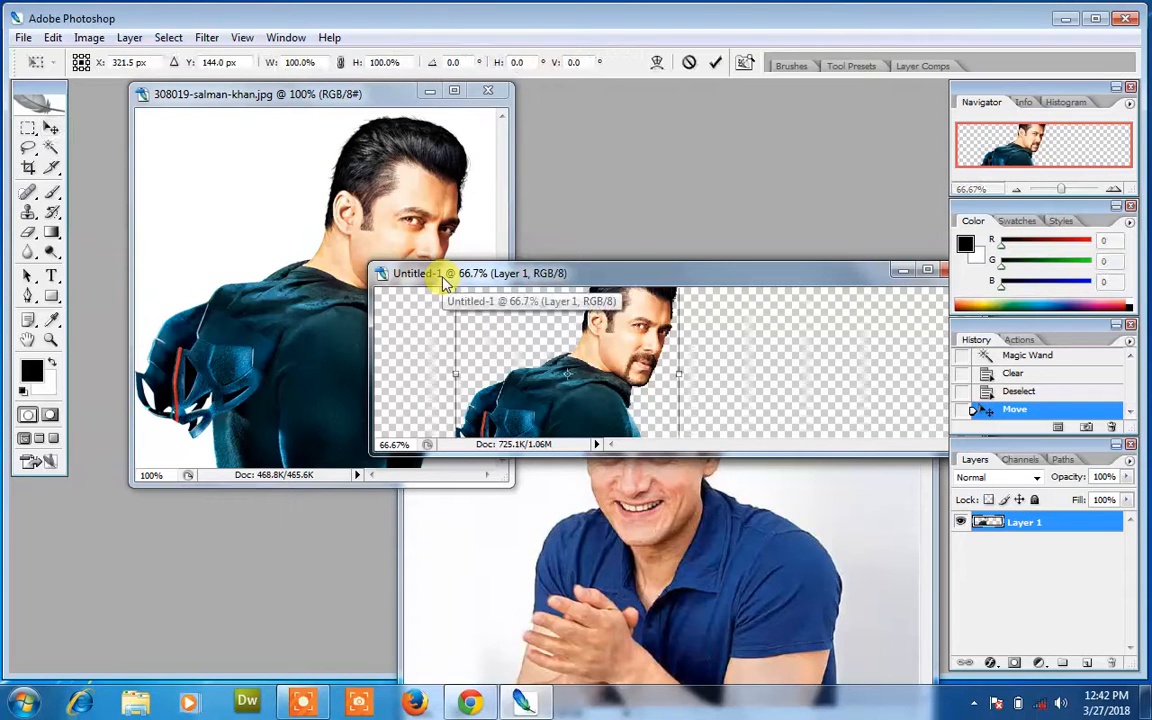
{"action": "left_click_drag", "start_coordinate": [541, 402], "coordinate": [548, 421]}
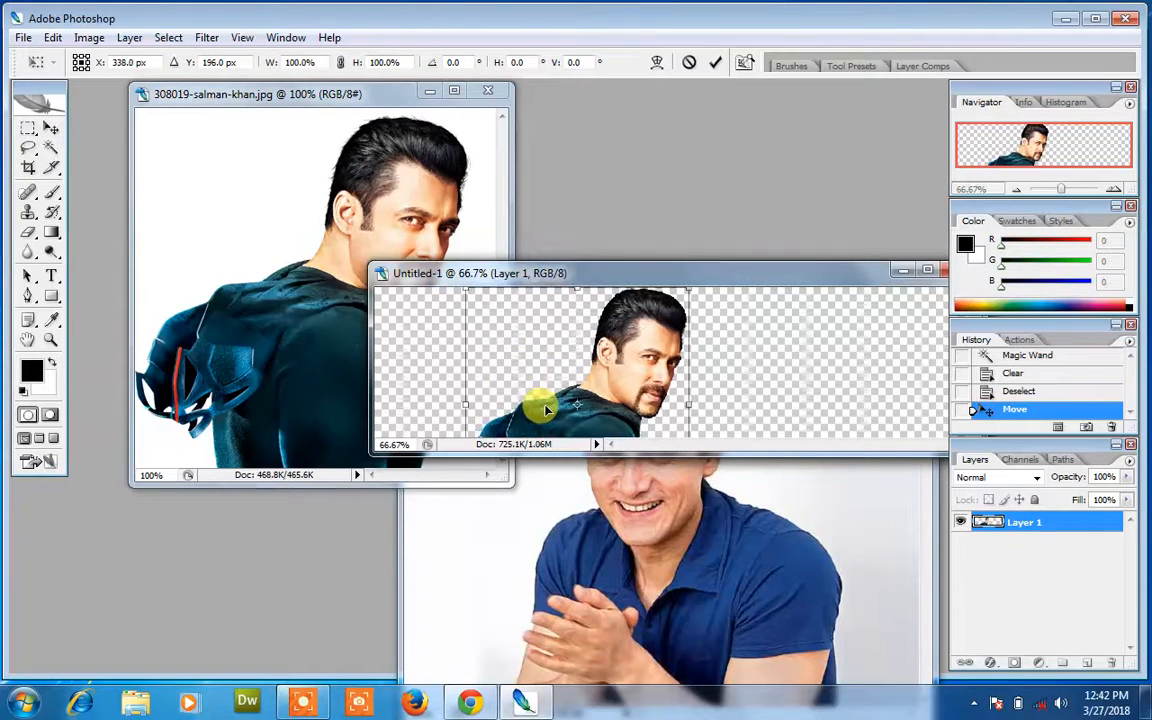
{"action": "left_click_drag", "start_coordinate": [467, 291], "coordinate": [551, 377]}
{"action": "left_click_drag", "start_coordinate": [628, 372], "coordinate": [583, 318]}
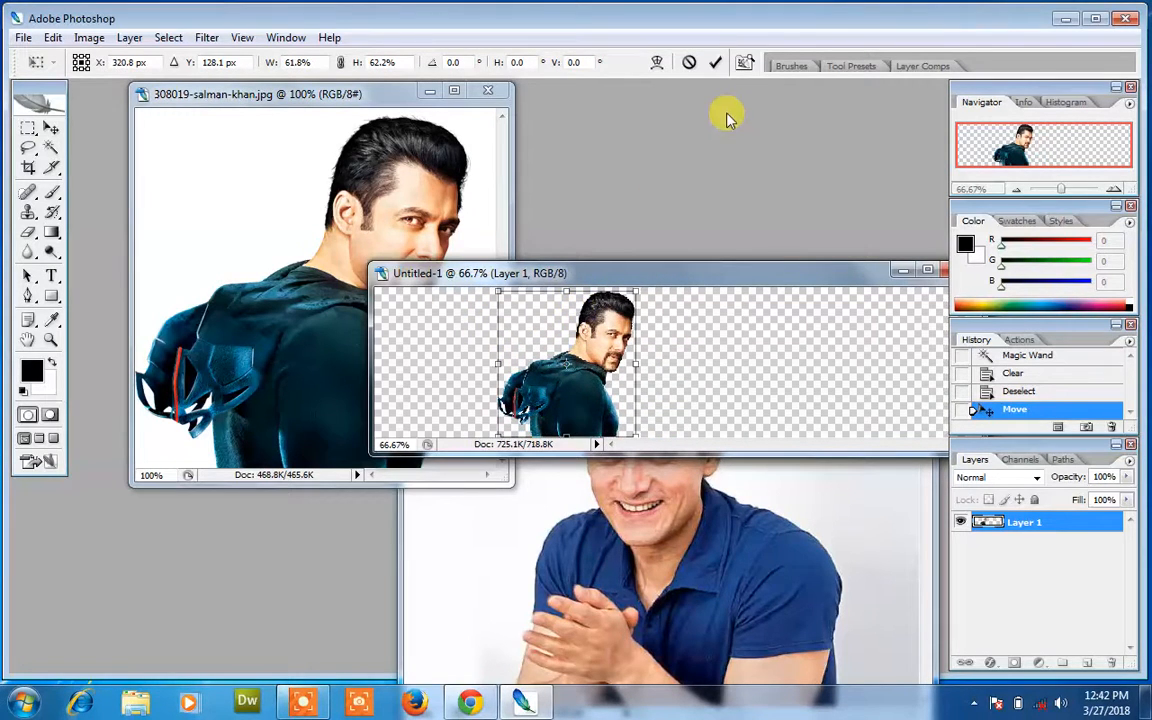
{"action": "left_click", "coordinate": [715, 63]}
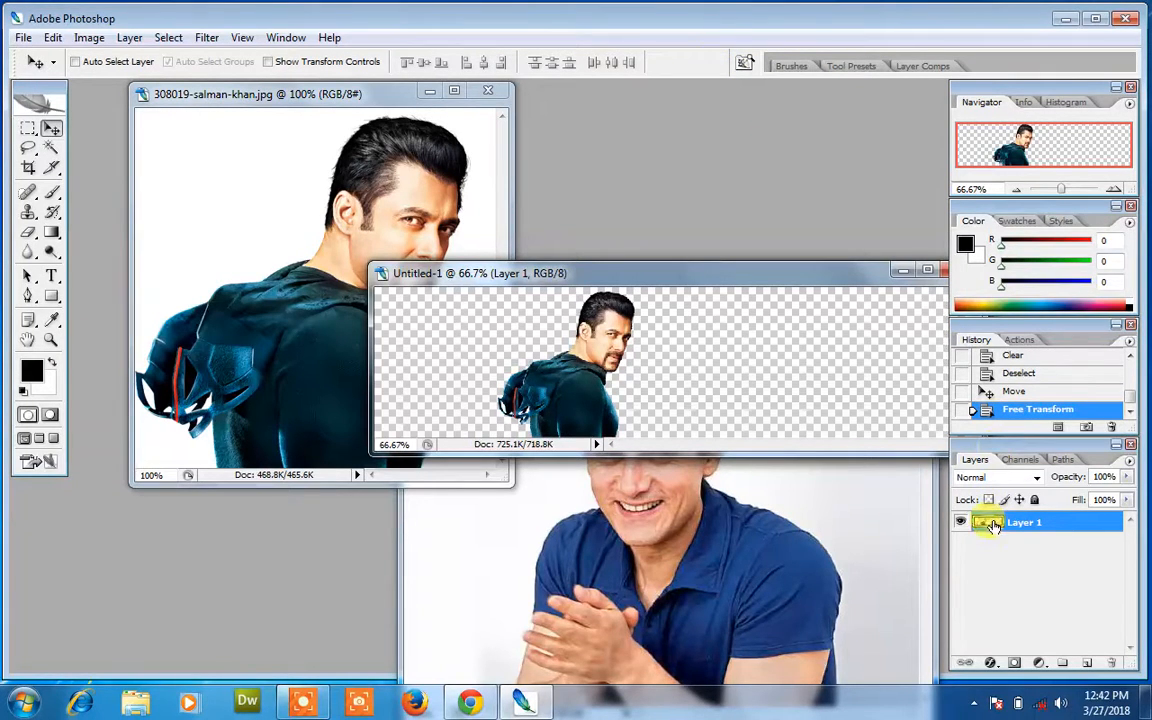
- Add an empty layer to the banner and delete Layer 1 with the cutout figure
{"action": "left_click", "coordinate": [1086, 664]}
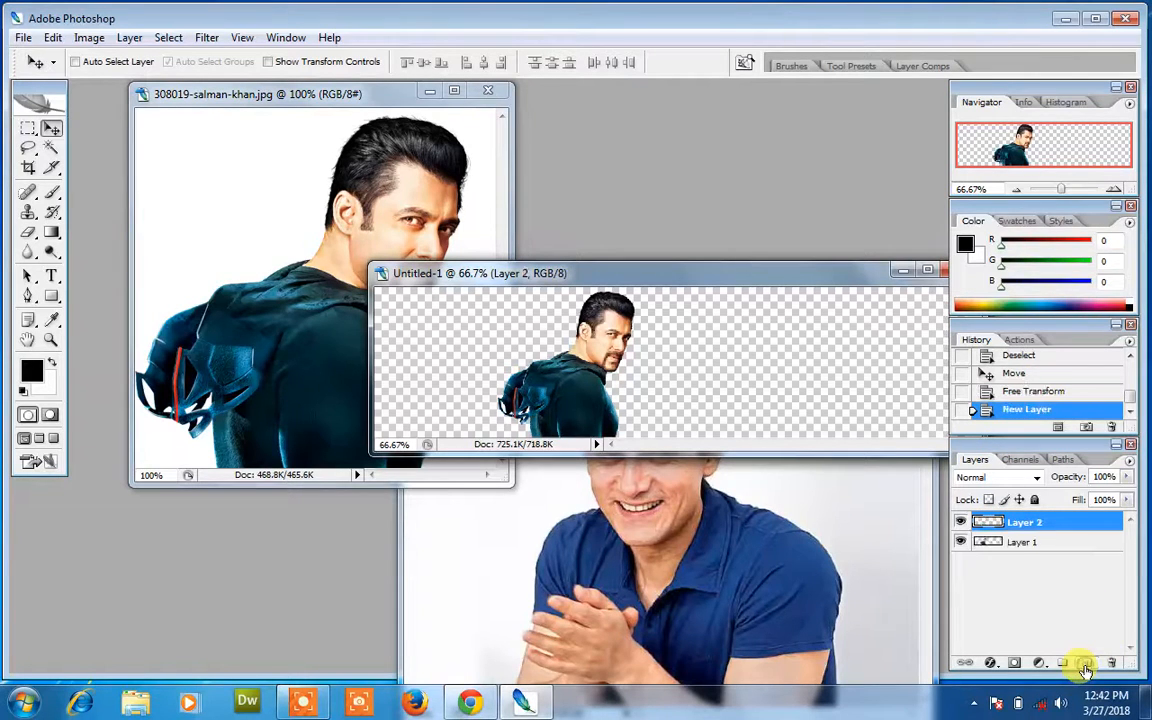
{"action": "left_click", "coordinate": [1019, 548]}
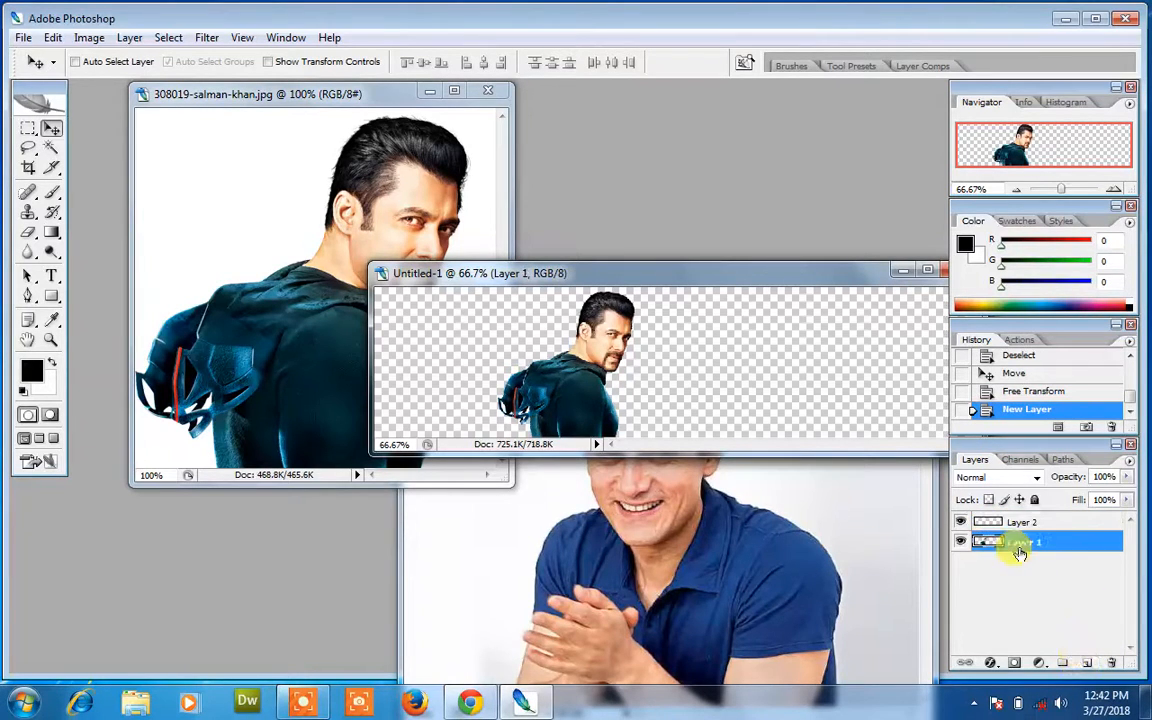
{"action": "left_click", "coordinate": [1110, 663]}
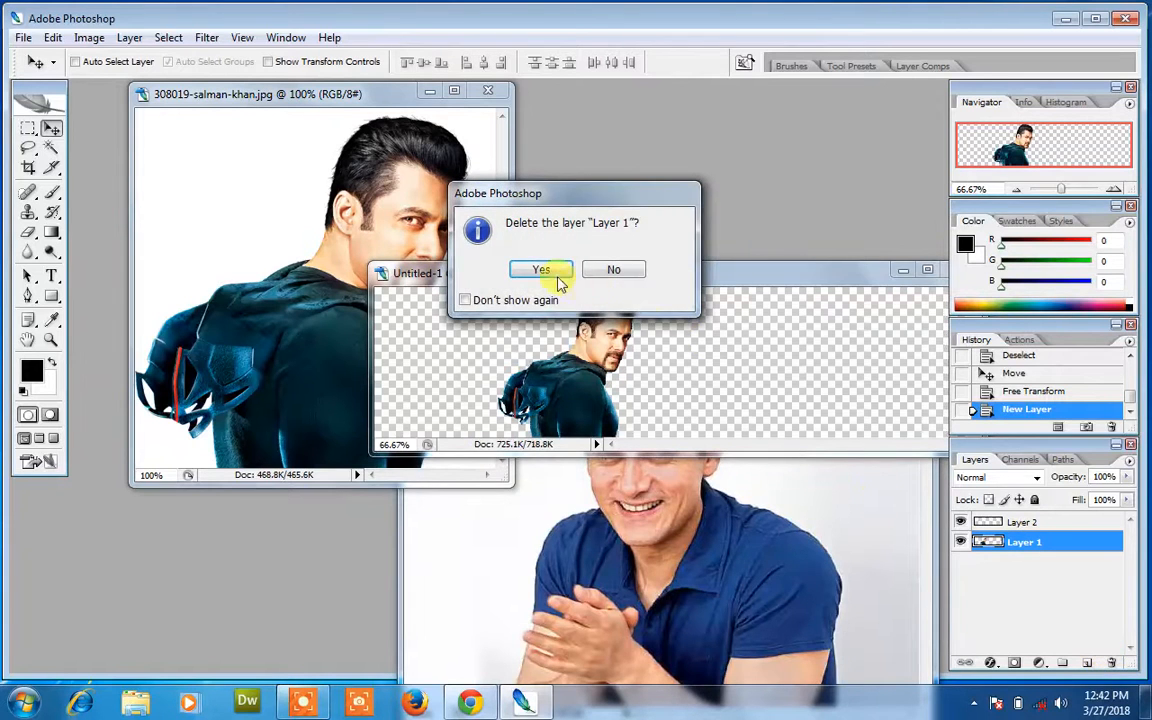
{"action": "left_click", "coordinate": [541, 270]}
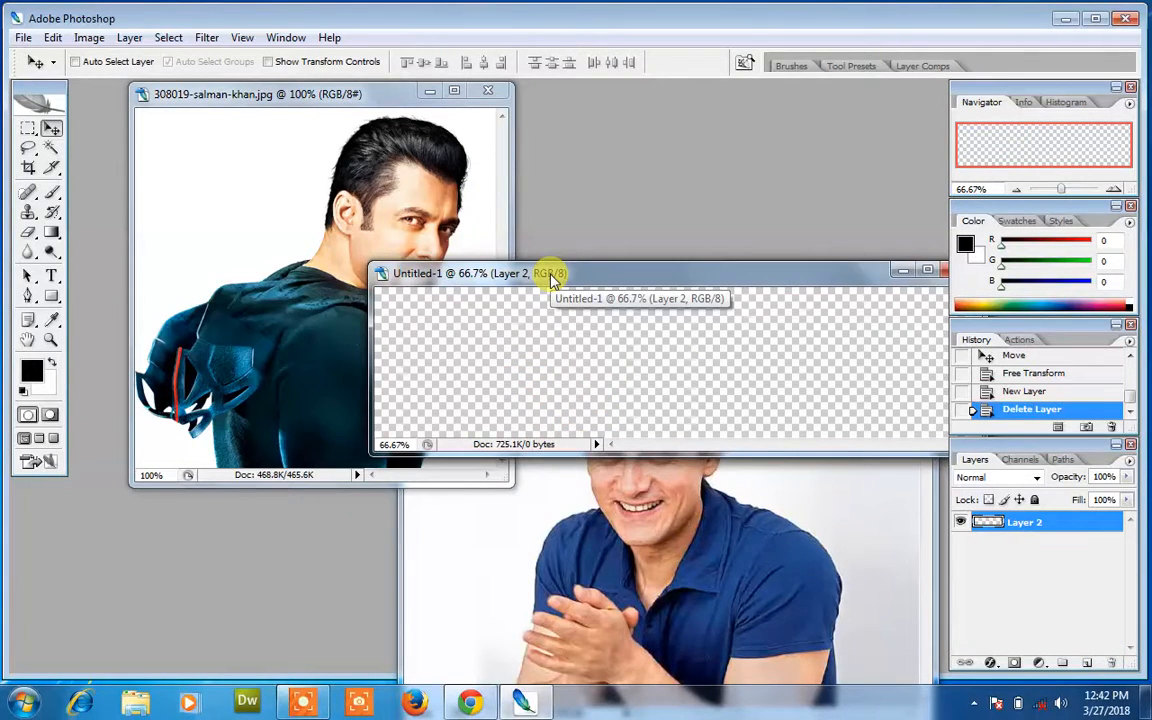
- Deselect in the 308019-salman-khan photo and select all white background, including the patch beneath the mask, with the Magic Wand in add-to-selection mode
{"action": "left_click", "coordinate": [463, 208]}
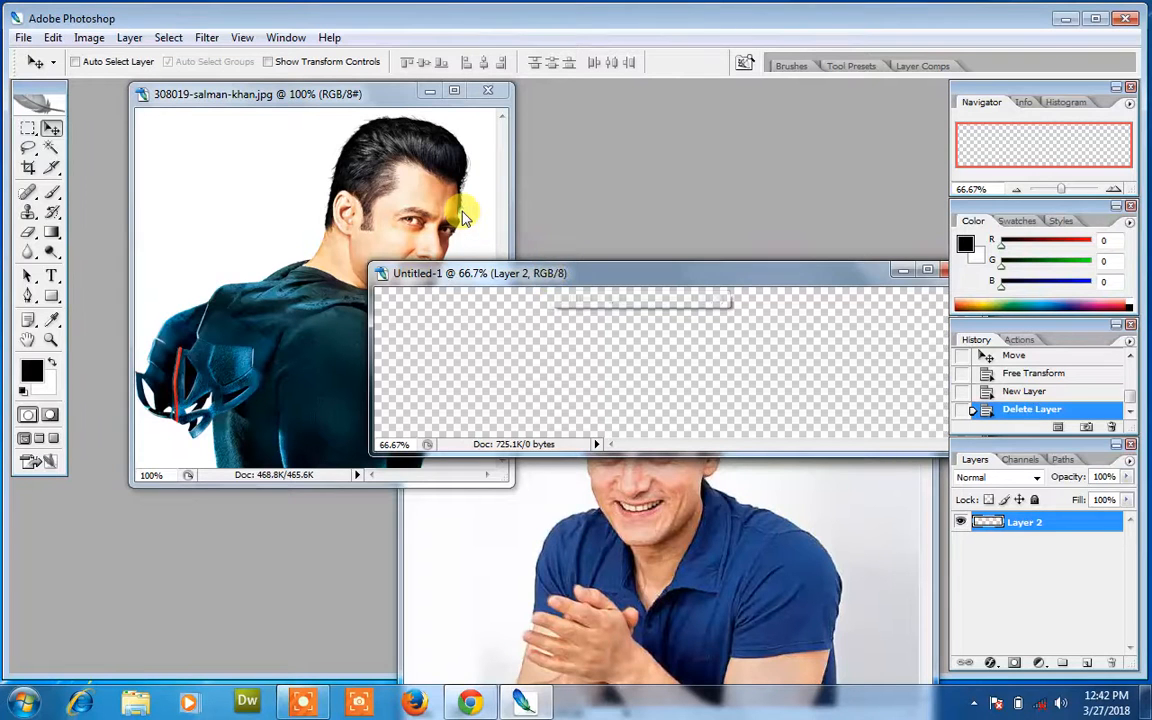
{"action": "key", "text": "ctrl+d"}
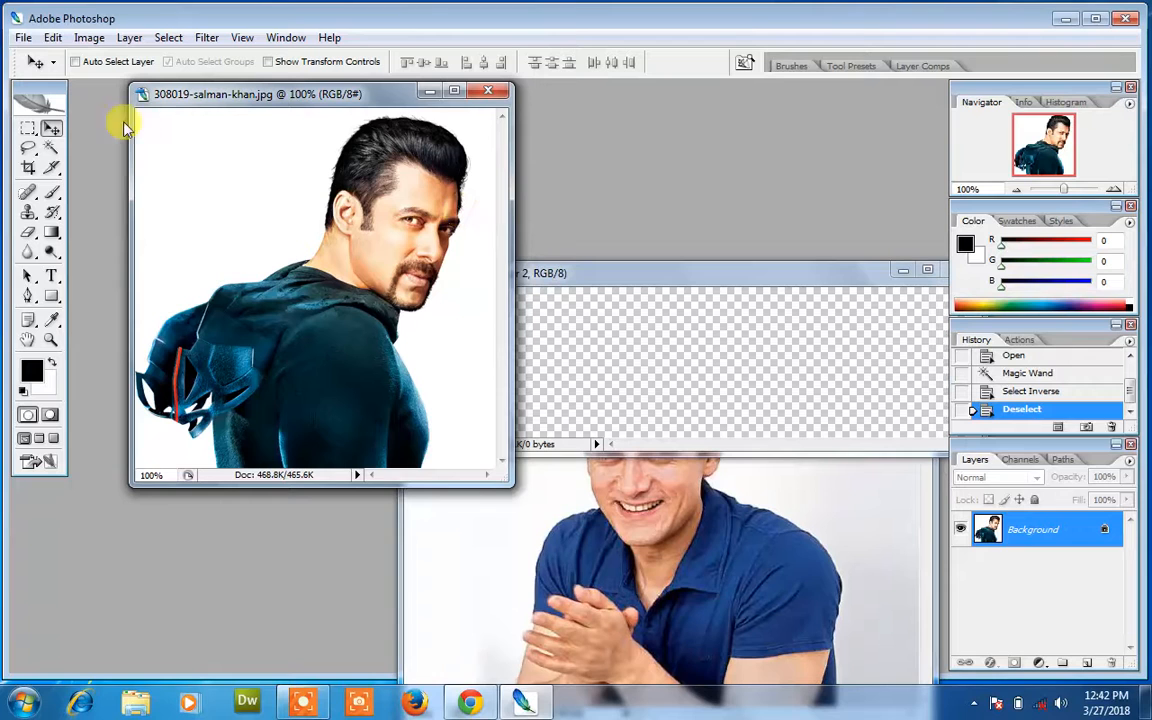
{"action": "left_click", "coordinate": [51, 148]}
{"action": "left_click", "coordinate": [316, 196]}
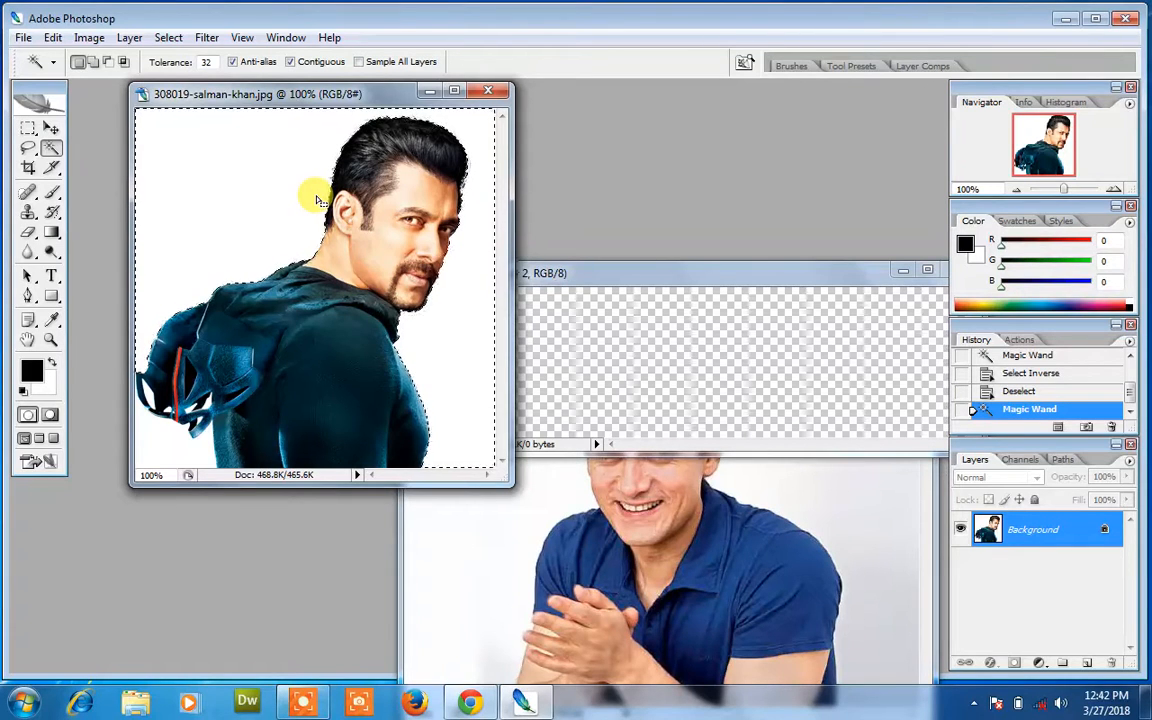
{"action": "left_click", "coordinate": [166, 443]}
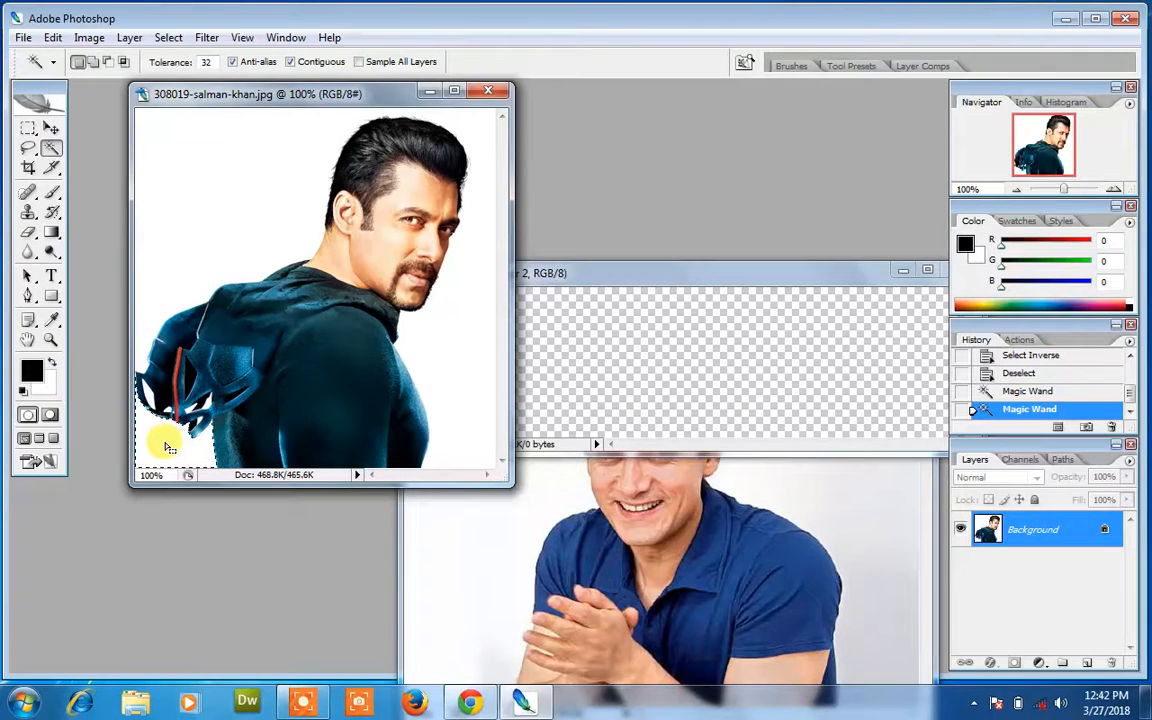
{"action": "left_click", "coordinate": [229, 134]}
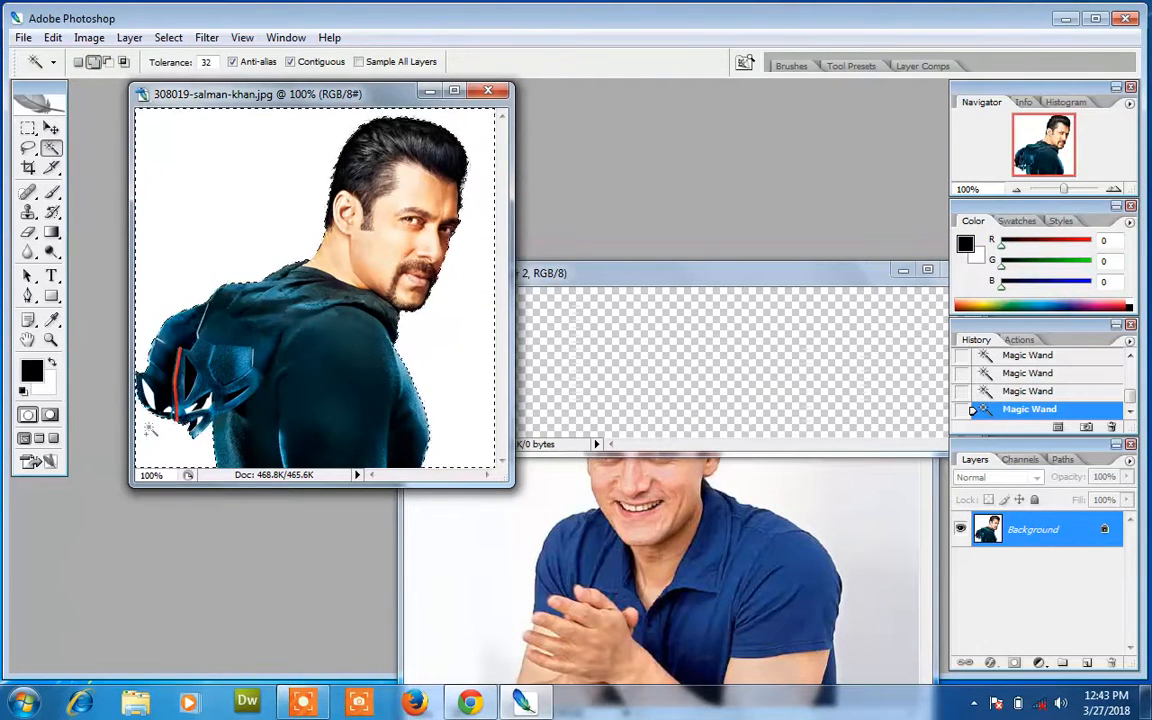
- Add the small white gaps inside the figure's mask to the Magic Wand selection
{"action": "left_click", "coordinate": [150, 403]}
{"action": "key", "text": "ctrl+plus"}
{"action": "key", "text": "ctrl+plus"}
{"action": "key", "text": "ctrl+plus"}
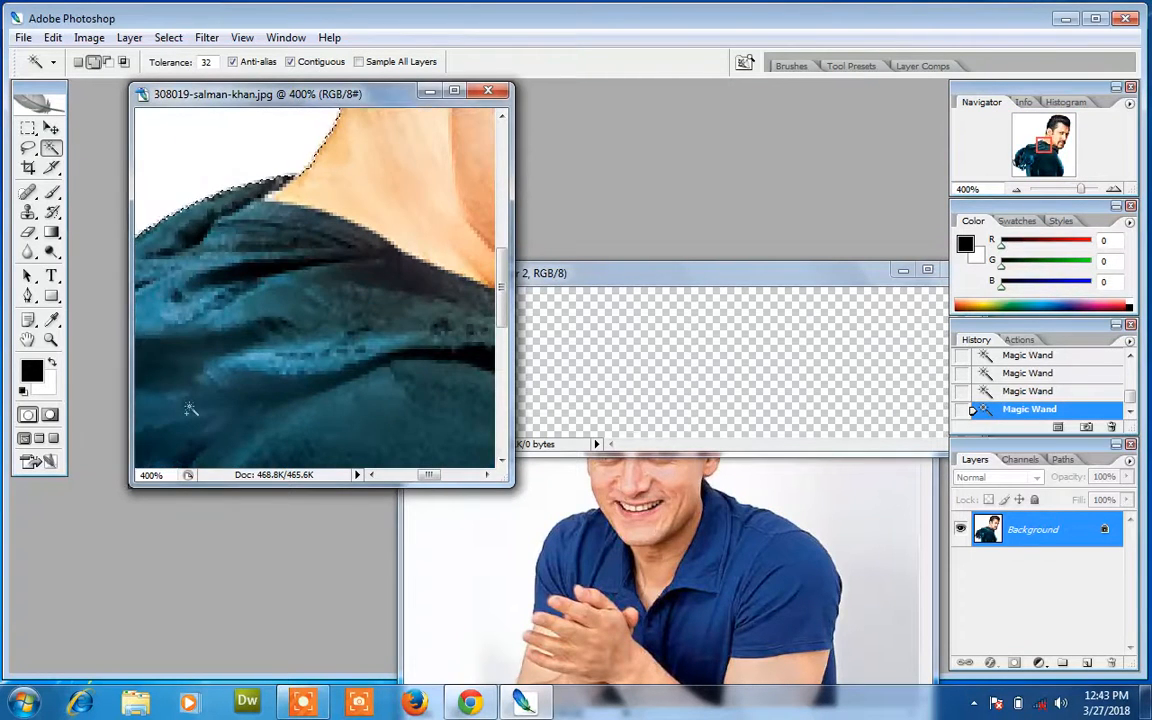
{"action": "key", "text": "f"}
{"action": "left_click_drag", "start_coordinate": [185, 402], "coordinate": [766, 172]}
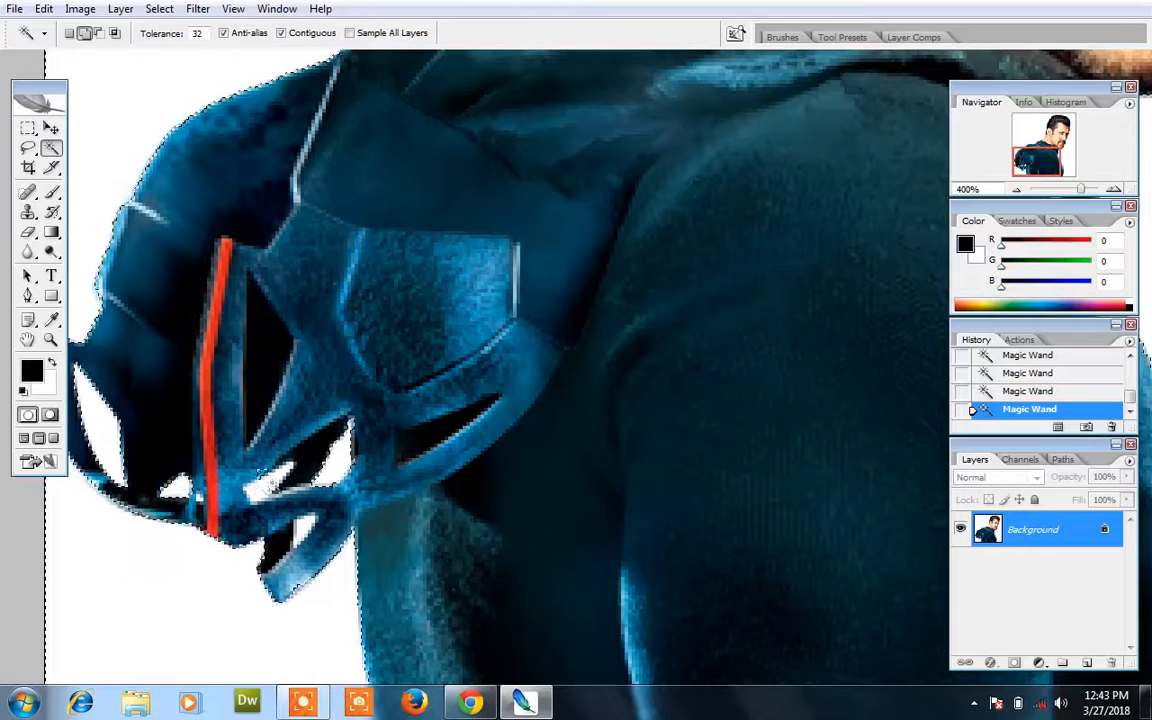
{"action": "left_click", "coordinate": [265, 489]}
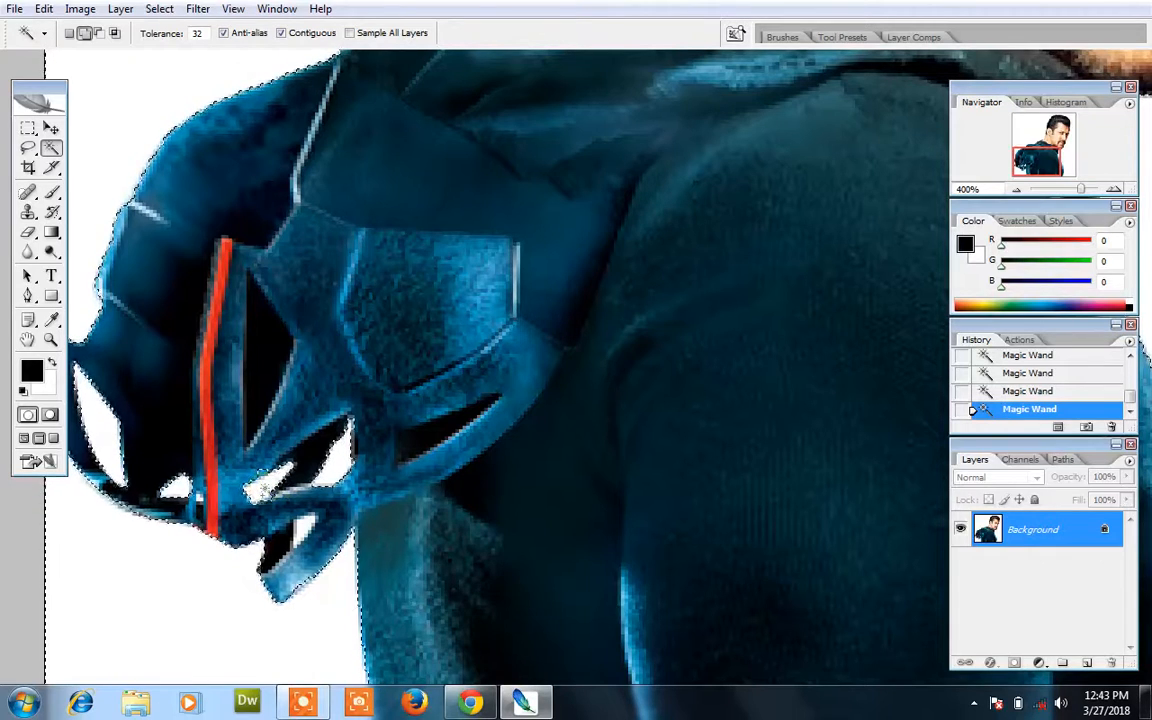
{"action": "left_click", "coordinate": [262, 486]}
{"action": "key", "text": "ctrl+0"}
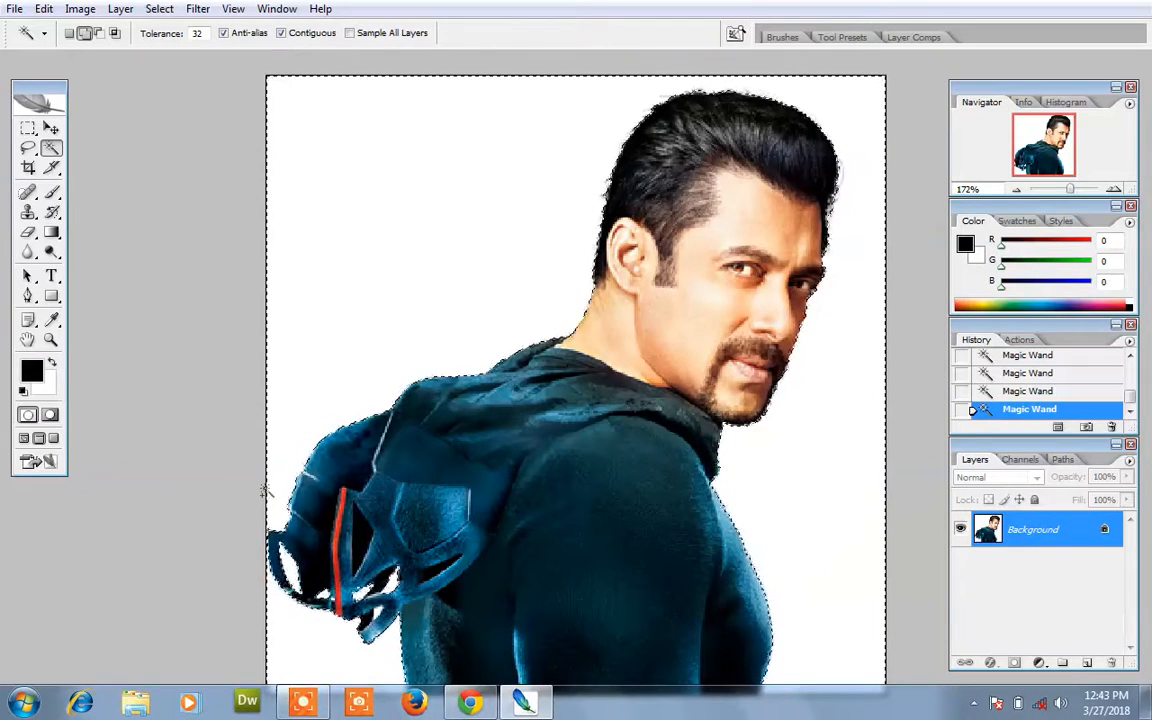
{"action": "left_click", "coordinate": [265, 489]}
- Invert the selection in the photo and move the selected figure into the empty banner
{"action": "key", "text": "ctrl+shift+i"}
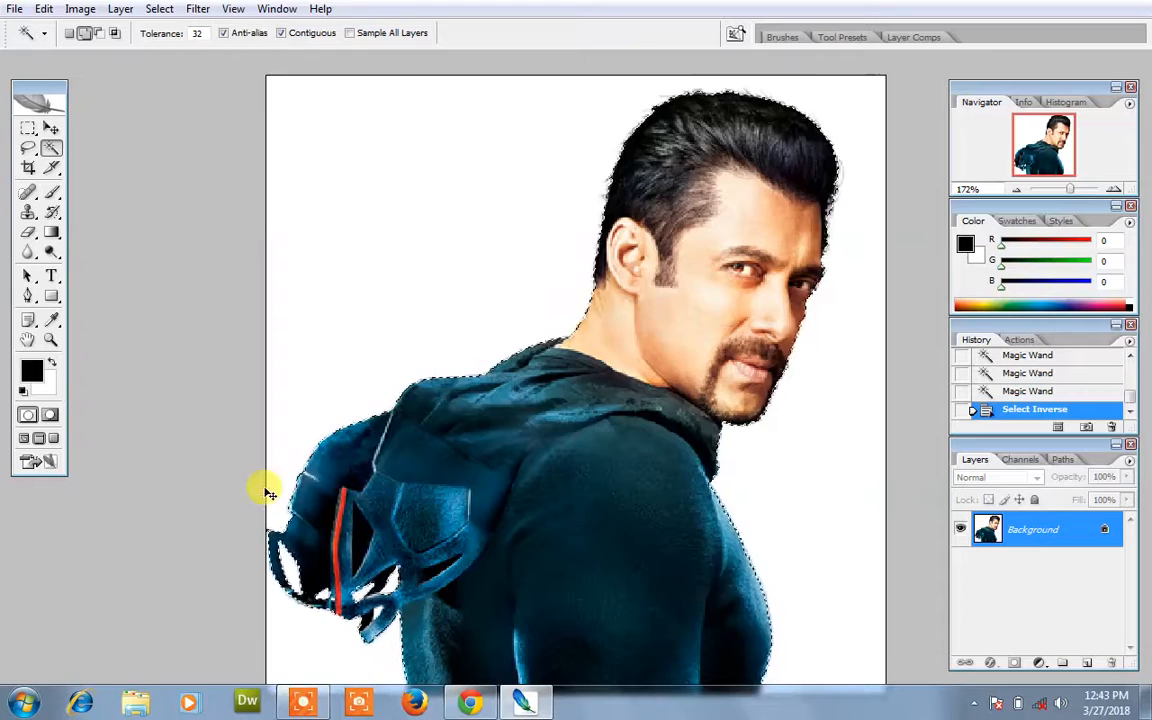
{"action": "key", "text": "ctrl+alt+0"}
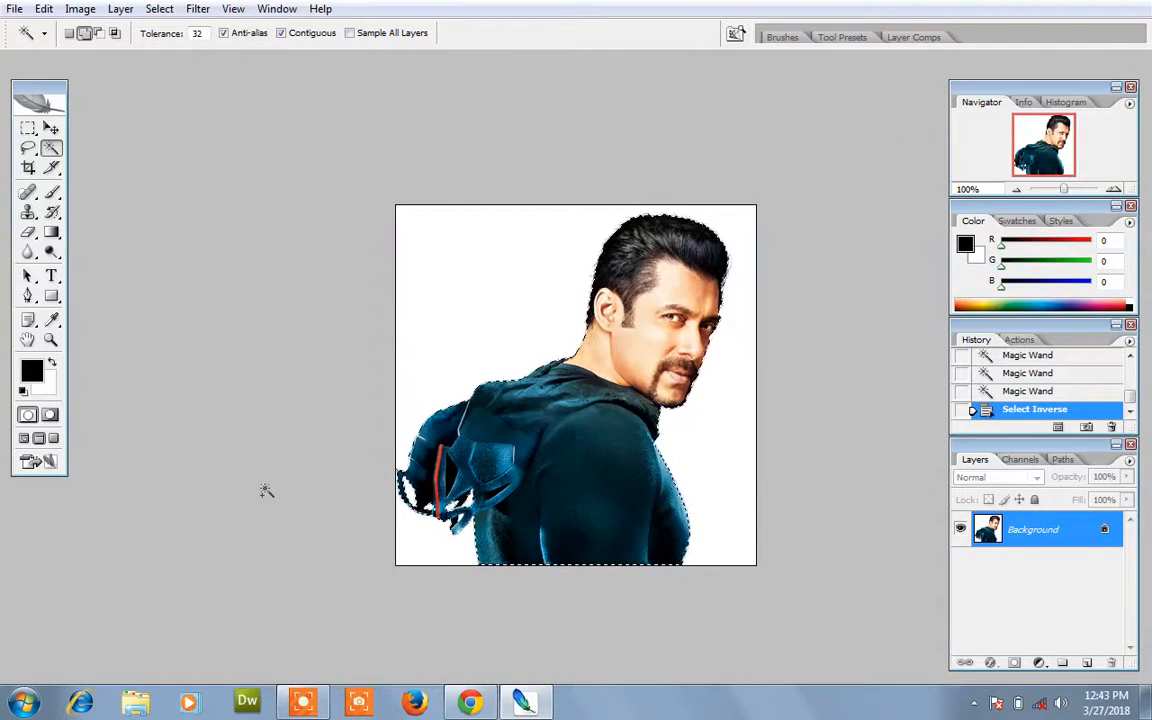
{"action": "key", "text": "f"}
{"action": "key", "text": "f"}
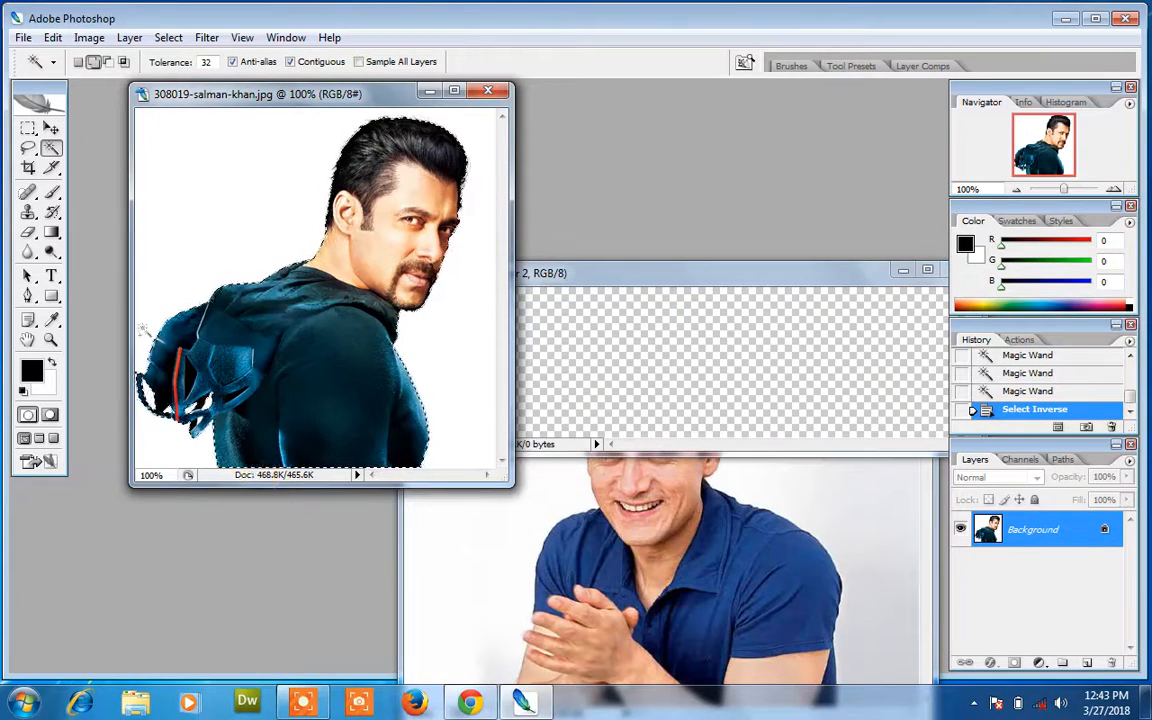
{"action": "left_click", "coordinate": [51, 127]}
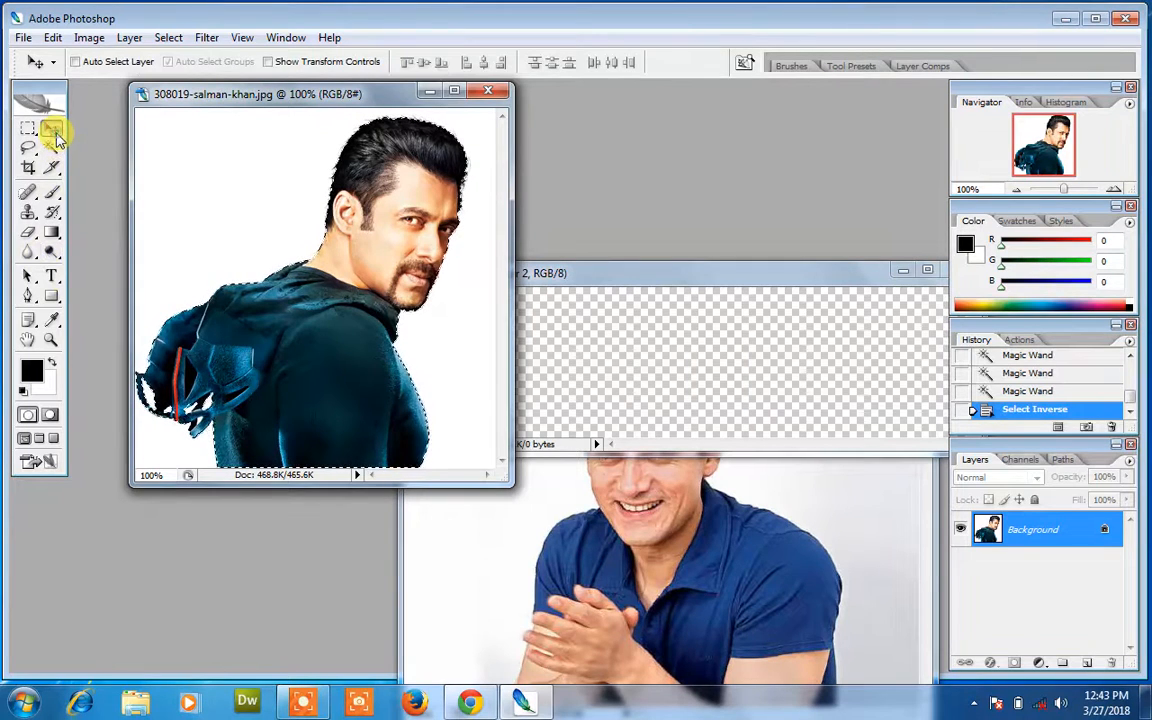
{"action": "left_click_drag", "start_coordinate": [257, 321], "coordinate": [591, 363]}
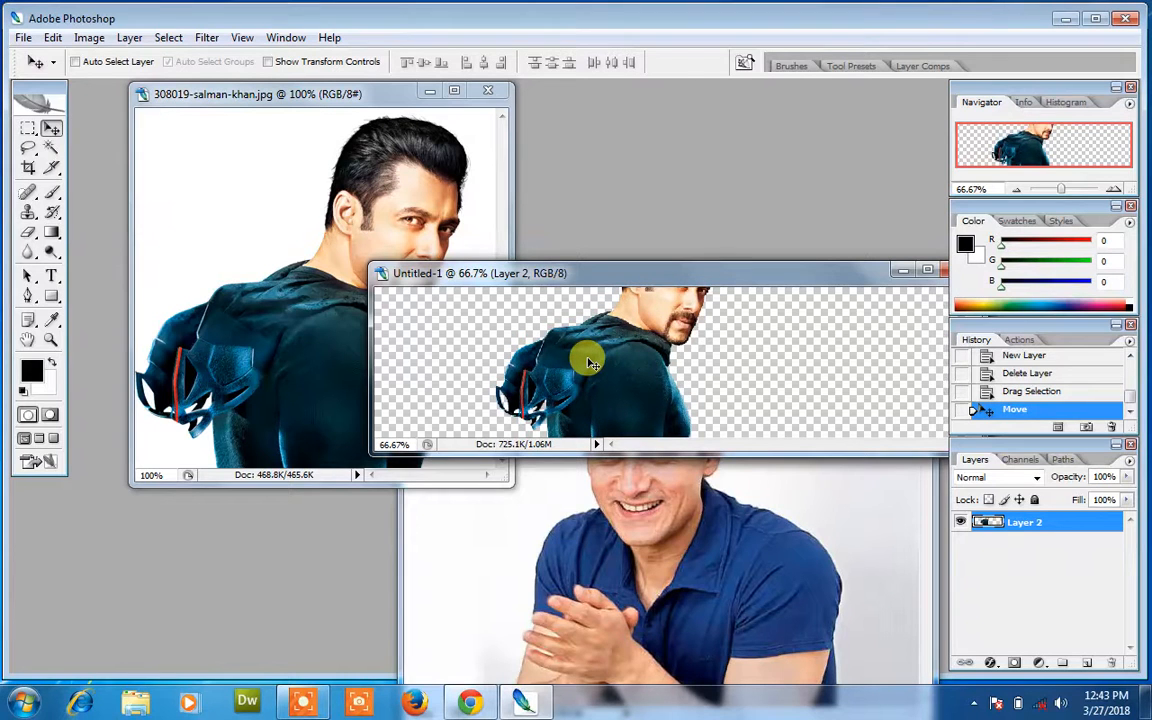
- Scale the cutout figure to about 66% at the banner's left end, and move the banner window higher in the workspace
{"action": "key", "text": "ctrl+t"}
{"action": "left_click_drag", "start_coordinate": [571, 345], "coordinate": [592, 409]}
{"action": "left_click_drag", "start_coordinate": [665, 350], "coordinate": [674, 396]}
{"action": "left_click_drag", "start_coordinate": [522, 320], "coordinate": [437, 310]}
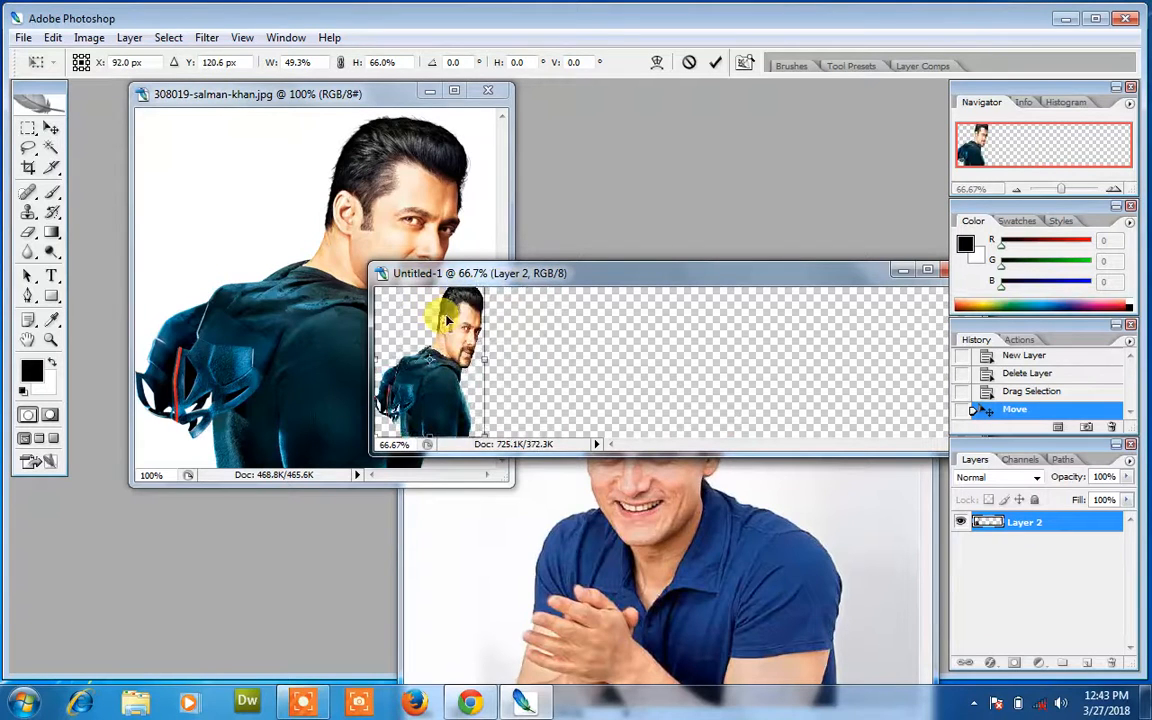
{"action": "left_click_drag", "start_coordinate": [490, 357], "coordinate": [522, 357]}
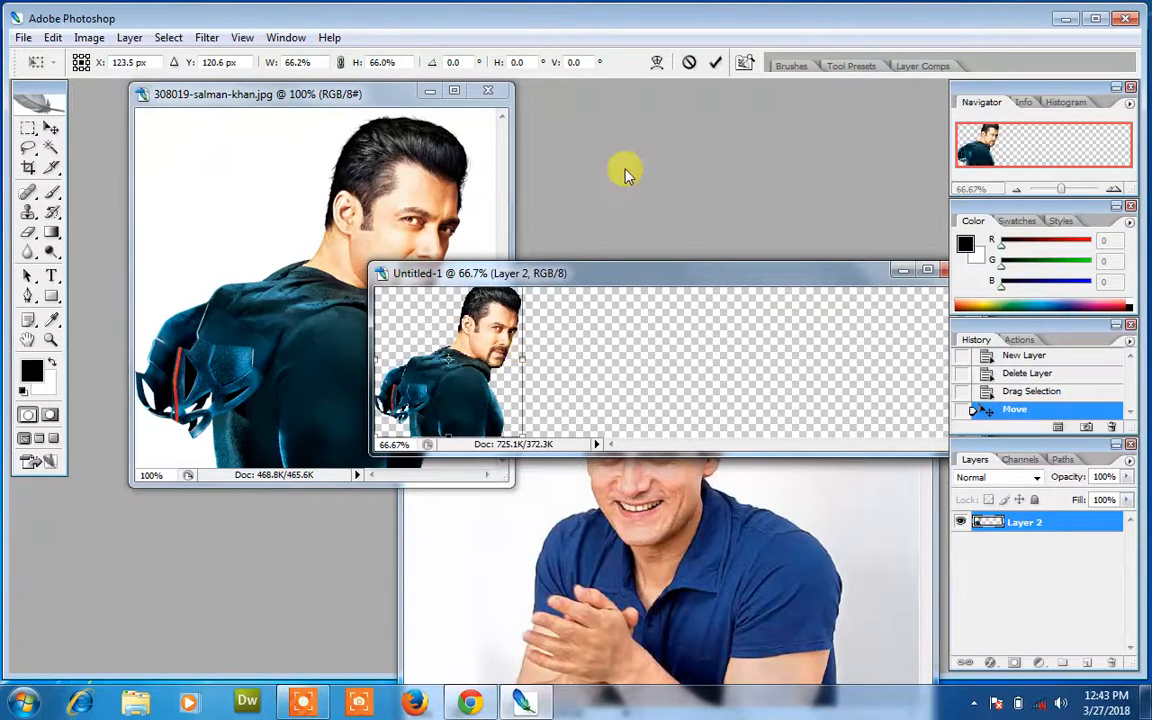
{"action": "left_click", "coordinate": [716, 64]}
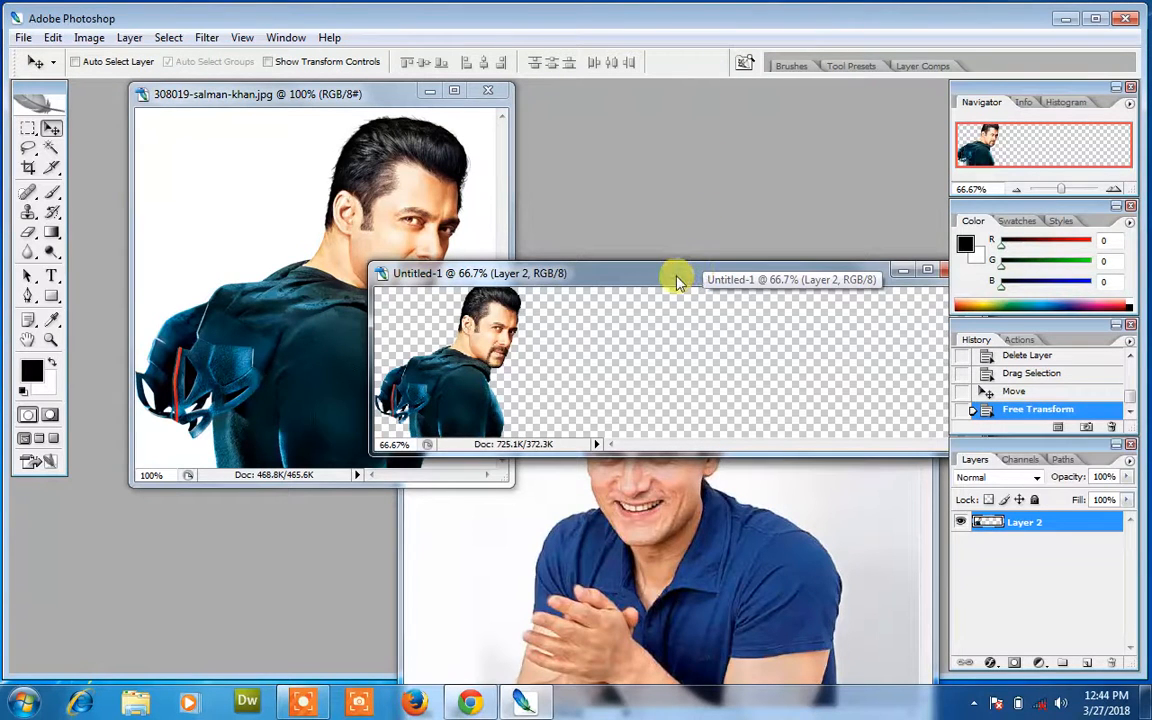
{"action": "left_click_drag", "start_coordinate": [674, 275], "coordinate": [560, 222]}
- Start opening another image file, switch to Windows Explorer and browse to the New Volume (G:) drive
{"action": "key", "text": "ctrl+o"}
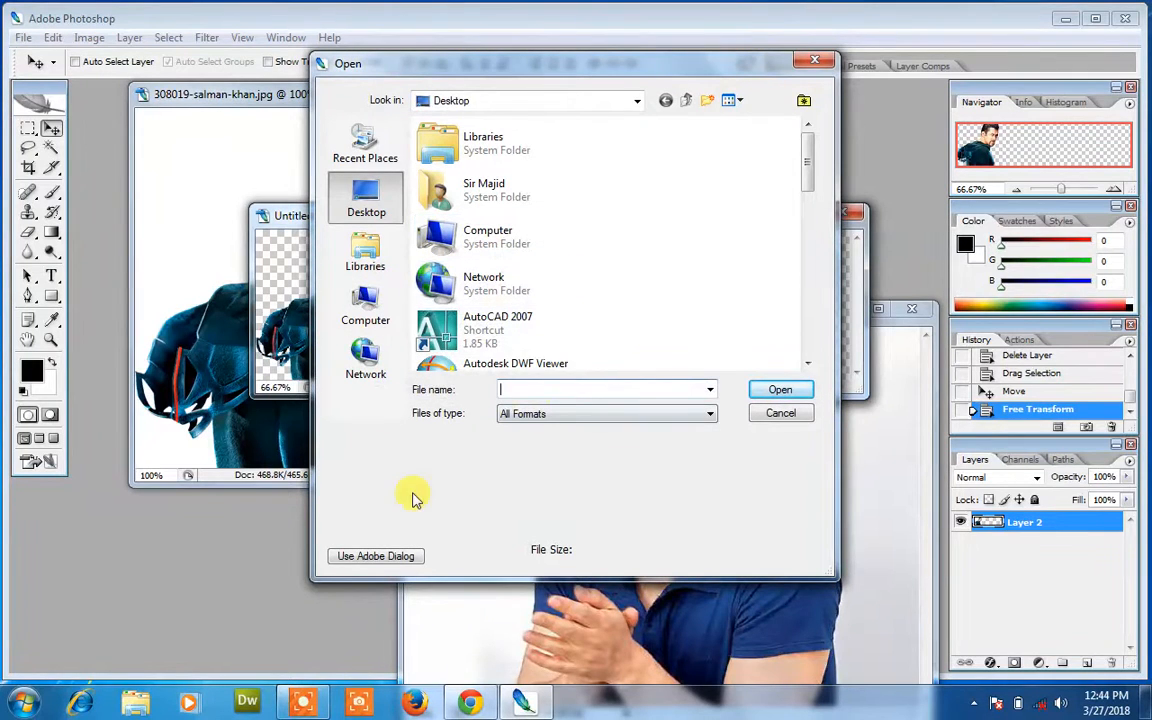
{"action": "left_click", "coordinate": [136, 703]}
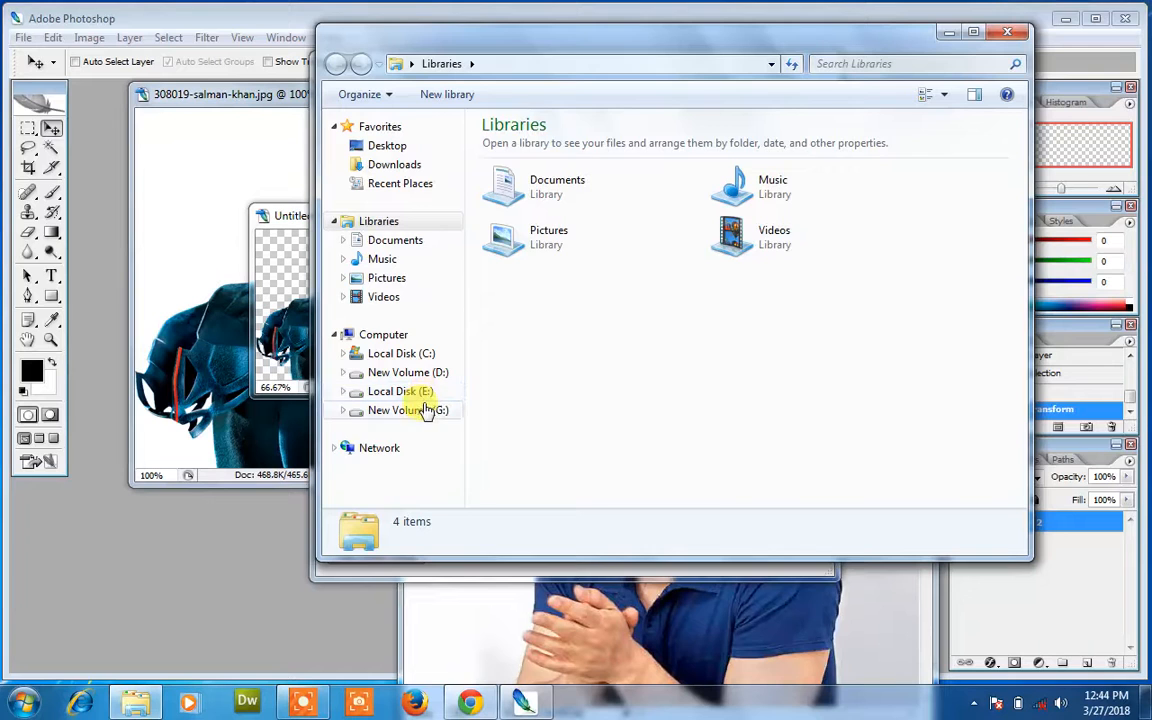
{"action": "left_click", "coordinate": [427, 410]}
{"action": "left_click", "coordinate": [425, 393]}
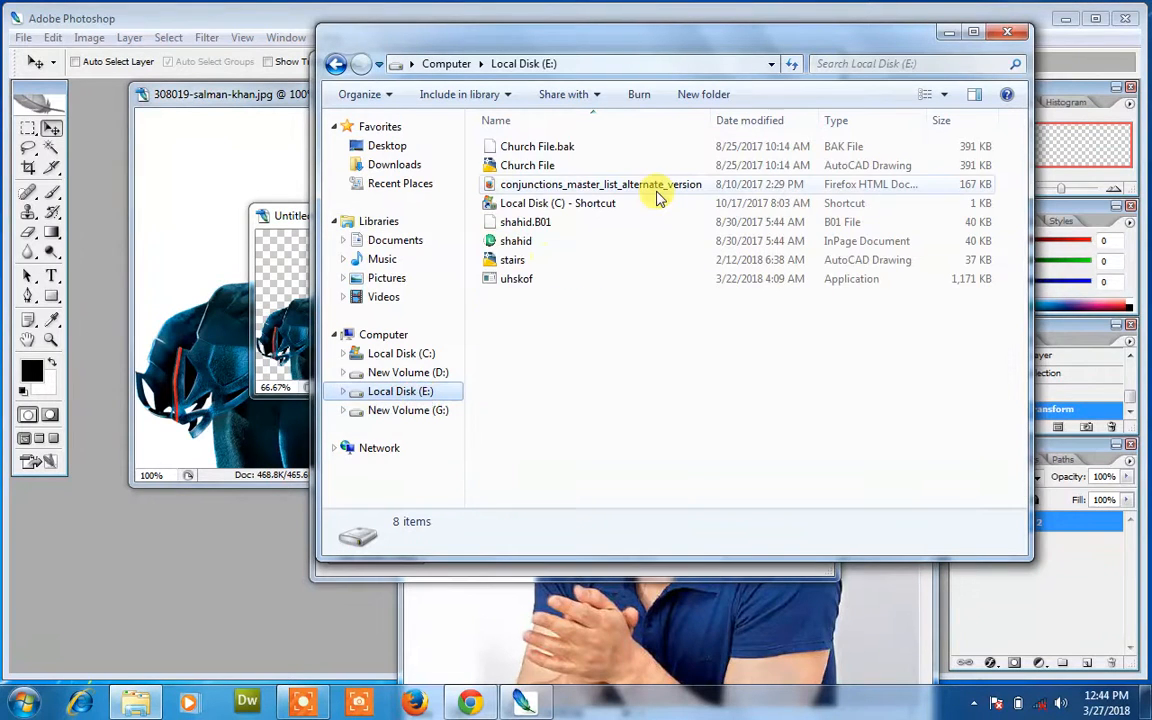
{"action": "left_click", "coordinate": [427, 411]}
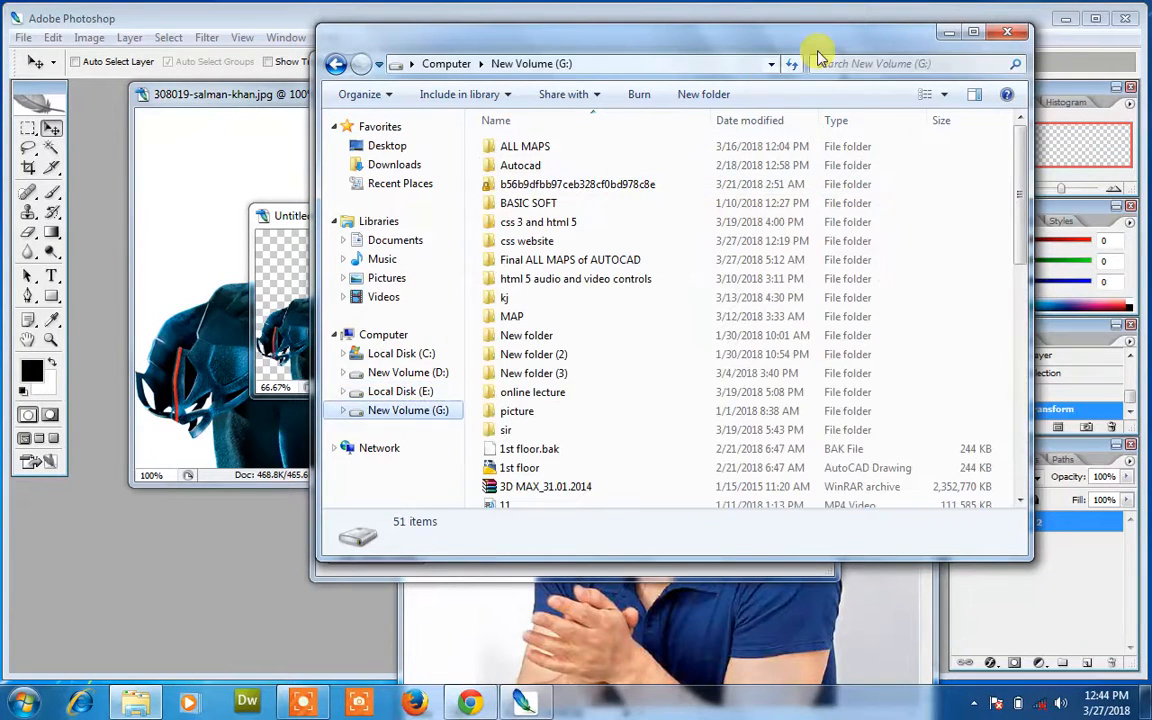
- Search the G: drive for "images" and open the images folder located in G:\picture
{"action": "left_click", "coordinate": [880, 63]}
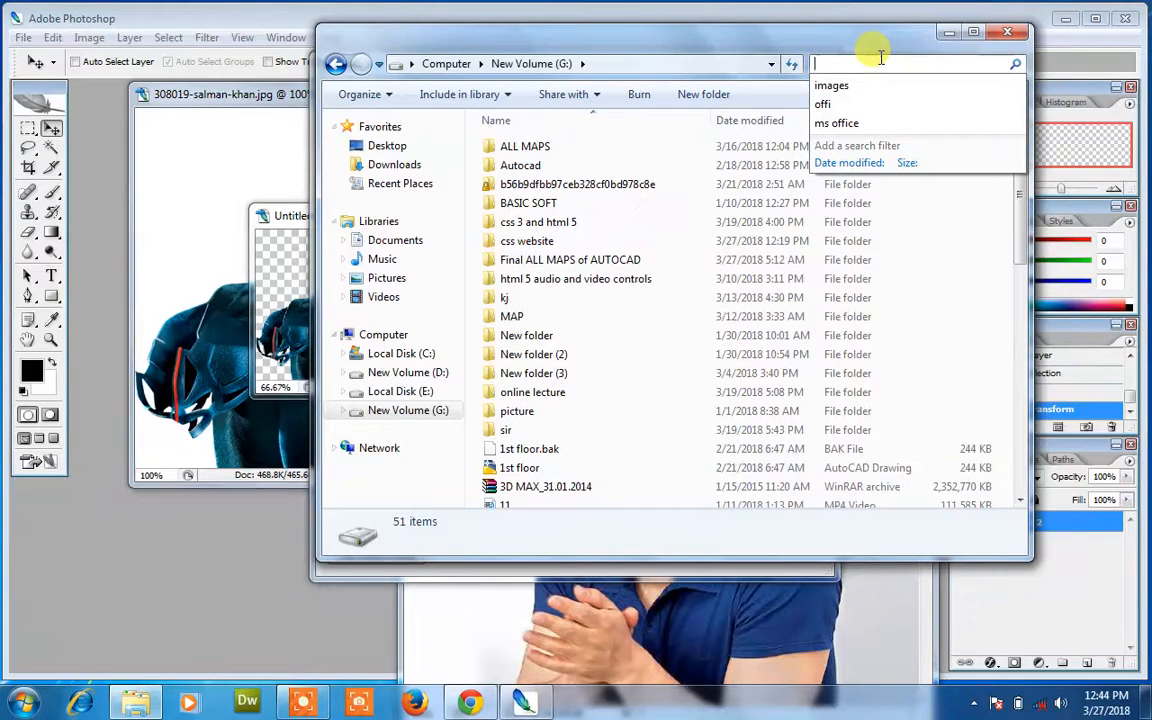
{"action": "left_click", "coordinate": [874, 86]}
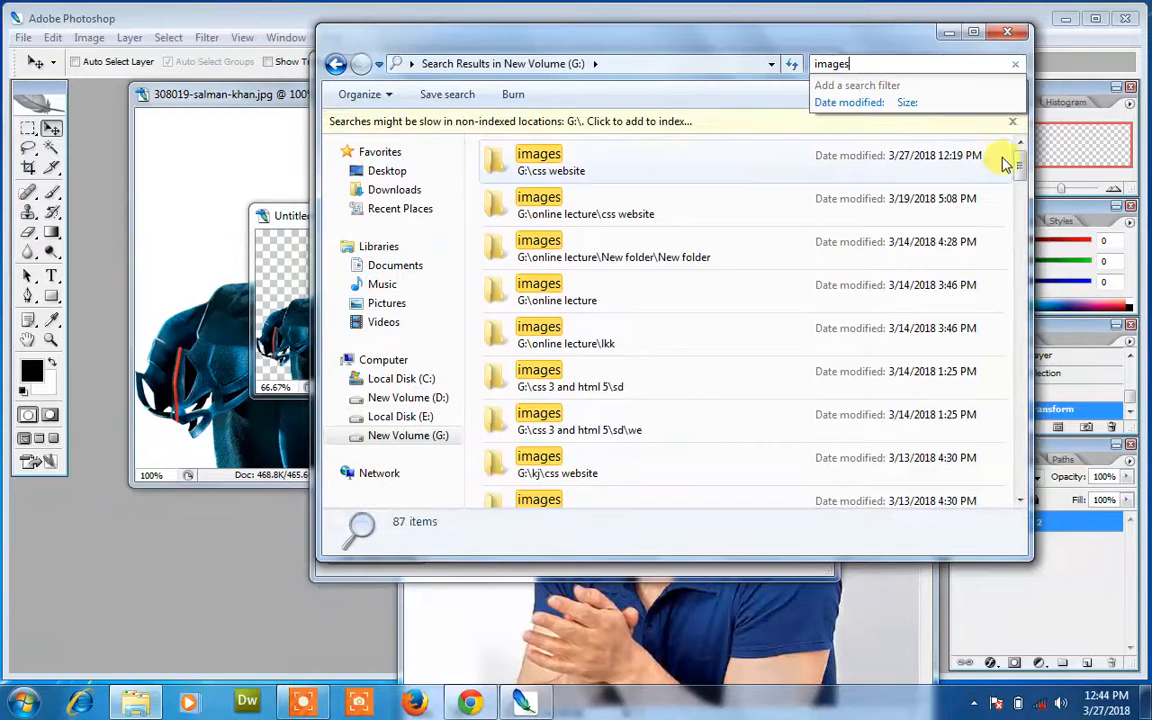
{"action": "left_click_drag", "start_coordinate": [1017, 168], "coordinate": [1022, 225]}
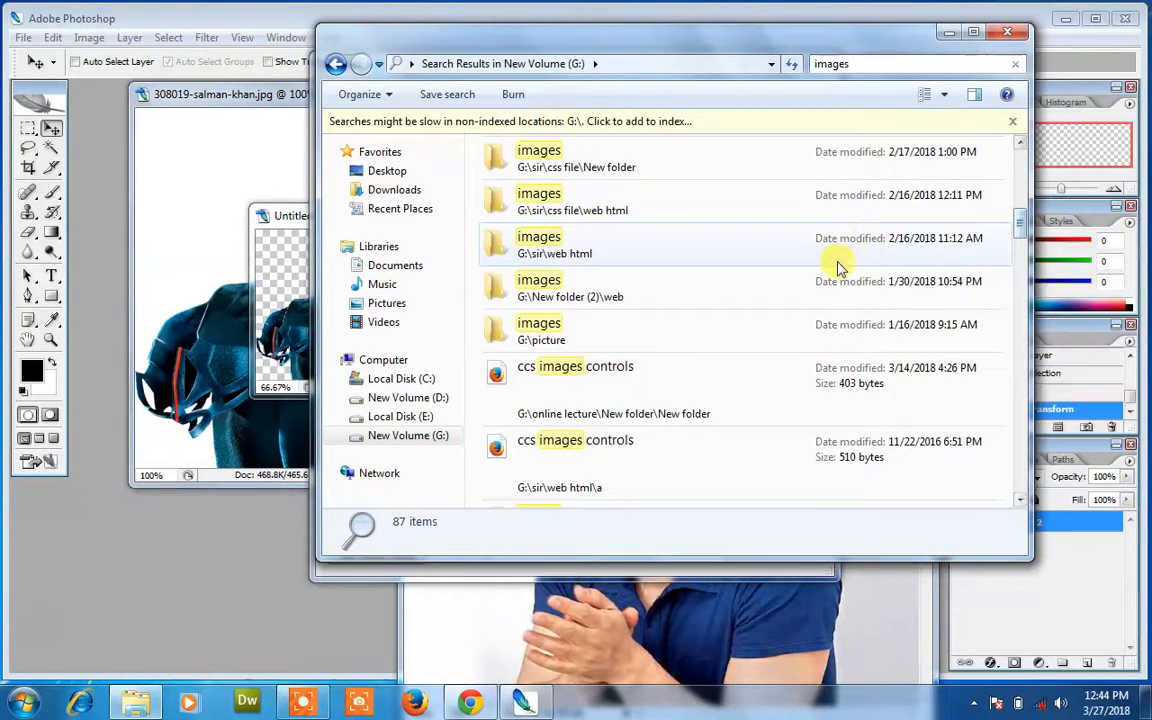
{"action": "double_click", "coordinate": [810, 325]}
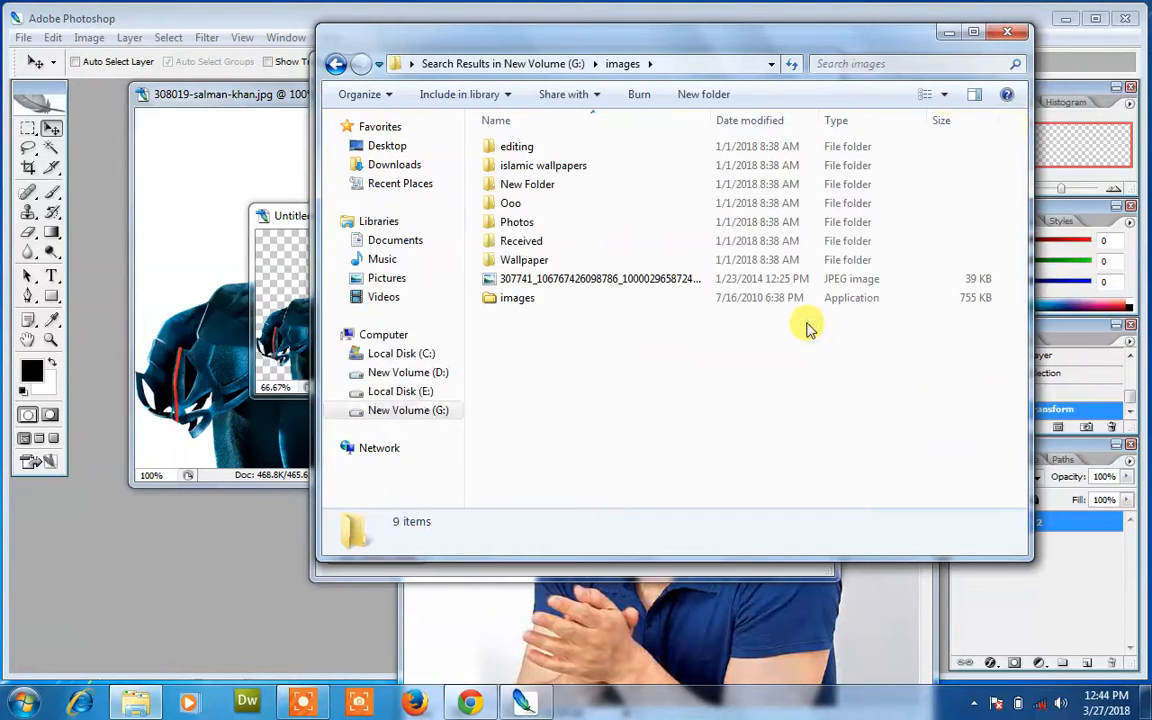
- Look through the editing, New Folder, Photos and Received subfolders of the images folder for a banner background picture
{"action": "double_click", "coordinate": [570, 149]}
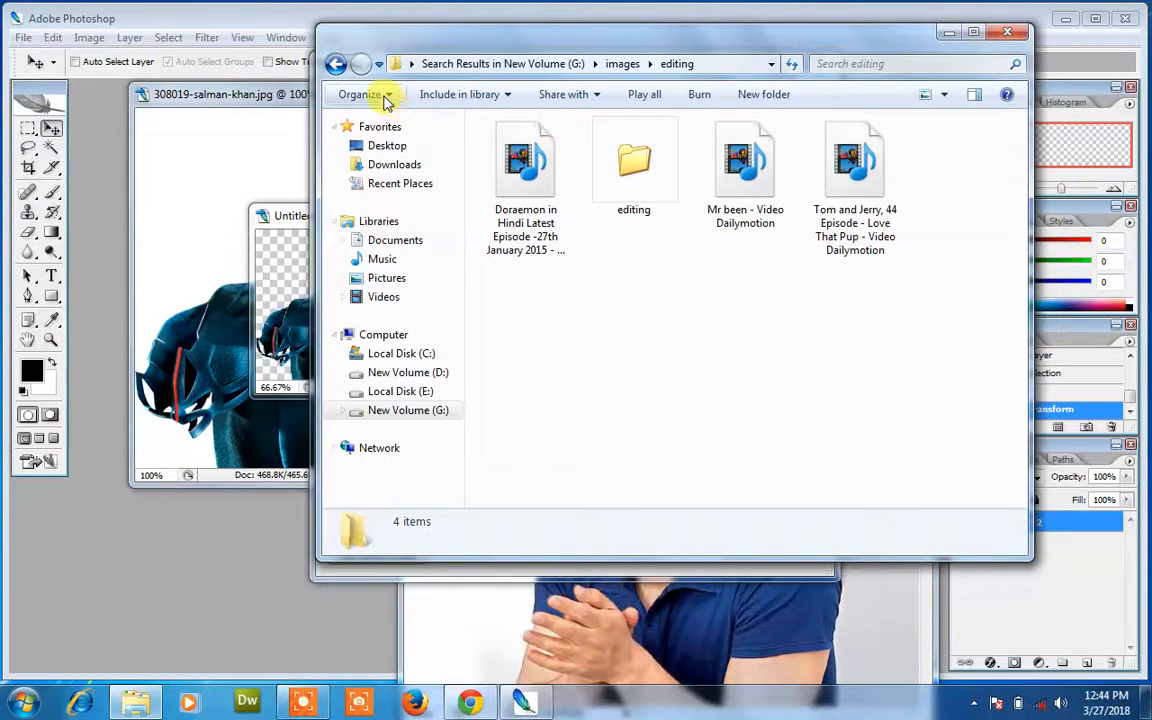
{"action": "left_click", "coordinate": [336, 63]}
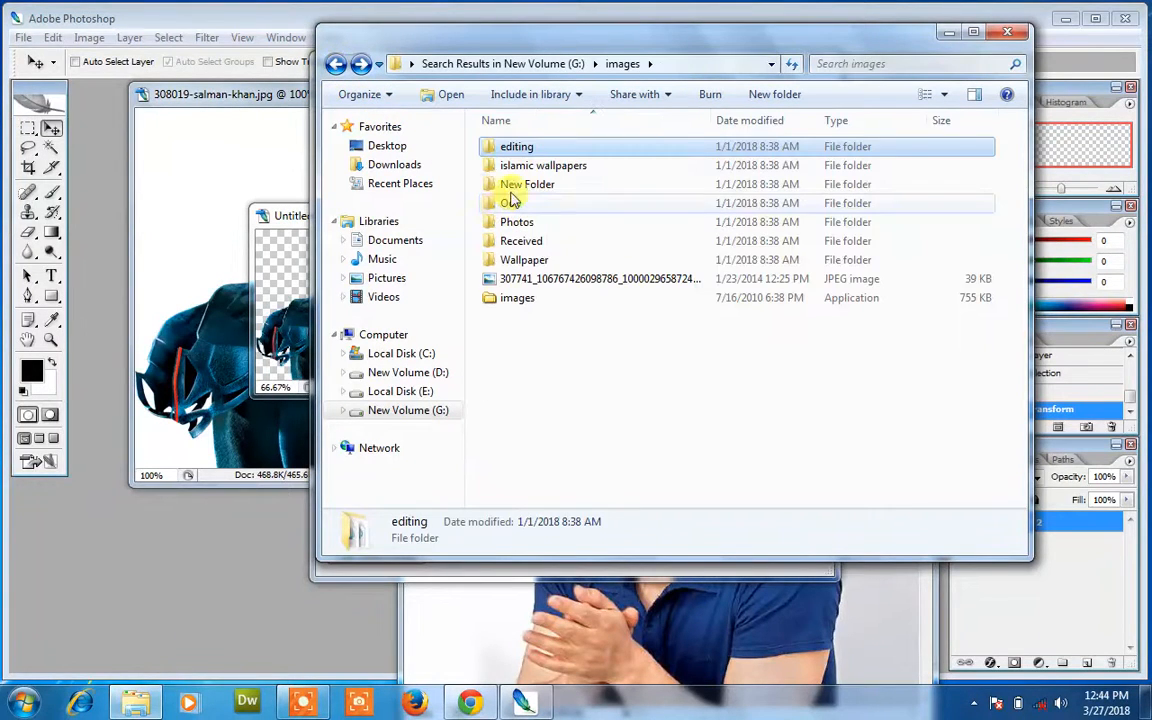
{"action": "double_click", "coordinate": [535, 185]}
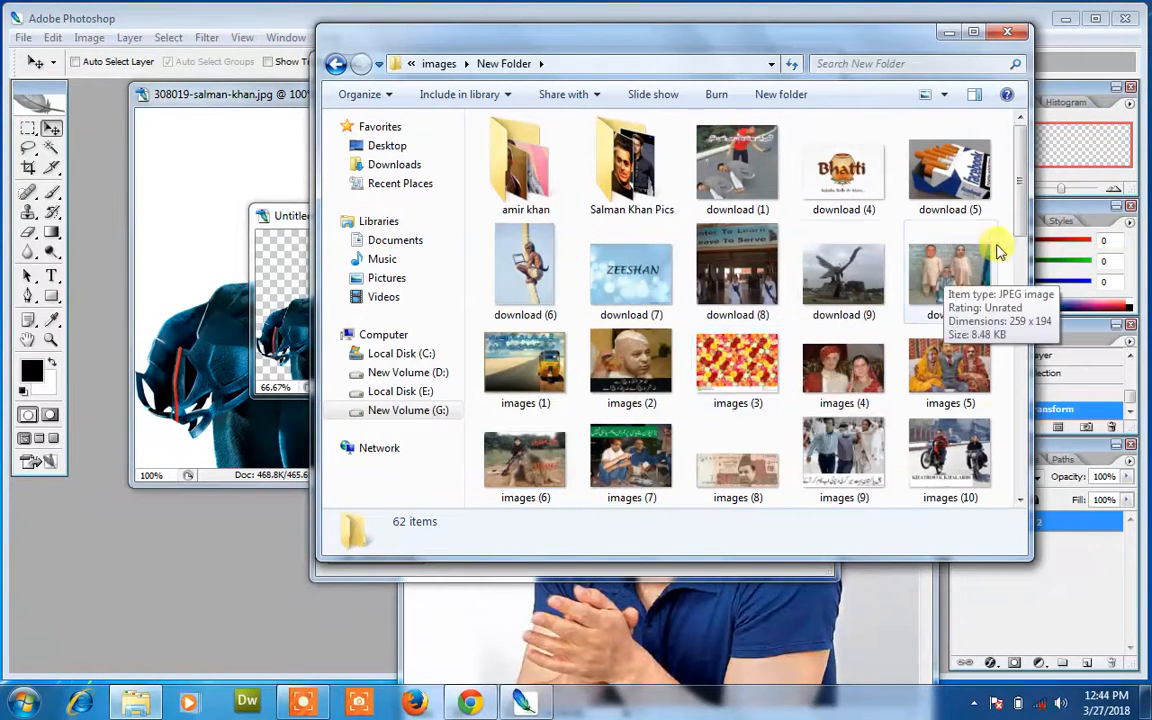
{"action": "left_click", "coordinate": [340, 65]}
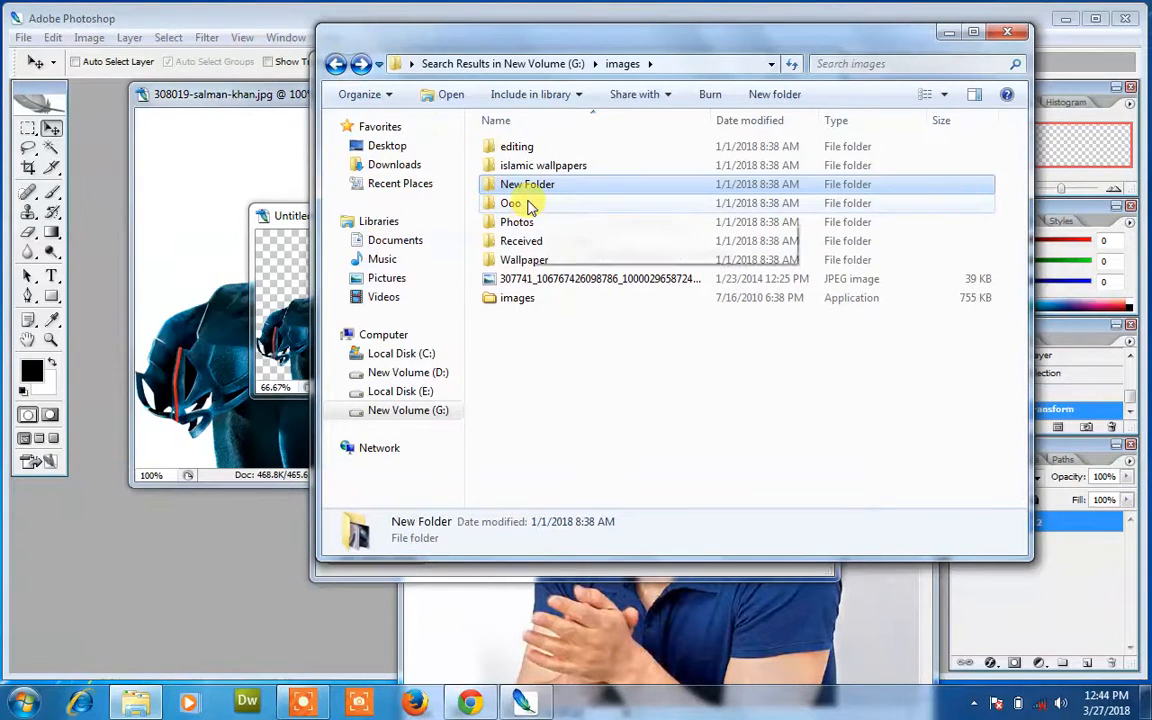
{"action": "double_click", "coordinate": [529, 220]}
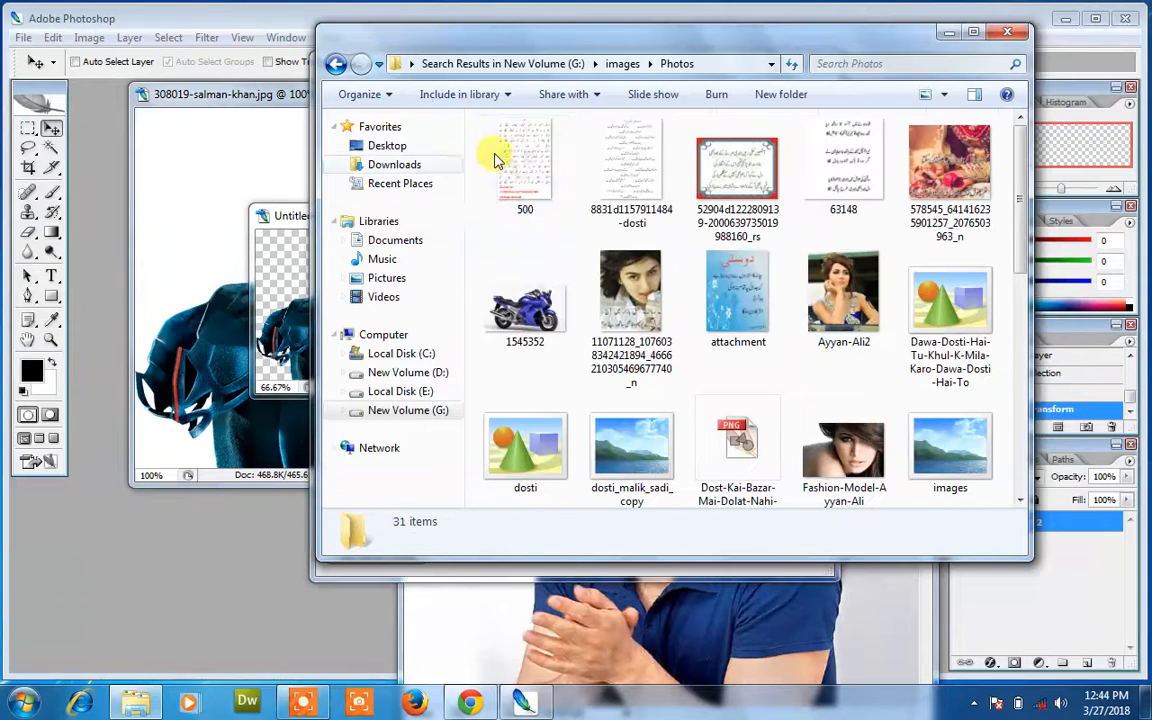
{"action": "left_click", "coordinate": [338, 66]}
{"action": "double_click", "coordinate": [560, 239]}
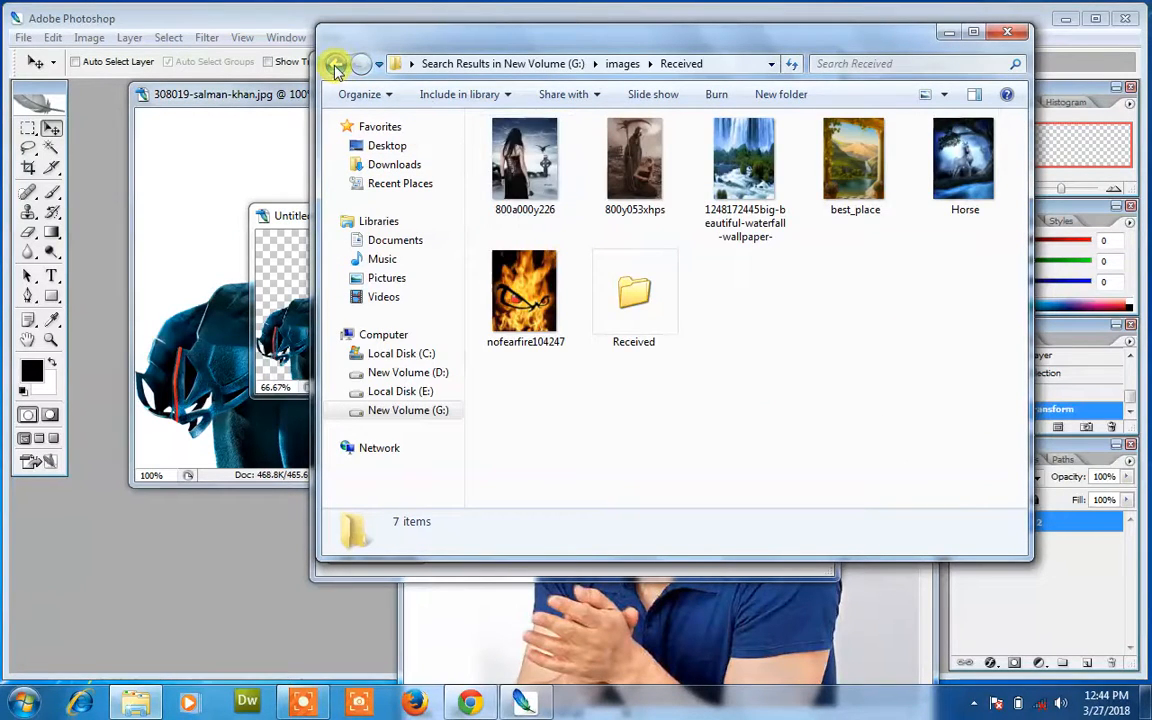
{"action": "left_click", "coordinate": [336, 63]}
- Find the interior_wallpapers folder inside Wallpaper and copy the picture interior_wallpapers_48_vladikof.creep.ru (33) to the desktop
{"action": "double_click", "coordinate": [522, 259]}
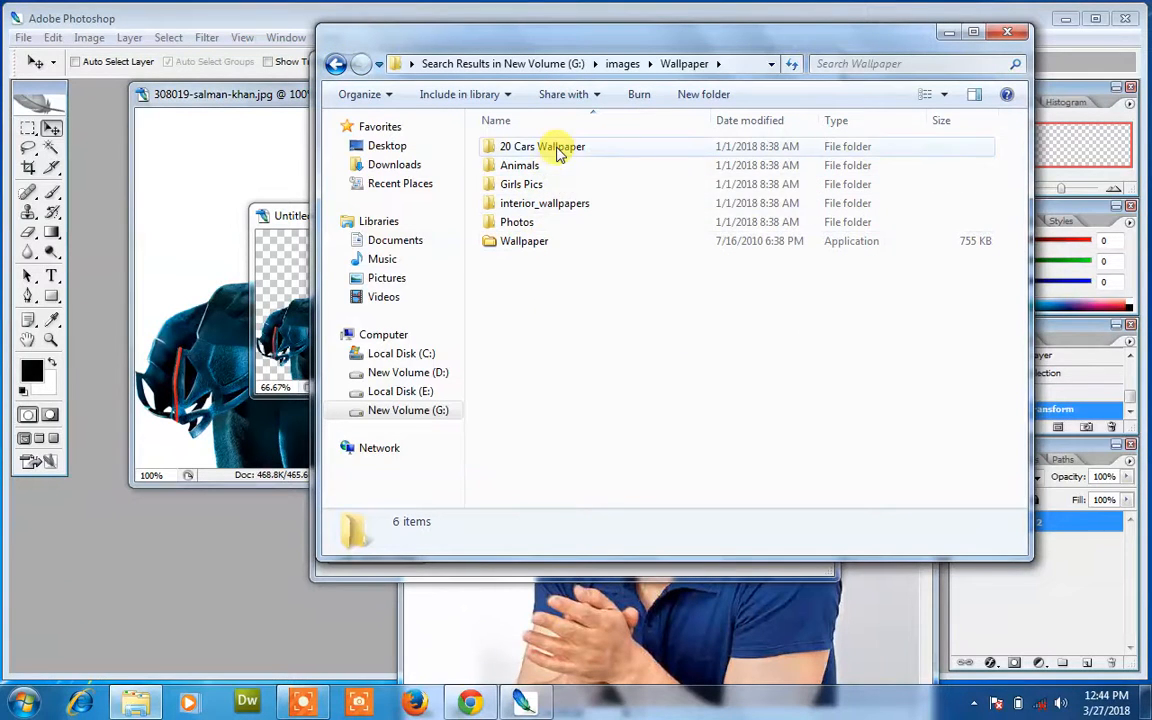
{"action": "double_click", "coordinate": [553, 205]}
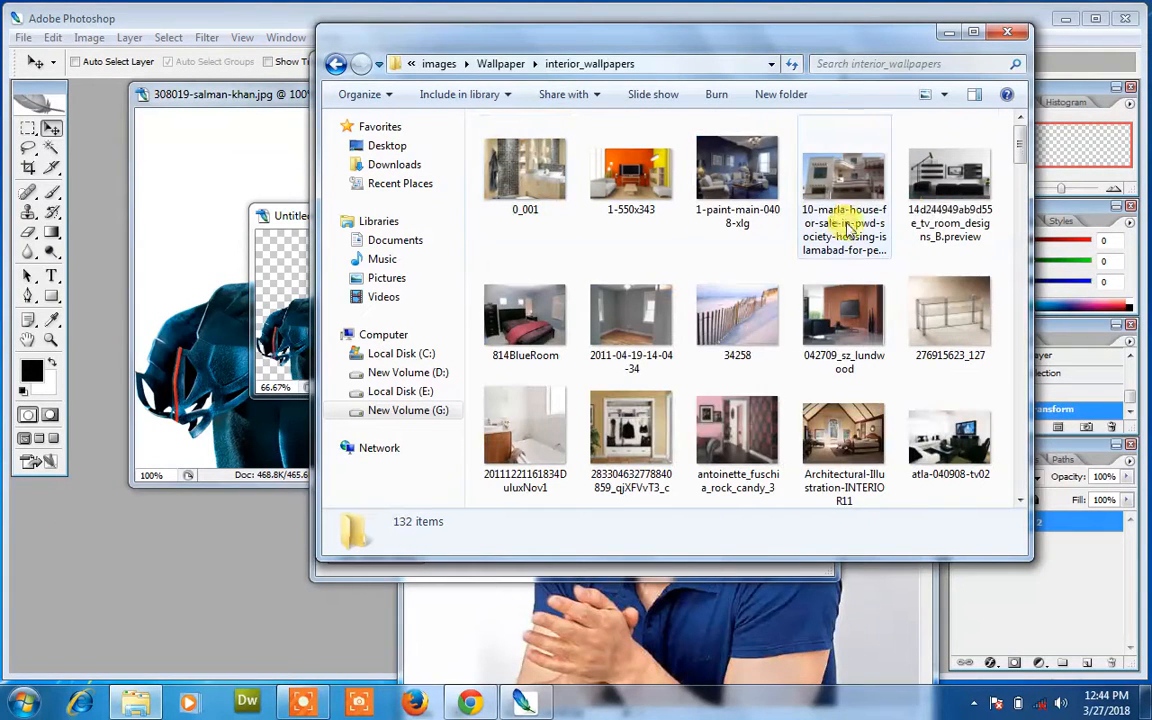
{"action": "left_click_drag", "start_coordinate": [1016, 147], "coordinate": [1020, 215]}
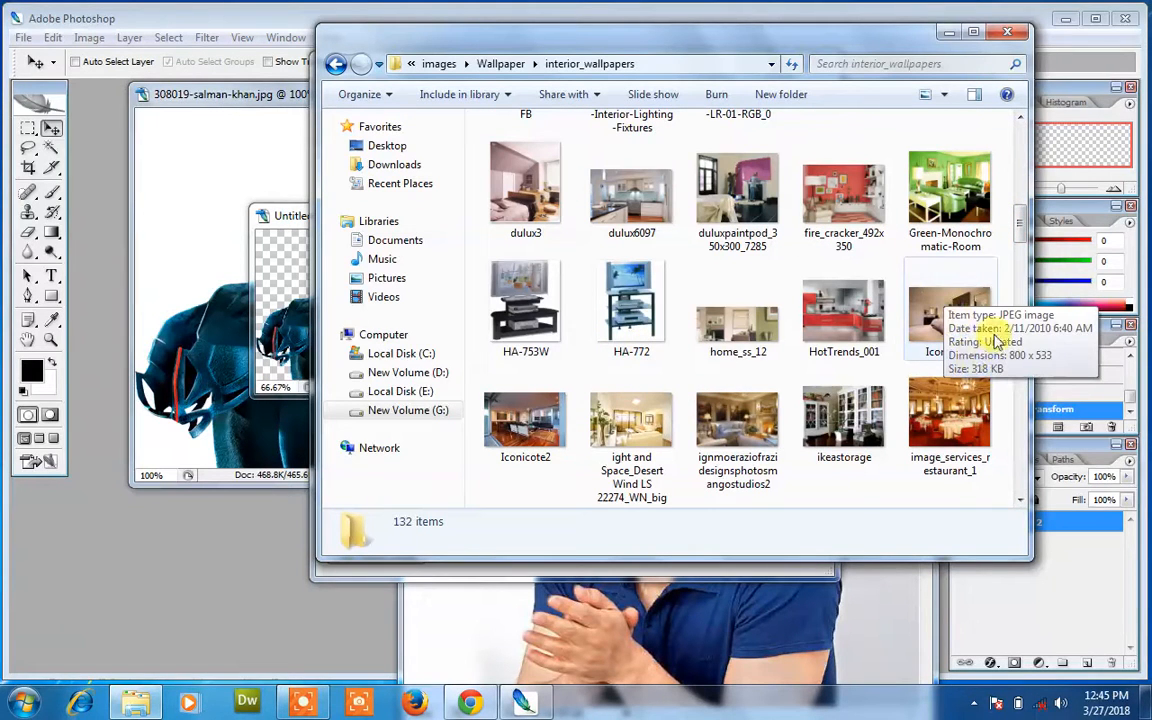
{"action": "left_click_drag", "start_coordinate": [1021, 237], "coordinate": [1023, 360]}
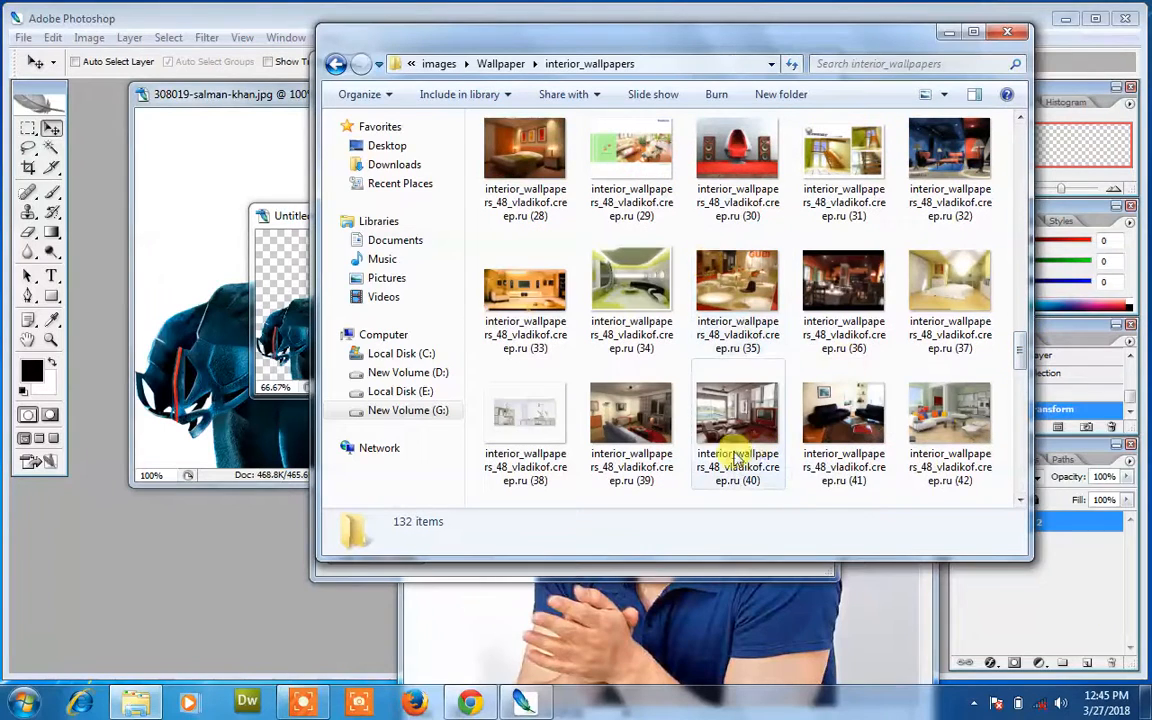
{"action": "left_click", "coordinate": [545, 289]}
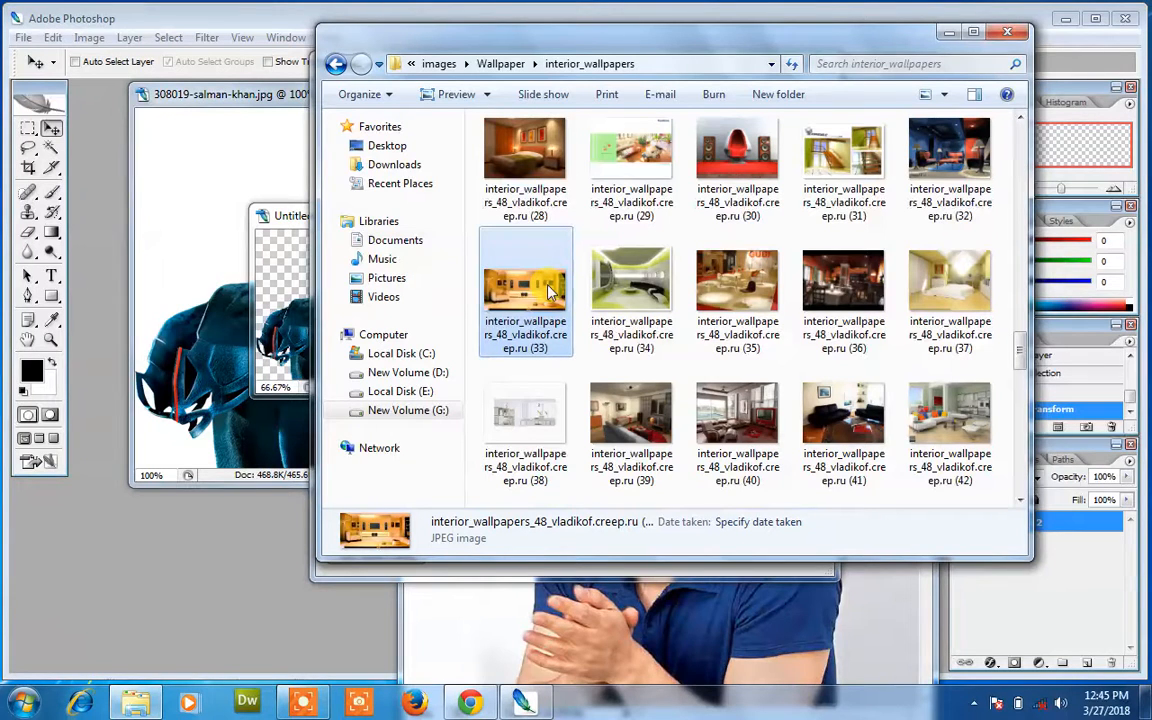
{"action": "key", "text": "super+d"}
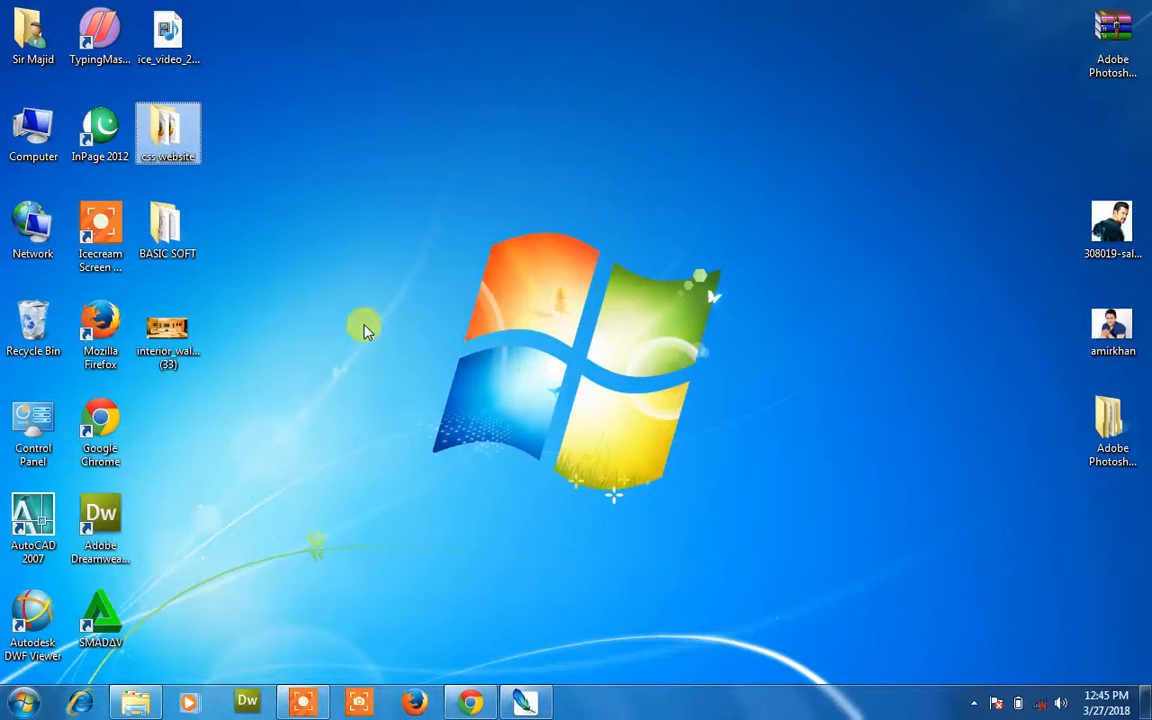
{"action": "left_click", "coordinate": [150, 318]}
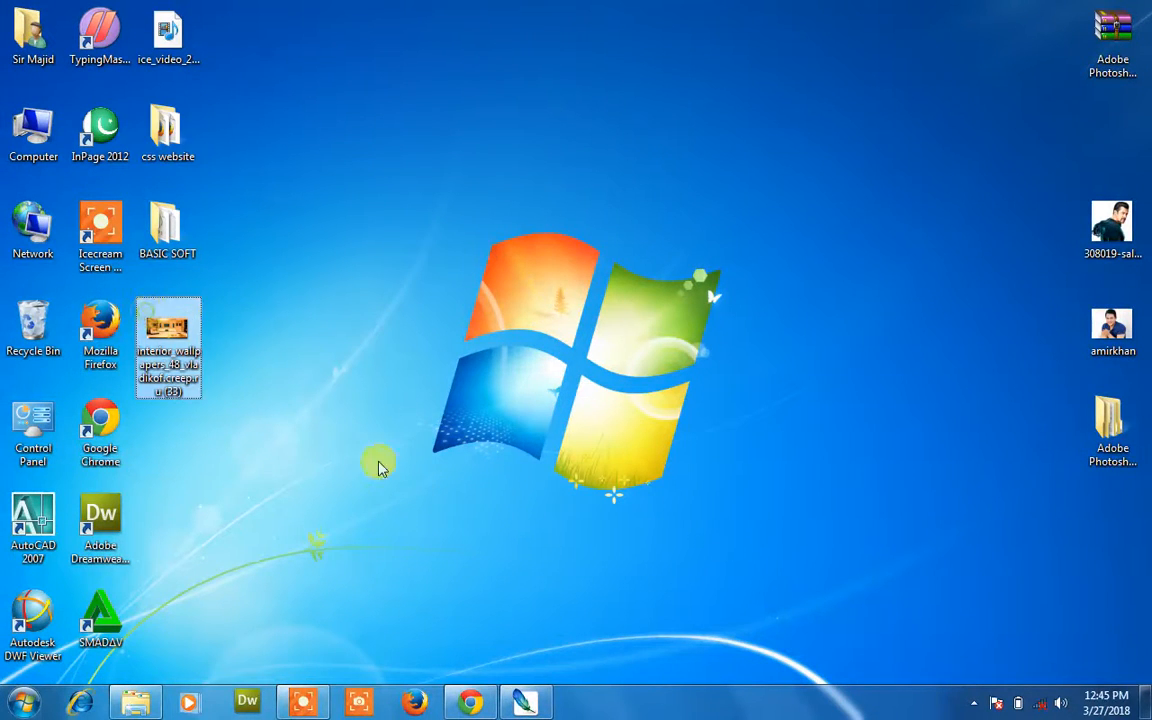
- Switch back to Photoshop and open interior_wallpapers_48_vladikof.creep.ru (33) from the Desktop, ignoring its embedded ICC profile
{"action": "left_click", "coordinate": [525, 703]}
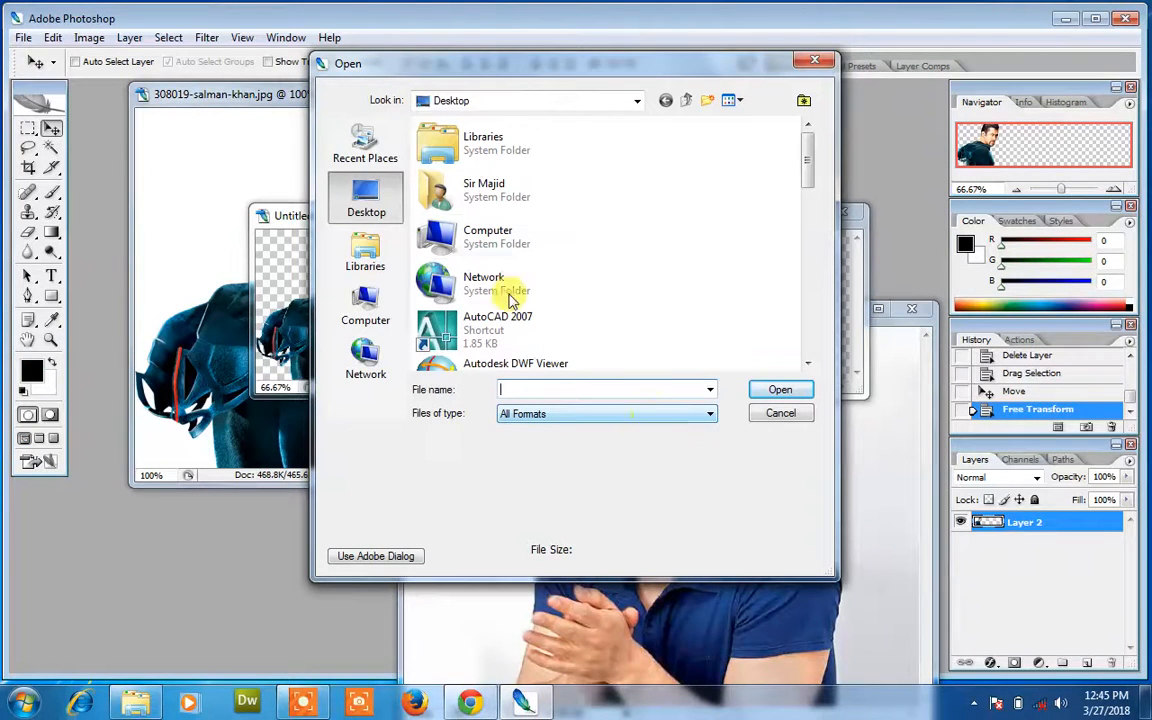
{"action": "left_click_drag", "start_coordinate": [805, 175], "coordinate": [805, 337]}
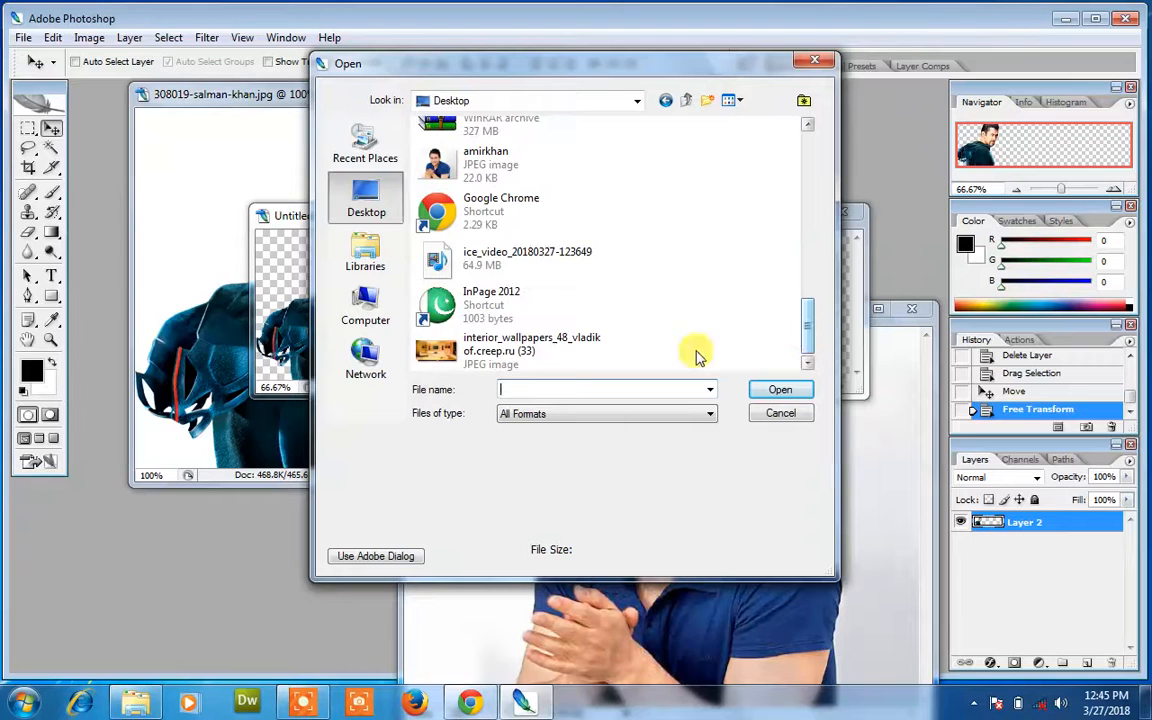
{"action": "left_click", "coordinate": [548, 352]}
{"action": "left_click", "coordinate": [760, 391]}
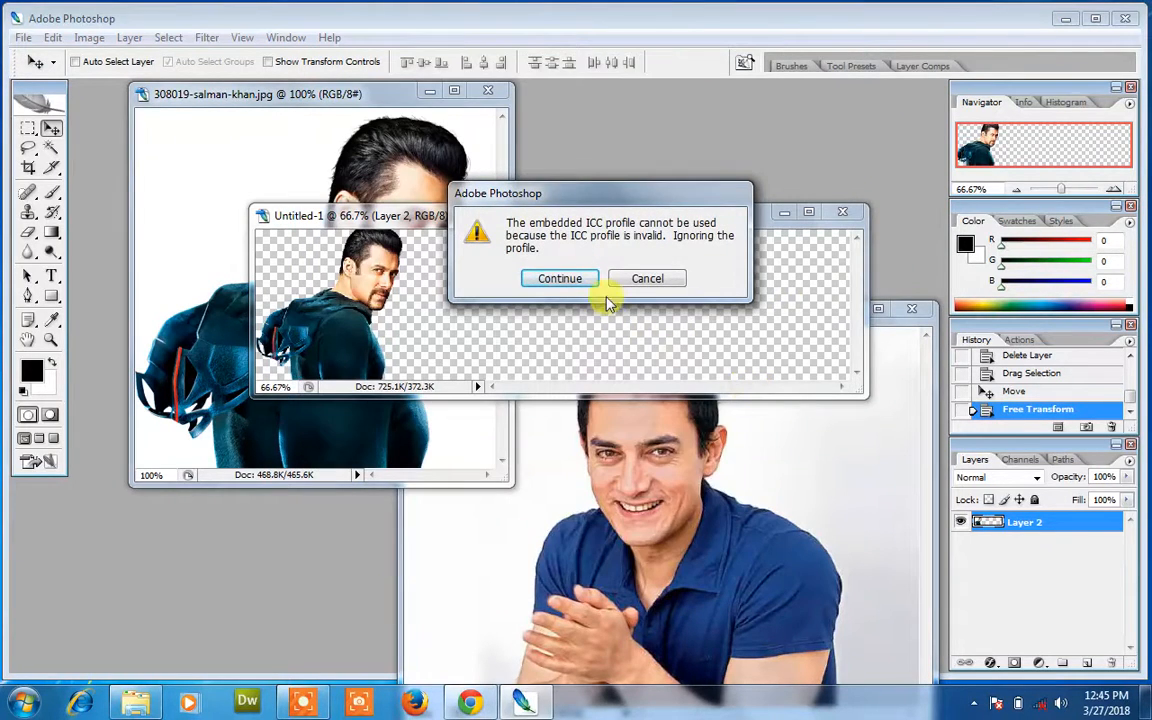
{"action": "left_click", "coordinate": [560, 279]}
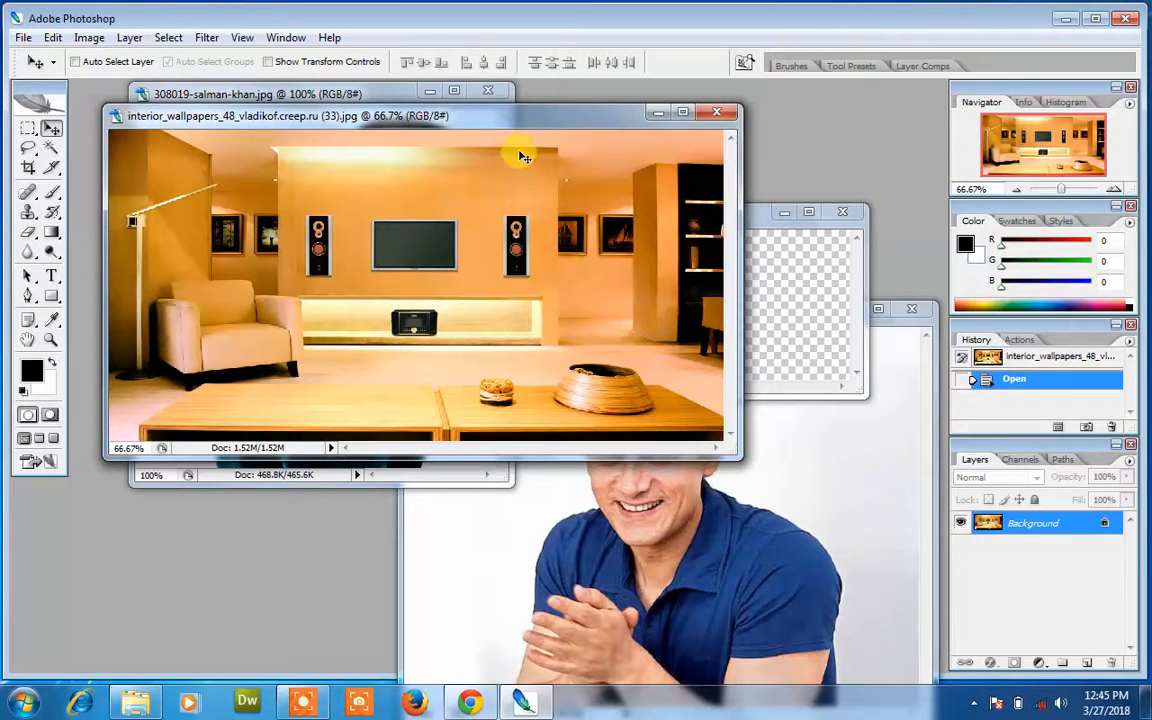
- Place the room image in the banner and scale it to 96.7% width and 67.6% height to span the canvas
{"action": "left_click_drag", "start_coordinate": [545, 125], "coordinate": [872, 429]}
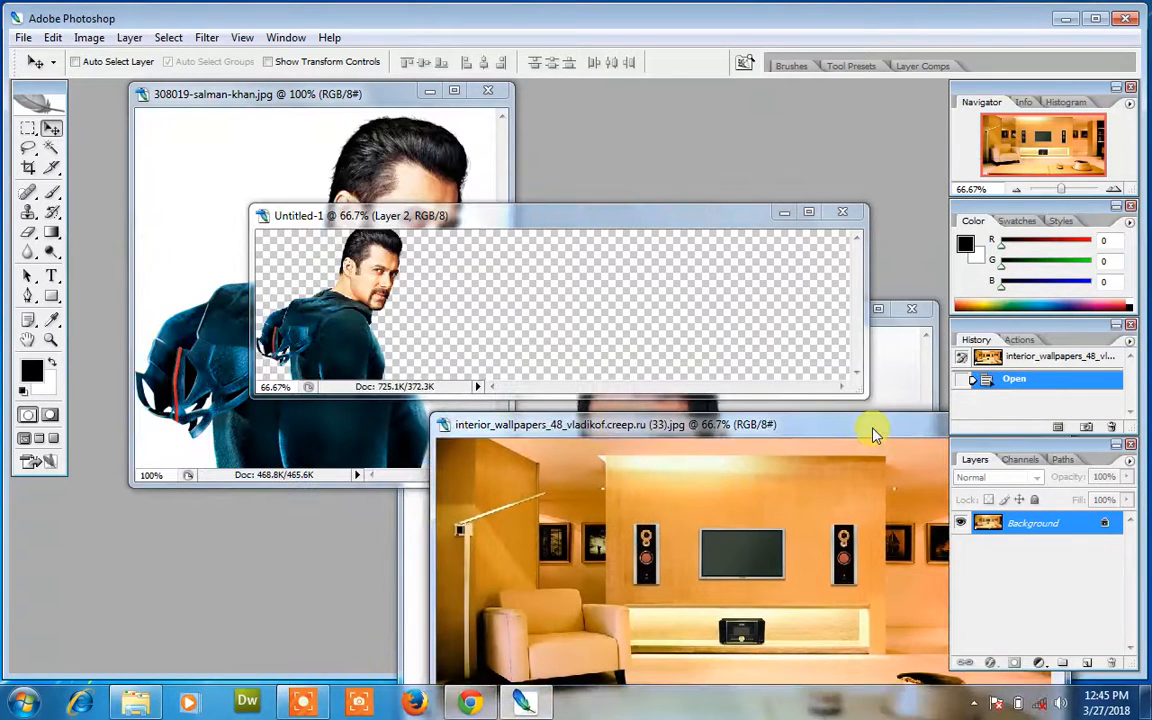
{"action": "left_click_drag", "start_coordinate": [865, 480], "coordinate": [704, 290]}
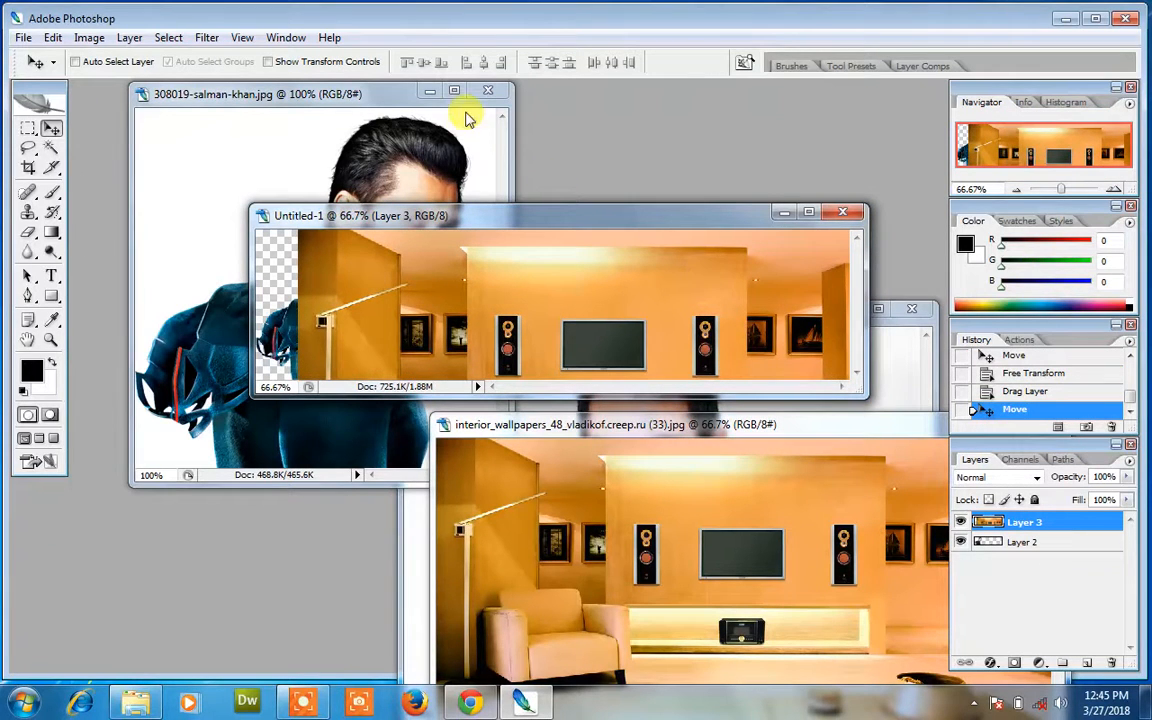
{"action": "left_click", "coordinate": [314, 64]}
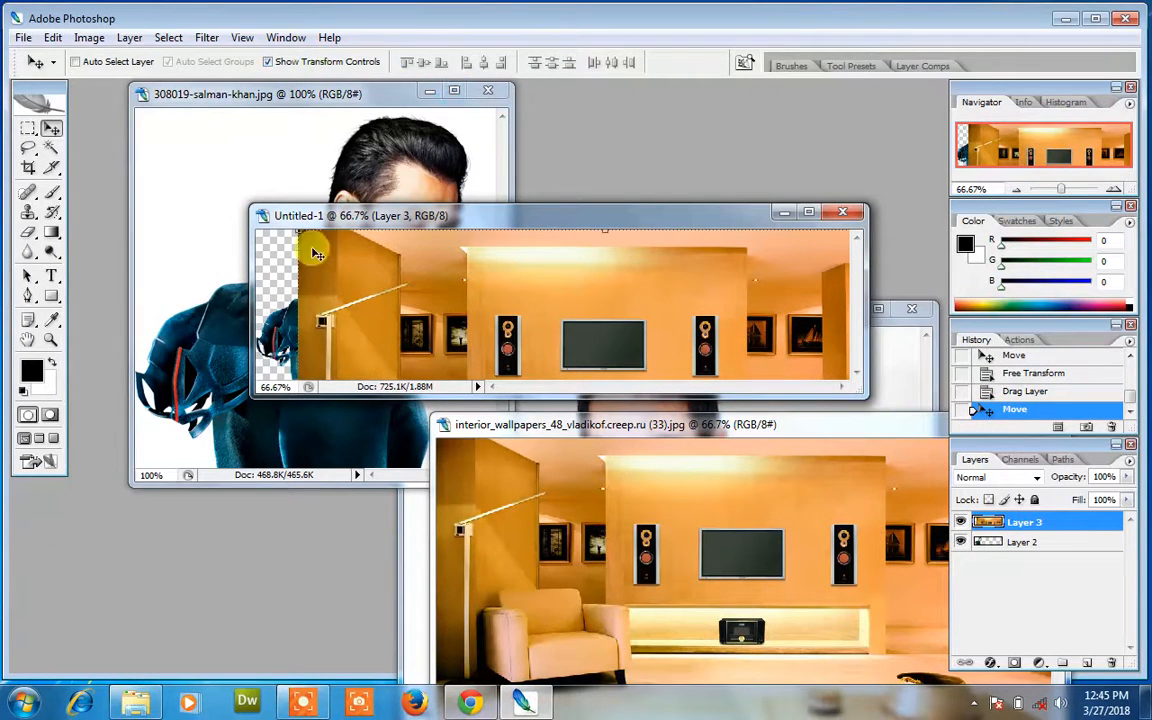
{"action": "left_click_drag", "start_coordinate": [298, 236], "coordinate": [274, 242]}
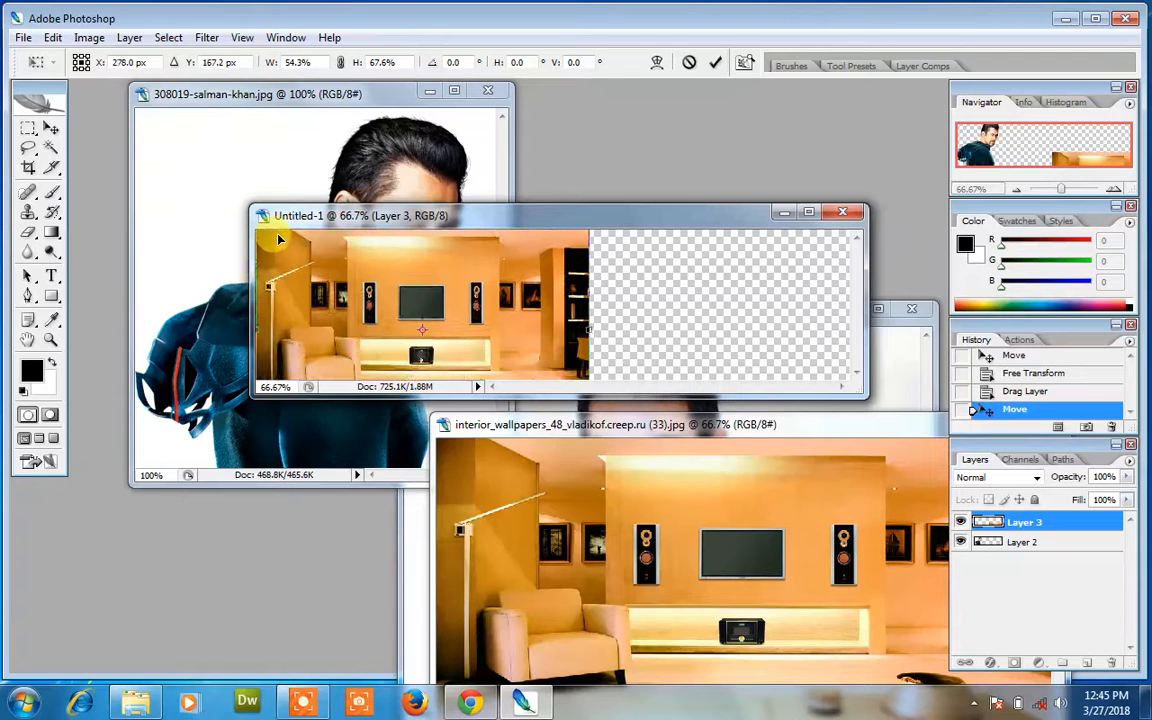
{"action": "left_click_drag", "start_coordinate": [586, 322], "coordinate": [852, 288]}
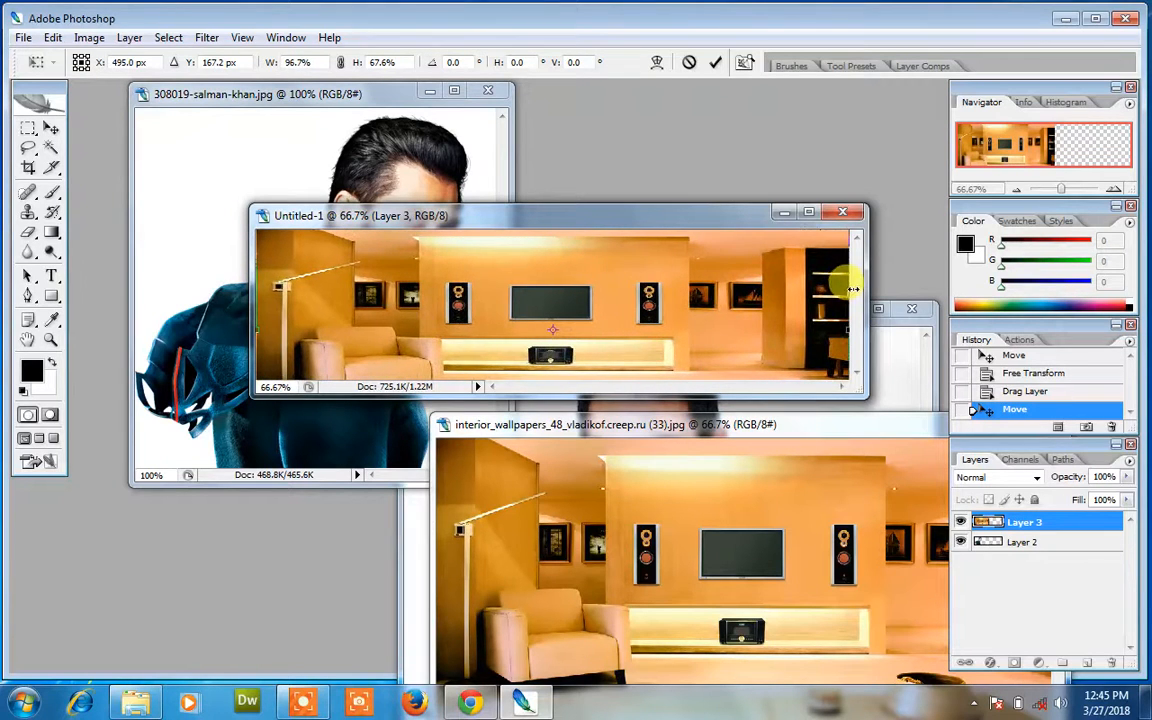
{"action": "left_click", "coordinate": [714, 66]}
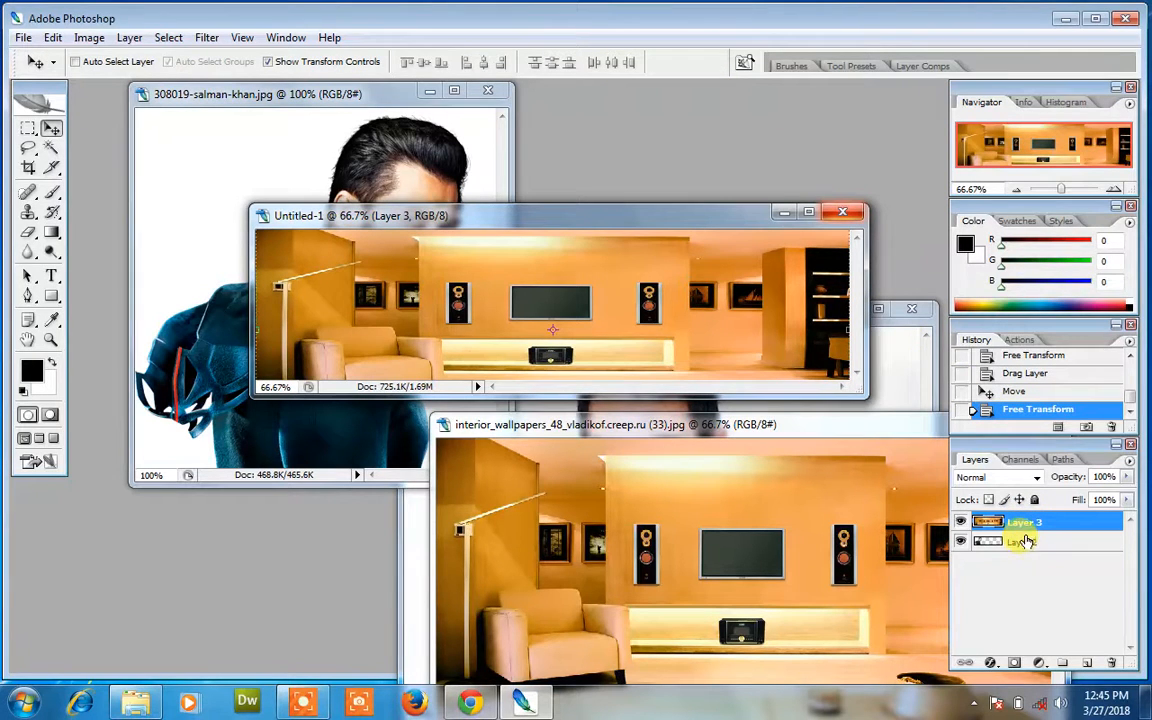
- Move the room layer below the cutout figure's layer and shift the room image slightly upward
{"action": "left_click_drag", "start_coordinate": [1027, 553], "coordinate": [1028, 557]}
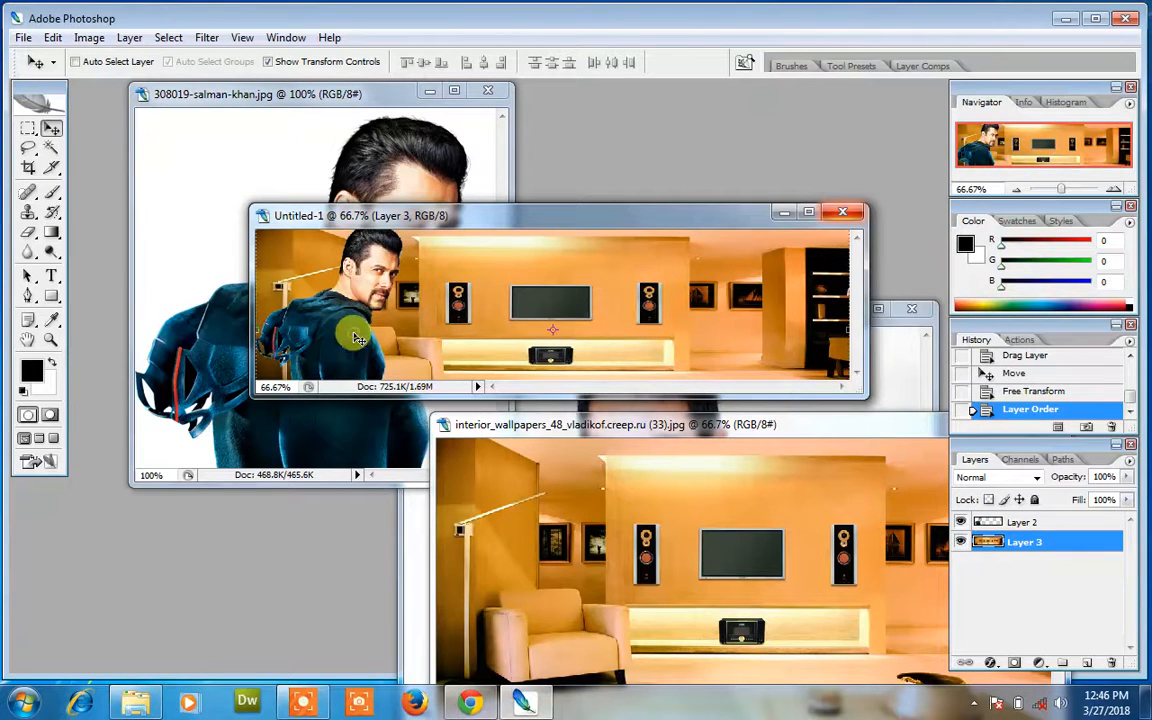
{"action": "mouse_move", "coordinate": [354, 329]}
{"action": "left_mouse_down"}
{"action": "mouse_move", "coordinate": [391, 290]}
{"action": "mouse_move", "coordinate": [337, 314]}
{"action": "mouse_move", "coordinate": [357, 325]}
{"action": "left_mouse_up"}
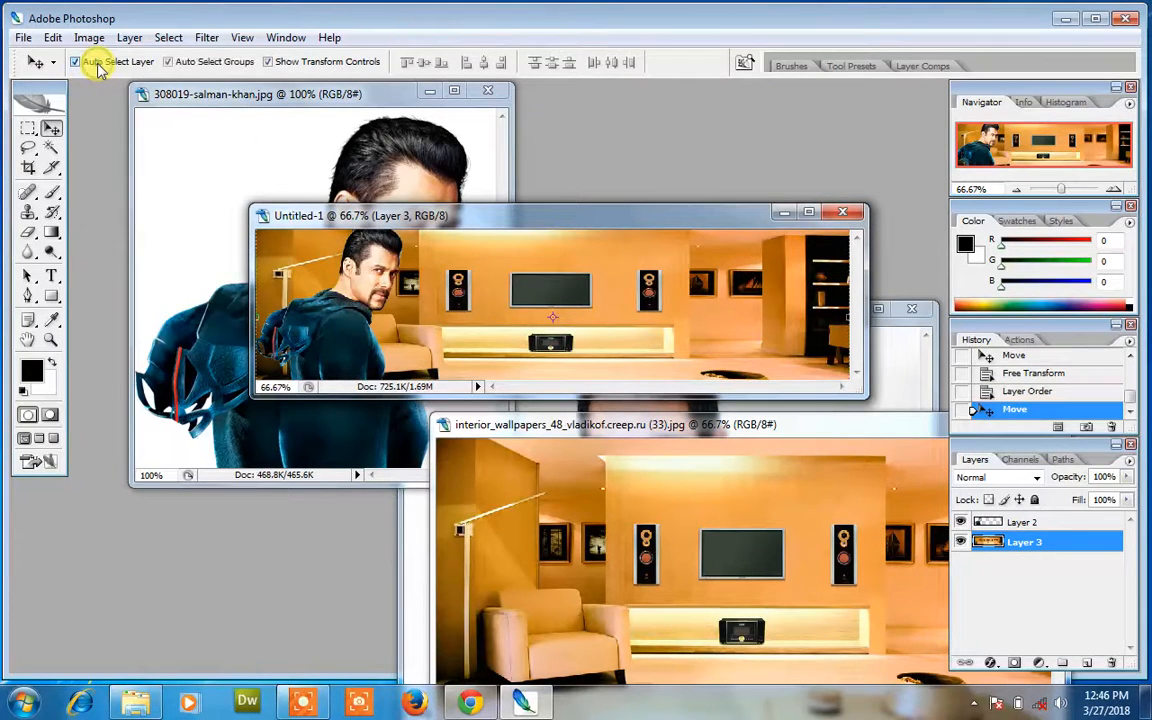
- With automatic layer selection enabled, move the cutout figure slightly closer to the banner's left edge and leave its layer selected
{"action": "left_click", "coordinate": [326, 342]}
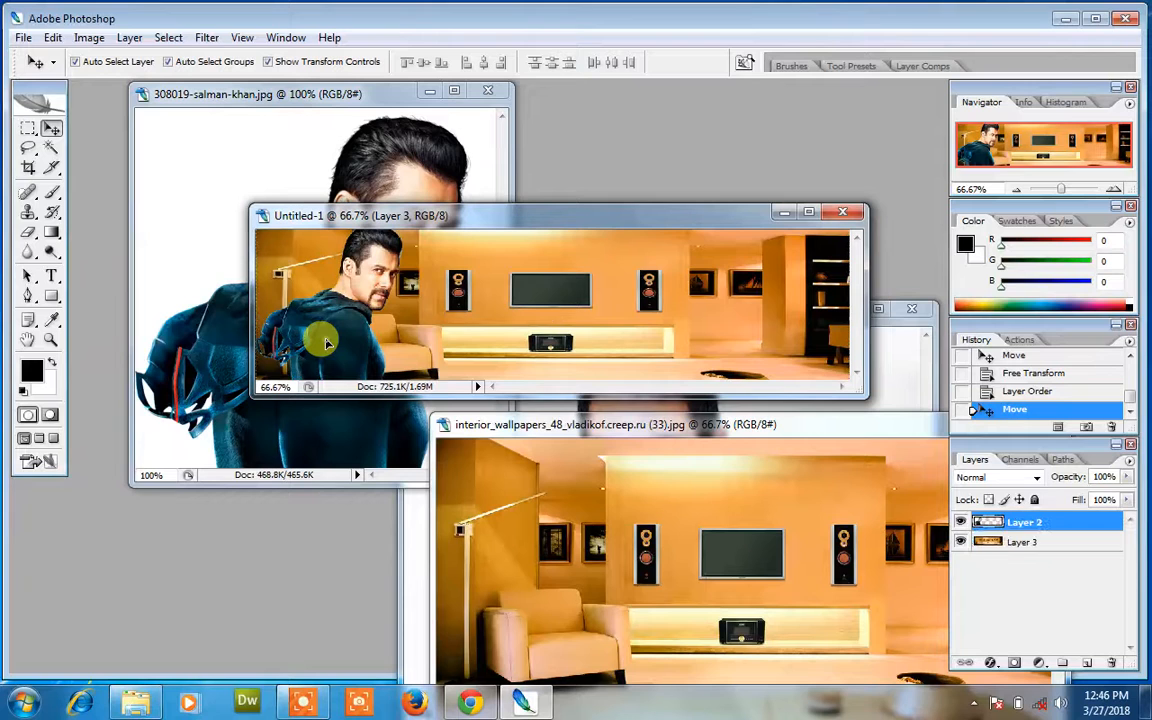
{"action": "left_click_drag", "start_coordinate": [326, 342], "coordinate": [303, 329]}
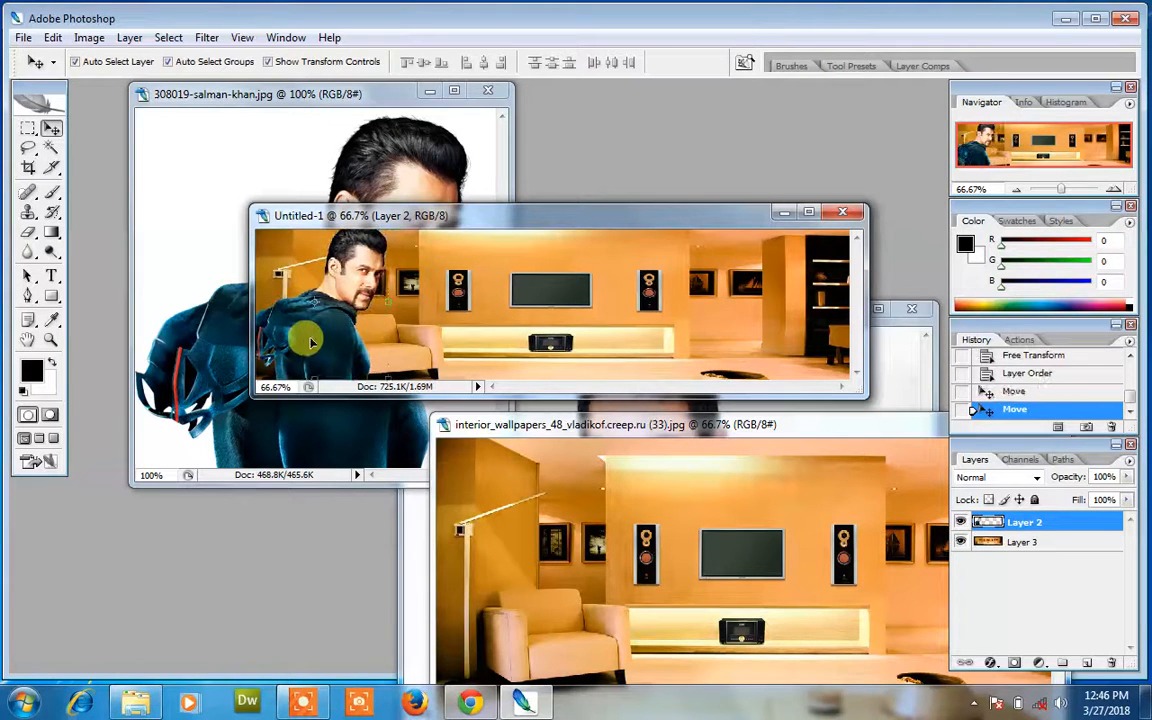
{"action": "left_click", "coordinate": [566, 341]}
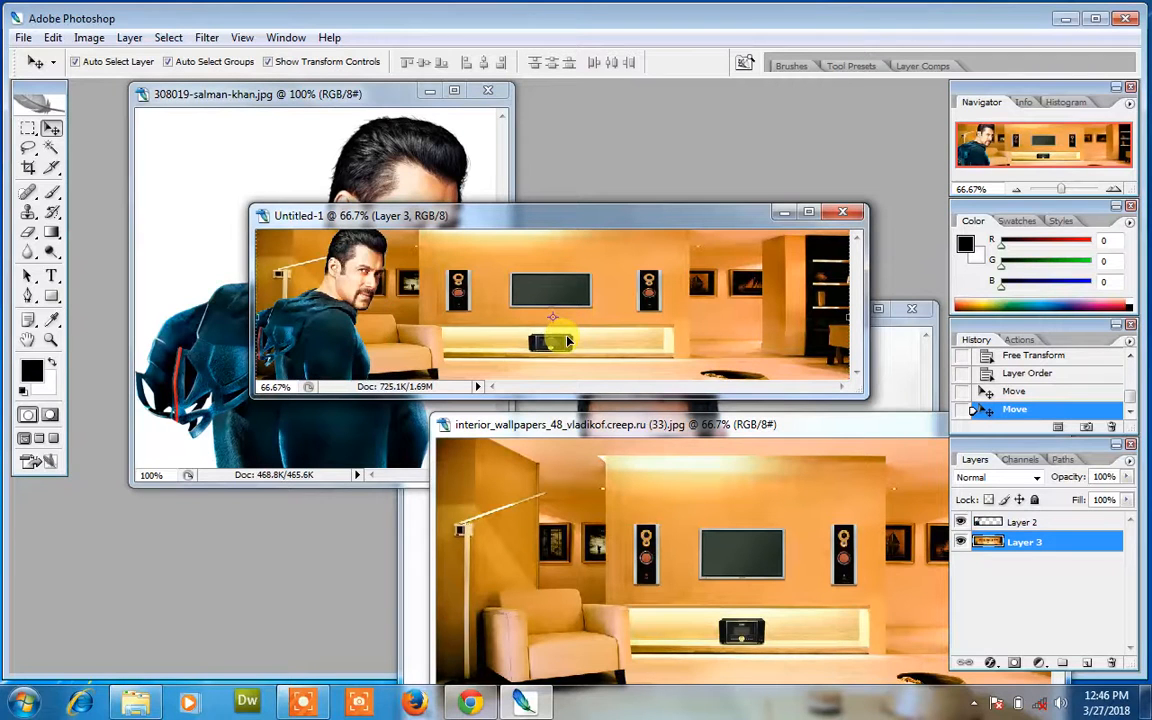
{"action": "left_click", "coordinate": [353, 342]}
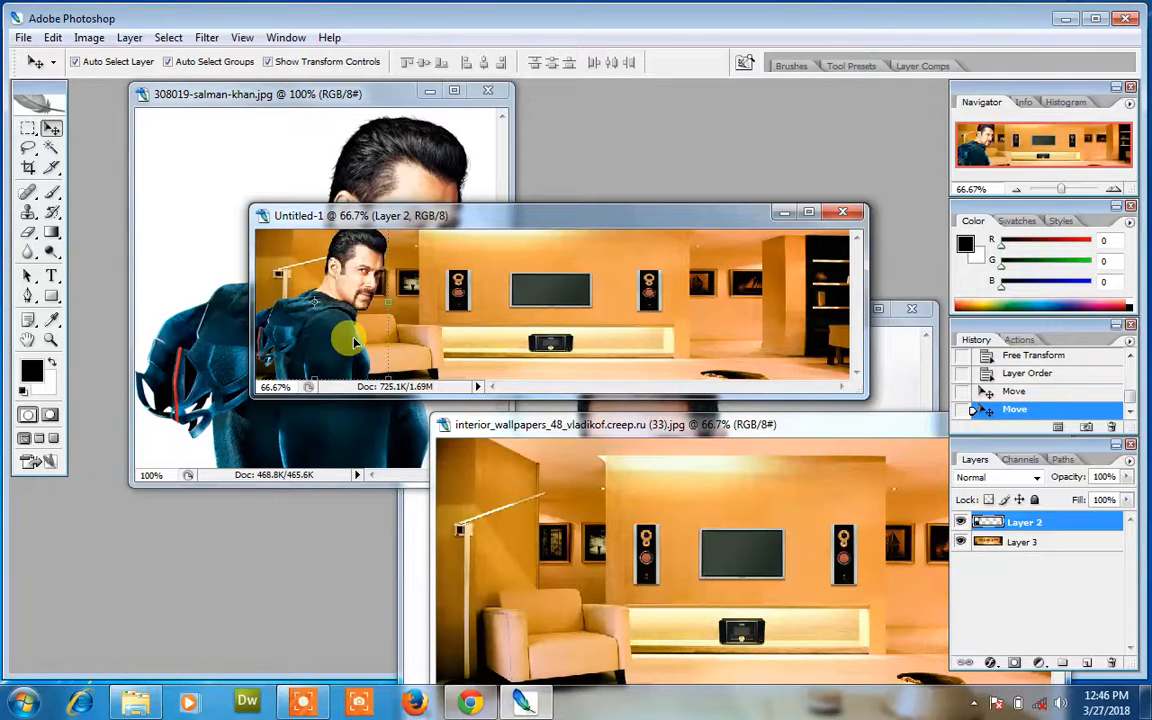
- View the room source image maximized, return it to a floating window, and close the file
{"action": "double_click", "coordinate": [645, 428]}
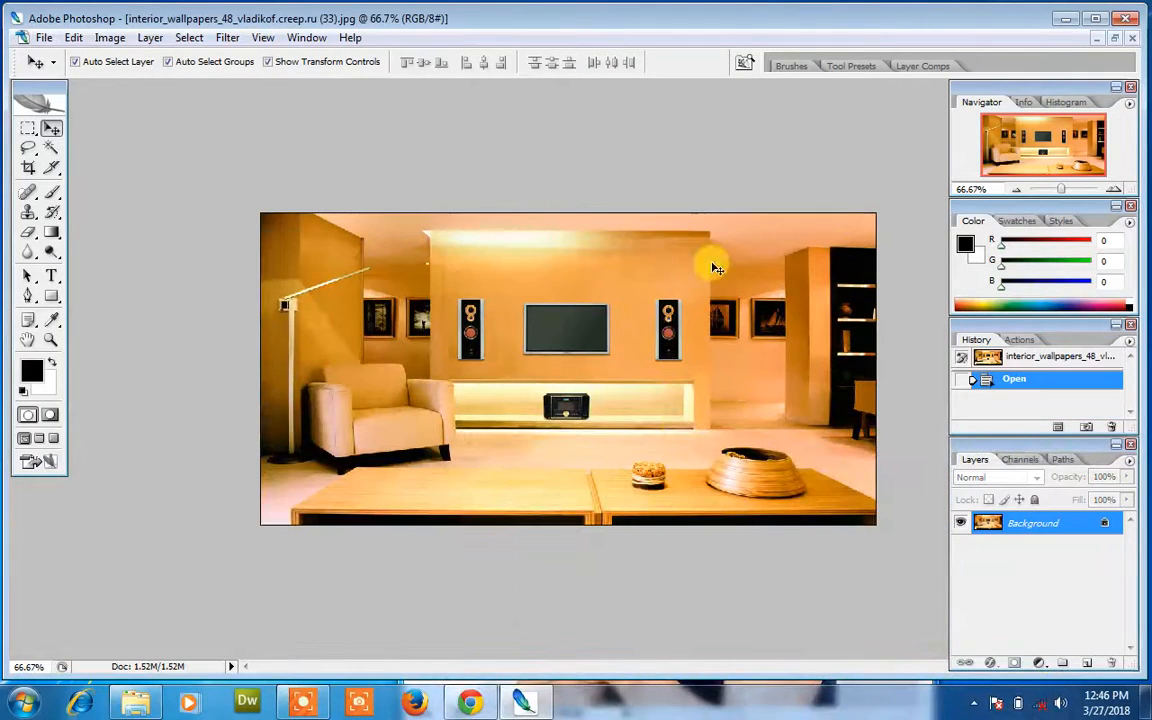
{"action": "key", "text": "f"}
{"action": "key", "text": "f"}
{"action": "key", "text": "f"}
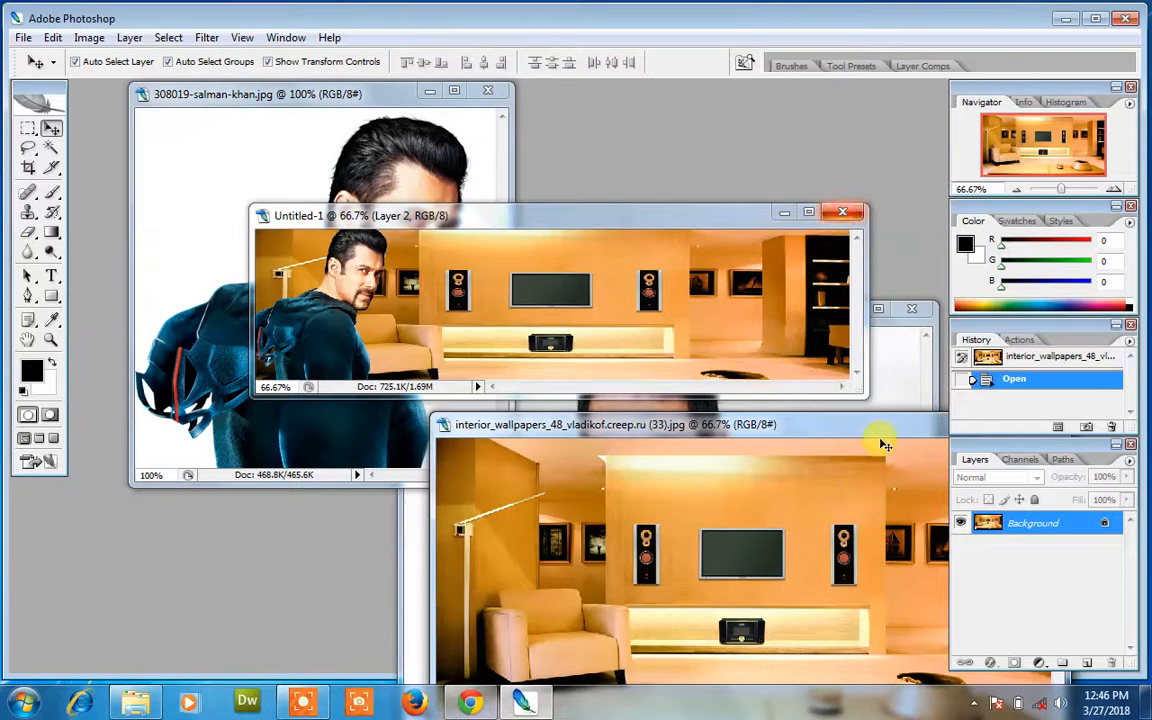
{"action": "left_click_drag", "start_coordinate": [897, 428], "coordinate": [581, 280]}
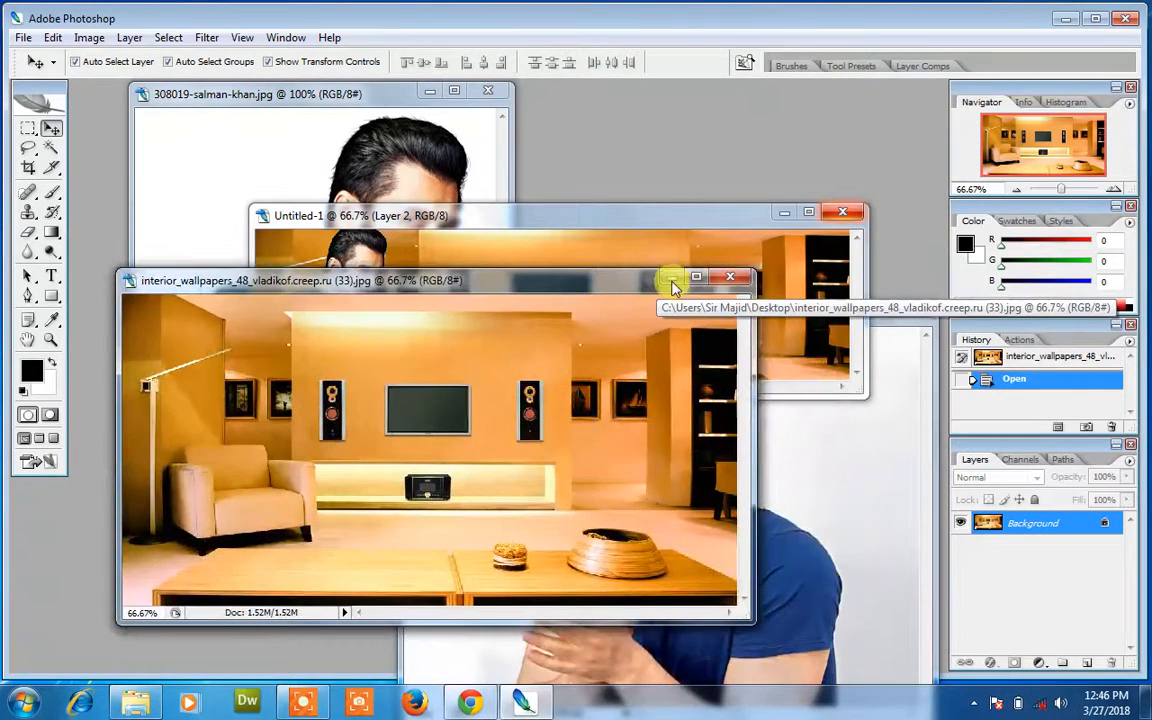
{"action": "left_click", "coordinate": [743, 278]}
- Bring the amirkhan.jpg photo into clear view over the other documents and activate the Magic Wand tool
{"action": "left_click", "coordinate": [832, 506]}
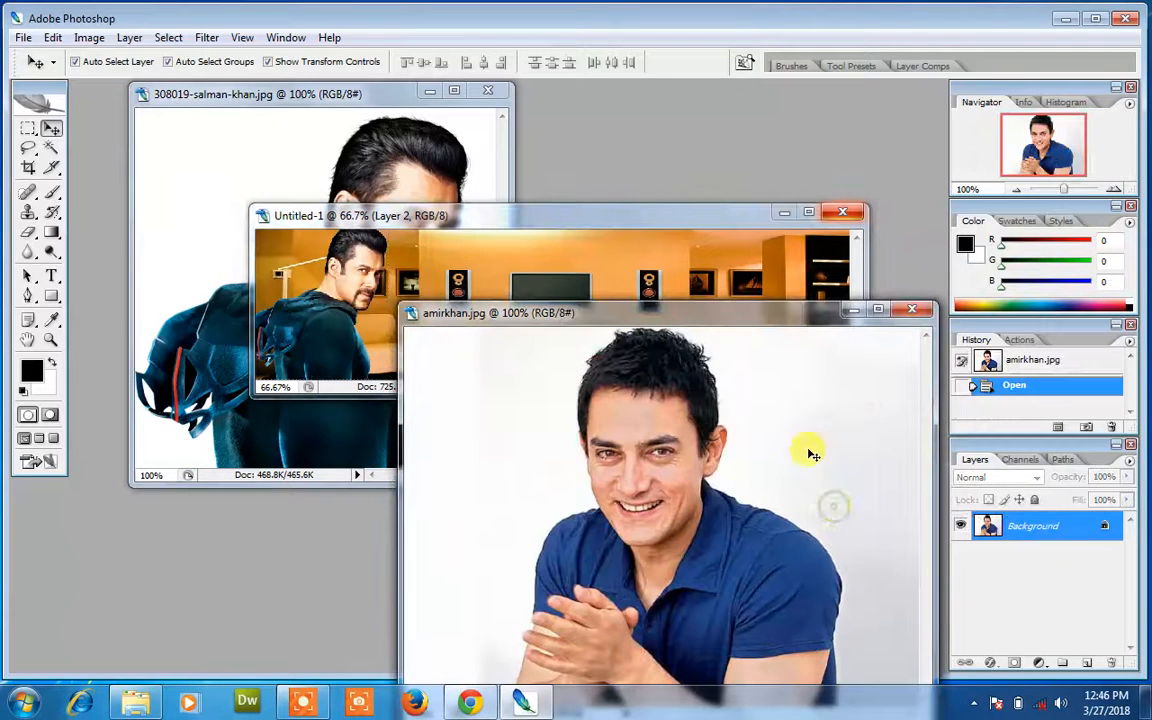
{"action": "left_click_drag", "start_coordinate": [793, 278], "coordinate": [765, 140]}
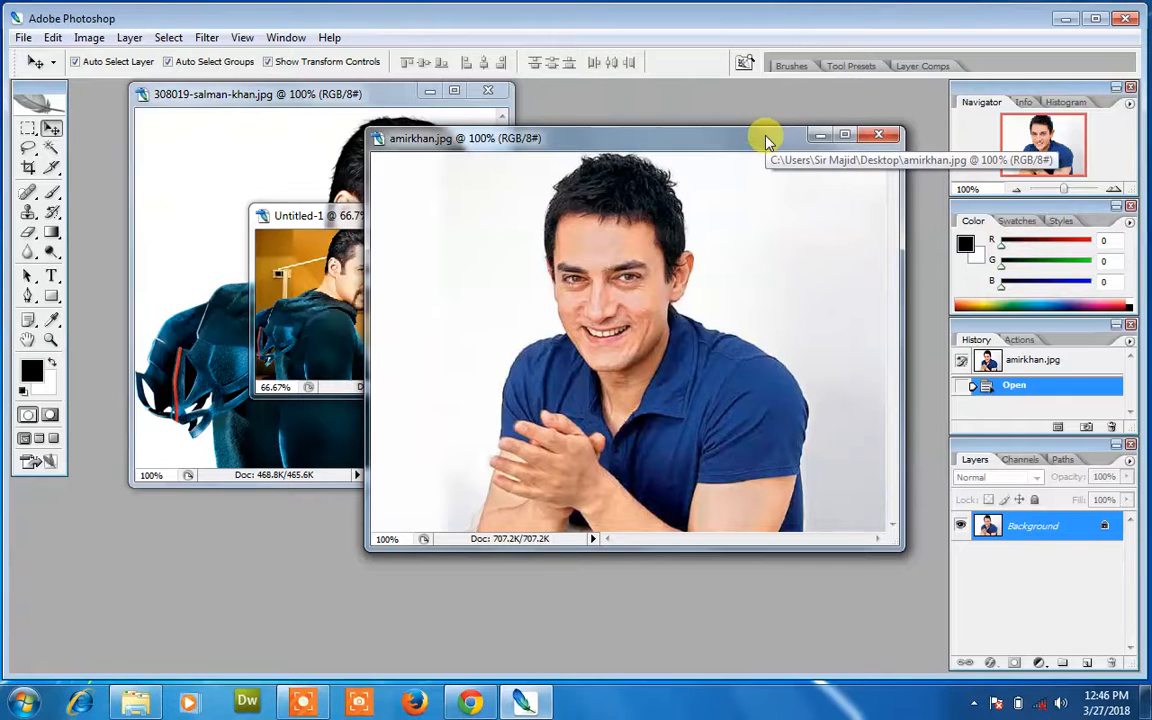
{"action": "left_click", "coordinate": [52, 148]}
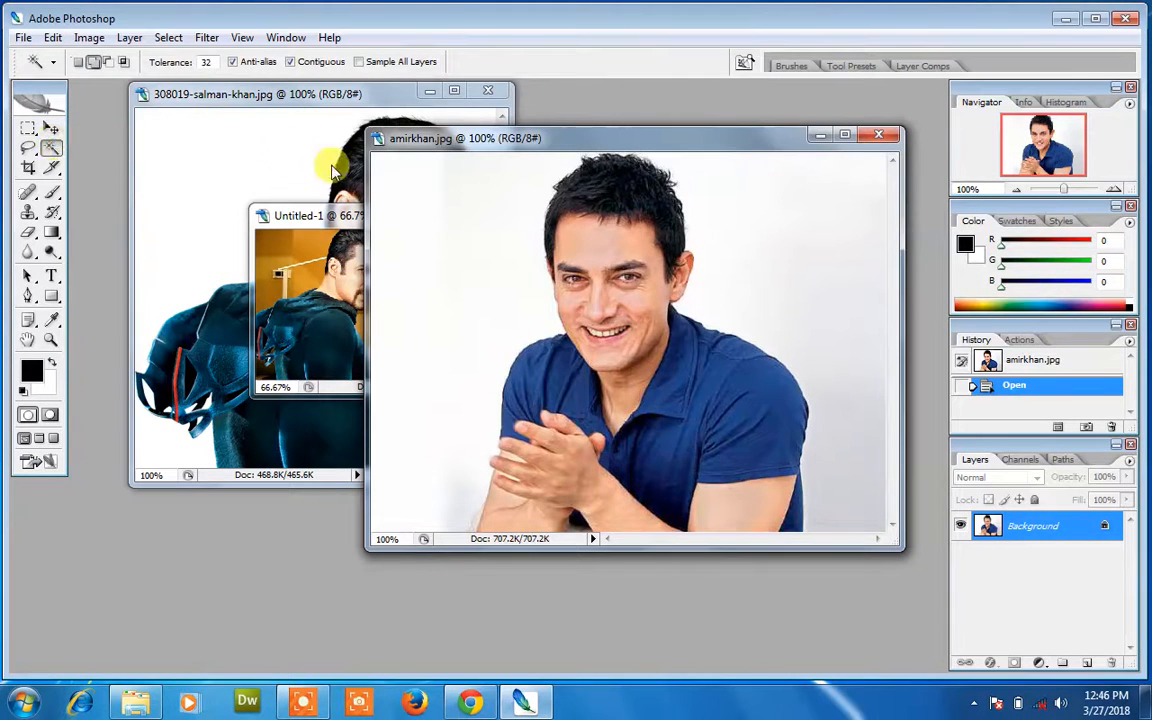
- Select the light background on both sides of the man in amirkhan.jpg with the Magic Wand at tolerance 32
{"action": "left_click", "coordinate": [385, 185]}
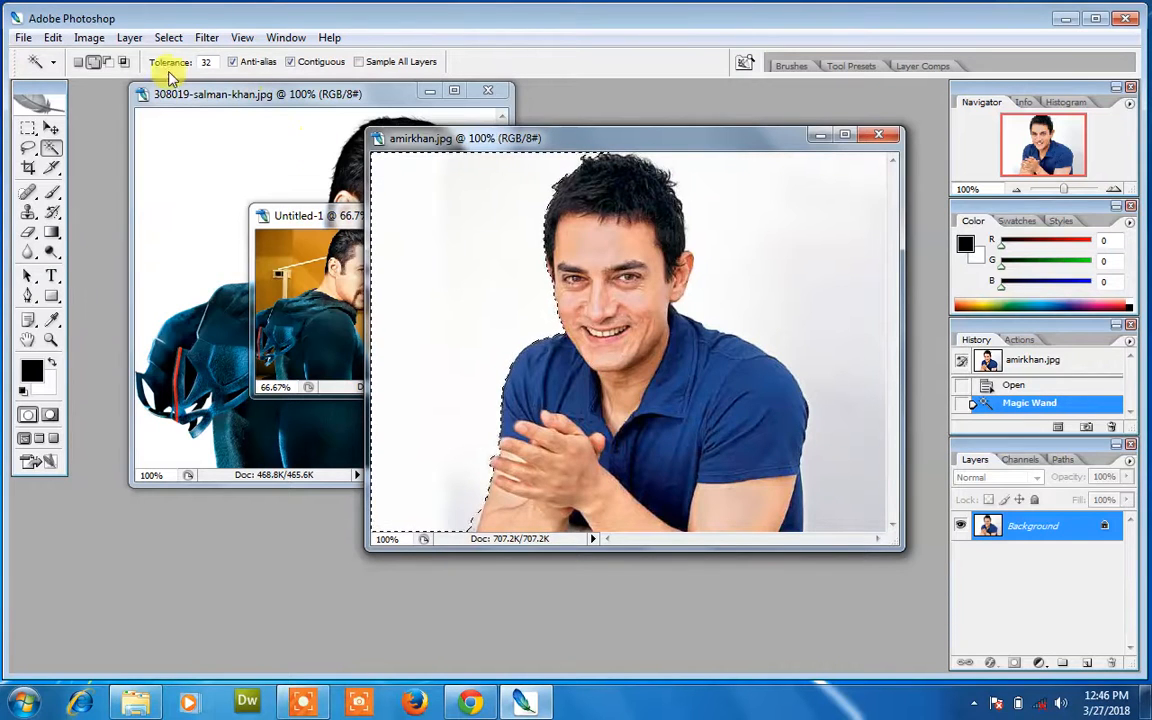
{"action": "left_click", "coordinate": [757, 214]}
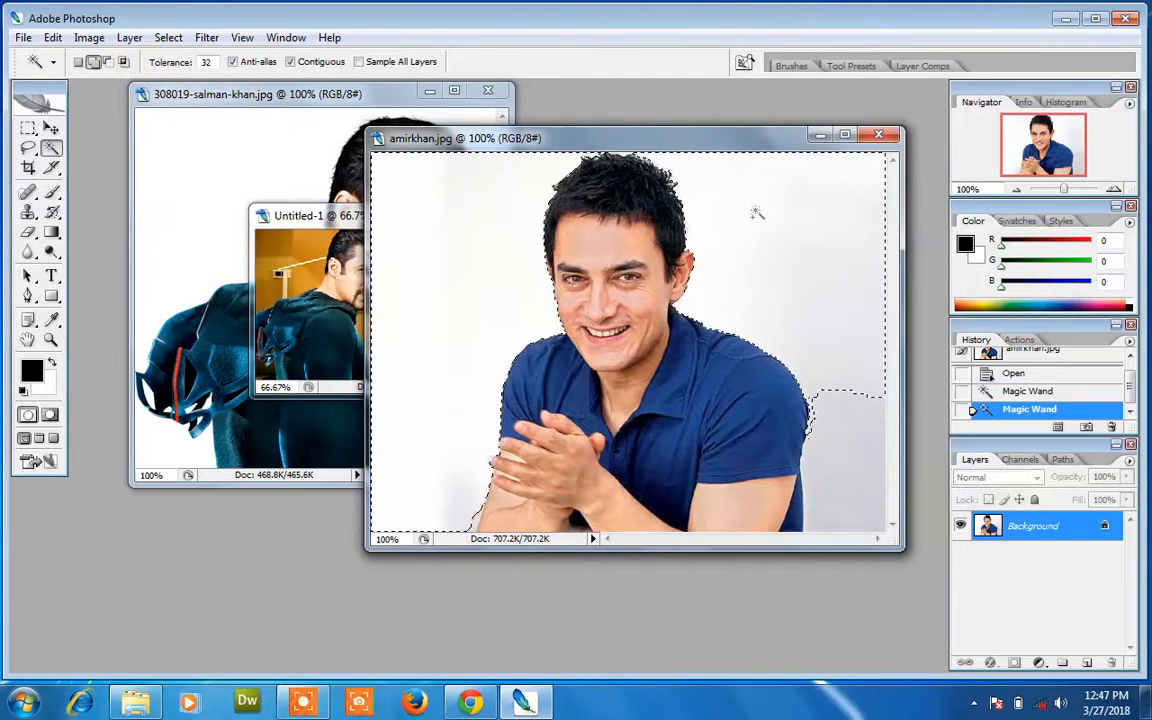
{"action": "left_click", "coordinate": [852, 437]}
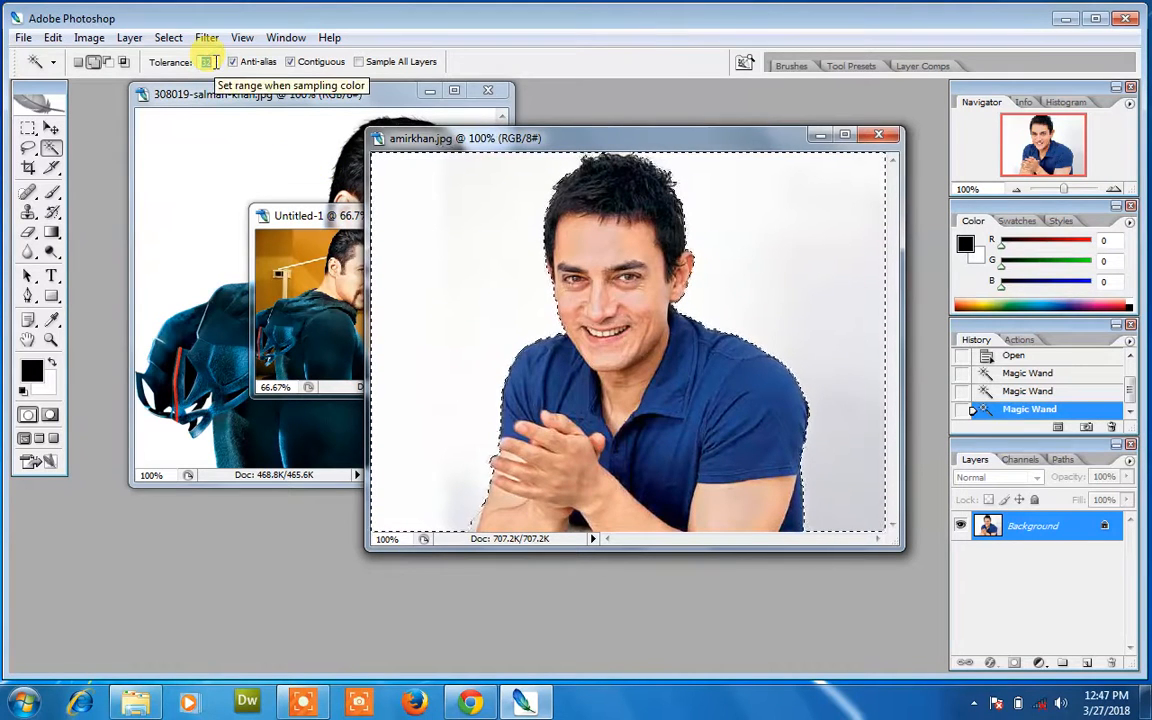
- Set the Magic Wand tolerance to 5, clear the existing selection, and sample the background on both sides of the man
{"action": "type", "text": "5"}
{"action": "left_click", "coordinate": [484, 222]}
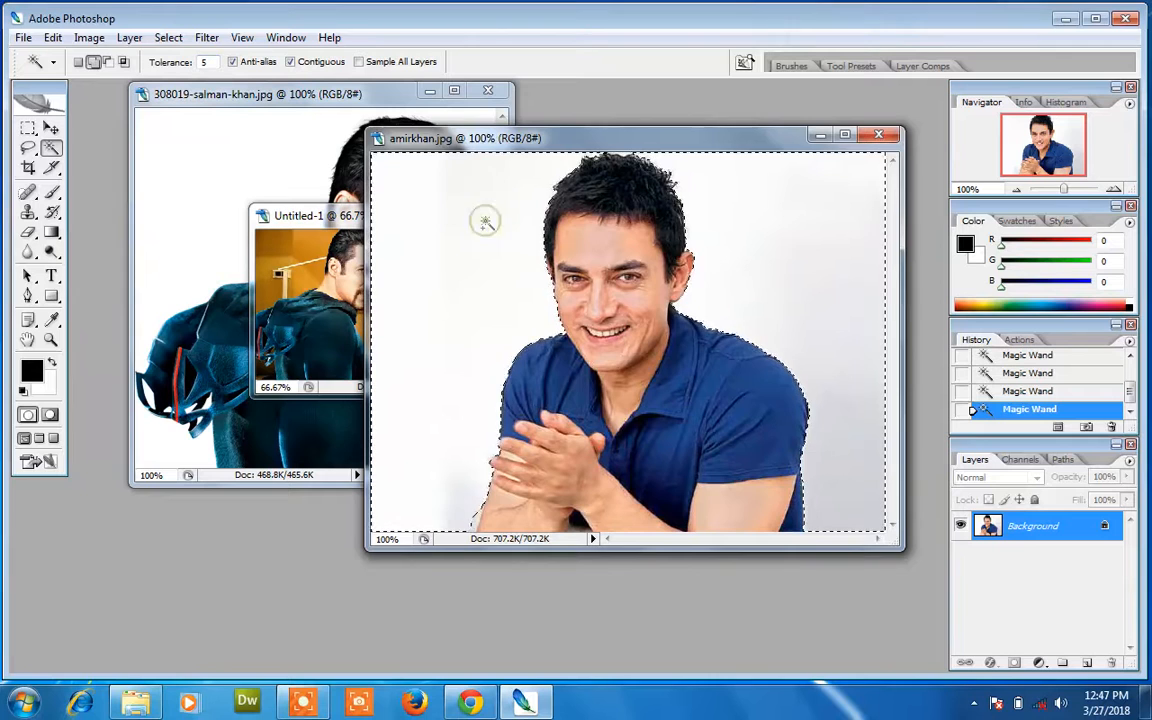
{"action": "key", "text": "ctrl+d"}
{"action": "left_click", "coordinate": [485, 222]}
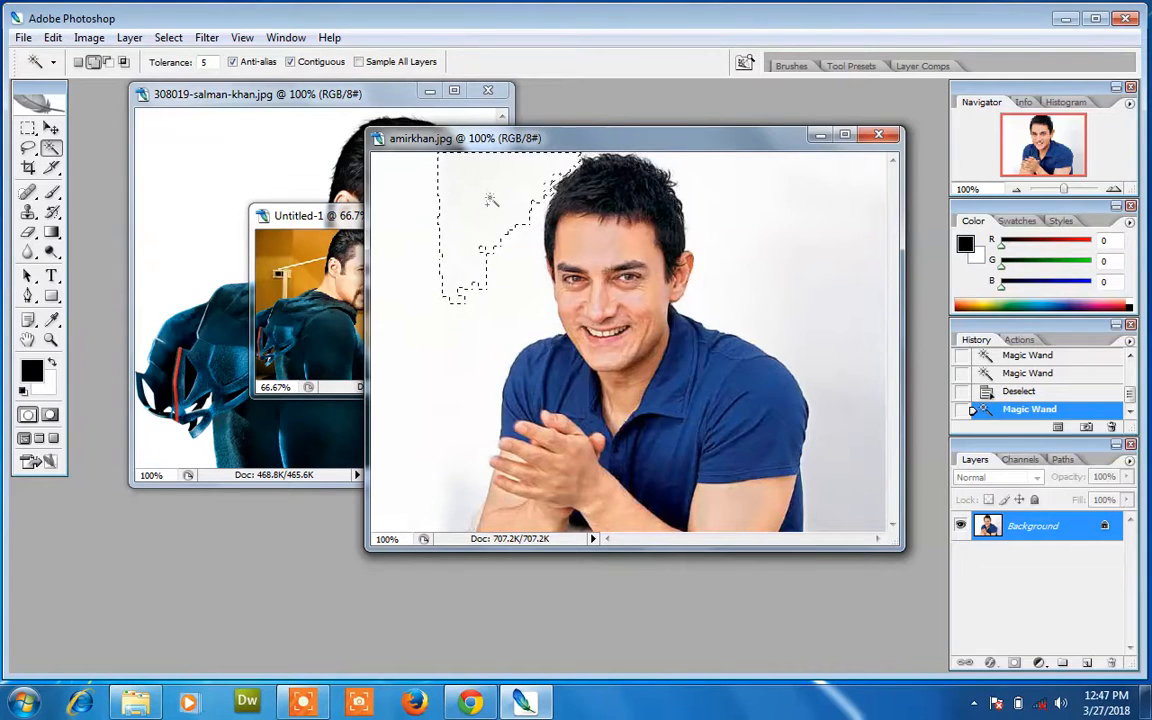
{"action": "left_click", "coordinate": [809, 250]}
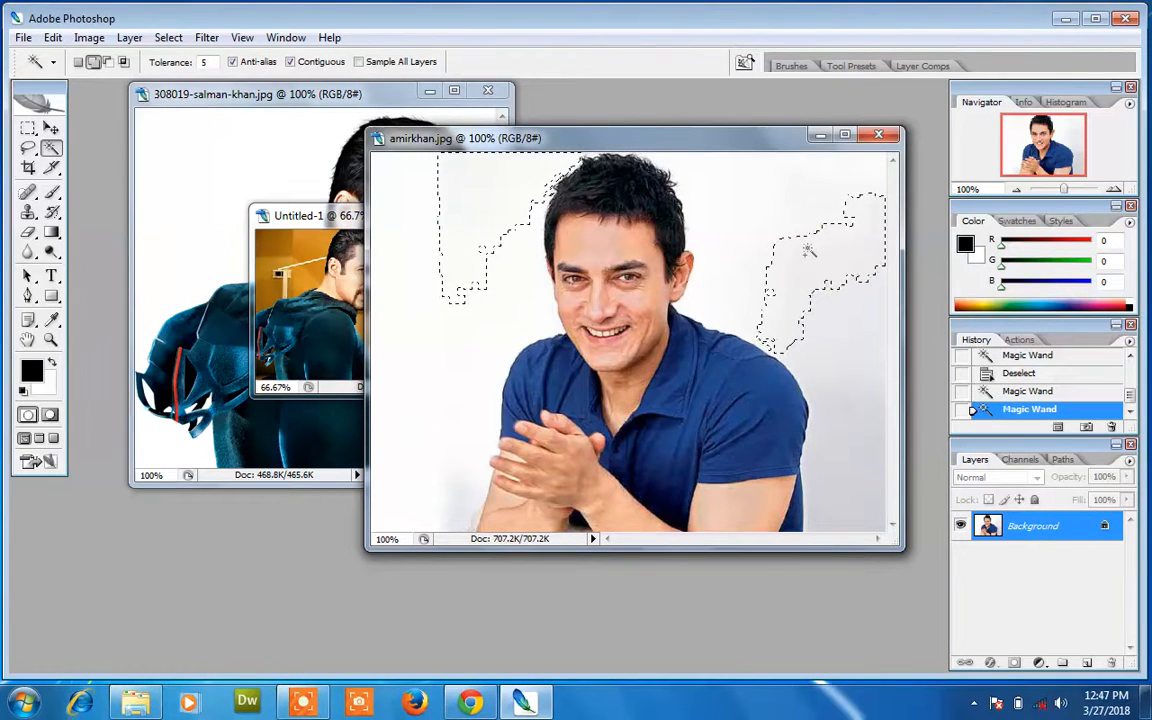
- Reselect the photo's entire background with the Magic Wand at tolerance 50 and invert the selection to the man
{"action": "left_click", "coordinate": [211, 62]}
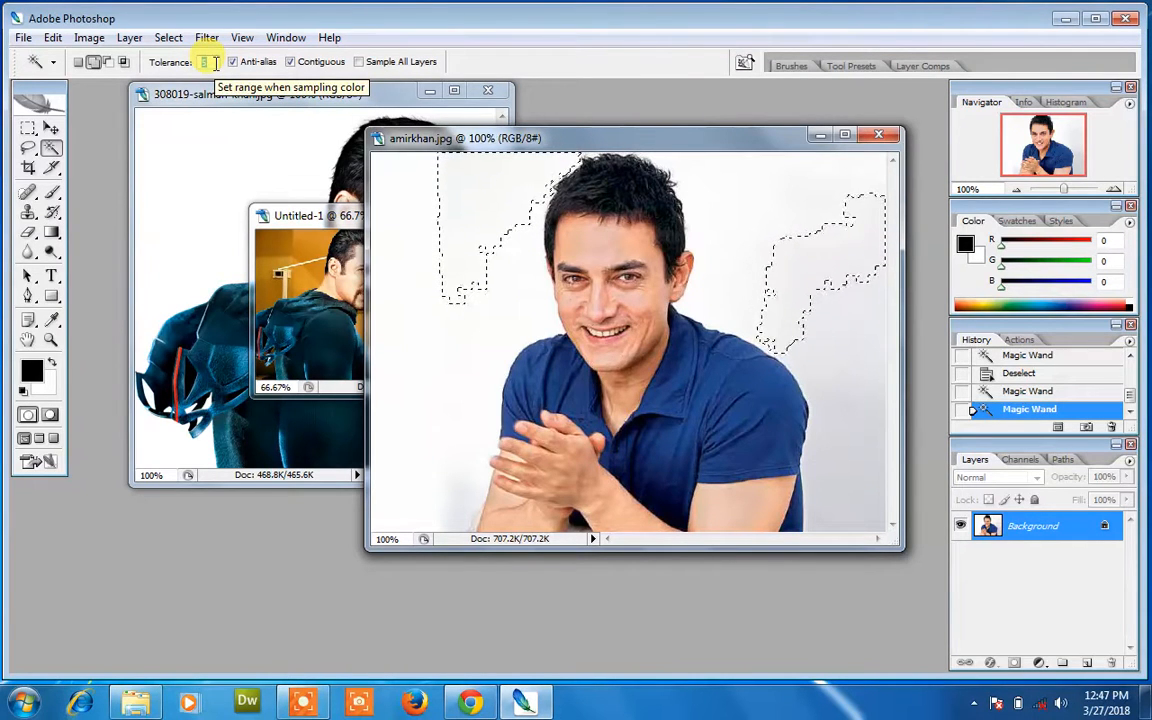
{"action": "type", "text": "50"}
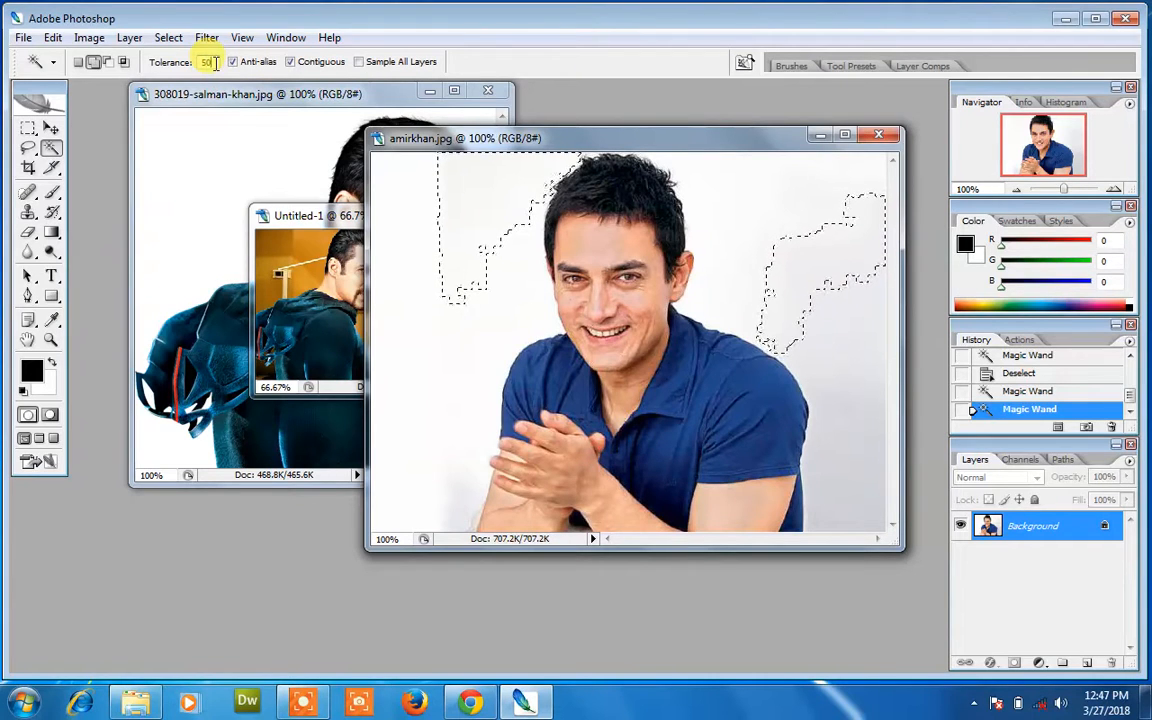
{"action": "left_click", "coordinate": [425, 289]}
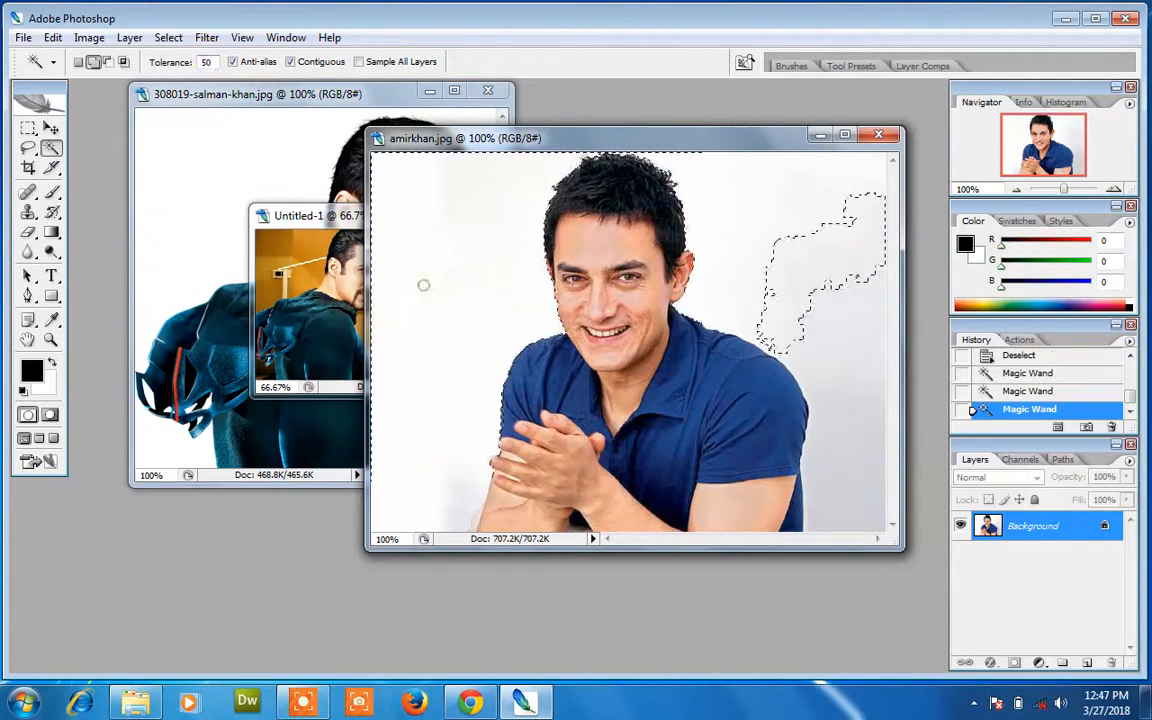
{"action": "key", "text": "ctrl+d"}
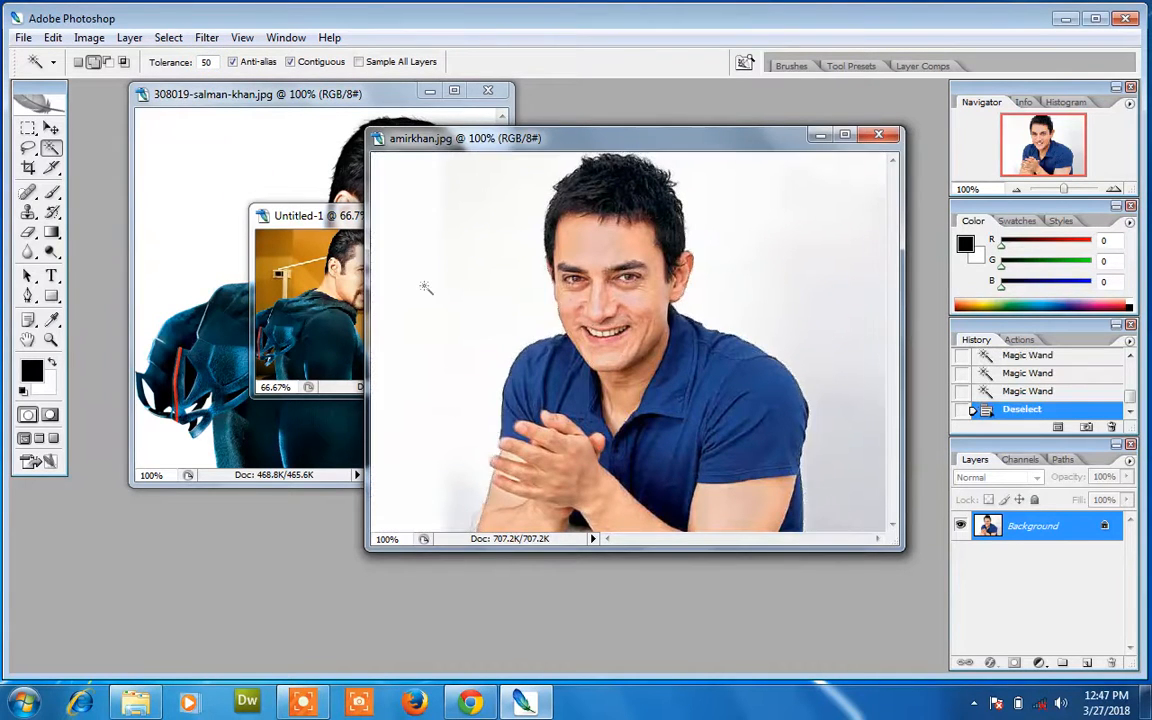
{"action": "left_click", "coordinate": [439, 255]}
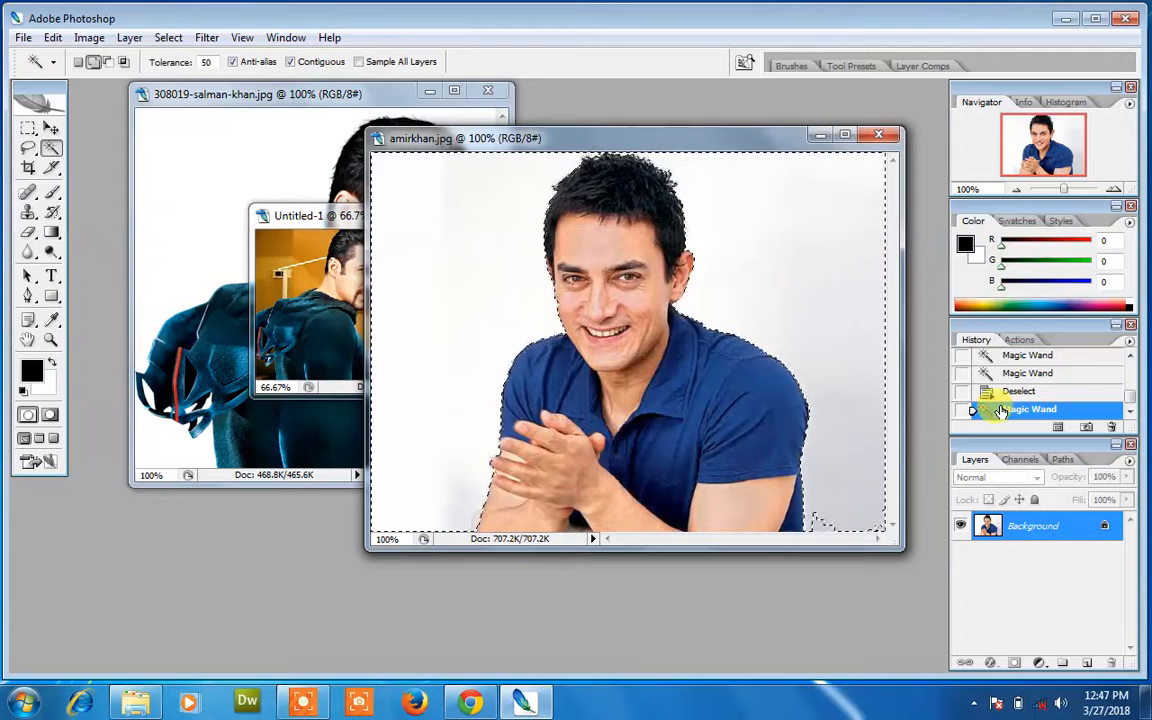
{"action": "left_click", "coordinate": [816, 525]}
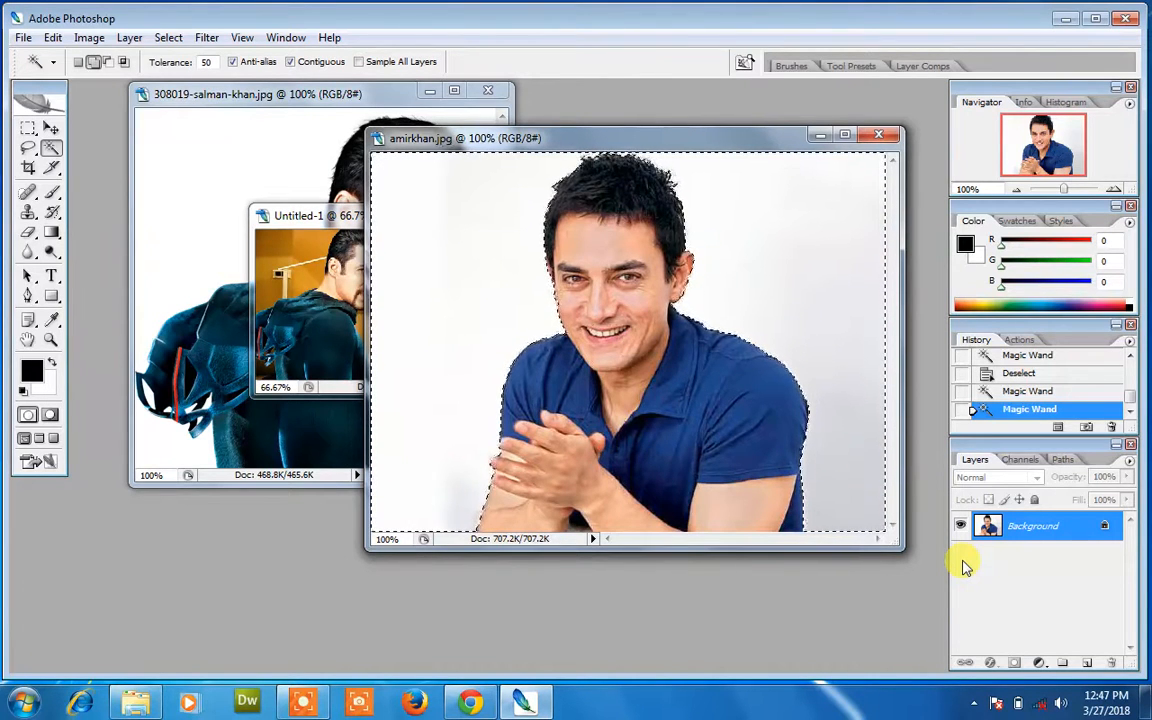
{"action": "key", "text": "ctrl+shift+i"}
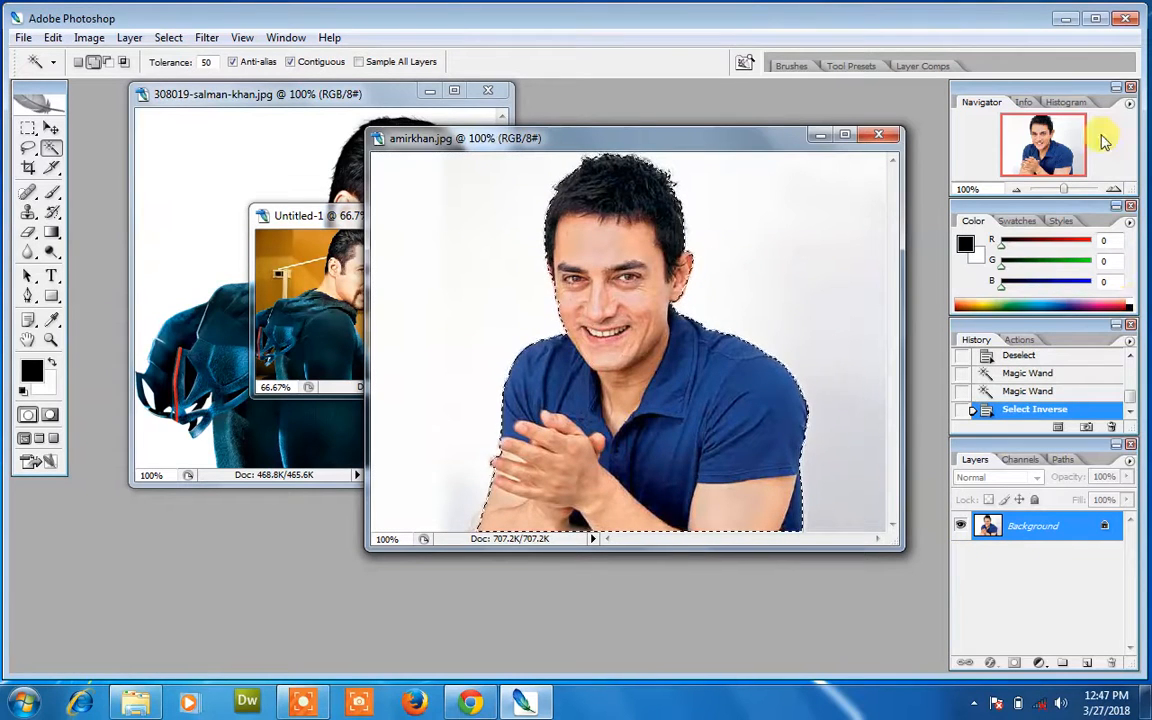
- Place the selected man in the Untitled-1 banner and scale him to 59.9% width and 66.2% height beside the first figure
{"action": "left_click_drag", "start_coordinate": [771, 139], "coordinate": [920, 261]}
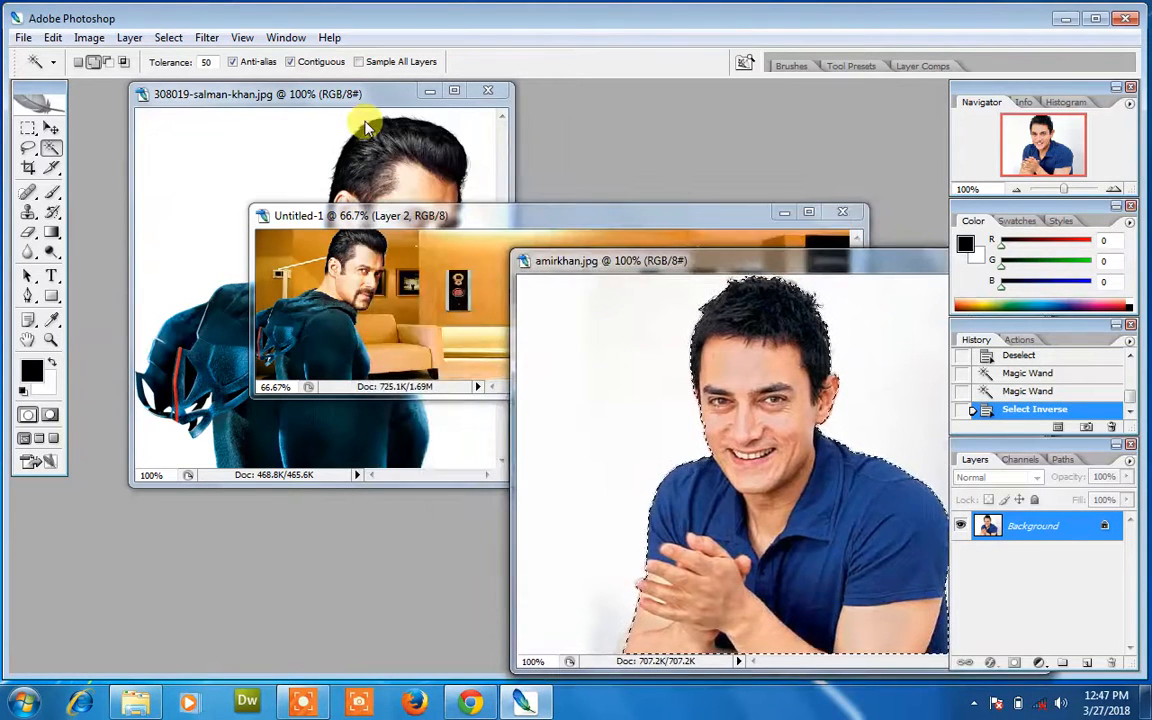
{"action": "left_click", "coordinate": [52, 128]}
{"action": "left_click_drag", "start_coordinate": [694, 399], "coordinate": [384, 331]}
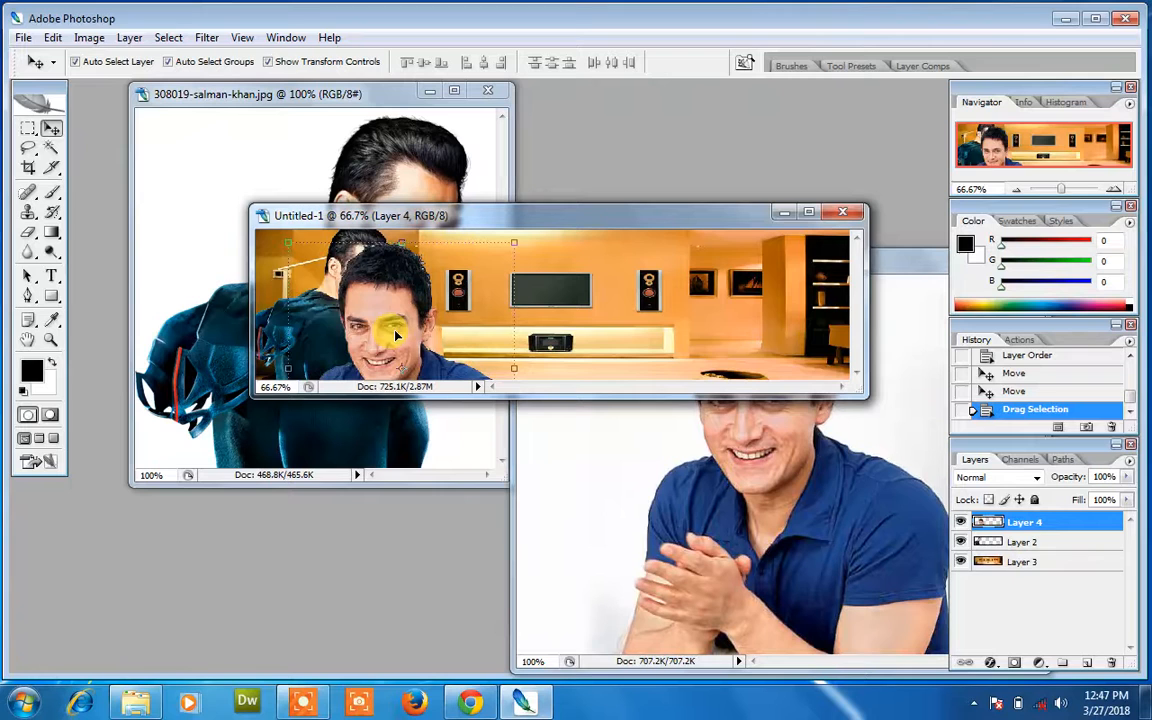
{"action": "left_click_drag", "start_coordinate": [277, 246], "coordinate": [374, 328]}
{"action": "left_click_drag", "start_coordinate": [429, 365], "coordinate": [395, 270]}
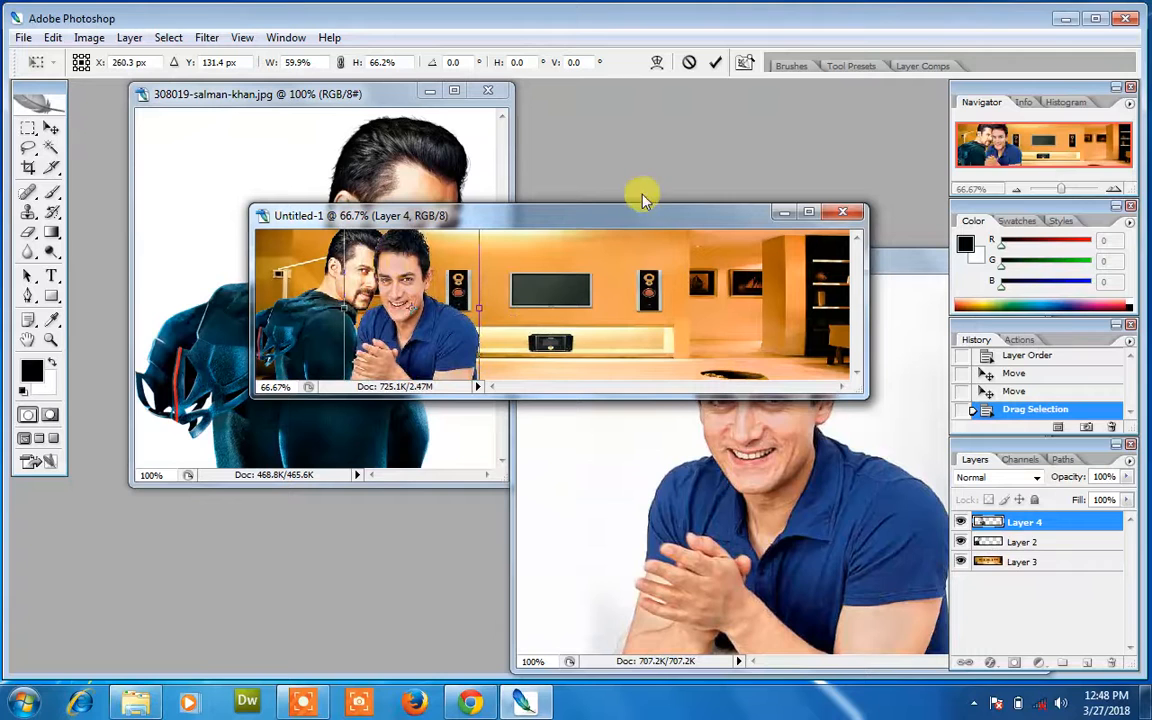
{"action": "left_click", "coordinate": [715, 61]}
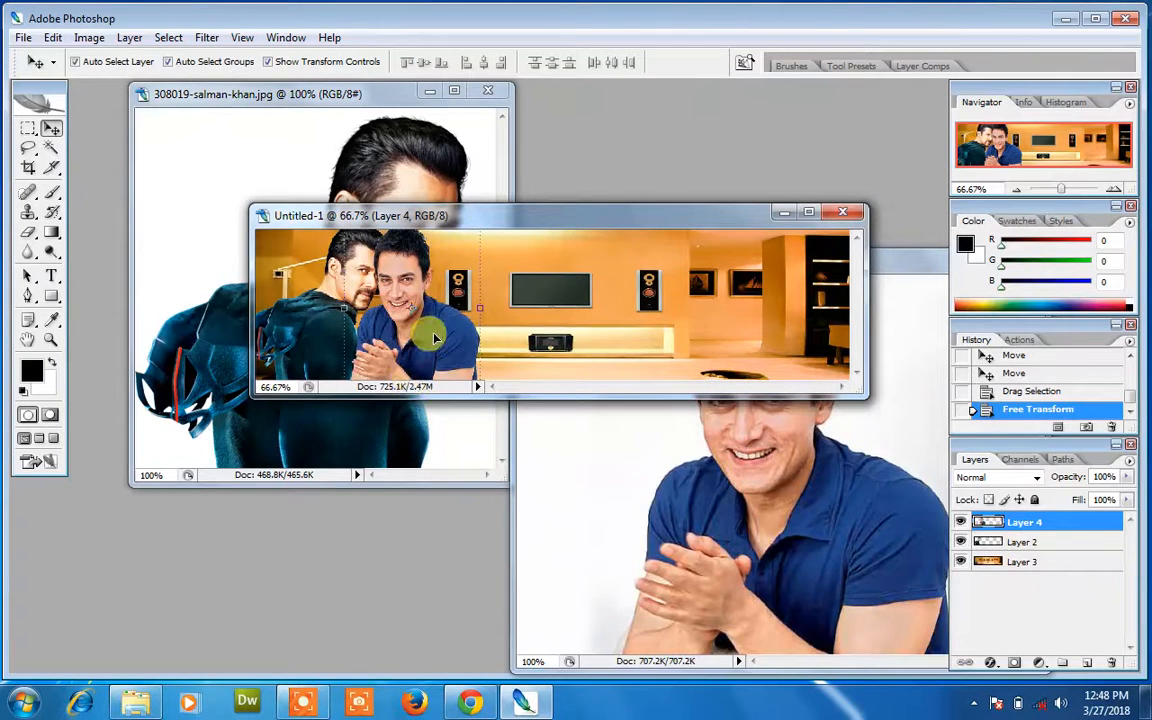
- Move the blue-shirted man's cutout slightly further over the first figure, and delete its layer from the banner
{"action": "key", "text": "f"}
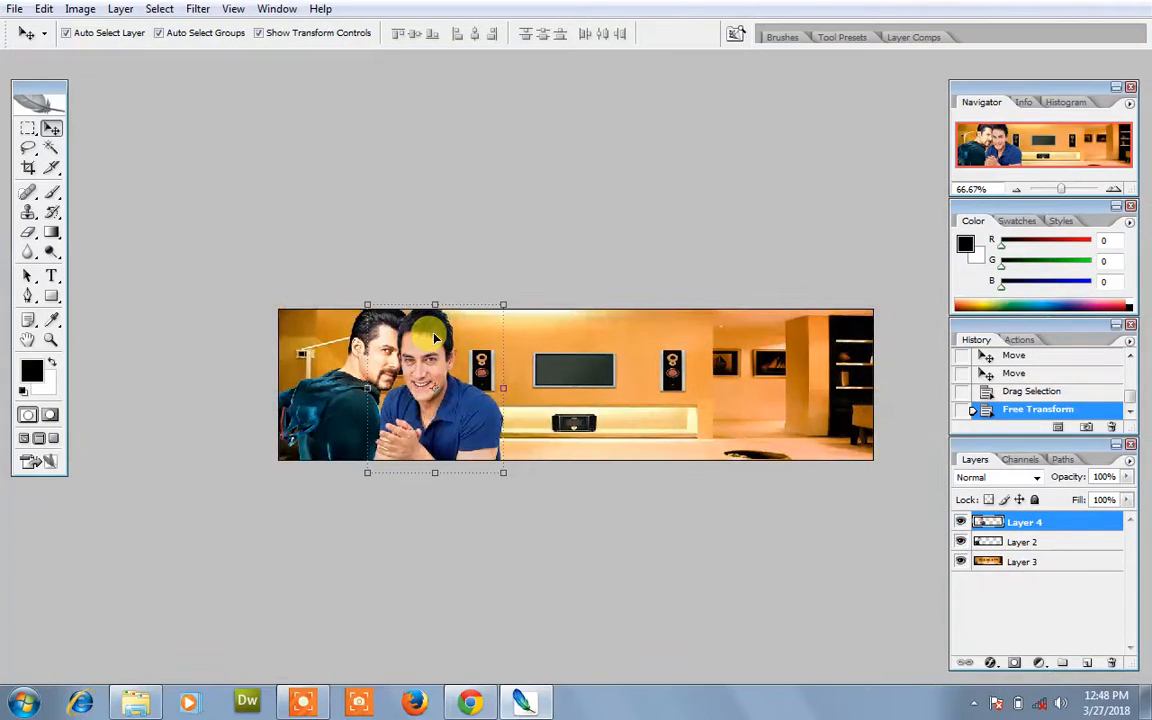
{"action": "key", "text": "ctrl+plus"}
{"action": "key", "text": "ctrl+plus"}
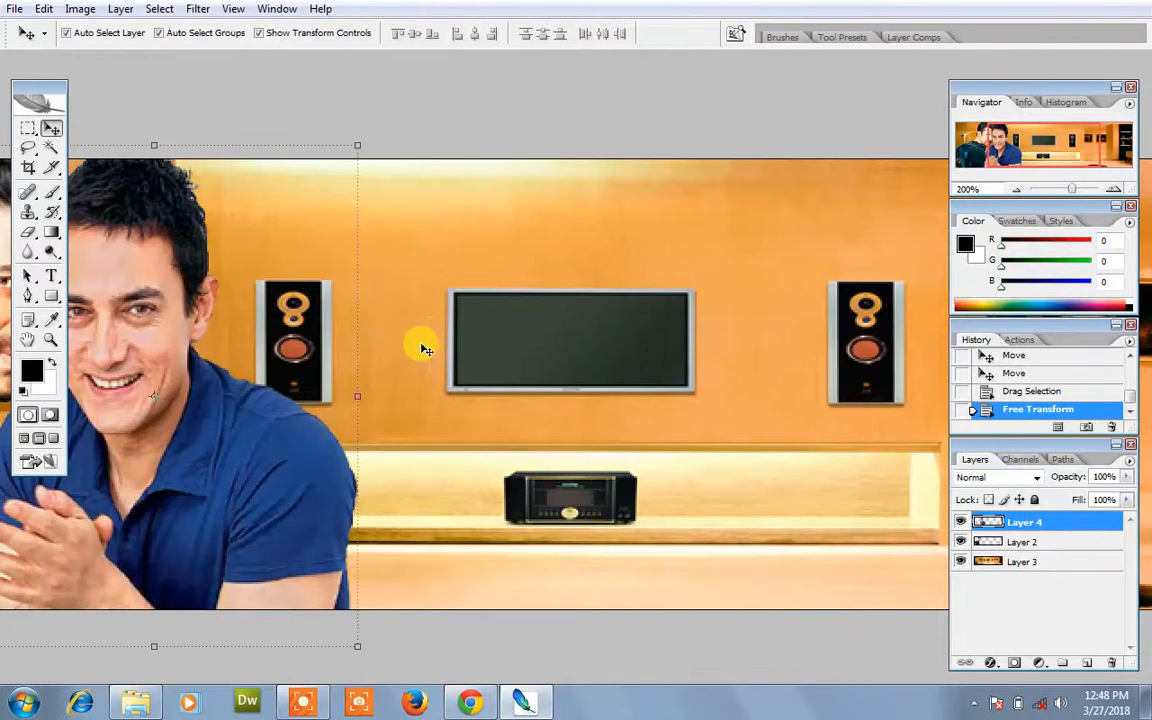
{"action": "left_click_drag", "start_coordinate": [283, 402], "coordinate": [531, 327]}
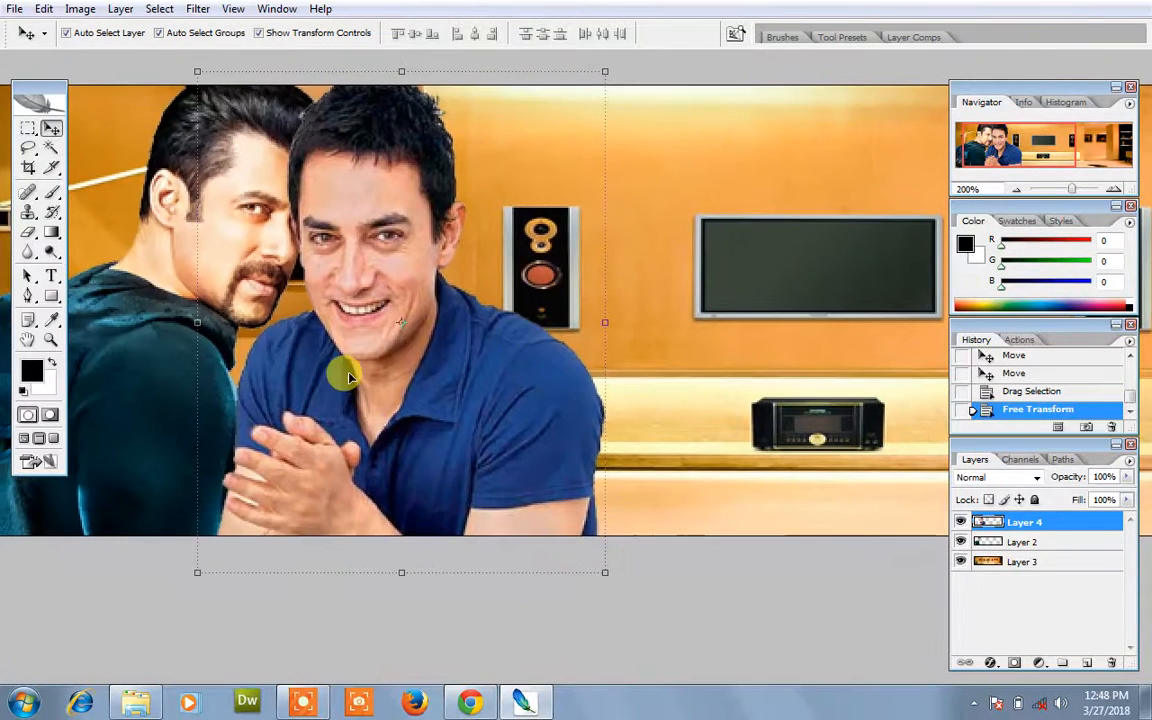
{"action": "left_click_drag", "start_coordinate": [344, 376], "coordinate": [319, 376]}
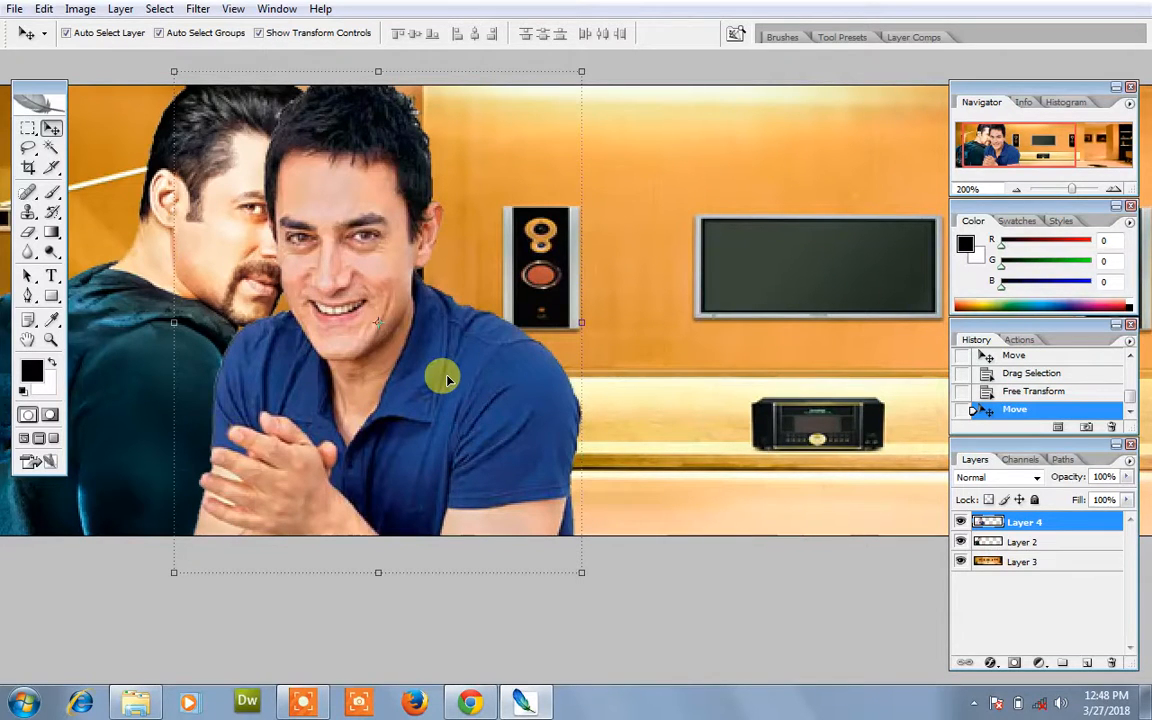
{"action": "left_click_drag", "start_coordinate": [447, 376], "coordinate": [628, 372]}
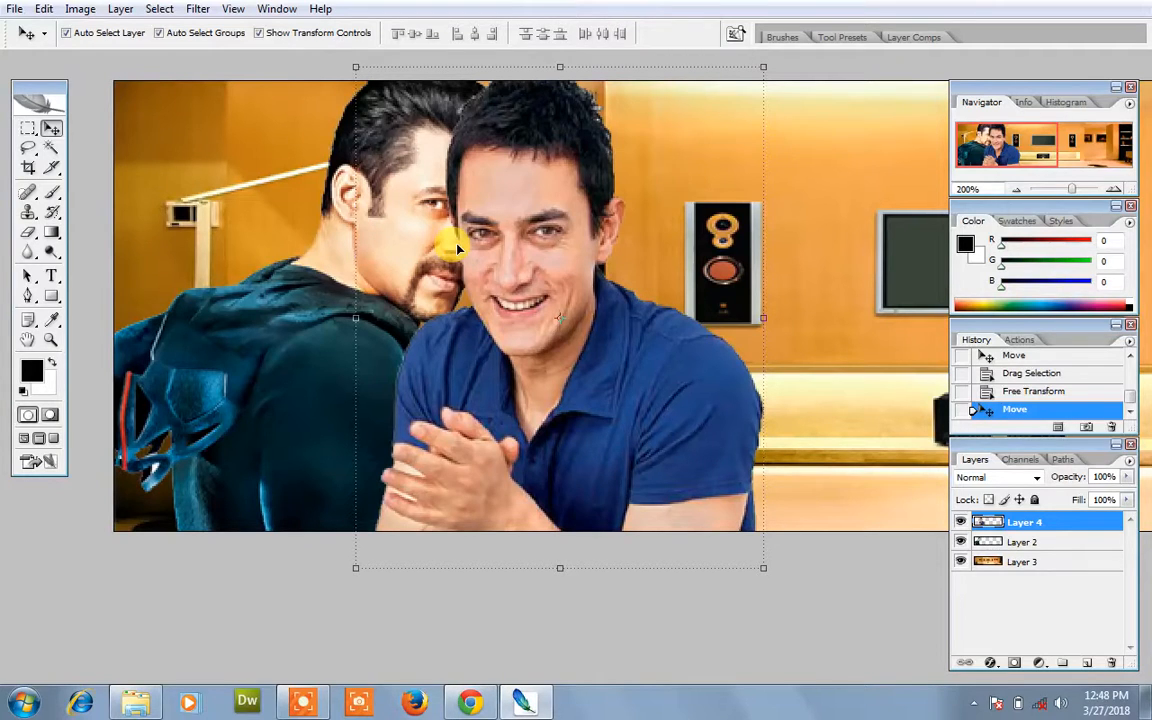
{"action": "key", "text": "Delete"}
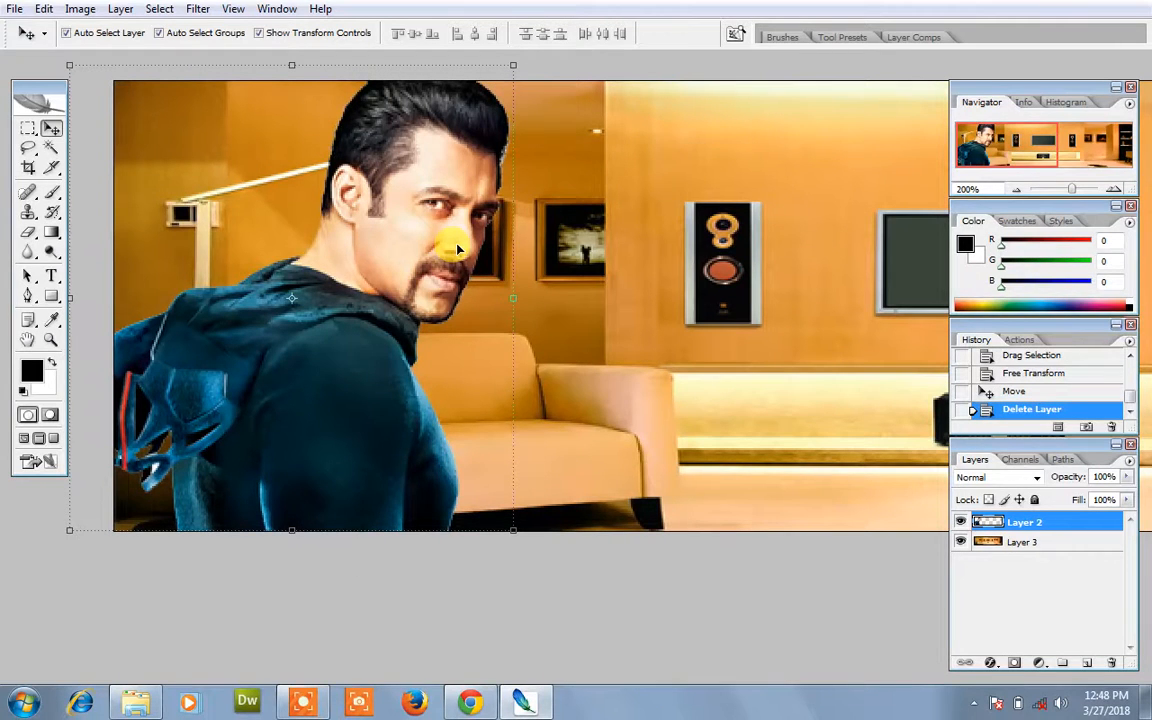
{"action": "key", "text": "ctrl+0"}
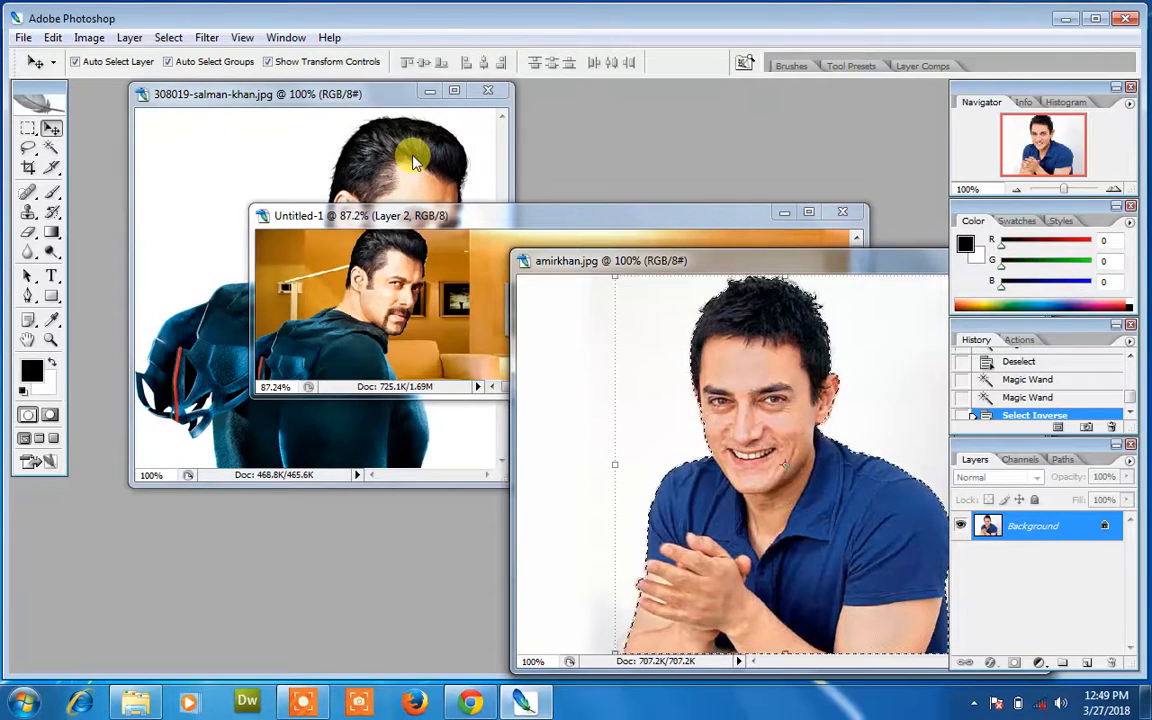
- Feather the selection around the man in amirkhan.jpg with a radius of 20 pixels
{"action": "left_click", "coordinate": [168, 40]}
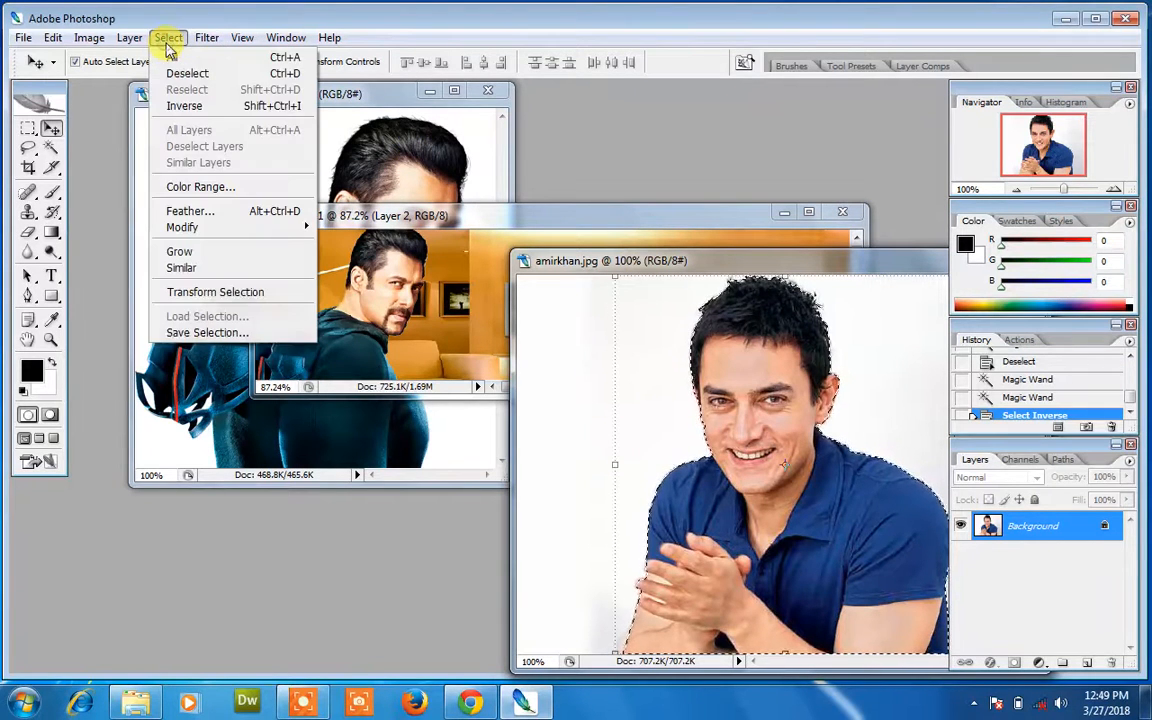
{"action": "left_click", "coordinate": [244, 218]}
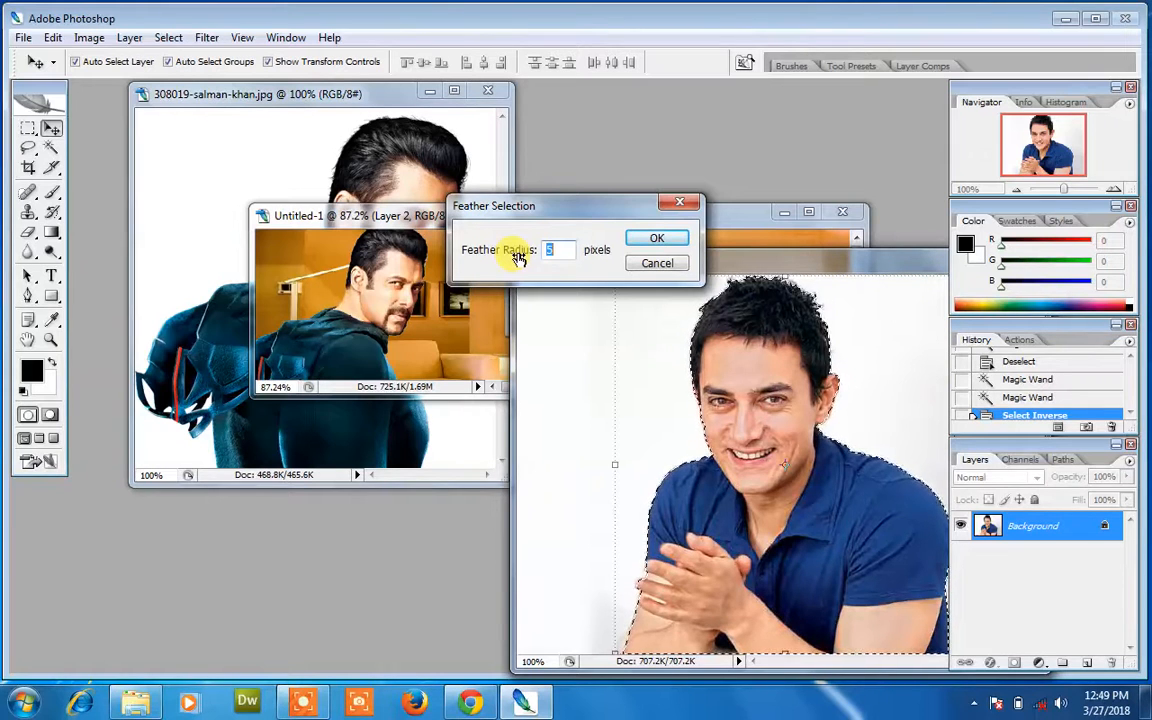
{"action": "type", "text": "20"}
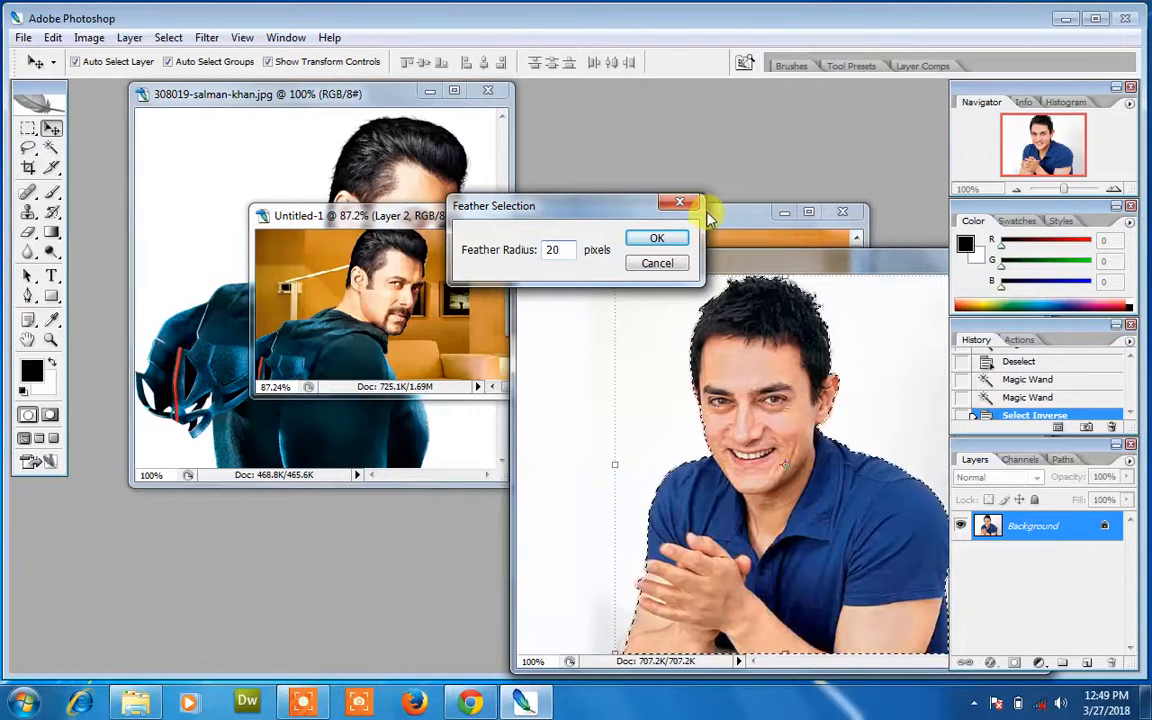
{"action": "left_click", "coordinate": [677, 240]}
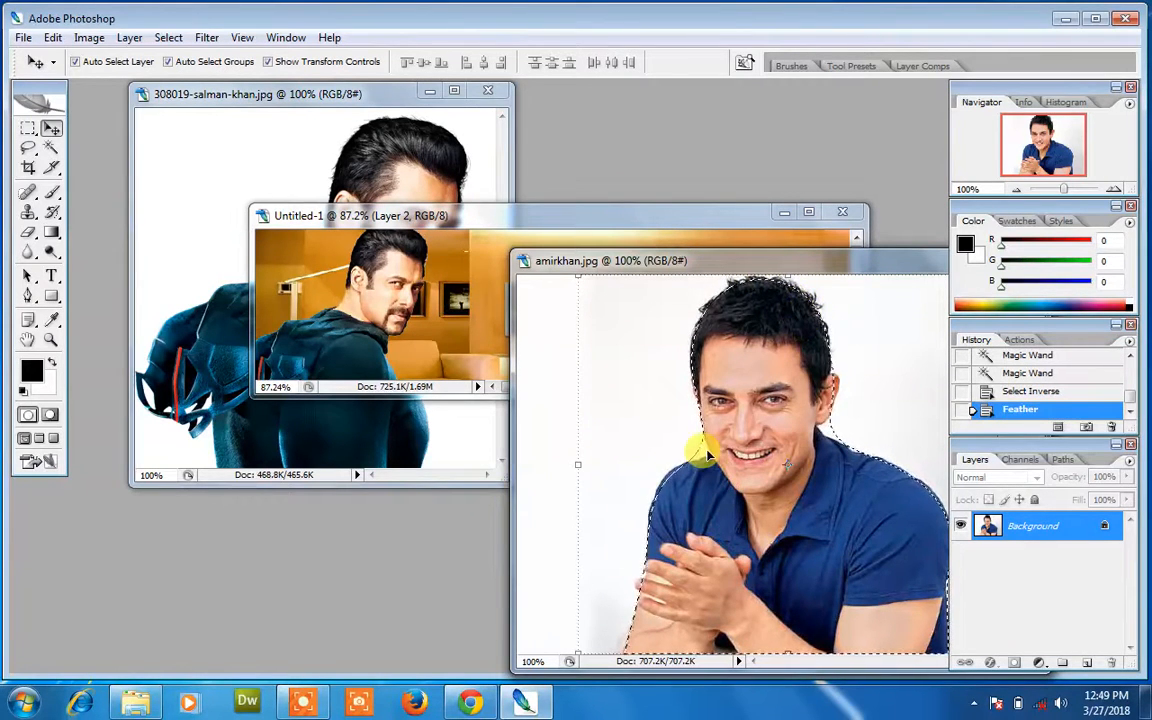
- Place the feathered man in the Untitled-1 banner and scale him to 47.1% width and 49.7% height
{"action": "left_click_drag", "start_coordinate": [735, 452], "coordinate": [385, 330]}
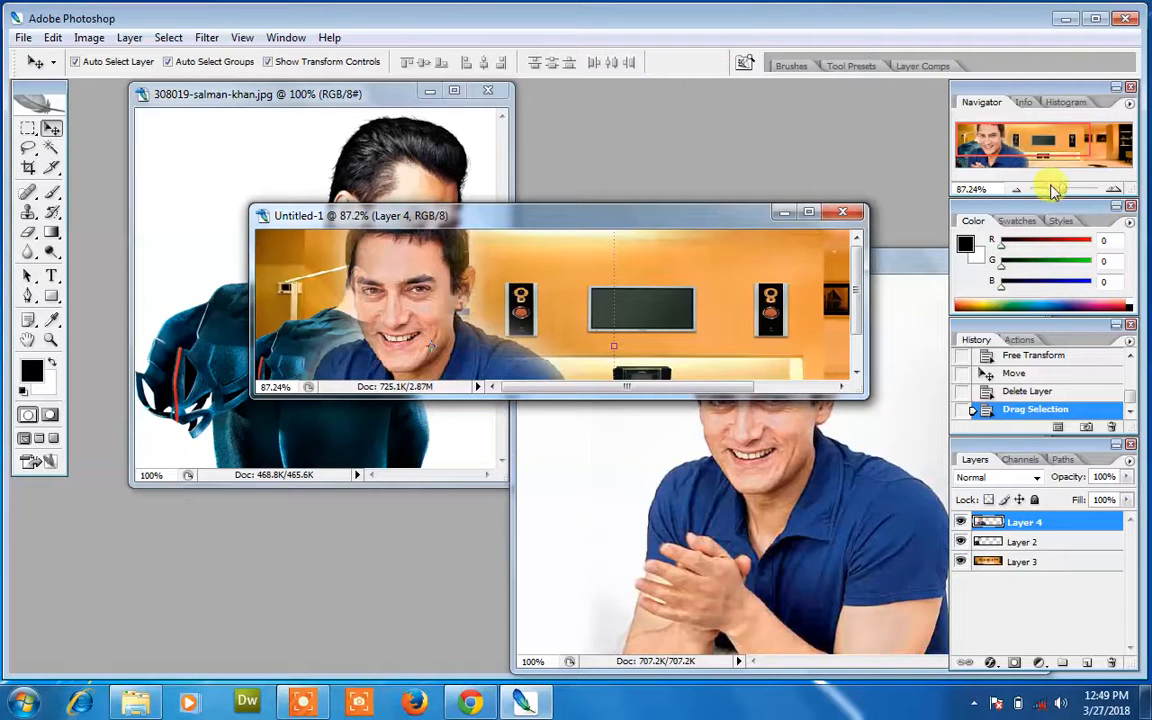
{"action": "left_click_drag", "start_coordinate": [1065, 192], "coordinate": [1054, 188]}
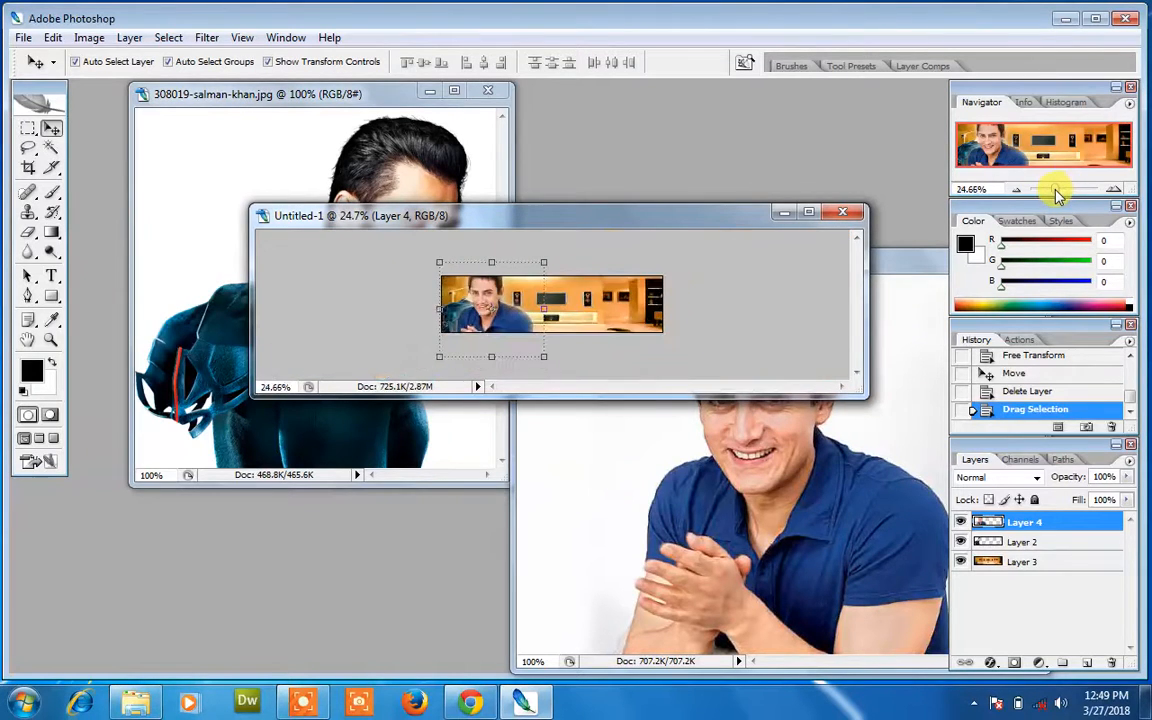
{"action": "left_click_drag", "start_coordinate": [543, 356], "coordinate": [491, 325]}
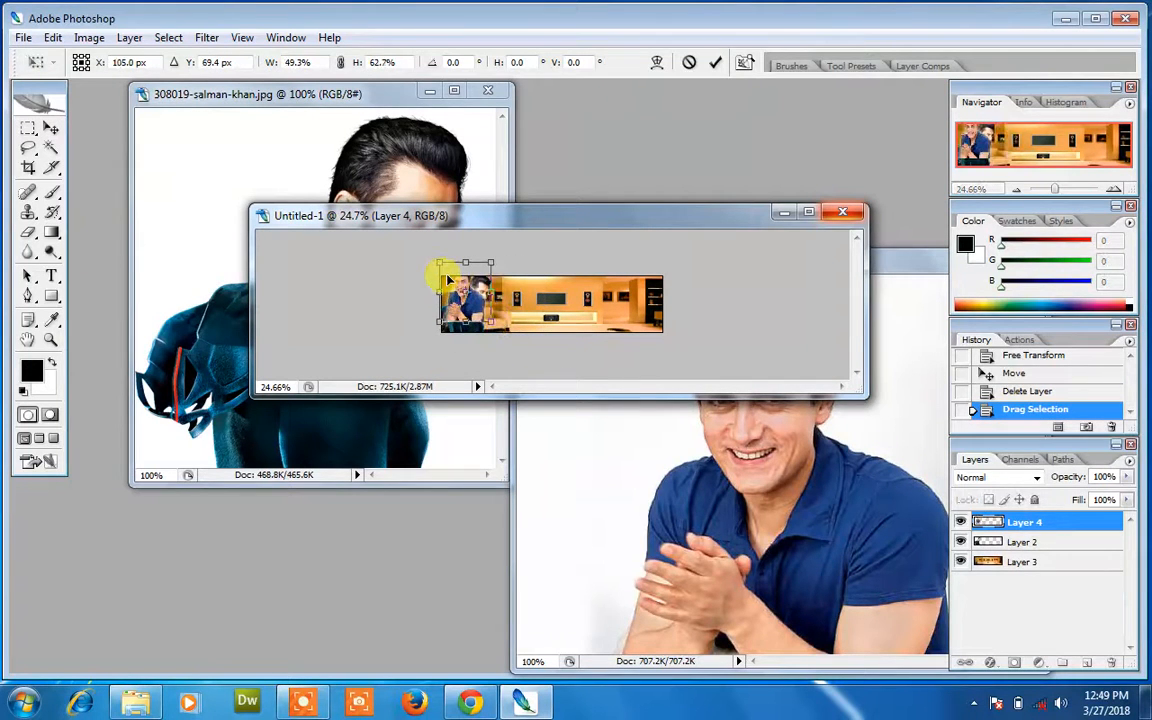
{"action": "left_click_drag", "start_coordinate": [440, 265], "coordinate": [440, 274]}
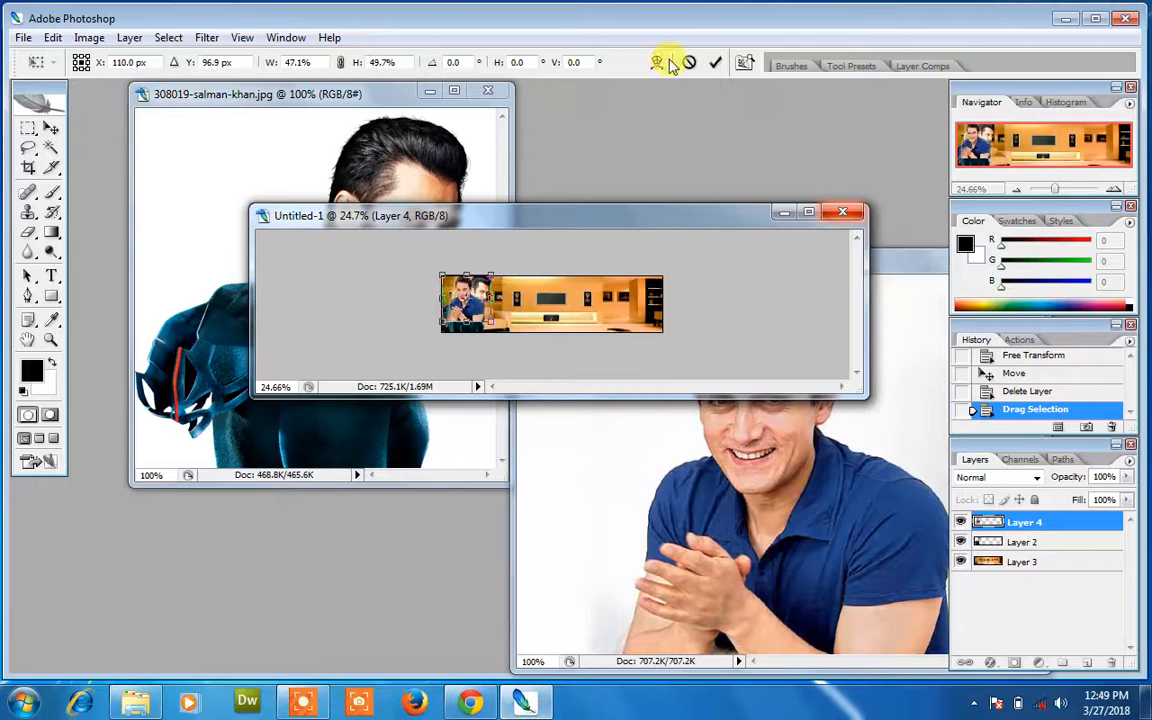
{"action": "left_click", "coordinate": [713, 63]}
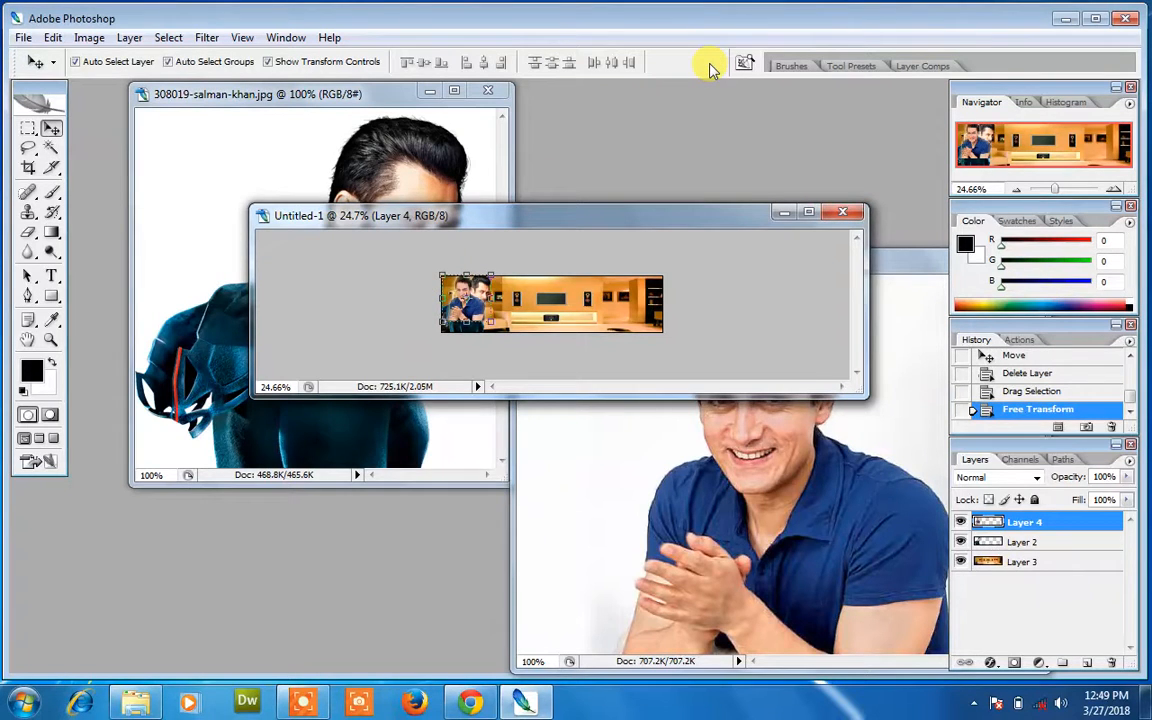
- Move the feathered cutout down beside the dark-jacketed man to inspect its soft edges, and delete its layer
{"action": "key", "text": "ctrl+0"}
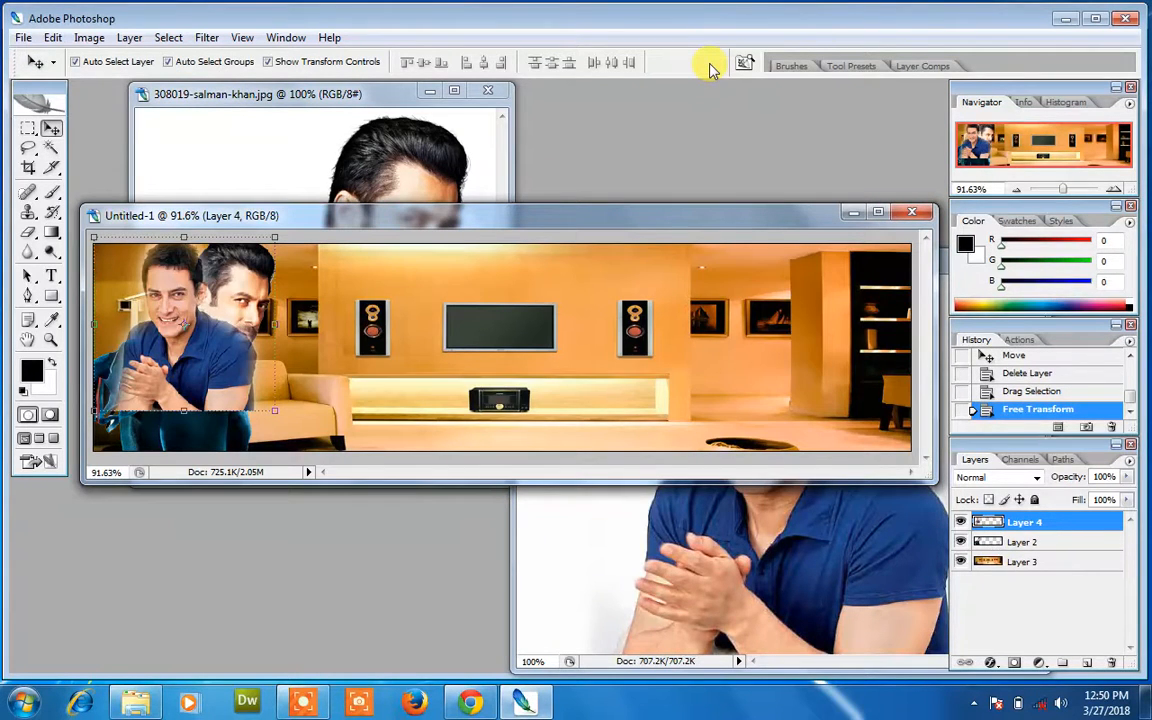
{"action": "key", "text": "ctrl+plus"}
{"action": "key", "text": "ctrl+plus"}
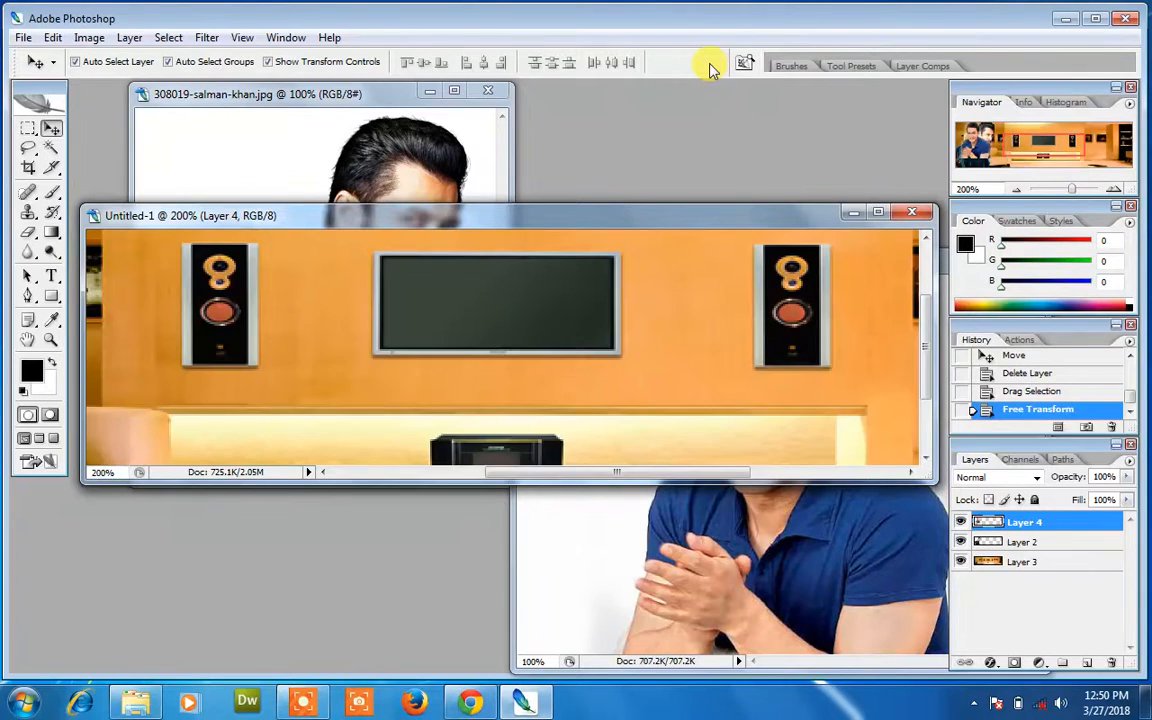
{"action": "key", "text": "f"}
{"action": "left_click_drag", "start_coordinate": [527, 224], "coordinate": [751, 306]}
{"action": "left_click_drag", "start_coordinate": [296, 427], "coordinate": [505, 512]}
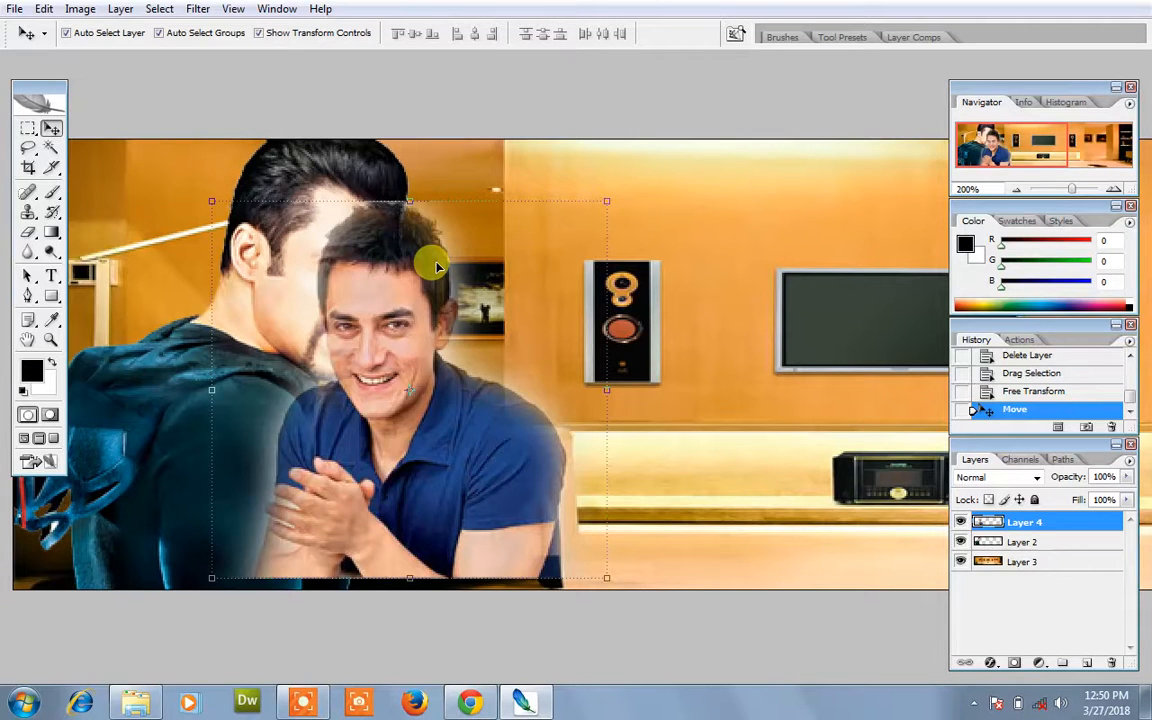
{"action": "key", "text": "Delete"}
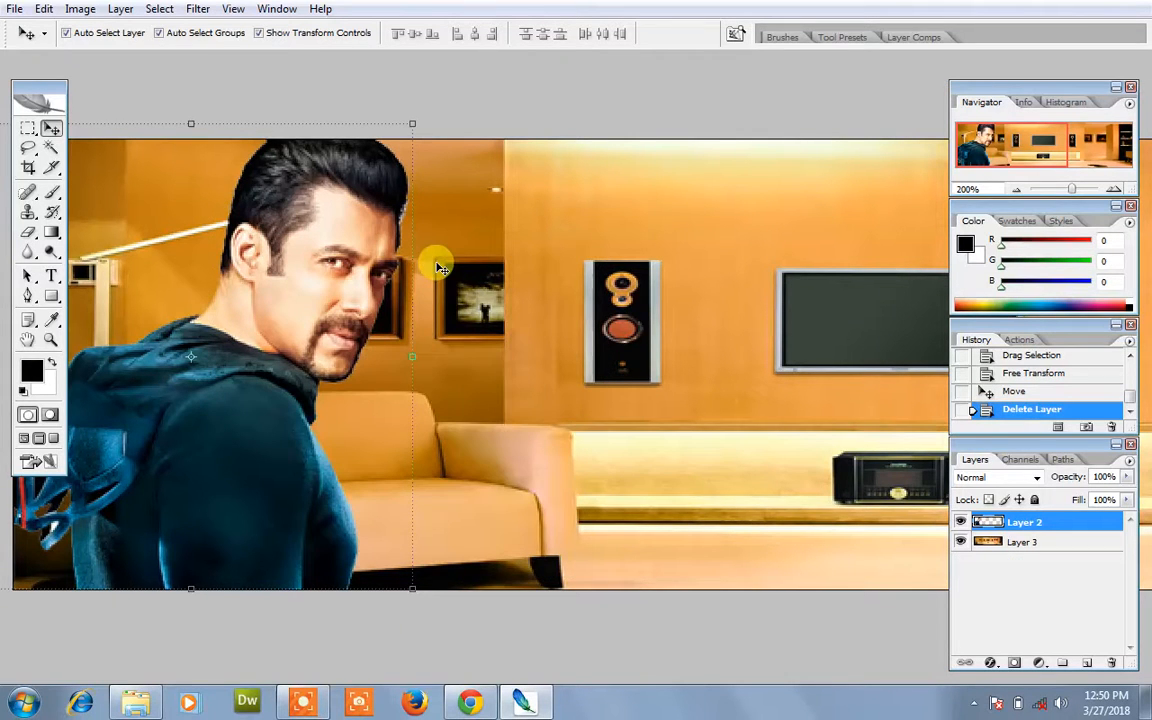
{"action": "left_click", "coordinate": [523, 702]}
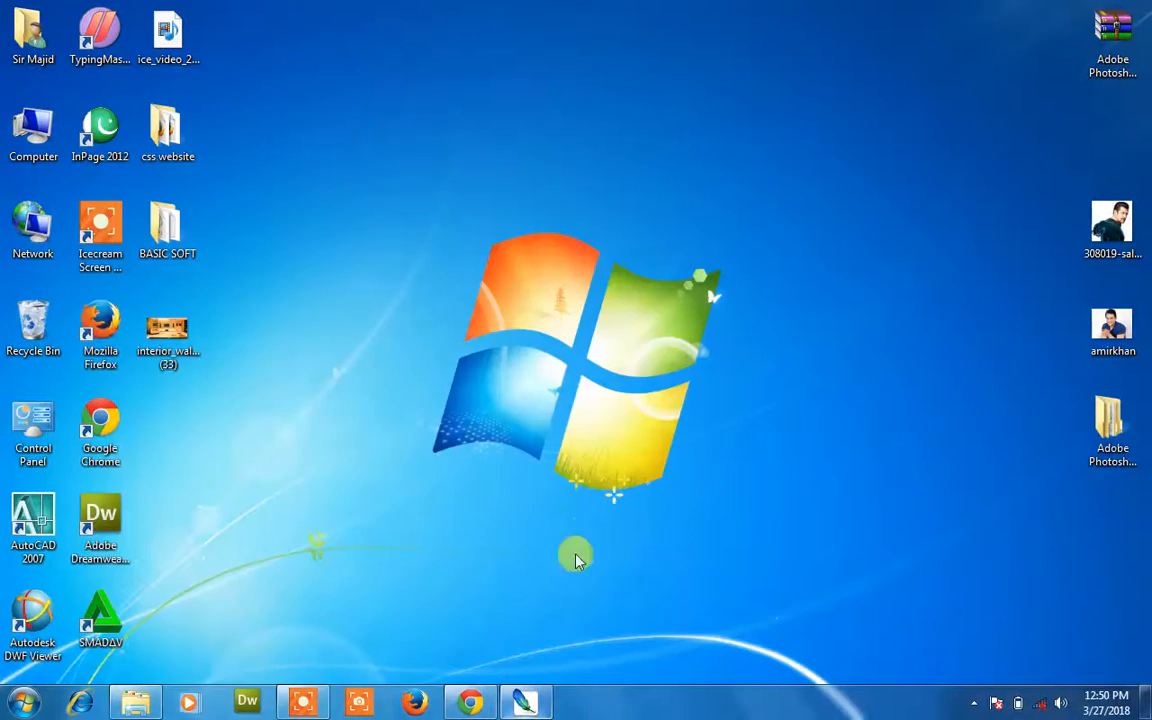
{"action": "left_click", "coordinate": [523, 700]}
{"action": "key", "text": "g"}
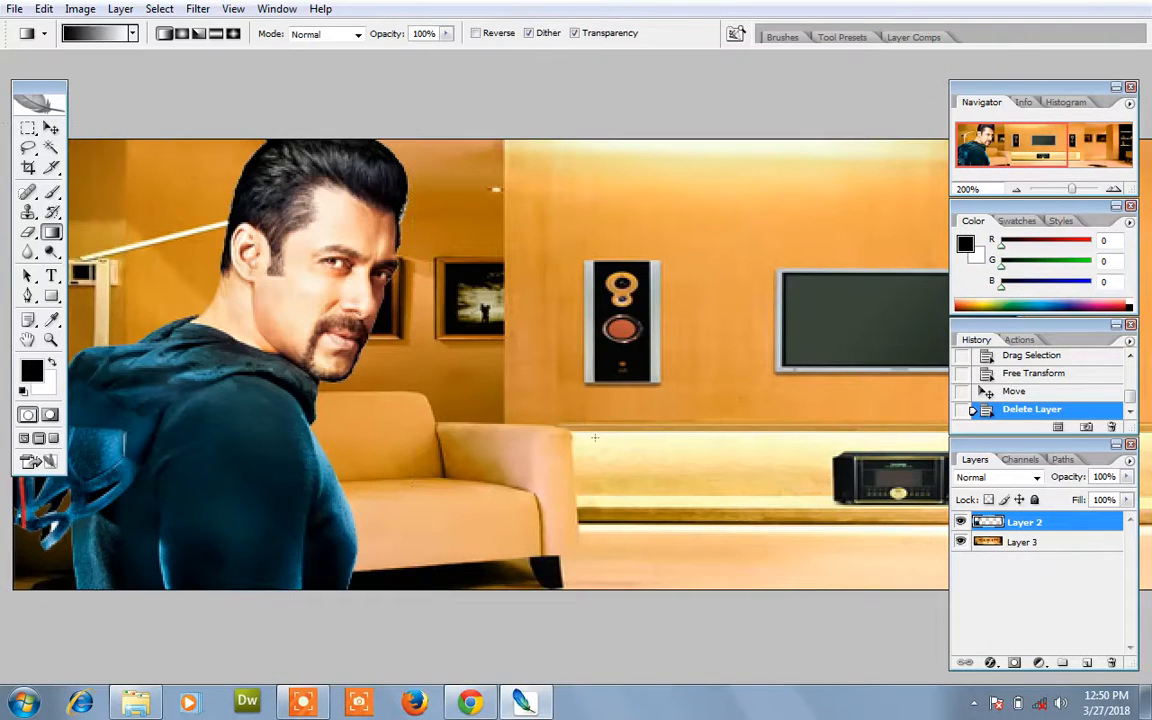
- Undo the previous feather in amirkhan.jpg and feather the man's selection with a radius of 14 pixels
{"action": "key", "text": "f"}
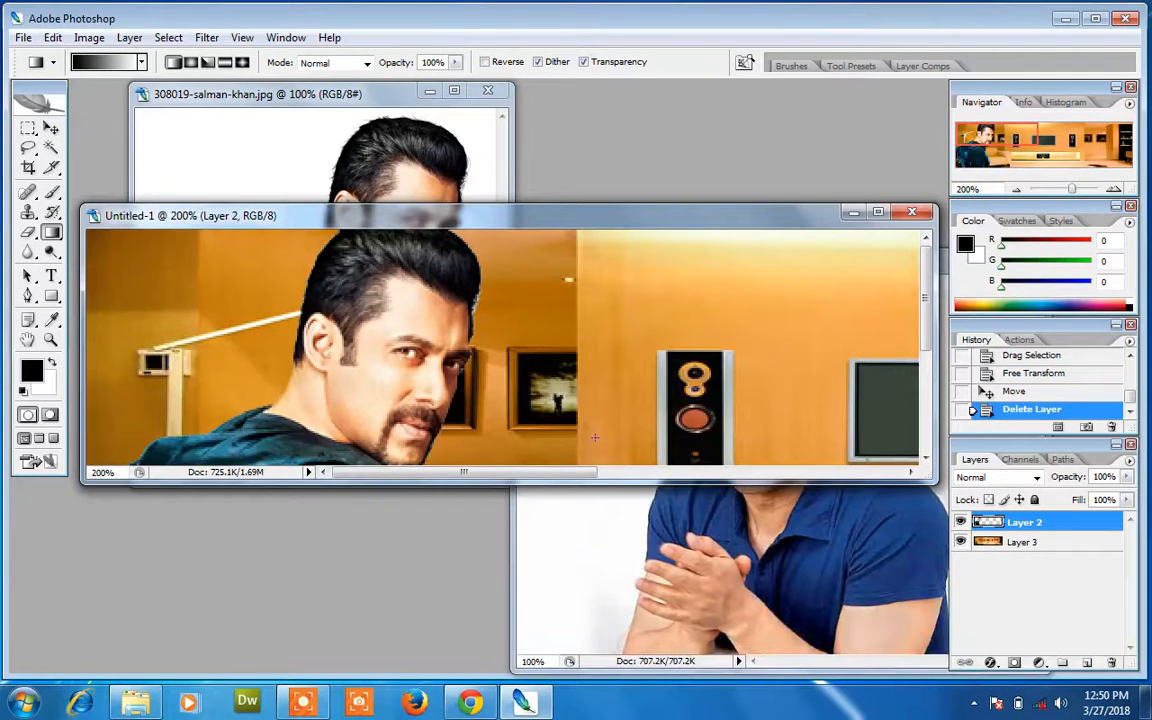
{"action": "left_click", "coordinate": [765, 537]}
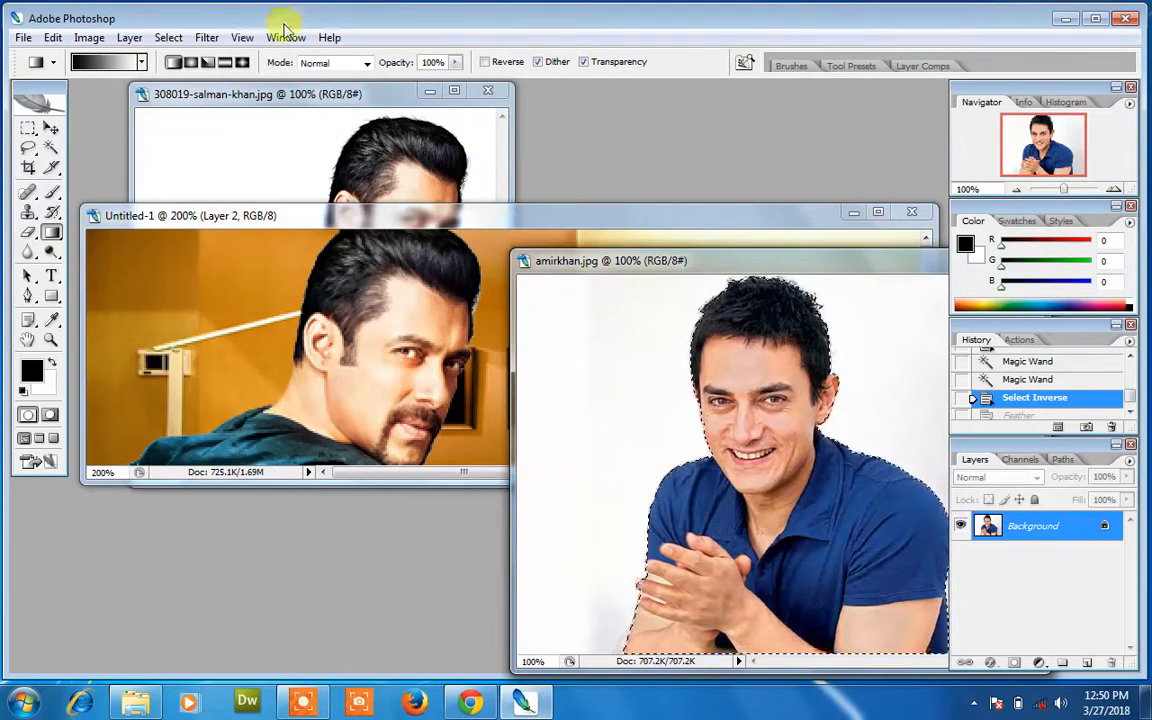
{"action": "left_click", "coordinate": [210, 37]}
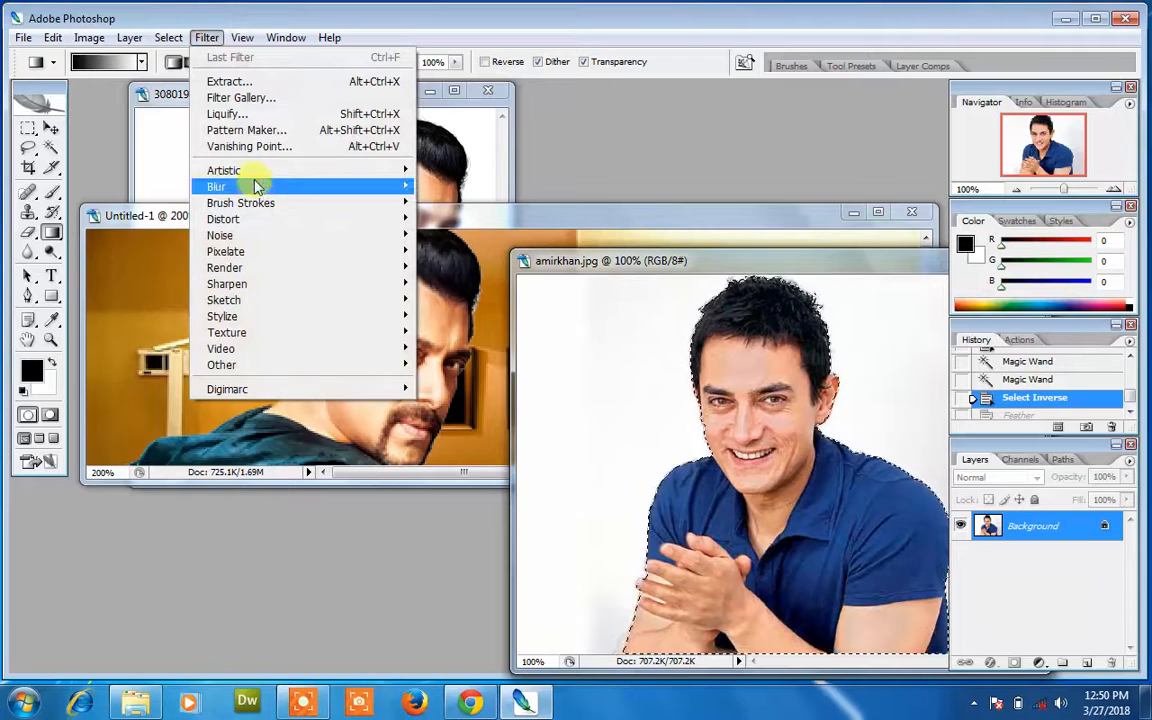
{"action": "left_click", "coordinate": [170, 40]}
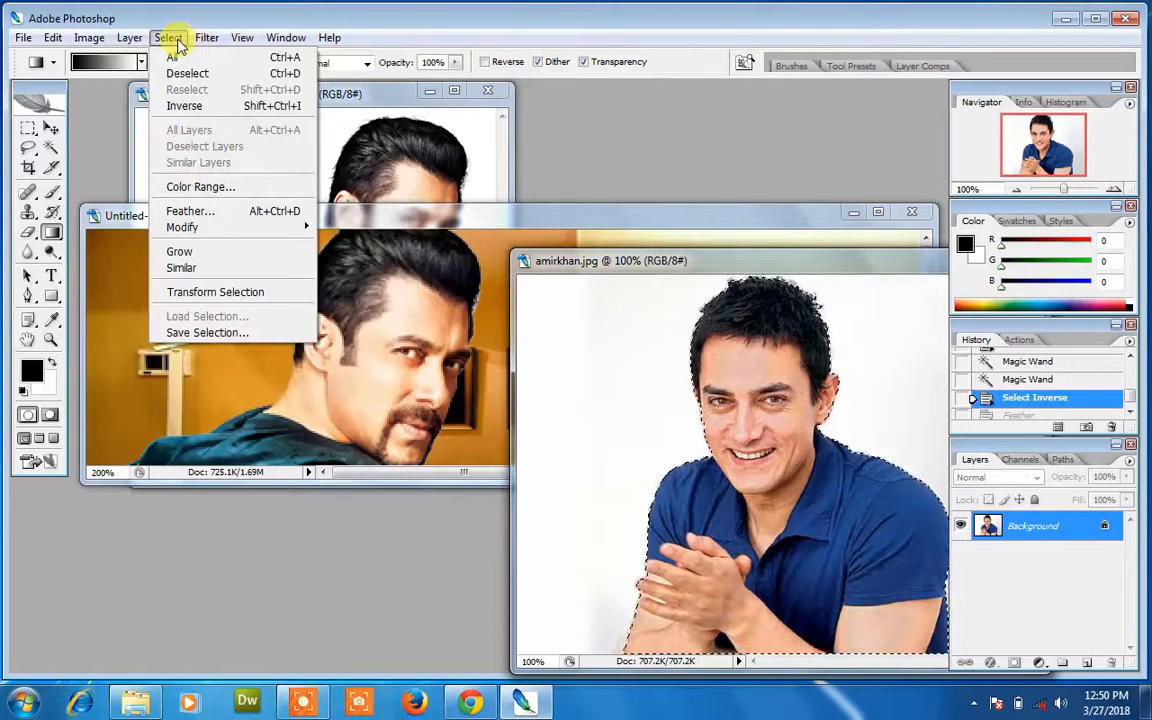
{"action": "left_click", "coordinate": [185, 211]}
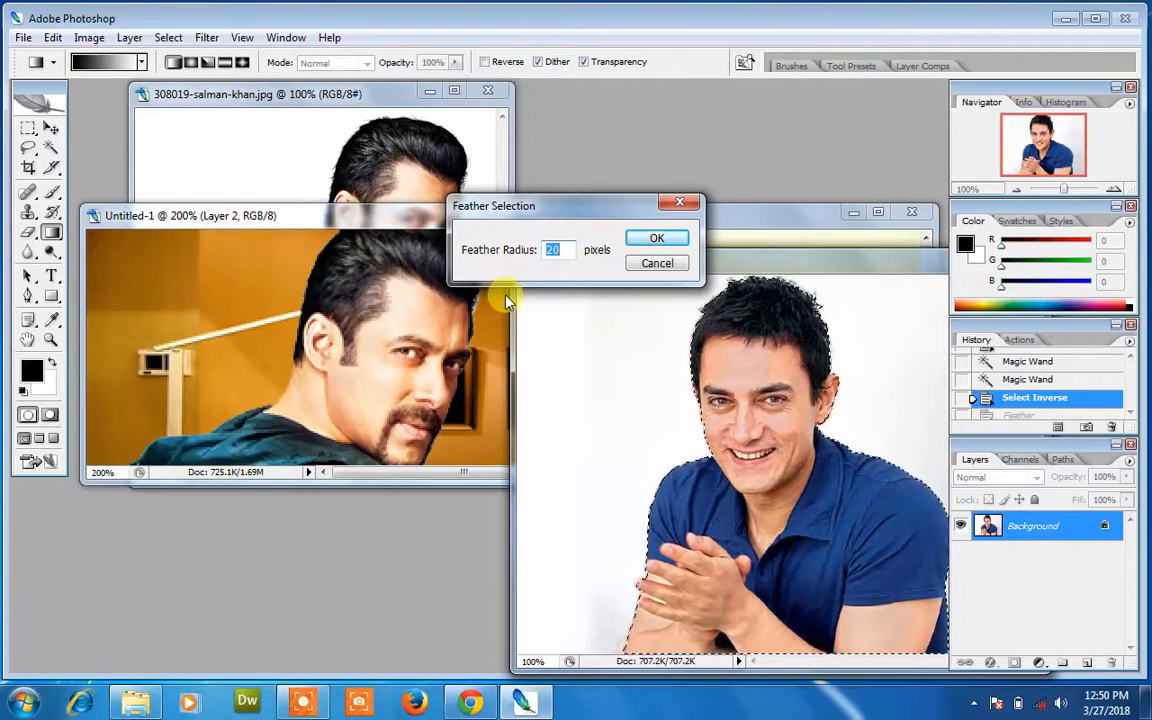
{"action": "type", "text": "14"}
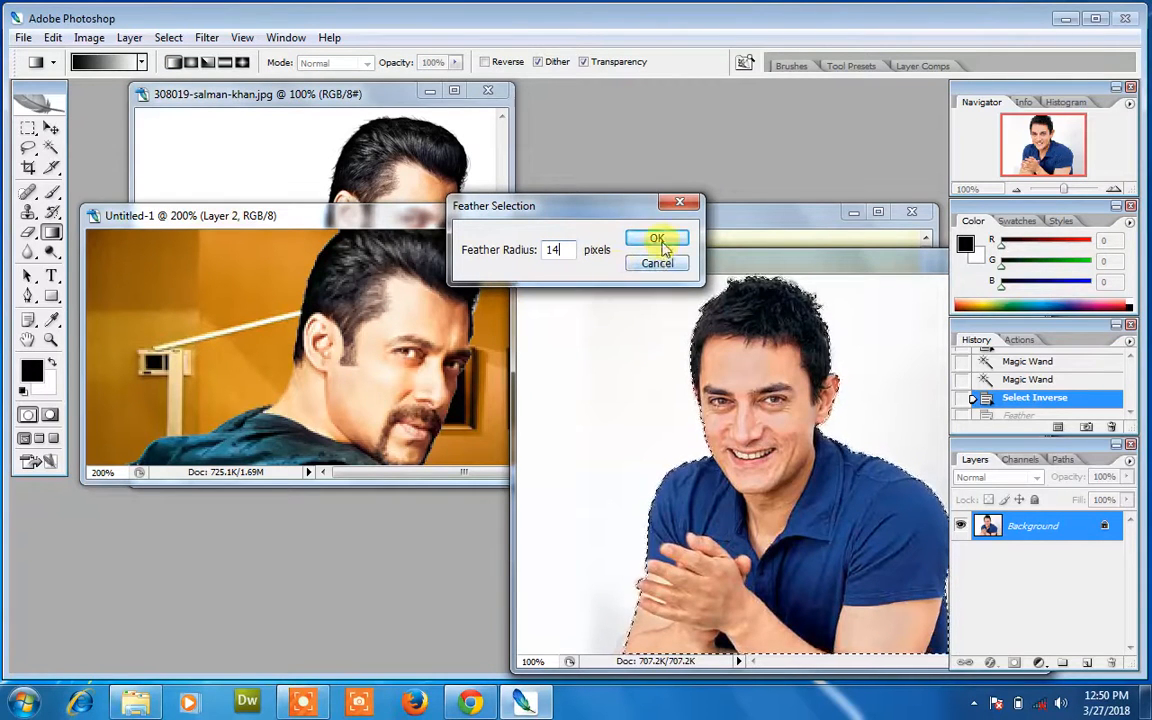
{"action": "left_click", "coordinate": [658, 240]}
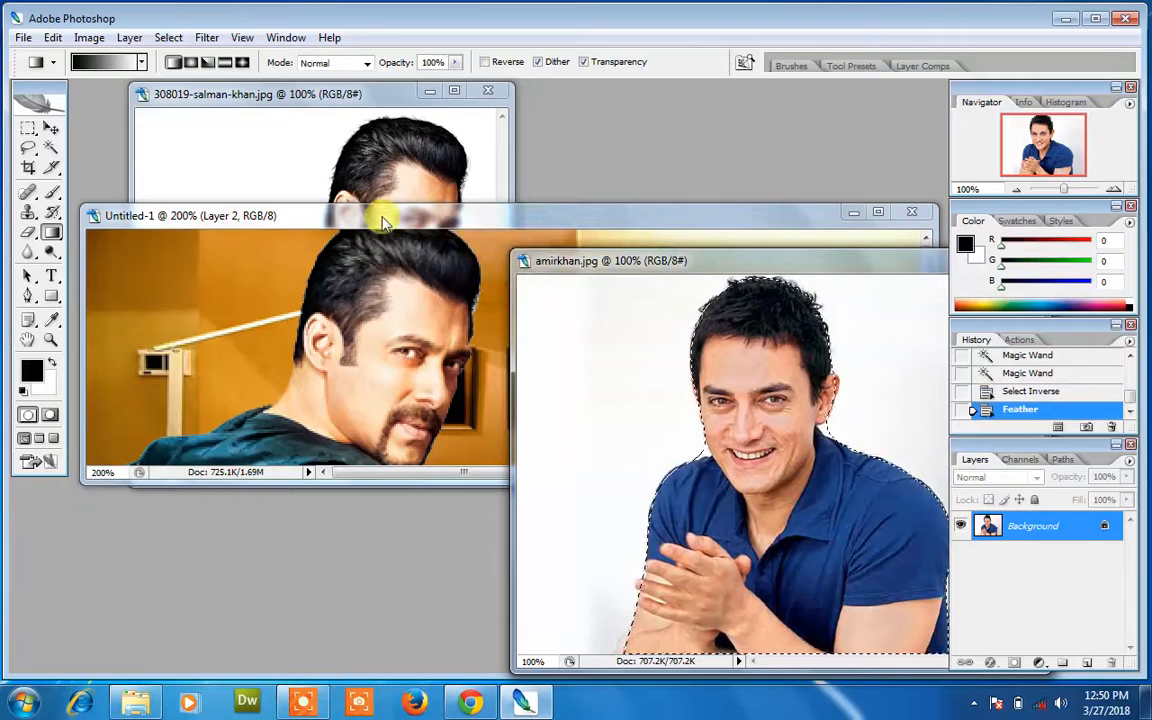
- Place the newly feathered man in the banner, scale him to 50.6% width and 56.3% height, and position him between the television and the wall pictures
{"action": "left_click", "coordinate": [53, 143]}
{"action": "left_click", "coordinate": [51, 129]}
{"action": "left_click_drag", "start_coordinate": [757, 455], "coordinate": [436, 350]}
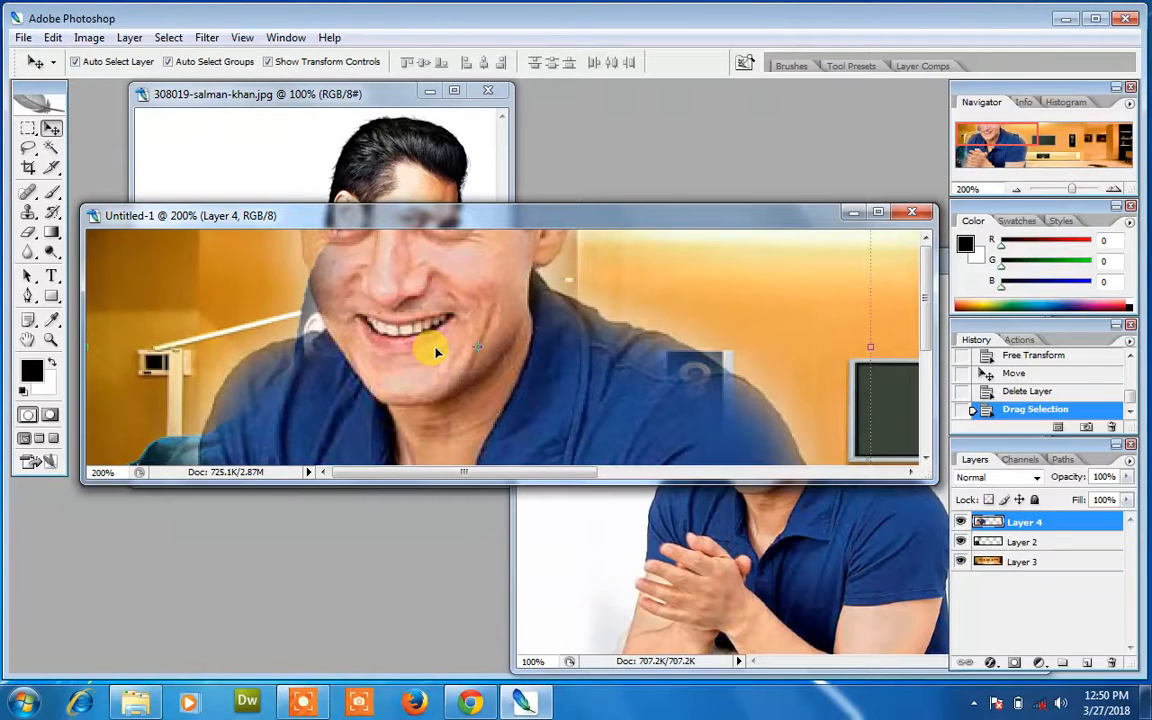
{"action": "key", "text": "ctrl+0"}
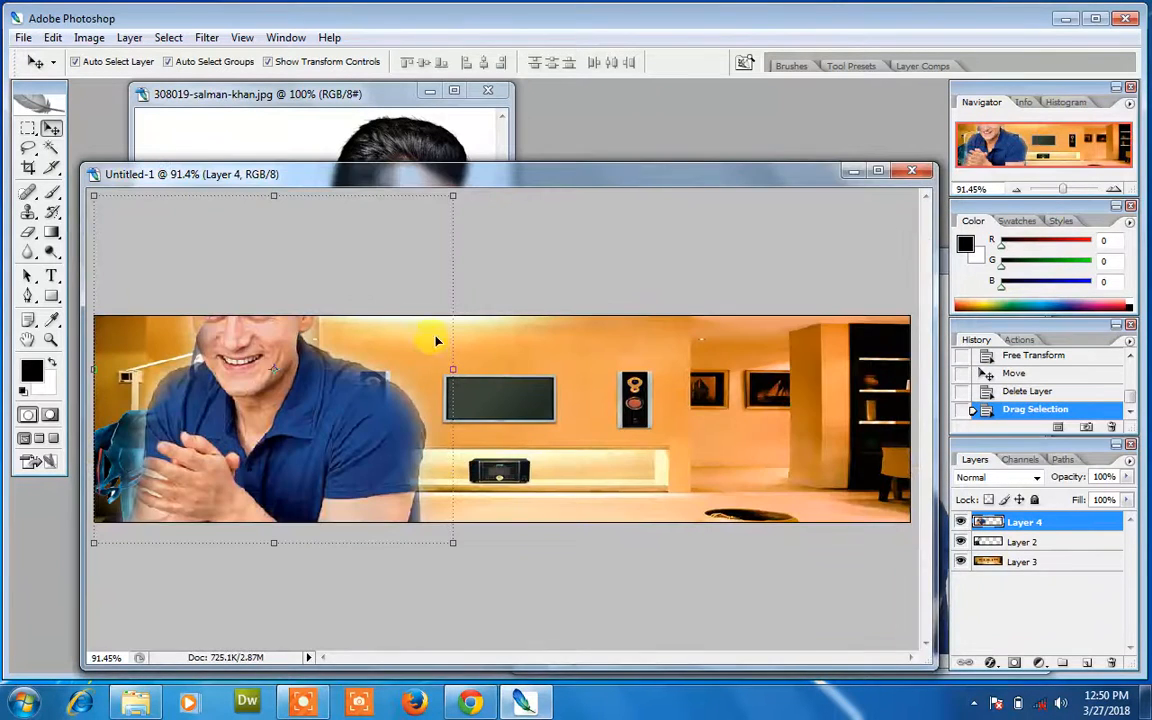
{"action": "left_click_drag", "start_coordinate": [455, 197], "coordinate": [276, 349]}
{"action": "left_click_drag", "start_coordinate": [204, 454], "coordinate": [327, 438]}
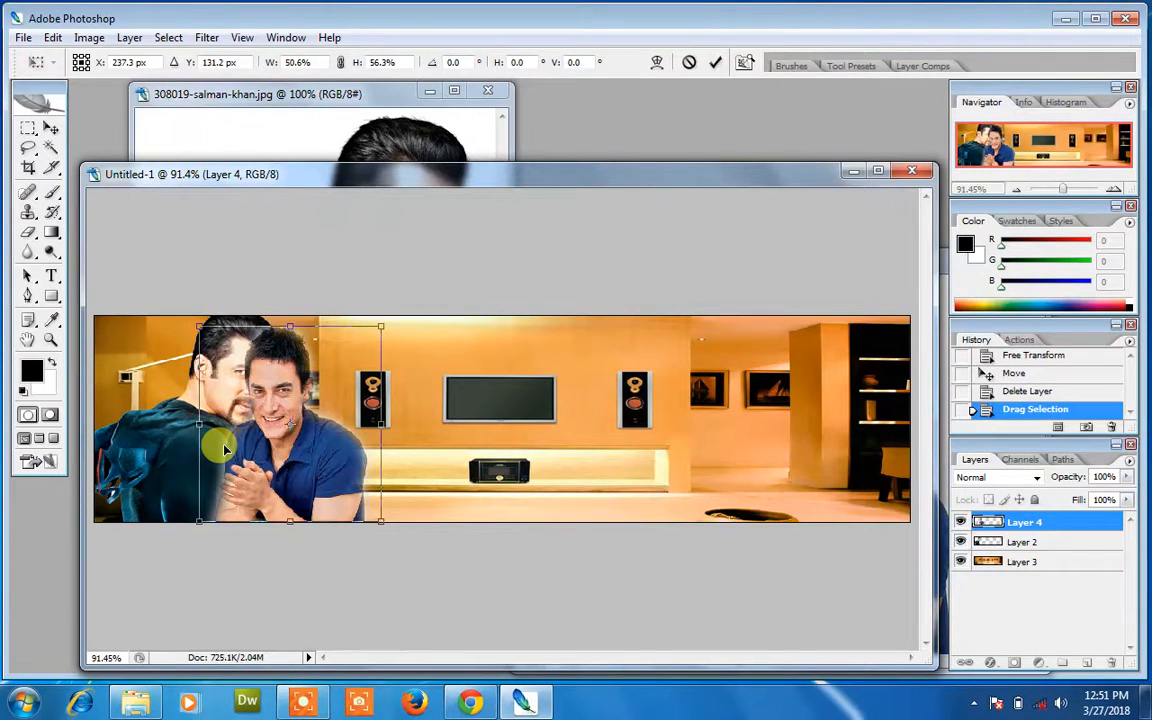
{"action": "left_click_drag", "start_coordinate": [265, 437], "coordinate": [619, 441]}
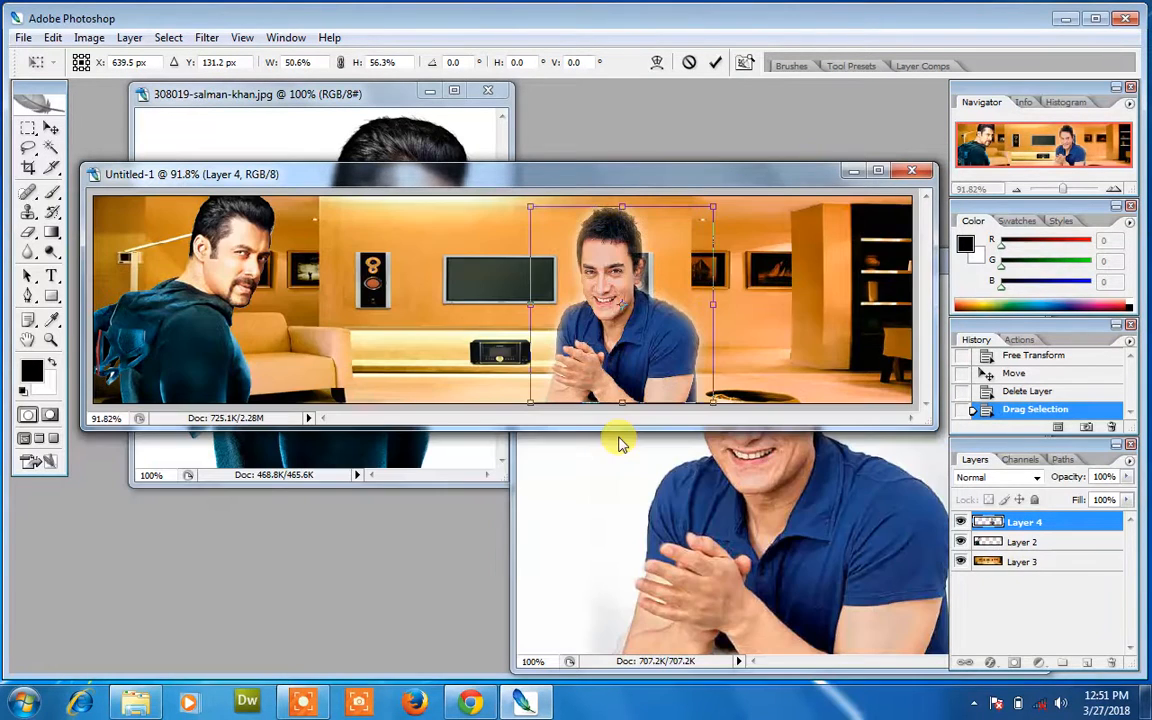
{"action": "left_click", "coordinate": [716, 62]}
- Move the blue-shirted man's cutout to the right end of the banner, in front of the shelves
{"action": "left_click_drag", "start_coordinate": [650, 230], "coordinate": [805, 231]}
{"action": "key", "text": "ctrl+z"}
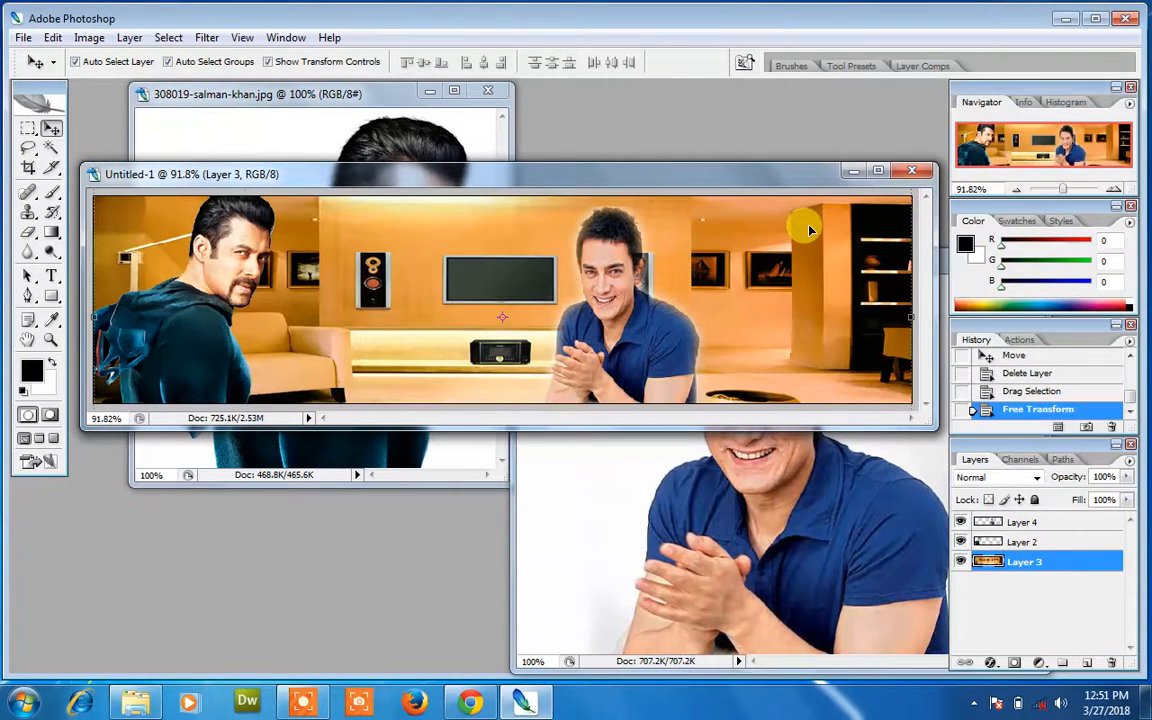
{"action": "left_click", "coordinate": [662, 338]}
{"action": "left_click_drag", "start_coordinate": [662, 342], "coordinate": [864, 334]}
{"action": "left_click", "coordinate": [243, 287]}
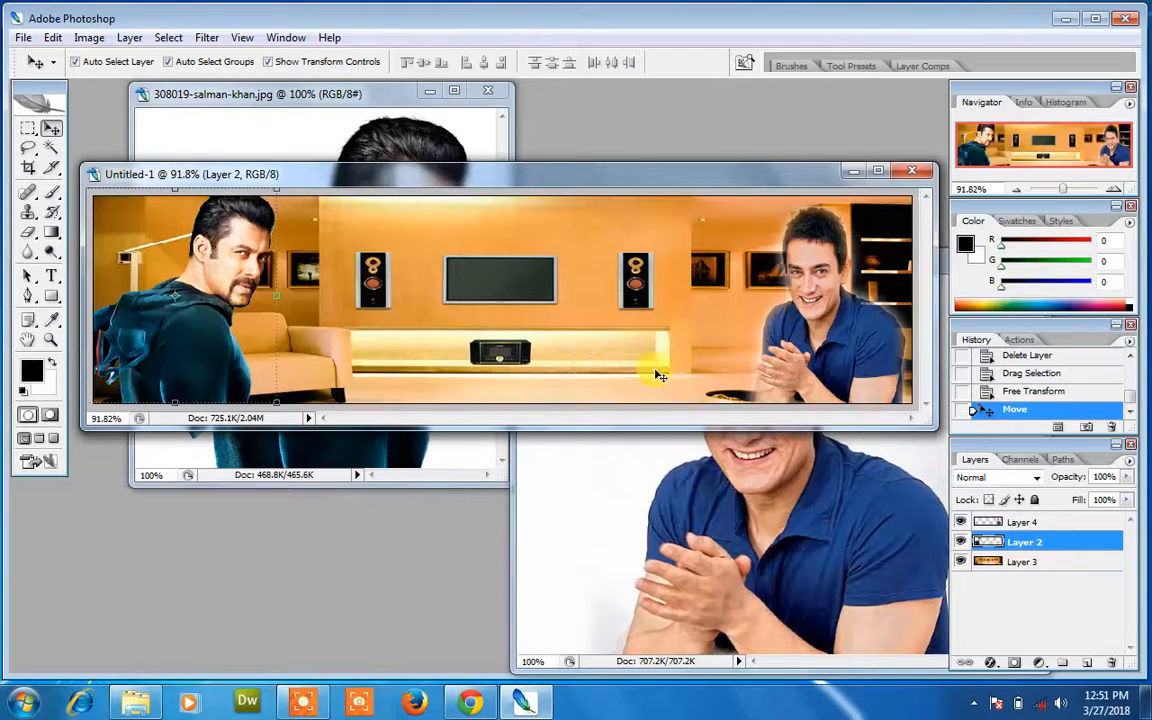
- Widen the blue-shirted man's cutout to 111.8% with Free Transform, keeping its height at 100%
{"action": "left_click", "coordinate": [797, 357]}
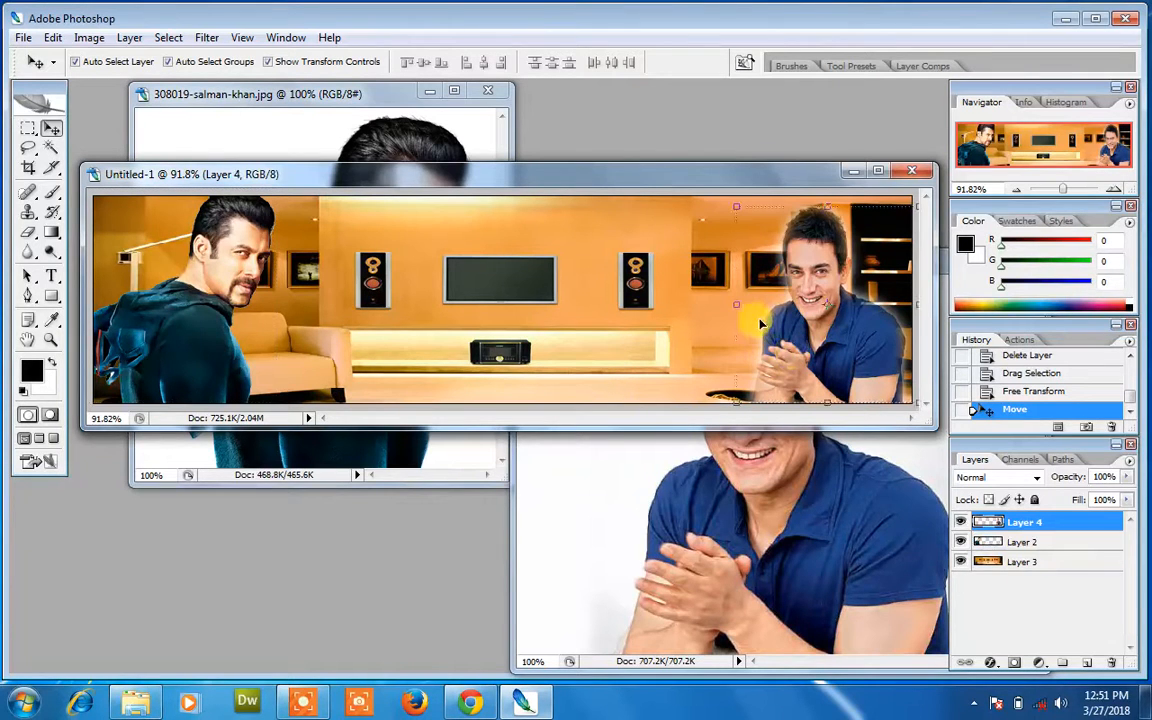
{"action": "key", "text": "ctrl+t"}
{"action": "left_click_drag", "start_coordinate": [727, 301], "coordinate": [715, 301]}
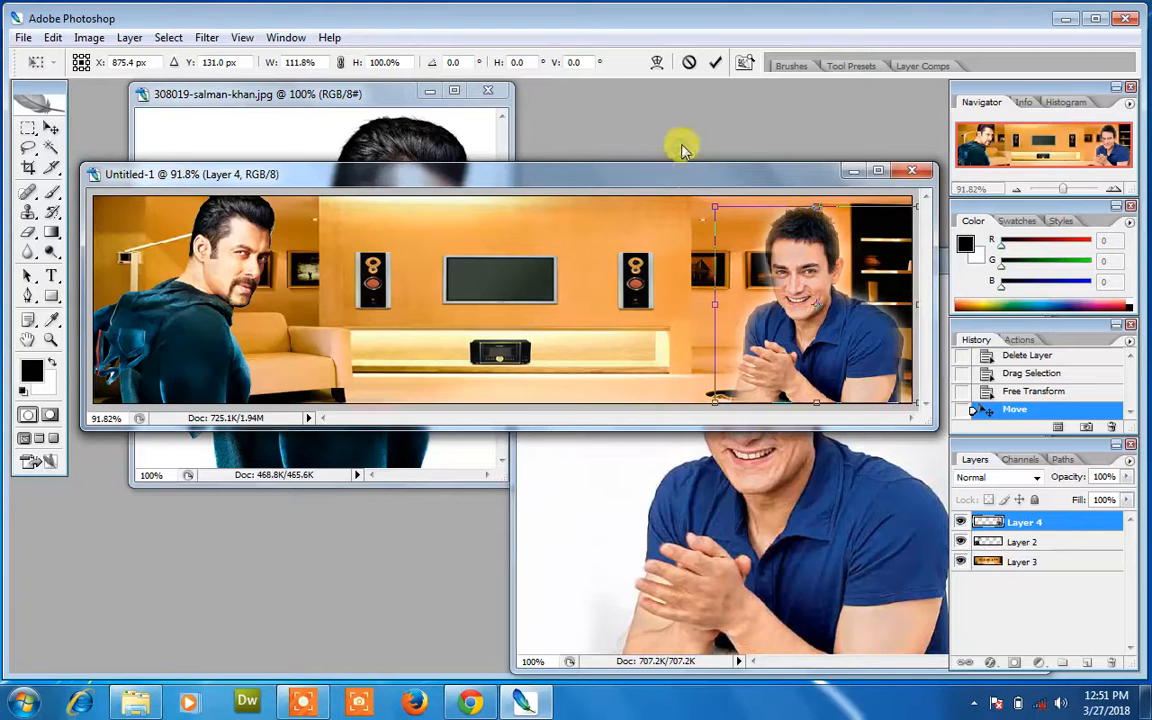
{"action": "left_click", "coordinate": [715, 63]}
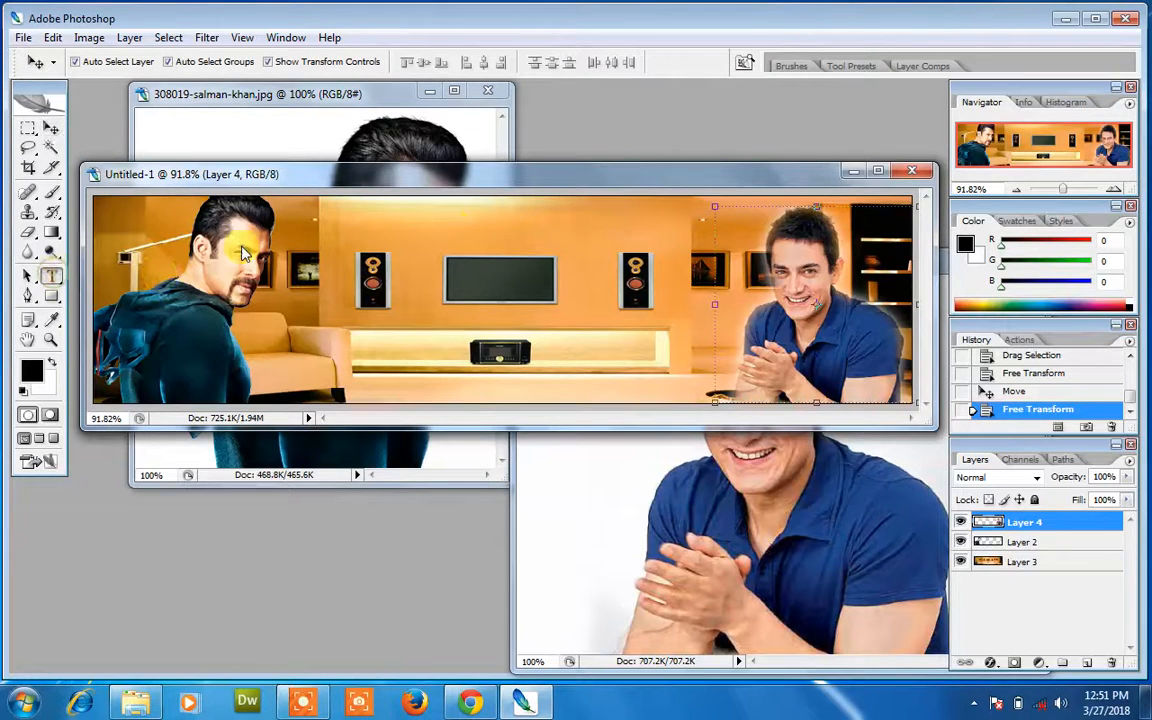
- Add the text "Bollywood Actor" in black 12 pt Times New Roman between the two men
{"action": "left_click", "coordinate": [51, 275]}
{"action": "left_click", "coordinate": [372, 290]}
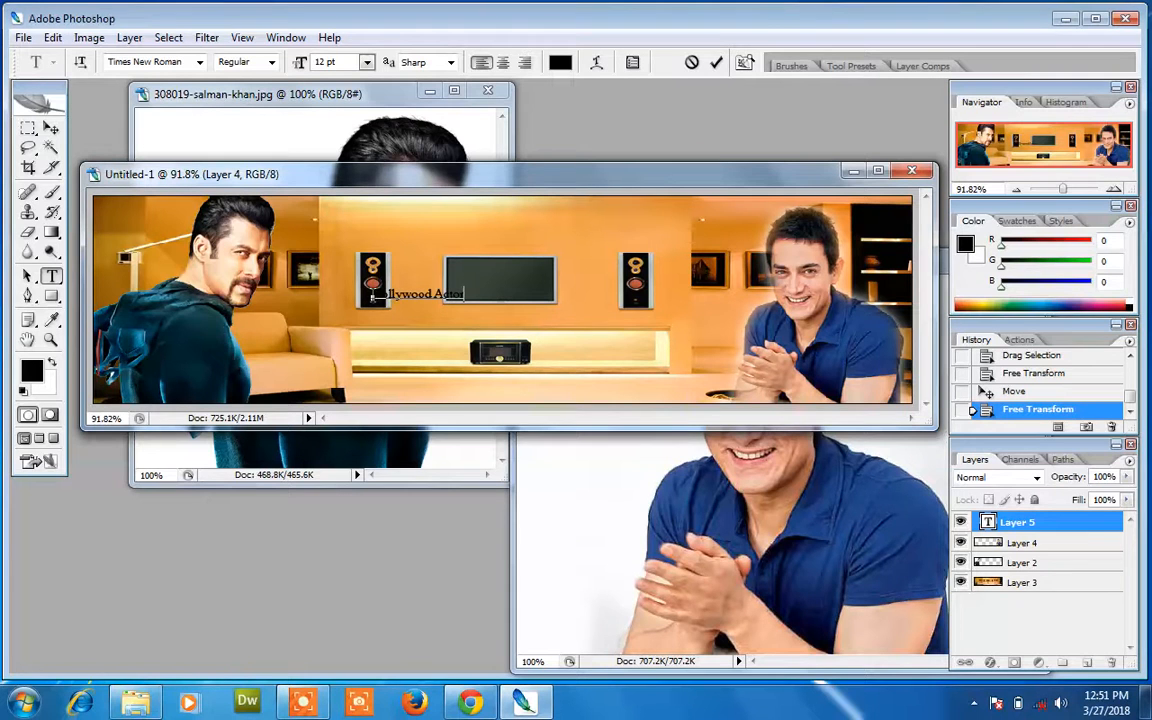
{"action": "left_click", "coordinate": [718, 64]}
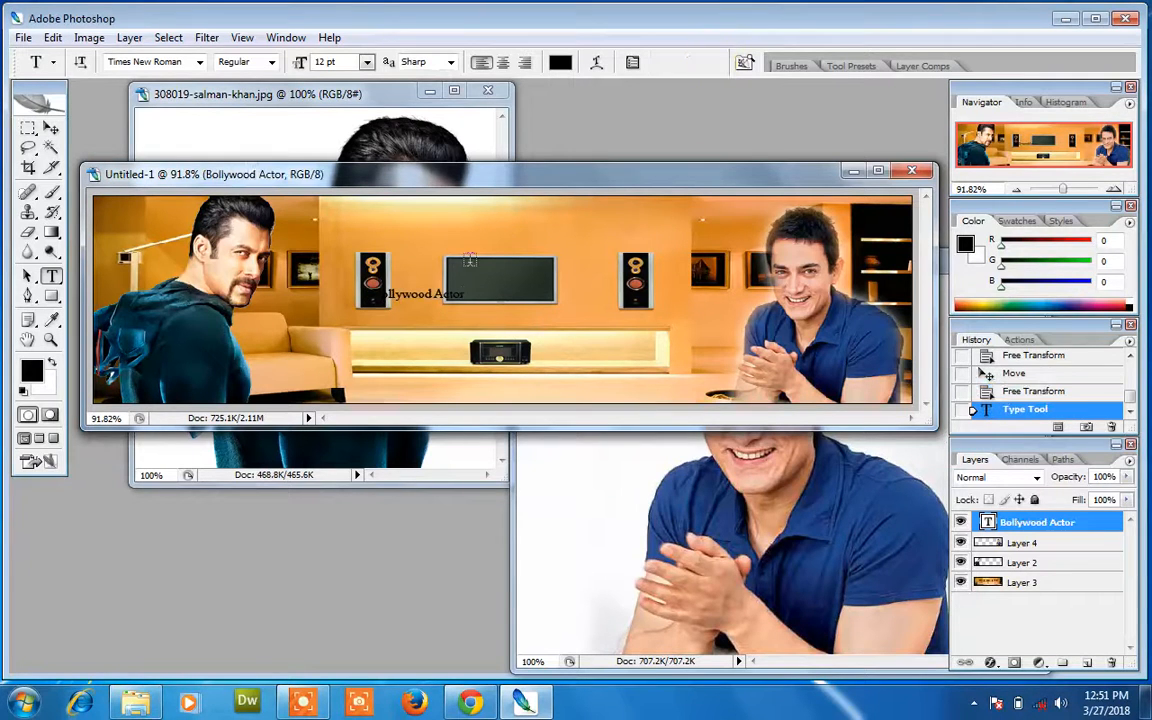
- Enlarge the "Bollywood Actor" title with Free Transform to 512.0% width and 595.6% height, spanning the space between the two men
{"action": "left_click", "coordinate": [51, 129]}
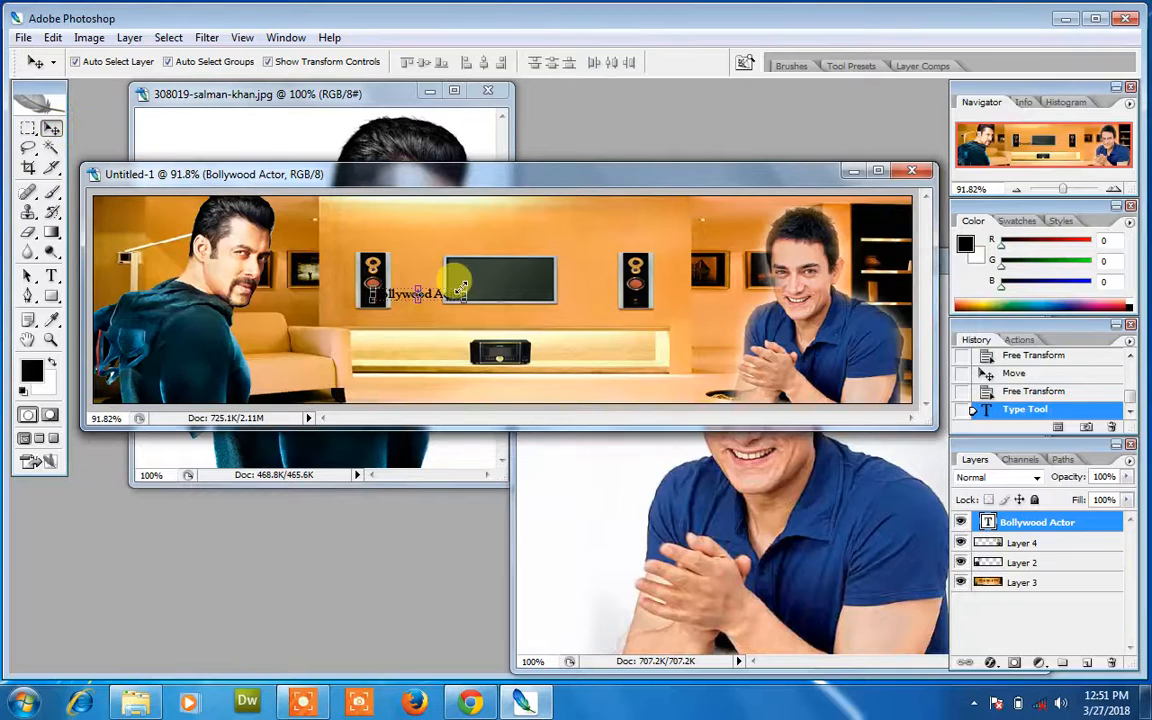
{"action": "key", "text": "ctrl+t"}
{"action": "left_click_drag", "start_coordinate": [467, 293], "coordinate": [624, 390]}
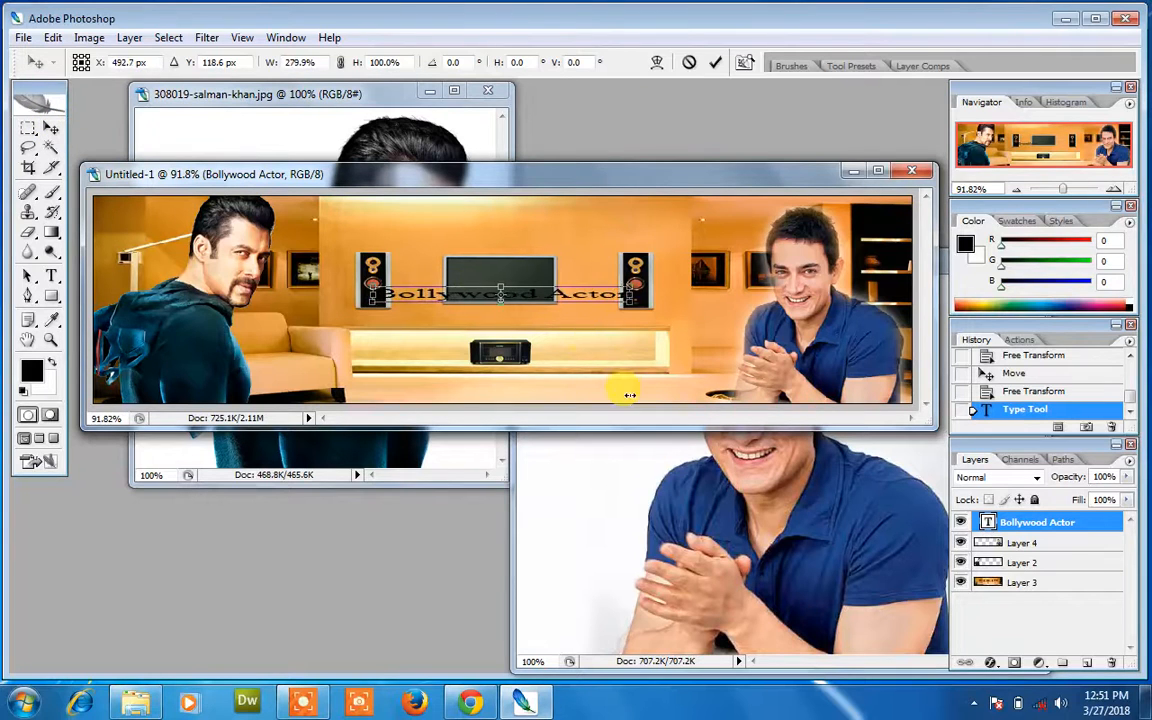
{"action": "left_click_drag", "start_coordinate": [507, 305], "coordinate": [503, 350]}
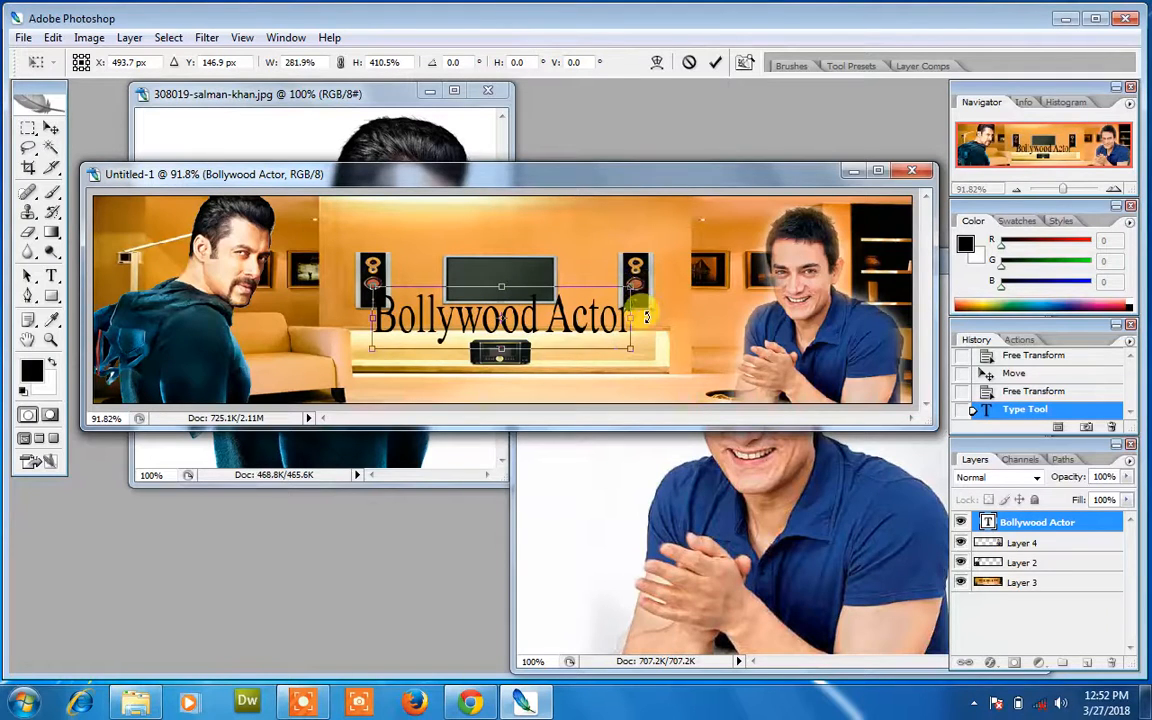
{"action": "left_click_drag", "start_coordinate": [631, 318], "coordinate": [744, 318]}
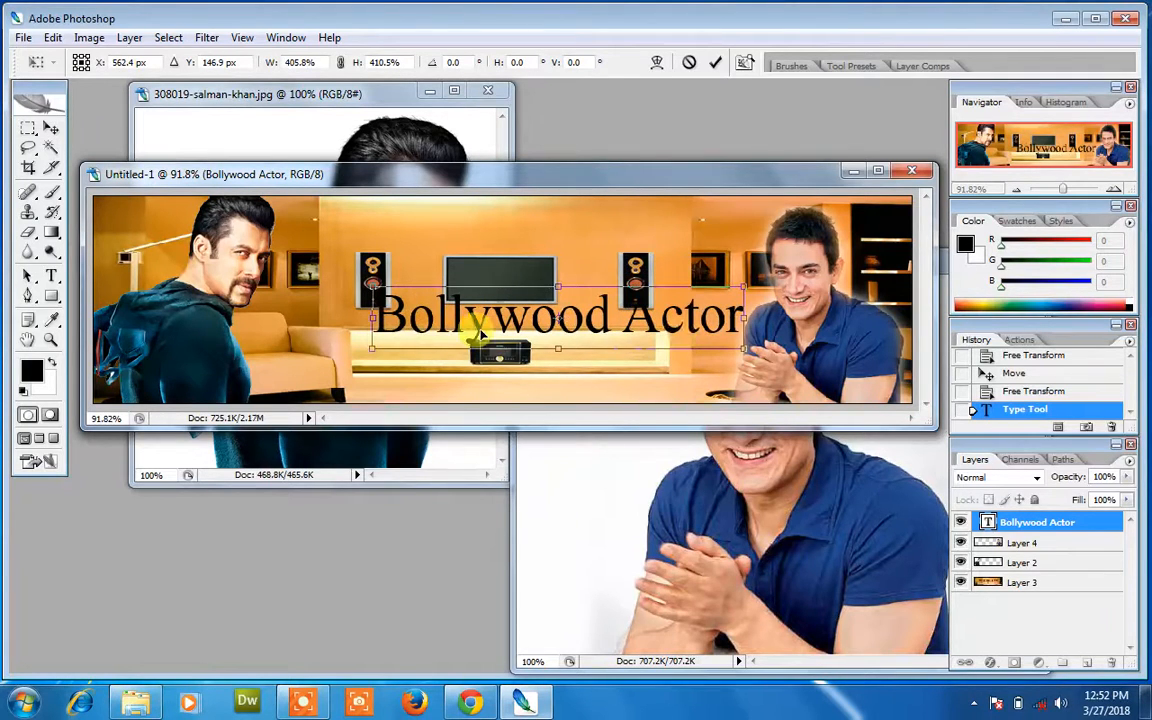
{"action": "left_click_drag", "start_coordinate": [372, 316], "coordinate": [275, 304]}
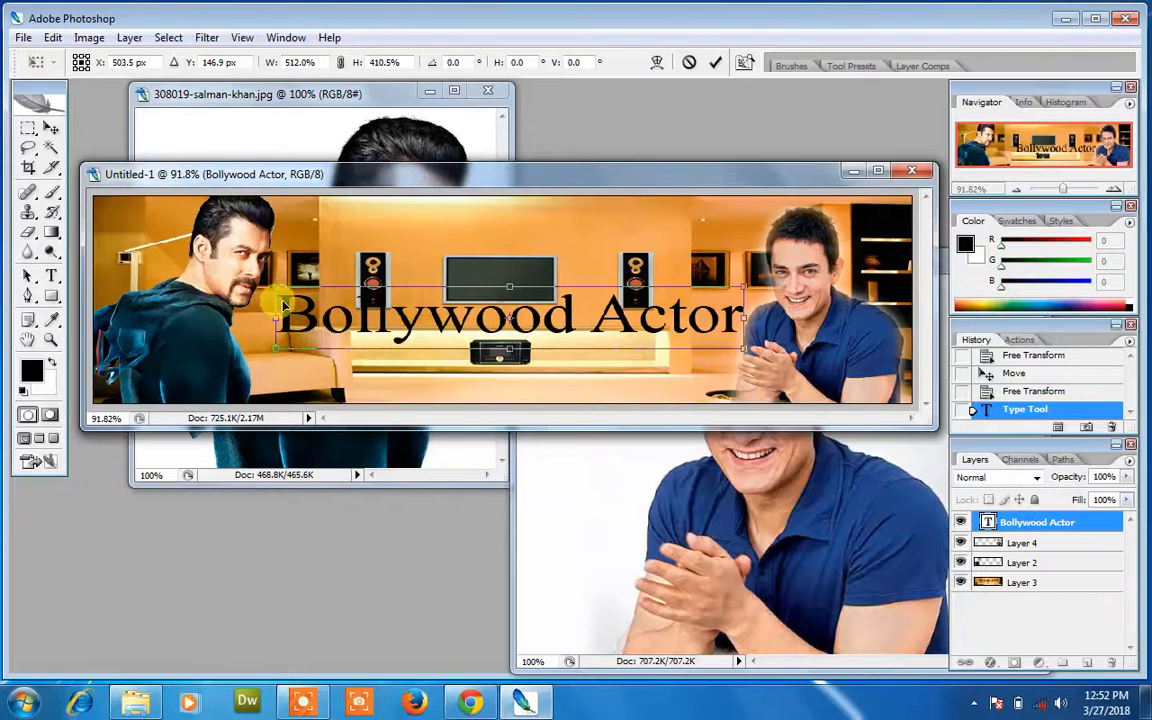
{"action": "left_click_drag", "start_coordinate": [509, 287], "coordinate": [509, 258]}
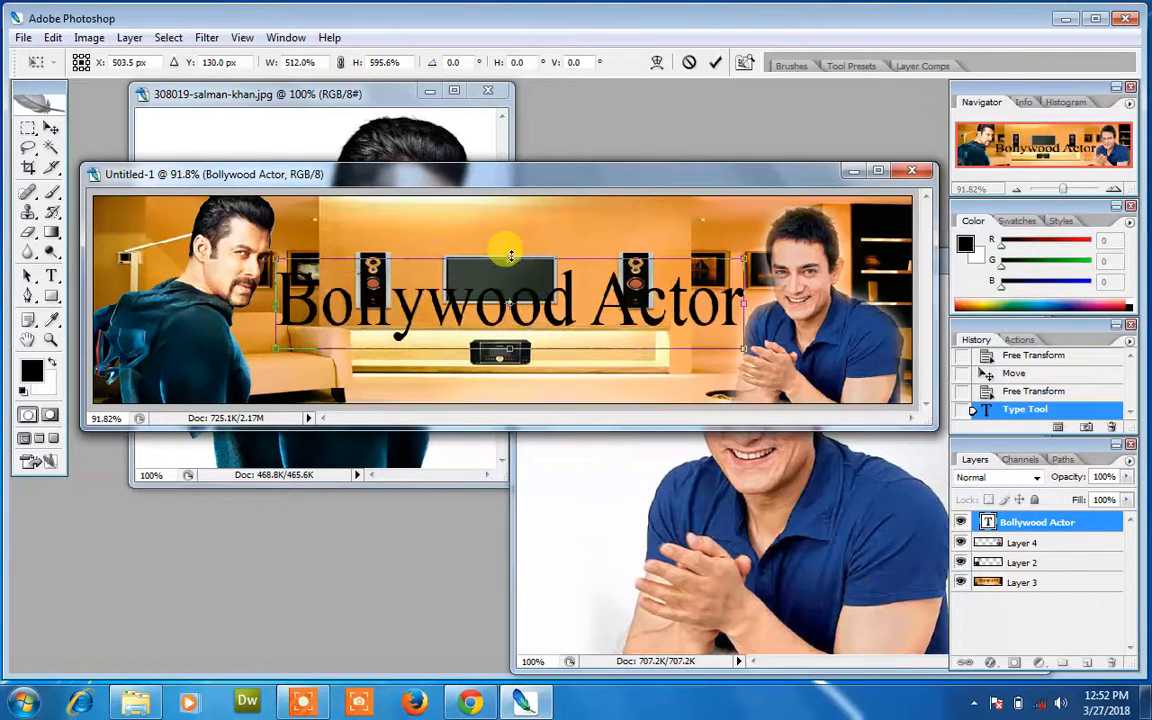
{"action": "left_click", "coordinate": [716, 66]}
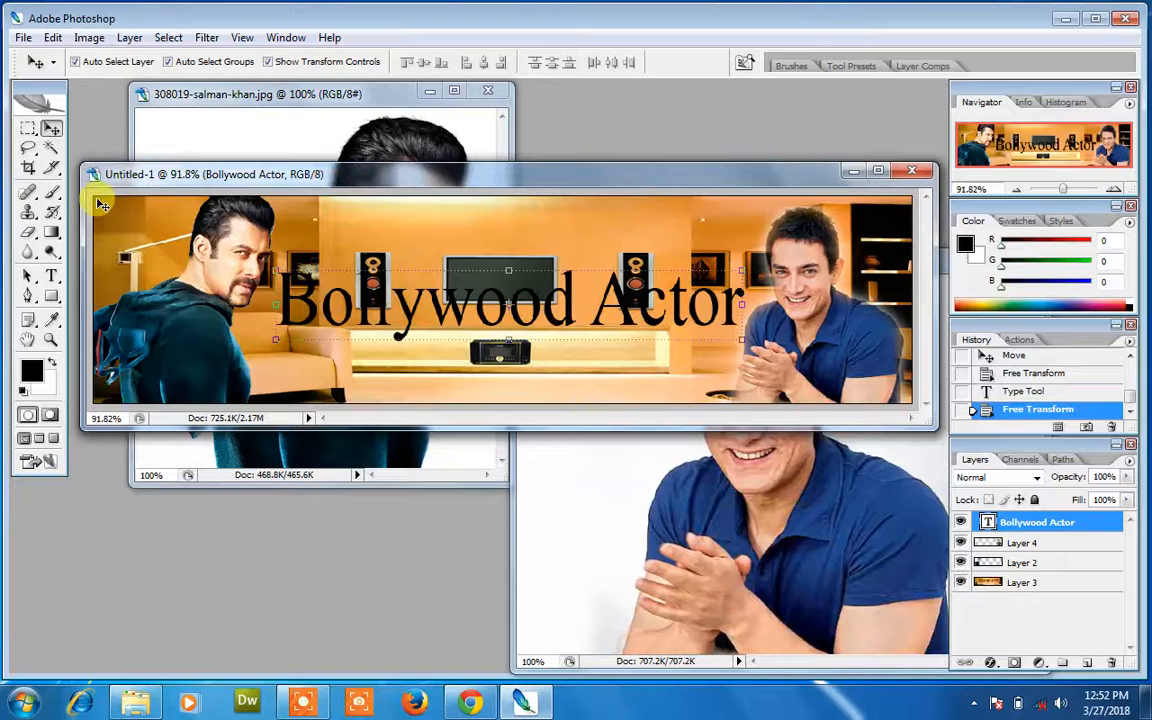
- Recolor the "Bollywood Actor" title white (ffffff) and move it up so it sits between the men's heads, near the banner's upper edge
{"action": "left_click", "coordinate": [52, 278]}
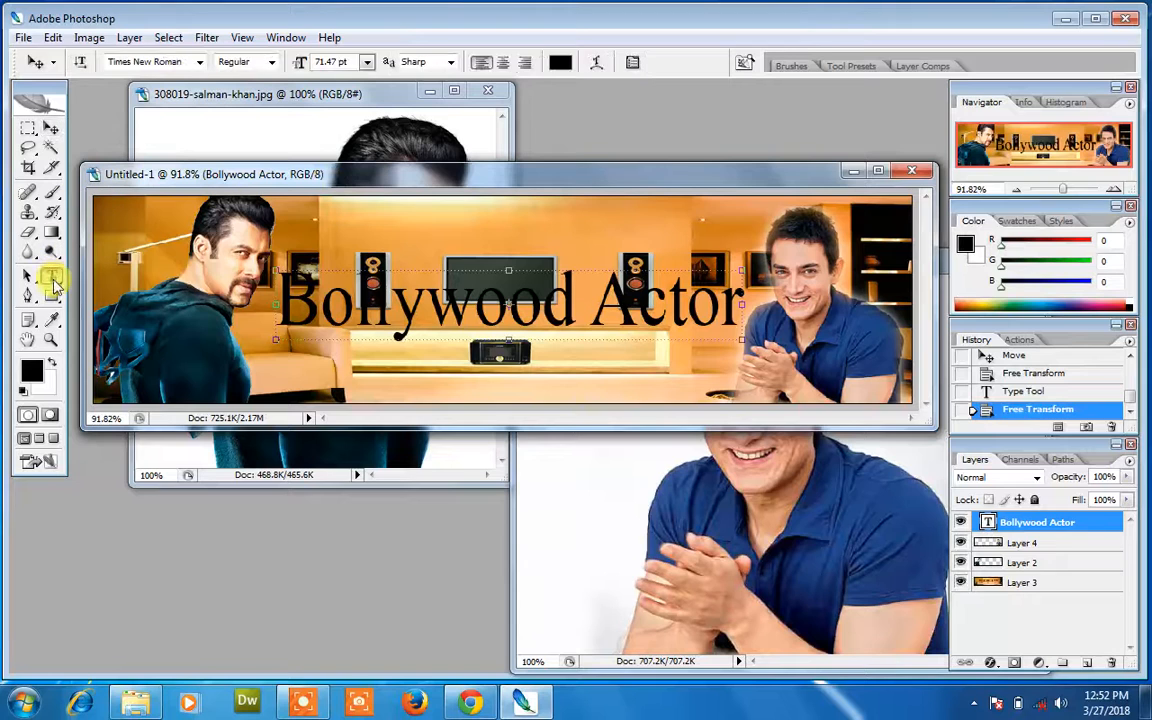
{"action": "triple_click", "coordinate": [412, 290]}
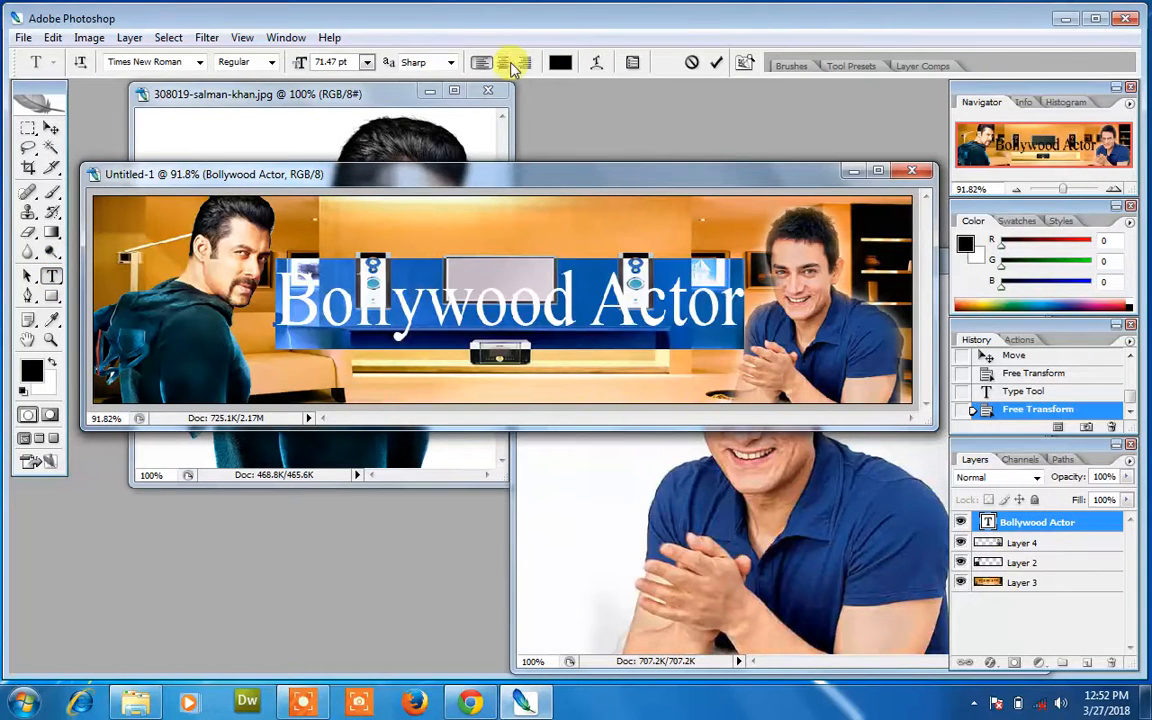
{"action": "left_click", "coordinate": [559, 64]}
{"action": "mouse_move", "coordinate": [548, 257]}
{"action": "left_mouse_down"}
{"action": "mouse_move", "coordinate": [527, 226]}
{"action": "mouse_move", "coordinate": [470, 193]}
{"action": "mouse_move", "coordinate": [303, 165]}
{"action": "left_mouse_up"}
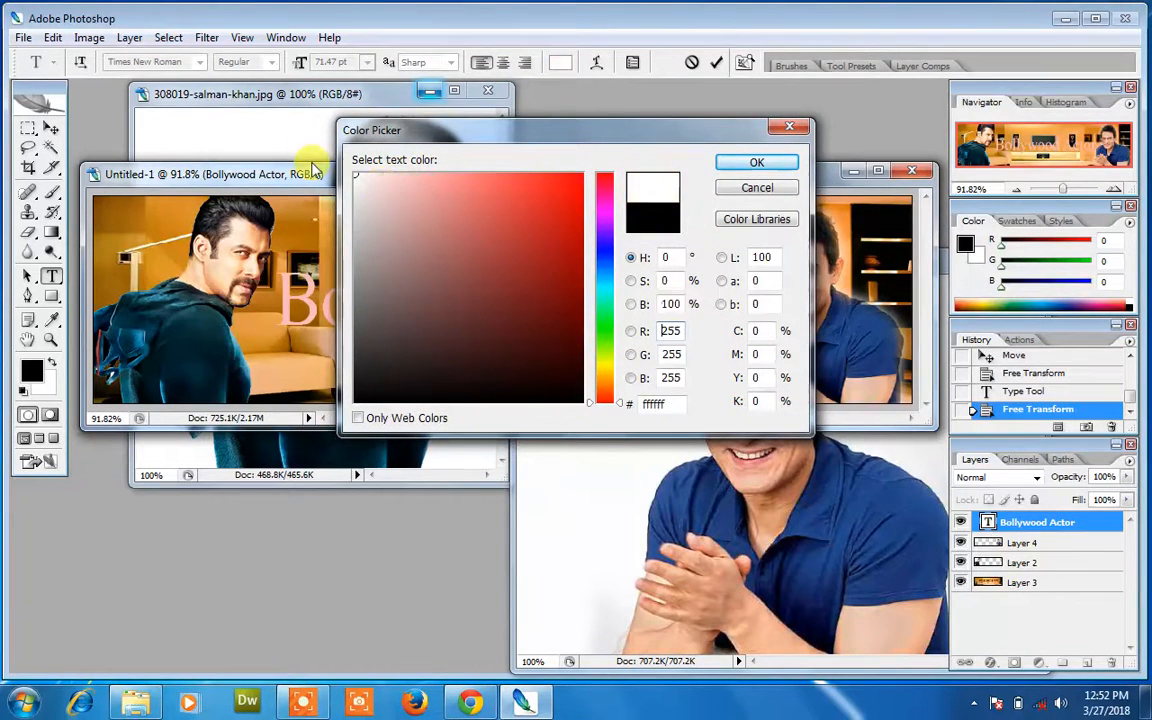
{"action": "left_click", "coordinate": [757, 162]}
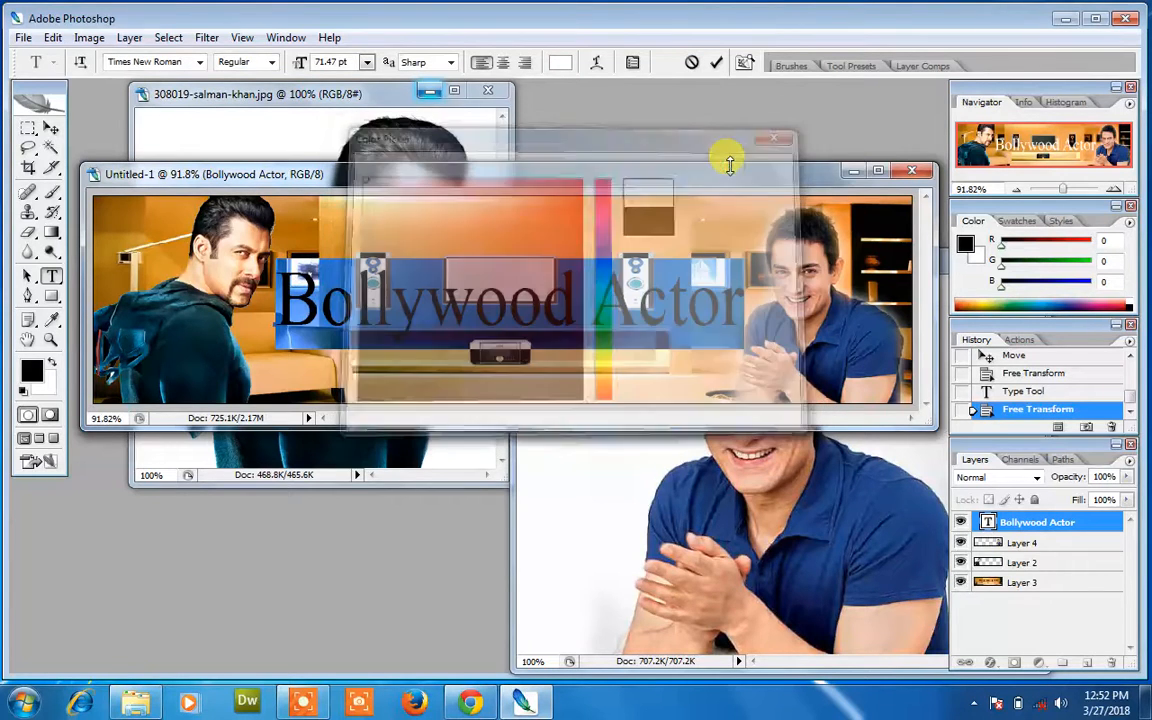
{"action": "left_click", "coordinate": [719, 63]}
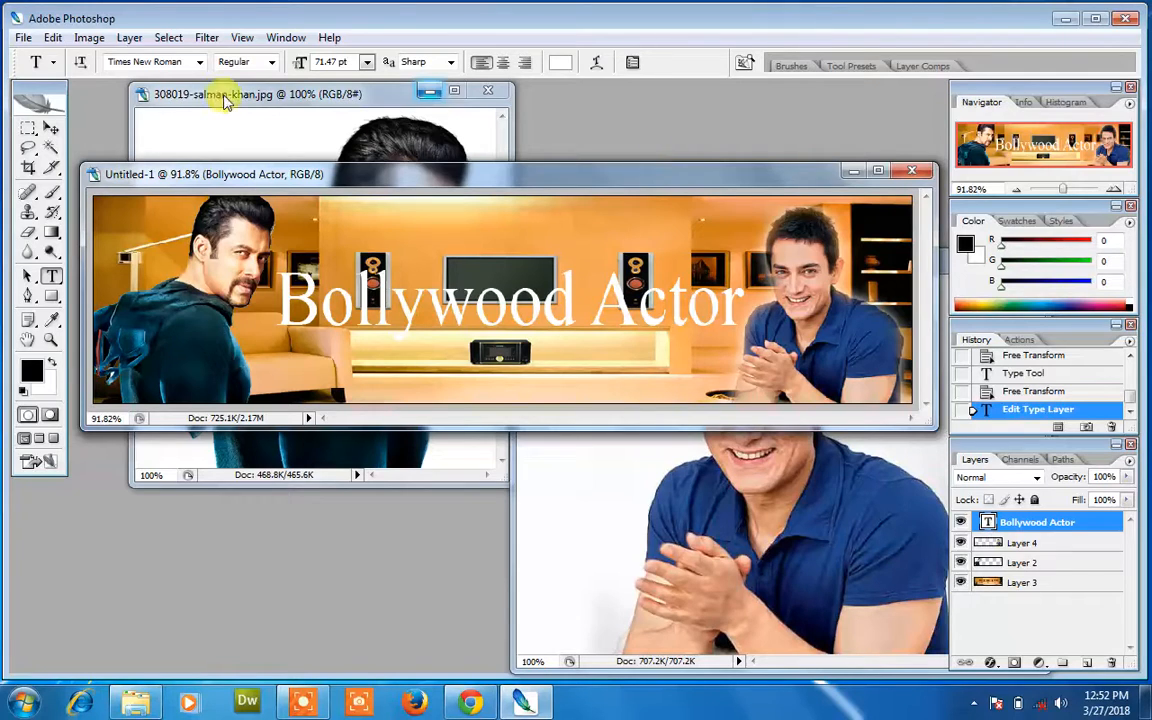
{"action": "left_click", "coordinate": [51, 128]}
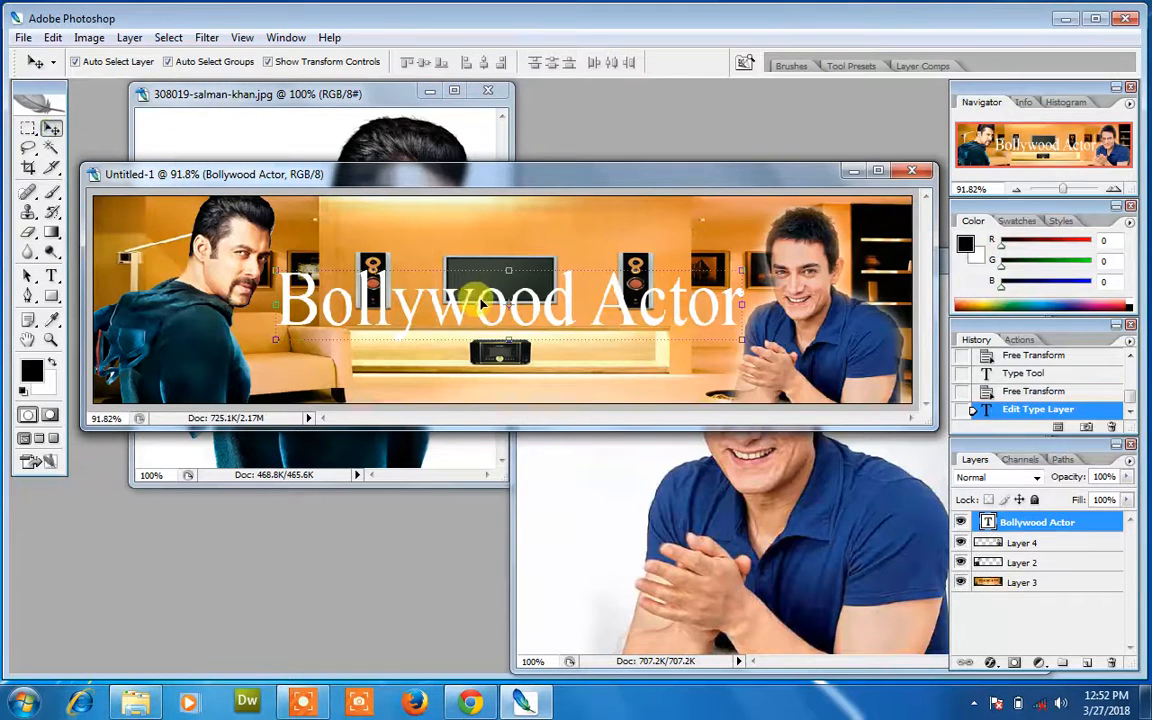
{"action": "left_click_drag", "start_coordinate": [471, 277], "coordinate": [491, 256]}
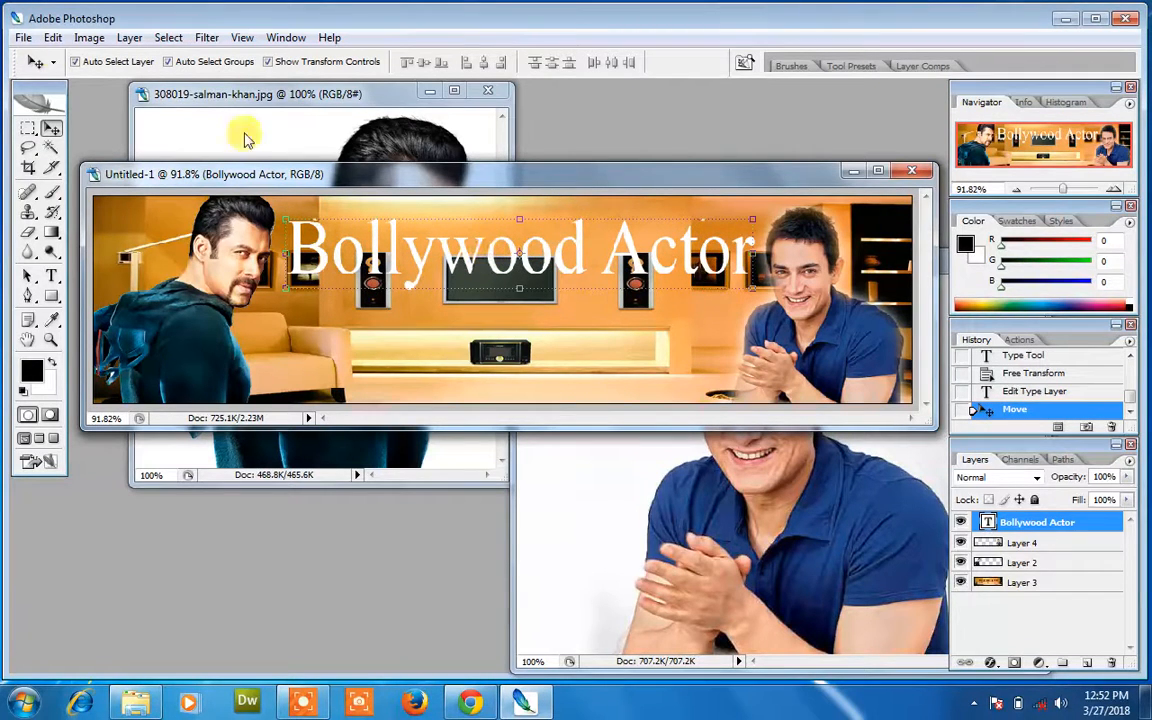
- Save the layered document to the Desktop as "banner" in Photoshop PSD format, accepting the format options
{"action": "left_click", "coordinate": [23, 39]}
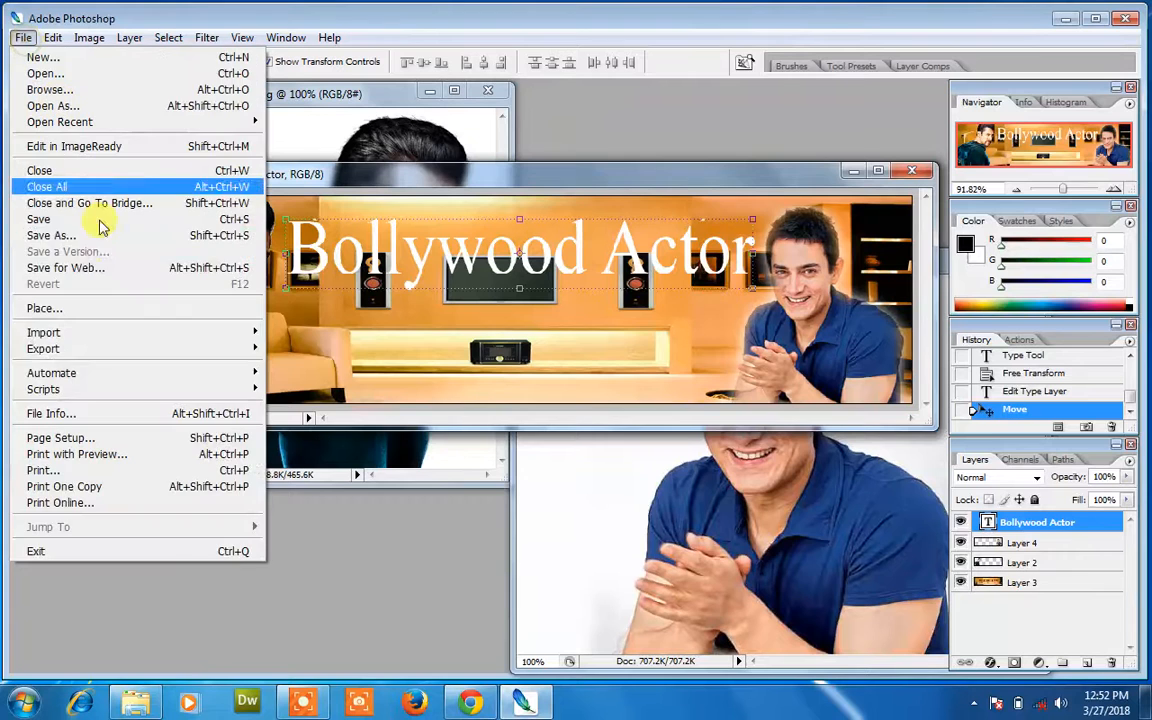
{"action": "left_click", "coordinate": [113, 238]}
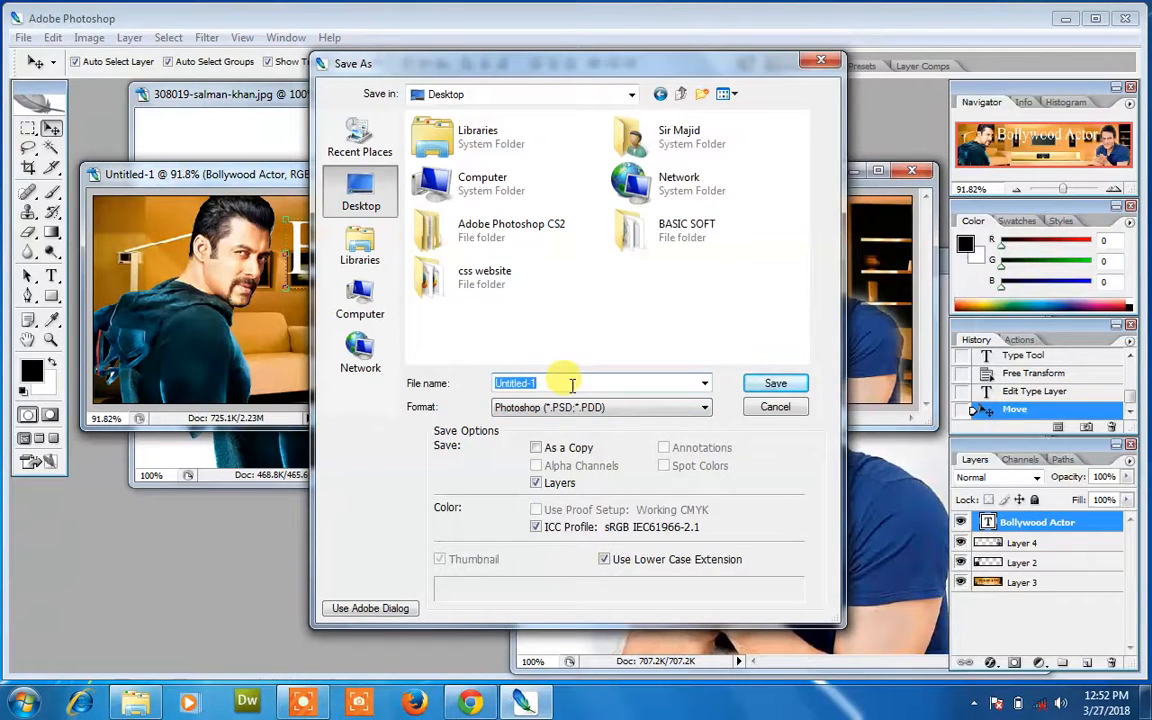
{"action": "type", "text": "banner"}
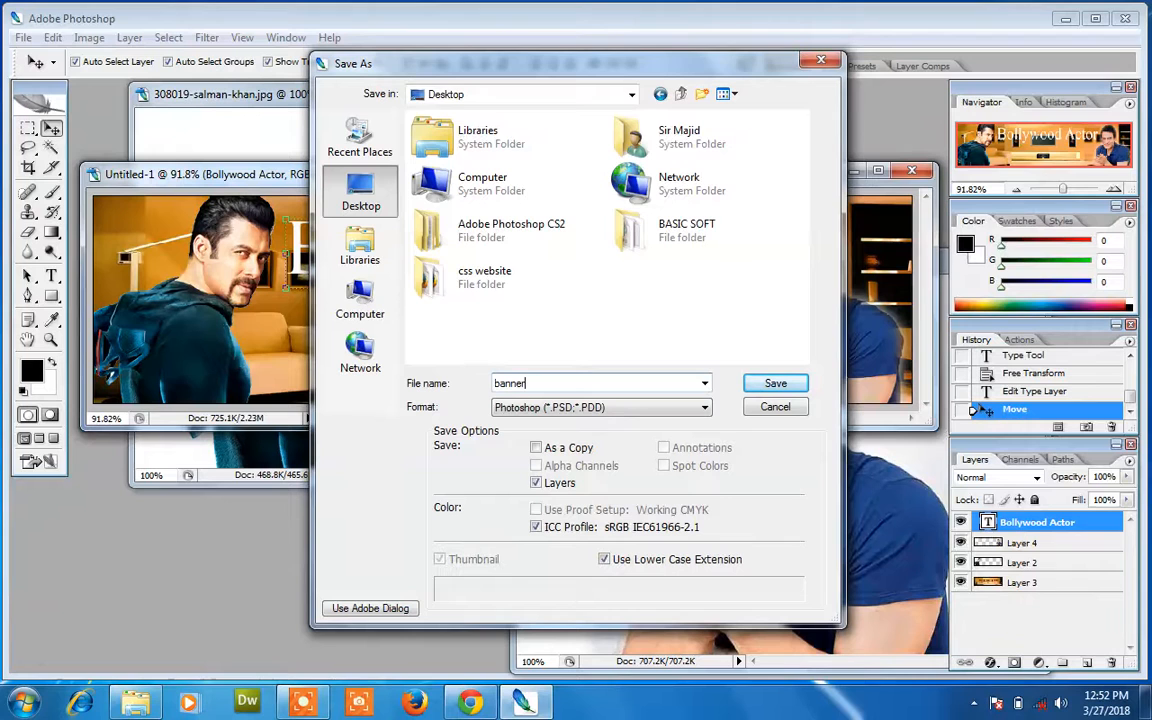
{"action": "left_click", "coordinate": [752, 383]}
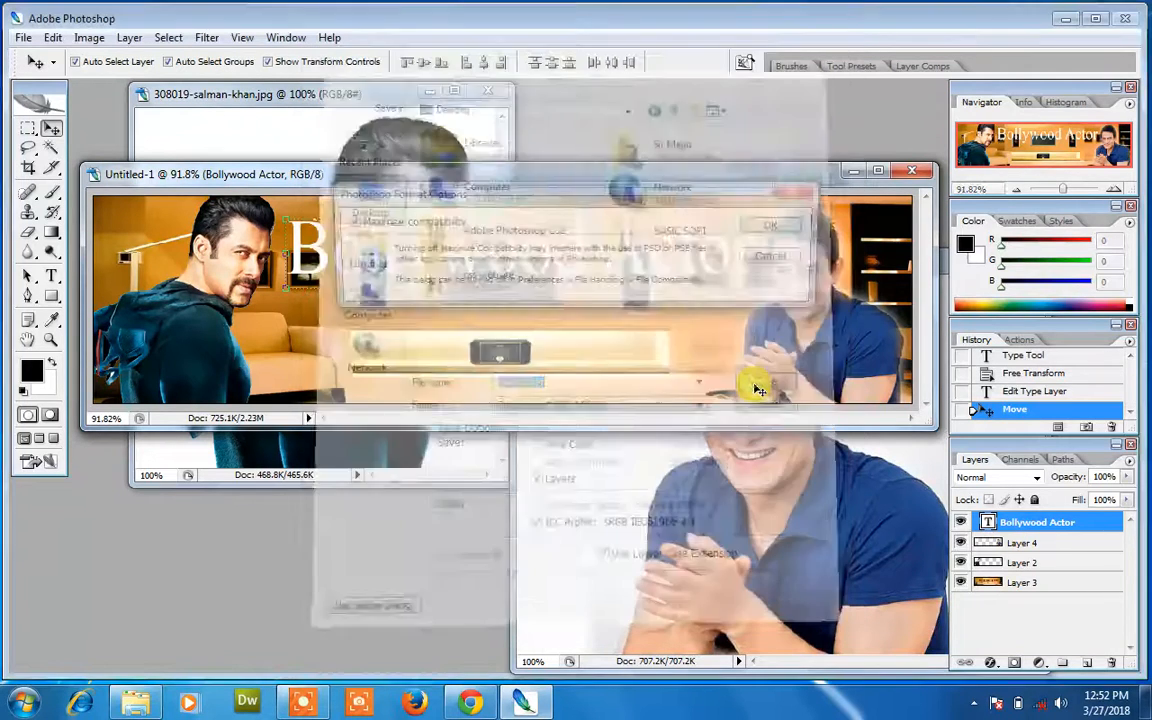
{"action": "left_click", "coordinate": [766, 226]}
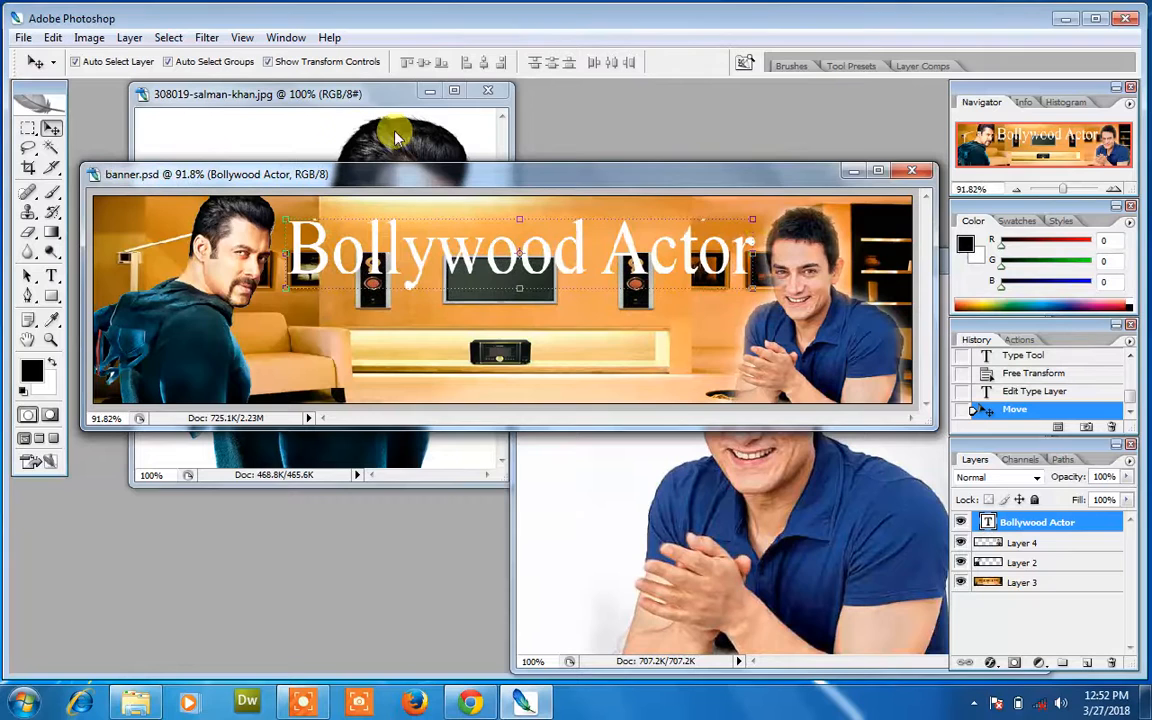
- Save a JPEG copy named "banner" to the Desktop at quality 8 (High) with the Baseline ("Standard") format option
{"action": "left_click", "coordinate": [23, 37]}
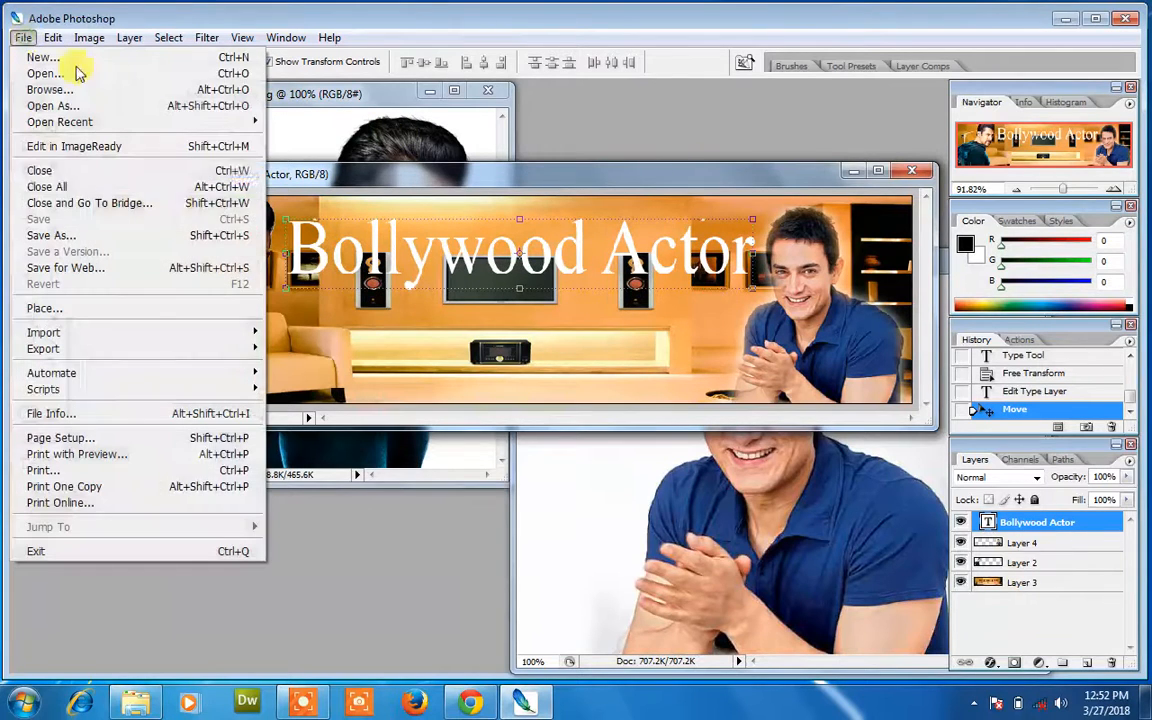
{"action": "left_click", "coordinate": [178, 243]}
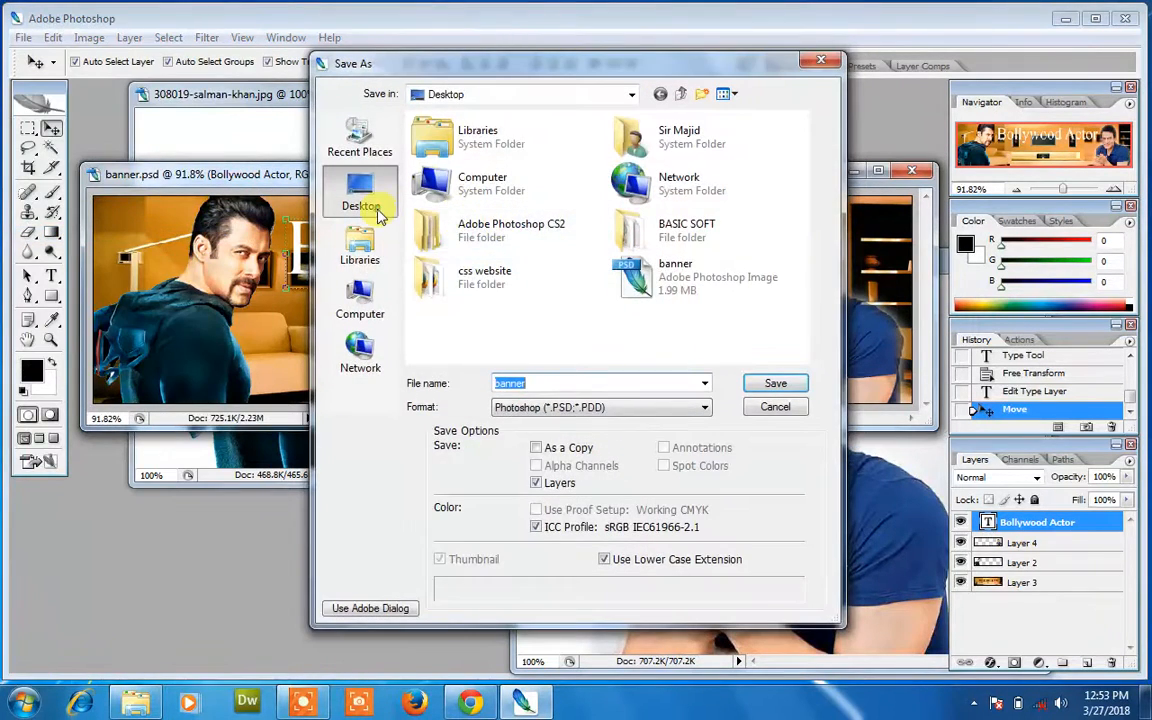
{"action": "left_click", "coordinate": [555, 407]}
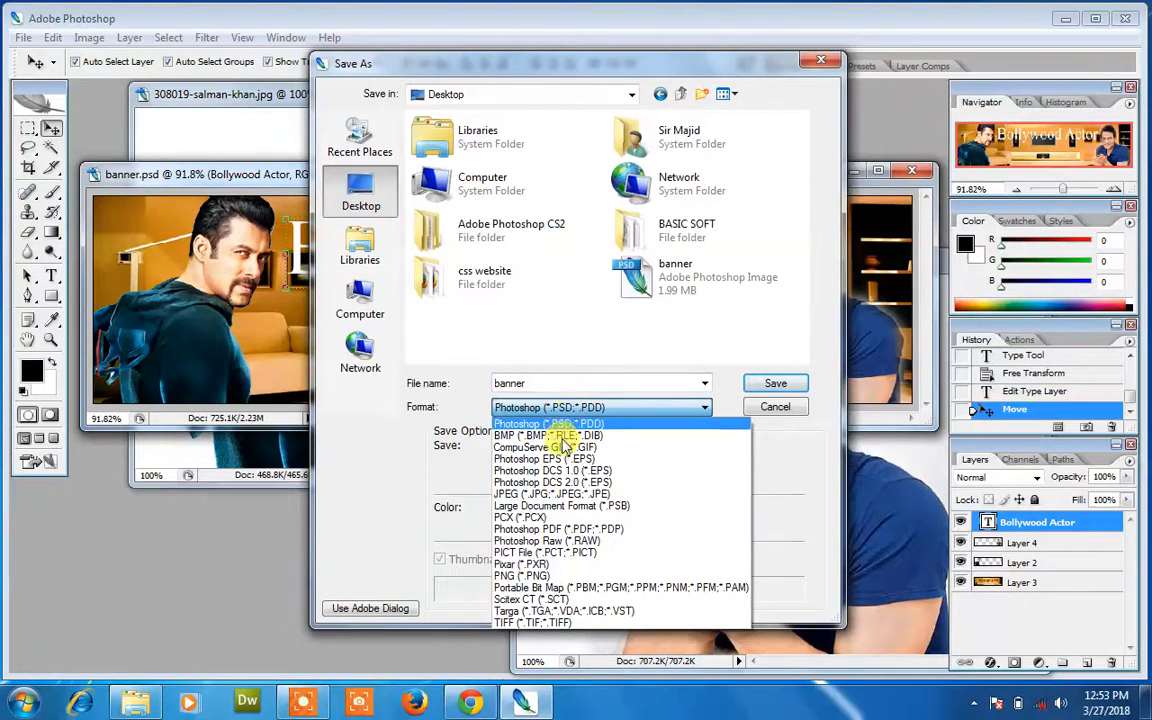
{"action": "left_click", "coordinate": [553, 493]}
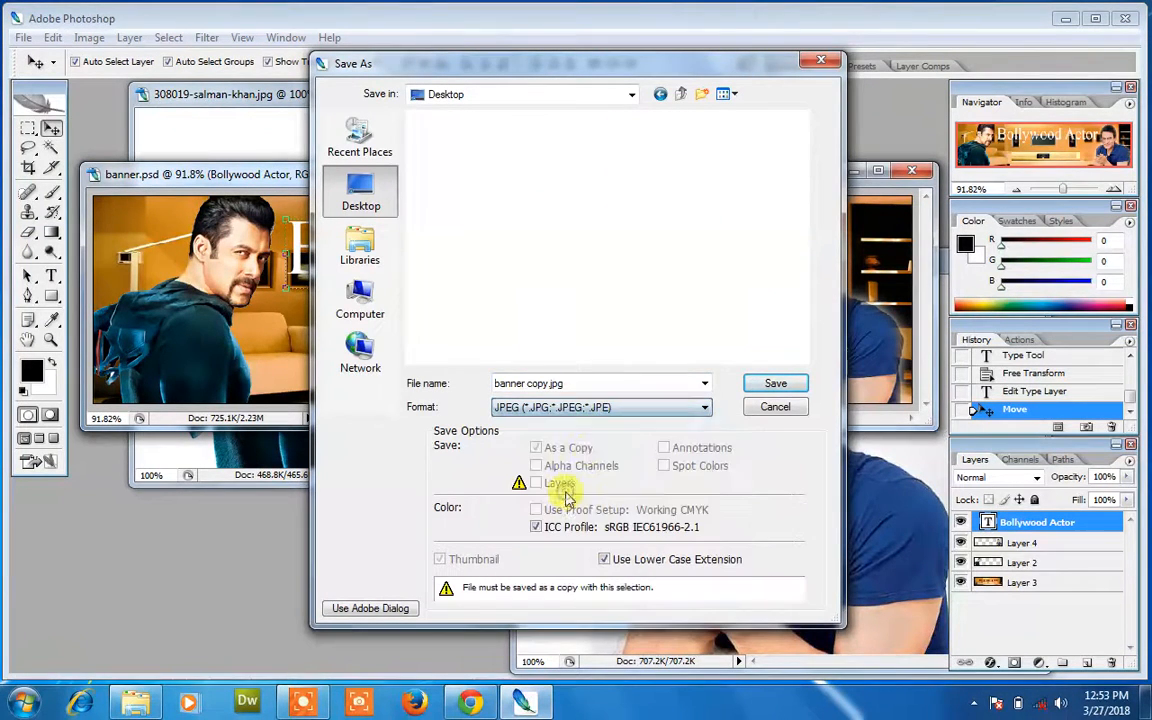
{"action": "left_click", "coordinate": [613, 381]}
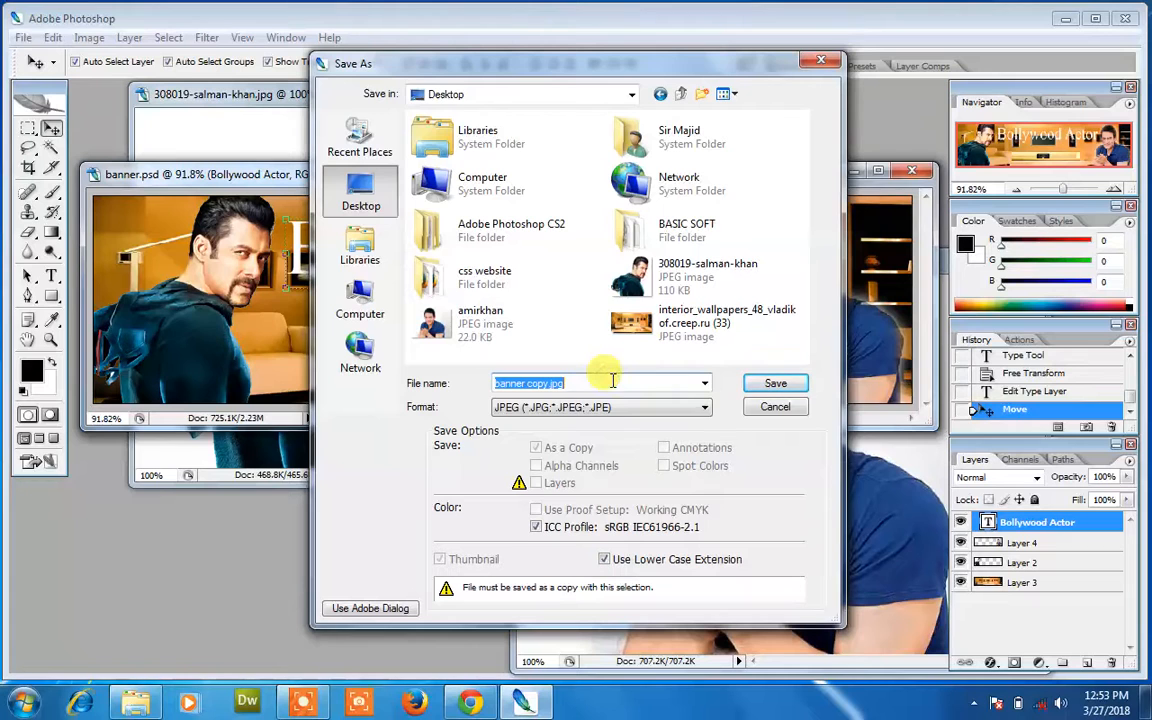
{"action": "type", "text": "banner"}
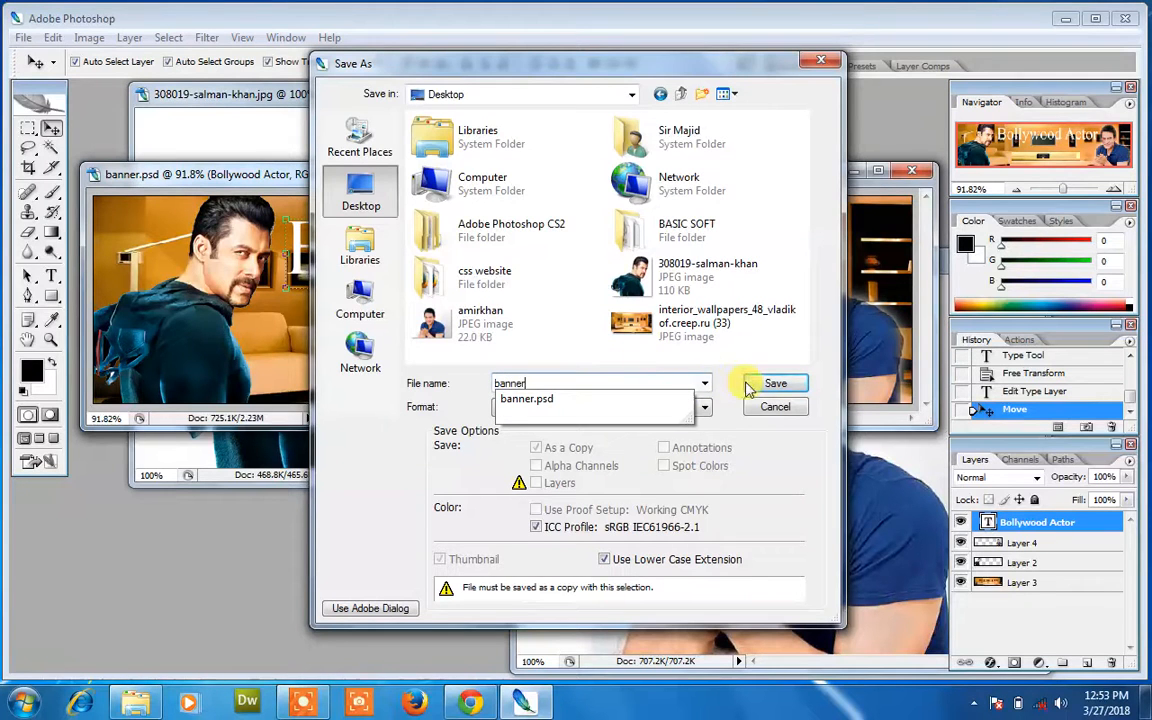
{"action": "left_click", "coordinate": [748, 383]}
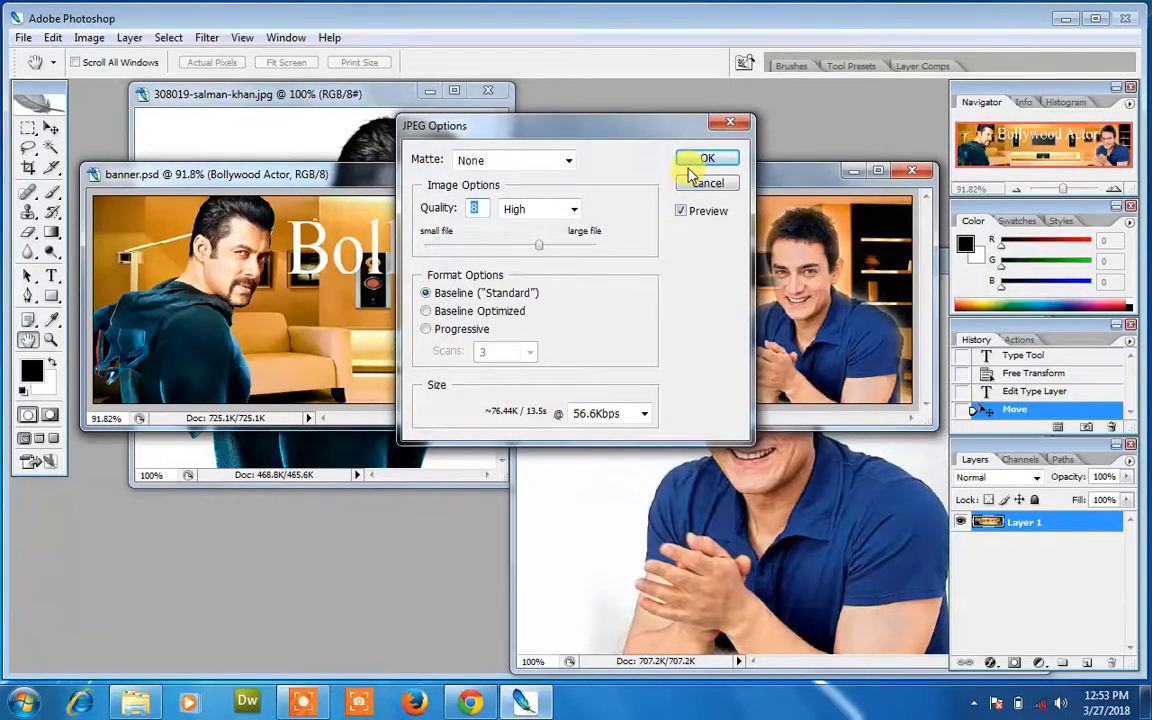
{"action": "left_click", "coordinate": [700, 160]}
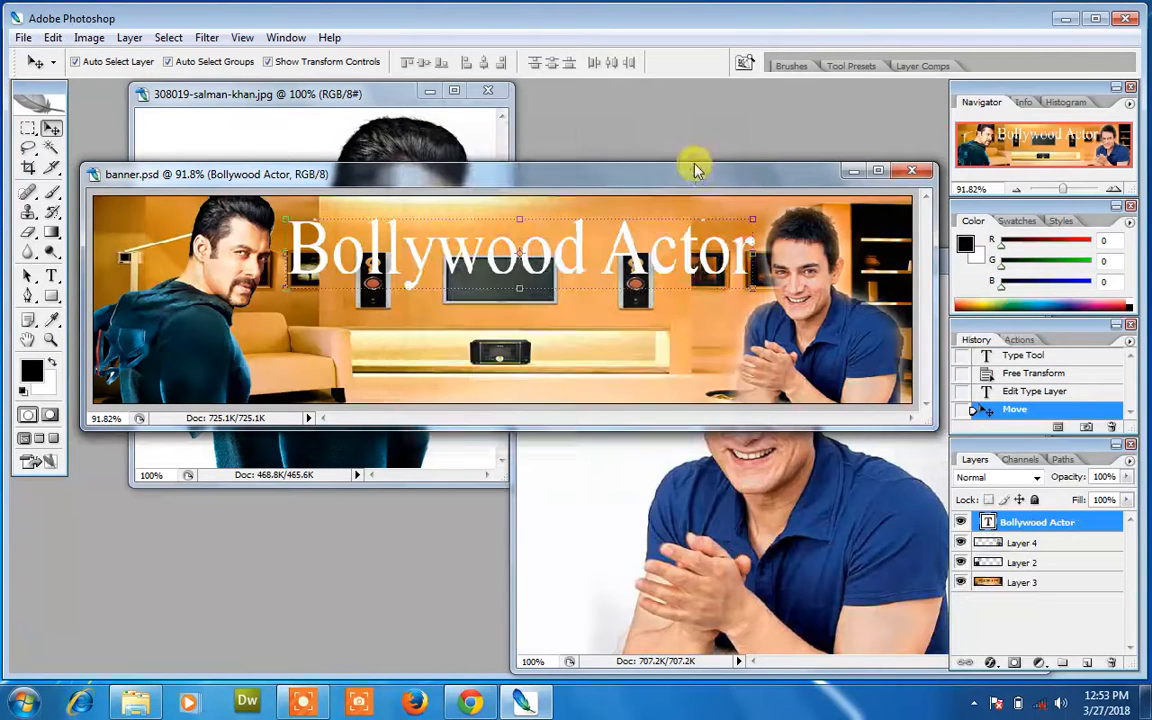
- Check the exported banner JPEG from the desktop in a maximized Windows Photo Viewer, close it and return to Photoshop
{"action": "left_click", "coordinate": [1064, 22]}
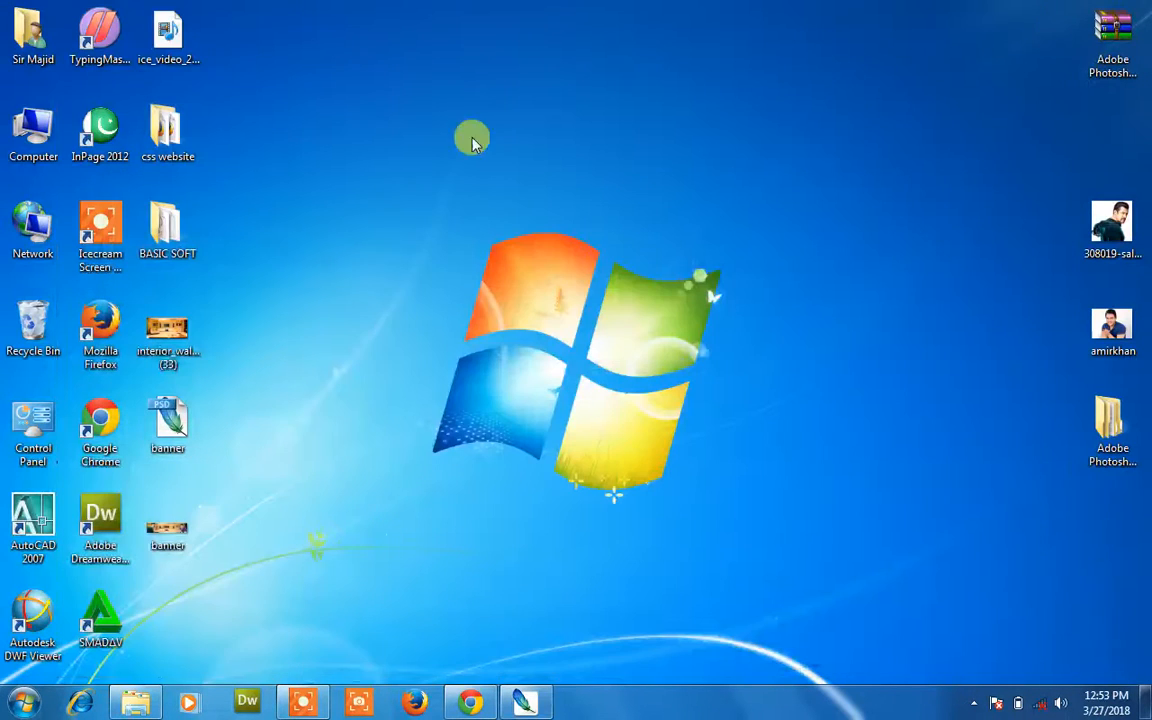
{"action": "double_click", "coordinate": [181, 531]}
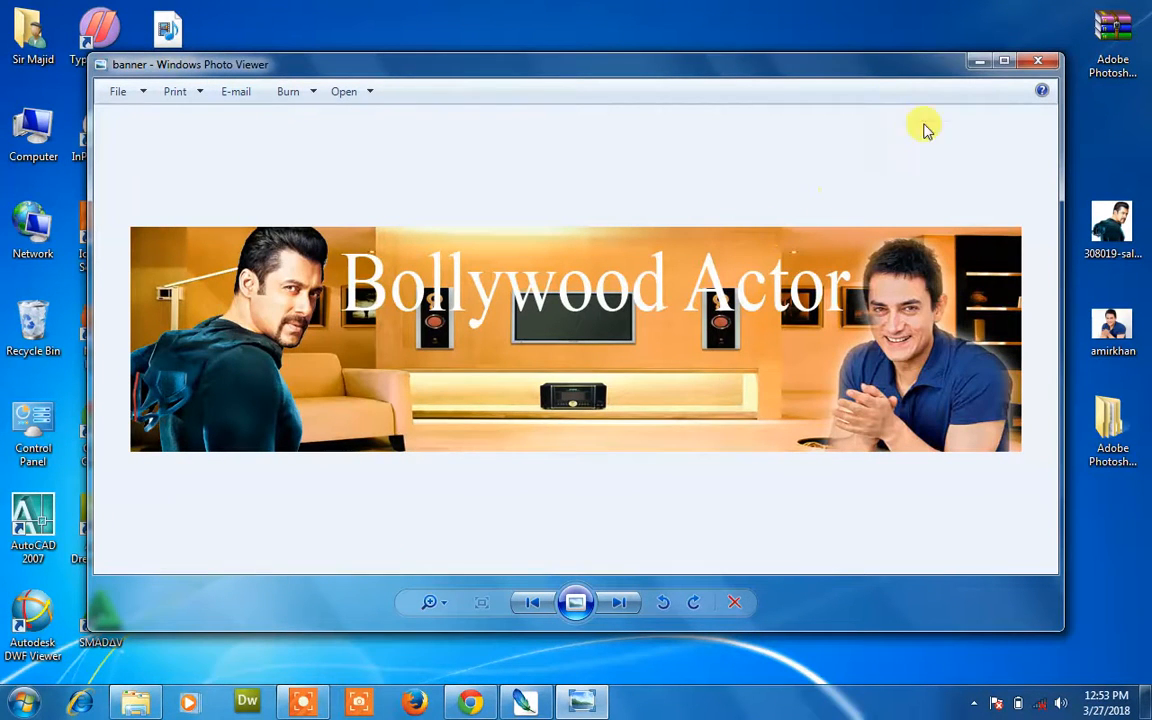
{"action": "left_click", "coordinate": [1004, 63]}
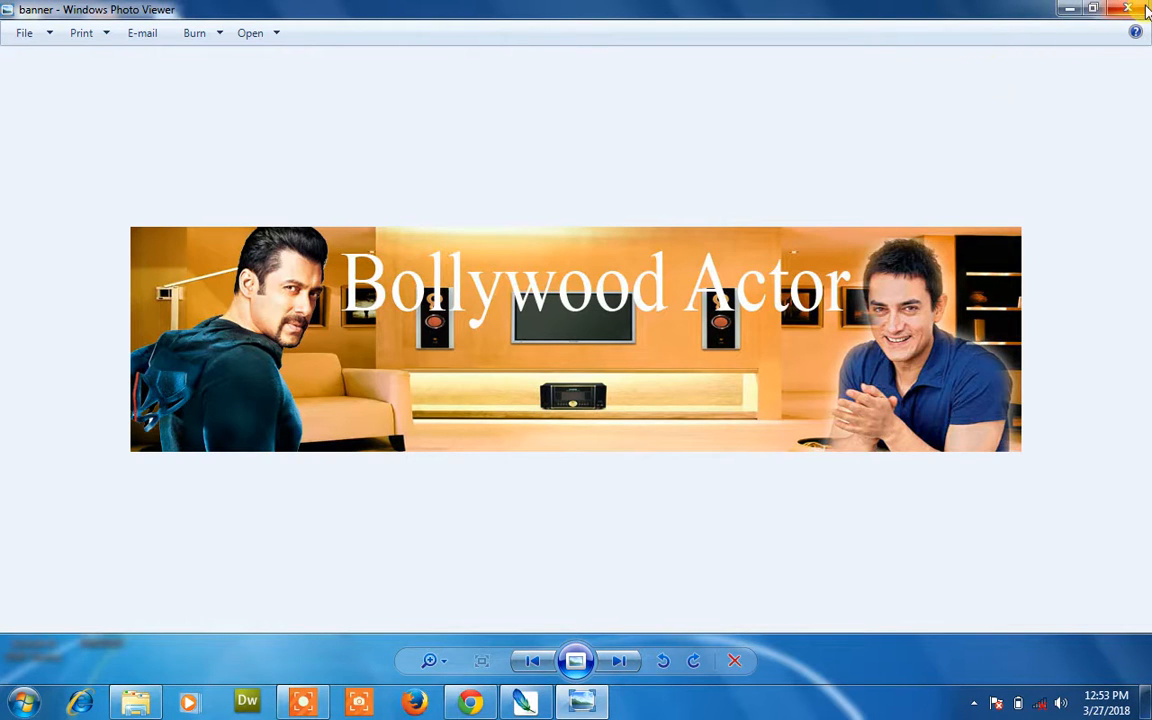
{"action": "left_click", "coordinate": [1143, 7]}
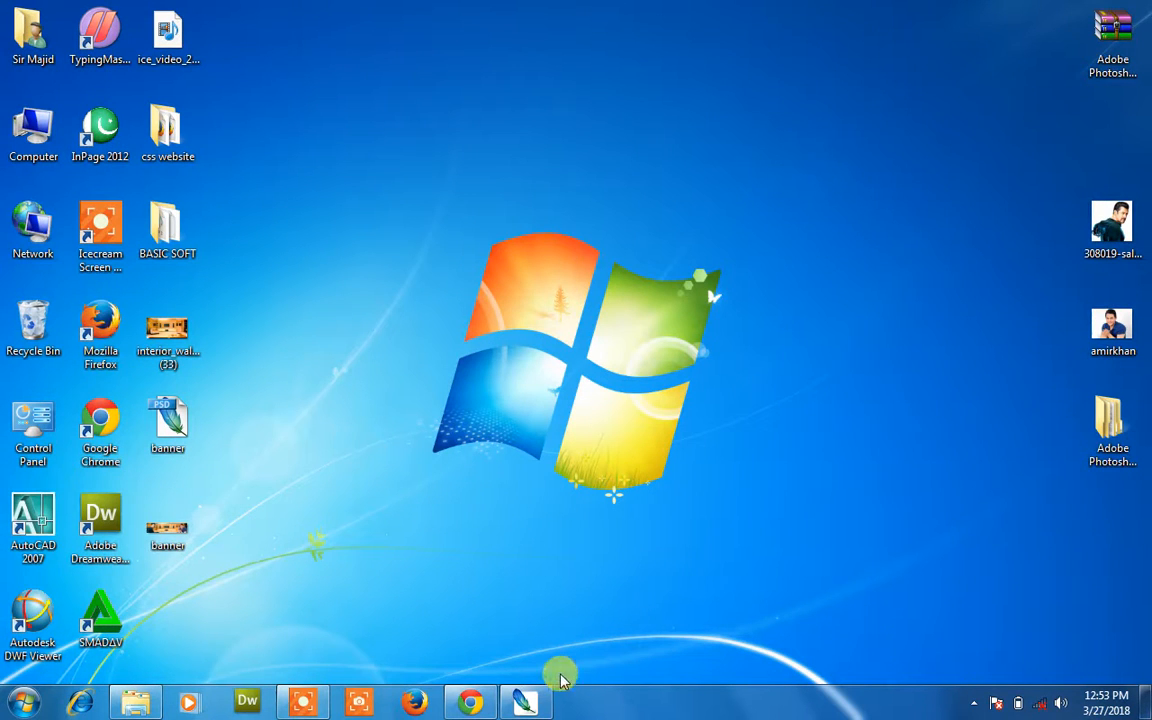
{"action": "left_click", "coordinate": [524, 700]}
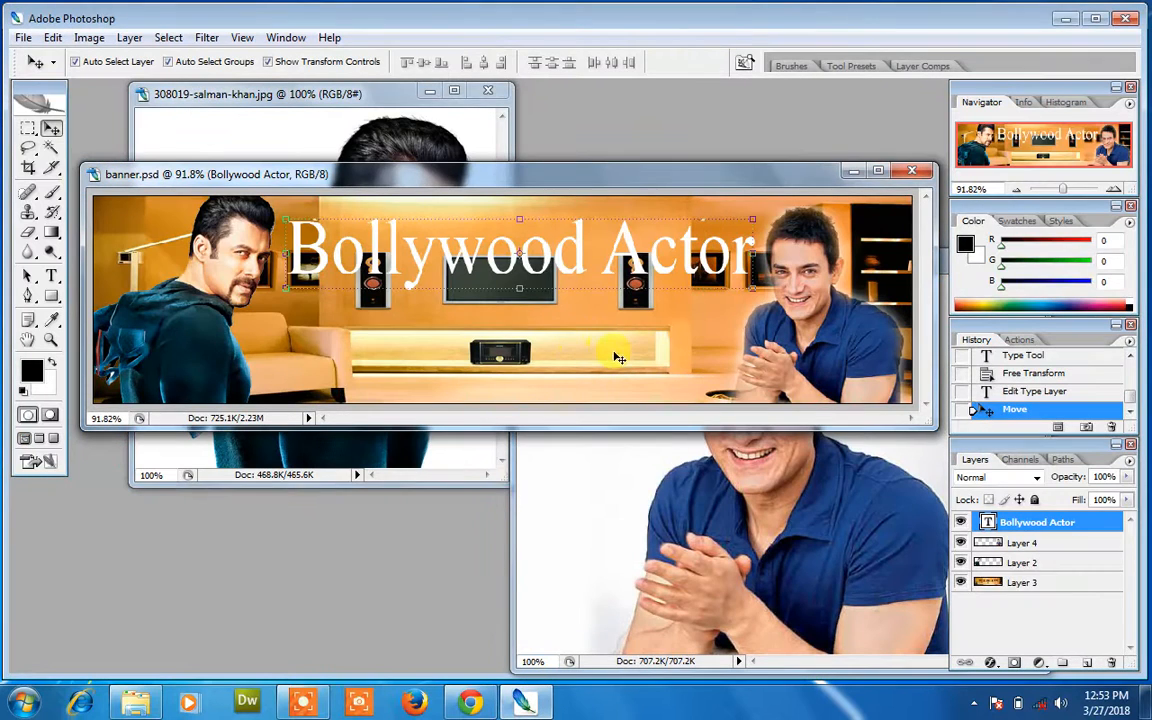
- Reduce the opacity of the interior wallpaper layer, Layer 3, to 73%
{"action": "left_click", "coordinate": [552, 318]}
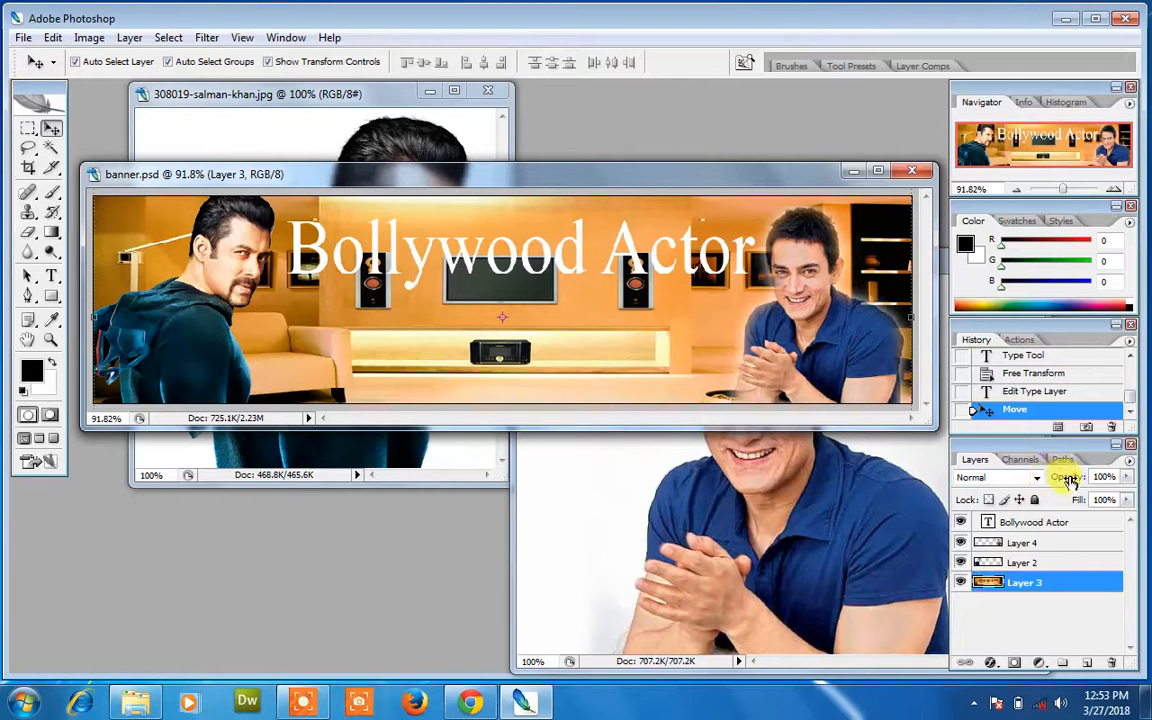
{"action": "left_click", "coordinate": [1125, 477]}
{"action": "left_click", "coordinate": [1077, 497]}
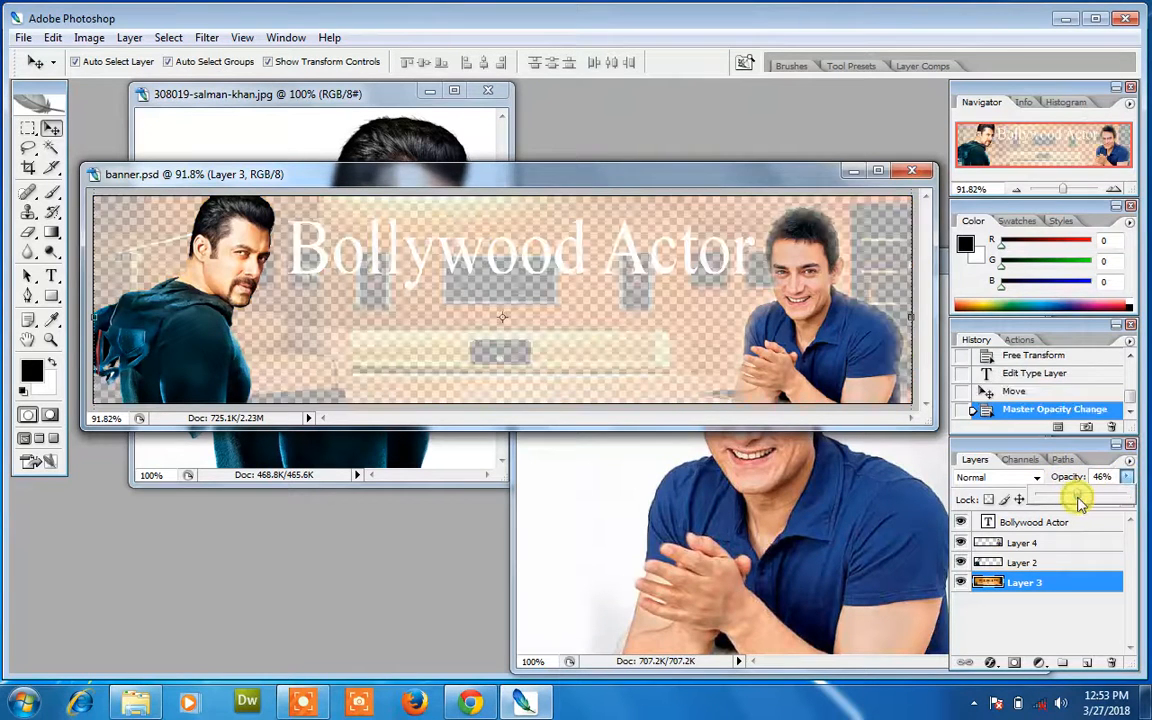
{"action": "left_click_drag", "start_coordinate": [1088, 503], "coordinate": [1104, 500]}
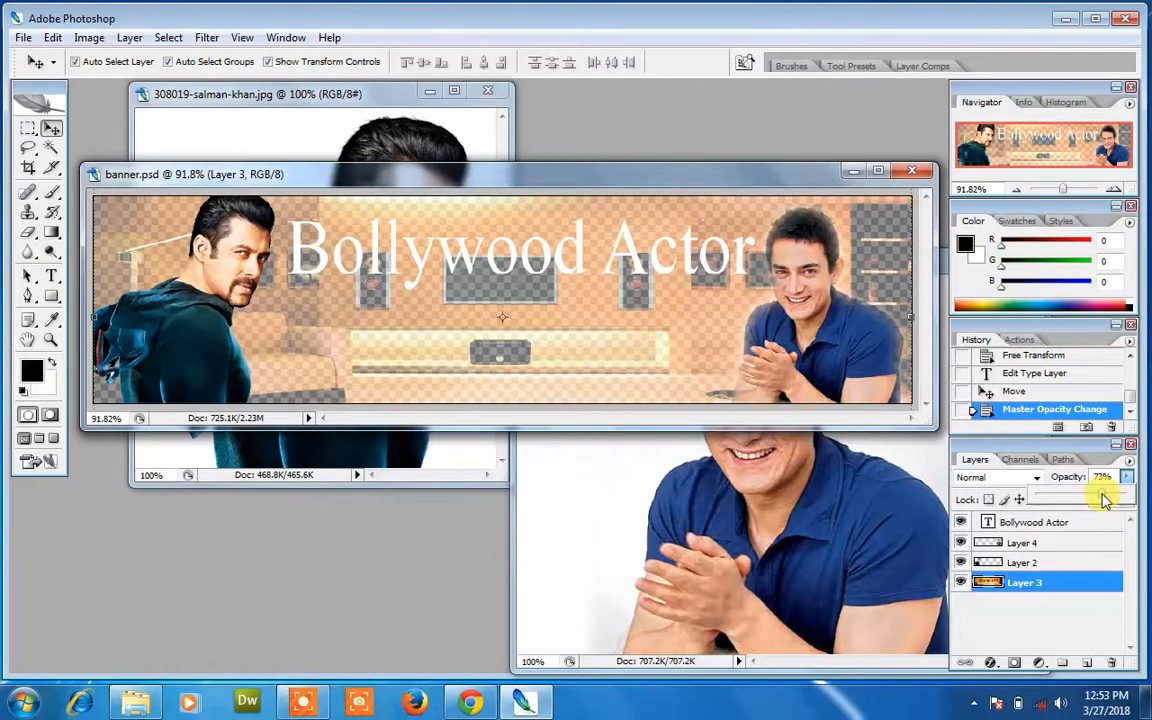
- Recolor the entire "Bollywood Actor" title text dark red (#a70000) and commit the text edit
{"action": "left_click", "coordinate": [425, 263]}
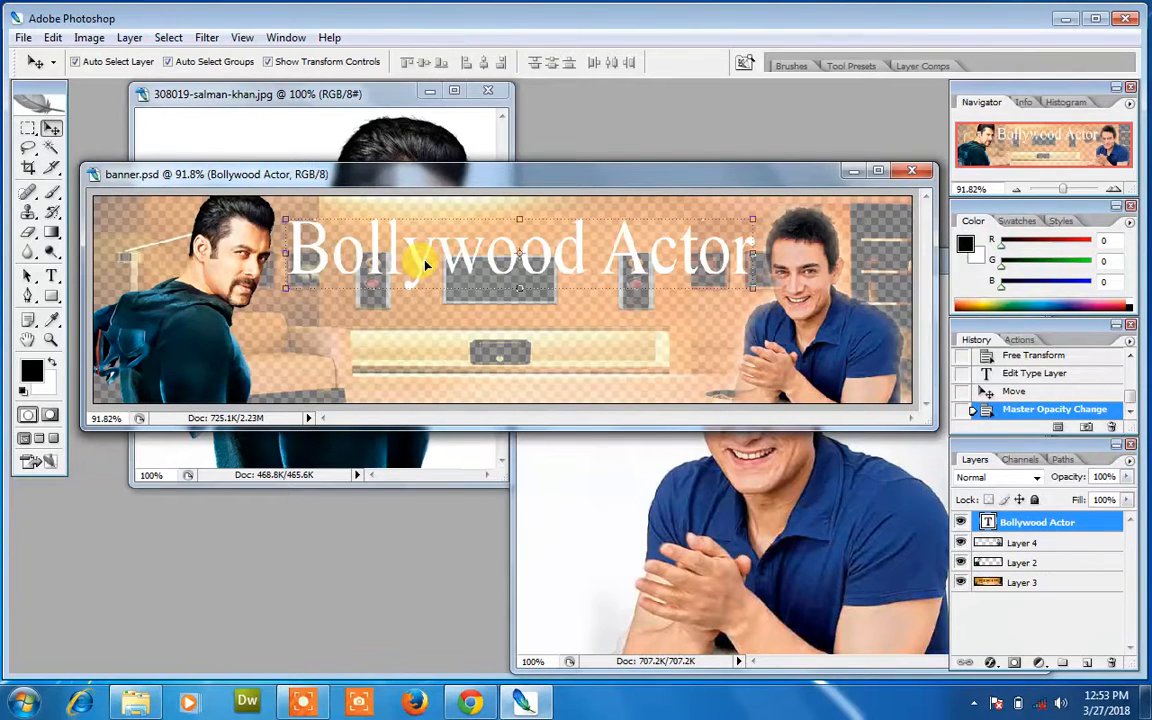
{"action": "left_click", "coordinate": [51, 275]}
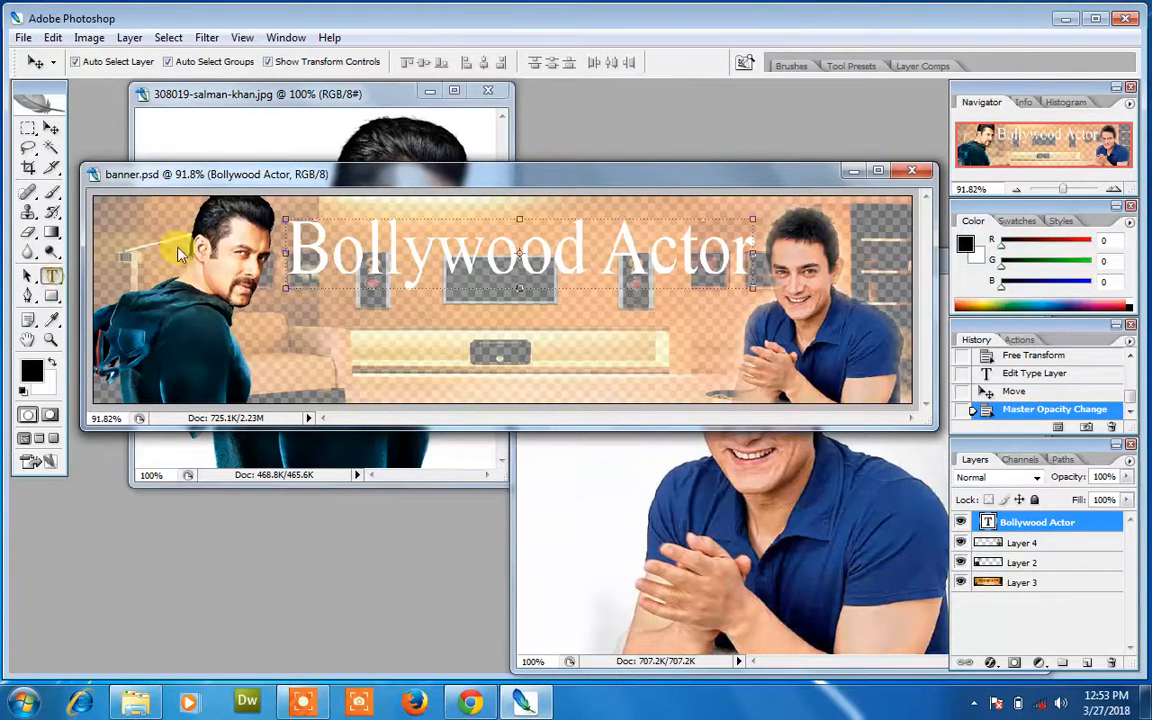
{"action": "triple_click", "coordinate": [341, 219]}
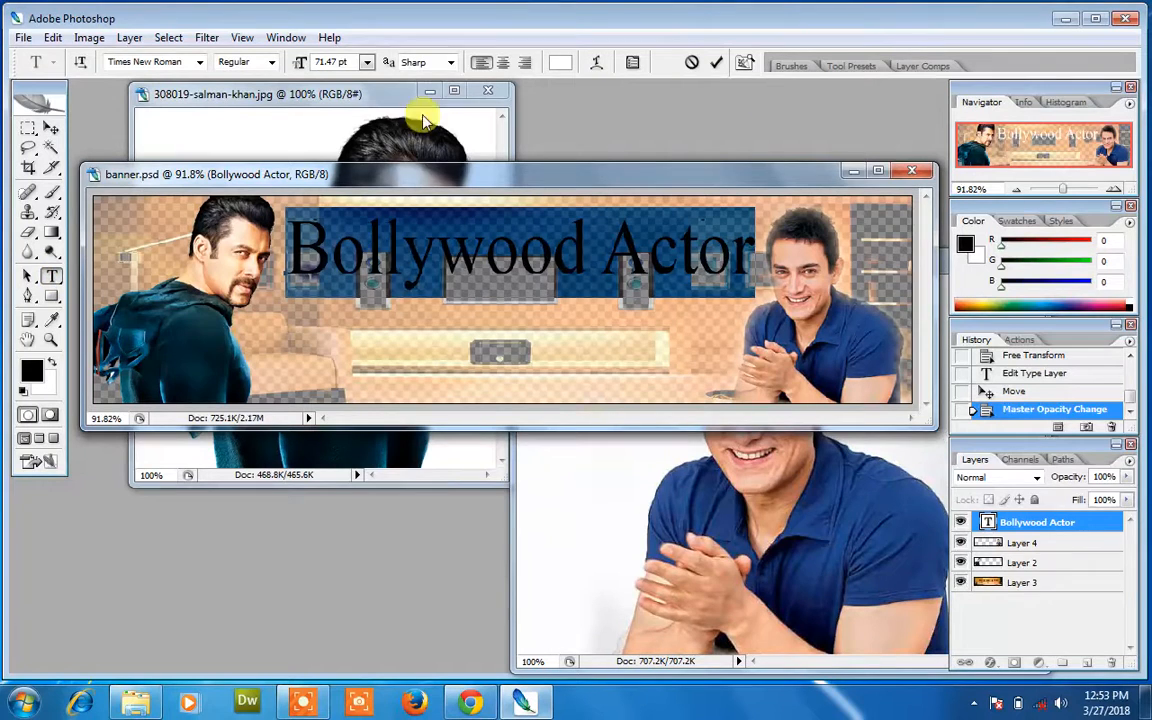
{"action": "left_click", "coordinate": [560, 62]}
{"action": "left_click_drag", "start_coordinate": [514, 181], "coordinate": [600, 178]}
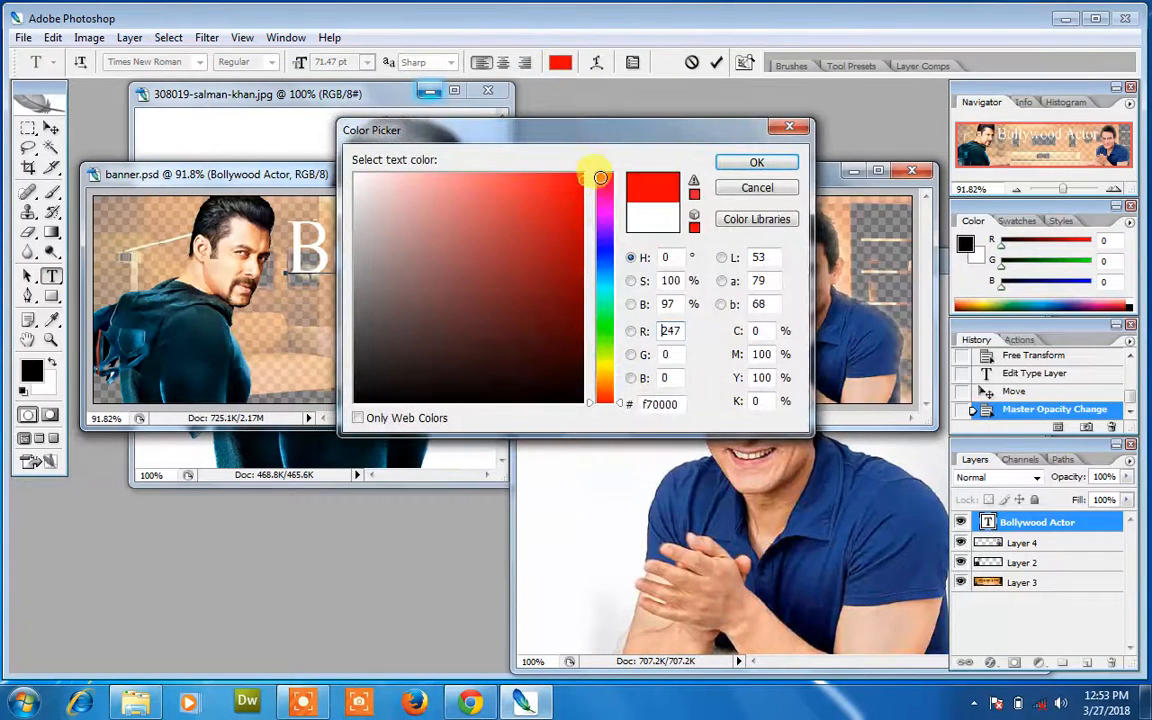
{"action": "mouse_move", "coordinate": [566, 221]}
{"action": "left_mouse_down"}
{"action": "mouse_move", "coordinate": [545, 273]}
{"action": "mouse_move", "coordinate": [583, 352]}
{"action": "left_mouse_up"}
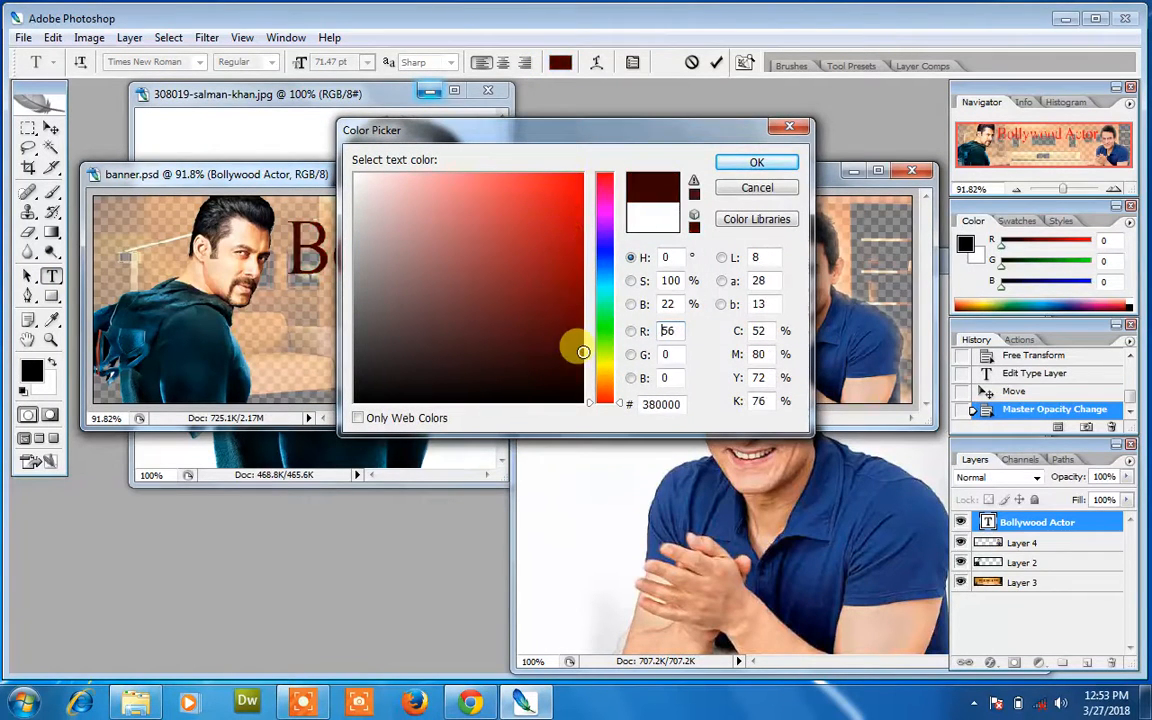
{"action": "left_click_drag", "start_coordinate": [548, 234], "coordinate": [588, 258]}
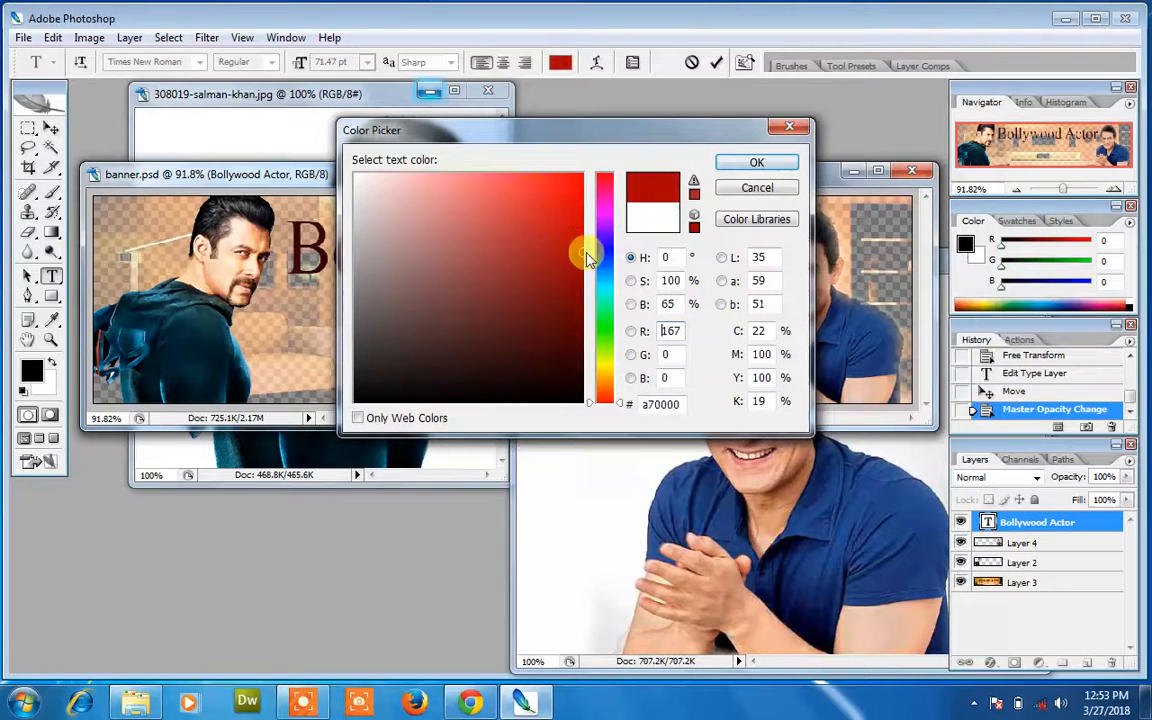
{"action": "left_click", "coordinate": [746, 162]}
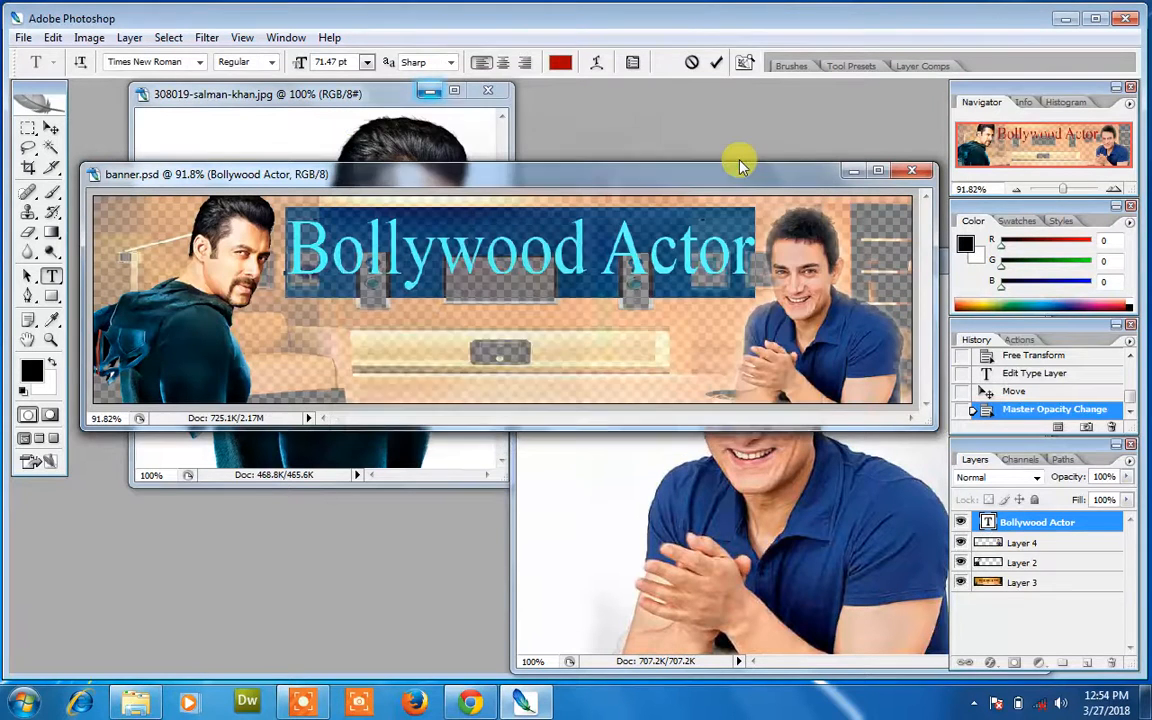
{"action": "left_click", "coordinate": [721, 61]}
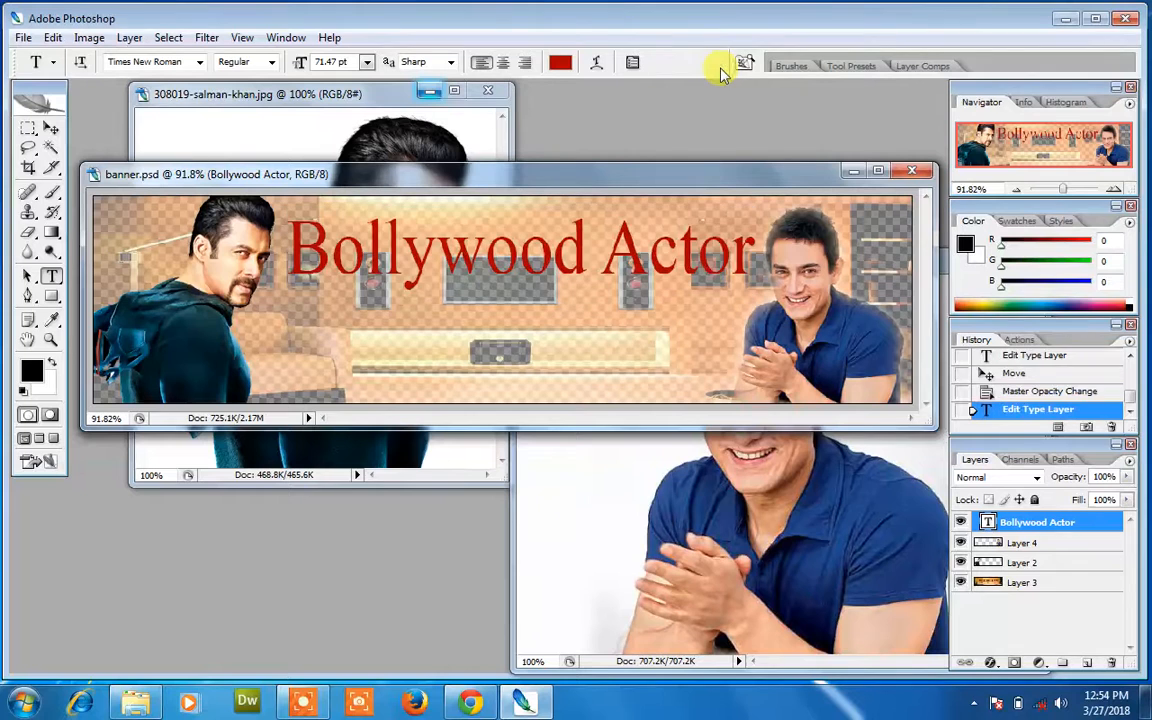
- Save a JPEG copy named "banner 2" to the Desktop at quality 8 (High) with the Baseline ("Standard") format option
{"action": "left_click", "coordinate": [23, 37]}
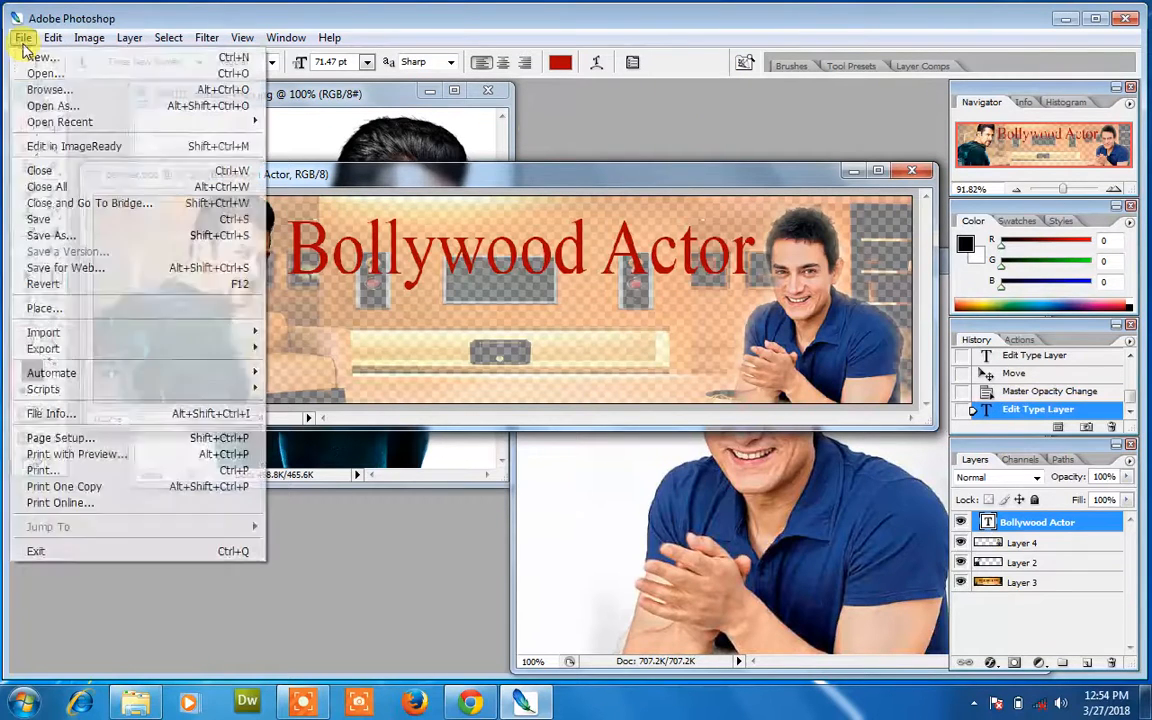
{"action": "left_click", "coordinate": [110, 235]}
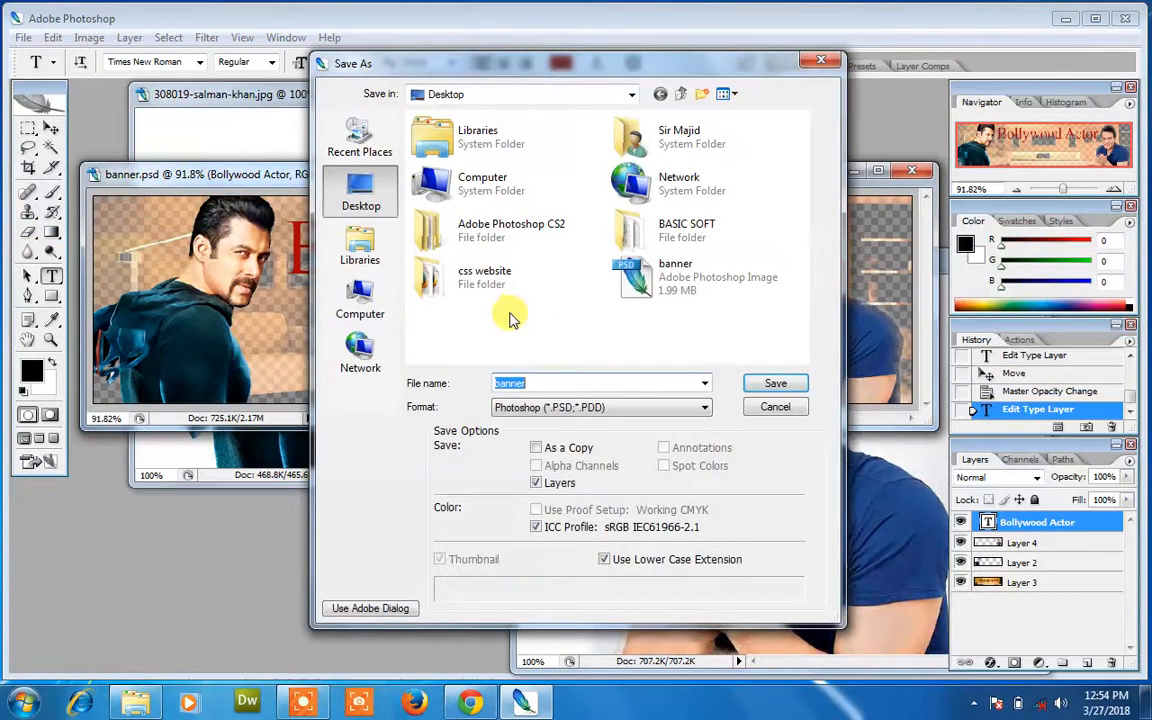
{"action": "left_click", "coordinate": [532, 407]}
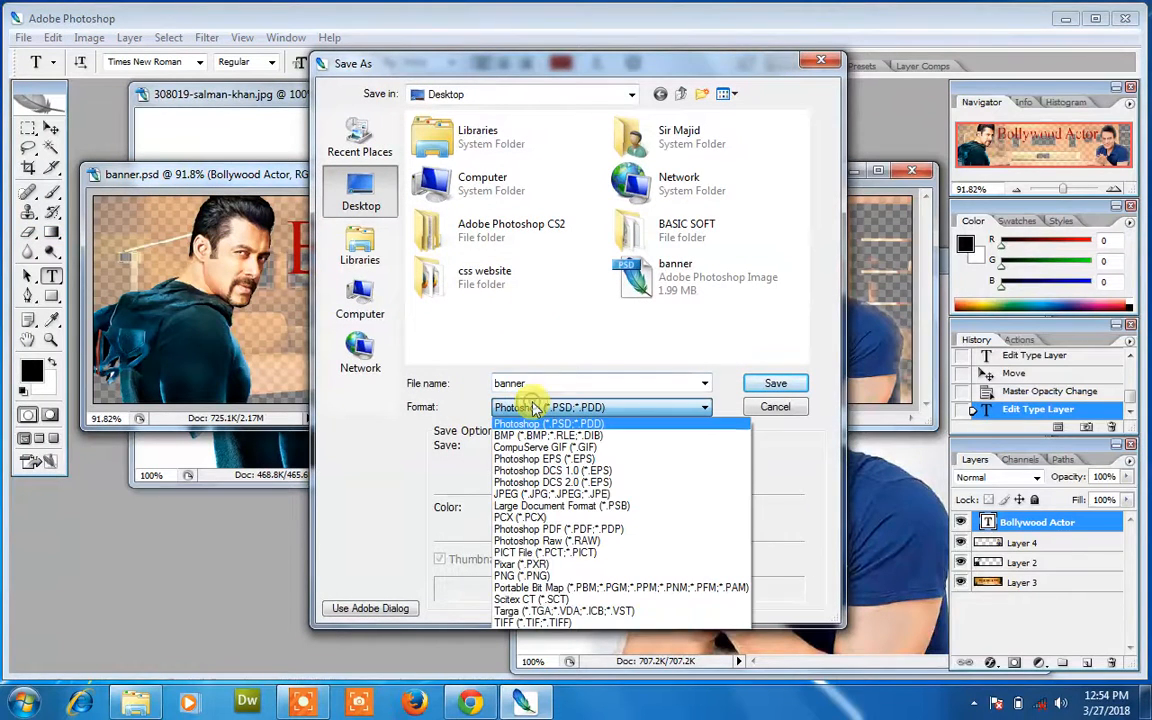
{"action": "left_click", "coordinate": [540, 494]}
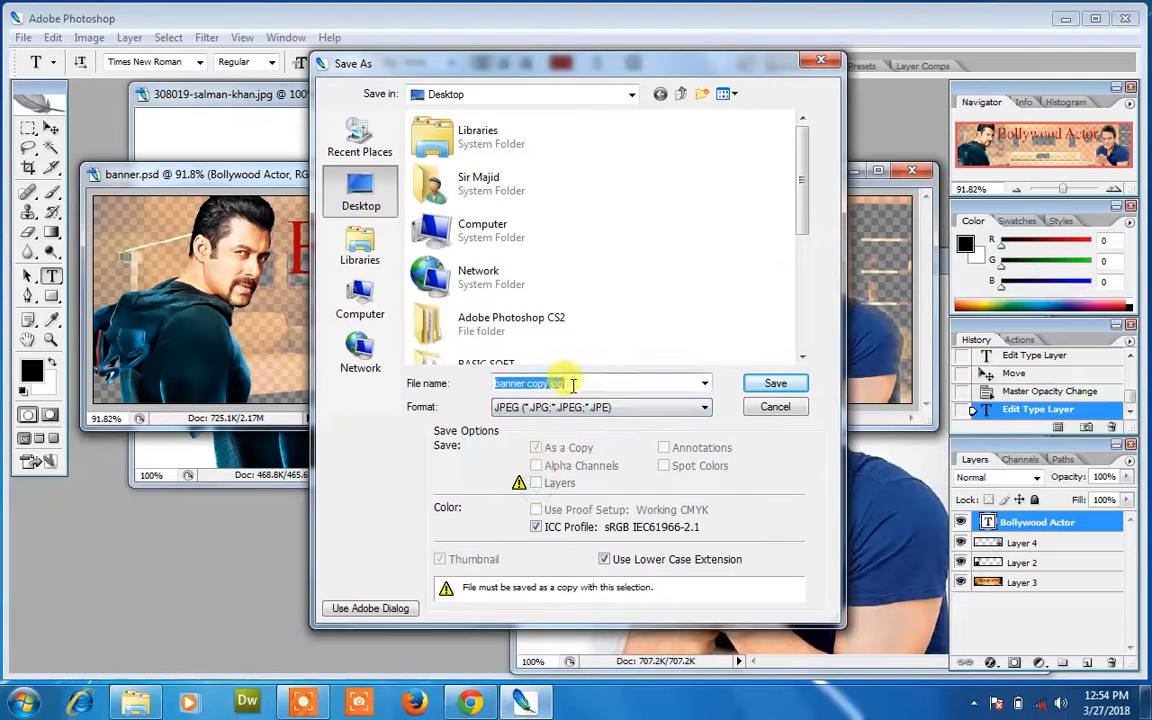
{"action": "type", "text": "banner 2"}
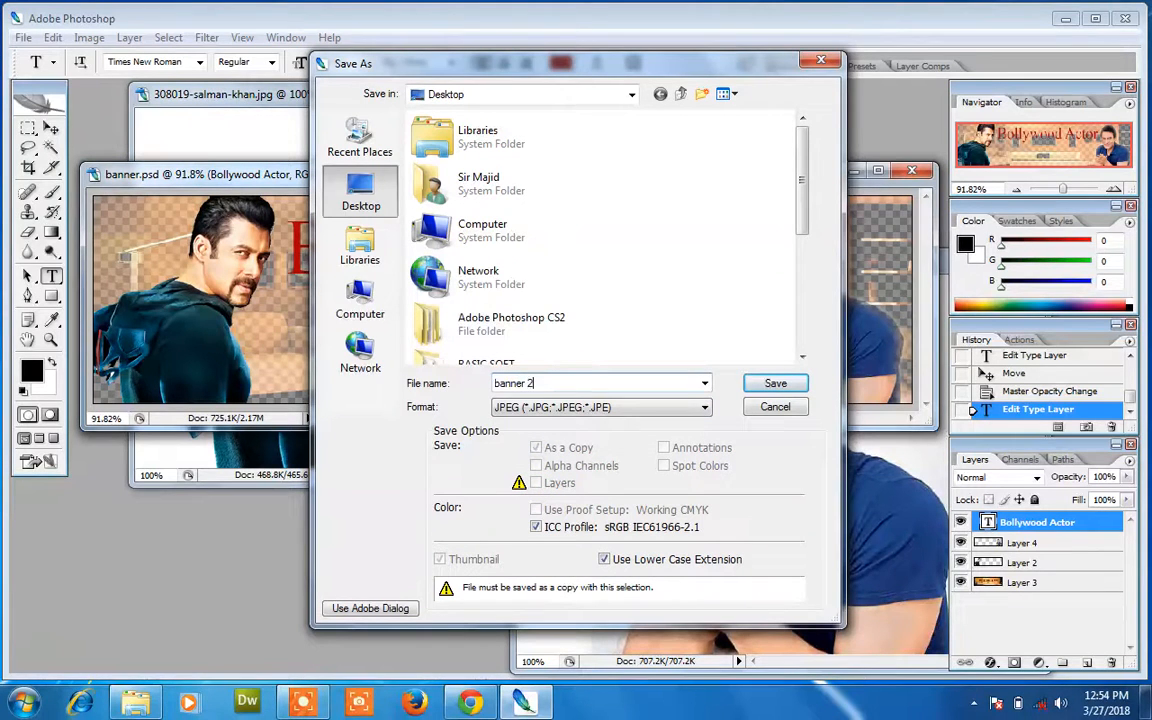
{"action": "left_click", "coordinate": [762, 384]}
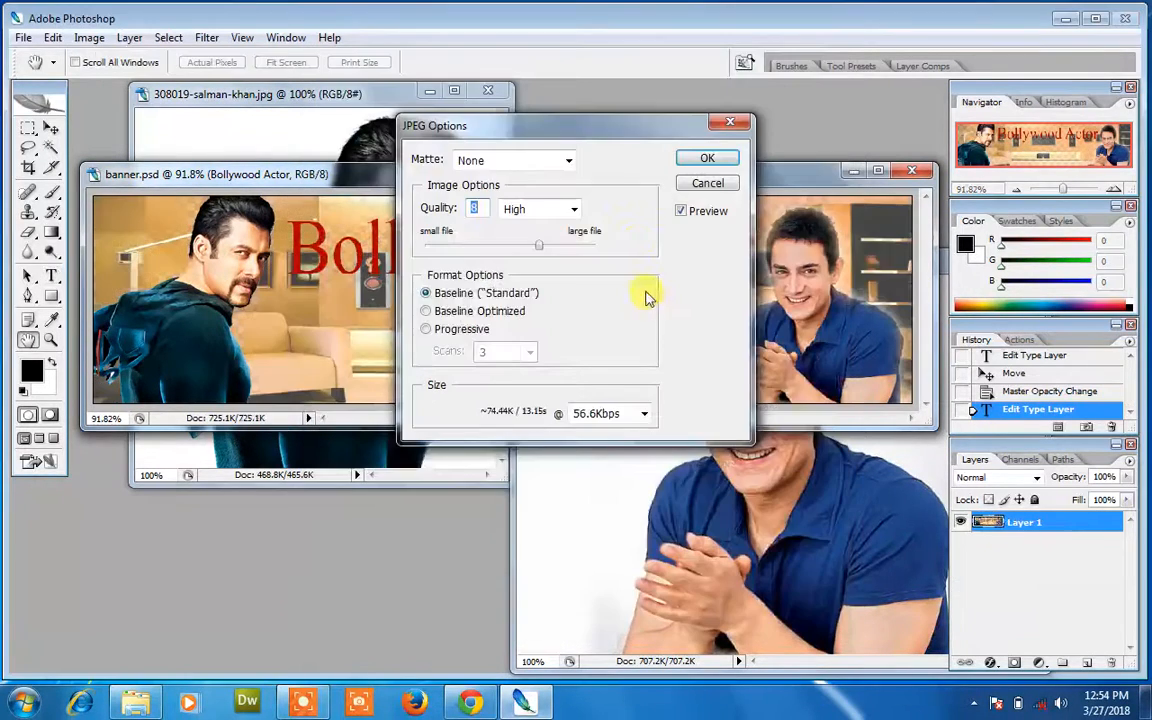
{"action": "left_click", "coordinate": [702, 160]}
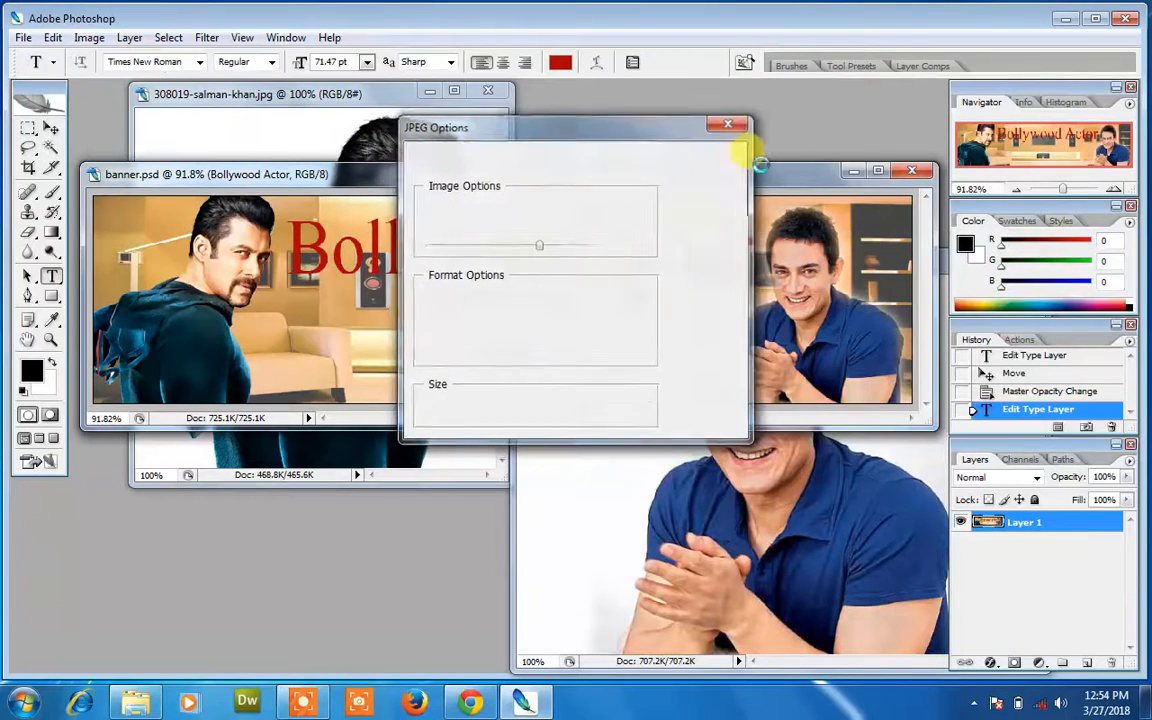
- Compare the "banner" and "banner 2" JPEGs from the desktop in Windows Photo Viewer, switching back and forth between them, and close the viewer
{"action": "key", "text": "super+d"}
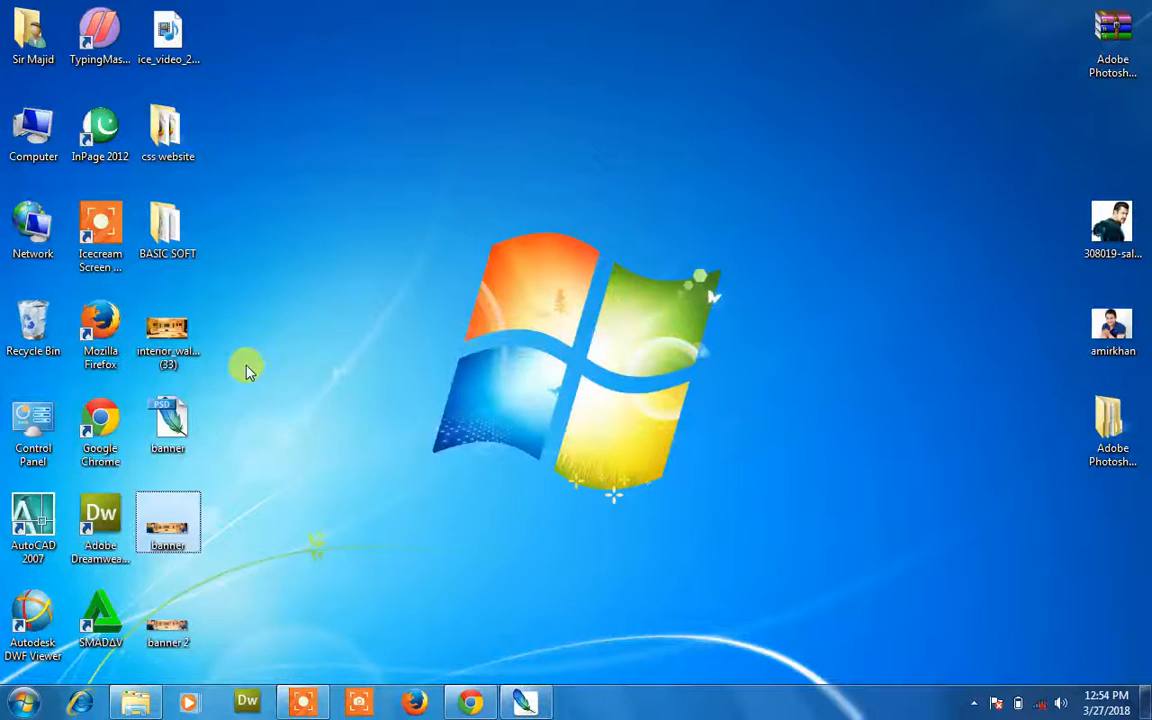
{"action": "double_click", "coordinate": [185, 535]}
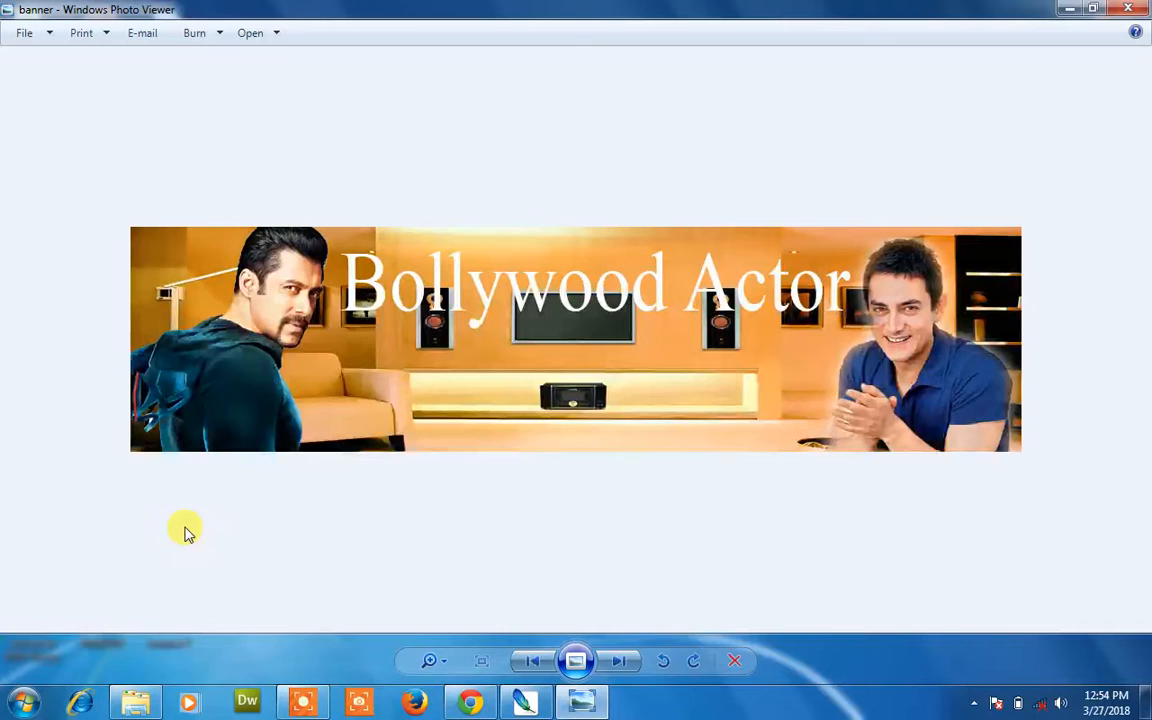
{"action": "left_click", "coordinate": [612, 663]}
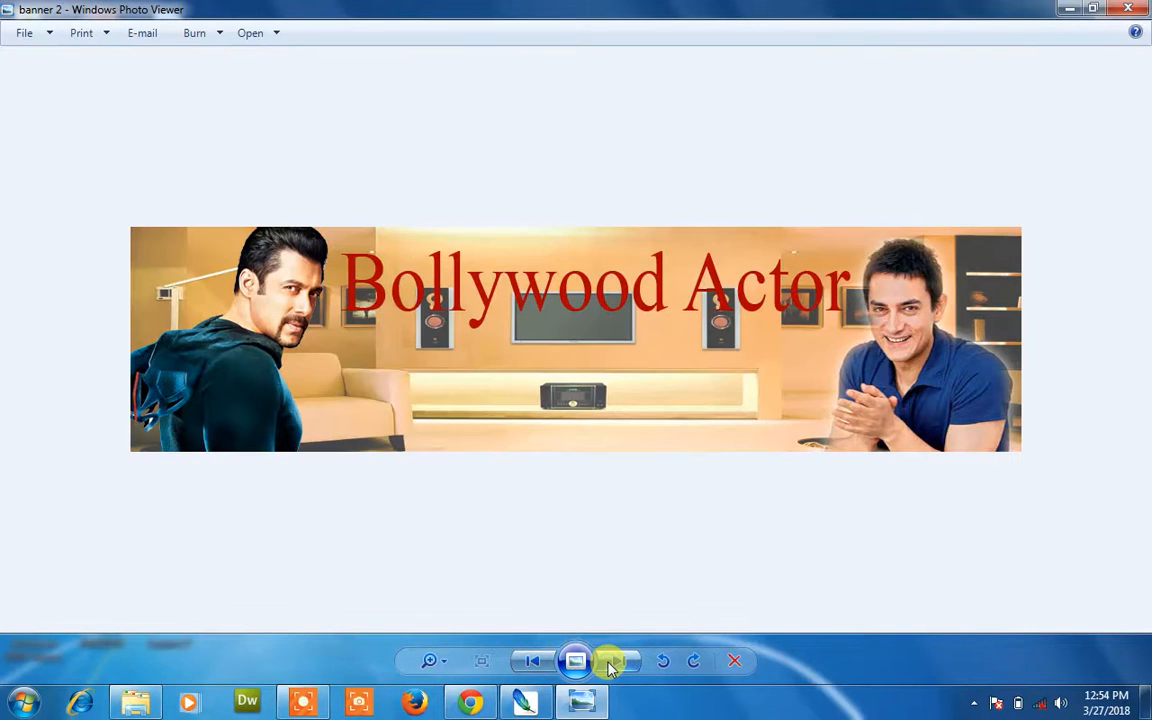
{"action": "left_click", "coordinate": [533, 663]}
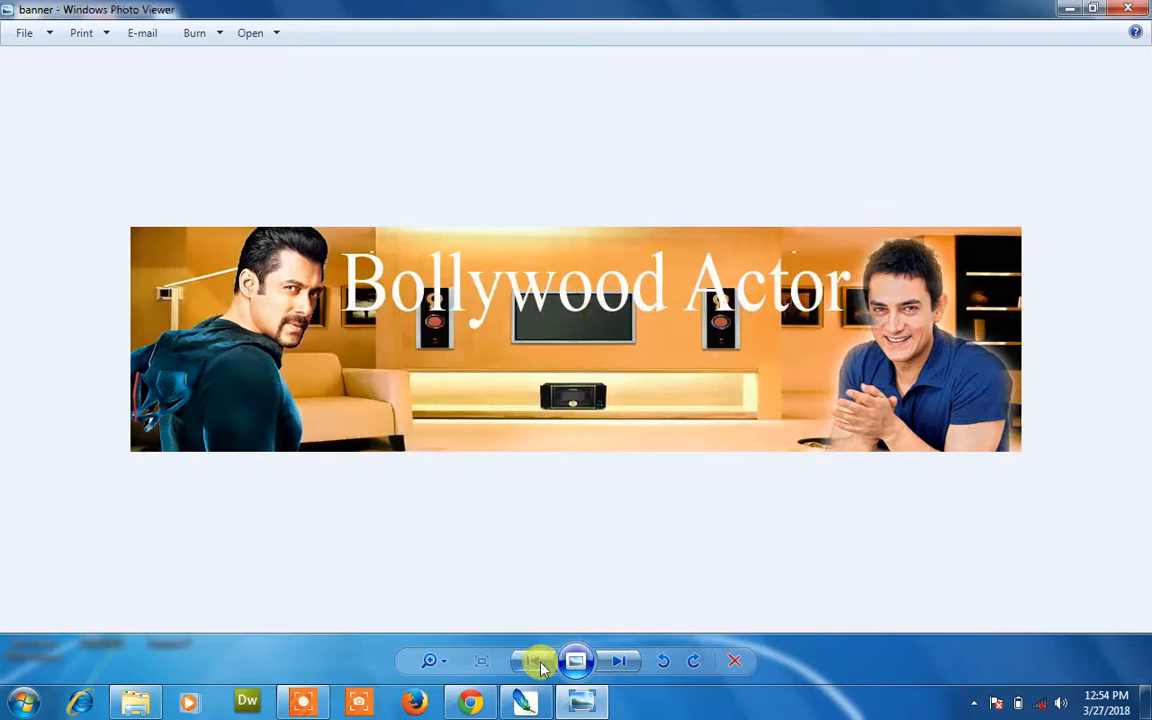
{"action": "left_click", "coordinate": [612, 663]}
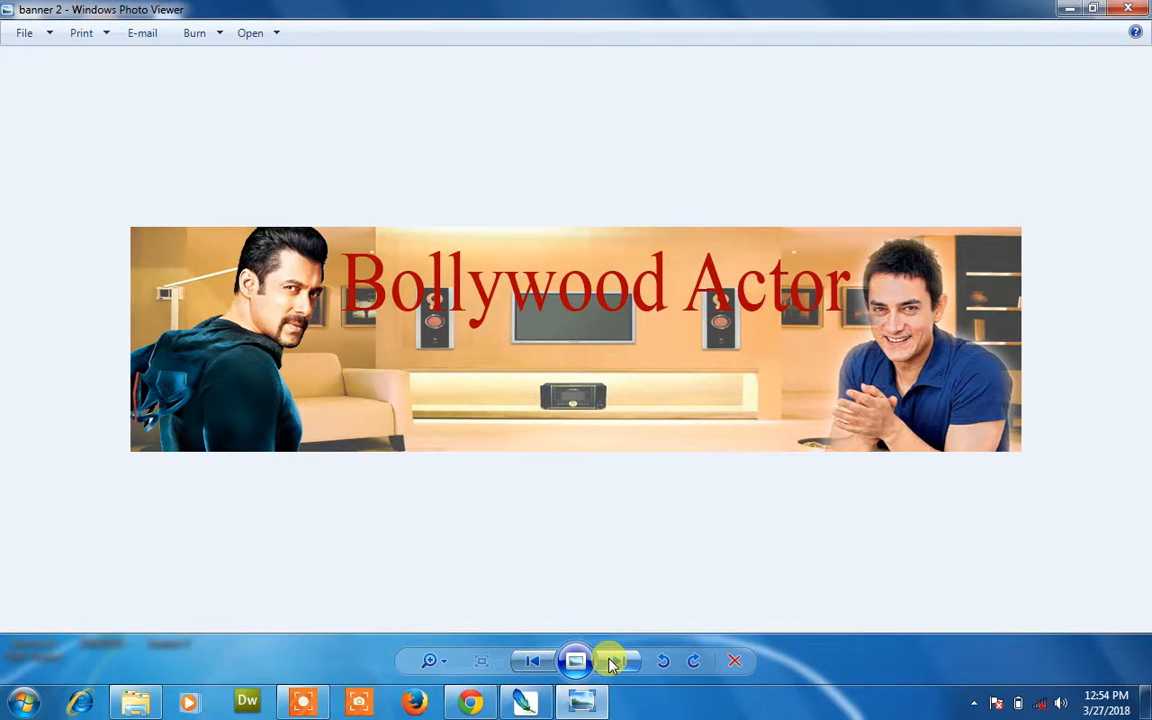
{"action": "left_click", "coordinate": [538, 660]}
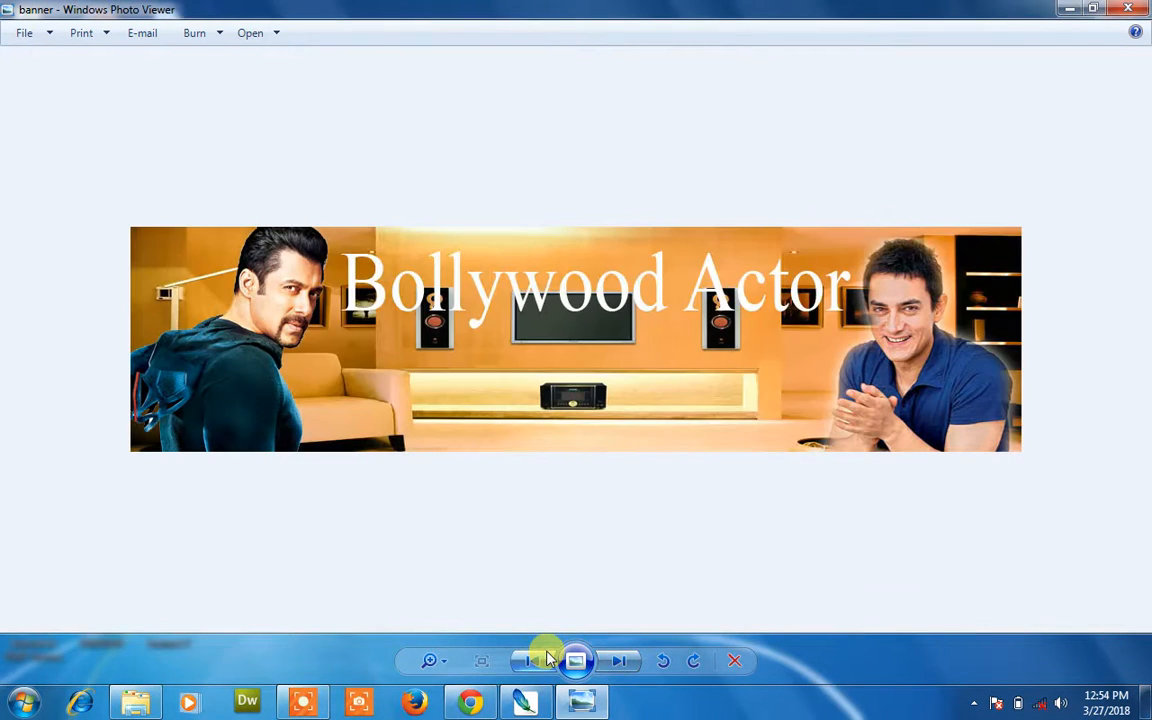
{"action": "left_click", "coordinate": [614, 662]}
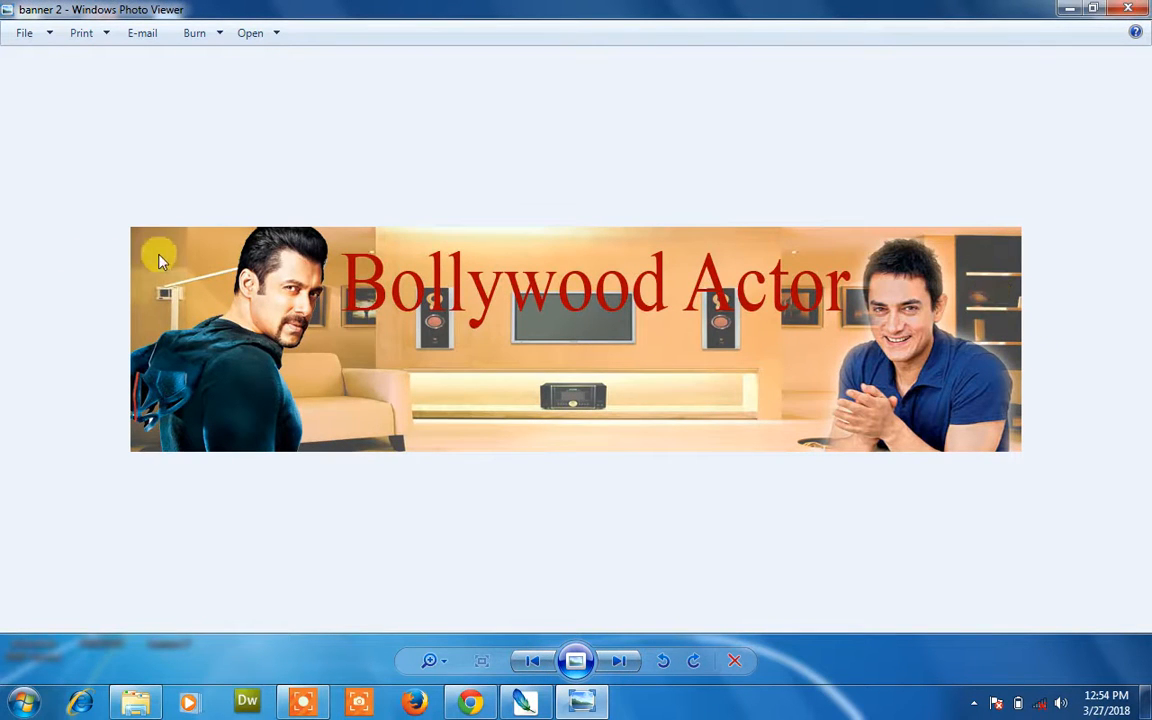
{"action": "left_click", "coordinate": [529, 662]}
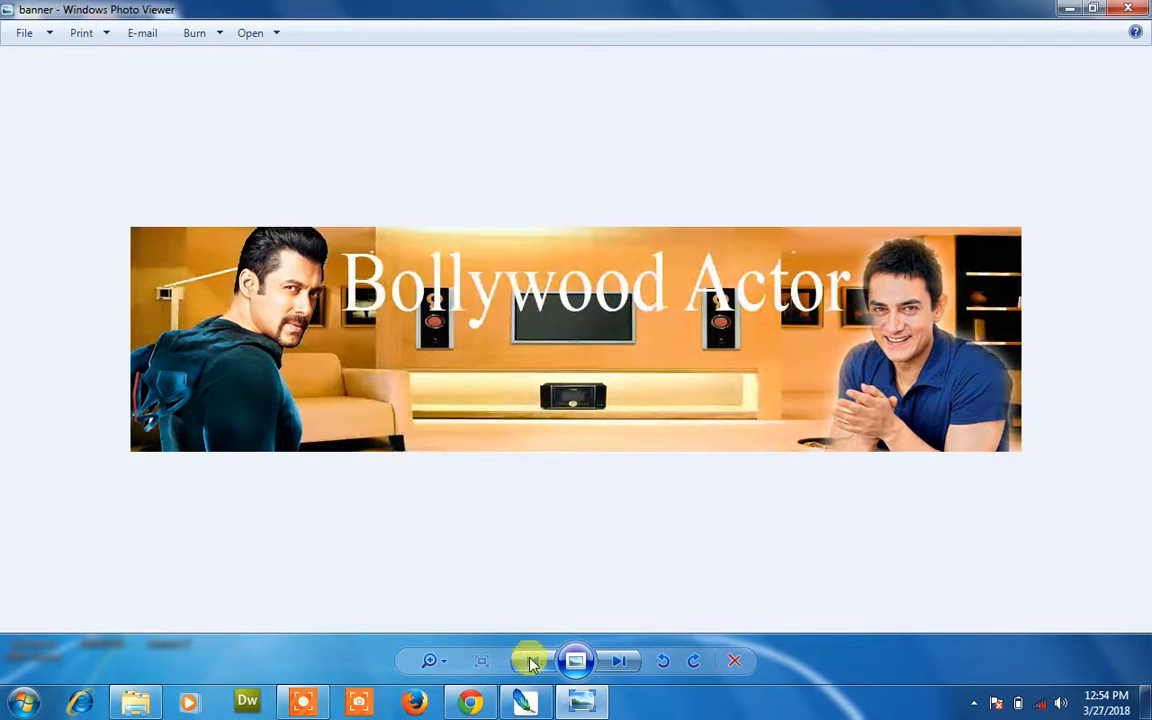
{"action": "left_click", "coordinate": [620, 662]}
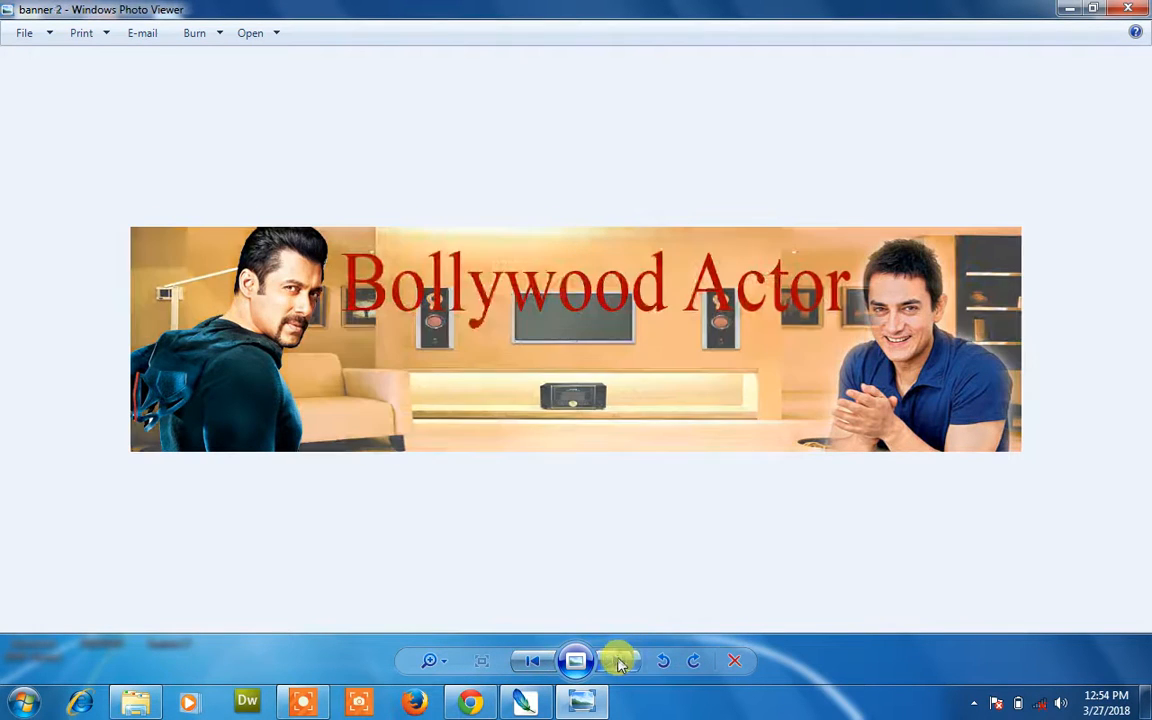
{"action": "left_click", "coordinate": [529, 660]}
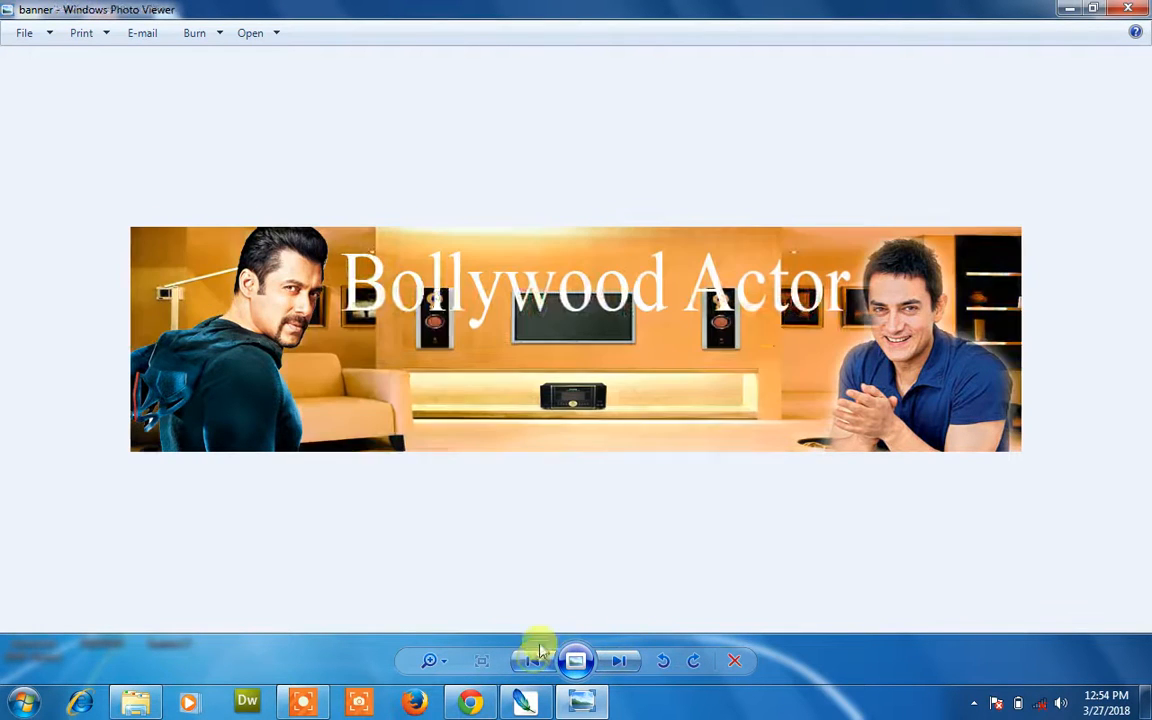
{"action": "left_click", "coordinate": [1128, 9]}
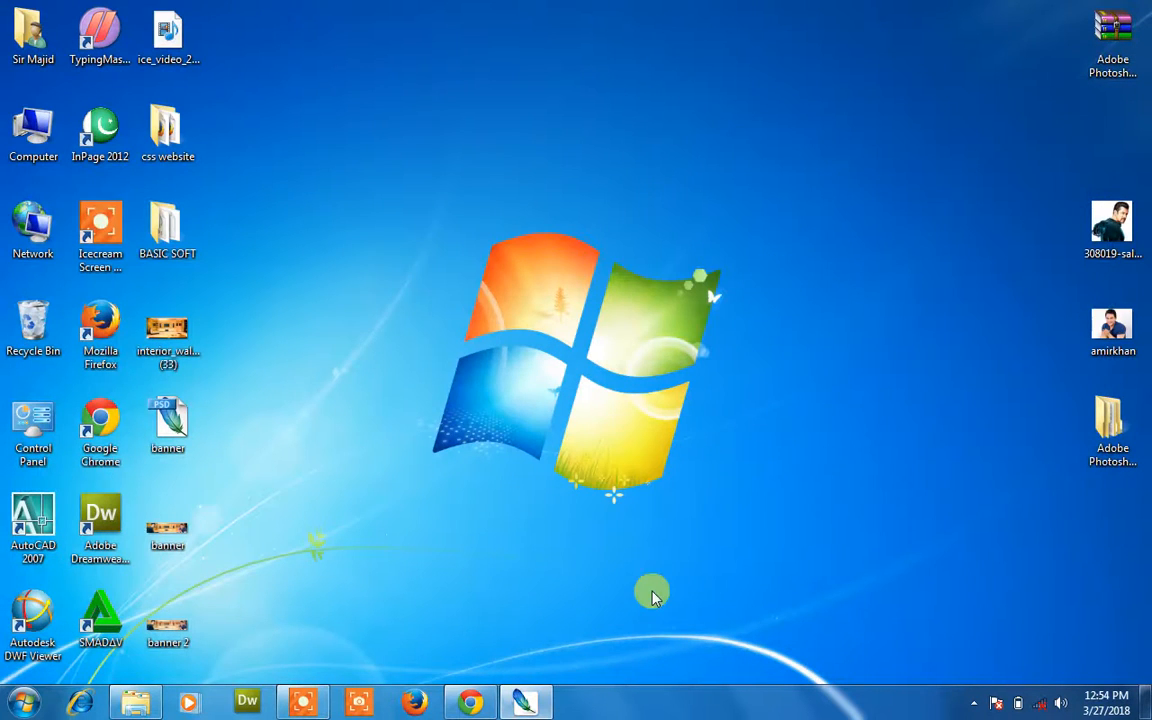
{"action": "left_click", "coordinate": [525, 699]}
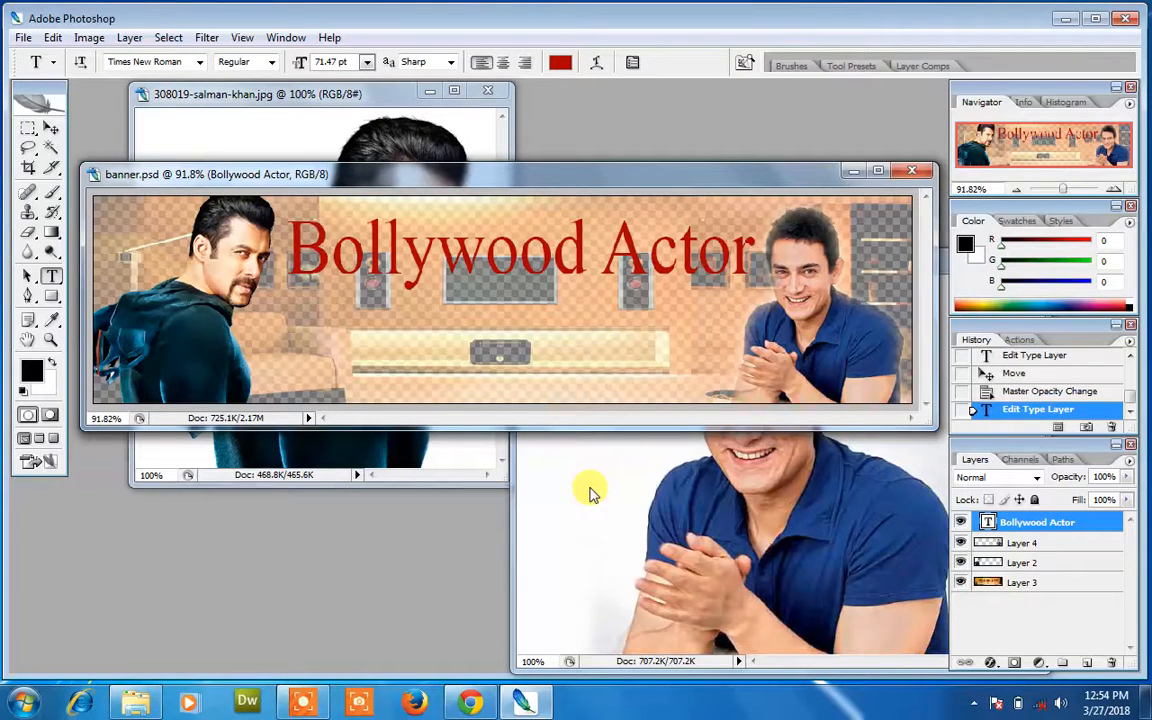
{"action": "left_click", "coordinate": [524, 356]}
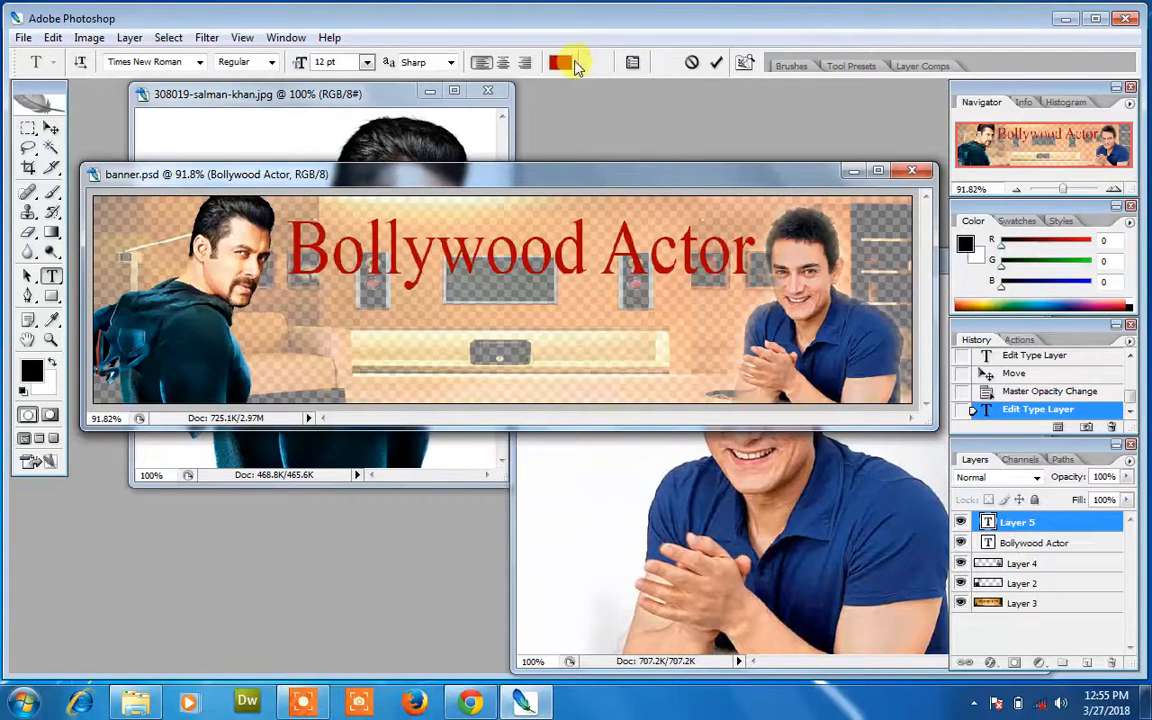
{"action": "left_click", "coordinate": [690, 60]}
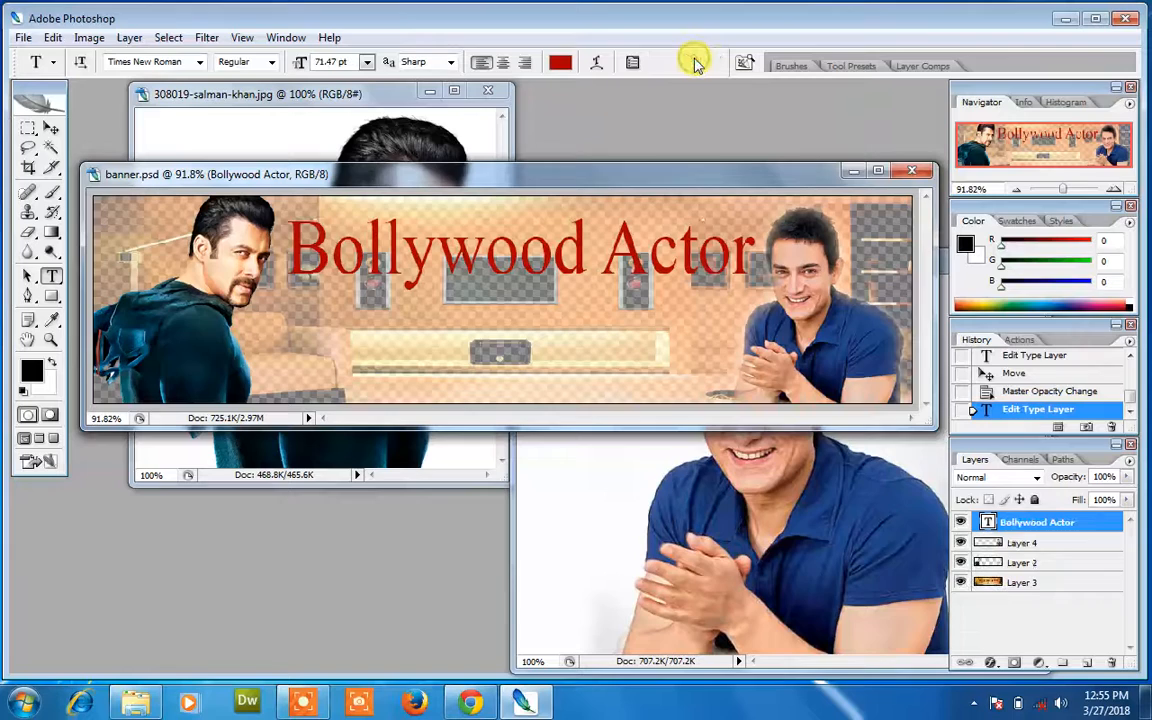
{"action": "left_click", "coordinate": [1064, 19]}
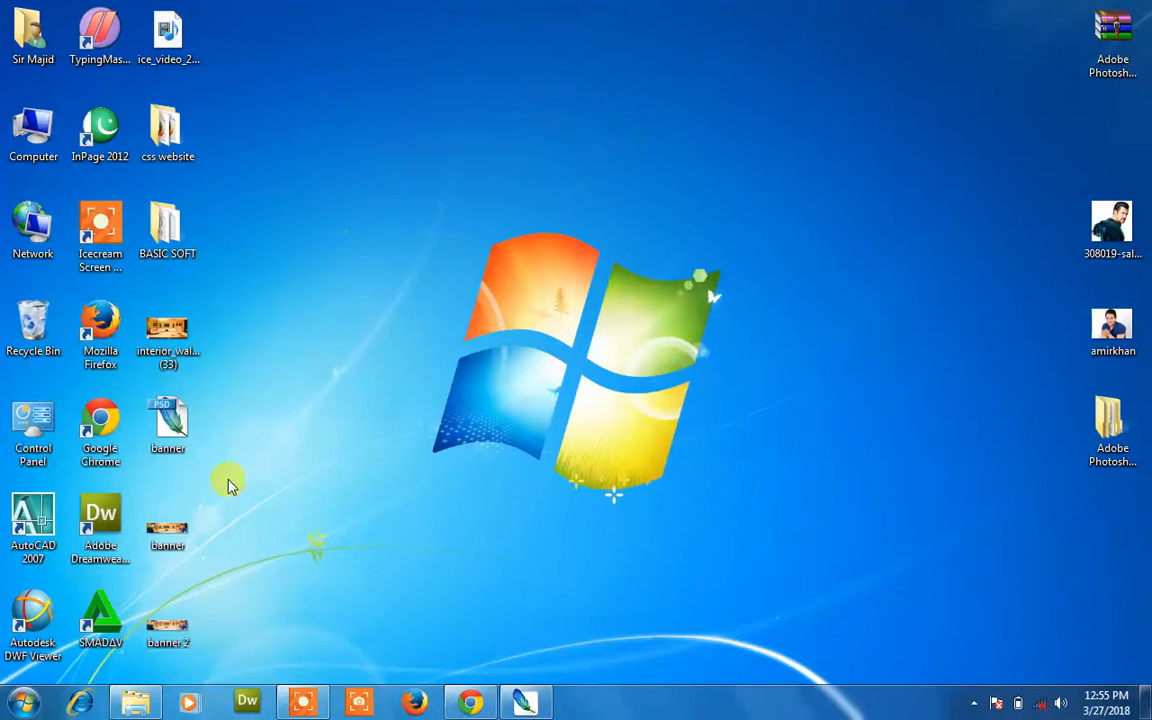
- Preview the banner 2 and banner images stored on the desktop
{"action": "double_click", "coordinate": [182, 638]}
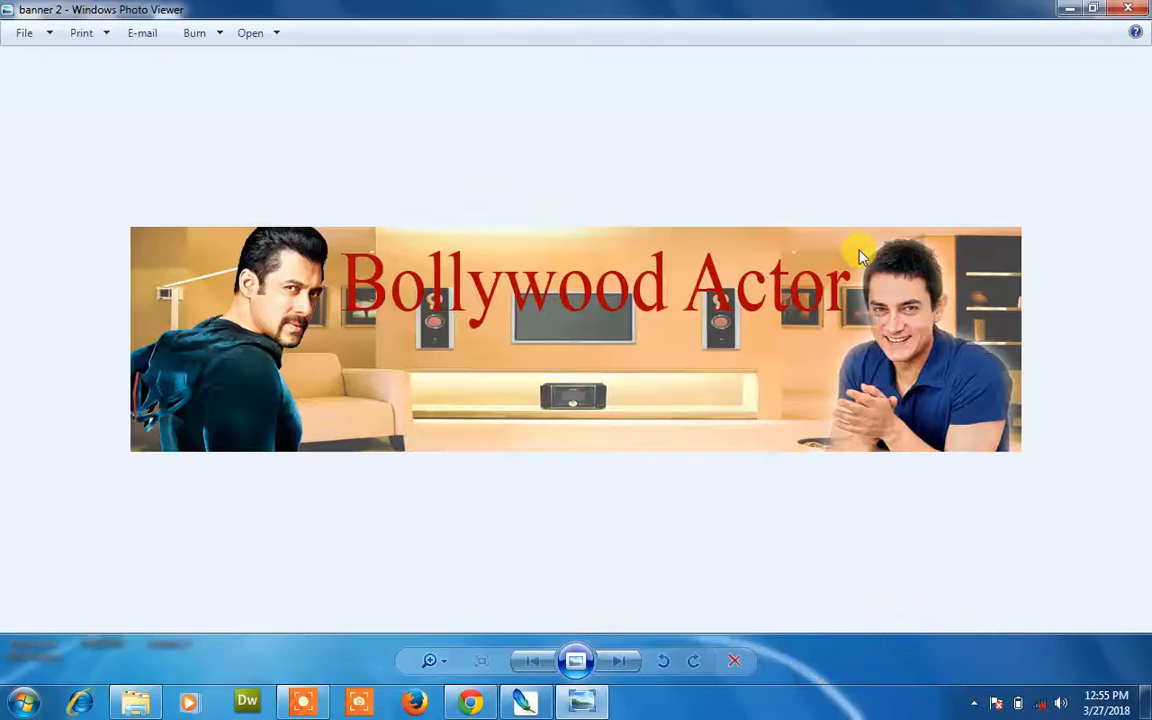
{"action": "left_click", "coordinate": [1140, 14]}
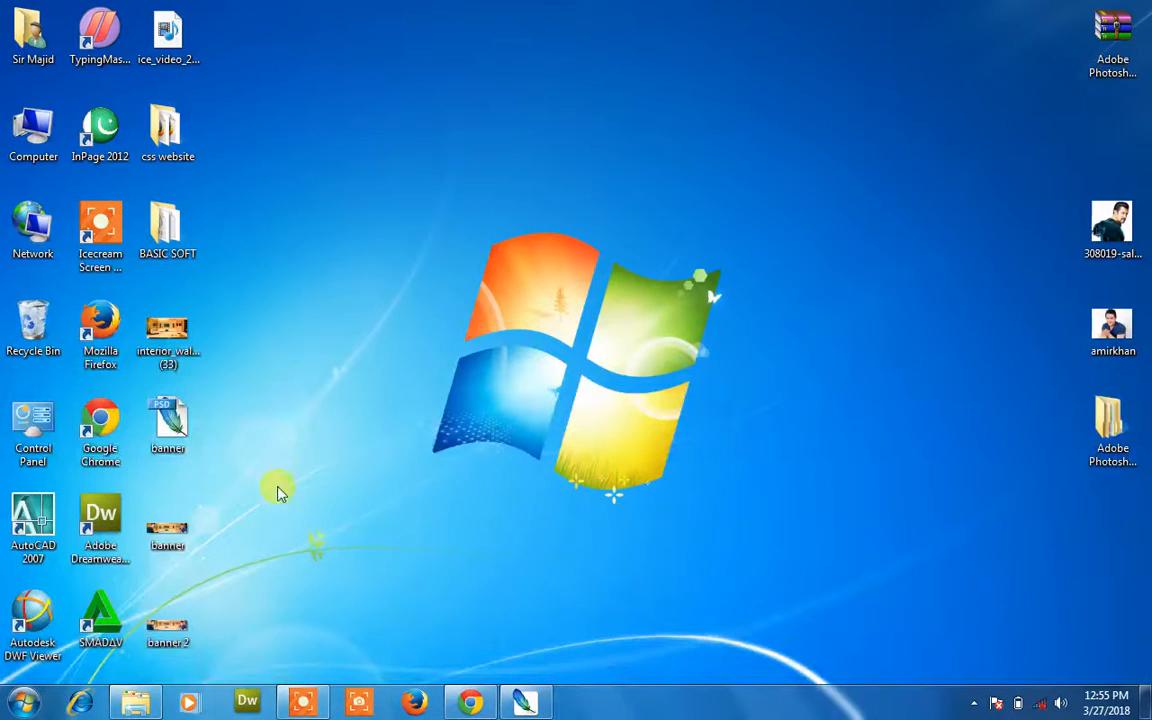
{"action": "double_click", "coordinate": [175, 545]}
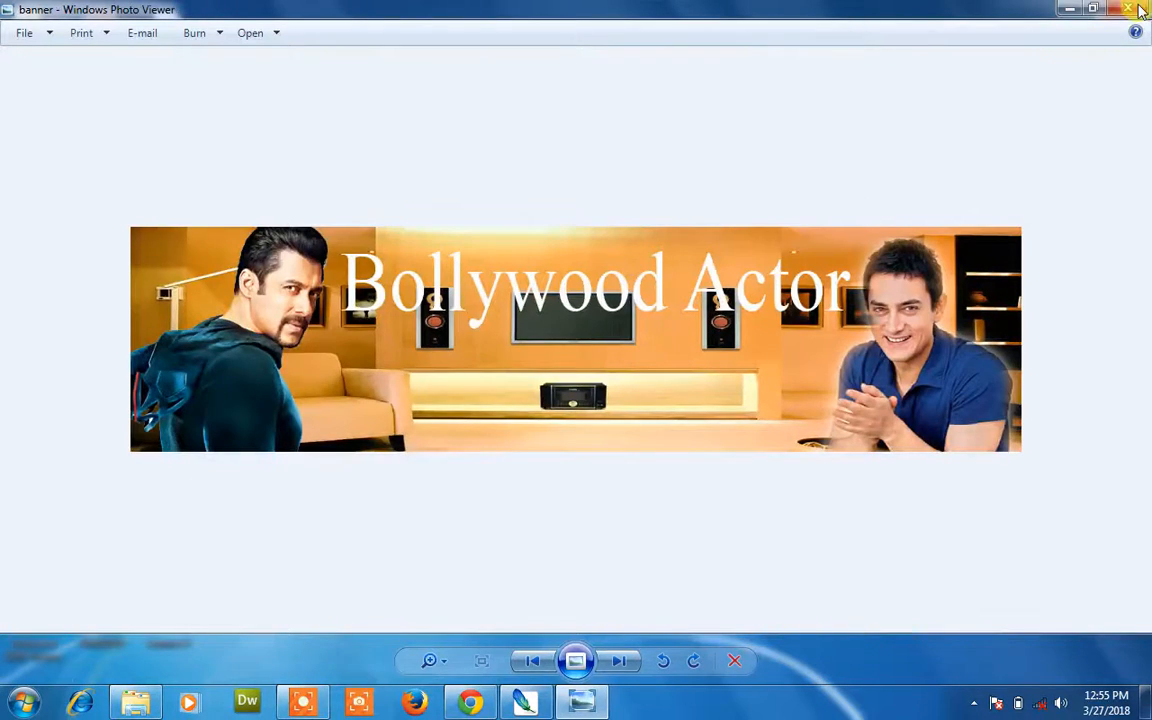
{"action": "left_click", "coordinate": [1143, 10]}
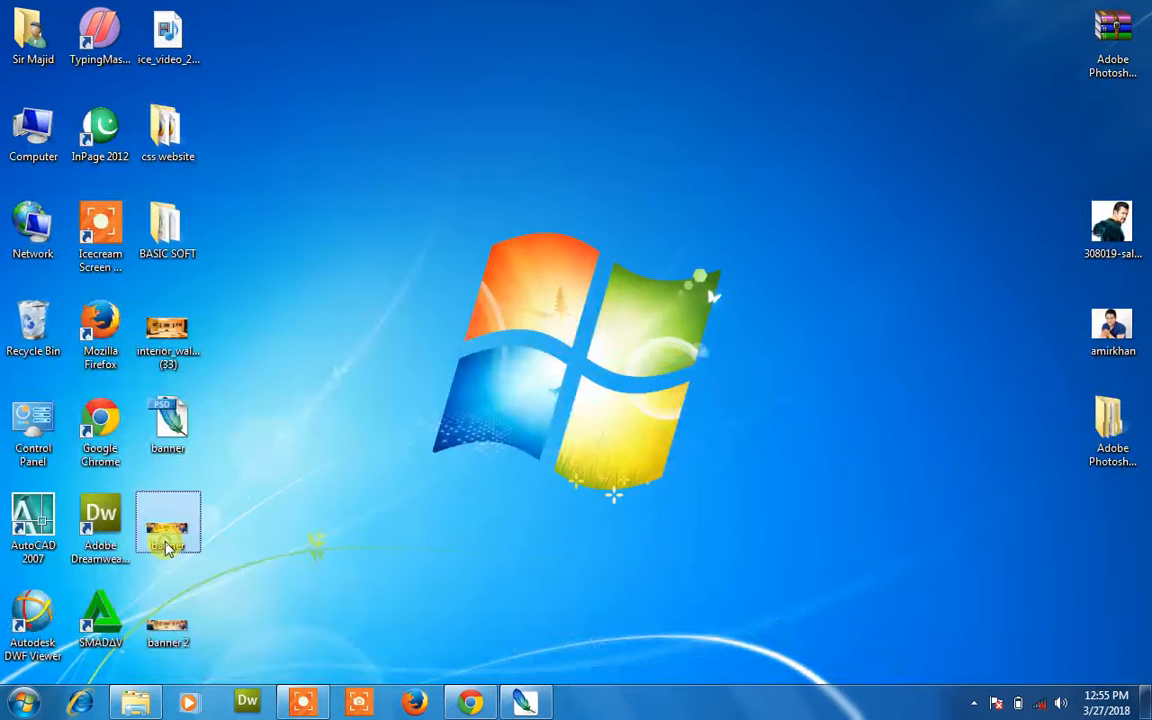
- Move the banner JPEG from the desktop into the images folder of css website
{"action": "left_click", "coordinate": [174, 163]}
{"action": "double_click", "coordinate": [174, 163]}
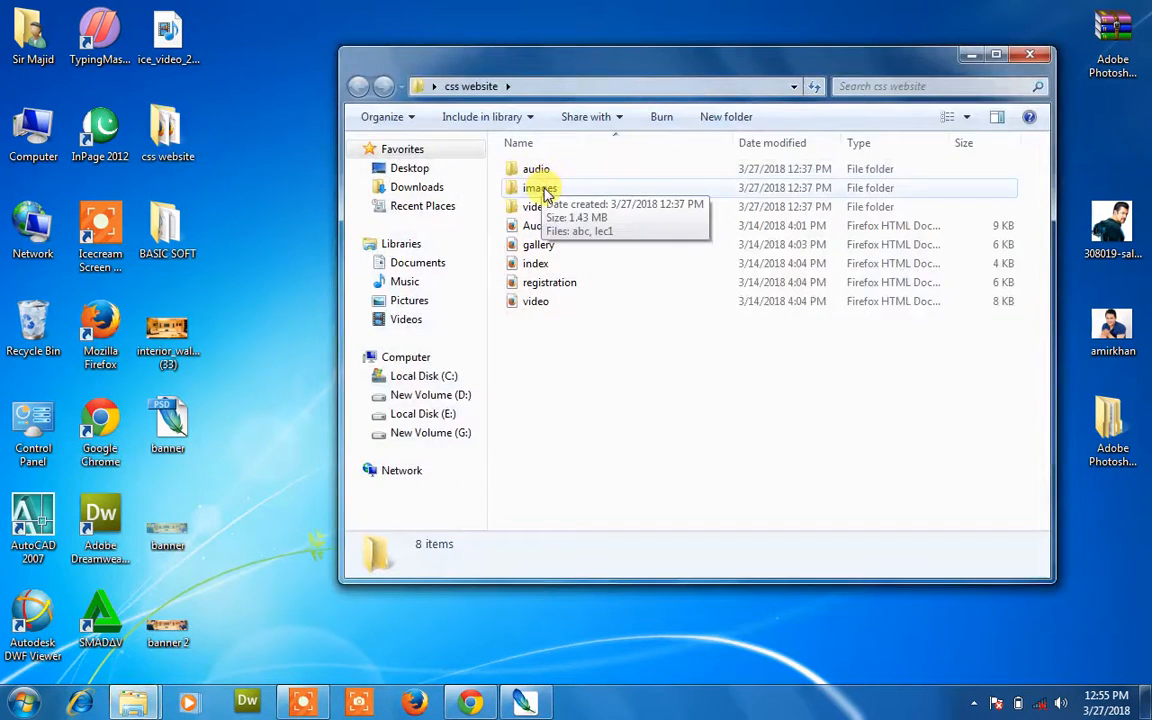
{"action": "double_click", "coordinate": [543, 185]}
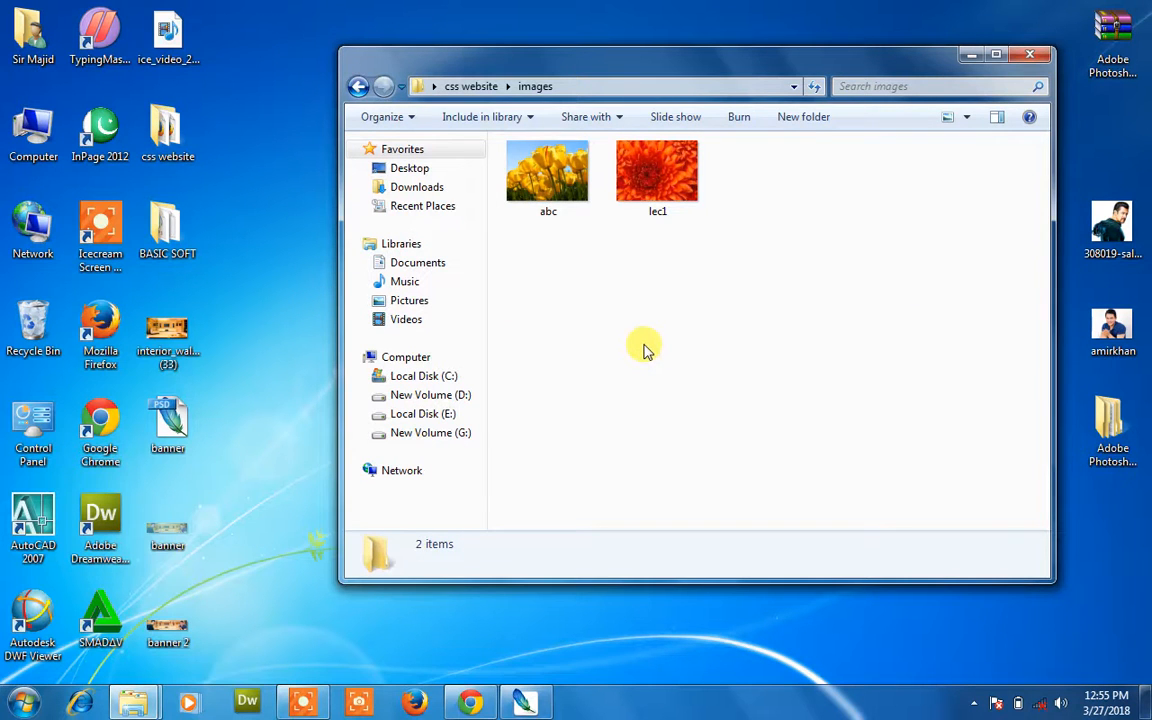
{"action": "key", "text": "ctrl+v"}
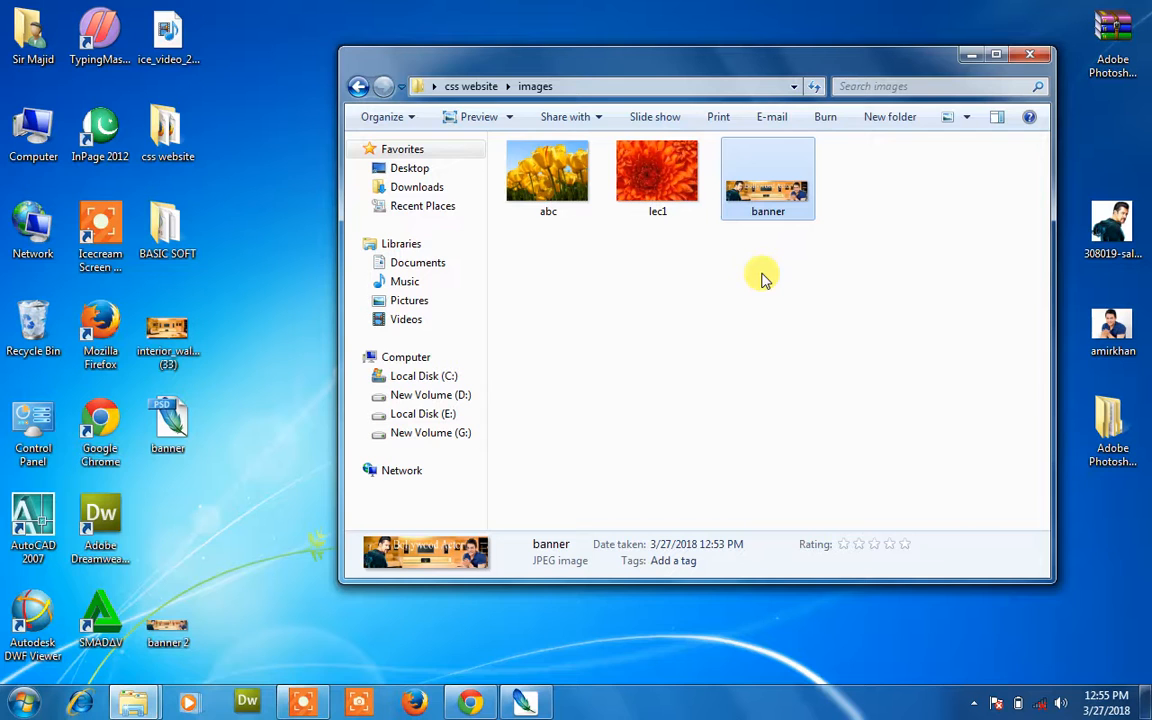
- Open the index page from the css website folder in Adobe Dreamweaver CS3
{"action": "left_click", "coordinate": [357, 86]}
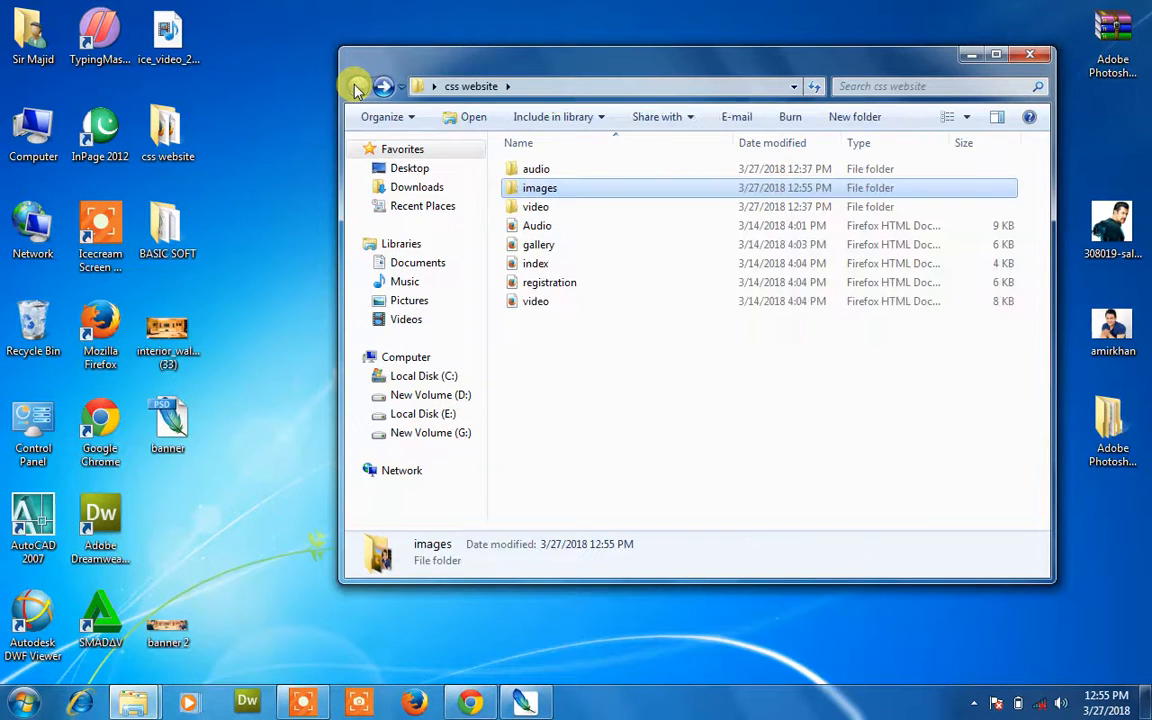
{"action": "left_click", "coordinate": [535, 266]}
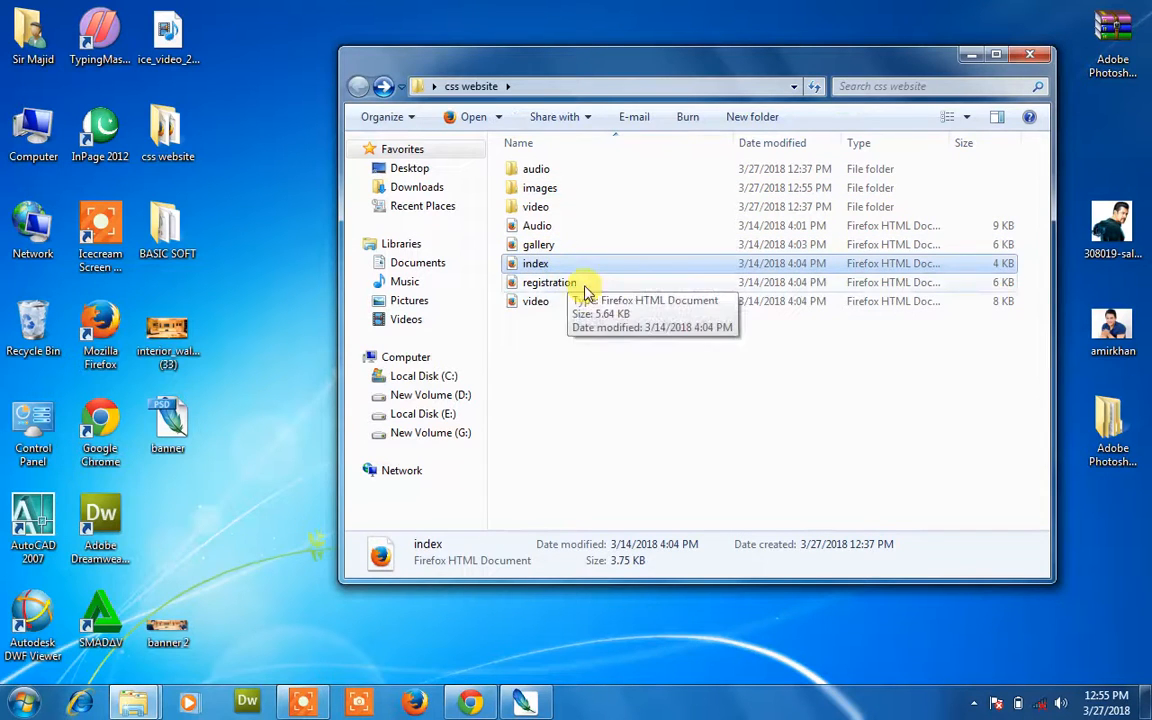
{"action": "right_click", "coordinate": [543, 265]}
{"action": "mouse_move", "coordinate": [643, 291]}
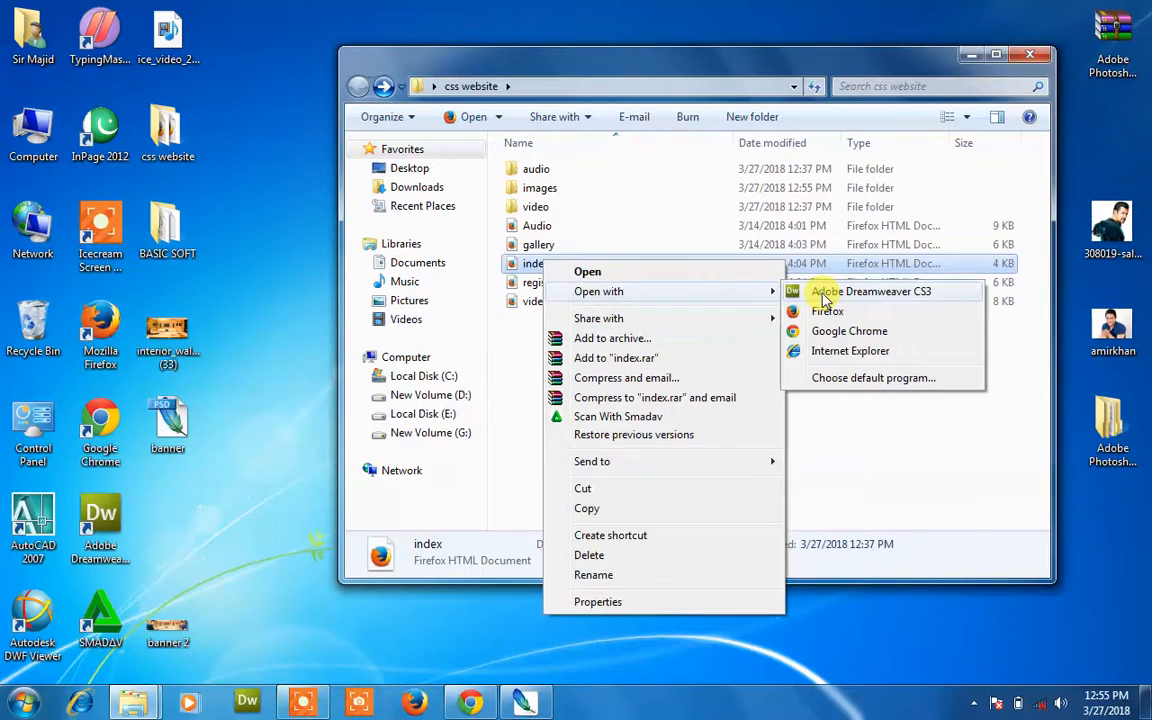
{"action": "left_click", "coordinate": [823, 292]}
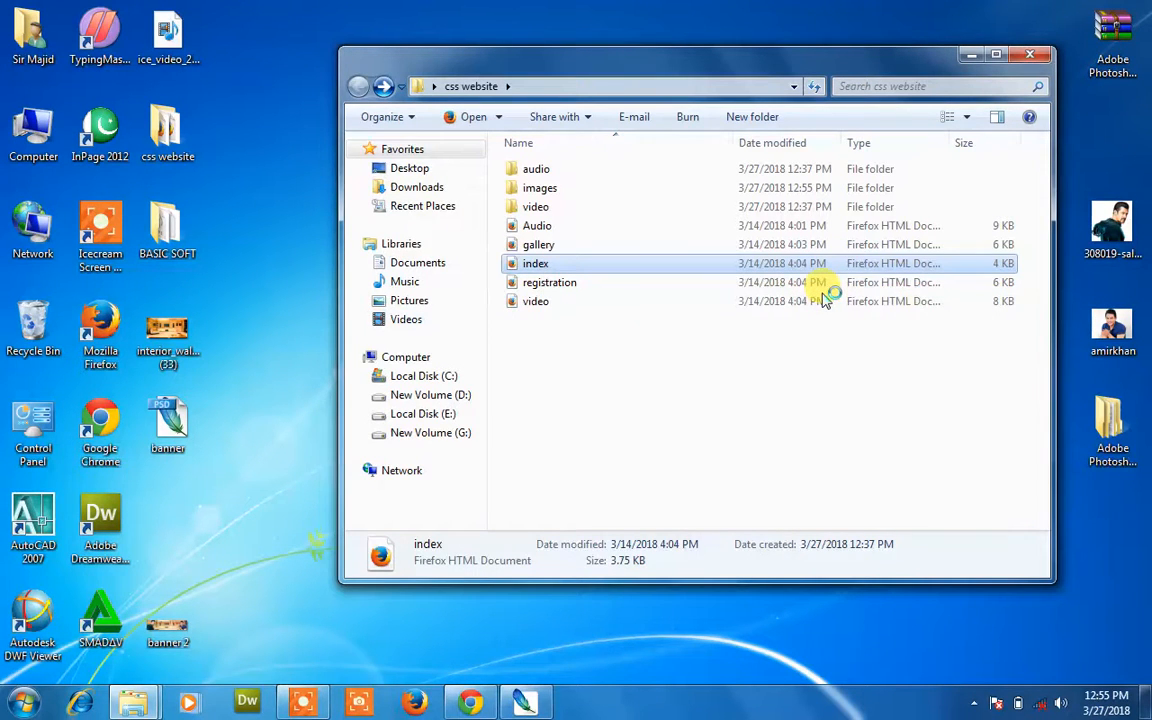
{"action": "left_click", "coordinate": [973, 703]}
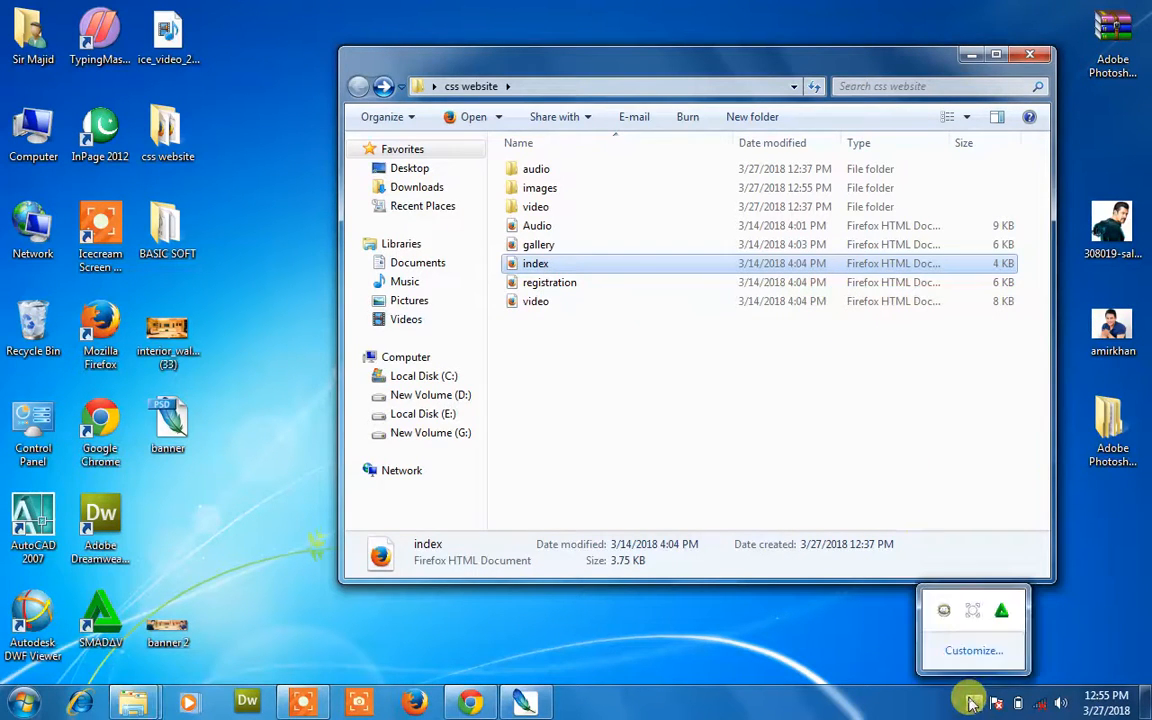
{"action": "left_click", "coordinate": [973, 611]}
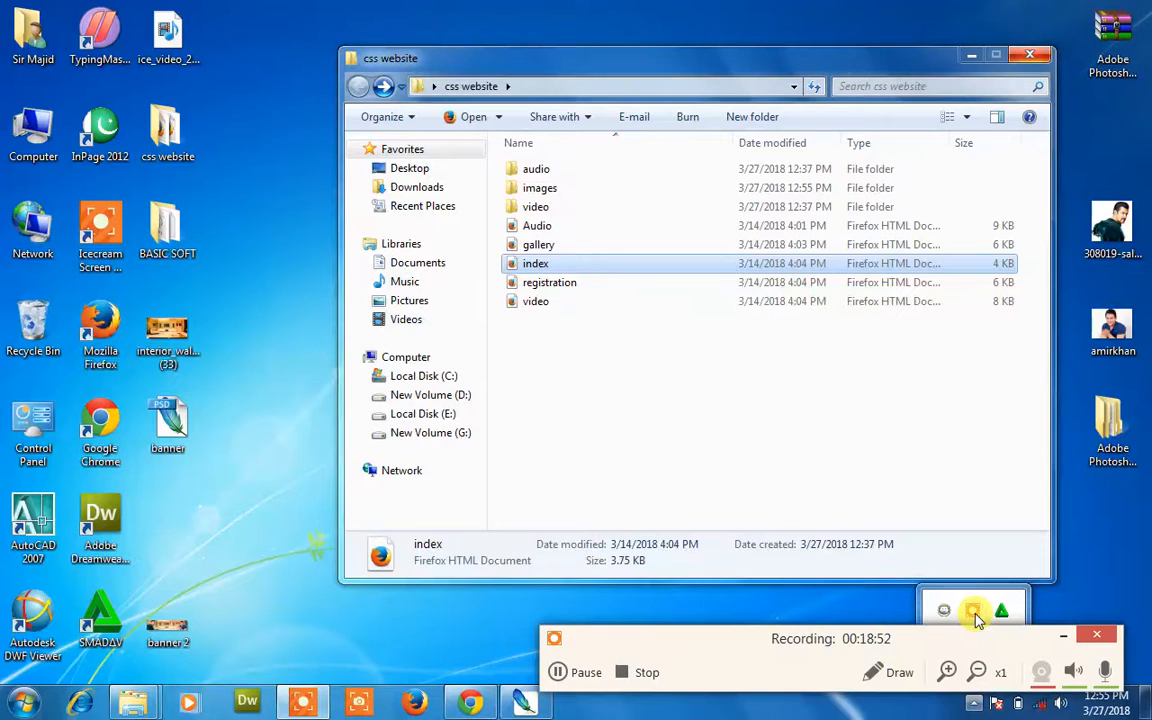
{"action": "left_click", "coordinate": [1063, 636]}
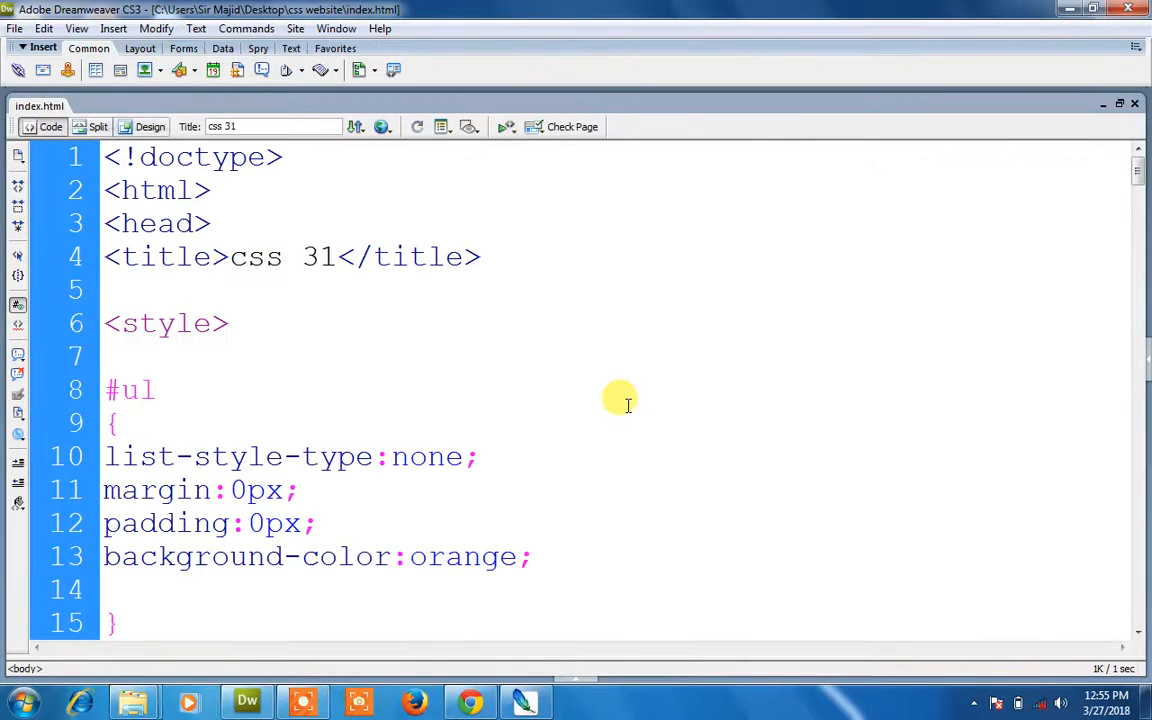
- Delete the placeholder text inside the font tag of the banner div in index.html
{"action": "left_click_drag", "start_coordinate": [1139, 170], "coordinate": [1100, 566]}
{"action": "left_click", "coordinate": [791, 229]}
{"action": "key", "text": "BackSpace"}
{"action": "key", "text": "BackSpace"}
{"action": "key", "text": "BackSpace"}
{"action": "key", "text": "BackSpace"}
{"action": "key", "text": "BackSpace"}
{"action": "key", "text": "BackSpace"}
- Insert an img tag with src "images/banner.jpg" inside the banner div's font tag and save index.html
{"action": "type", "text": "<>img src"}
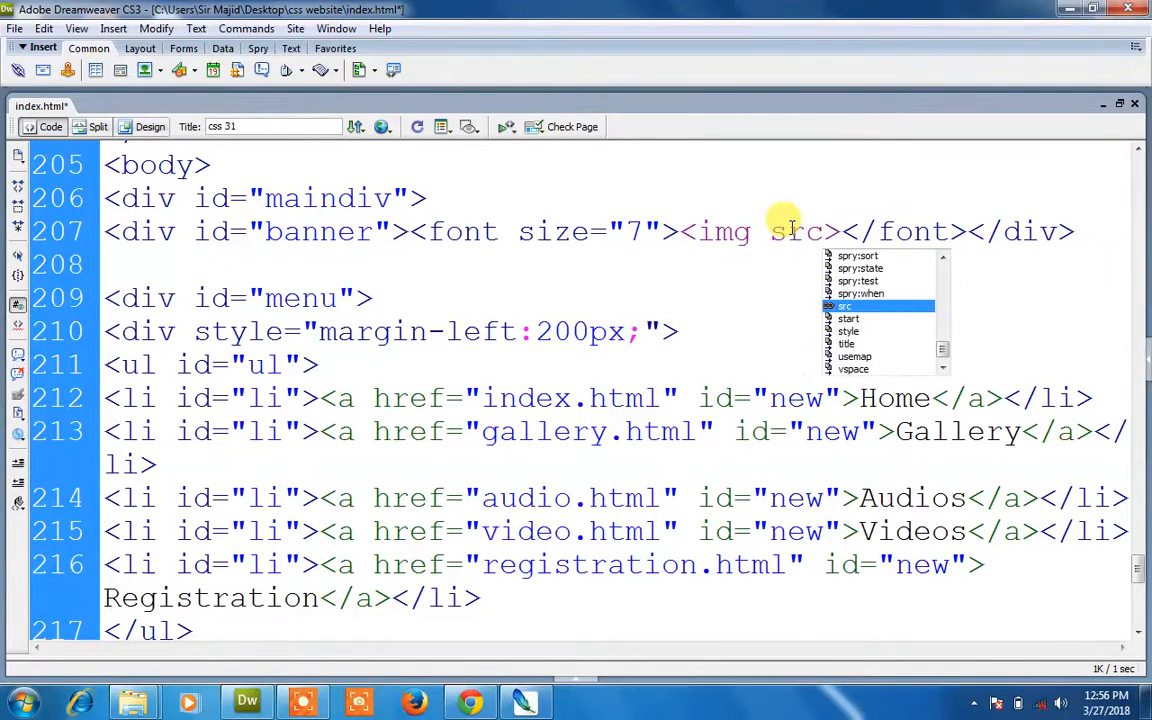
{"action": "key", "text": "Return"}
{"action": "key", "text": "Escape"}
{"action": "type", "text": "image"}
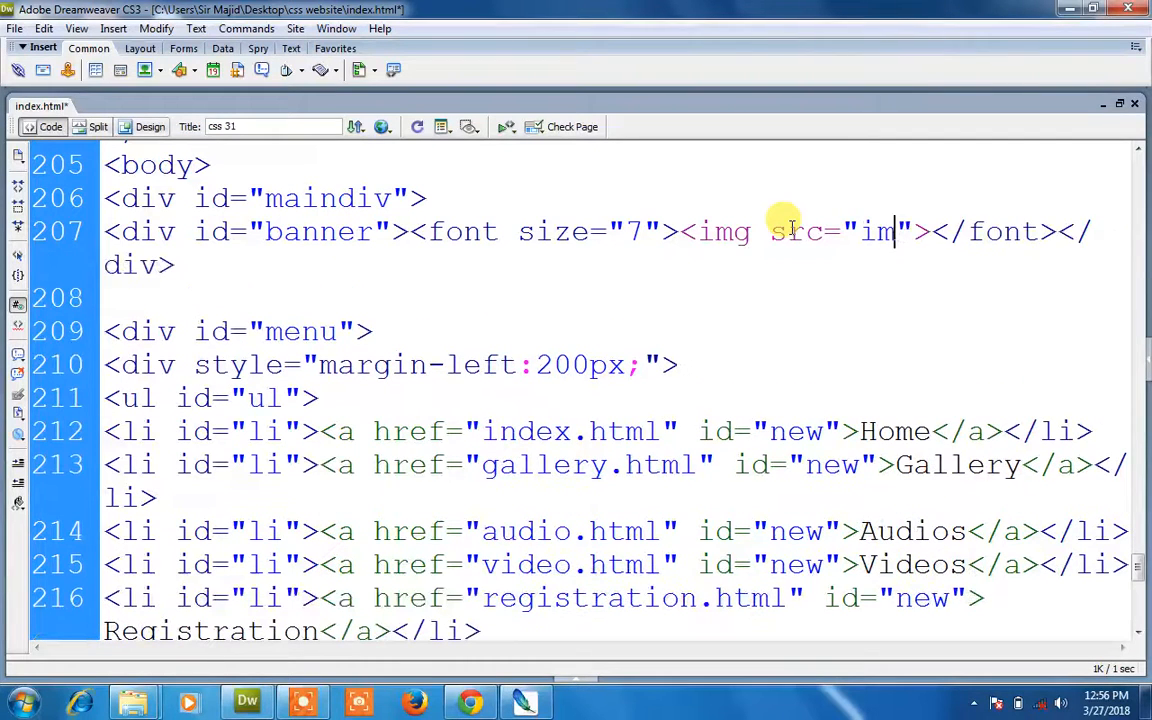
{"action": "key", "text": "BackSpace"}
{"action": "type", "text": "es/b"}
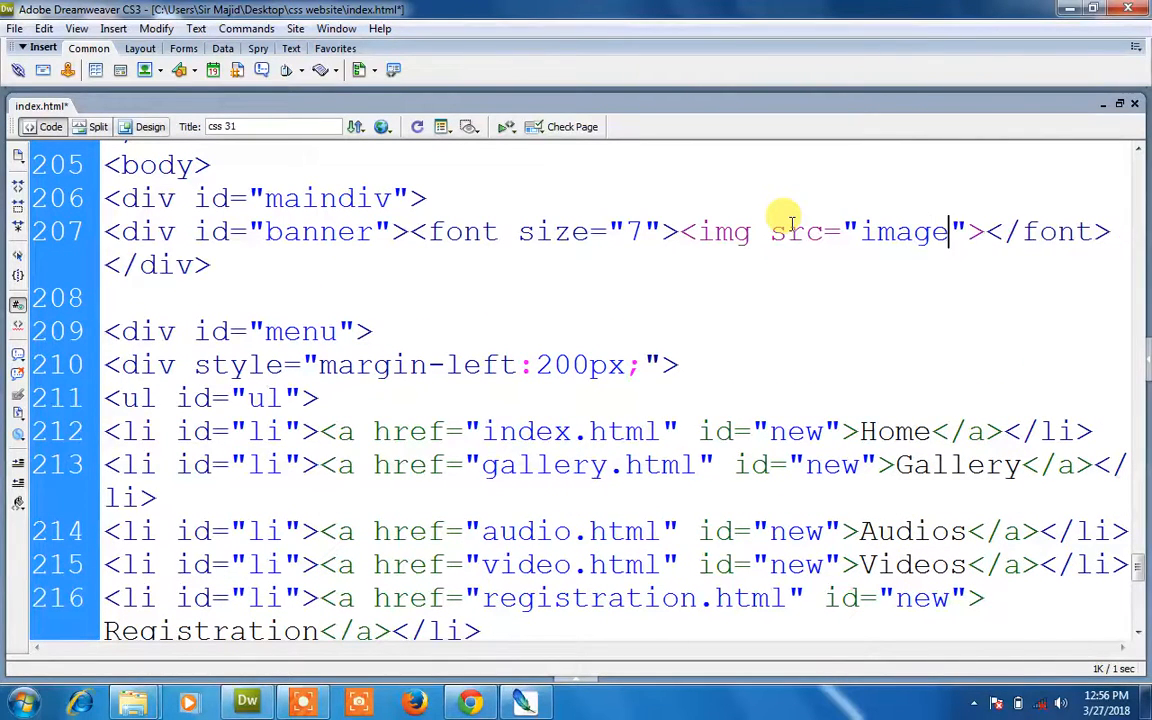
{"action": "type", "text": "anner.jpg"}
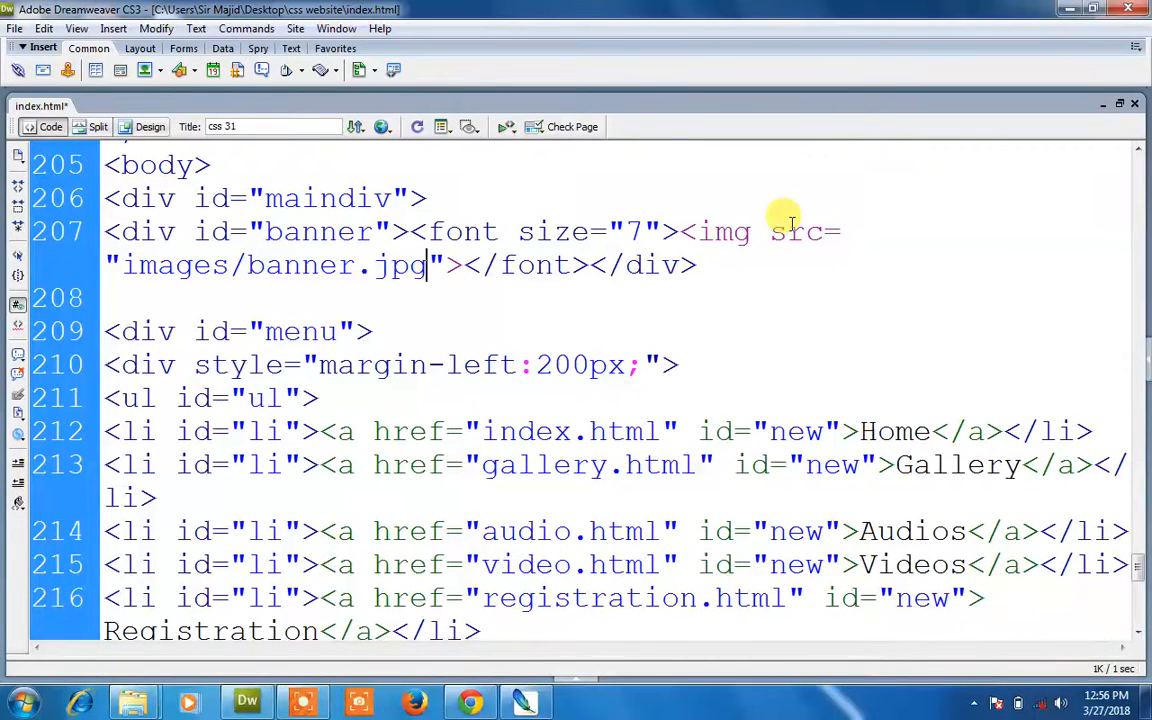
- Switch to Chrome, reload index.html and examine how the banner image fits above the menu
{"action": "key", "text": "alt+Tab"}
{"action": "key", "text": "alt+Tab"}
{"action": "key", "text": "alt+Tab"}
{"action": "key", "text": "alt+Tab"}
{"action": "key", "text": "F5"}
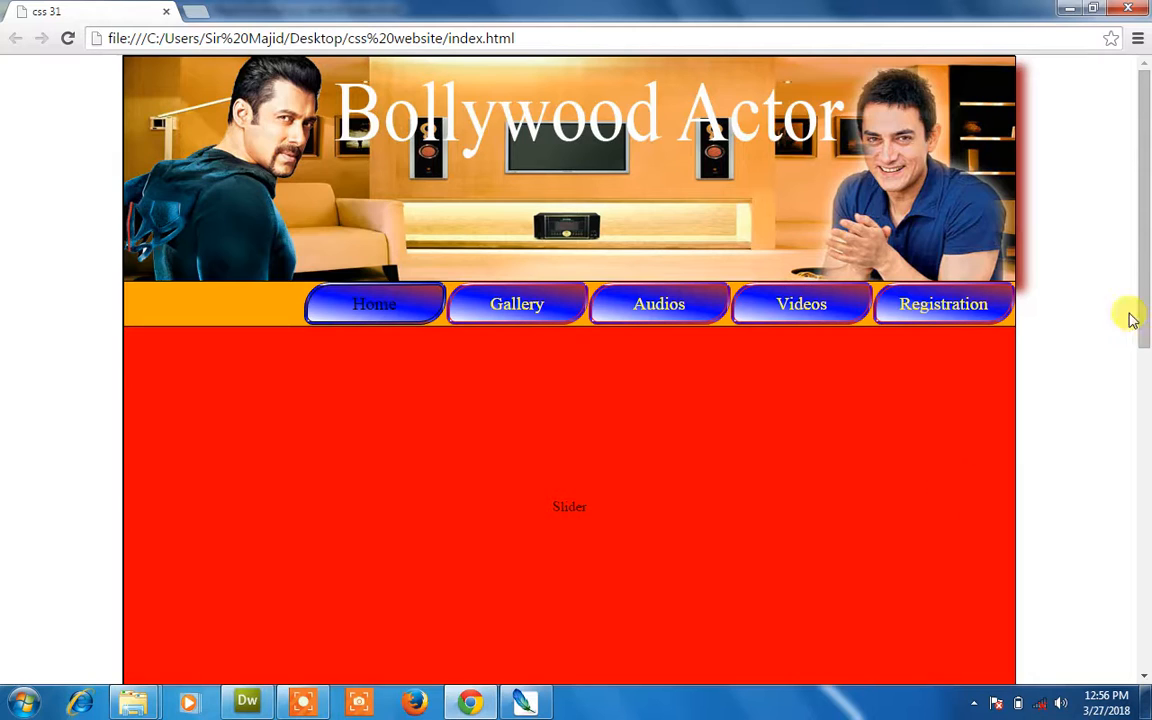
{"action": "left_click_drag", "start_coordinate": [1144, 285], "coordinate": [1145, 135]}
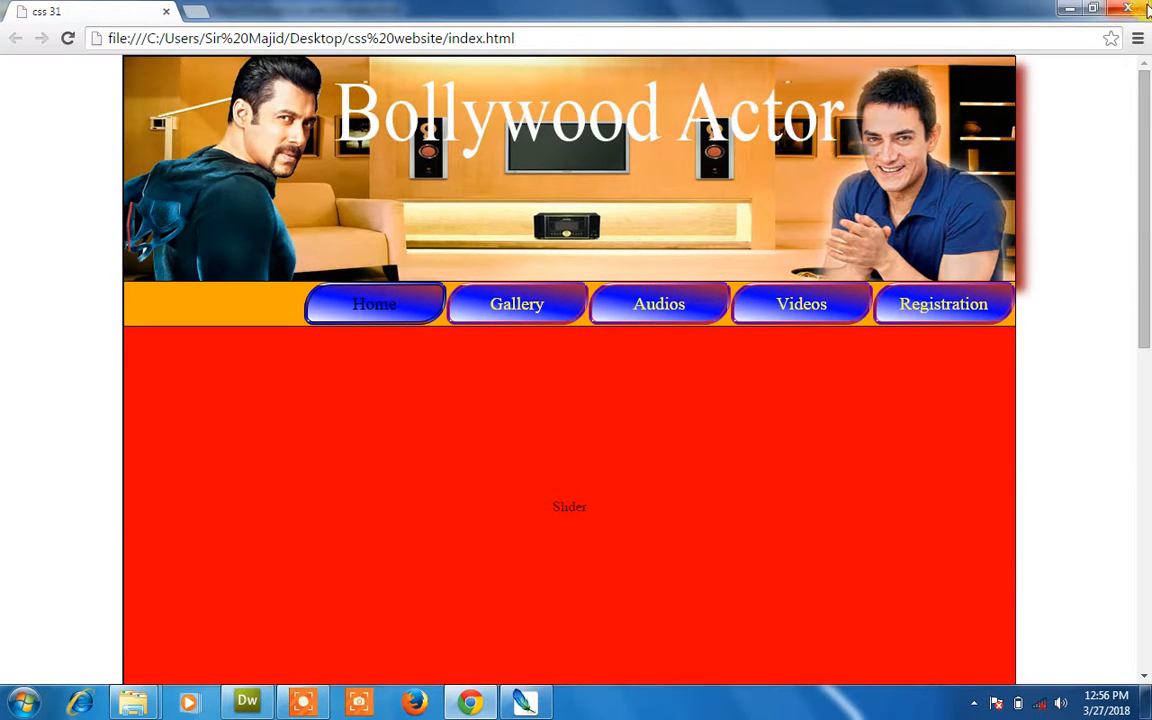
{"action": "scroll", "coordinate": [450, 660], "scroll_direction": "down", "scroll_amount": 1}
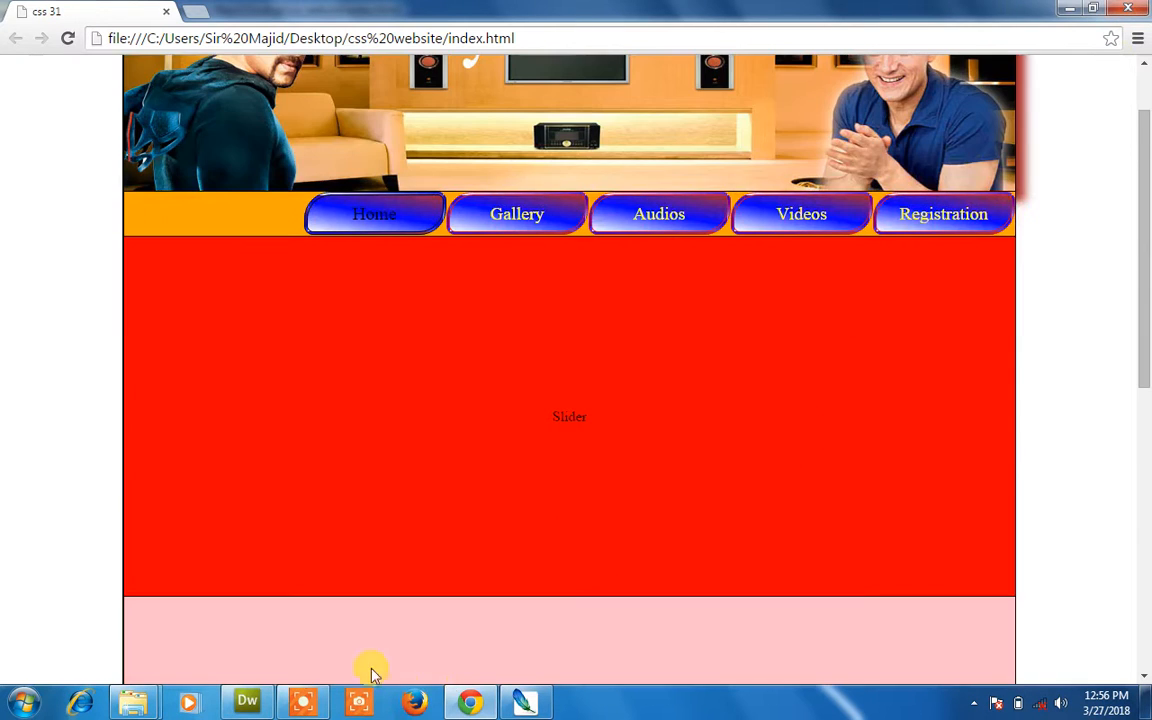
- Return to Dreamweaver, remove the whole img tag from the banner div and save index.html
{"action": "left_click", "coordinate": [250, 703]}
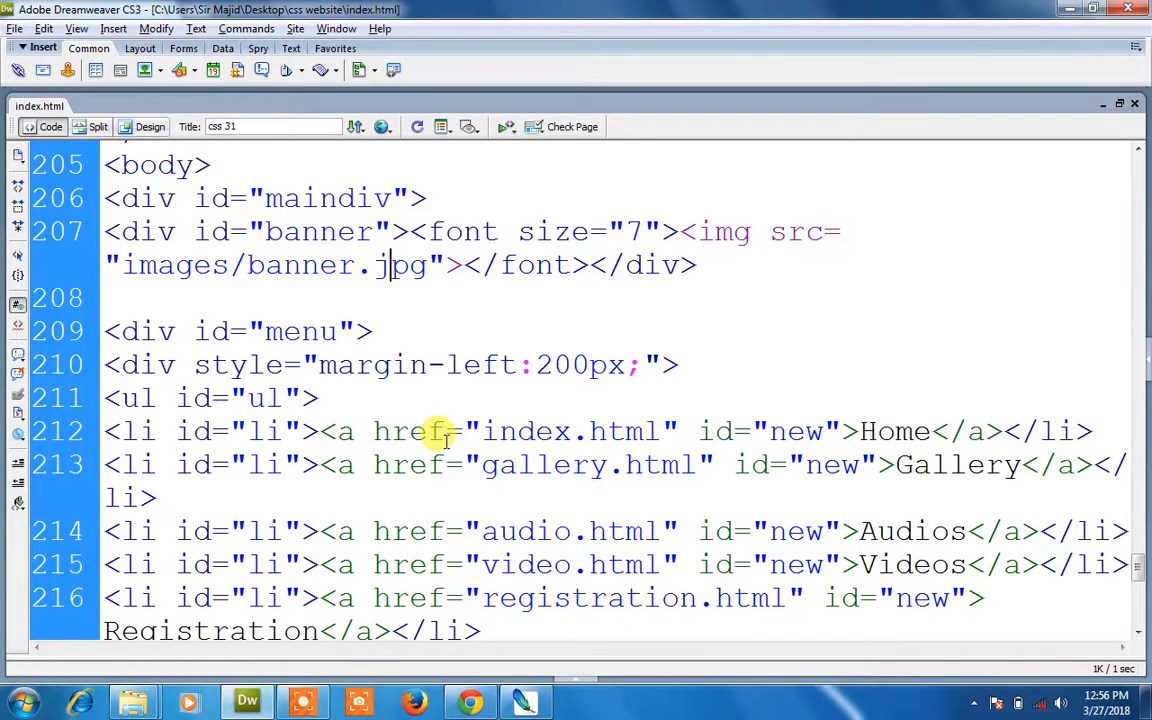
{"action": "key", "text": "BackSpace"}
{"action": "key", "text": "BackSpace"}
{"action": "key", "text": "BackSpace"}
{"action": "key", "text": "BackSpace"}
{"action": "key", "text": "BackSpace"}
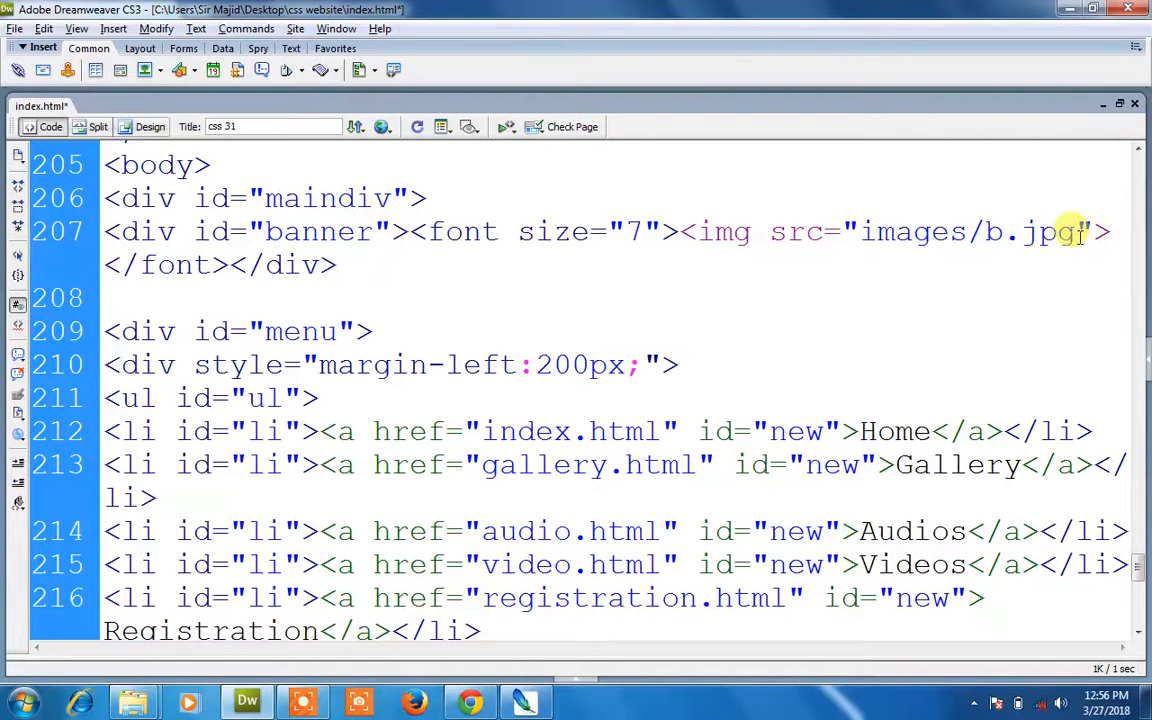
{"action": "left_click_drag", "start_coordinate": [1113, 228], "coordinate": [683, 237]}
{"action": "key", "text": "Delete"}
- Reload index.html in Chrome and examine the banner area's gradient background
{"action": "key", "text": "alt+Tab"}
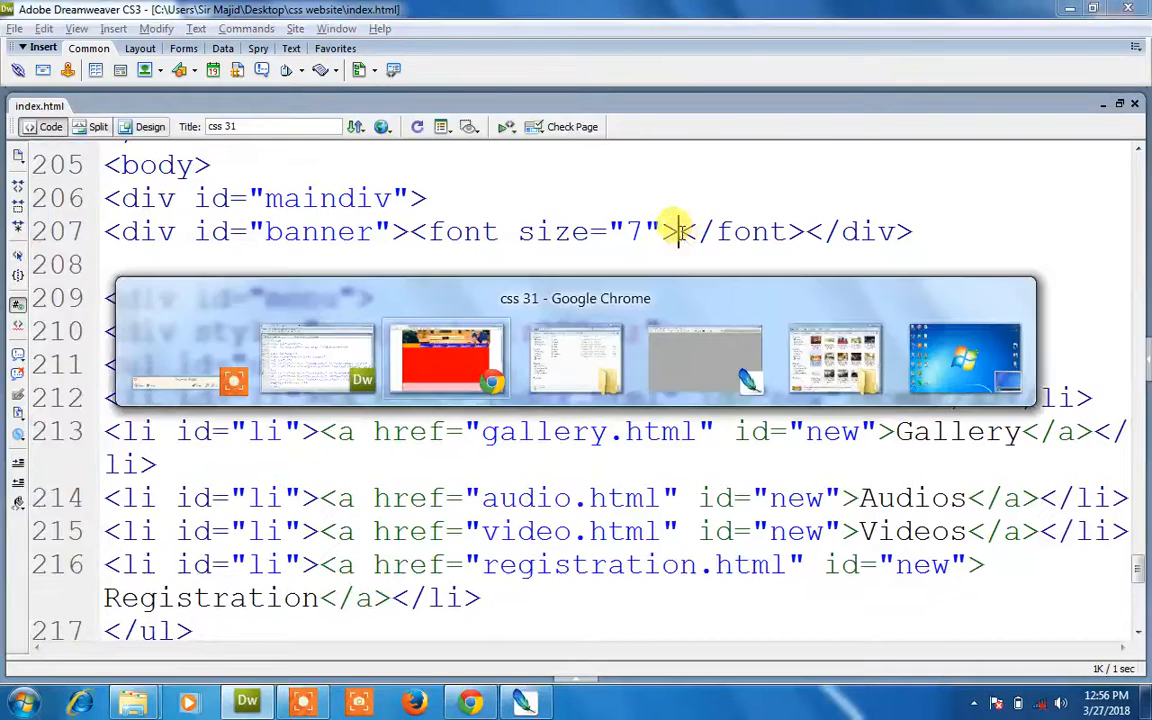
{"action": "key", "text": "F5"}
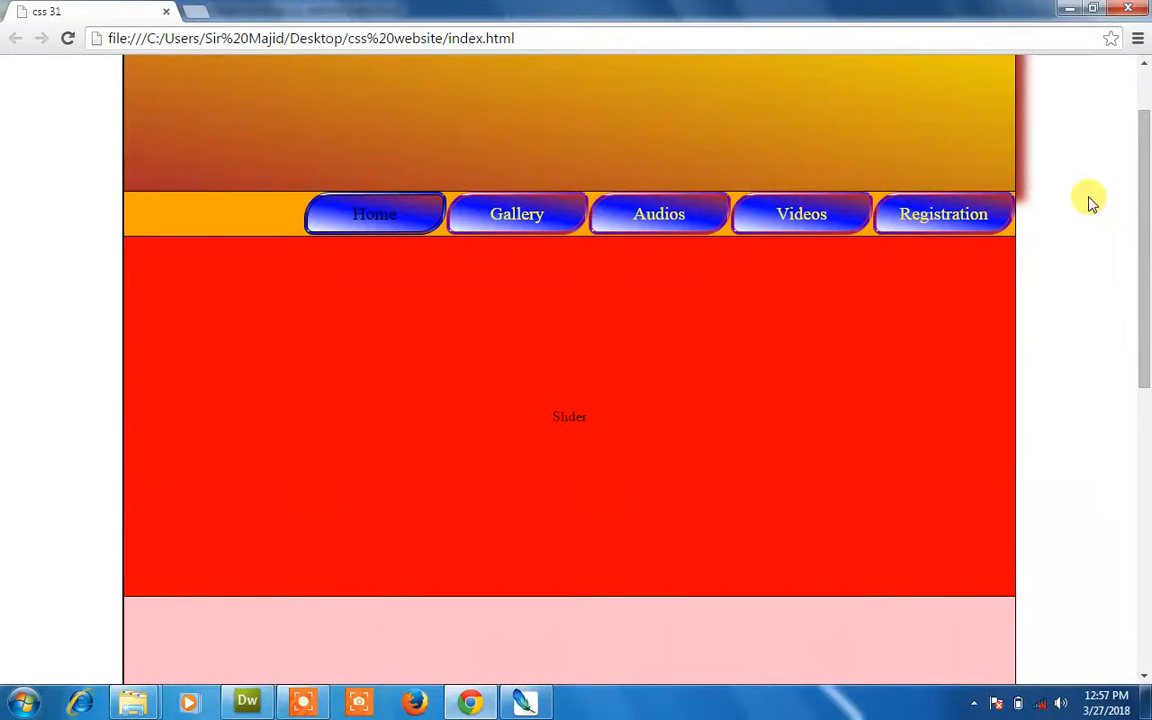
{"action": "left_click_drag", "start_coordinate": [1134, 205], "coordinate": [1145, 140]}
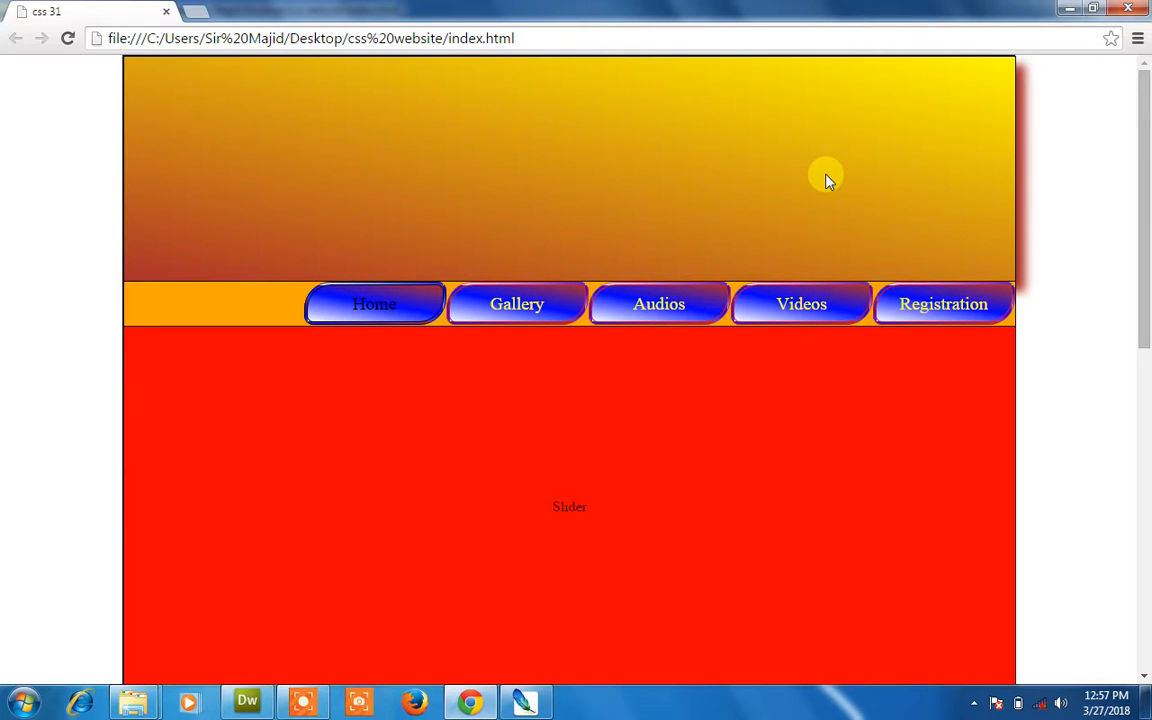
- Switch to Photoshop and delete the room background layer, Layer 3, from banner.psd
{"action": "left_click", "coordinate": [519, 703]}
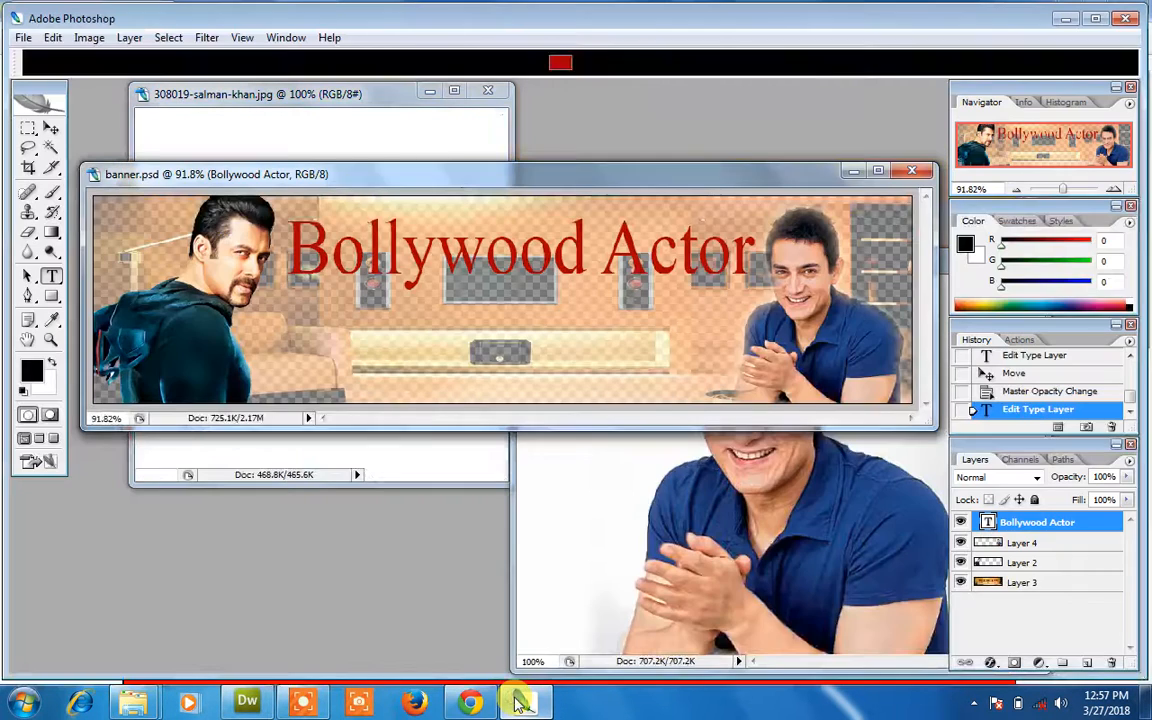
{"action": "left_click", "coordinate": [50, 127]}
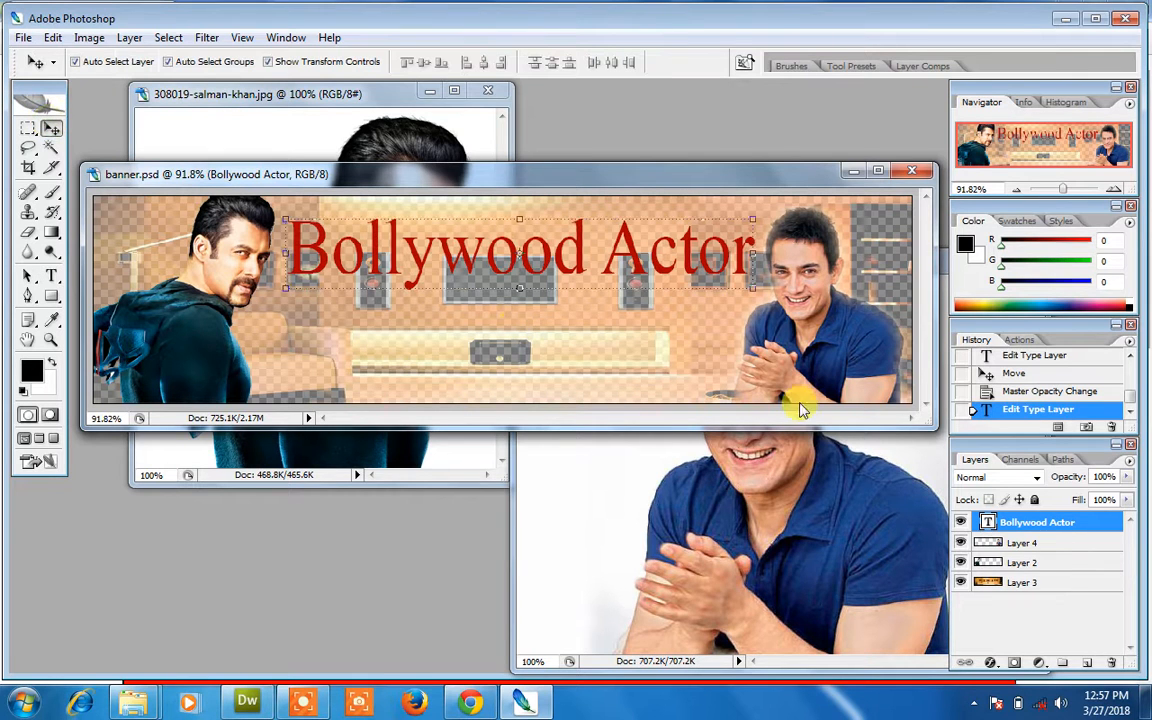
{"action": "left_click", "coordinate": [718, 375]}
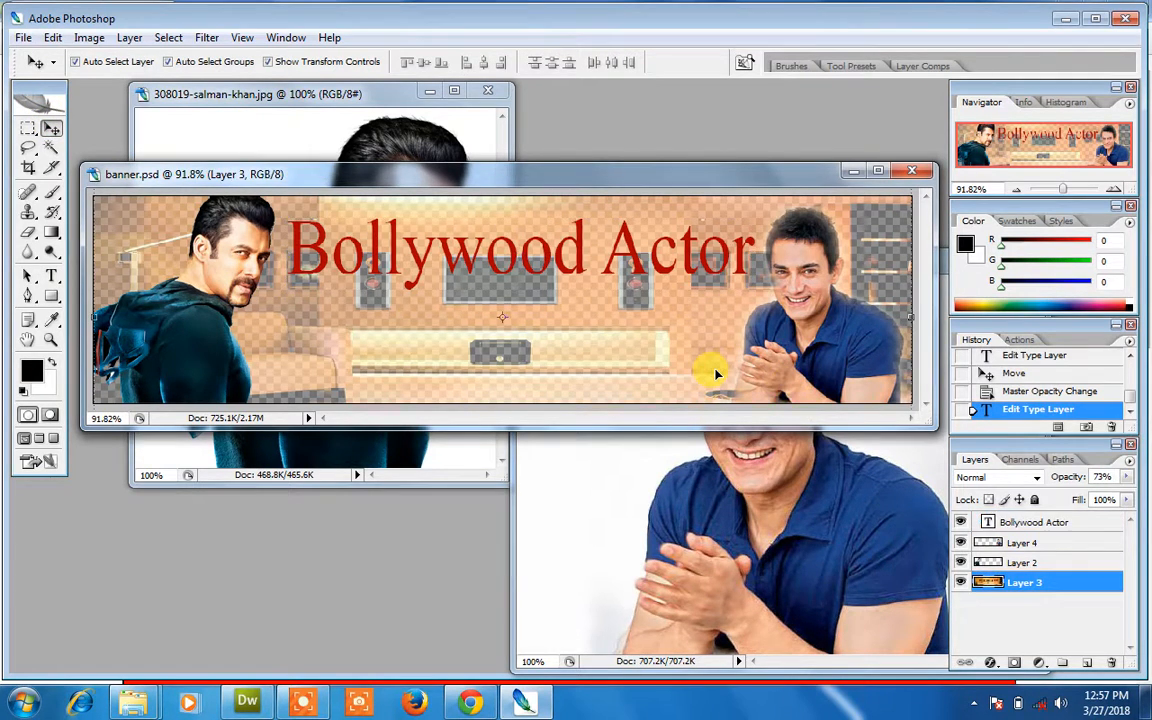
{"action": "left_click", "coordinate": [1111, 663]}
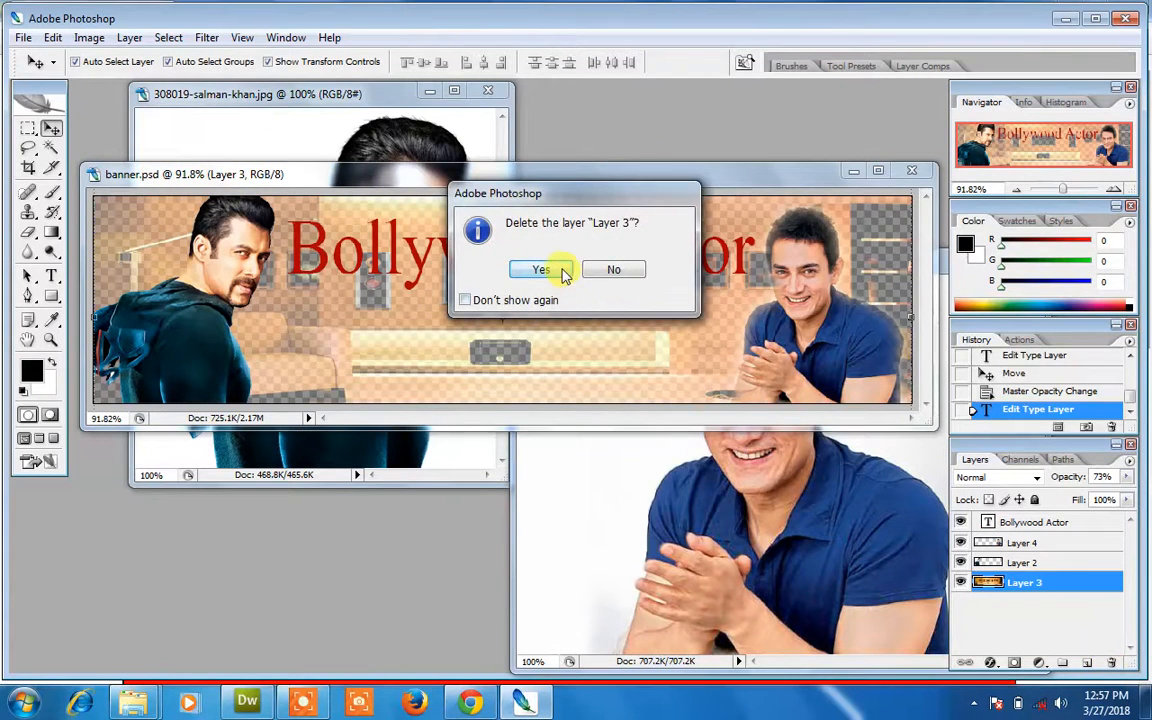
{"action": "left_click", "coordinate": [560, 270]}
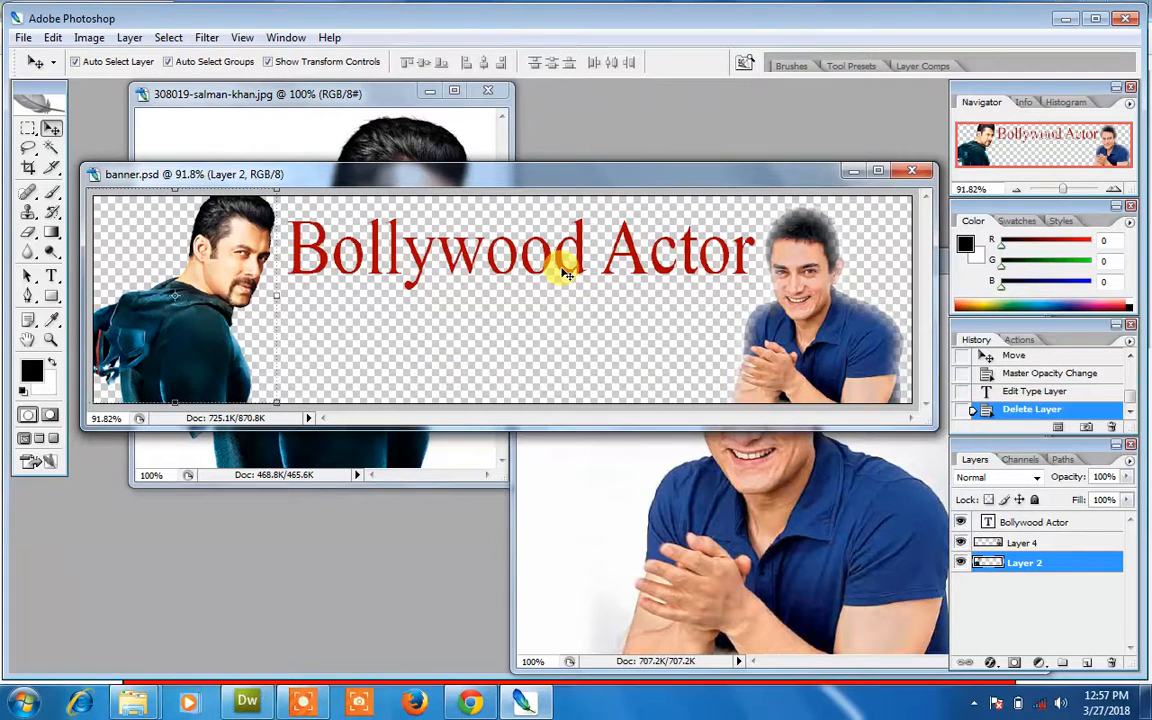
- Save a JPEG copy of the banner as banner1.jpg in the css website's images folder, accepting the JPEG options
{"action": "left_click", "coordinate": [20, 37]}
{"action": "left_click", "coordinate": [62, 235]}
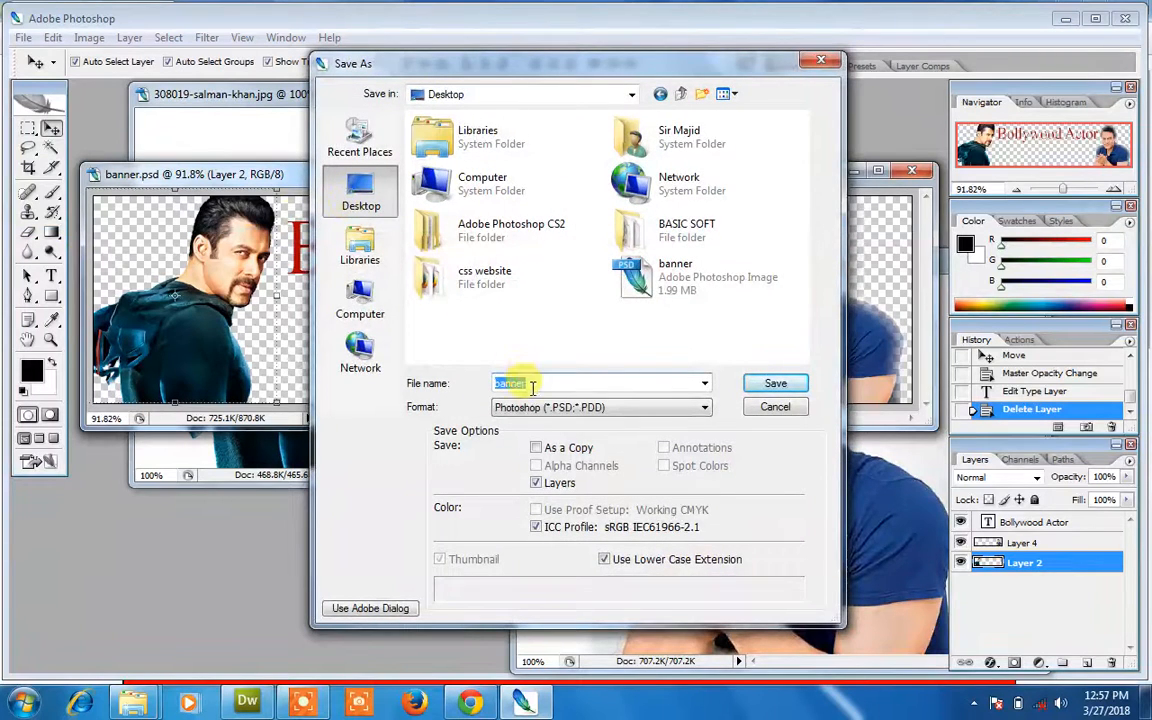
{"action": "double_click", "coordinate": [480, 277]}
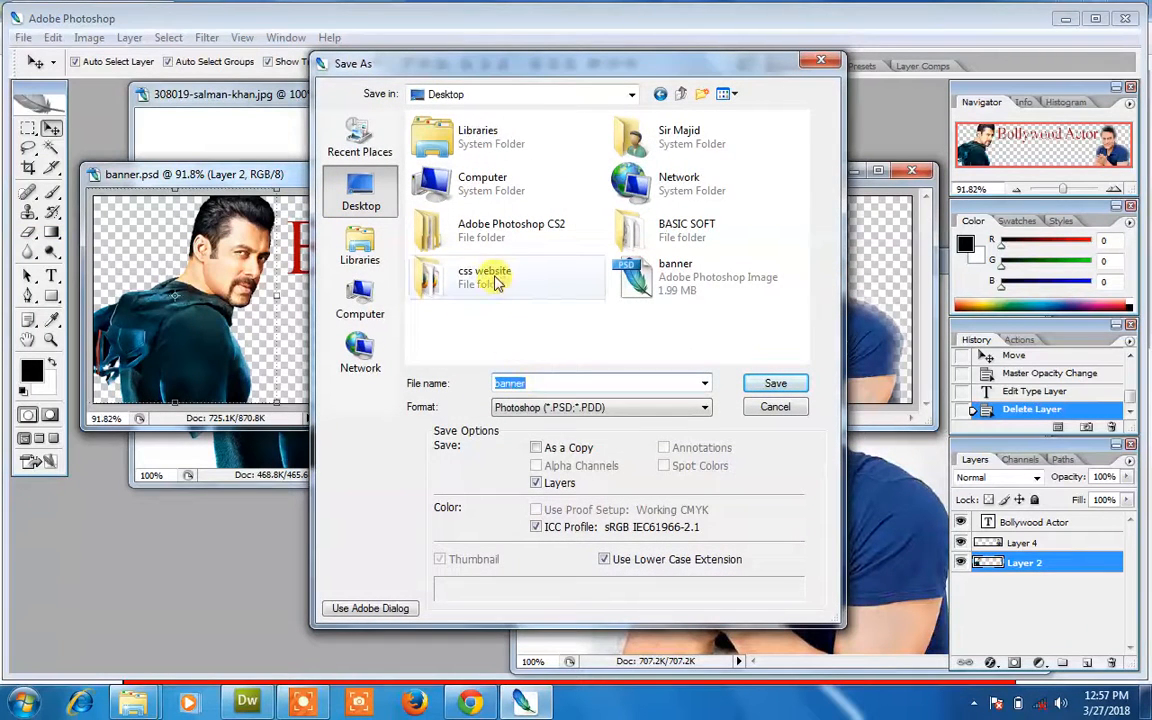
{"action": "double_click", "coordinate": [443, 157]}
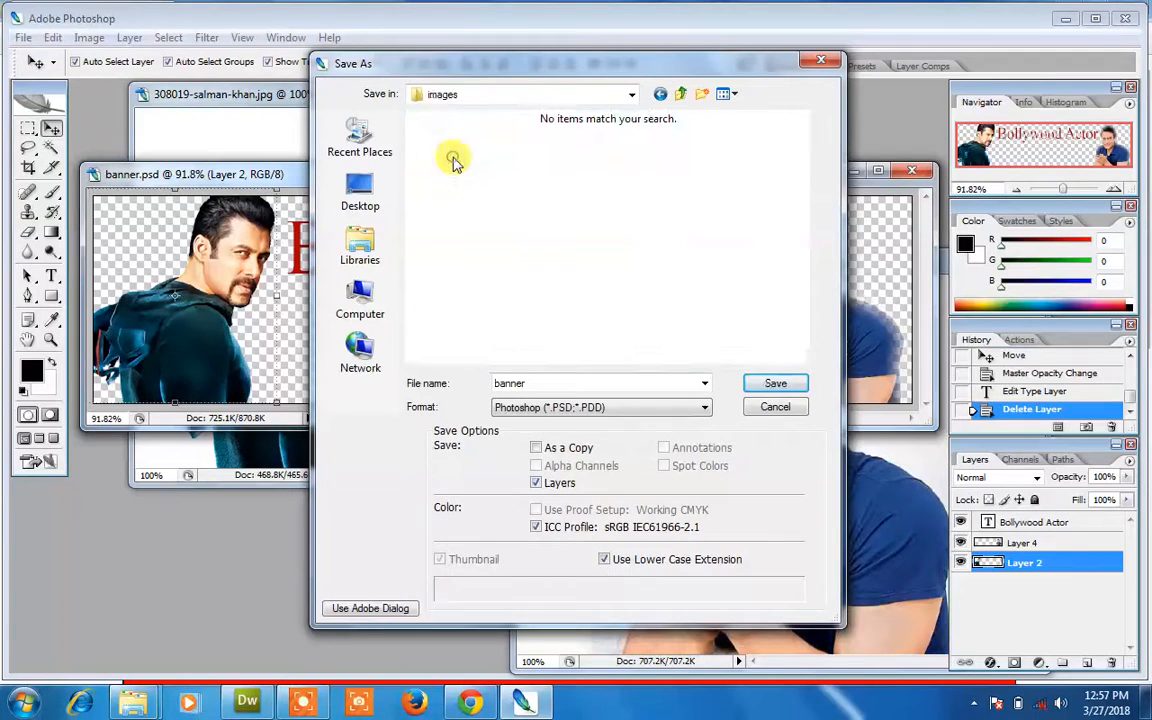
{"action": "left_click", "coordinate": [572, 388]}
{"action": "left_click", "coordinate": [572, 388]}
{"action": "type", "text": "1"}
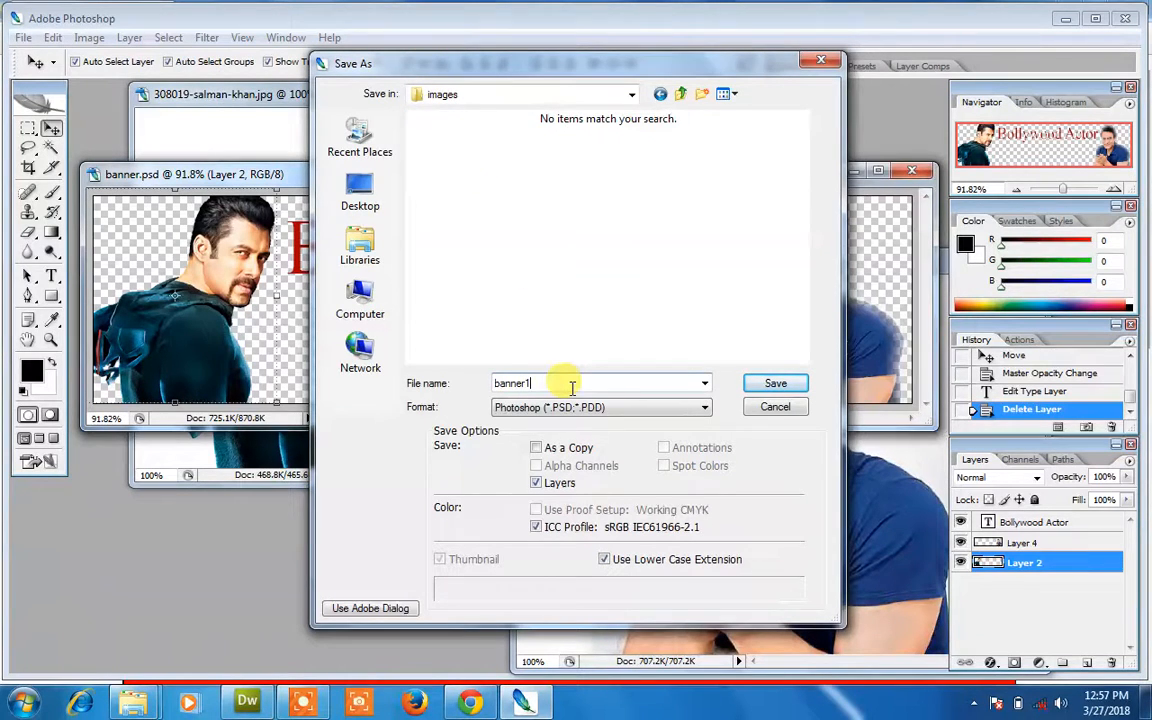
{"action": "left_click", "coordinate": [696, 407]}
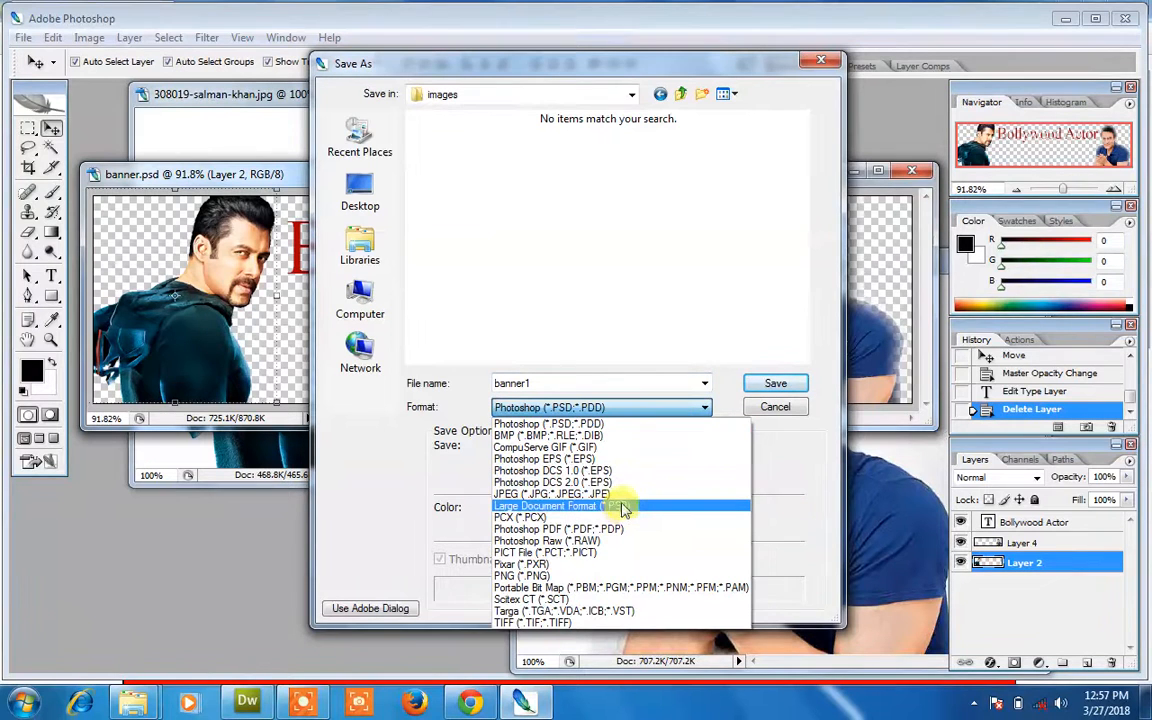
{"action": "left_click", "coordinate": [632, 498]}
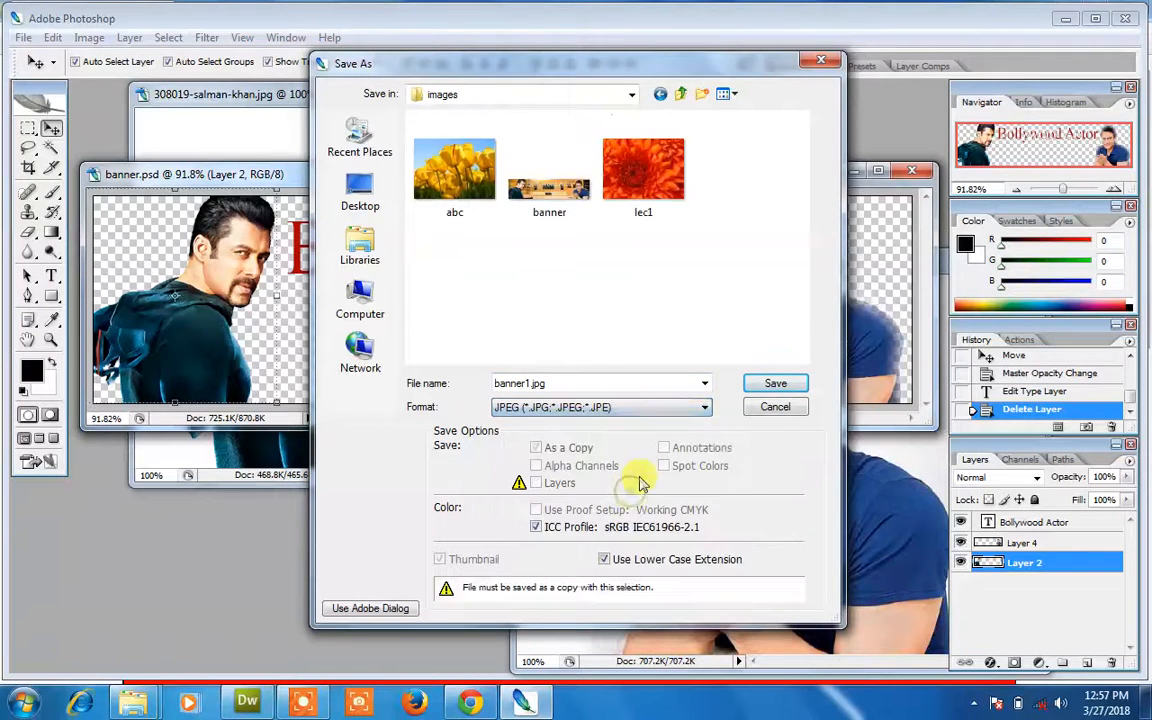
{"action": "left_click", "coordinate": [758, 383]}
{"action": "left_click", "coordinate": [694, 158]}
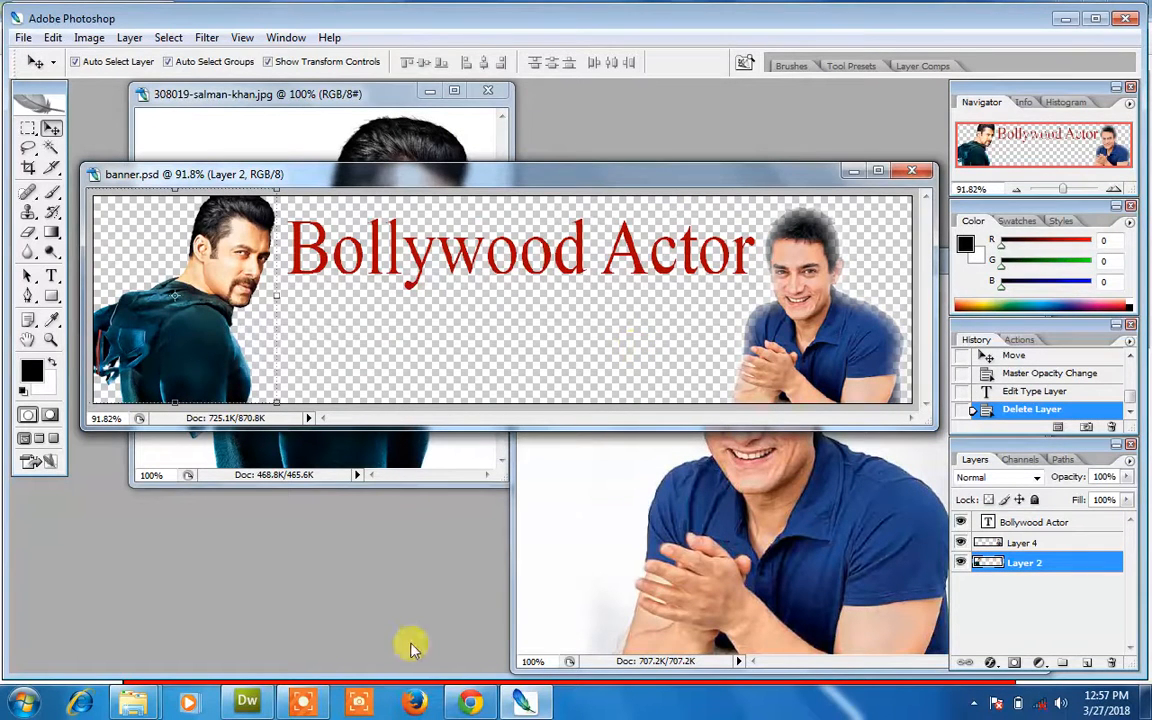
- Switch to Dreamweaver, restore the banner div's img tag, point its source to images/banner1.jpg and save index.html
{"action": "left_click", "coordinate": [524, 703]}
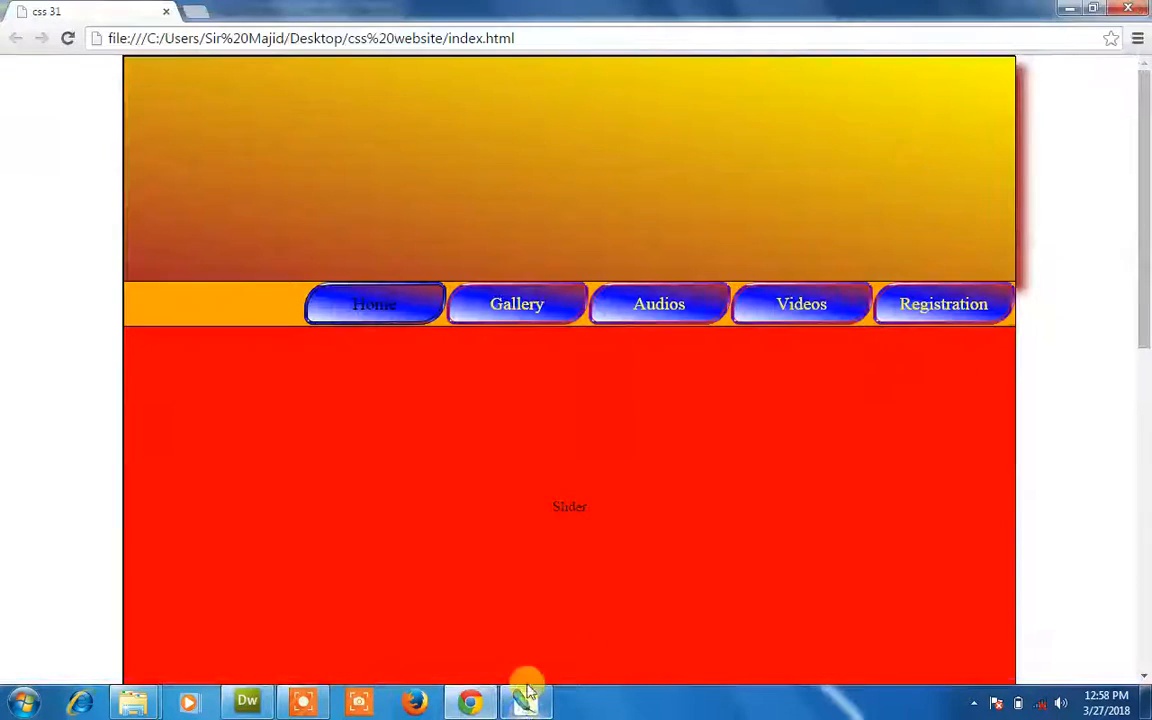
{"action": "left_click", "coordinate": [248, 703]}
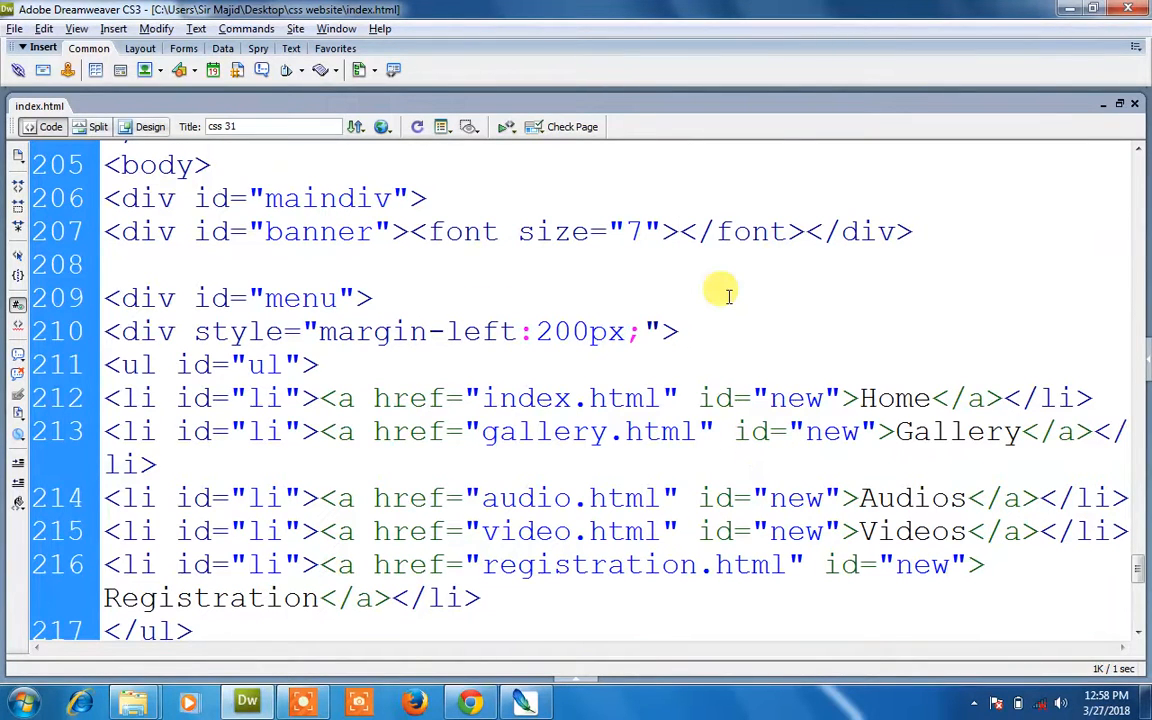
{"action": "type", "text": "<"}
{"action": "key", "text": "ctrl+z"}
{"action": "key", "text": "ctrl+z"}
{"action": "key", "text": "Right"}
{"action": "left_click", "coordinate": [1000, 228]}
{"action": "type", "text": "a"}
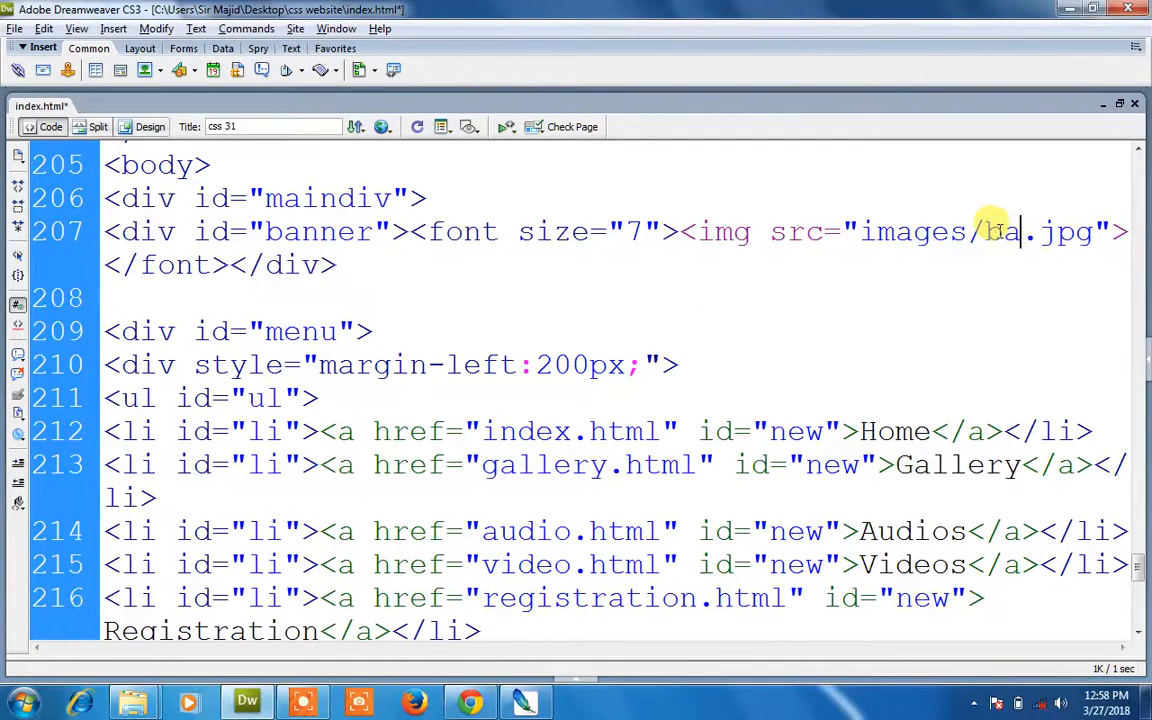
{"action": "type", "text": "nner1"}
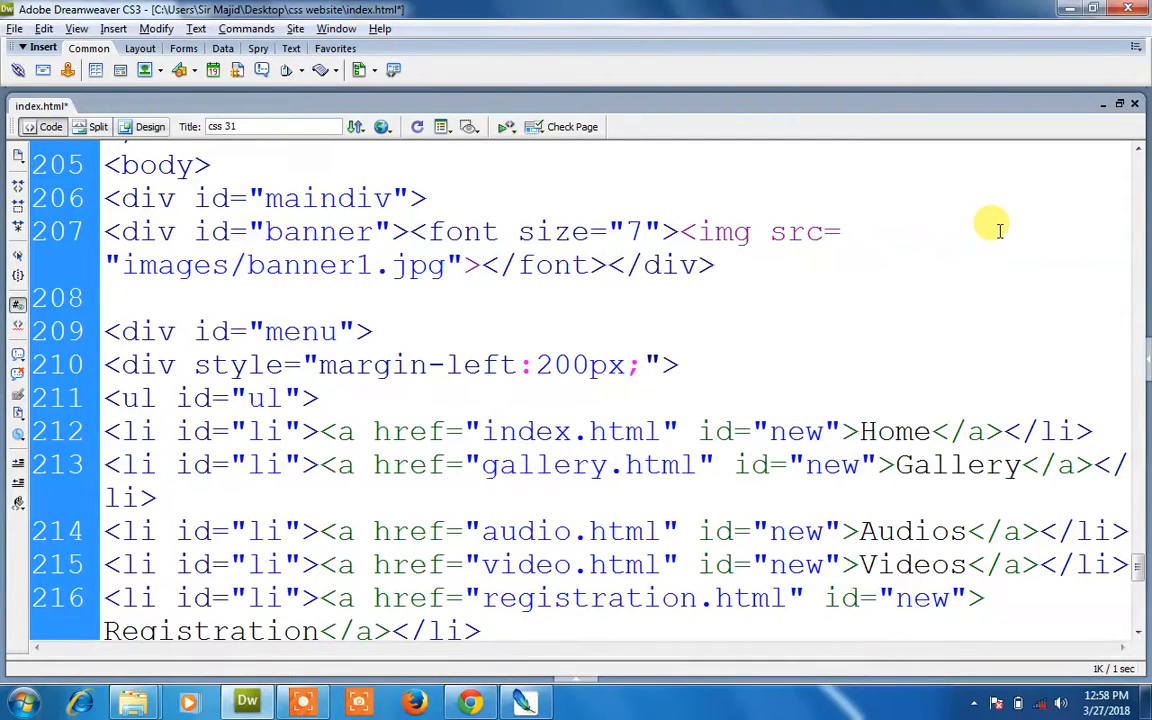
{"action": "key", "text": "ctrl+s"}
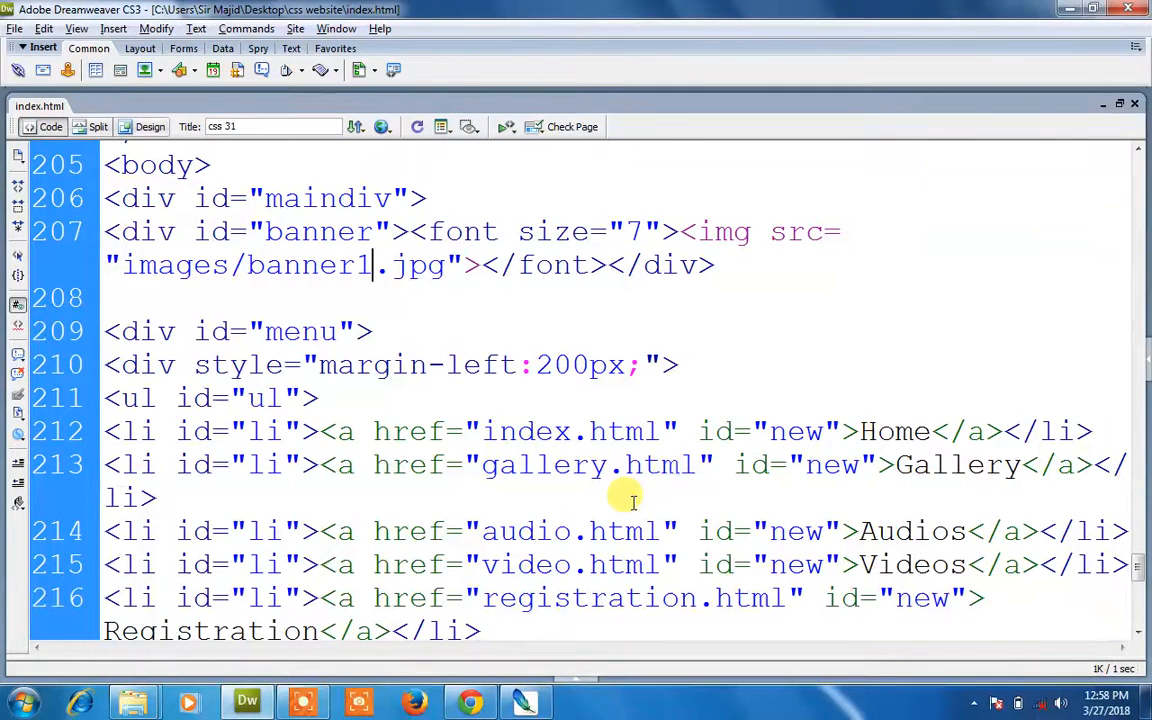
- Switch to Chrome, reload index.html and examine the background behind the JPEG banner
{"action": "left_click", "coordinate": [472, 703]}
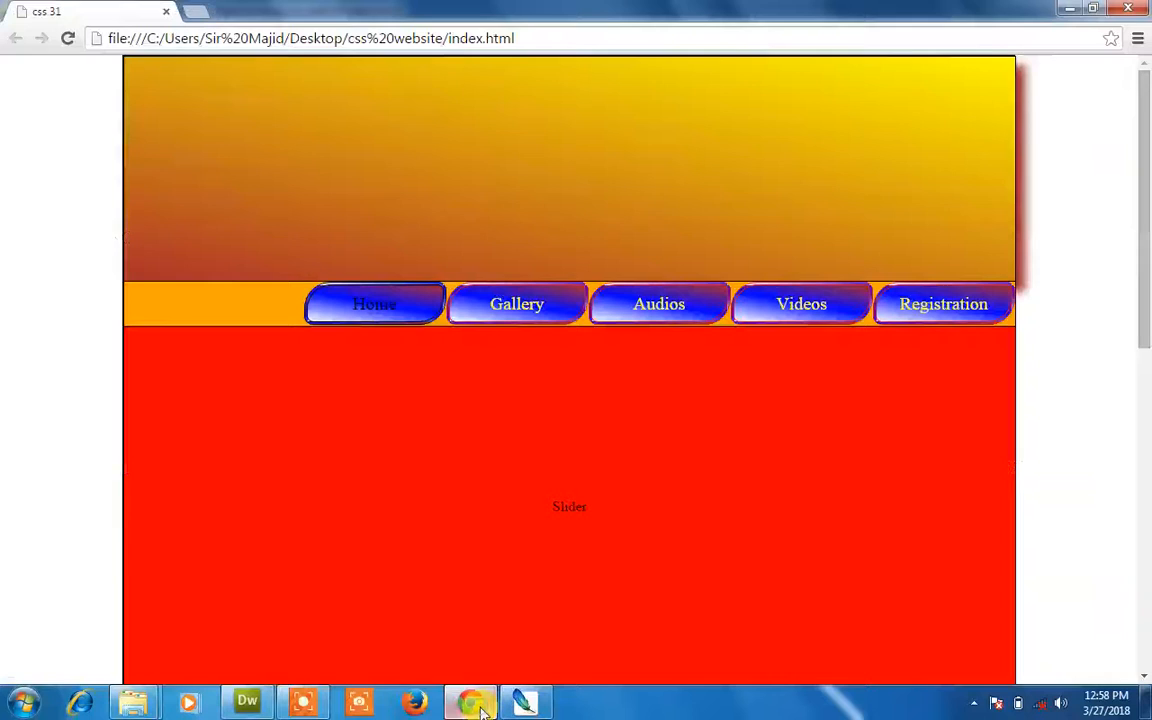
{"action": "key", "text": "F5"}
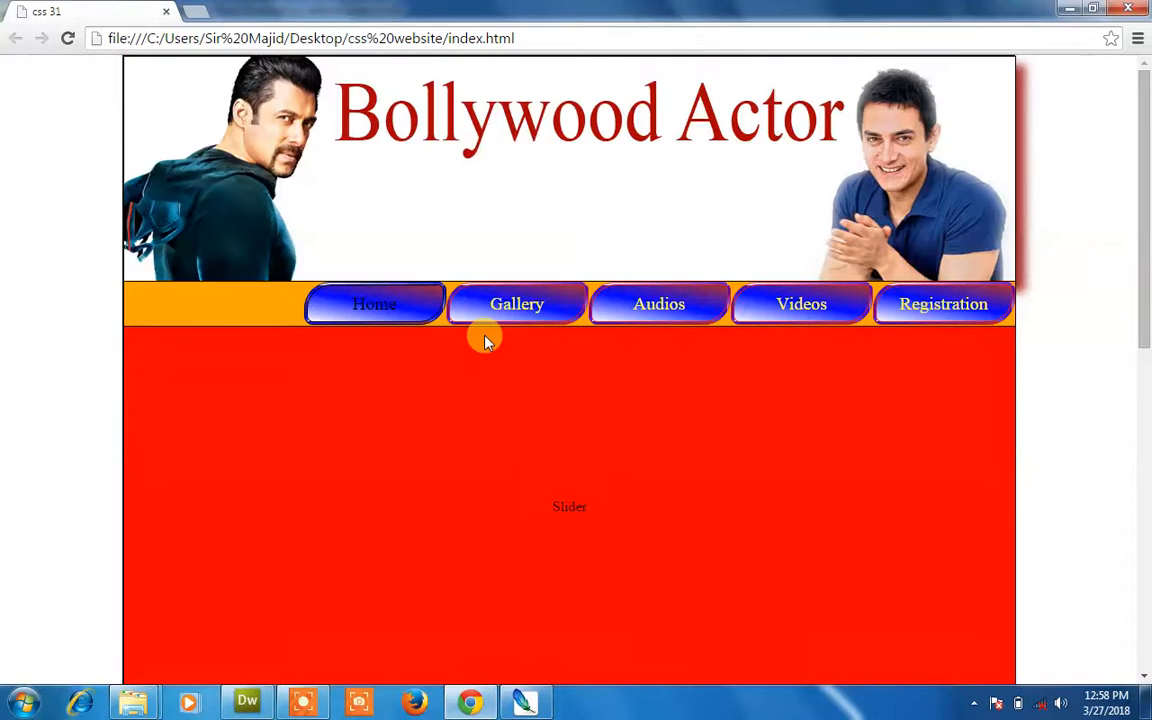
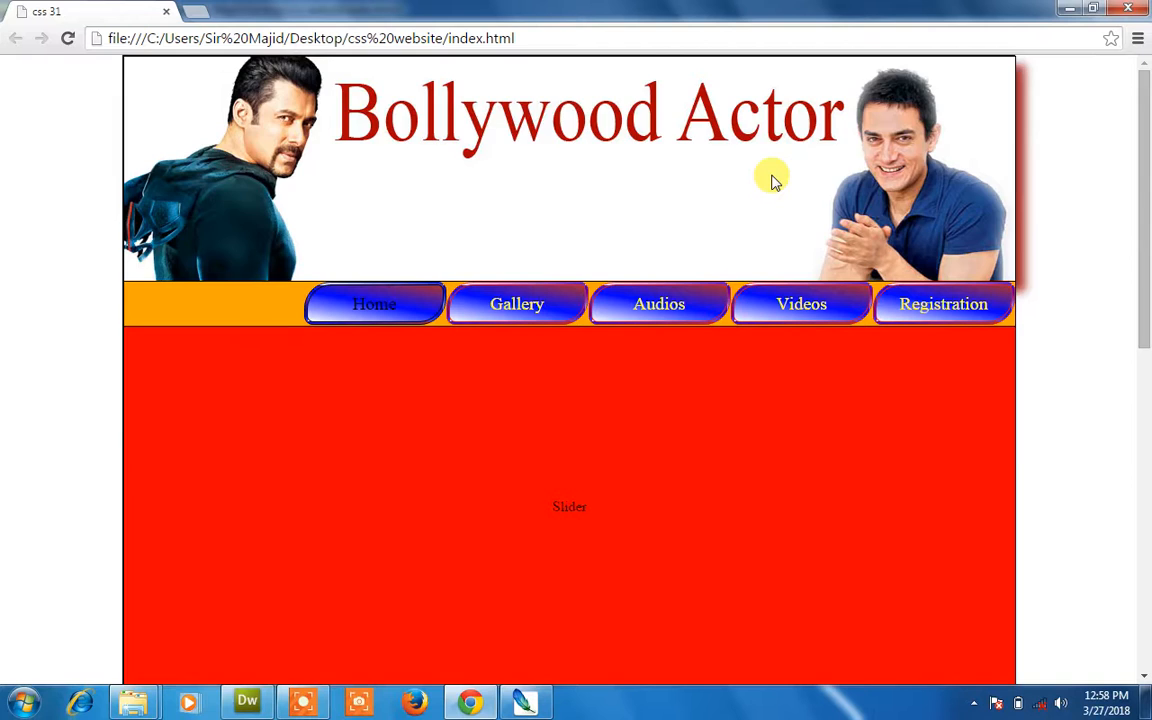
{"action": "scroll", "coordinate": [604, 437], "scroll_direction": "down", "scroll_amount": 3}
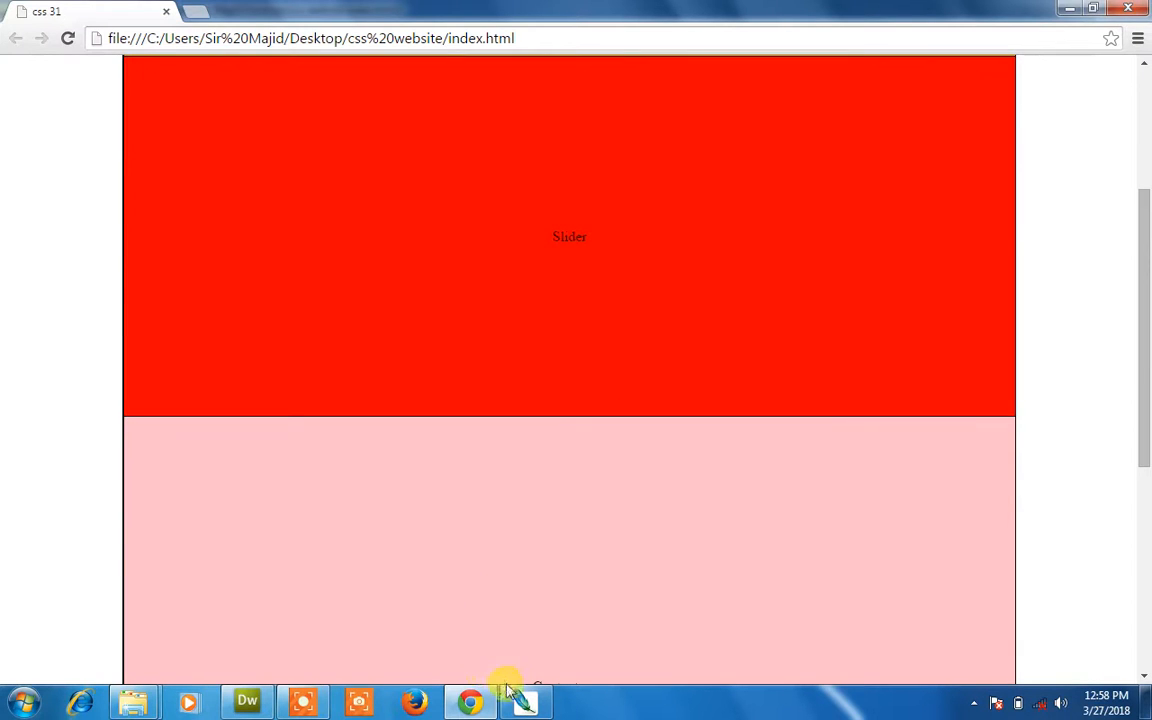
- Switch to Photoshop and save the banner as banner.png in the css website's images folder, in PNG format with interlace set to None
{"action": "left_click", "coordinate": [516, 692]}
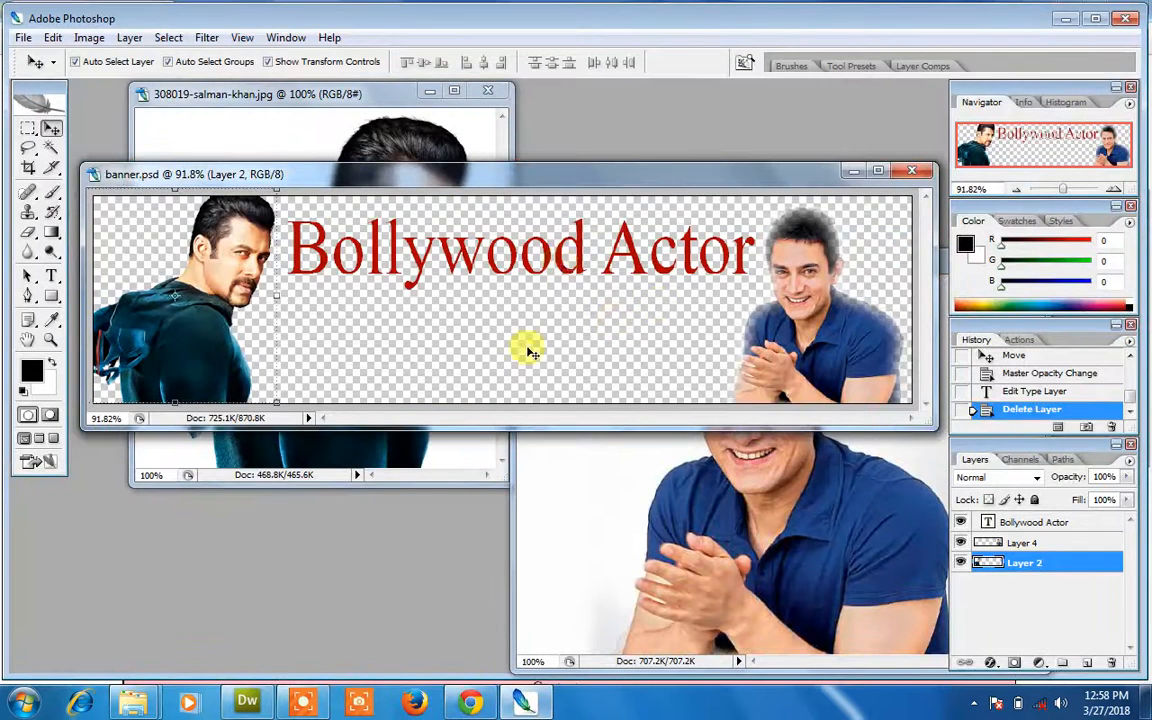
{"action": "left_click", "coordinate": [531, 358]}
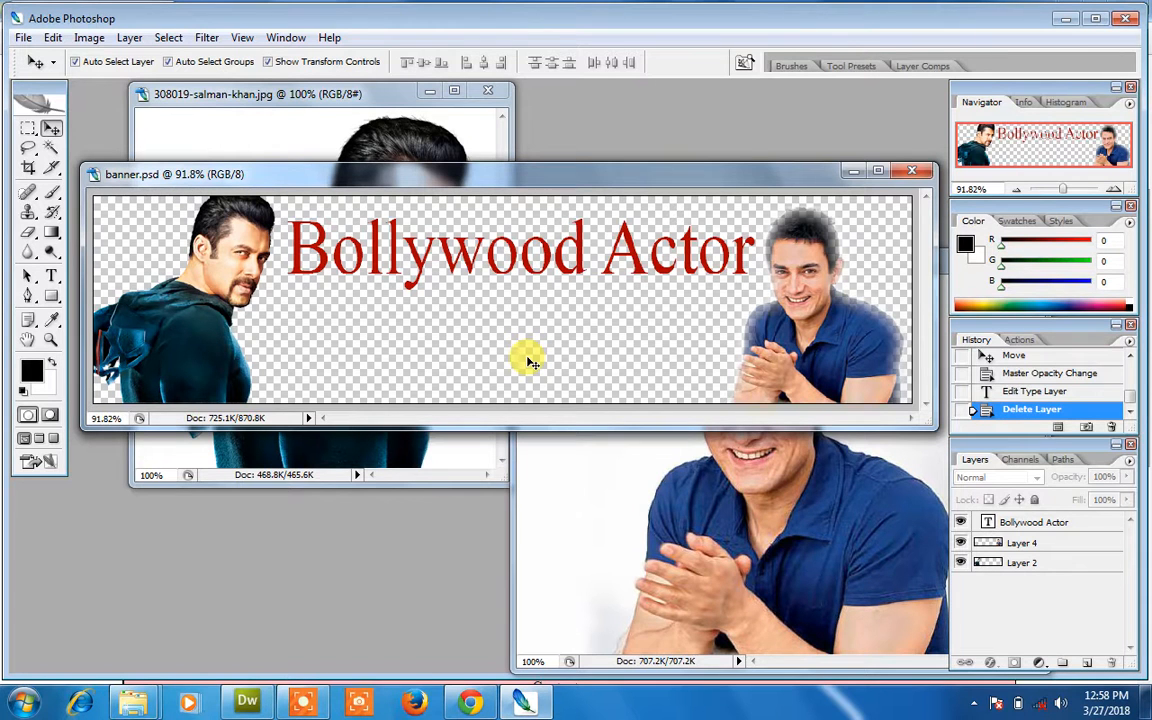
{"action": "left_click", "coordinate": [22, 38]}
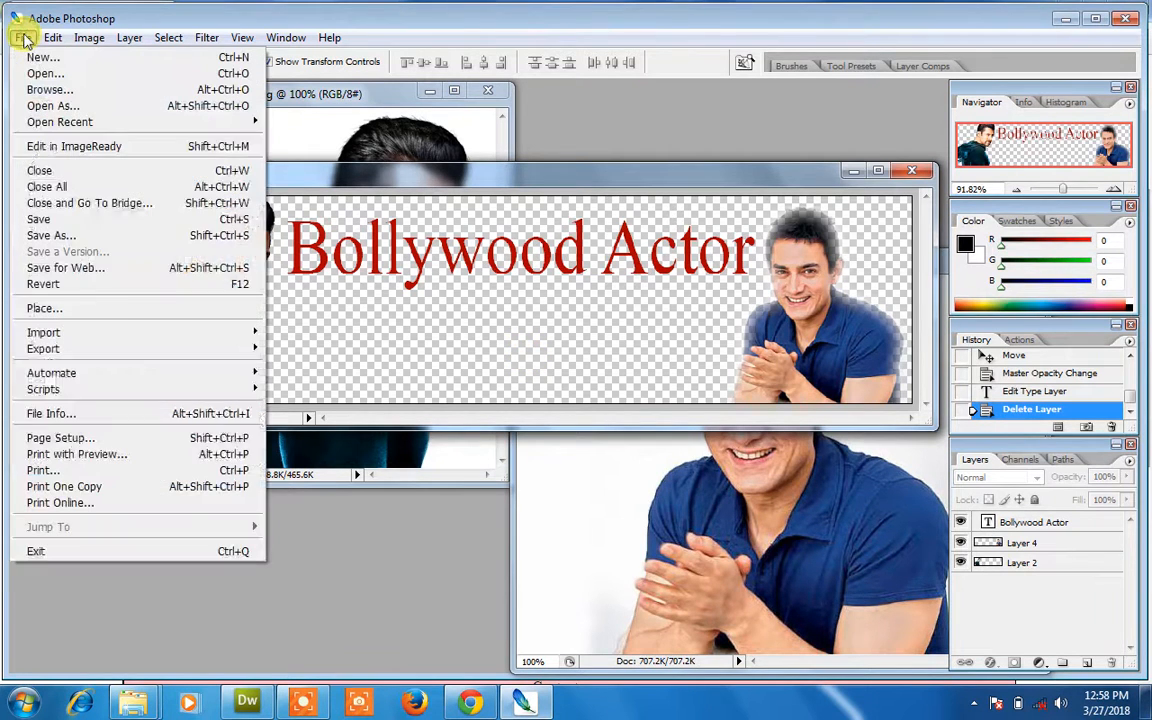
{"action": "left_click", "coordinate": [141, 236]}
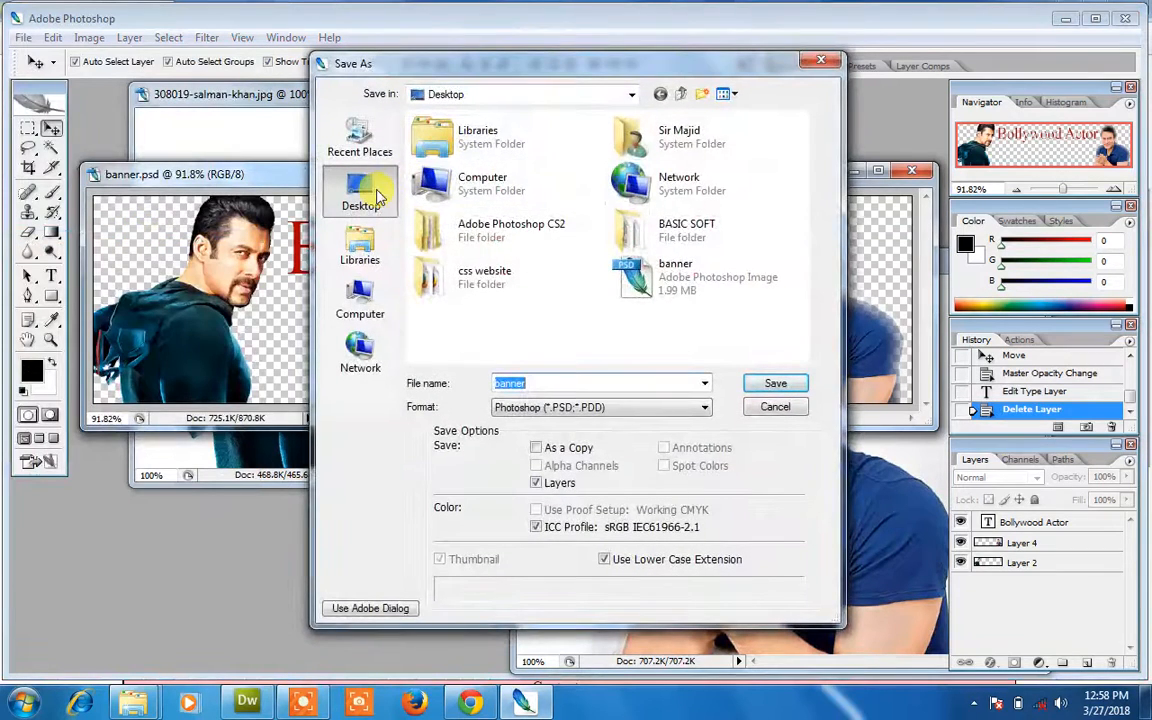
{"action": "double_click", "coordinate": [474, 277]}
{"action": "double_click", "coordinate": [443, 158]}
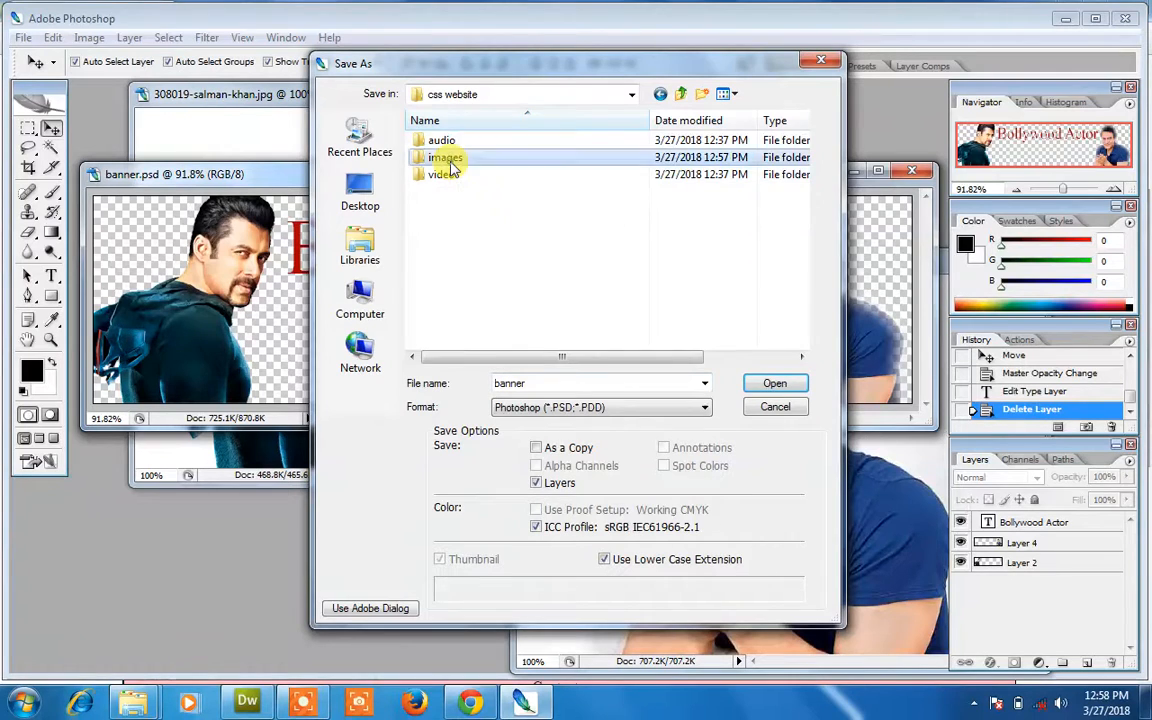
{"action": "left_click", "coordinate": [545, 406]}
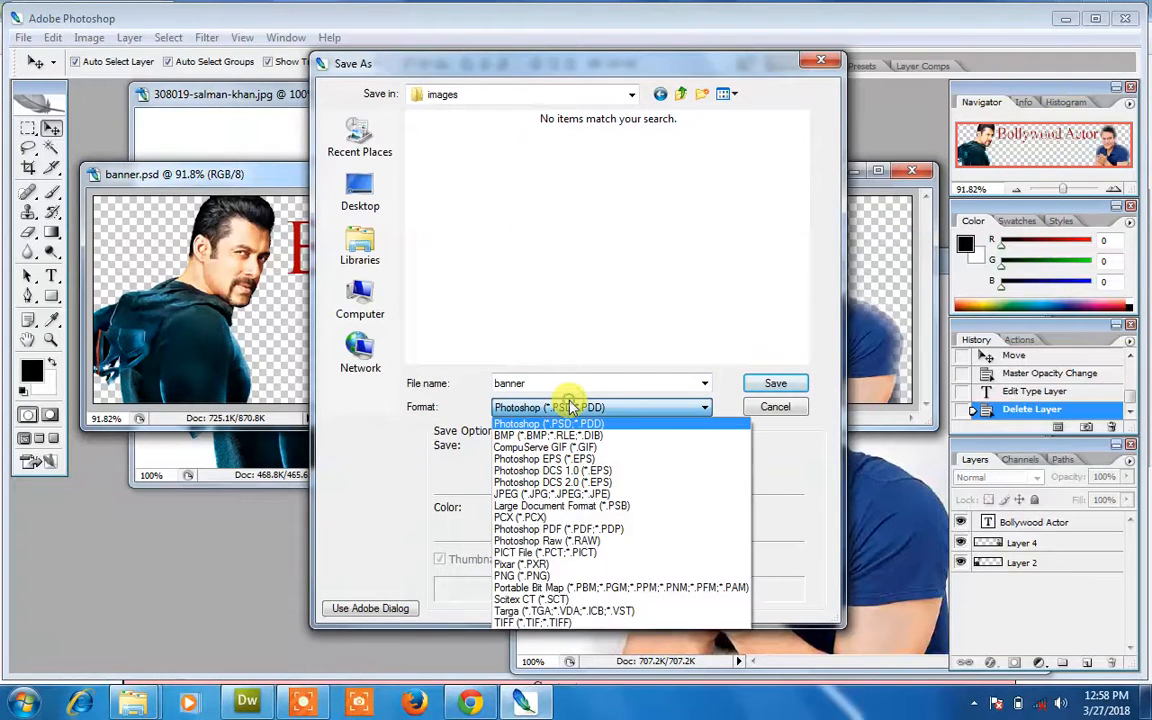
{"action": "left_click", "coordinate": [545, 577]}
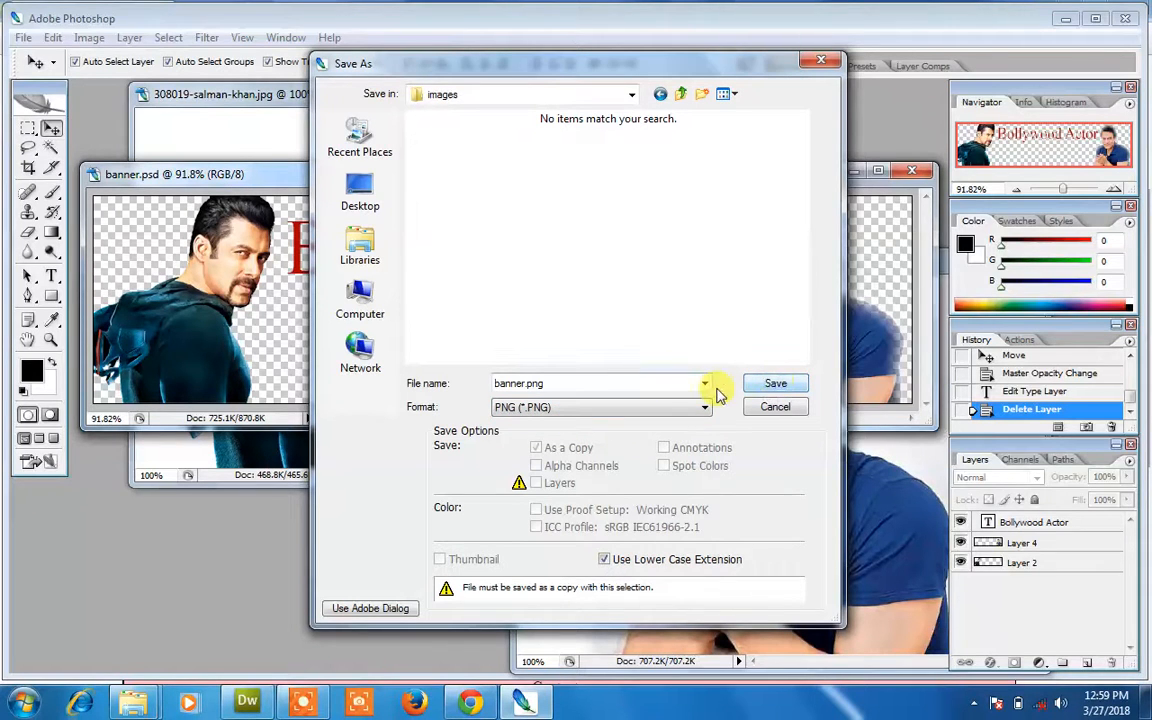
{"action": "left_click", "coordinate": [775, 383]}
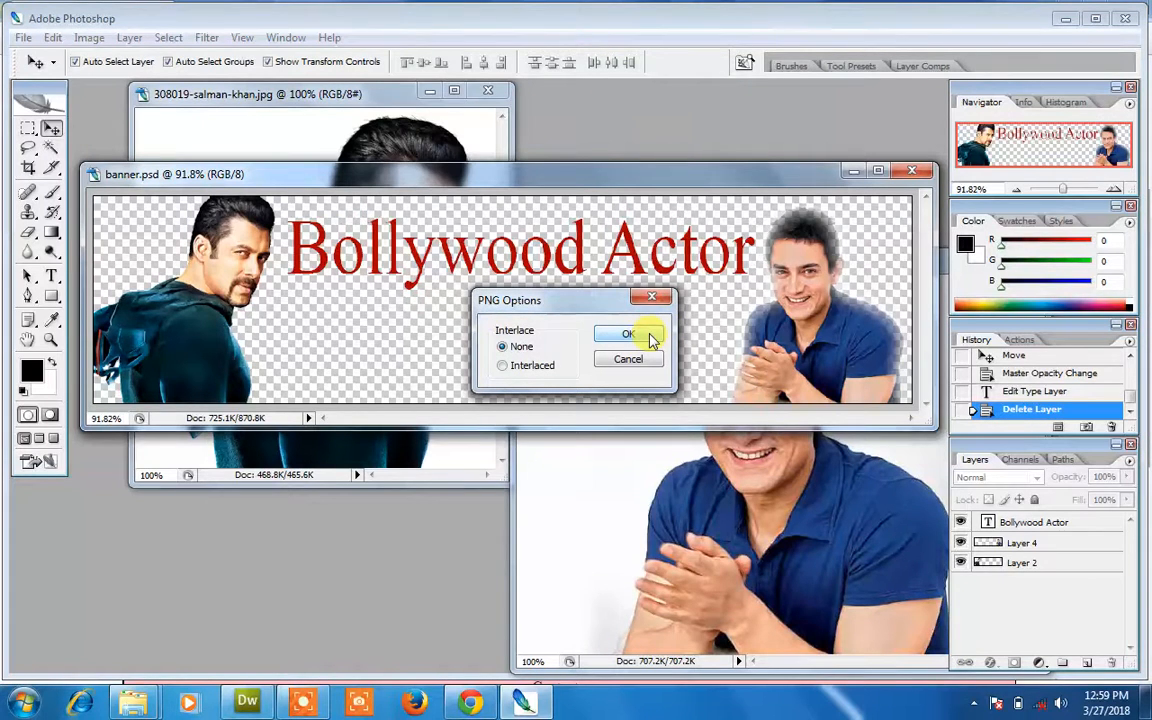
{"action": "left_click", "coordinate": [650, 336]}
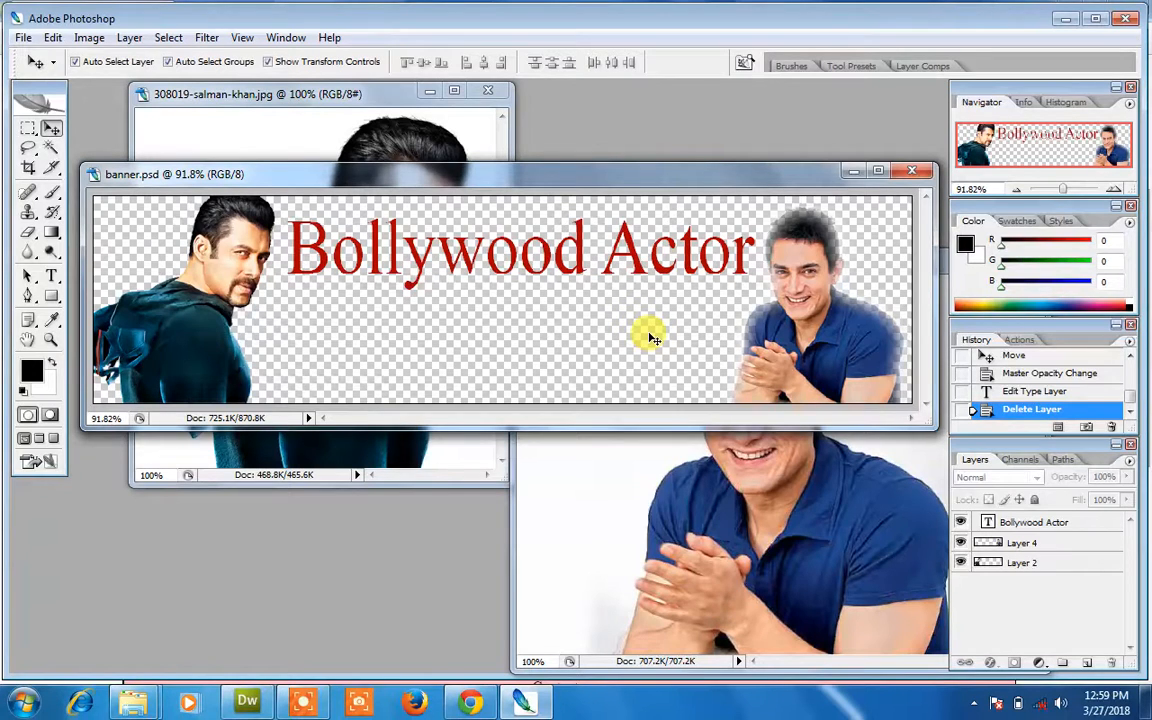
- Return to Dreamweaver, change the banner image source to images/banner.png and save index.html
{"action": "left_click", "coordinate": [470, 701]}
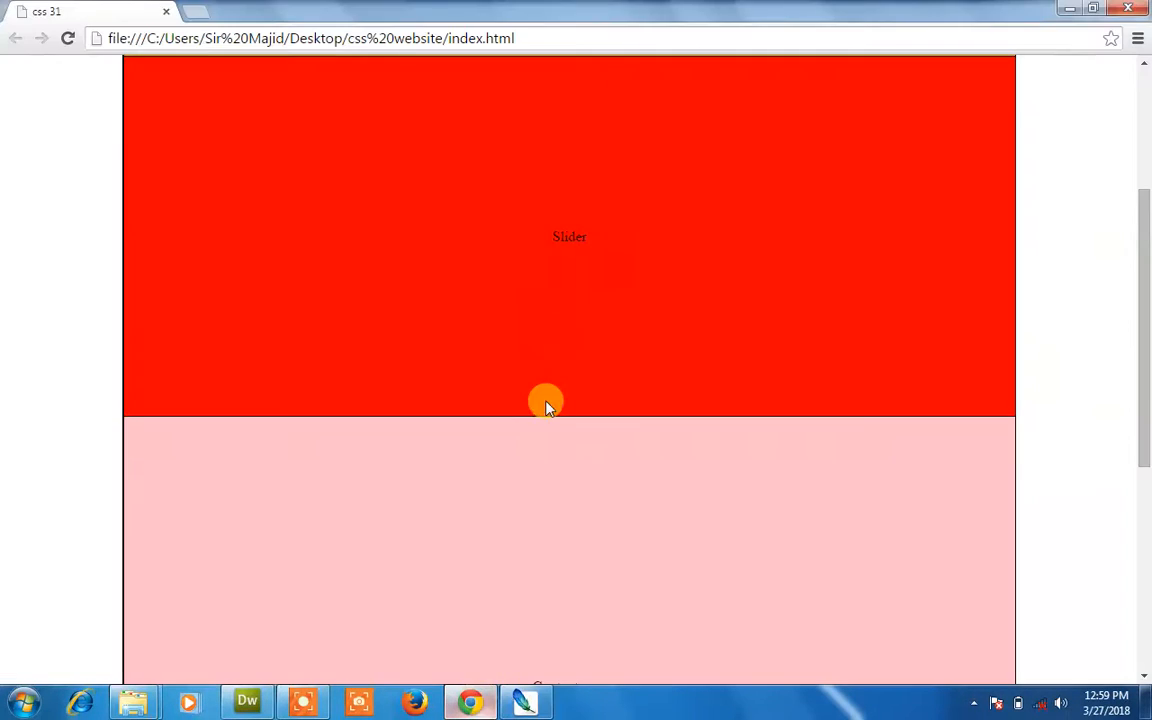
{"action": "left_click", "coordinate": [248, 700]}
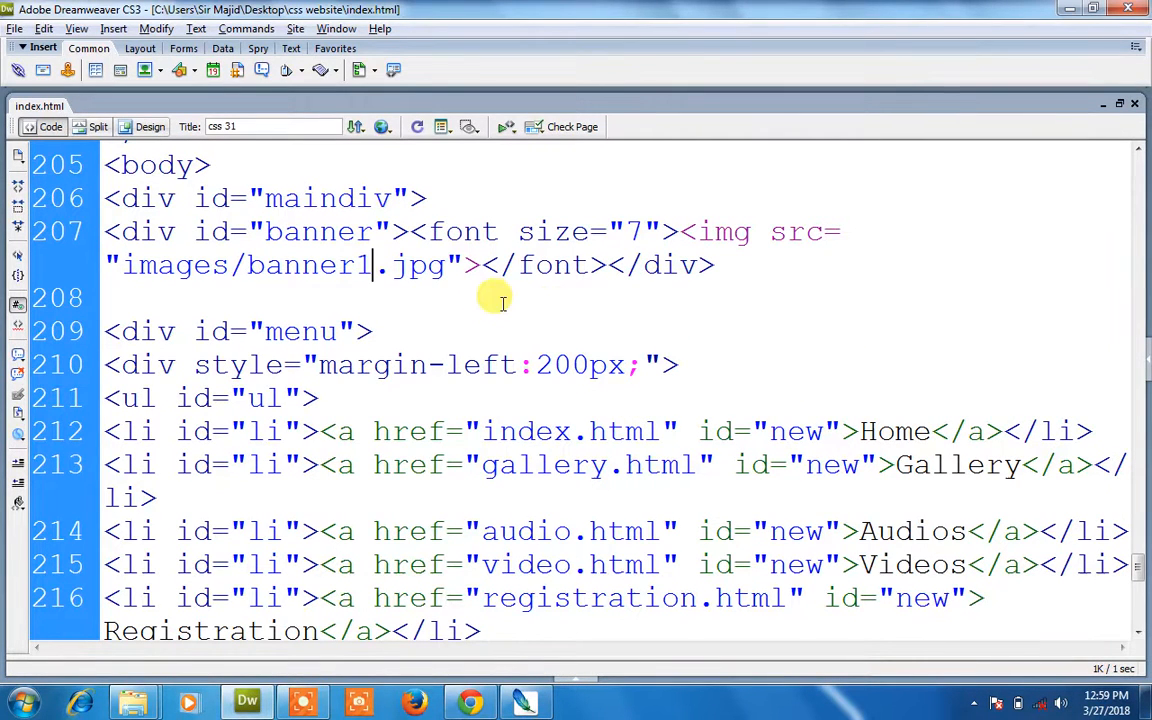
{"action": "key", "text": "BackSpace"}
{"action": "key", "text": "Right"}
{"action": "key", "text": "Right"}
{"action": "key", "text": "Right"}
{"action": "key", "text": "Right"}
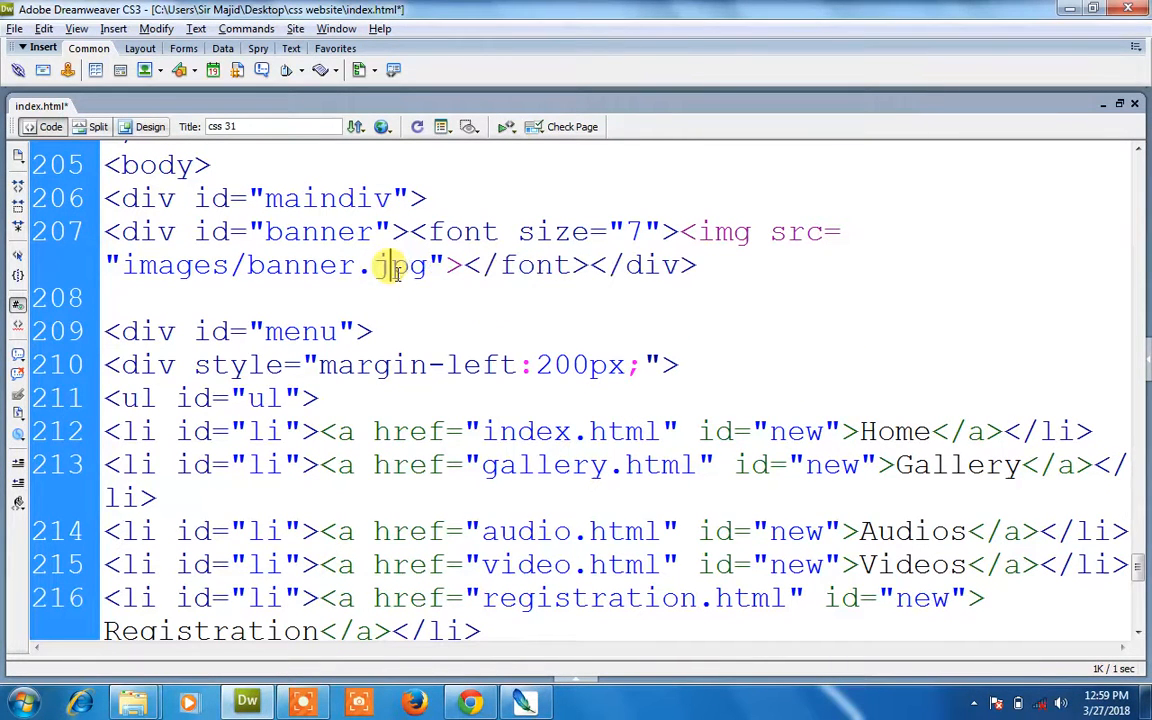
{"action": "key", "text": "BackSpace"}
{"action": "key", "text": "BackSpace"}
{"action": "key", "text": "BackSpace"}
{"action": "type", "text": "png"}
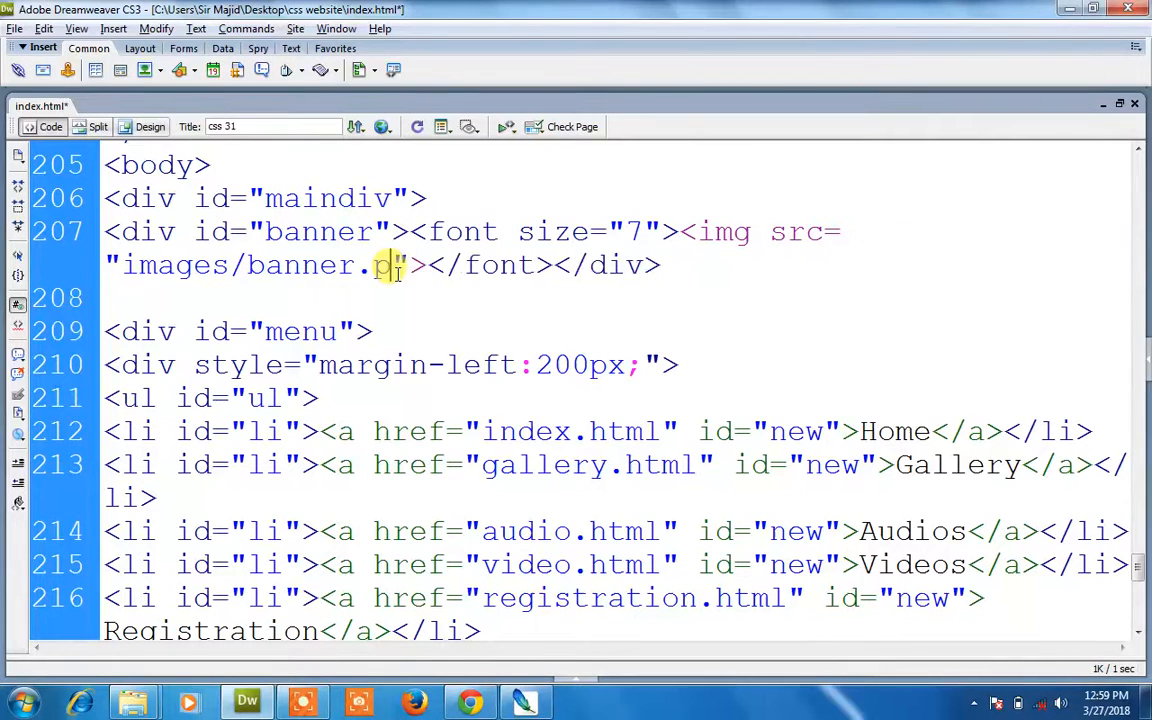
{"action": "key", "text": "ctrl+s"}
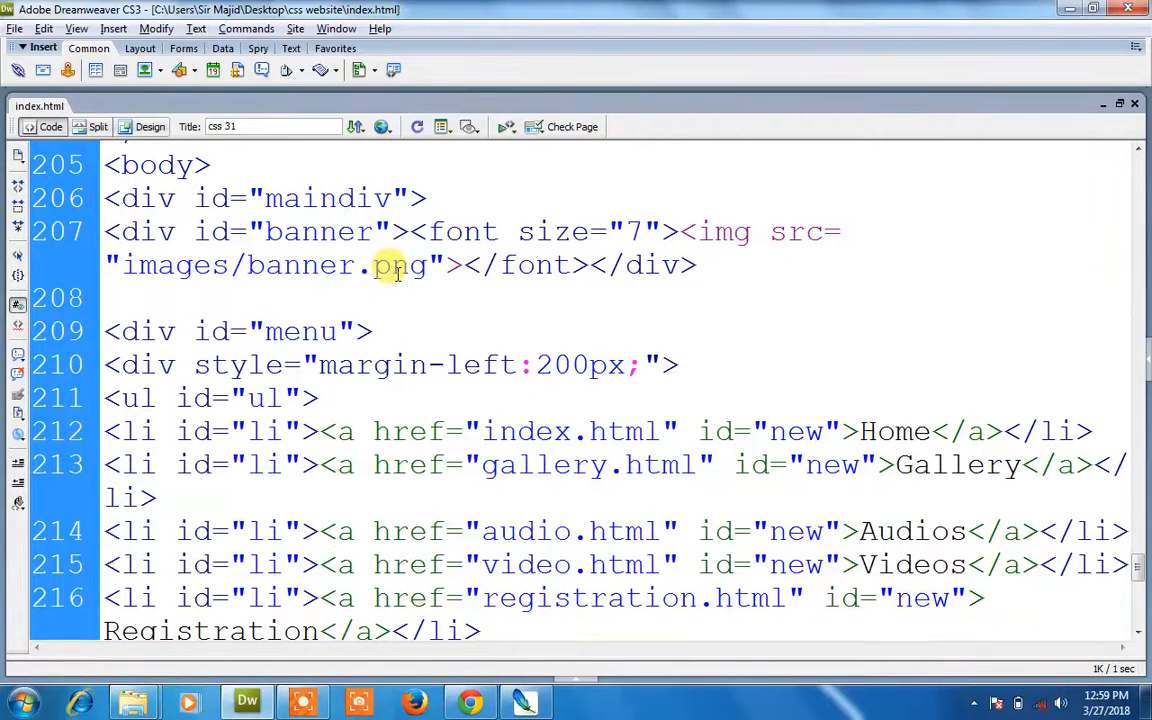
- Reload index.html in Chrome and examine the PNG banner over the banner div's gradient
{"action": "left_click", "coordinate": [525, 705]}
{"action": "left_click", "coordinate": [470, 703]}
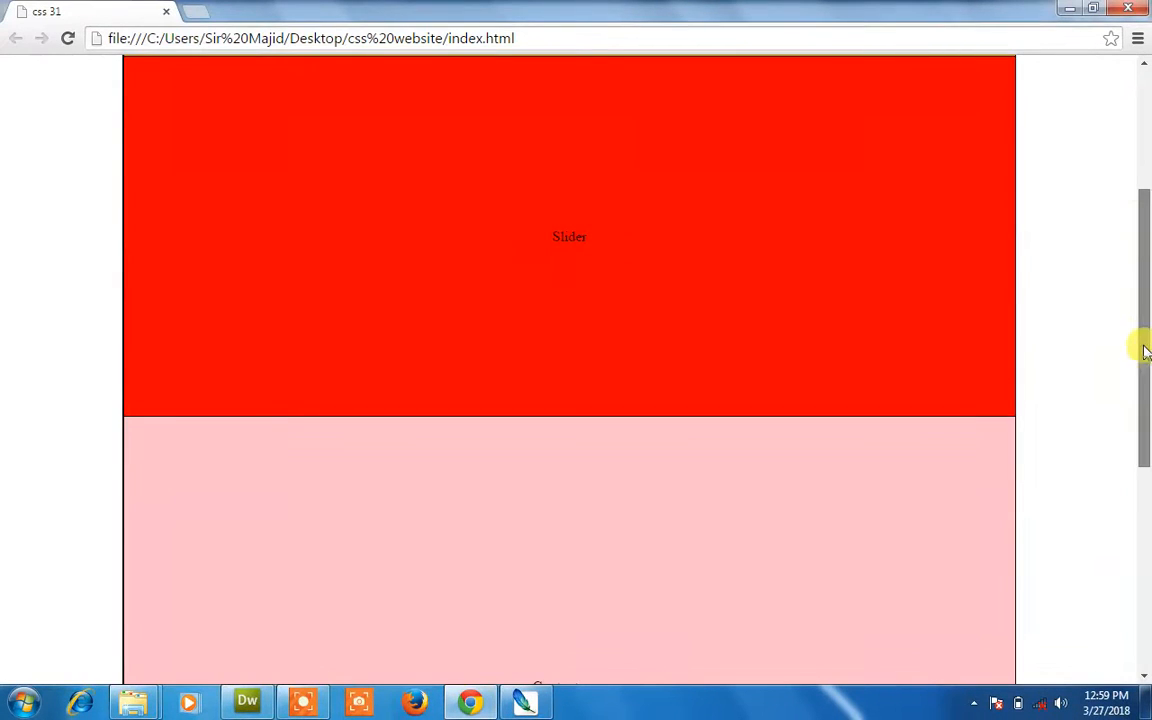
{"action": "left_click_drag", "start_coordinate": [1141, 350], "coordinate": [1137, 105]}
{"action": "key", "text": "F5"}
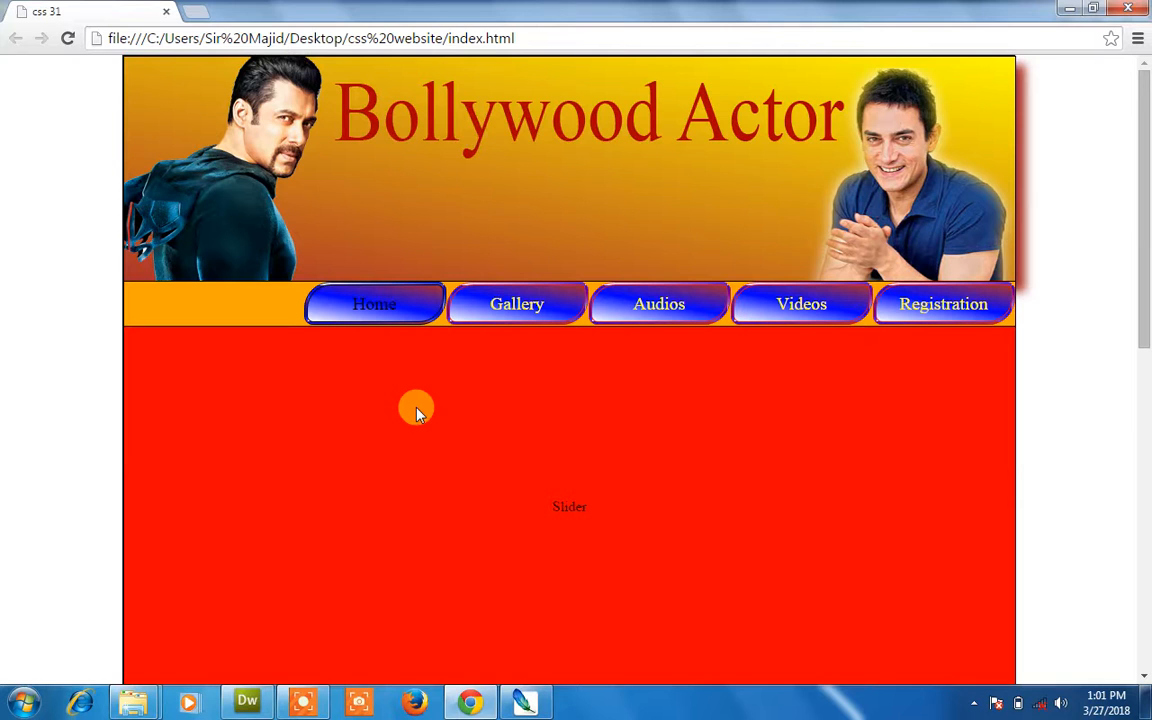
- Switch to Photoshop and move the Bollywood Actor text slightly down and to the left in banner.psd
{"action": "left_click", "coordinate": [524, 702]}
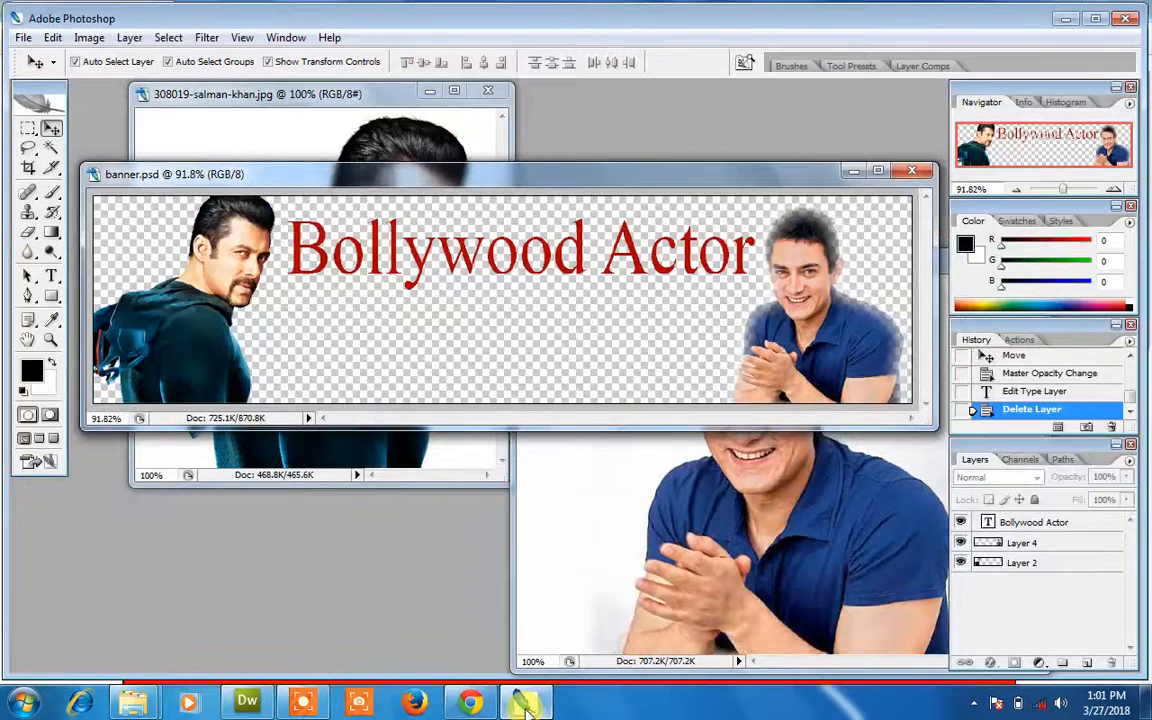
{"action": "left_click", "coordinate": [630, 266]}
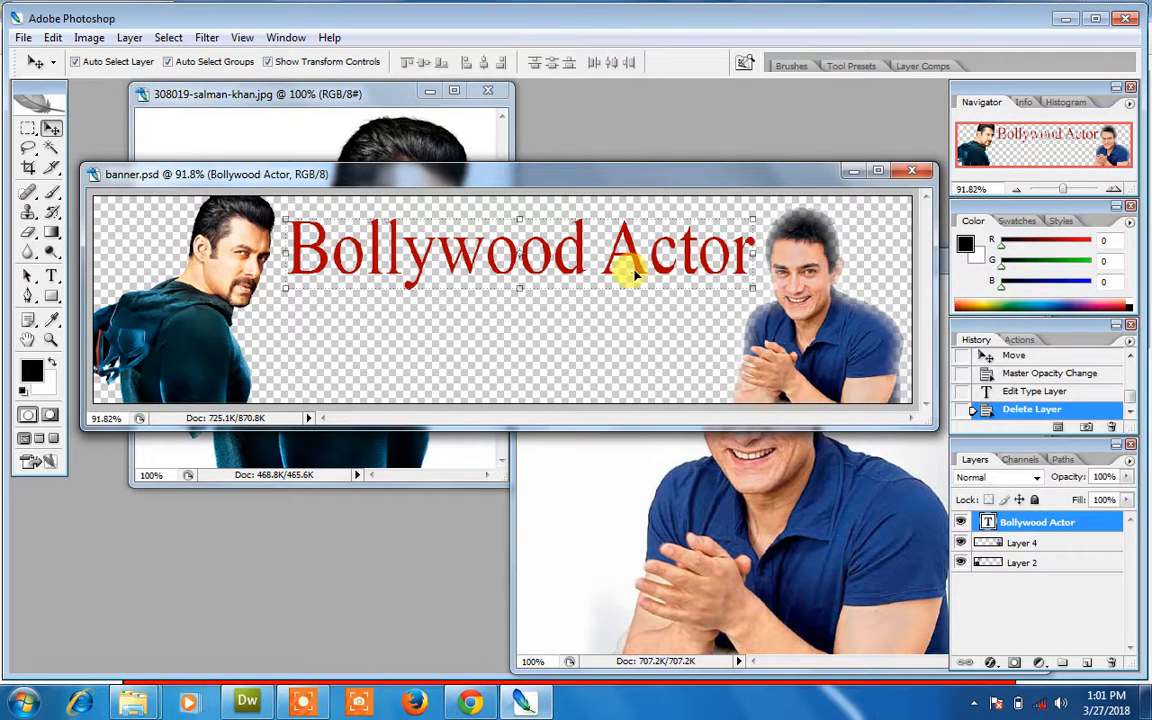
{"action": "left_click_drag", "start_coordinate": [630, 272], "coordinate": [622, 301]}
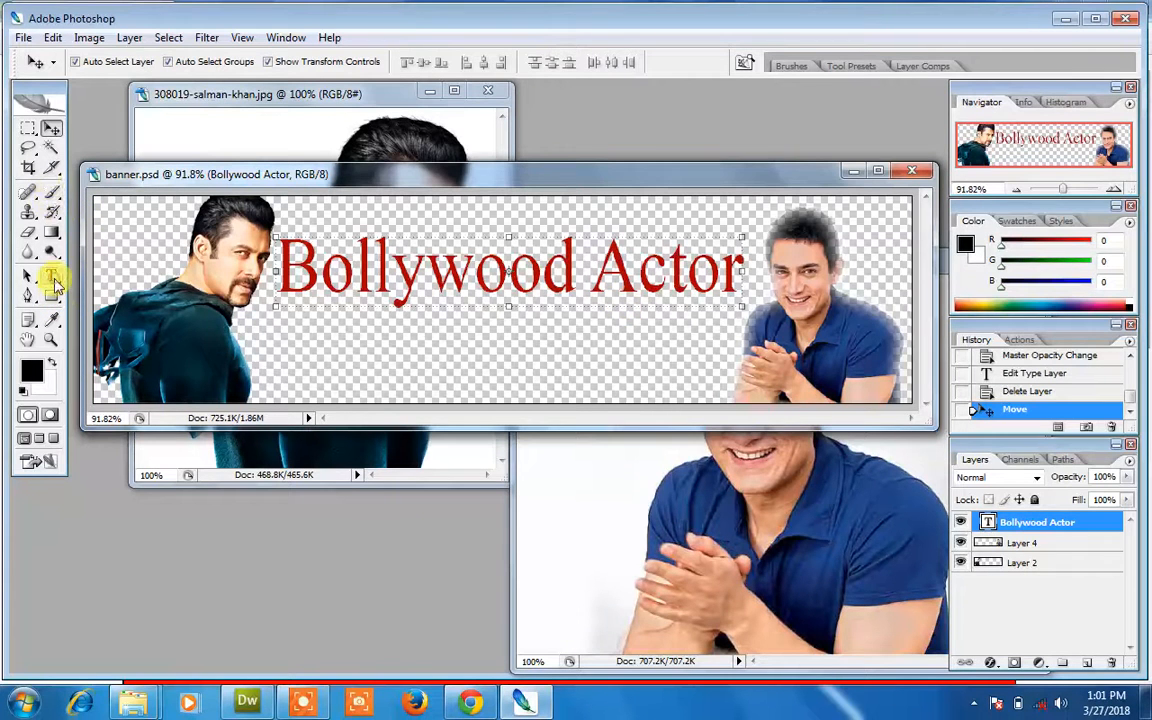
- Set the whole Bollywood Actor text in the banner to the Bold font style
{"action": "left_click", "coordinate": [52, 276]}
{"action": "left_click_drag", "start_coordinate": [744, 268], "coordinate": [276, 268]}
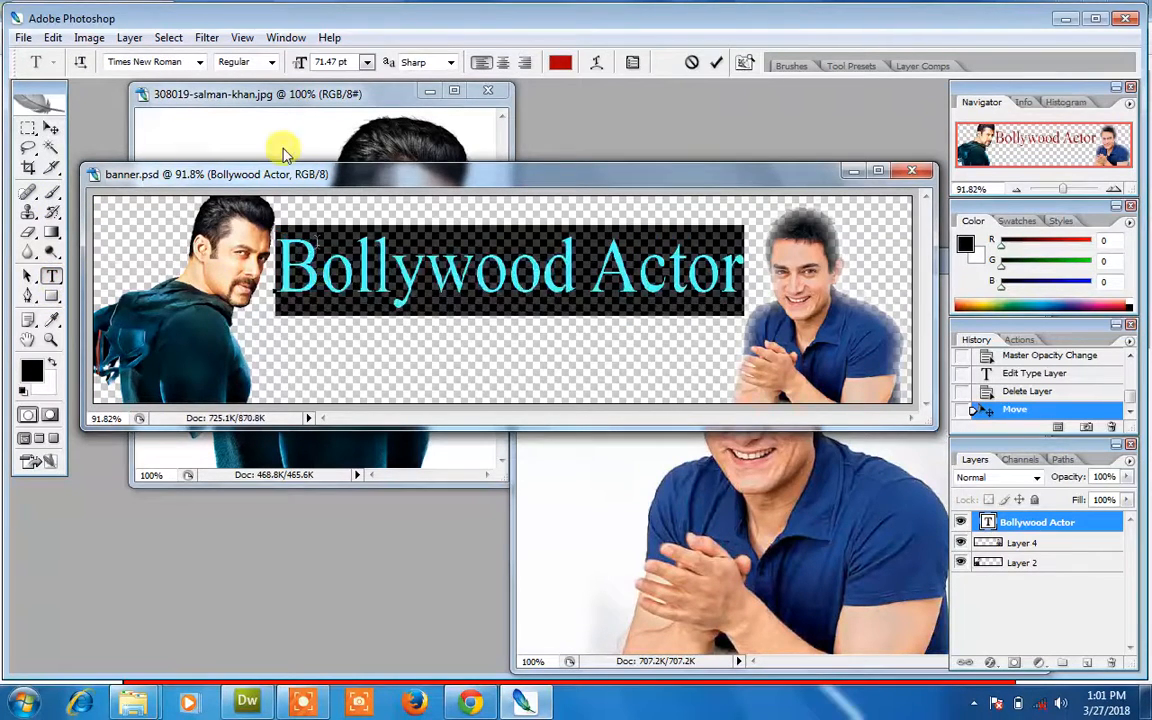
{"action": "left_click", "coordinate": [270, 62]}
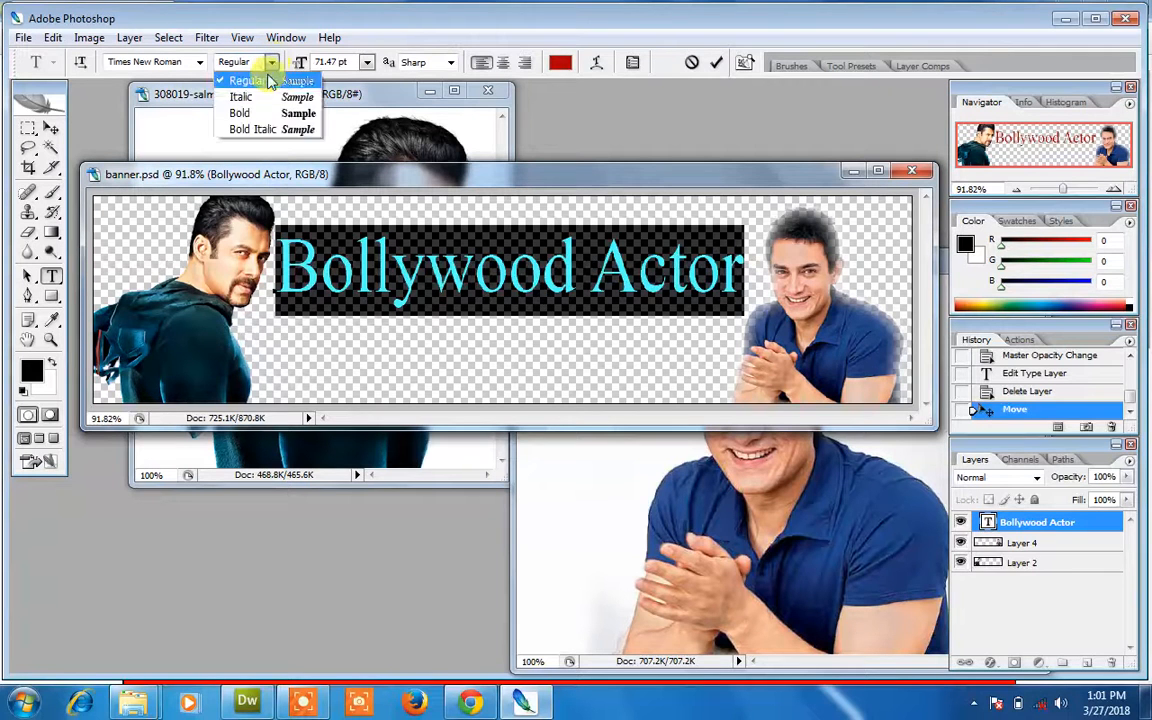
{"action": "left_click", "coordinate": [264, 113]}
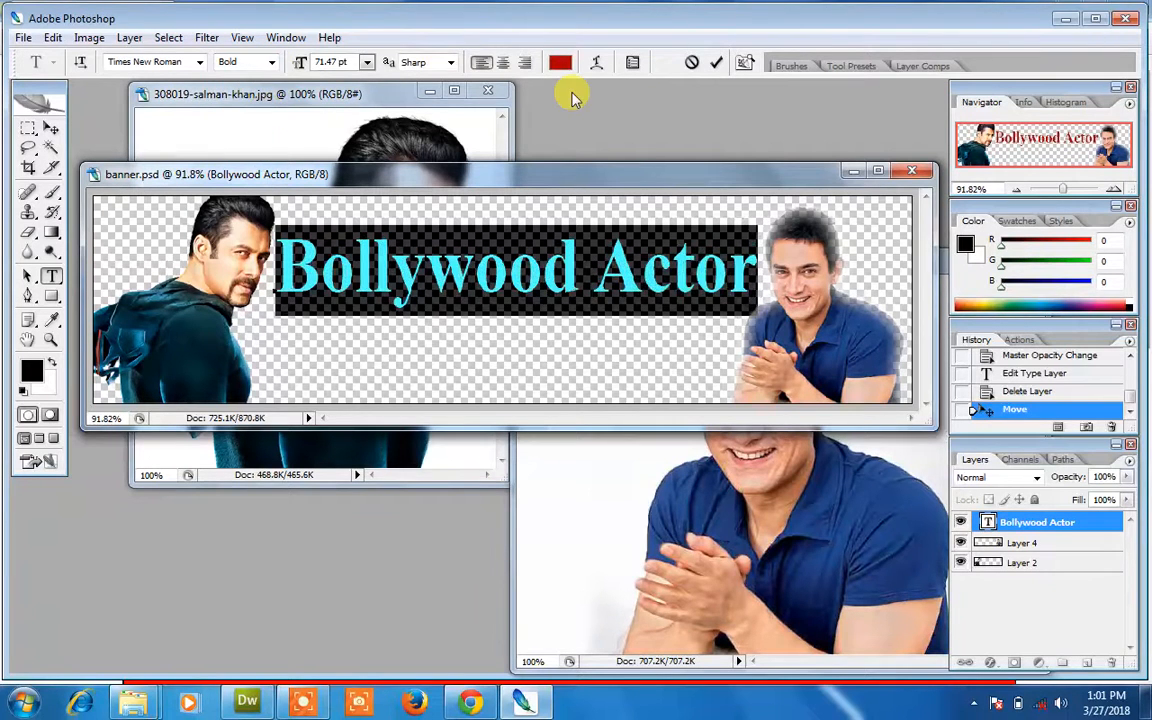
{"action": "left_click", "coordinate": [714, 63]}
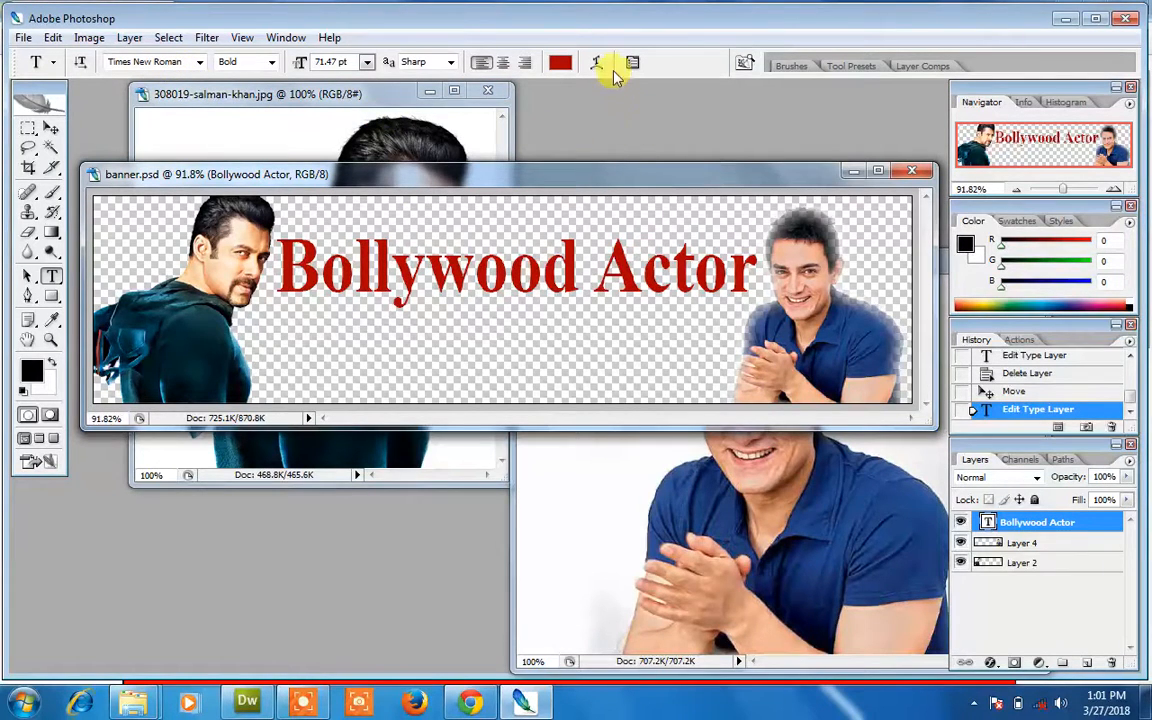
- Scale the Bollywood Actor text to 93.3% width and 89.2% height and move it down between the two portraits
{"action": "left_click", "coordinate": [51, 130]}
{"action": "left_click_drag", "start_coordinate": [279, 307], "coordinate": [308, 300]}
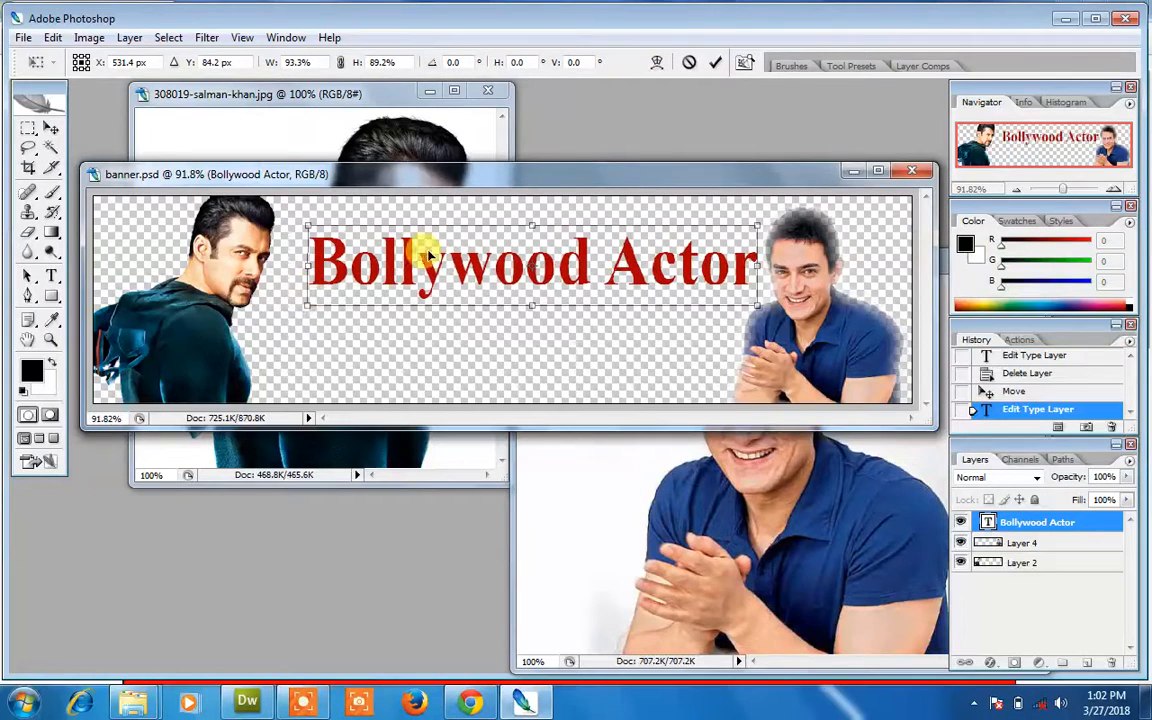
{"action": "left_click_drag", "start_coordinate": [427, 250], "coordinate": [405, 304]}
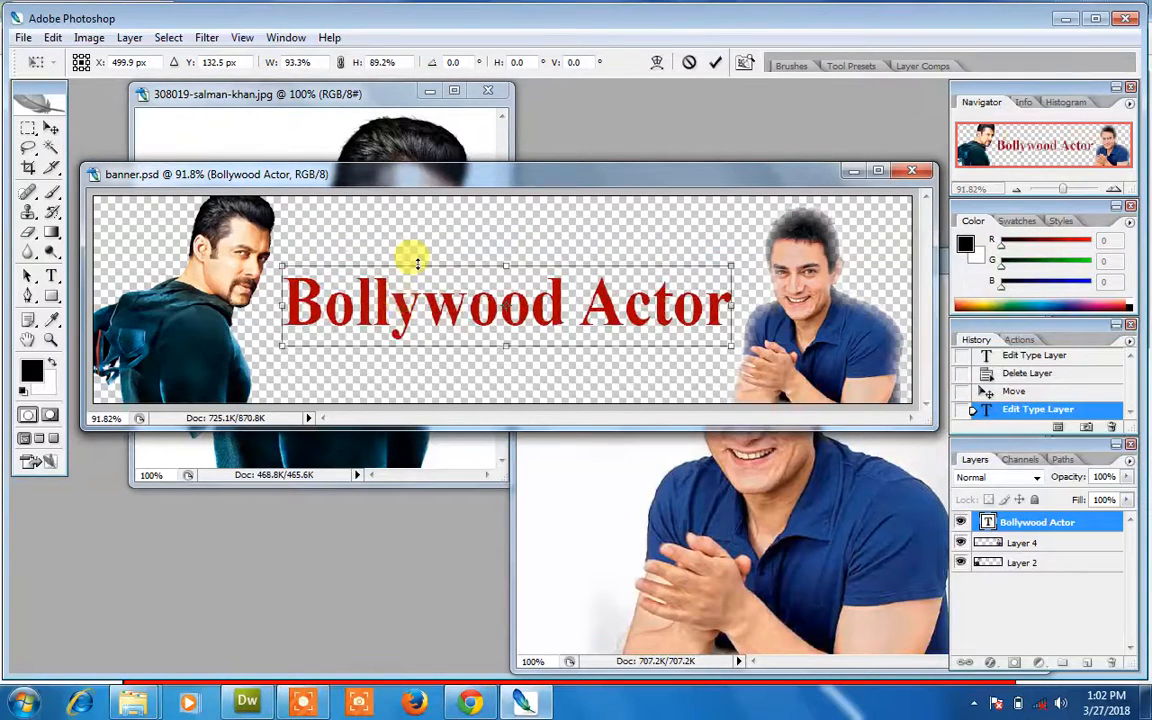
{"action": "left_click", "coordinate": [715, 62]}
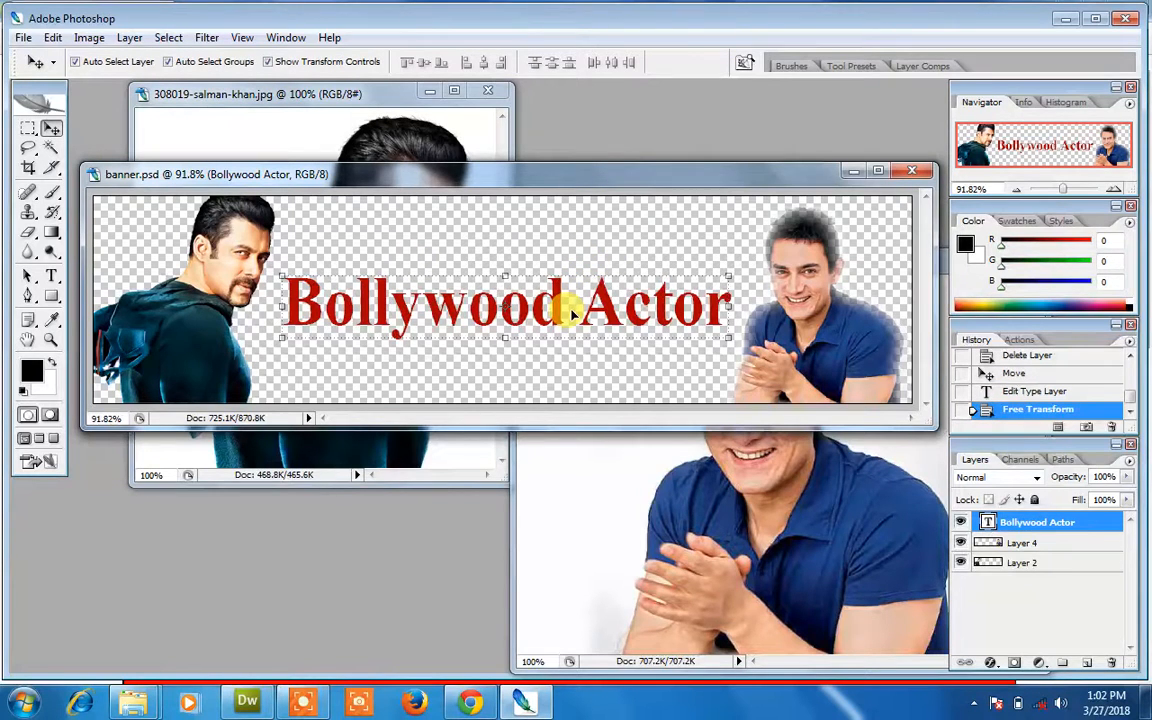
- Delete the word Actor from the banner text, keeping only Bollywood
{"action": "left_click", "coordinate": [51, 275]}
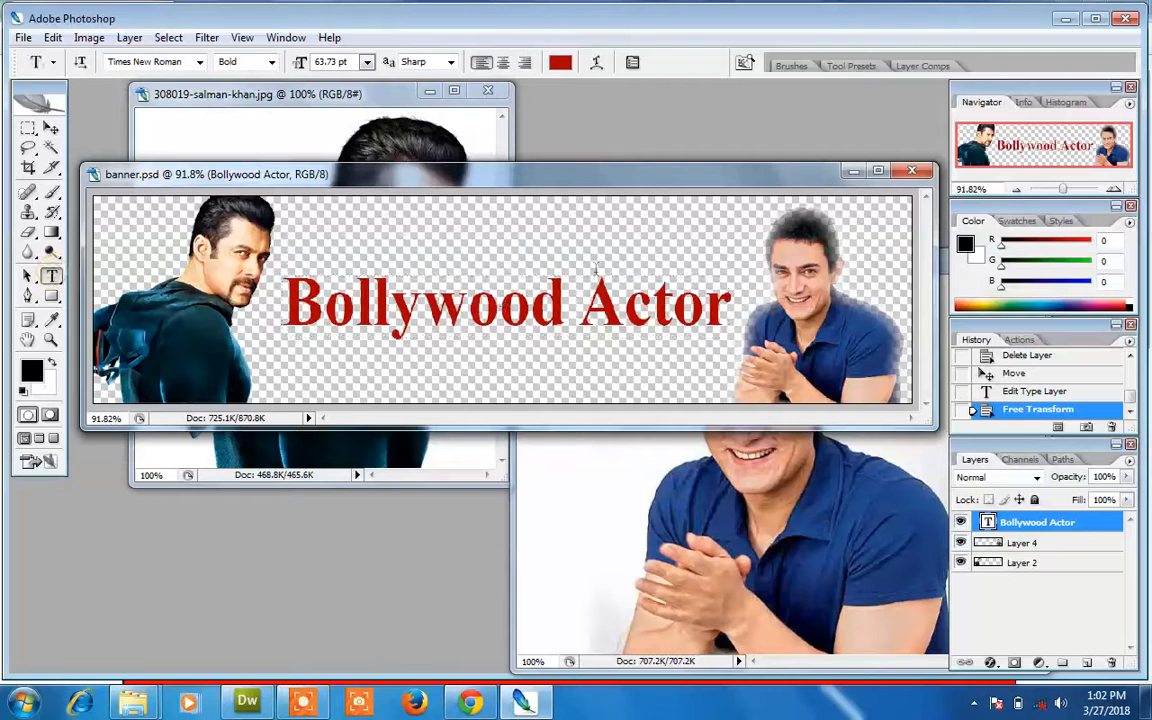
{"action": "left_click_drag", "start_coordinate": [578, 300], "coordinate": [733, 300]}
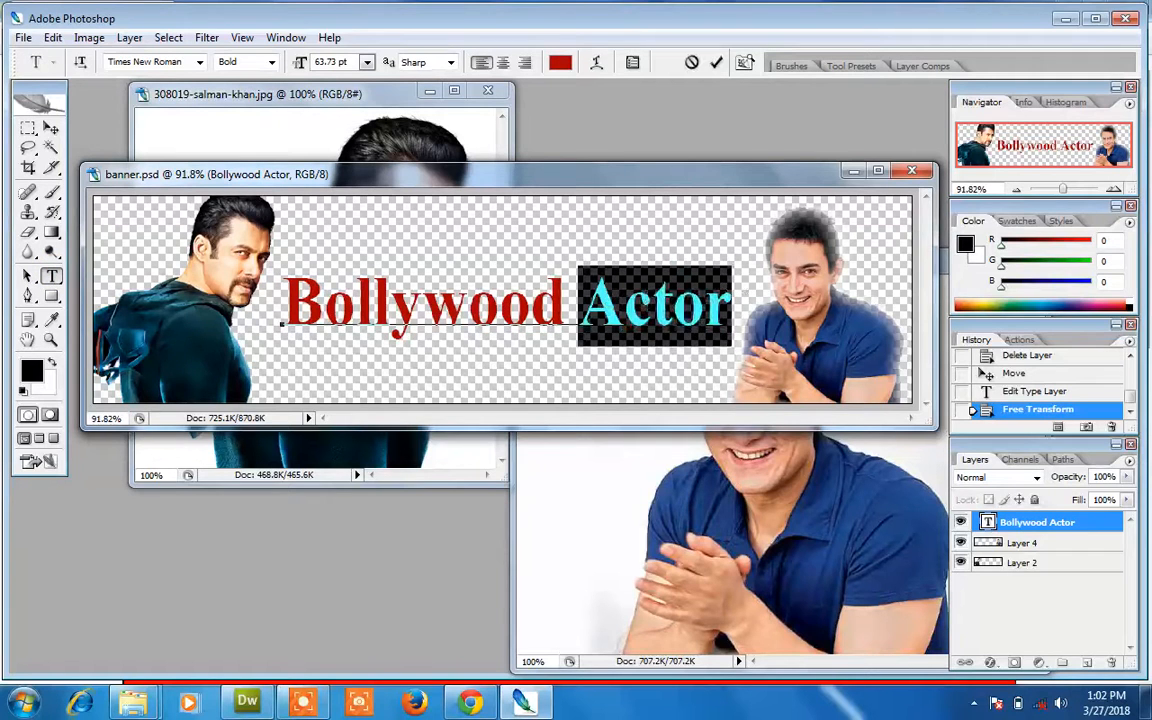
{"action": "key", "text": "BackSpace"}
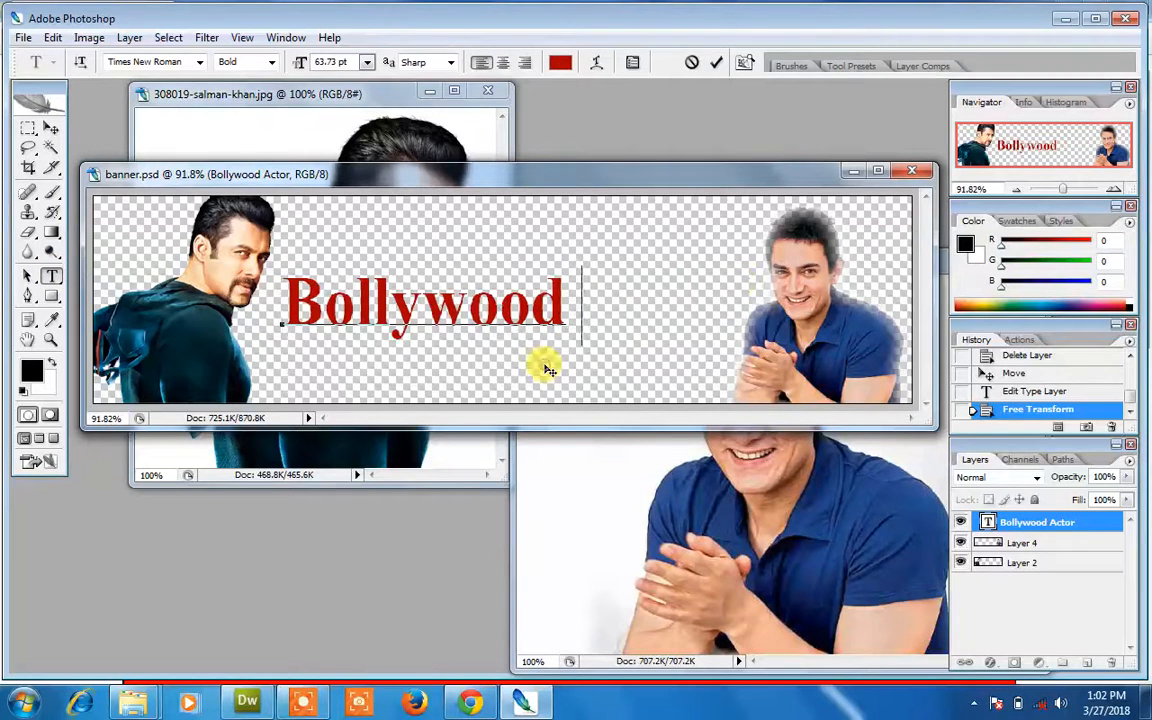
{"action": "left_click", "coordinate": [716, 62]}
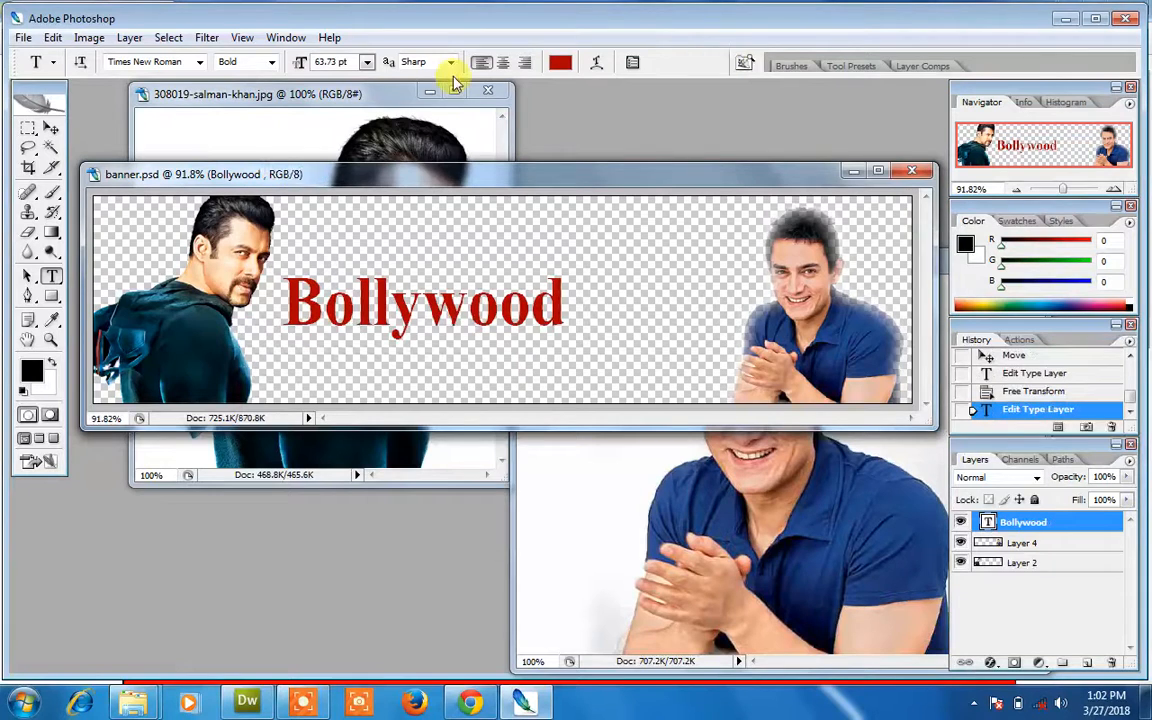
- Enlarge the Bollywood text to about 146% width and 159% height and place it in the upper banner between the portraits
{"action": "left_click", "coordinate": [50, 127]}
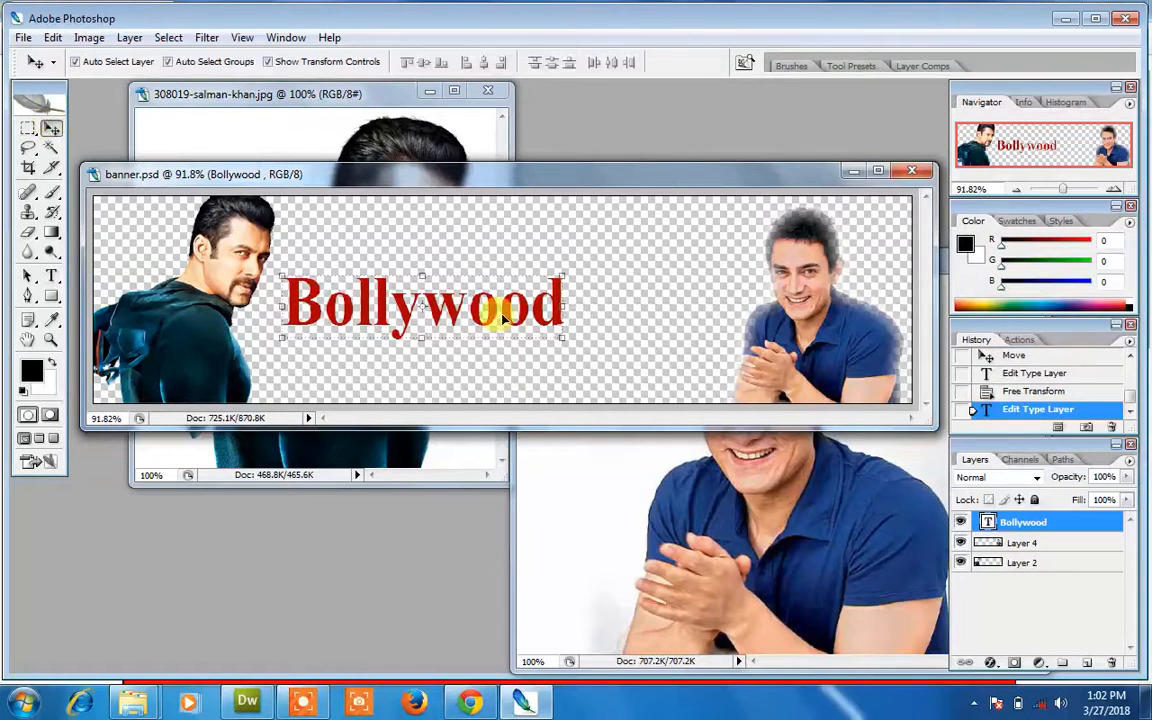
{"action": "left_click_drag", "start_coordinate": [548, 329], "coordinate": [700, 355]}
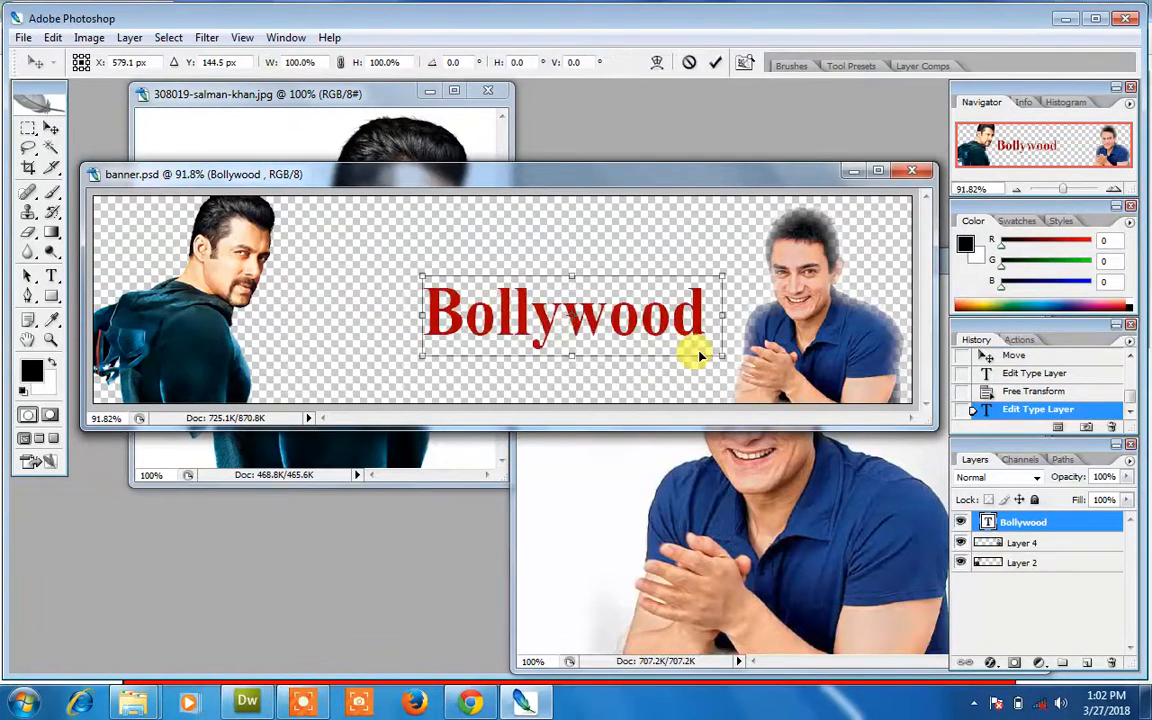
{"action": "left_click_drag", "start_coordinate": [419, 358], "coordinate": [284, 400]}
{"action": "left_click_drag", "start_coordinate": [481, 330], "coordinate": [504, 243]}
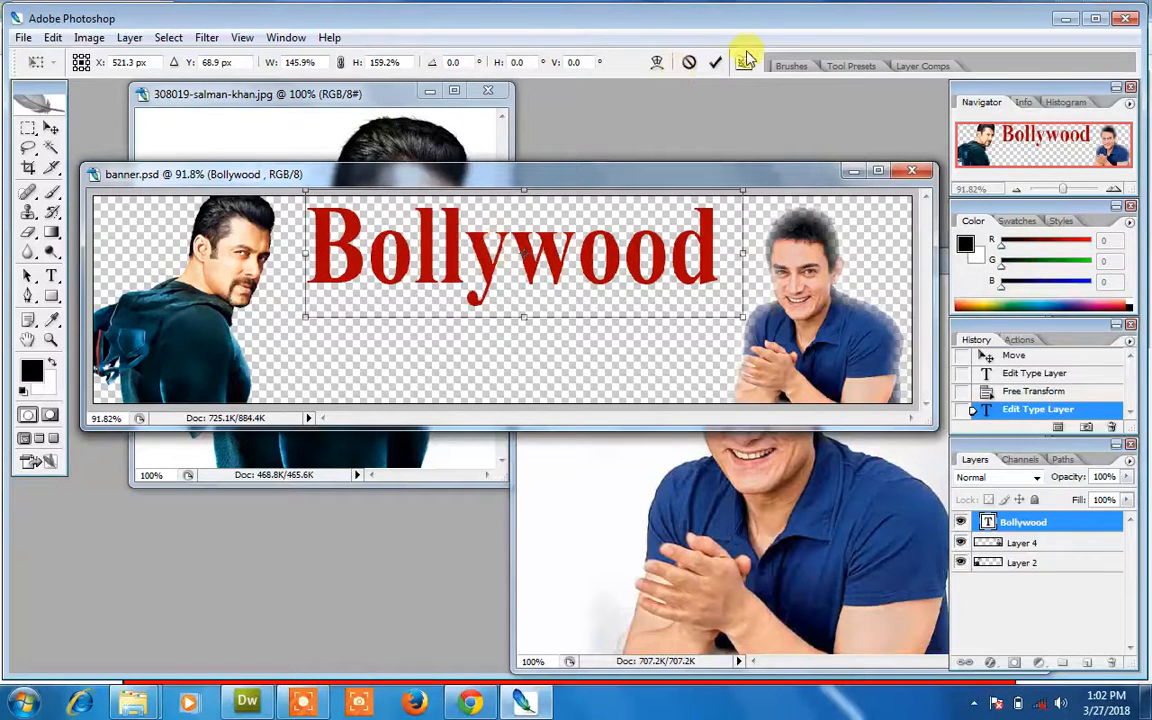
{"action": "left_click", "coordinate": [716, 62]}
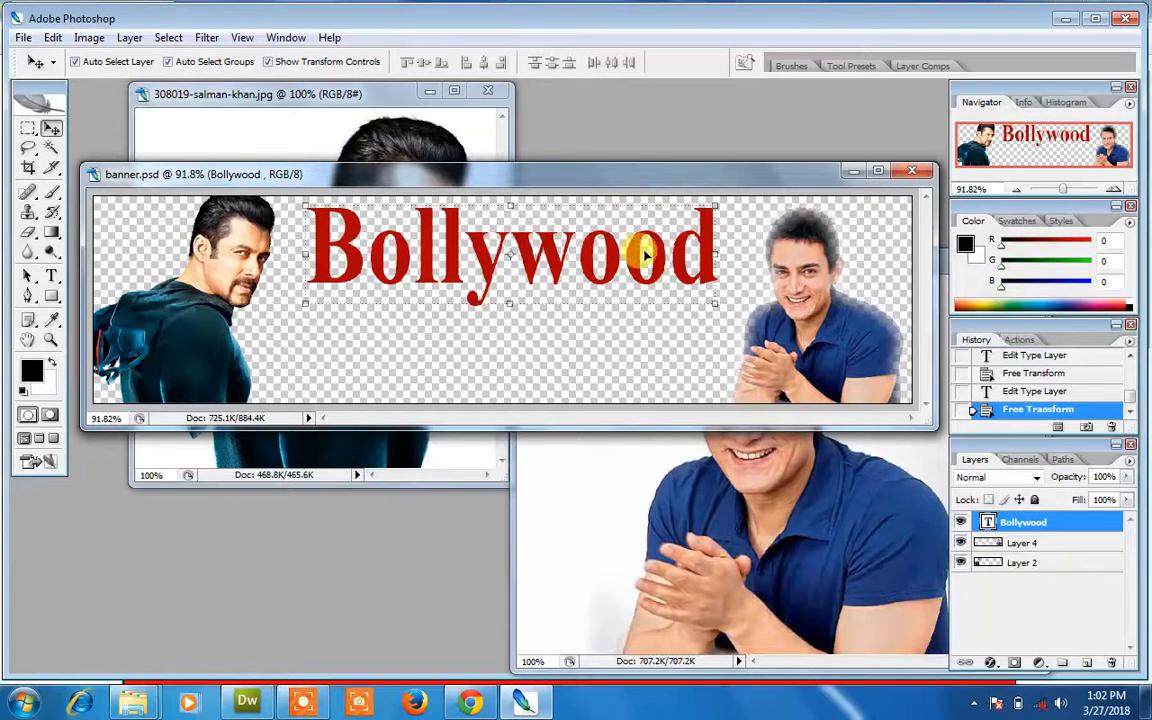
- Shift the Bollywood text slightly right and down and stretch it to 108% width
{"action": "left_click_drag", "start_coordinate": [708, 250], "coordinate": [732, 257]}
{"action": "left_click_drag", "start_coordinate": [330, 257], "coordinate": [295, 253]}
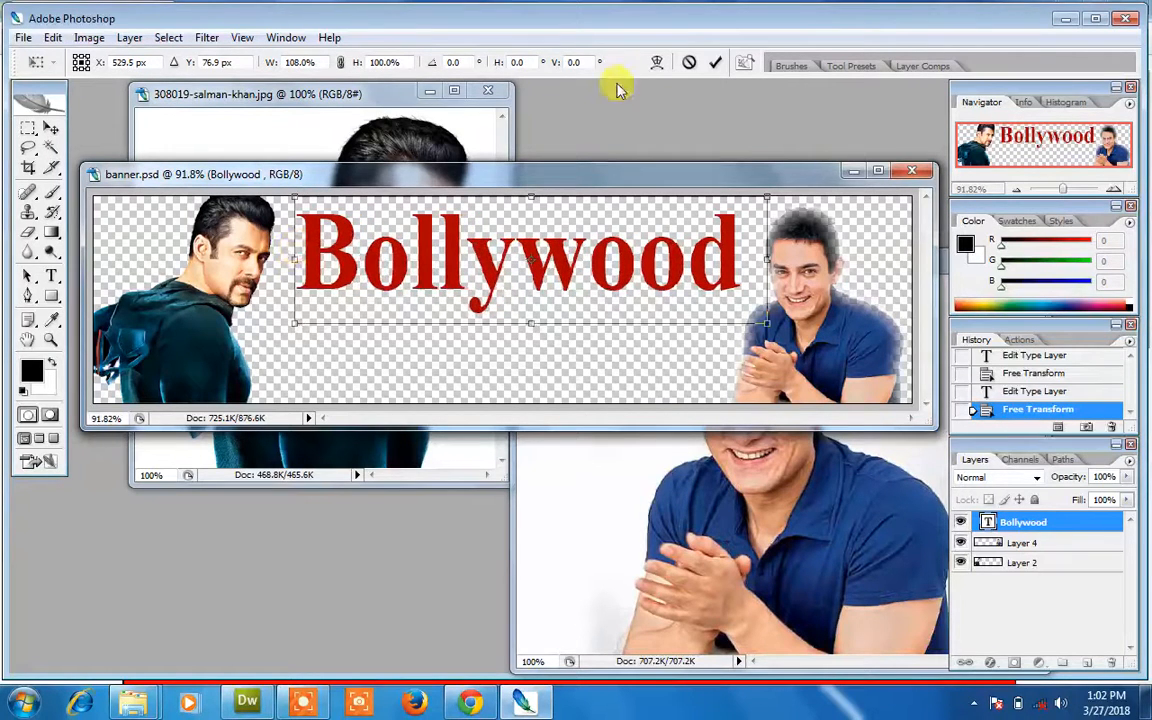
{"action": "left_click", "coordinate": [715, 62]}
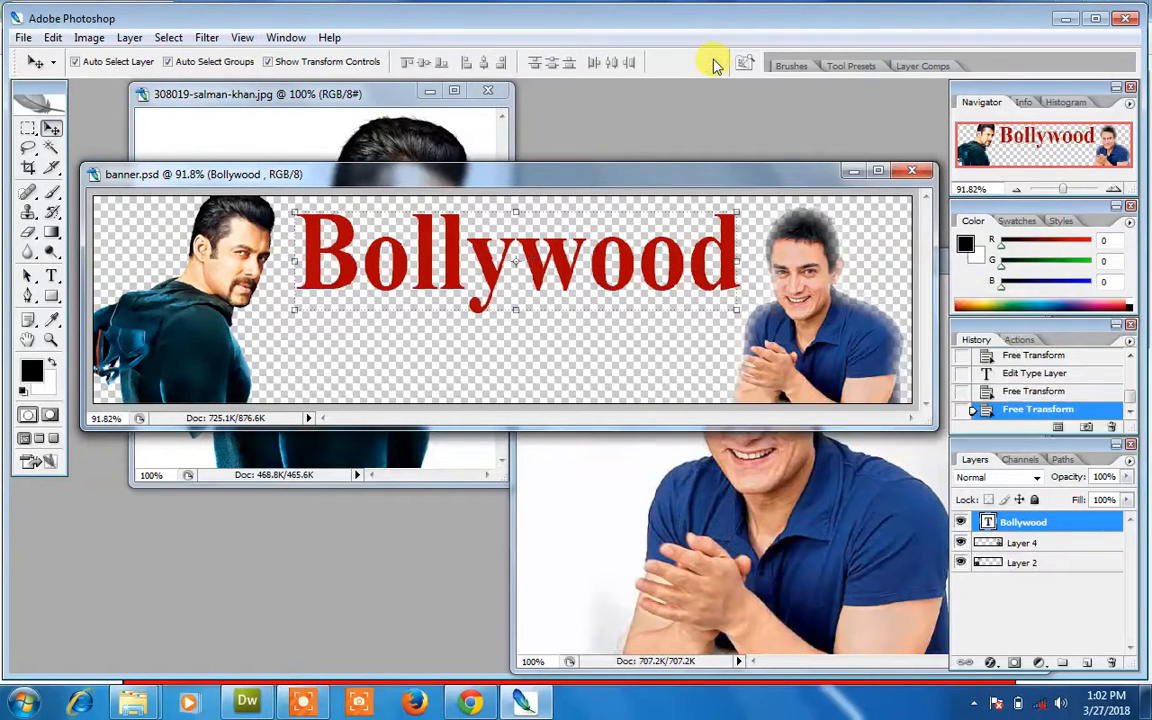
{"action": "right_click", "coordinate": [1045, 532]}
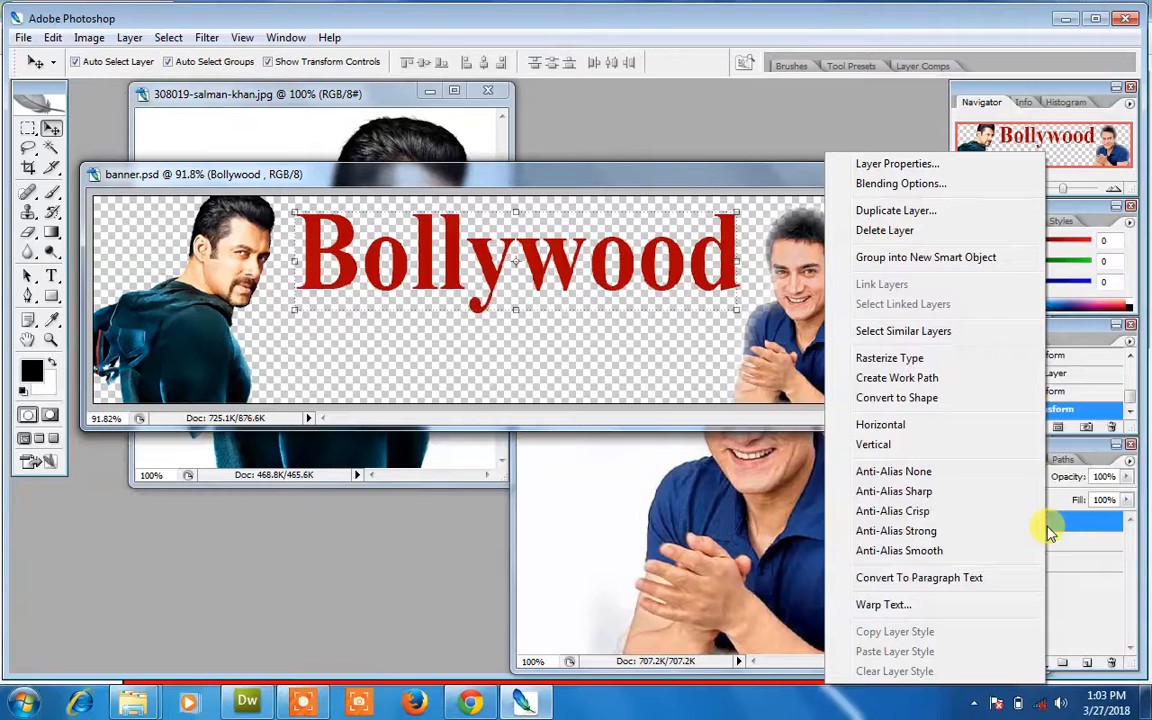
{"action": "left_click", "coordinate": [933, 188]}
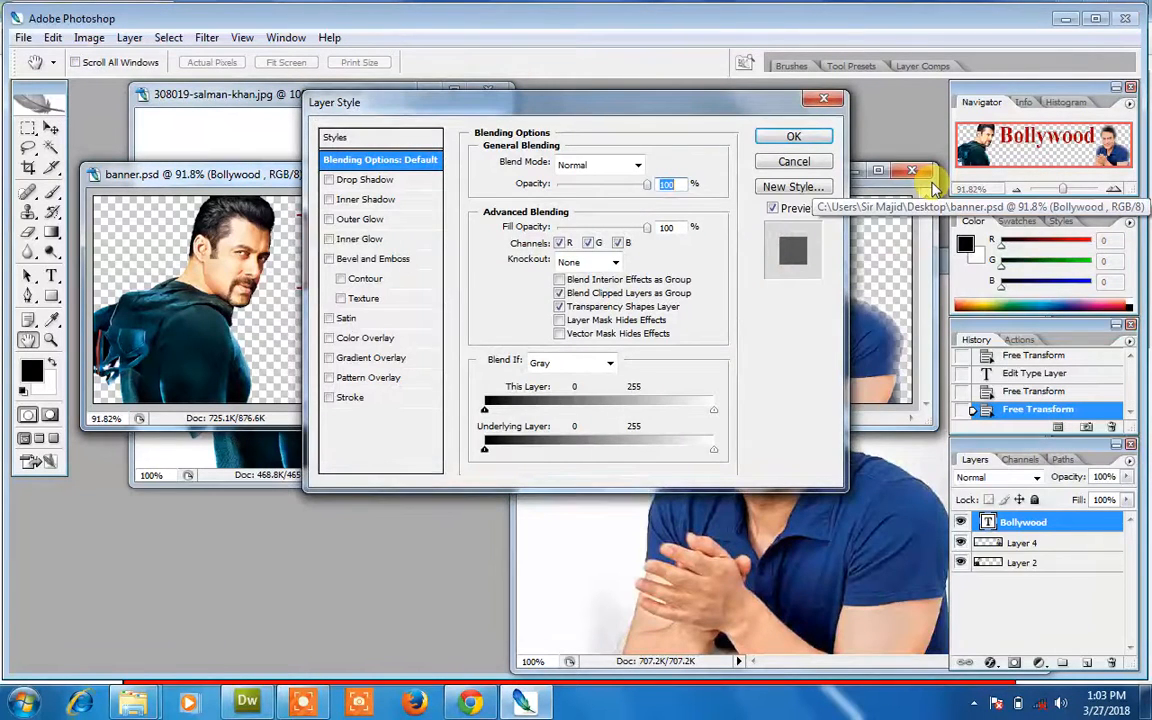
{"action": "left_click_drag", "start_coordinate": [700, 104], "coordinate": [682, 398]}
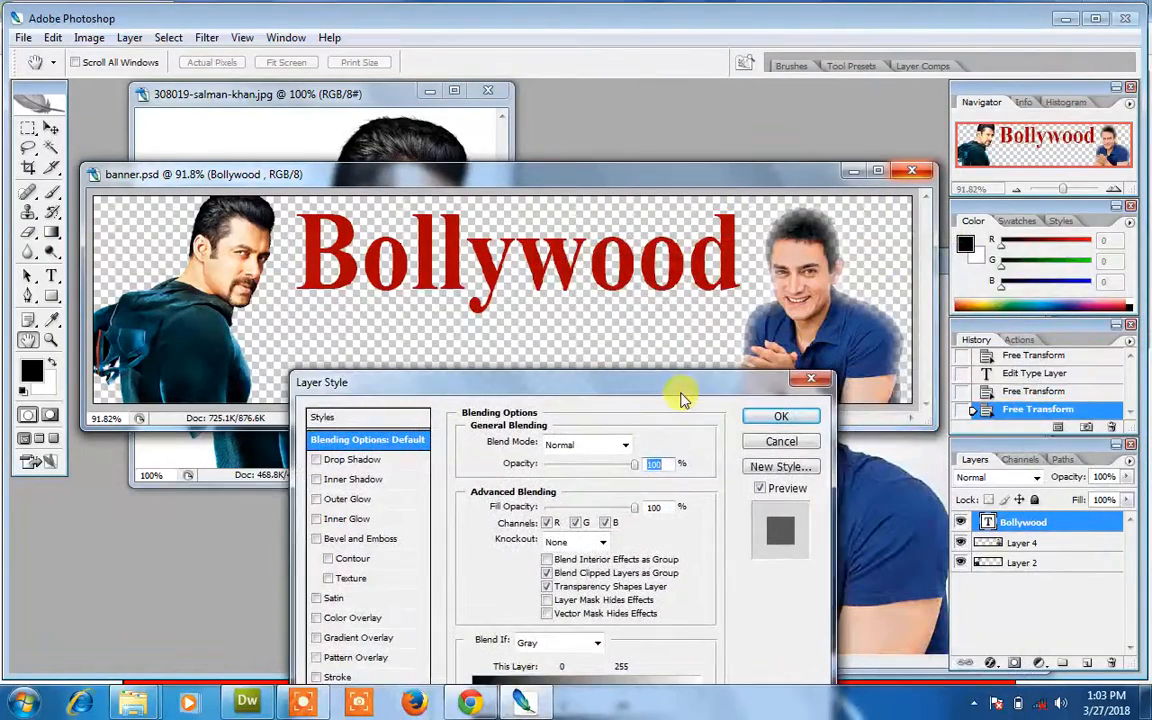
{"action": "left_click", "coordinate": [783, 444]}
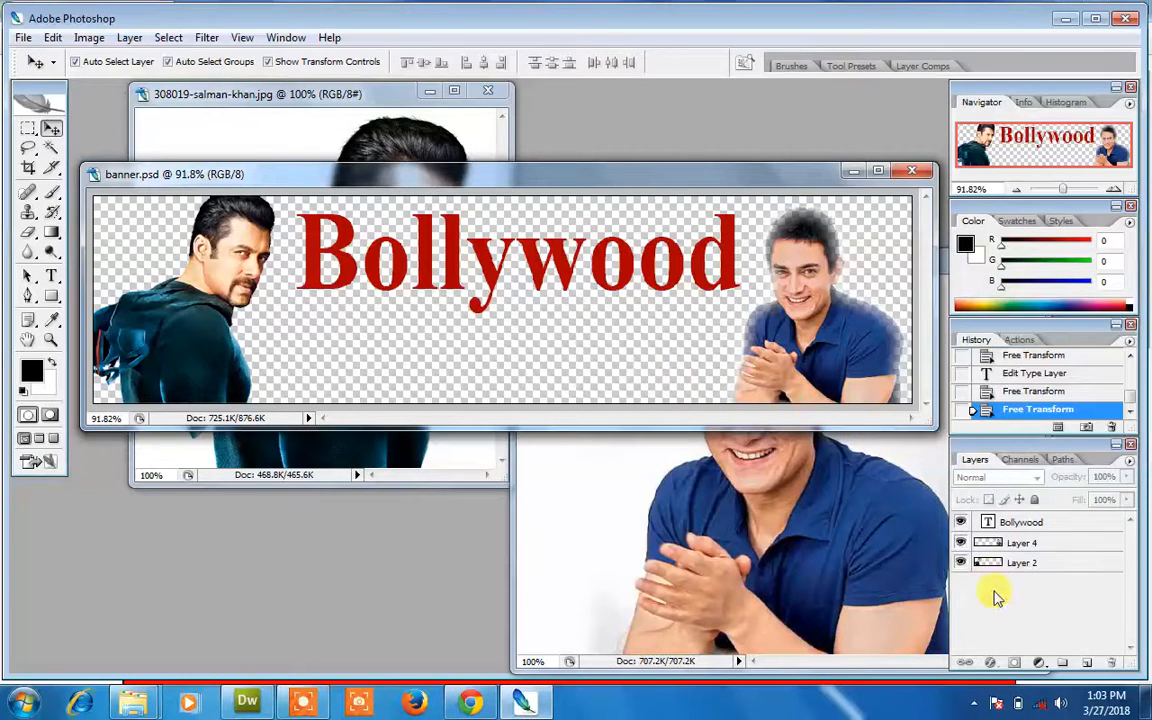
- Add a black-filled layer beneath all other layers and shift the Bollywood text slightly down and to the left
{"action": "left_click", "coordinate": [1088, 663]}
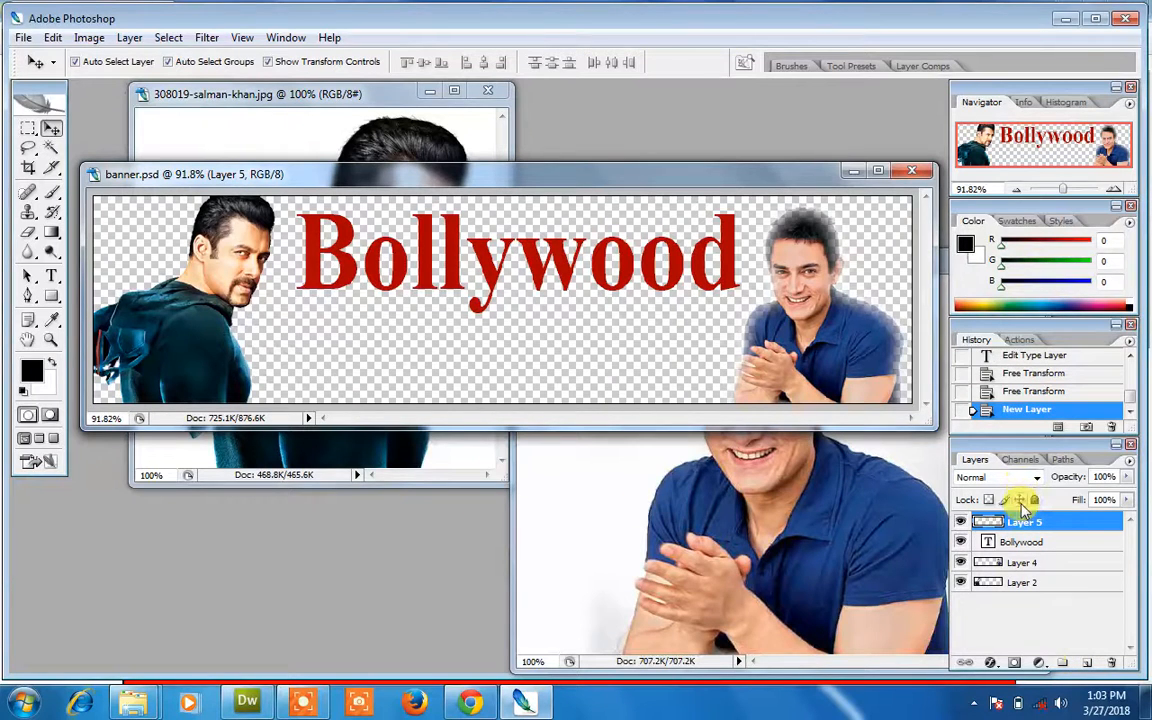
{"action": "left_click_drag", "start_coordinate": [1022, 522], "coordinate": [1027, 592]}
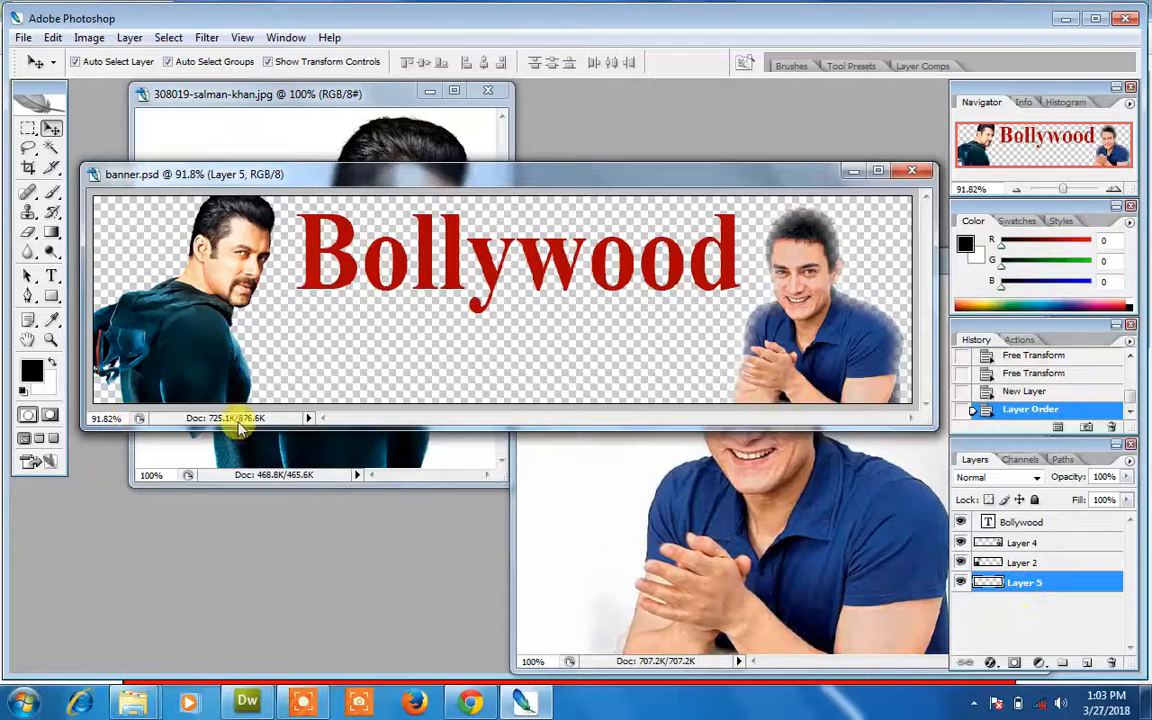
{"action": "key", "text": "alt+BackSpace"}
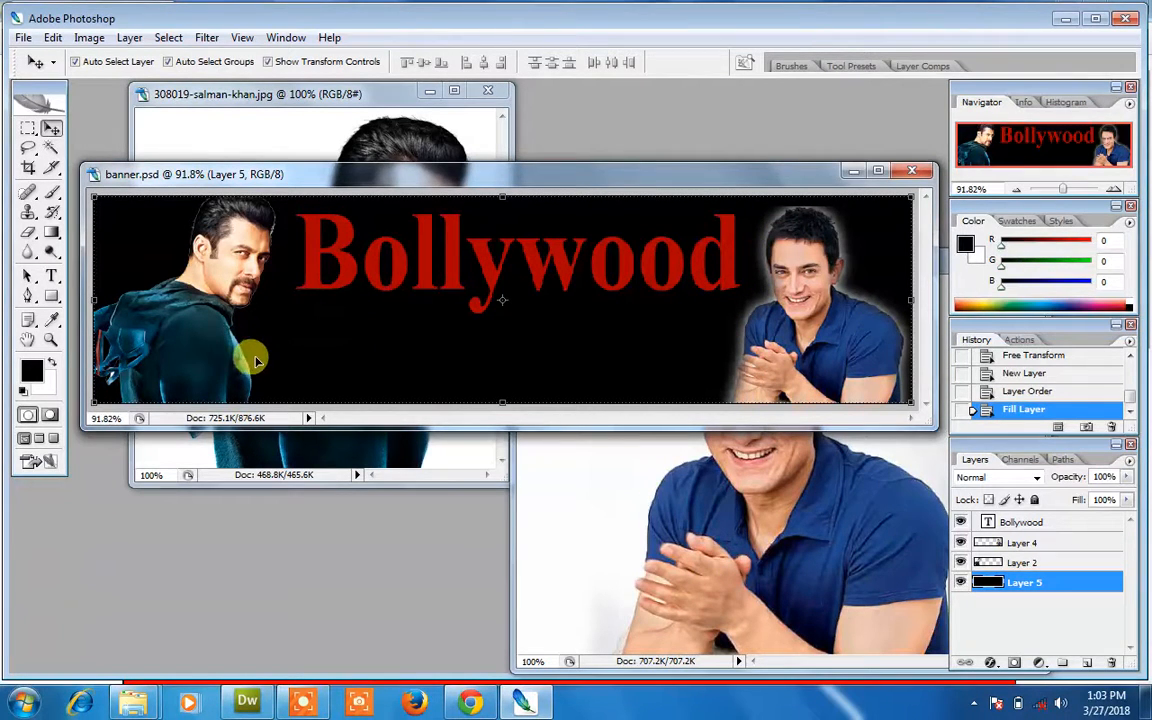
{"action": "left_click", "coordinate": [426, 292]}
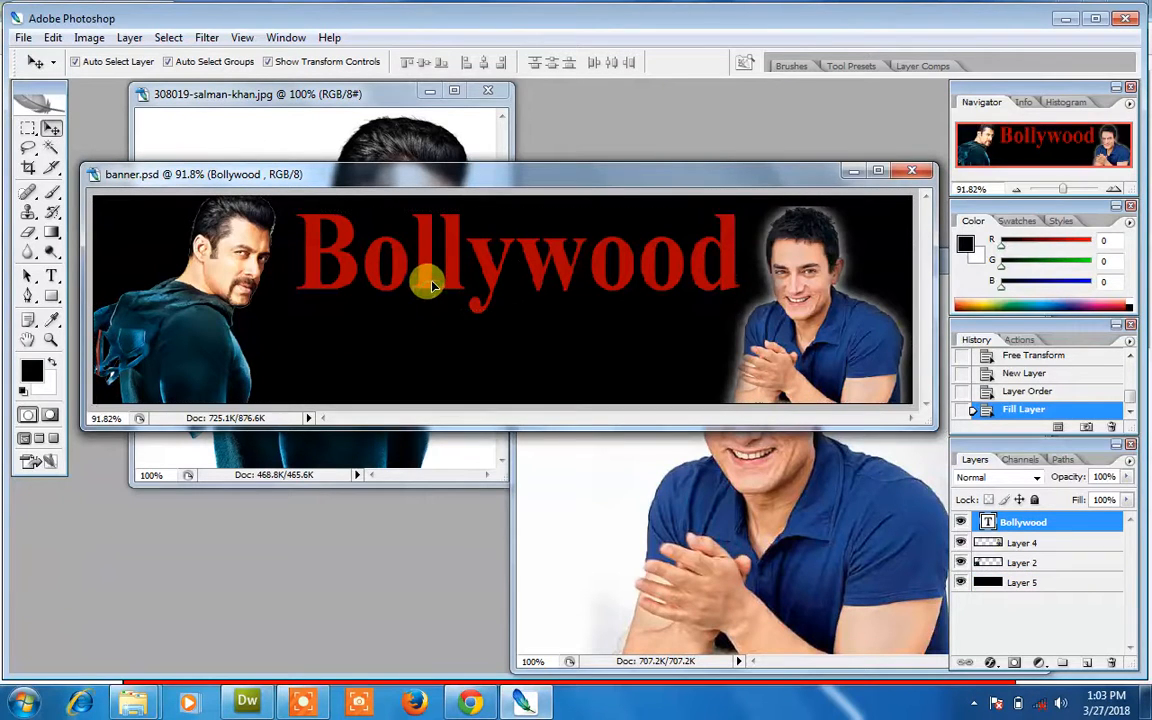
{"action": "mouse_move", "coordinate": [432, 286]}
{"action": "left_mouse_down"}
{"action": "mouse_move", "coordinate": [444, 300]}
{"action": "mouse_move", "coordinate": [437, 291]}
{"action": "left_mouse_up"}
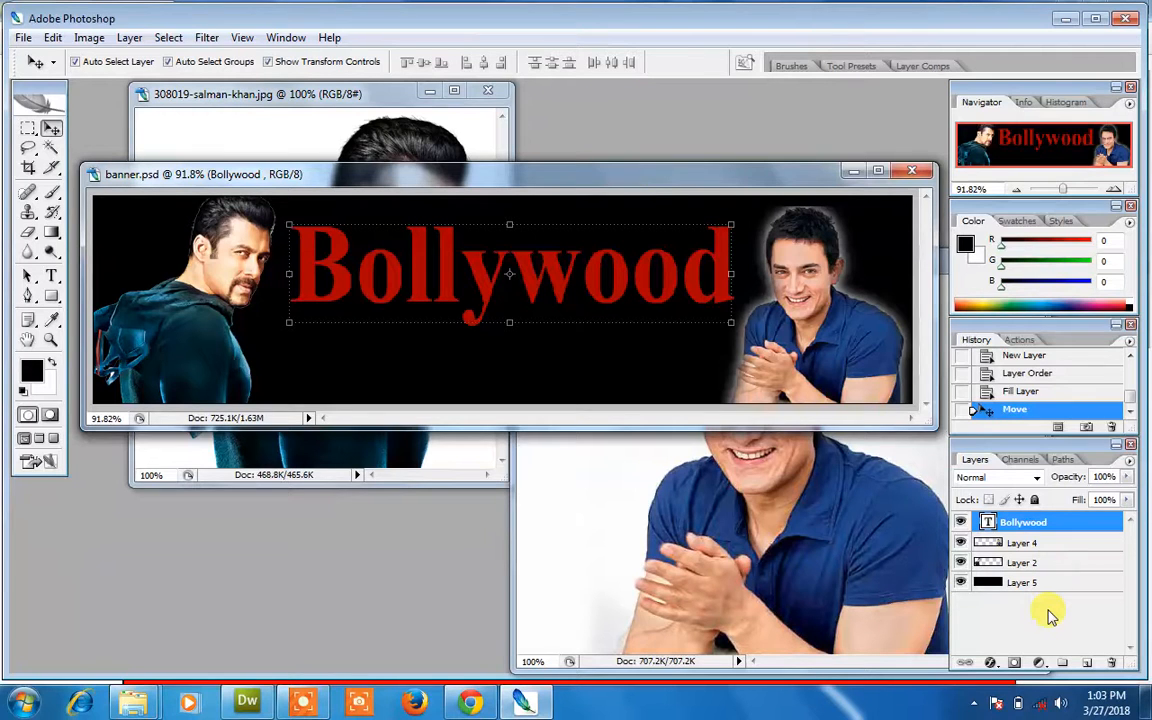
- Open the blending options of the Bollywood text layer and turn on its Stroke effect
{"action": "right_click", "coordinate": [1040, 530]}
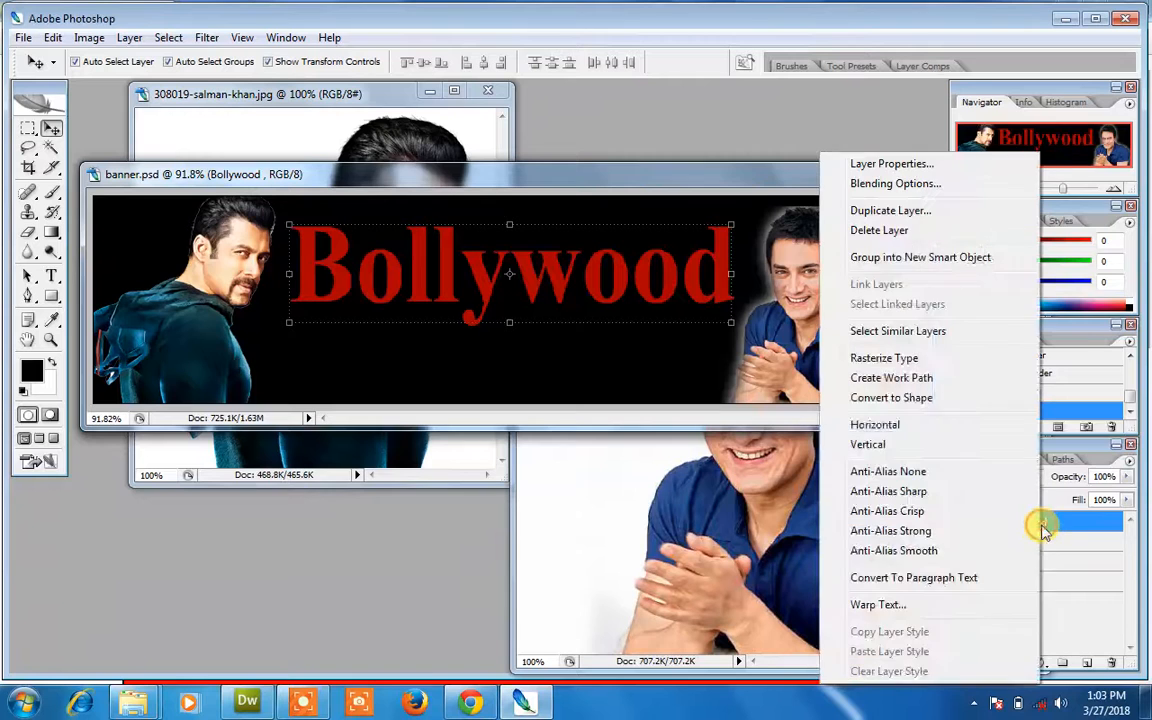
{"action": "left_click", "coordinate": [930, 190]}
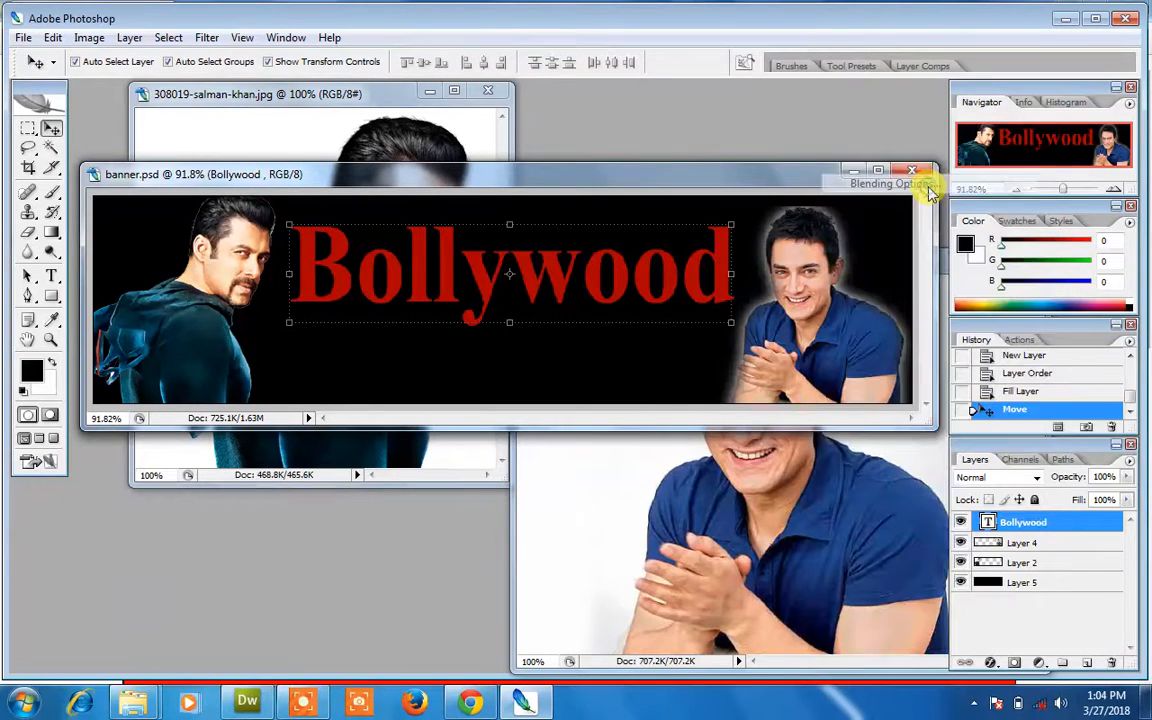
{"action": "left_click_drag", "start_coordinate": [663, 382], "coordinate": [1133, 181]}
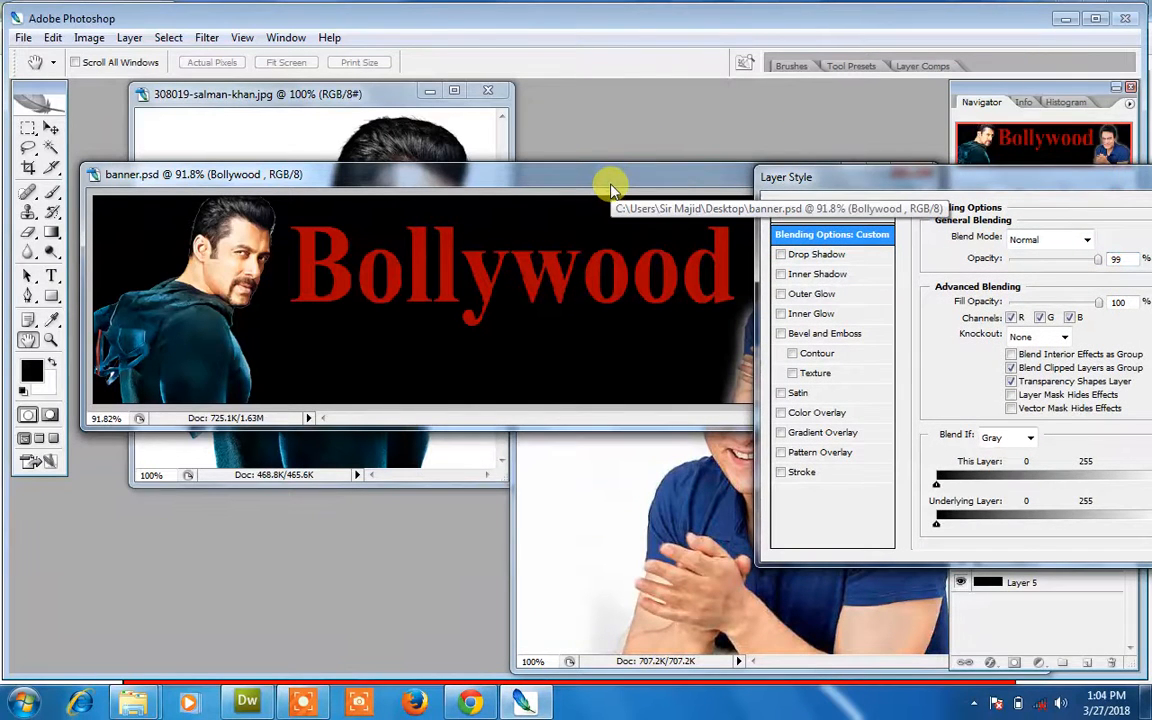
{"action": "left_click_drag", "start_coordinate": [848, 183], "coordinate": [702, 347]}
{"action": "scroll", "coordinate": [650, 301], "scroll_direction": "up", "scroll_amount": 1}
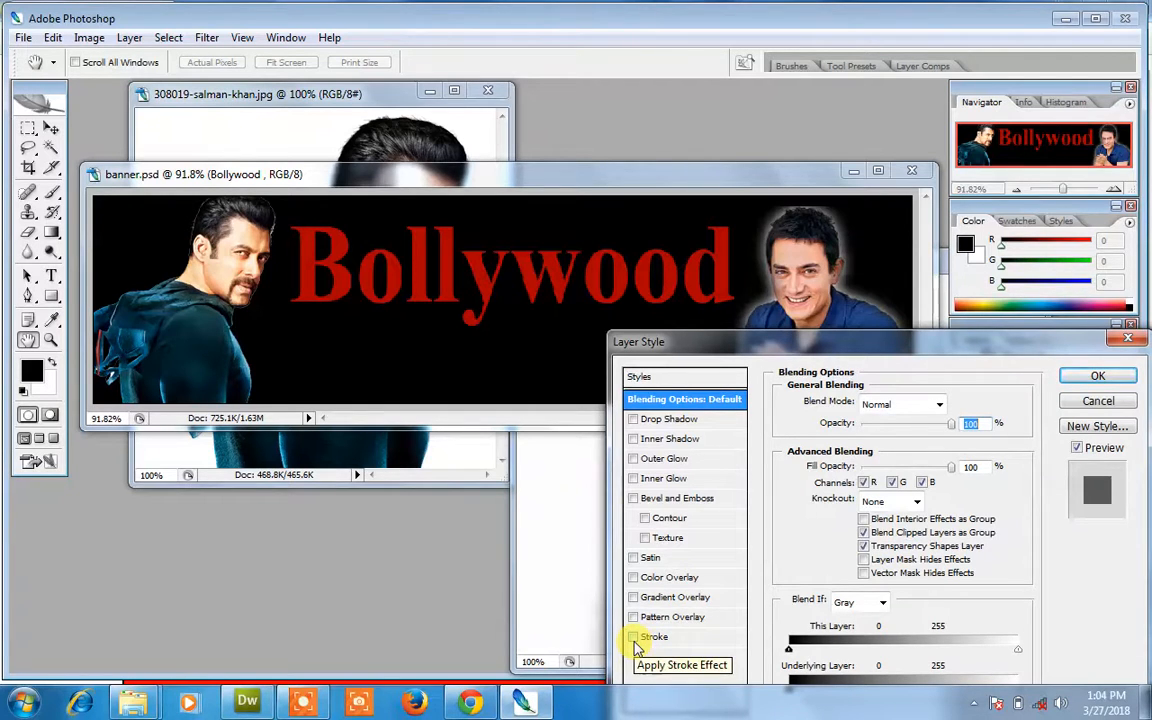
{"action": "left_click", "coordinate": [633, 637]}
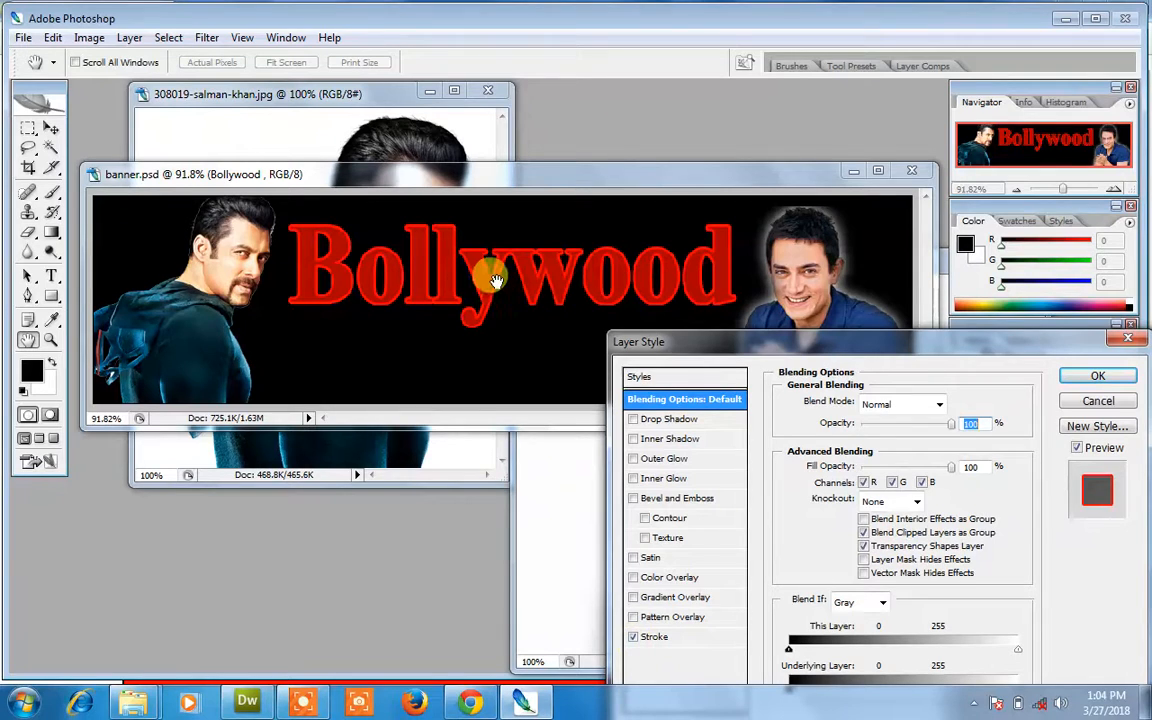
{"action": "left_click", "coordinate": [633, 640]}
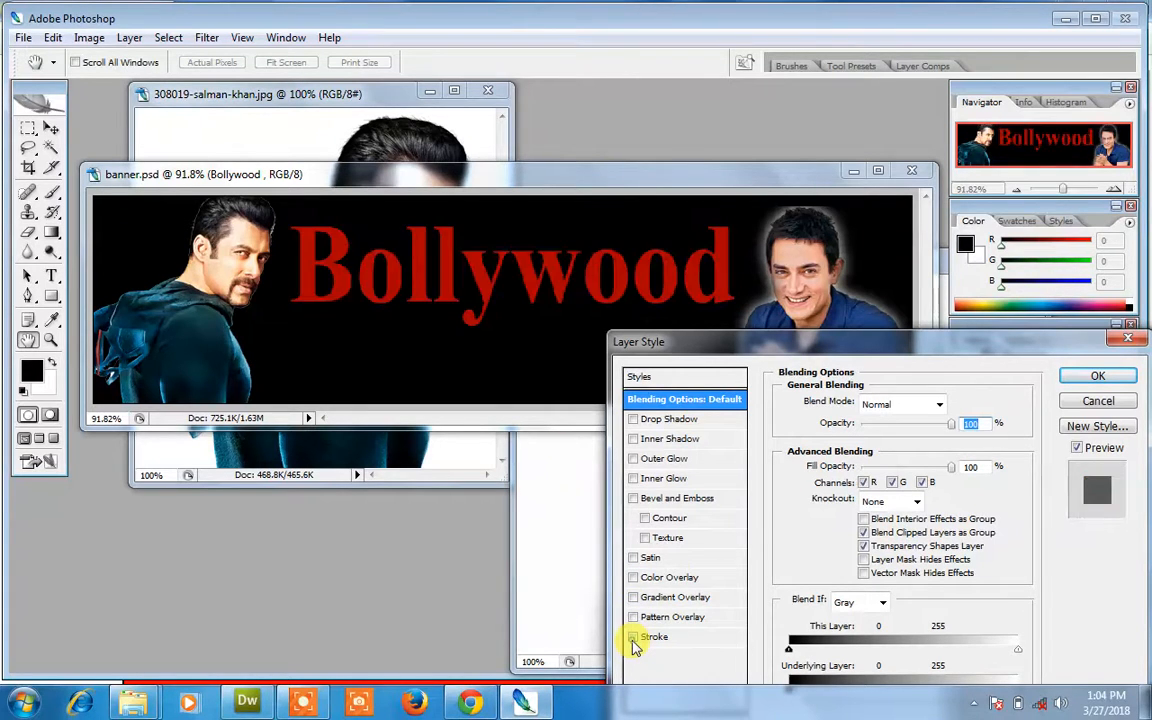
{"action": "left_click", "coordinate": [633, 640]}
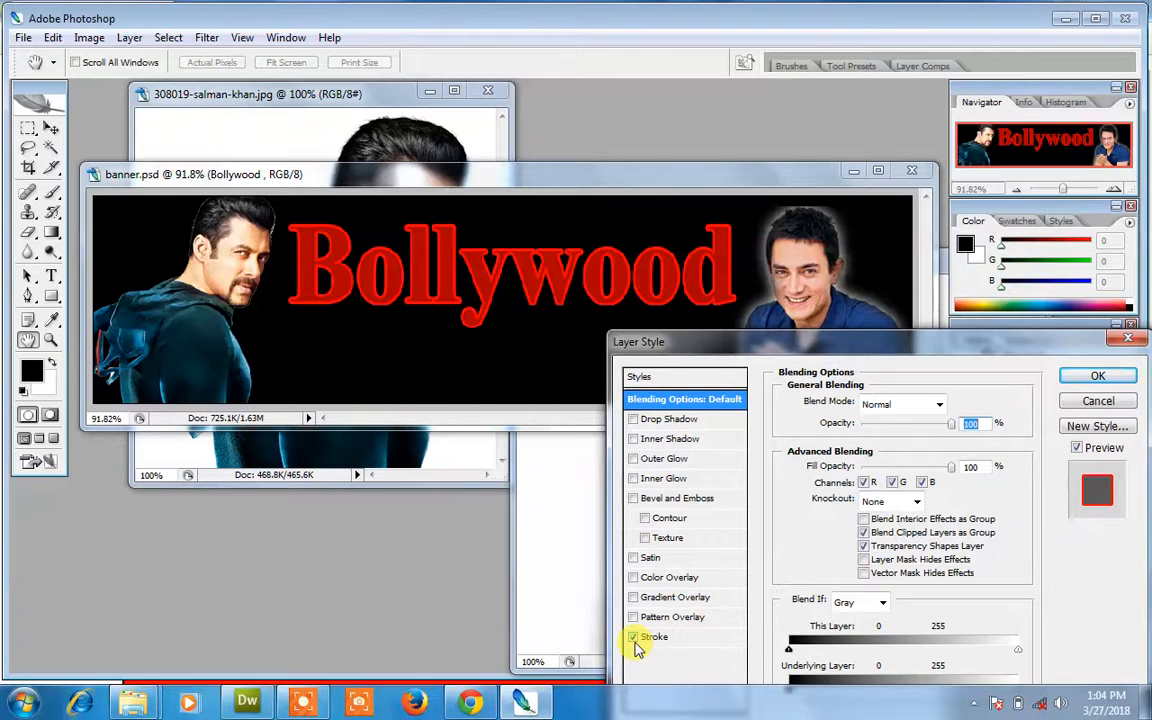
- Set the Bollywood text's stroke size to 10 px and its colour to white (ffffff)
{"action": "left_click", "coordinate": [660, 643]}
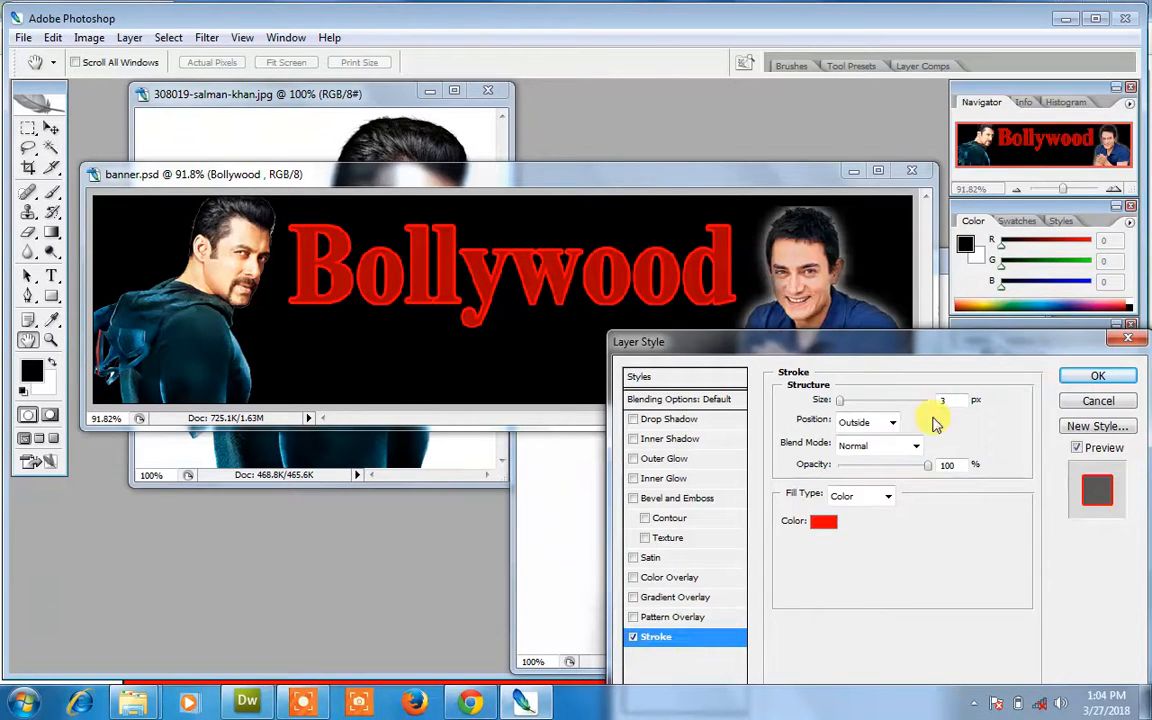
{"action": "left_click_drag", "start_coordinate": [843, 400], "coordinate": [848, 405]}
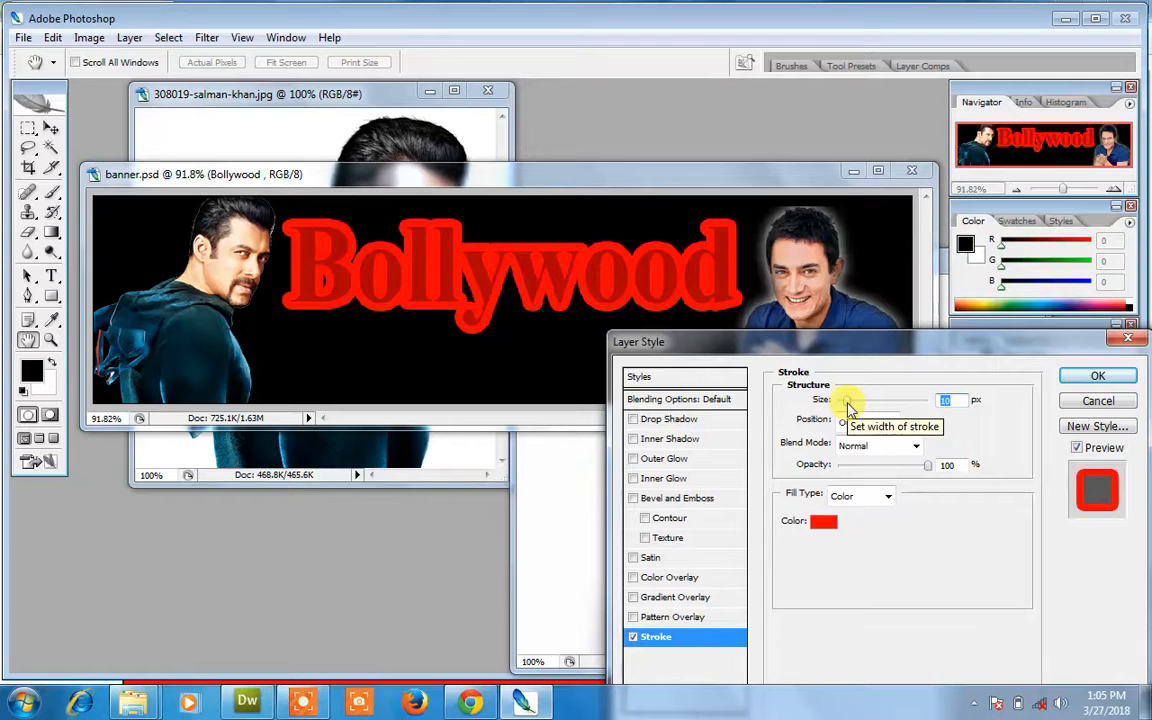
{"action": "left_click", "coordinate": [824, 524]}
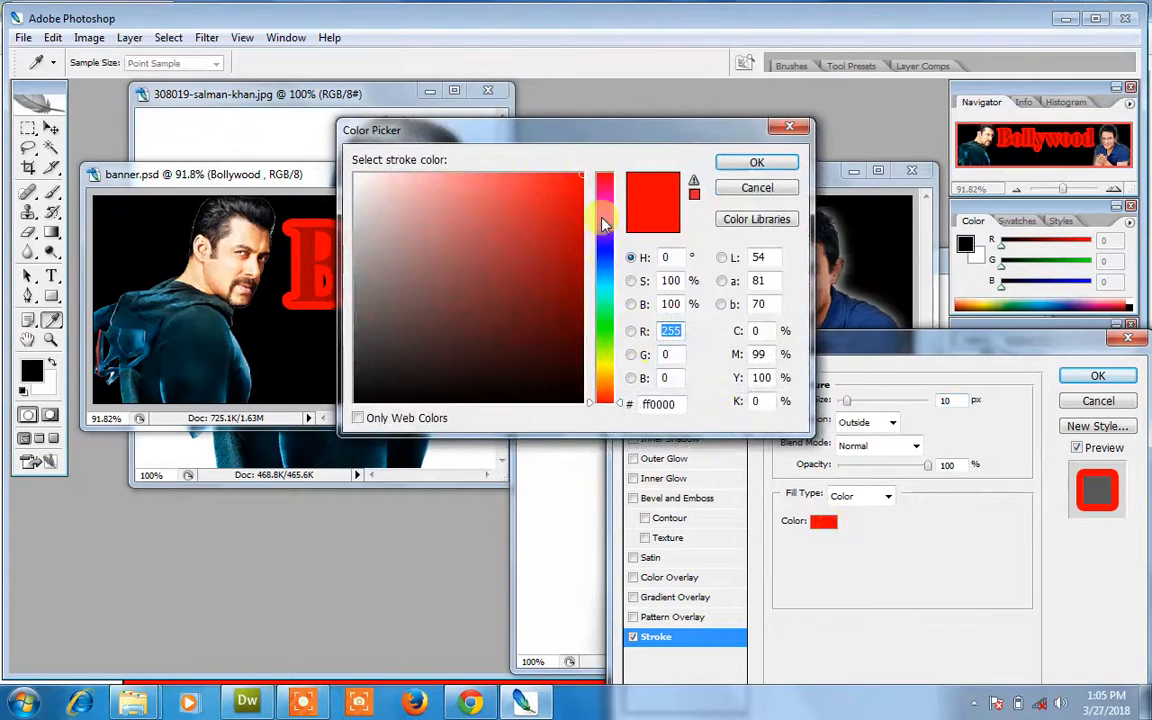
{"action": "left_click_drag", "start_coordinate": [650, 135], "coordinate": [837, 159]}
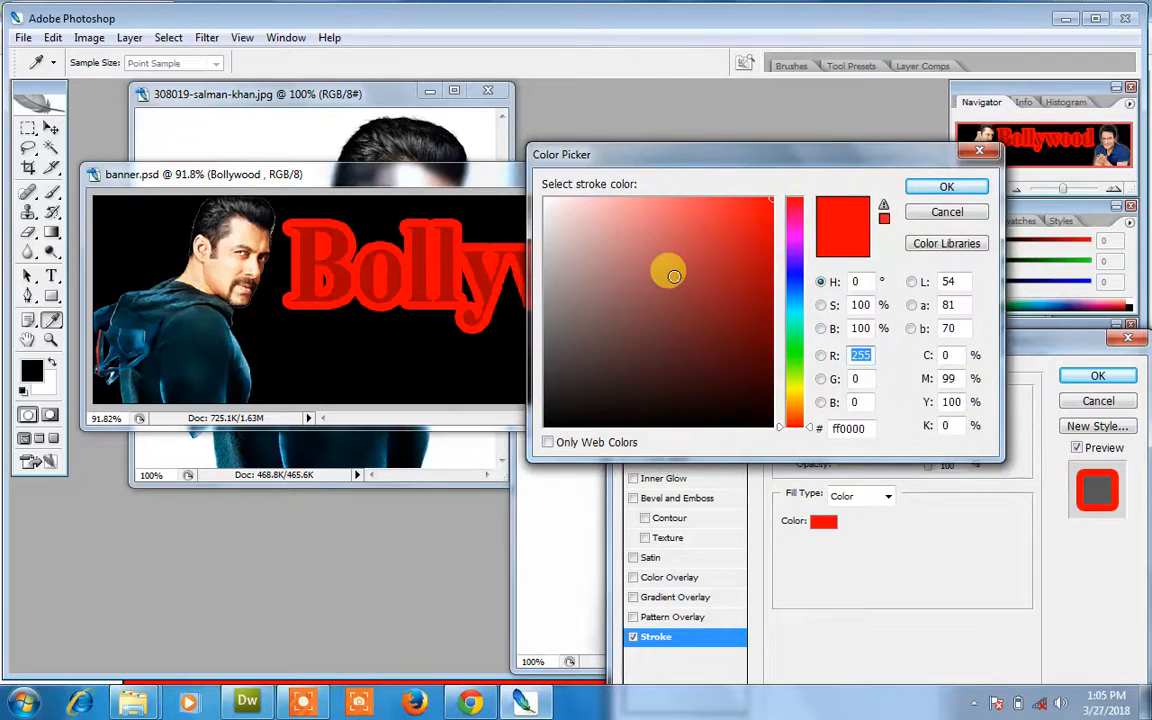
{"action": "left_click", "coordinate": [673, 275]}
{"action": "left_click_drag", "start_coordinate": [650, 271], "coordinate": [543, 198]}
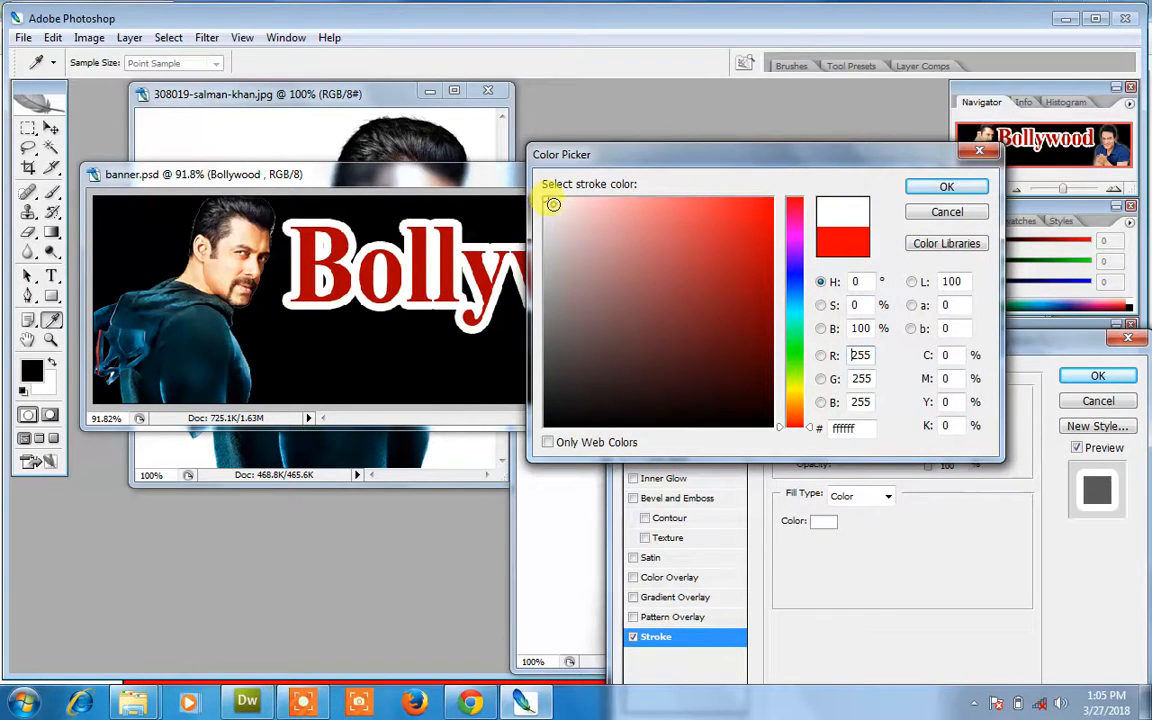
{"action": "left_click", "coordinate": [946, 187]}
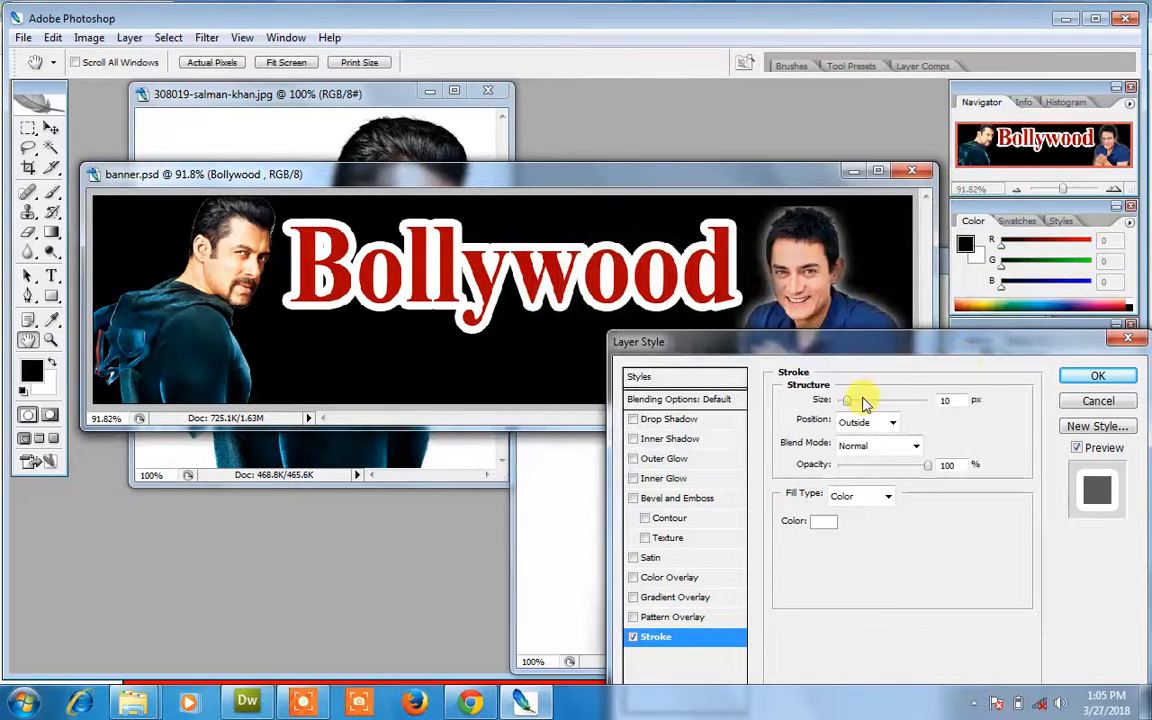
- Reduce the stroke around the Bollywood text to 3 px, keeping the banner in view to judge it
{"action": "left_click_drag", "start_coordinate": [850, 405], "coordinate": [845, 402]}
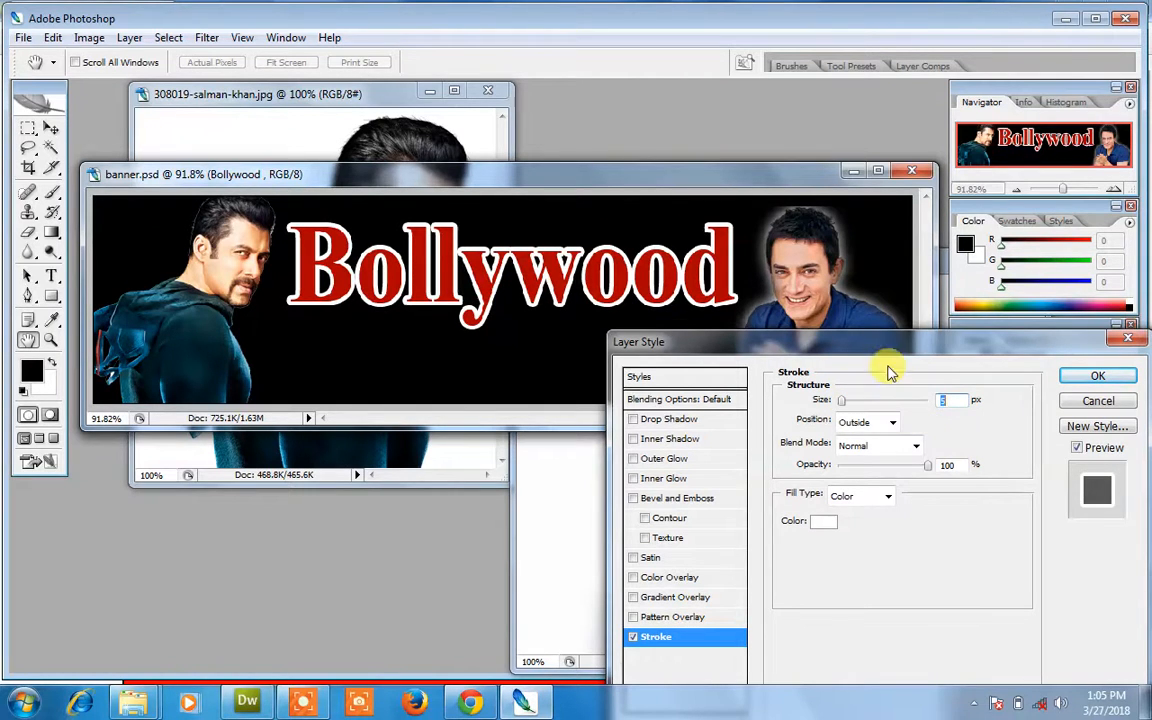
{"action": "left_click_drag", "start_coordinate": [919, 349], "coordinate": [785, 277]}
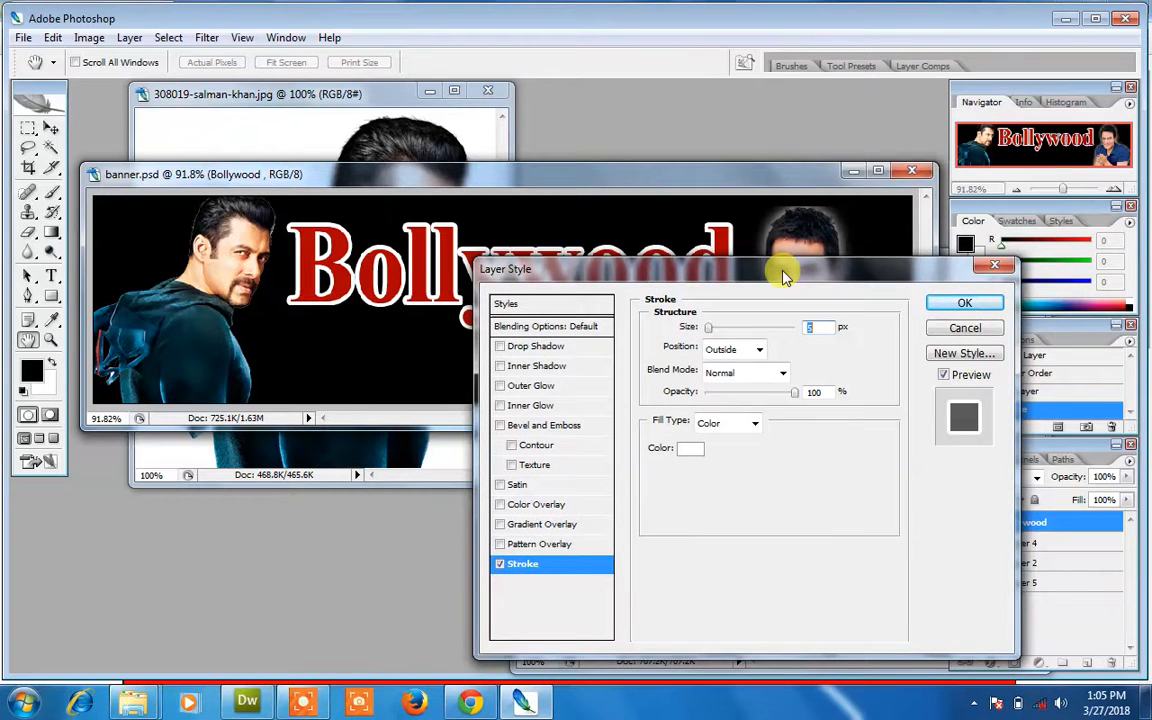
{"action": "left_click_drag", "start_coordinate": [785, 277], "coordinate": [817, 326]}
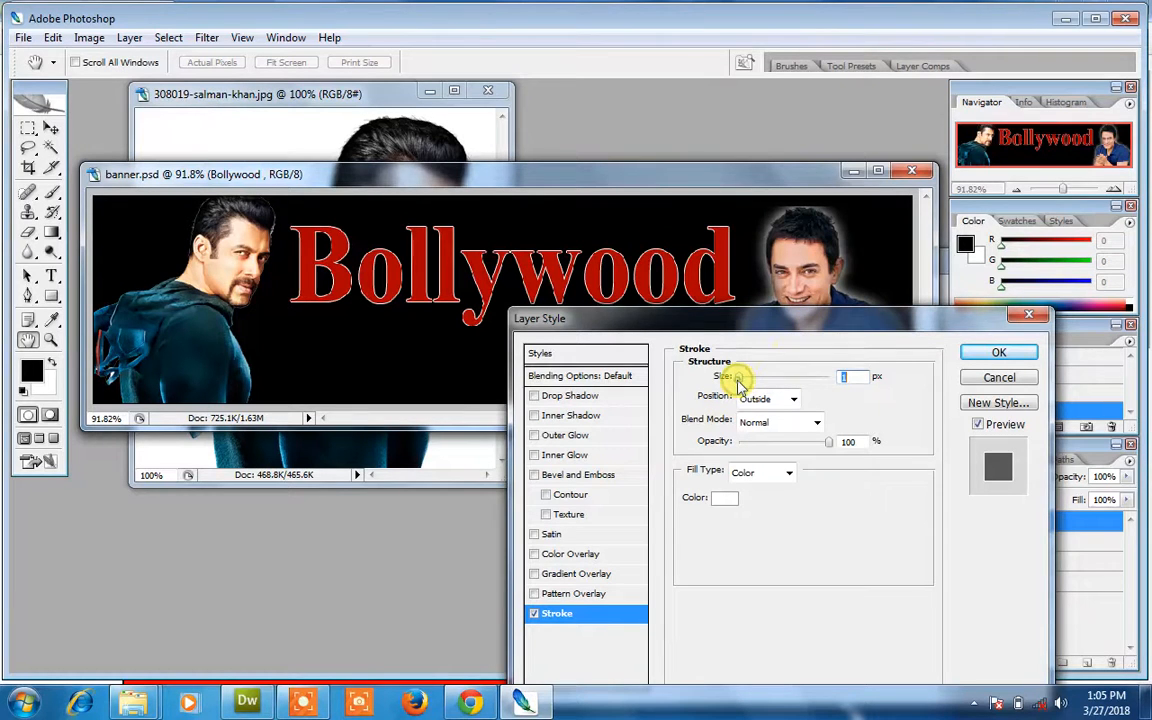
{"action": "left_click_drag", "start_coordinate": [738, 378], "coordinate": [742, 385]}
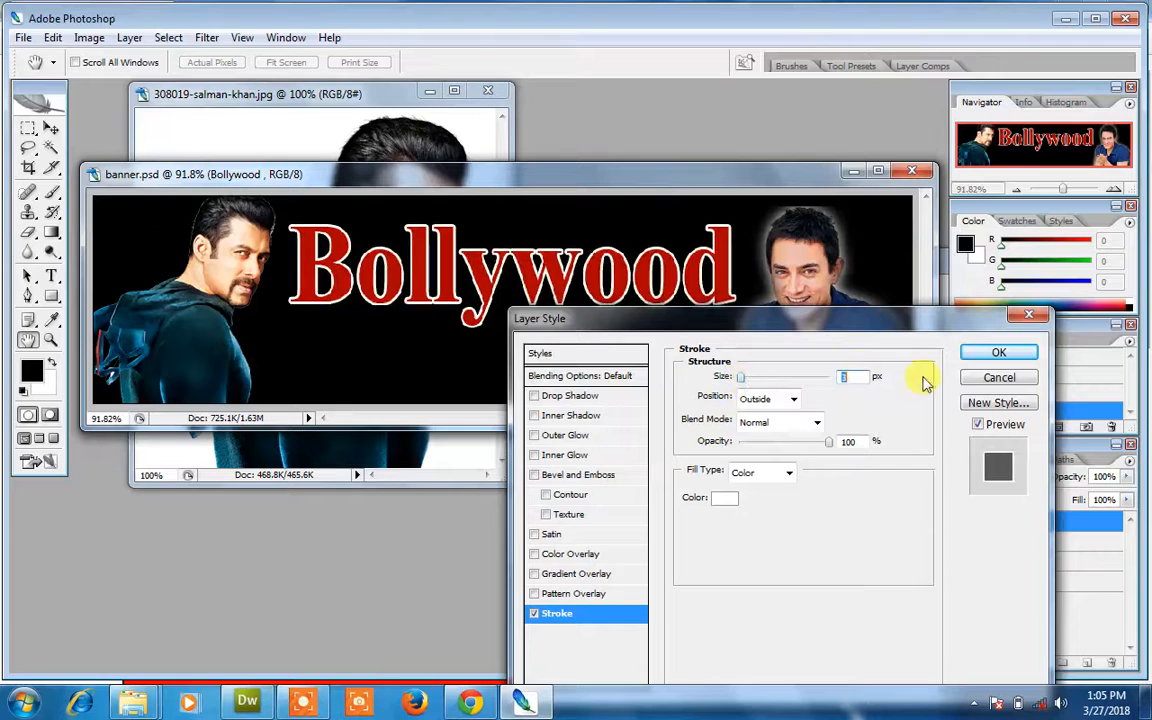
{"action": "left_click_drag", "start_coordinate": [878, 330], "coordinate": [860, 515]}
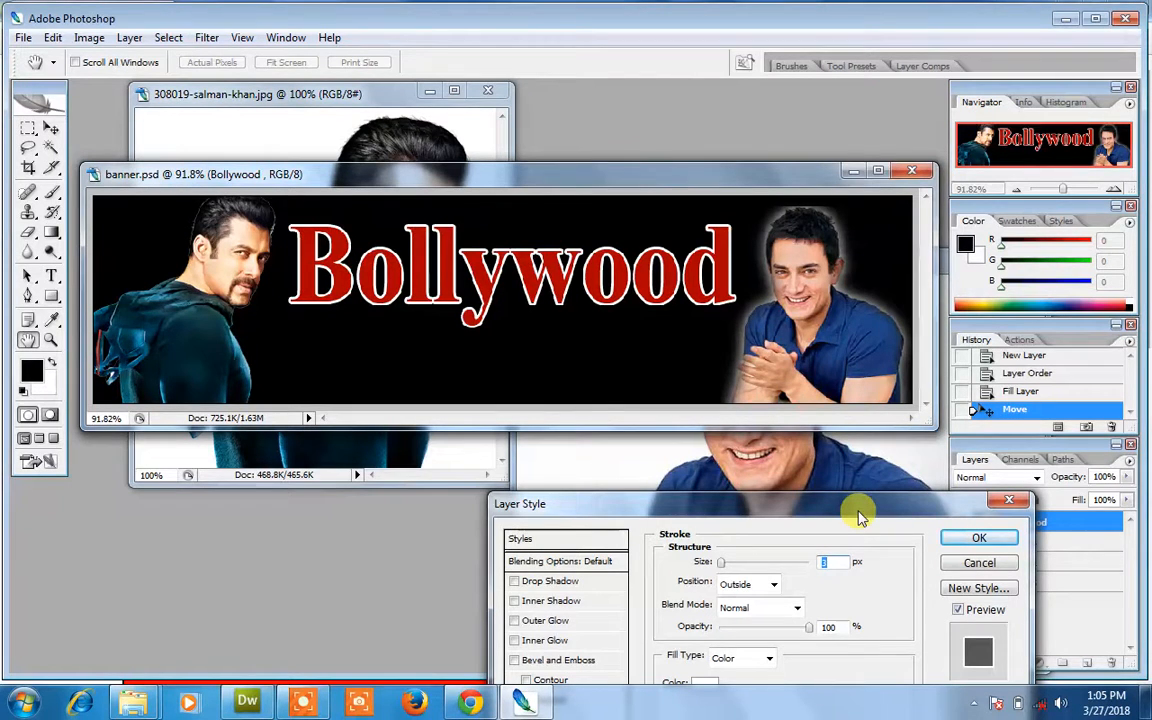
{"action": "mouse_move", "coordinate": [858, 515]}
{"action": "left_mouse_down"}
{"action": "mouse_move", "coordinate": [926, 281]}
{"action": "mouse_move", "coordinate": [937, 184]}
{"action": "mouse_move", "coordinate": [980, 152]}
{"action": "mouse_move", "coordinate": [983, 163]}
{"action": "left_mouse_up"}
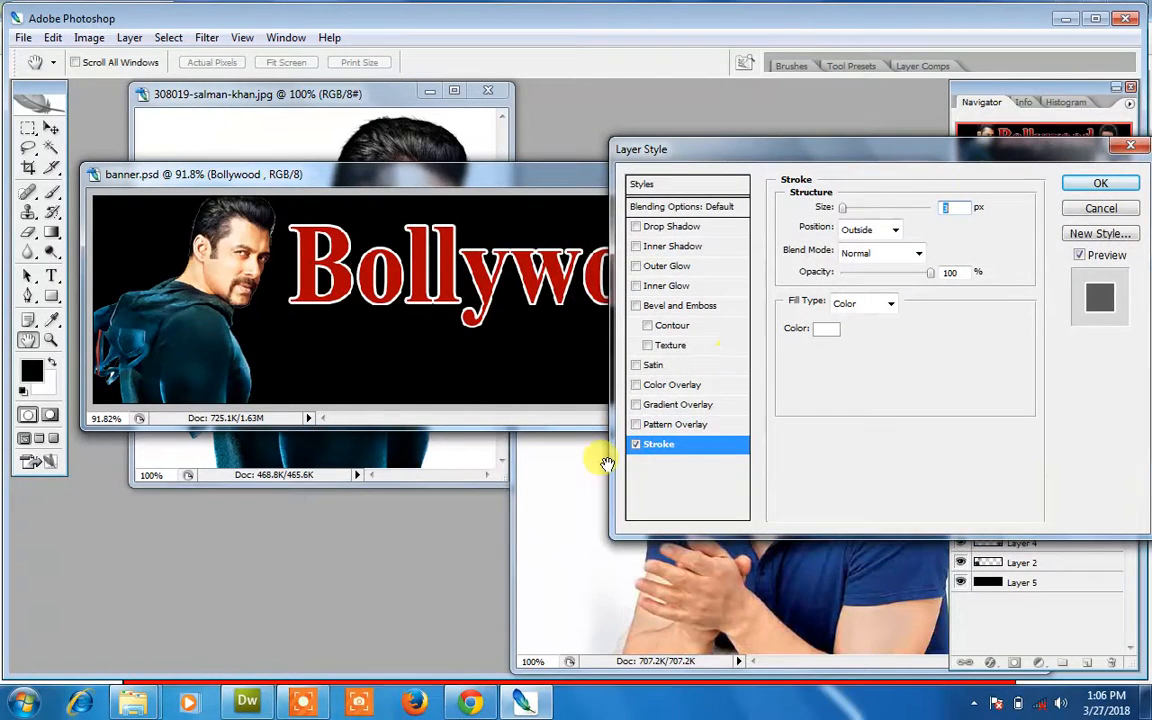
- Add a Pattern Overlay to the Bollywood text and try the rainbow, orange, blue-grey and bubble patterns
{"action": "left_click", "coordinate": [656, 428]}
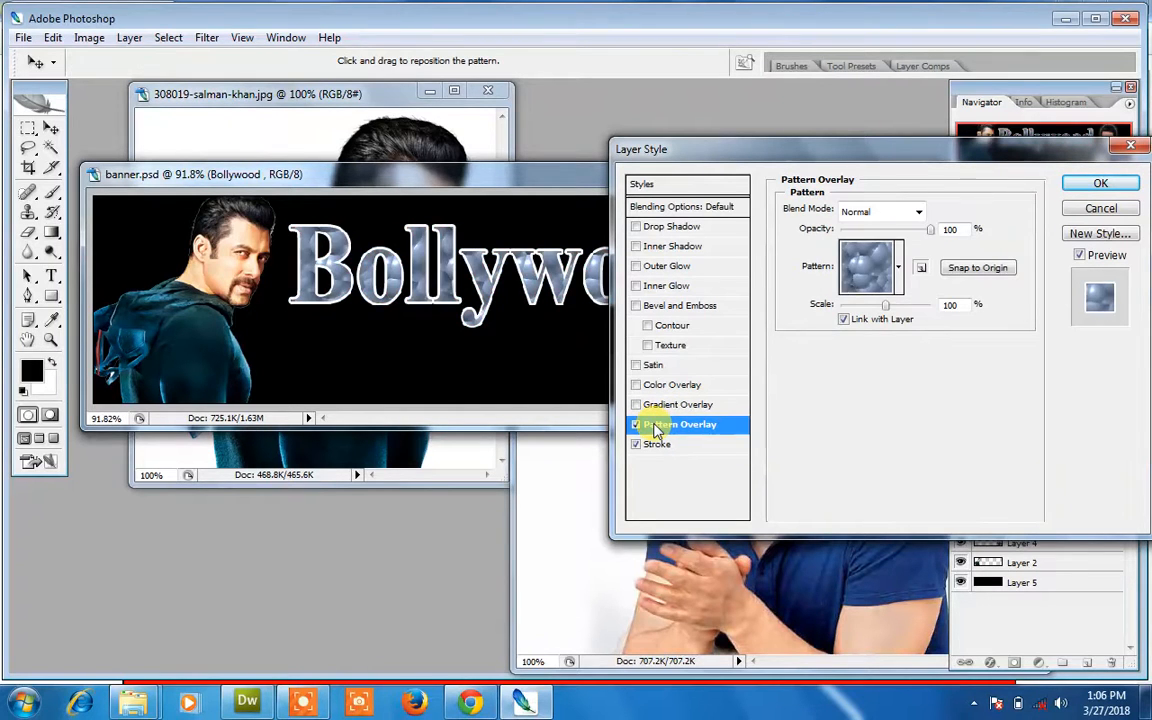
{"action": "left_click_drag", "start_coordinate": [763, 157], "coordinate": [463, 350]}
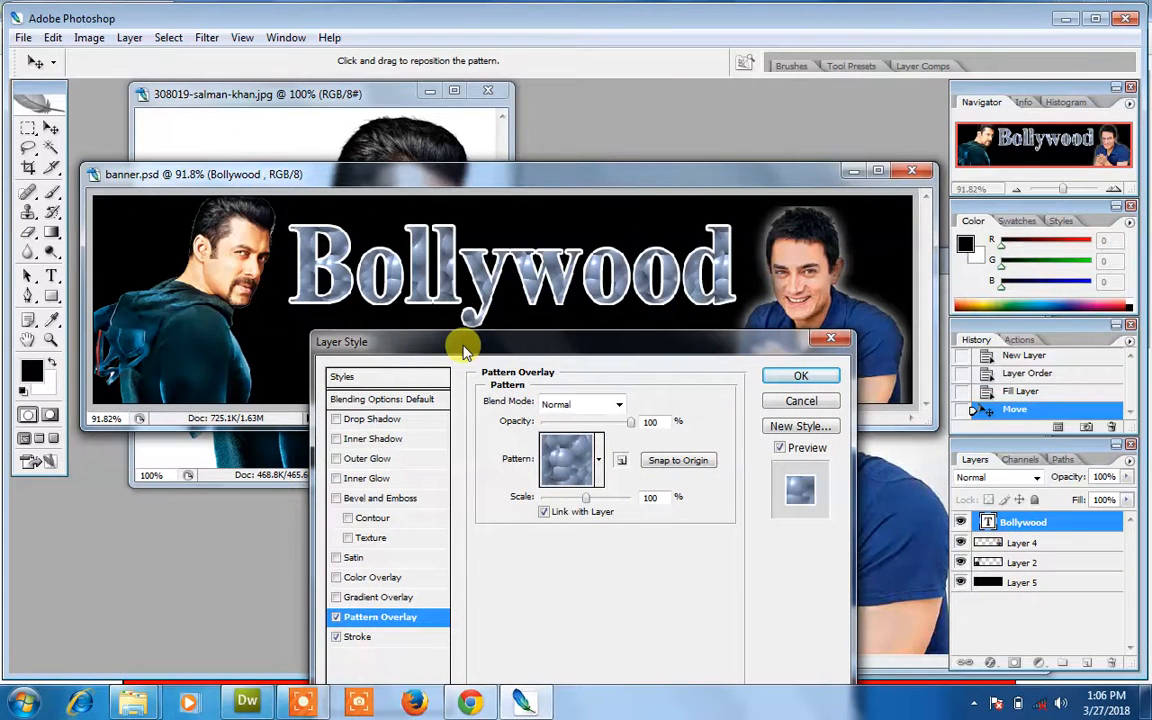
{"action": "left_click", "coordinate": [597, 457]}
{"action": "left_click", "coordinate": [597, 513]}
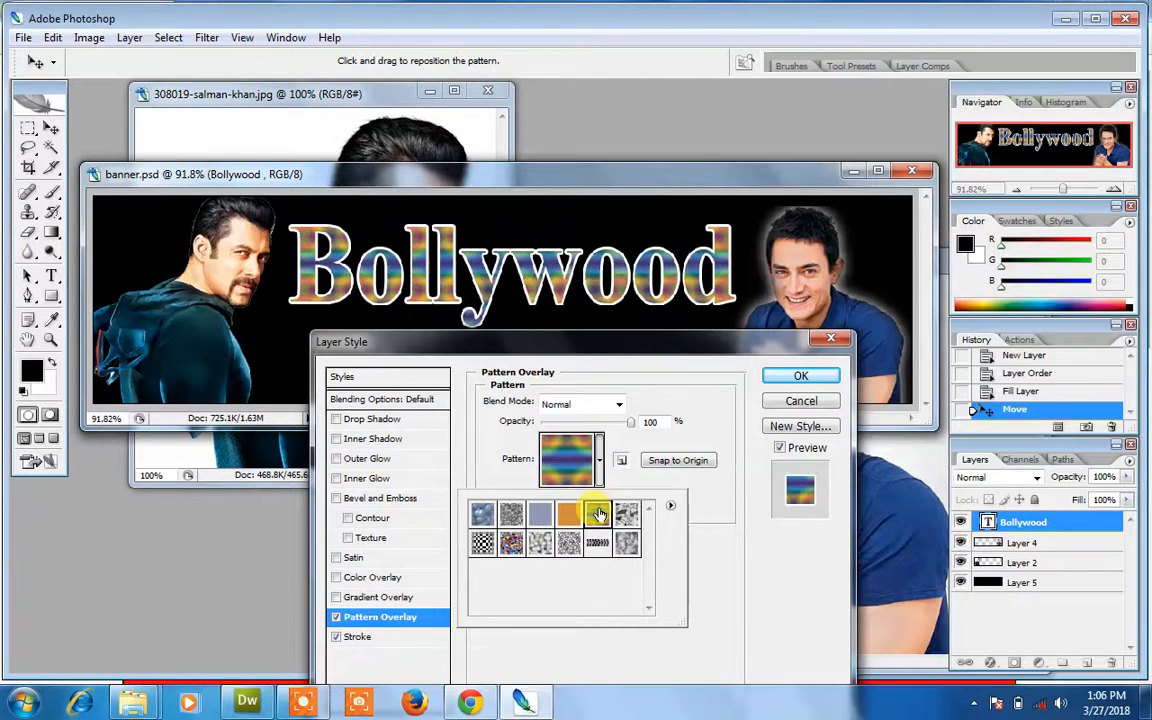
{"action": "left_click", "coordinate": [569, 513]}
{"action": "left_click", "coordinate": [540, 513]}
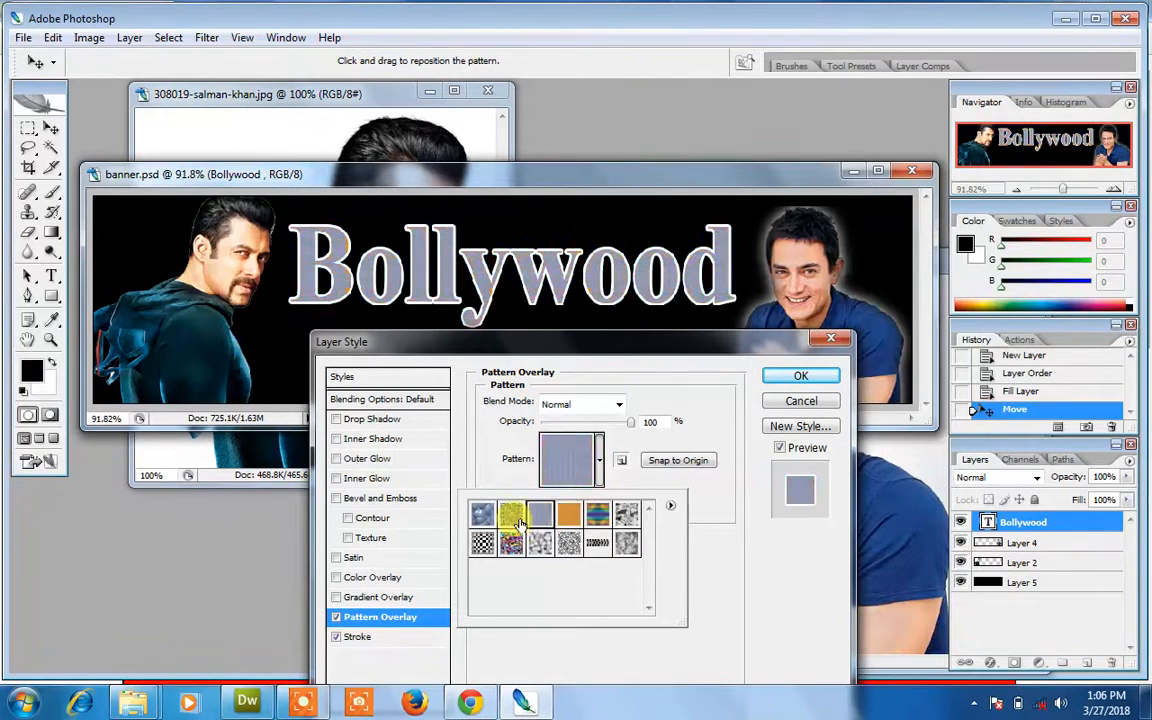
{"action": "left_click", "coordinate": [511, 516]}
{"action": "left_click", "coordinate": [480, 515]}
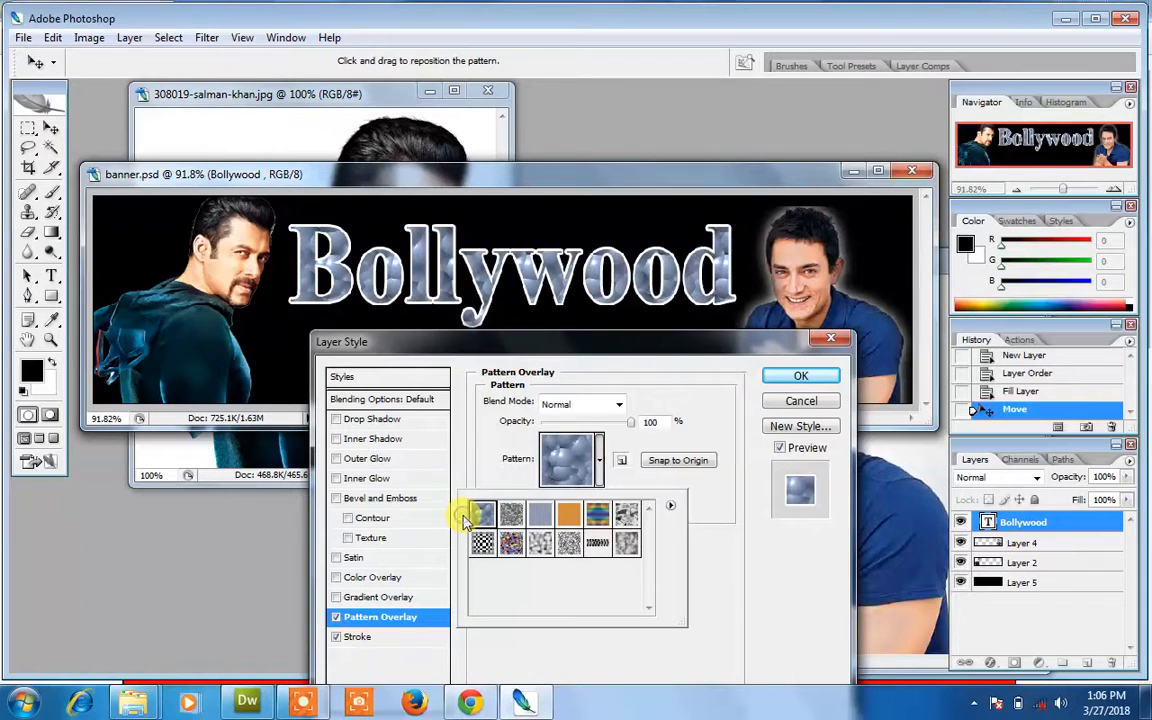
- Try the second row of overlay patterns on the Bollywood text and choose the black-and-white cracked one
{"action": "left_click", "coordinate": [482, 542]}
{"action": "left_click", "coordinate": [511, 542]}
{"action": "left_click", "coordinate": [540, 542]}
{"action": "left_click", "coordinate": [569, 542]}
{"action": "left_click", "coordinate": [597, 542]}
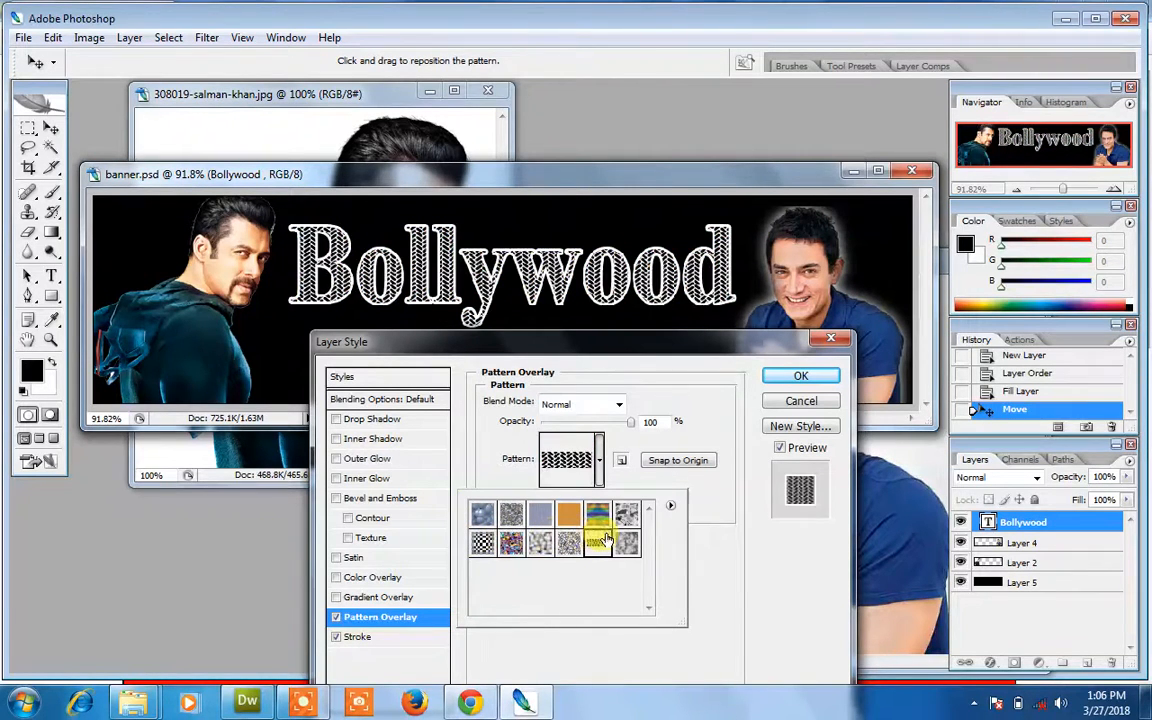
{"action": "left_click", "coordinate": [626, 543]}
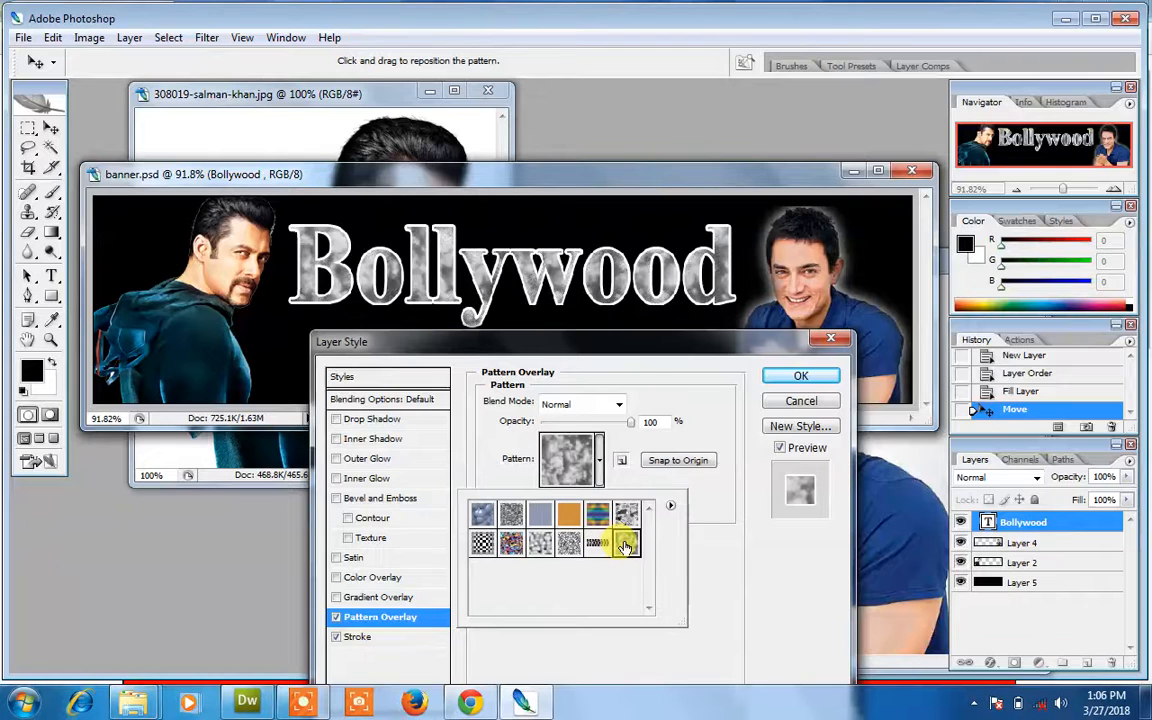
{"action": "left_click", "coordinate": [597, 542]}
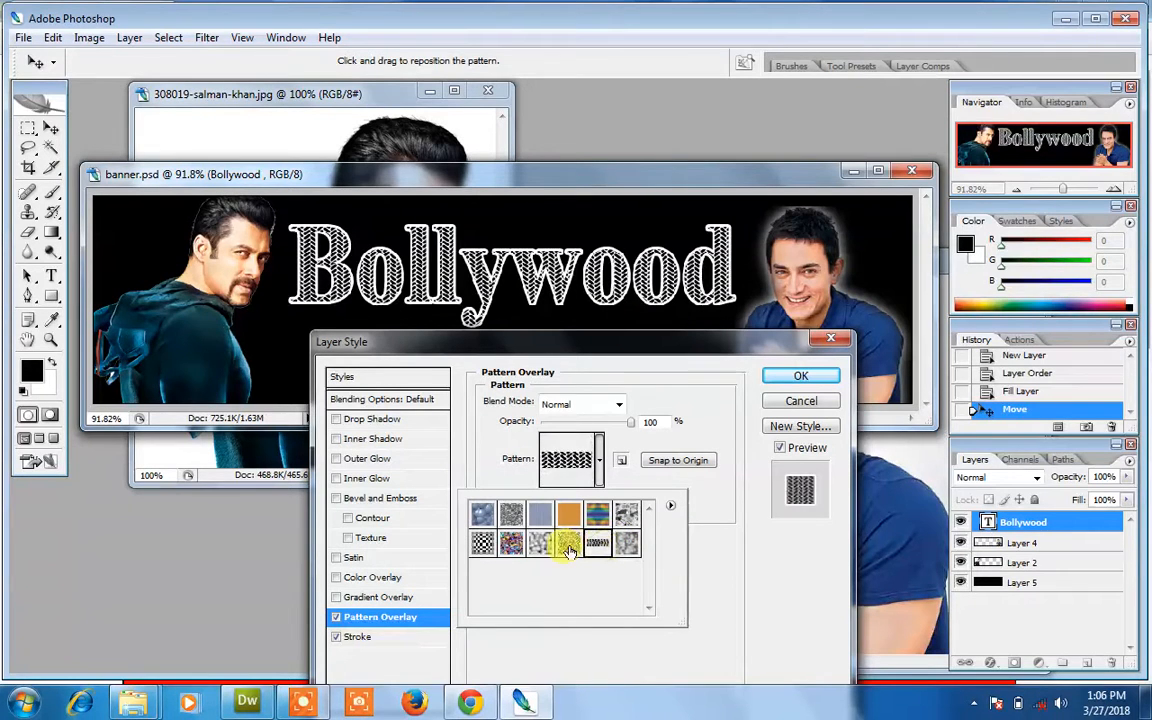
{"action": "left_click", "coordinate": [569, 545]}
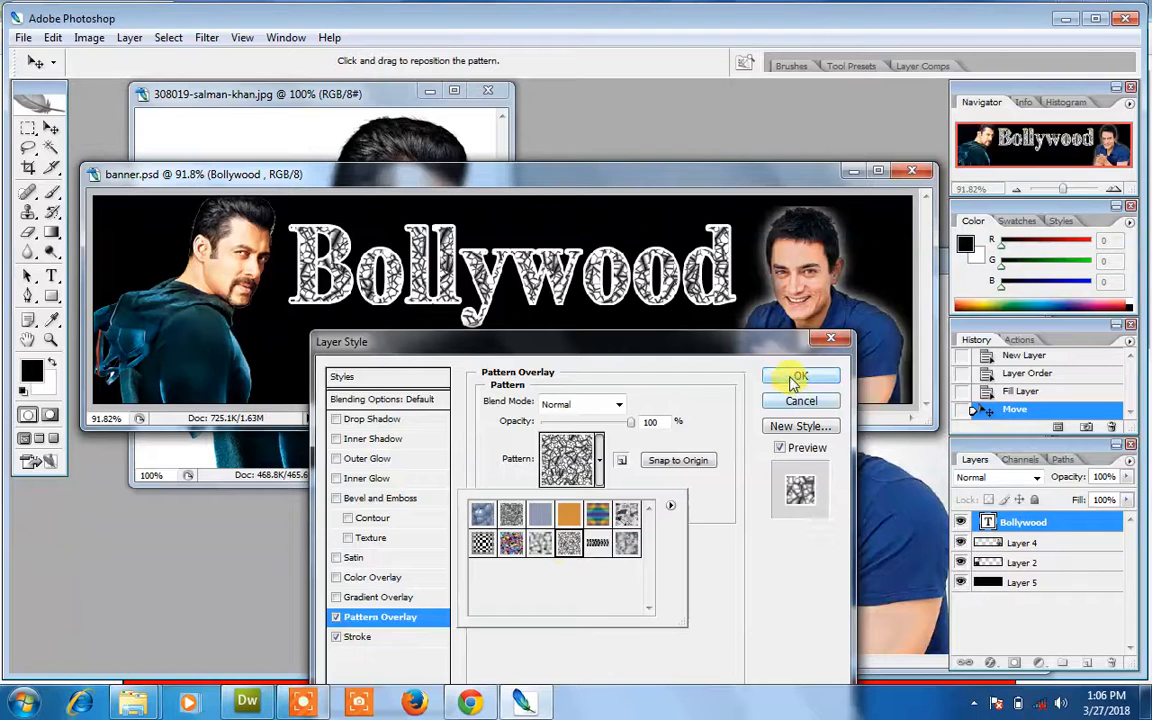
{"action": "left_click", "coordinate": [731, 354]}
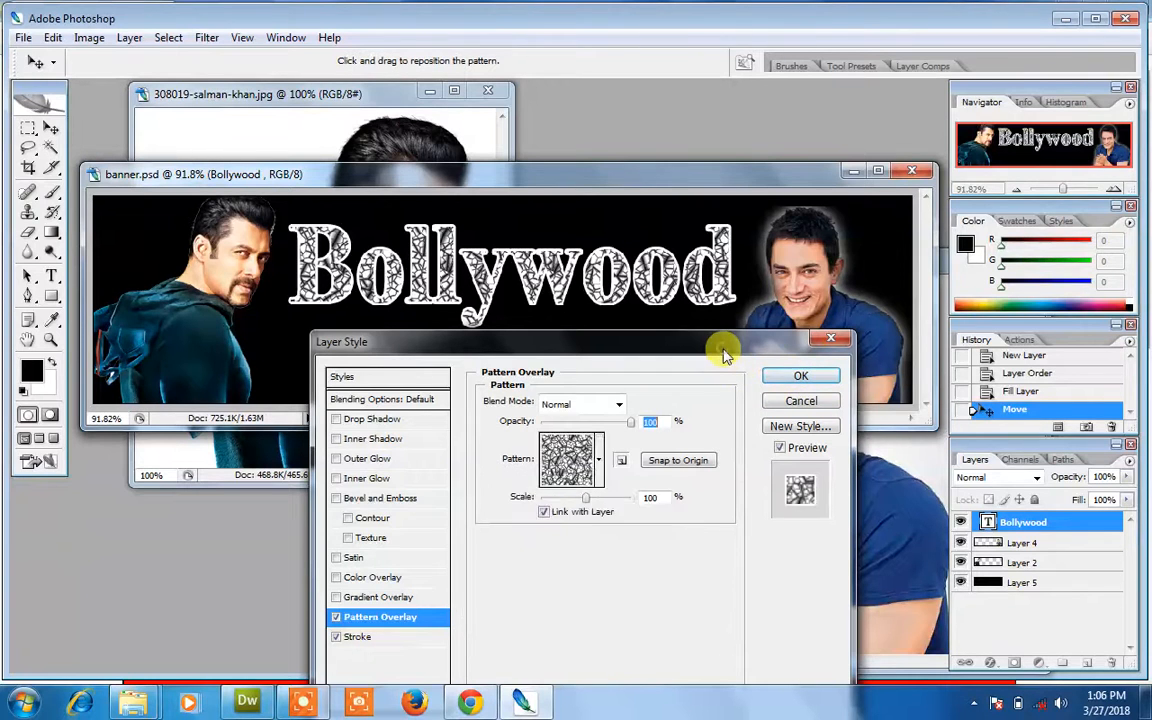
{"action": "left_click_drag", "start_coordinate": [731, 354], "coordinate": [808, 540]}
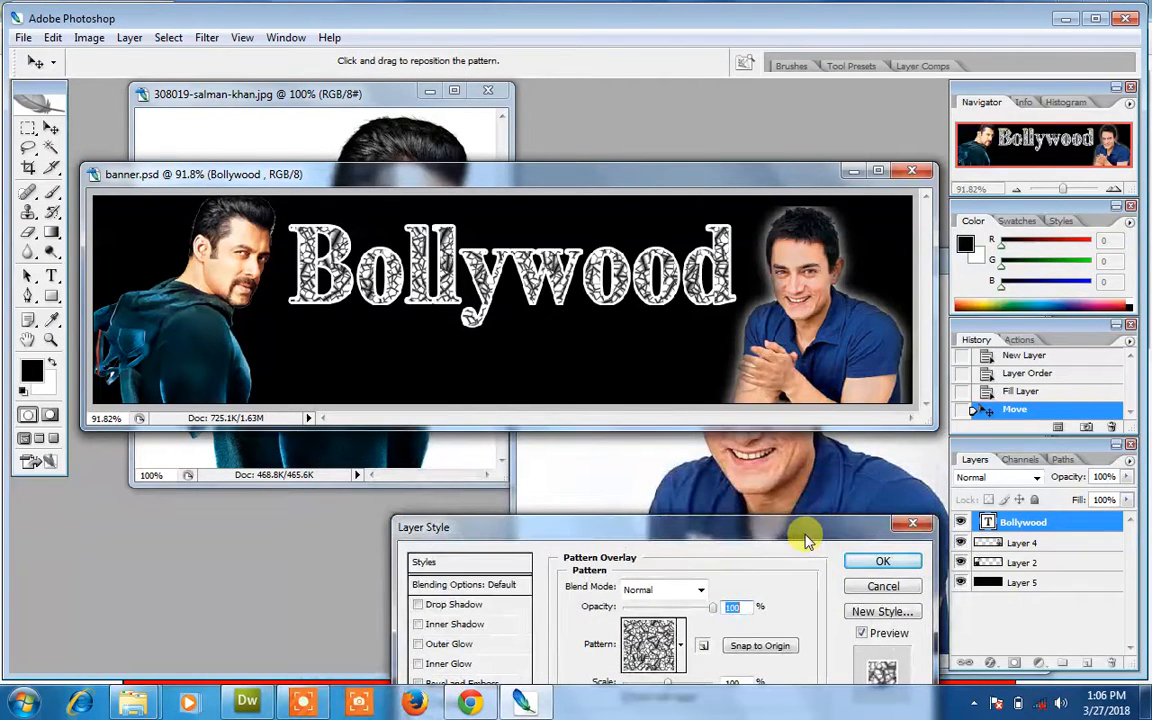
{"action": "left_click_drag", "start_coordinate": [808, 540], "coordinate": [1000, 208]}
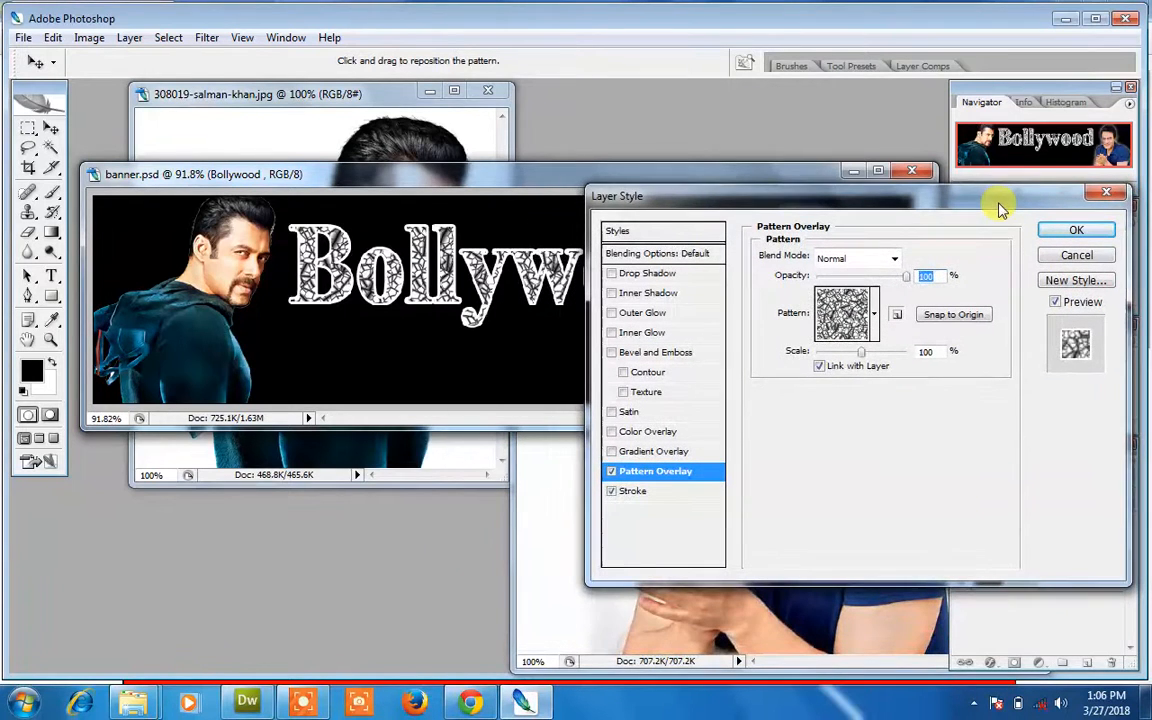
- Try several stroke colours on the Bollywood text, ending with bright yellow (fcff00)
{"action": "left_click", "coordinate": [650, 497]}
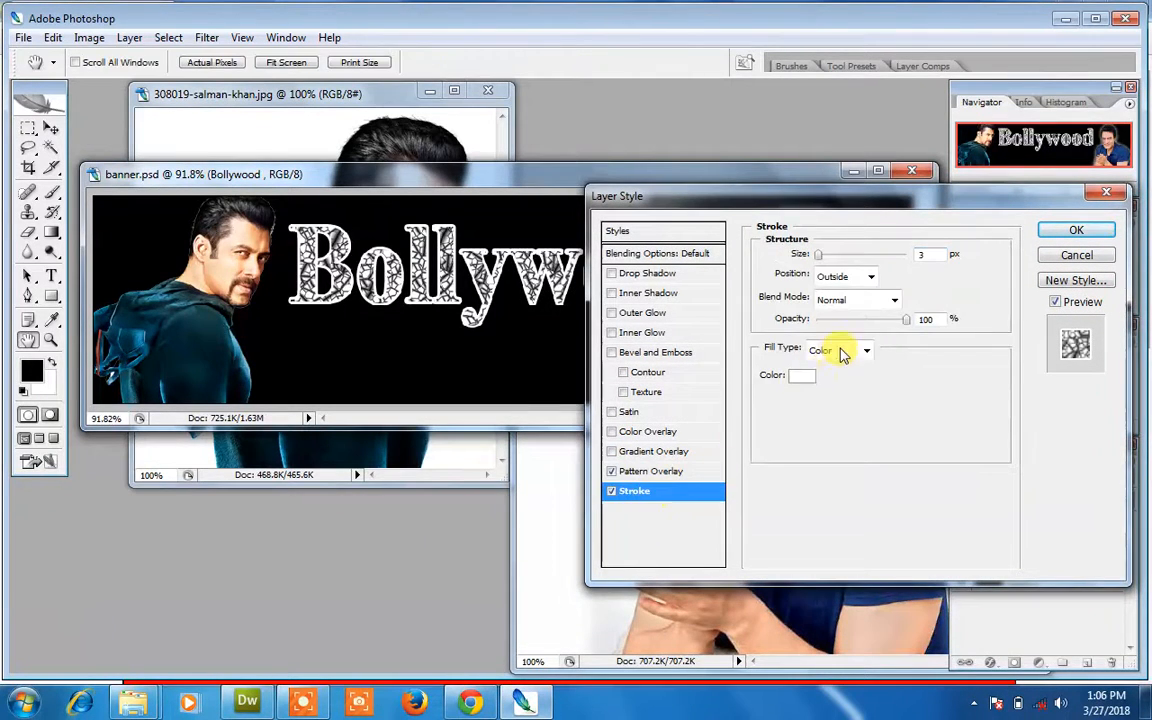
{"action": "left_click", "coordinate": [803, 377]}
{"action": "mouse_move", "coordinate": [750, 358]}
{"action": "left_mouse_down"}
{"action": "mouse_move", "coordinate": [733, 329]}
{"action": "mouse_move", "coordinate": [769, 215]}
{"action": "left_mouse_up"}
{"action": "left_click", "coordinate": [653, 198]}
{"action": "left_click_drag", "start_coordinate": [712, 244], "coordinate": [737, 269]}
{"action": "mouse_move", "coordinate": [808, 256]}
{"action": "left_mouse_down"}
{"action": "mouse_move", "coordinate": [793, 322]}
{"action": "mouse_move", "coordinate": [798, 388]}
{"action": "left_mouse_up"}
{"action": "left_click", "coordinate": [720, 284]}
{"action": "left_click", "coordinate": [771, 198]}
{"action": "mouse_move", "coordinate": [808, 158]}
{"action": "left_mouse_down"}
{"action": "mouse_move", "coordinate": [660, 520]}
{"action": "mouse_move", "coordinate": [483, 396]}
{"action": "mouse_move", "coordinate": [478, 329]}
{"action": "left_mouse_up"}
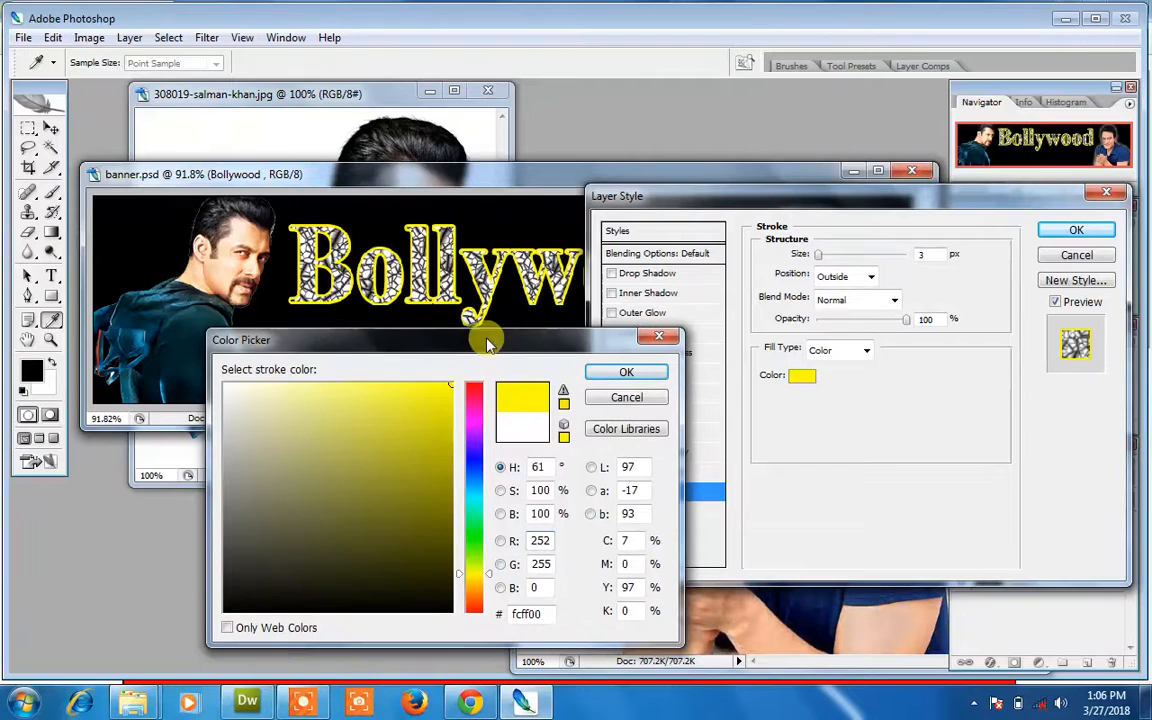
- Set the Bollywood text's stroke colour to dark red (c30606) and accept the colour
{"action": "left_click", "coordinate": [445, 436]}
{"action": "left_click", "coordinate": [473, 413]}
{"action": "left_click_drag", "start_coordinate": [475, 414], "coordinate": [473, 382]}
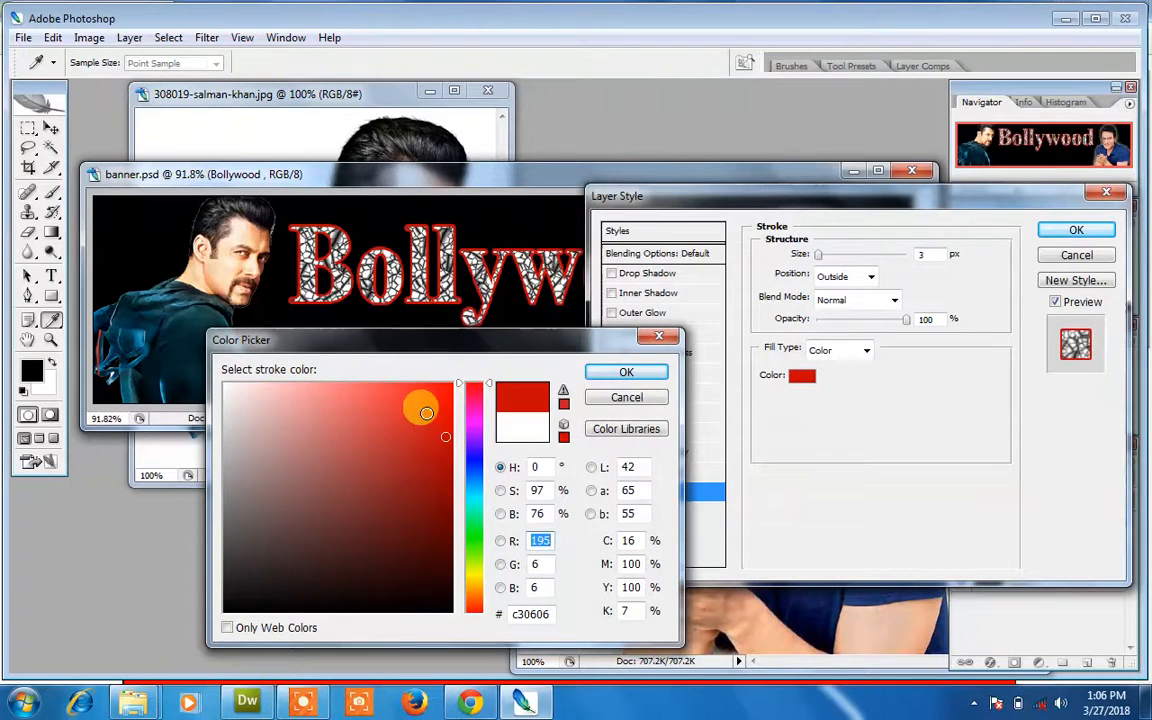
{"action": "left_click", "coordinate": [626, 373]}
{"action": "left_click_drag", "start_coordinate": [719, 318], "coordinate": [625, 500]}
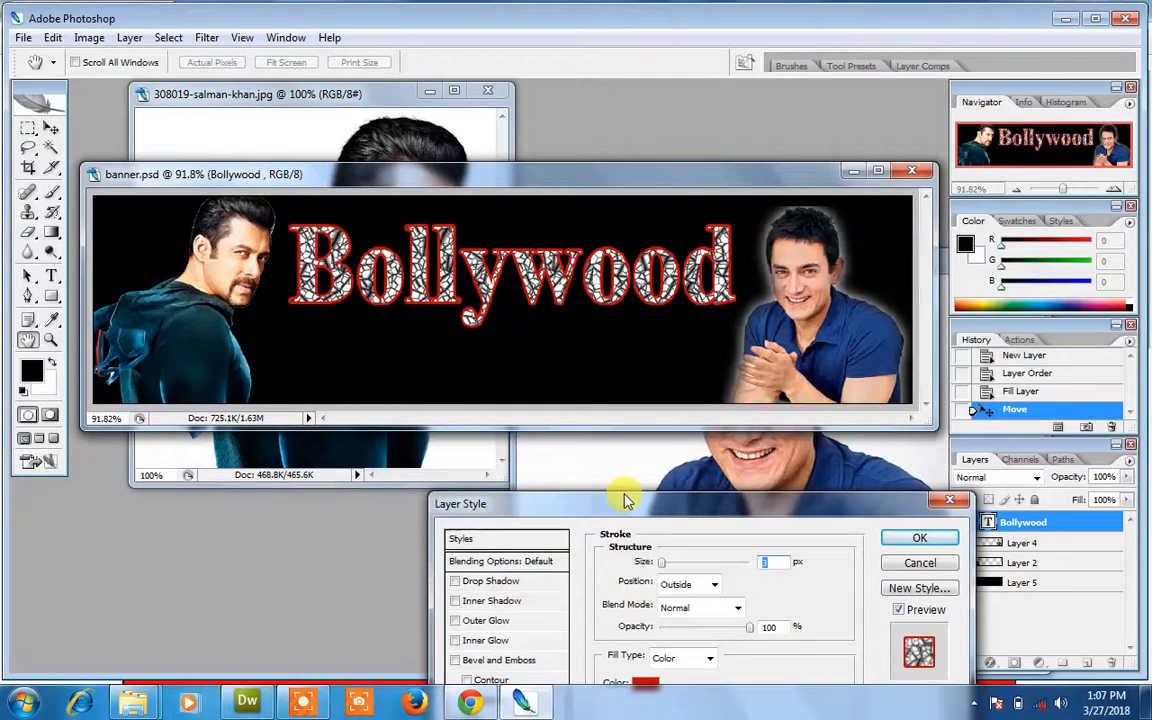
- Reduce the scale of the Bollywood text's pattern overlay to about 95%
{"action": "left_click_drag", "start_coordinate": [625, 500], "coordinate": [818, 235]}
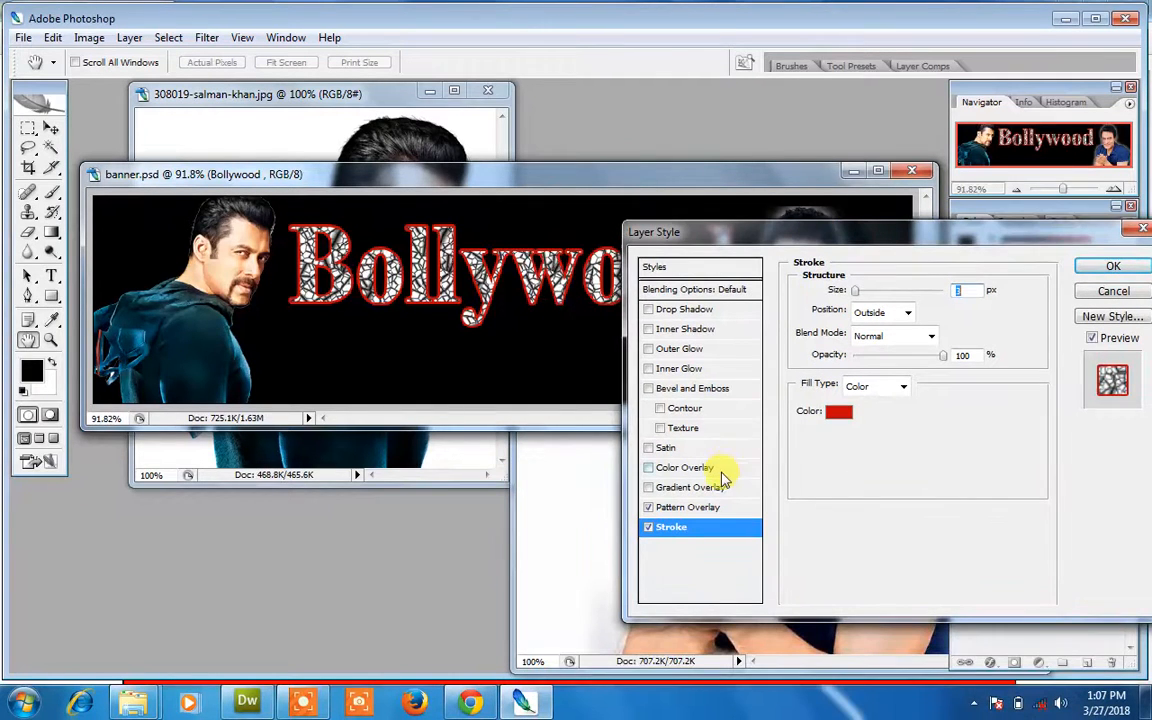
{"action": "left_click", "coordinate": [705, 507]}
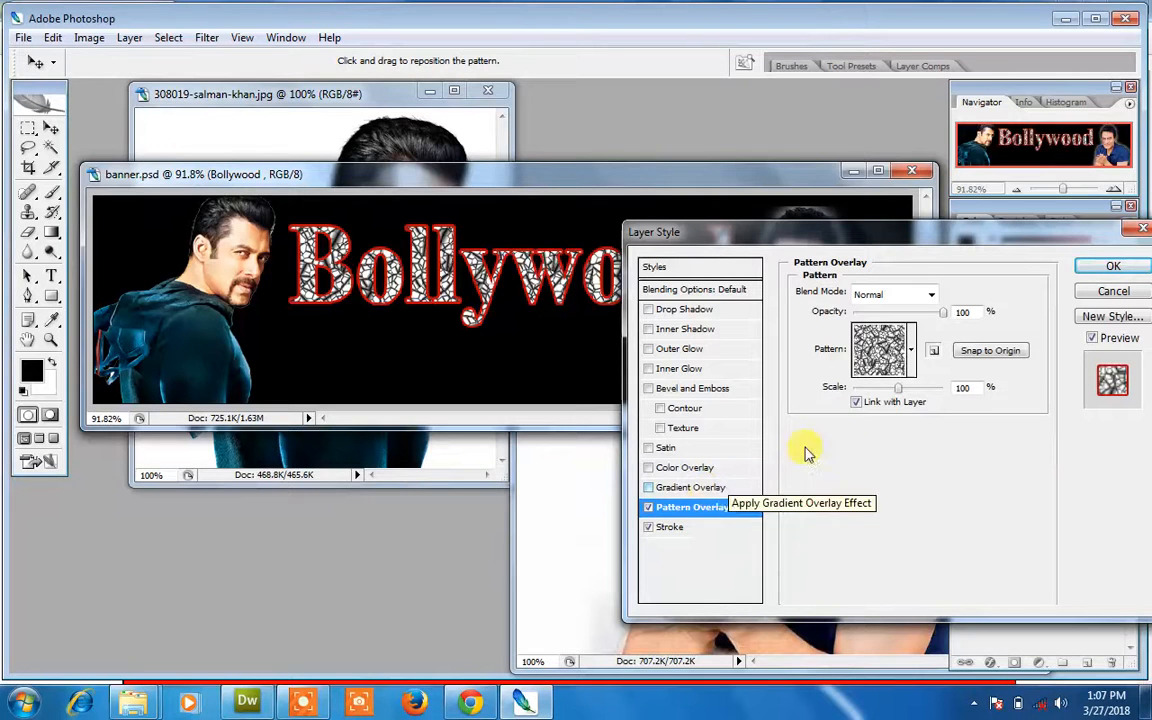
{"action": "mouse_move", "coordinate": [899, 389]}
{"action": "left_mouse_down"}
{"action": "mouse_move", "coordinate": [874, 392]}
{"action": "mouse_move", "coordinate": [928, 390]}
{"action": "mouse_move", "coordinate": [897, 388]}
{"action": "left_mouse_up"}
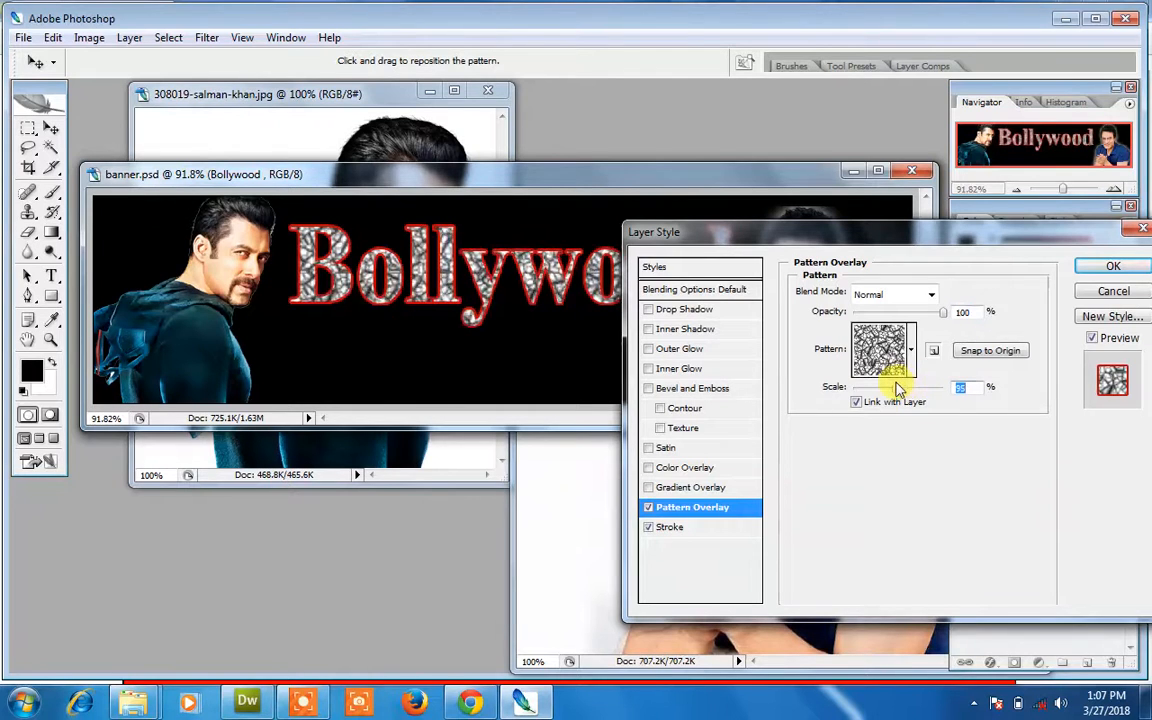
- Add a Gradient Overlay to the Bollywood text and open its gradient for editing, keeping the banner text in view
{"action": "left_click", "coordinate": [704, 488]}
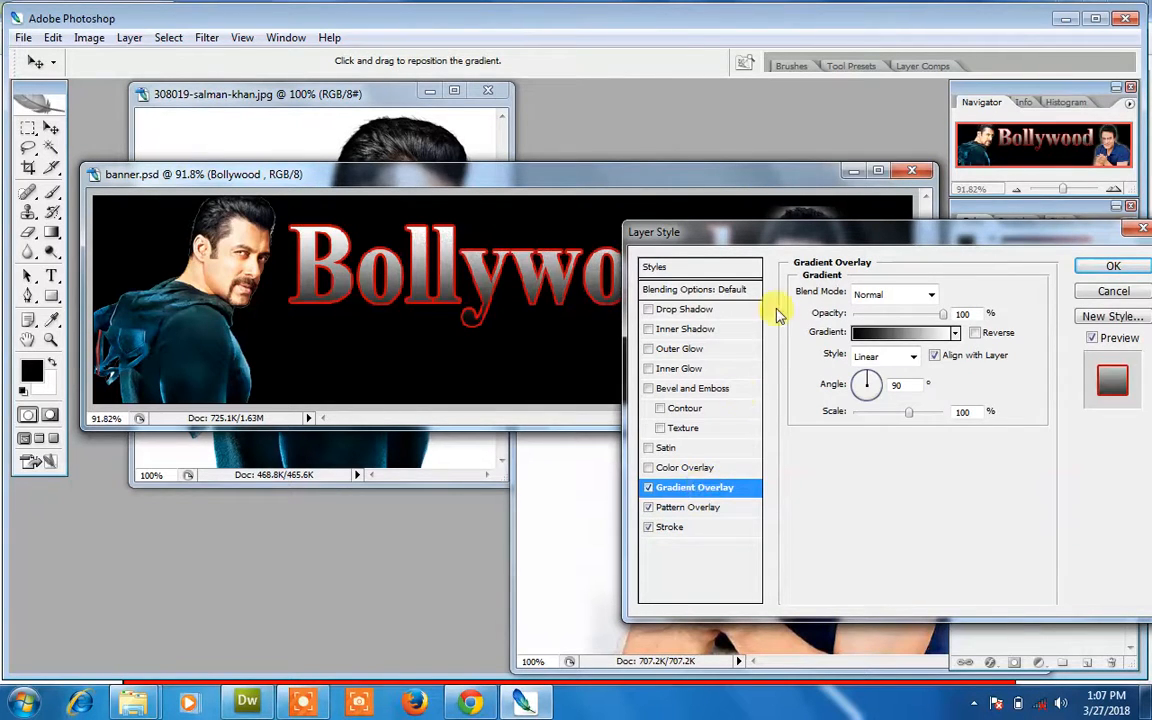
{"action": "left_click_drag", "start_coordinate": [818, 240], "coordinate": [528, 397]}
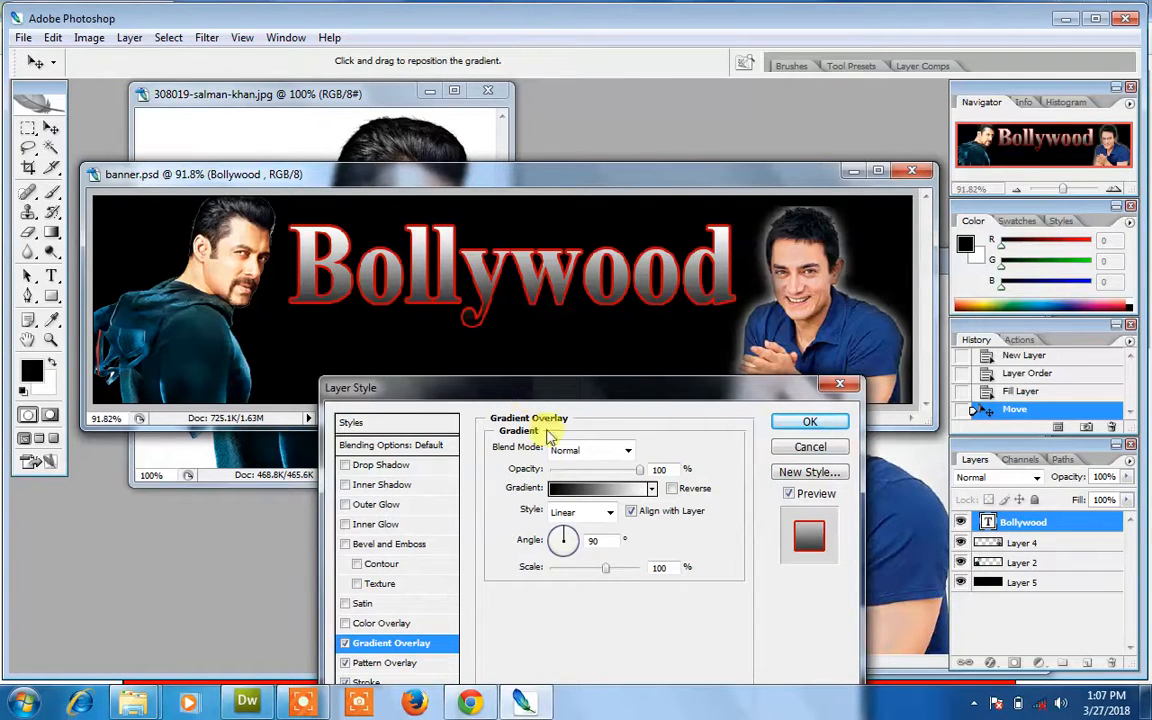
{"action": "left_click", "coordinate": [572, 494]}
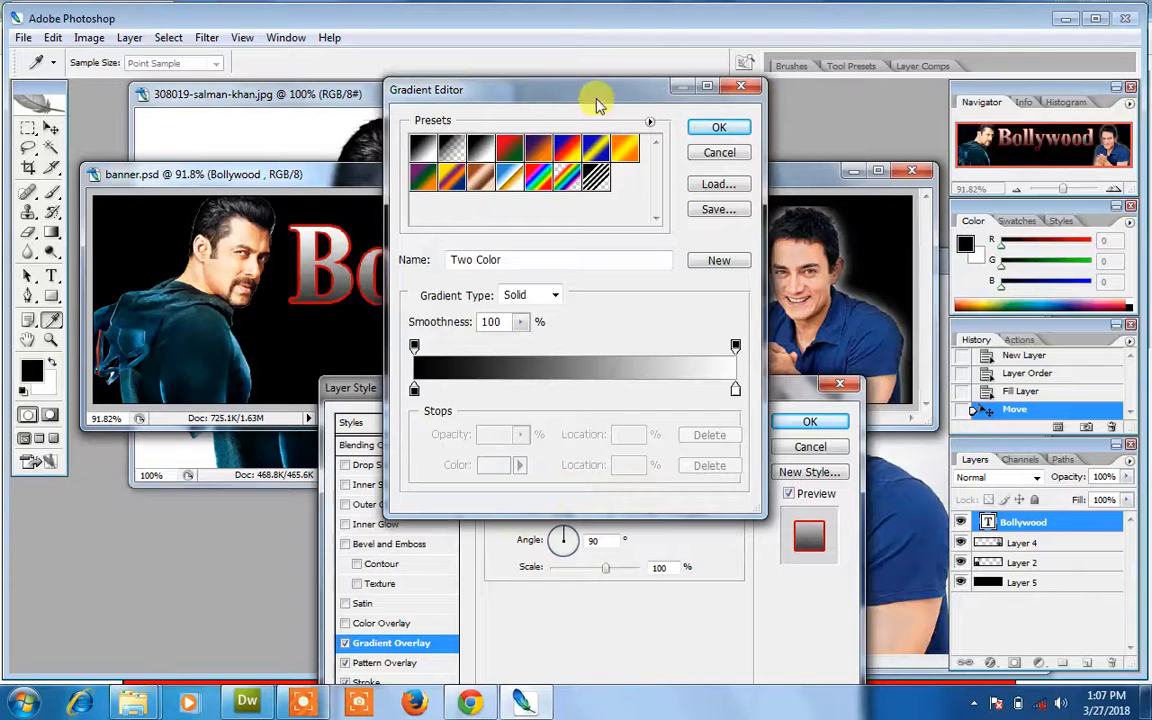
{"action": "left_click_drag", "start_coordinate": [607, 98], "coordinate": [771, 236]}
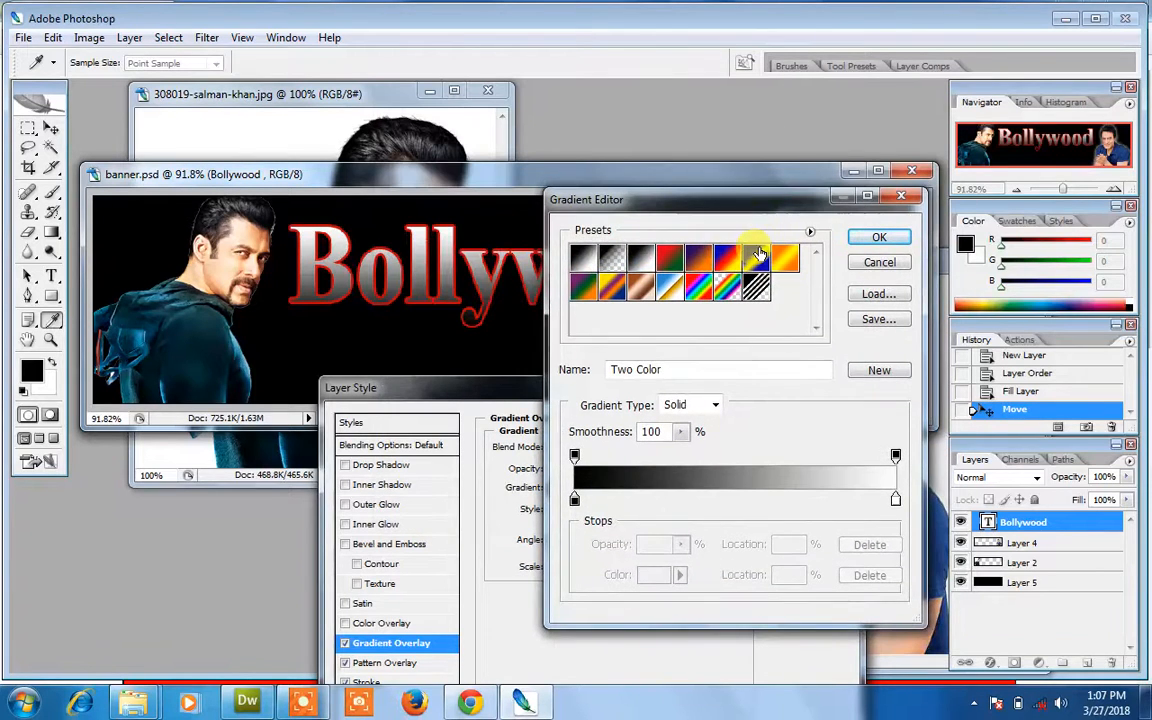
- Try the blue-yellow, Blue Red Yellow, Violet Orange, Red Green, Black White and Foreground to Transparent gradient presets on the text
{"action": "left_click", "coordinate": [757, 257]}
{"action": "left_click", "coordinate": [728, 258]}
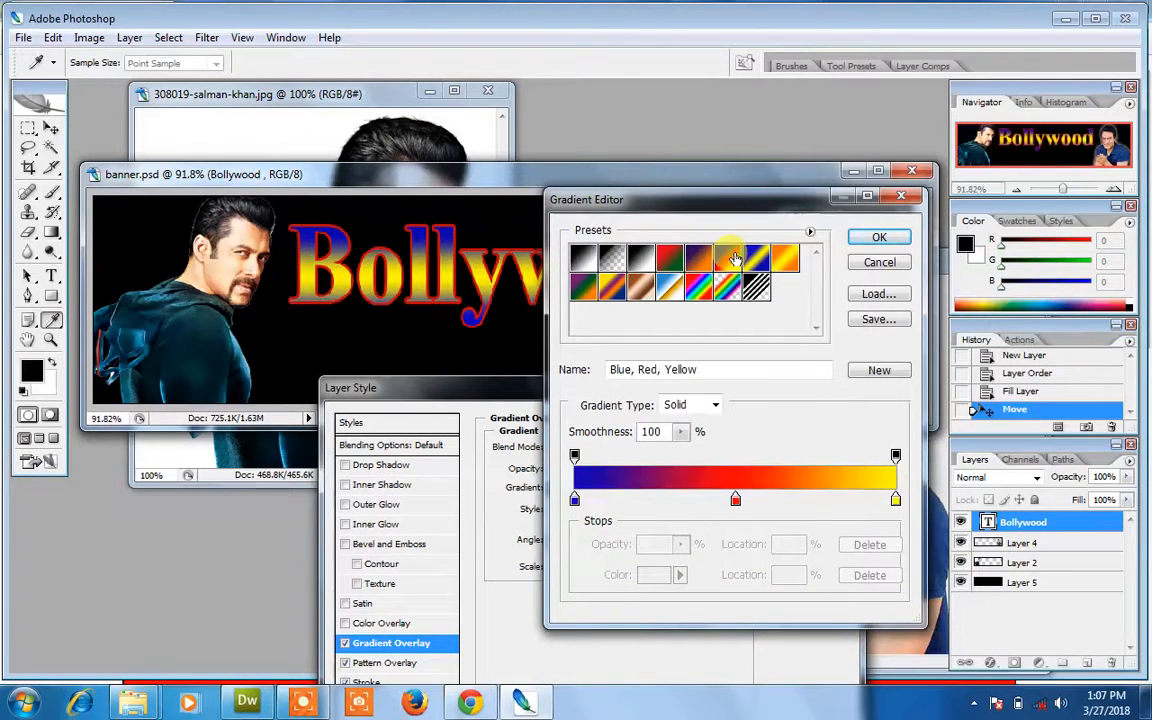
{"action": "left_click", "coordinate": [703, 259]}
{"action": "left_click", "coordinate": [669, 258]}
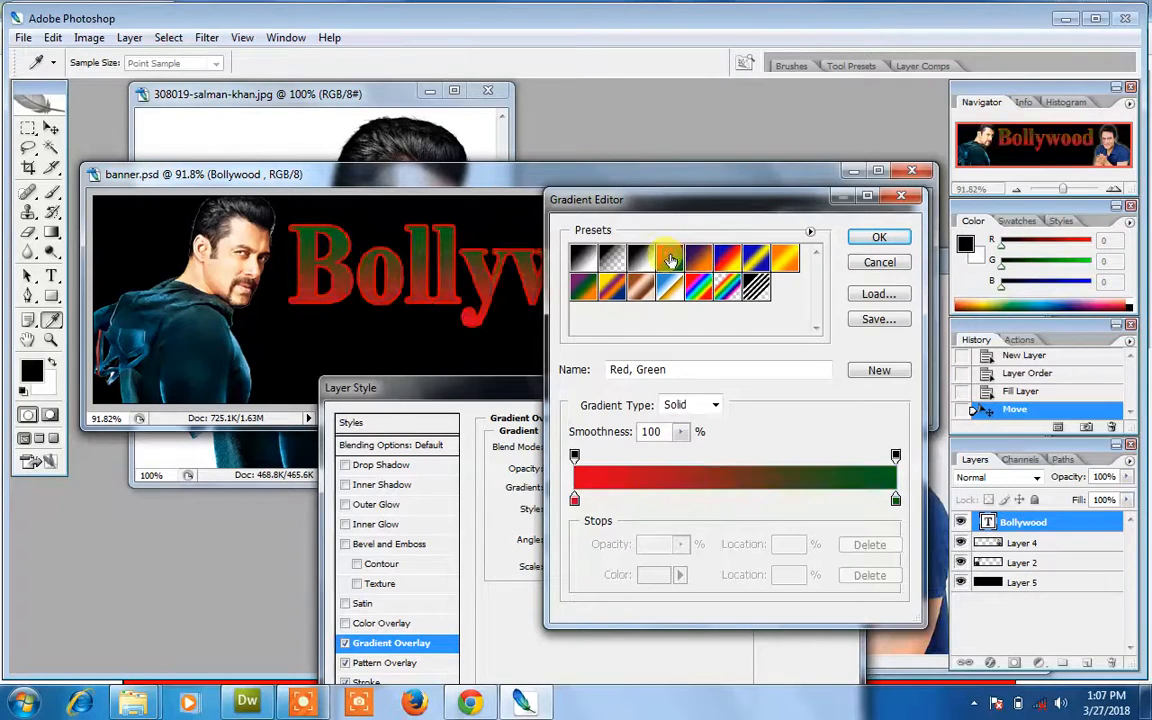
{"action": "left_click", "coordinate": [640, 258]}
{"action": "left_click", "coordinate": [614, 258]}
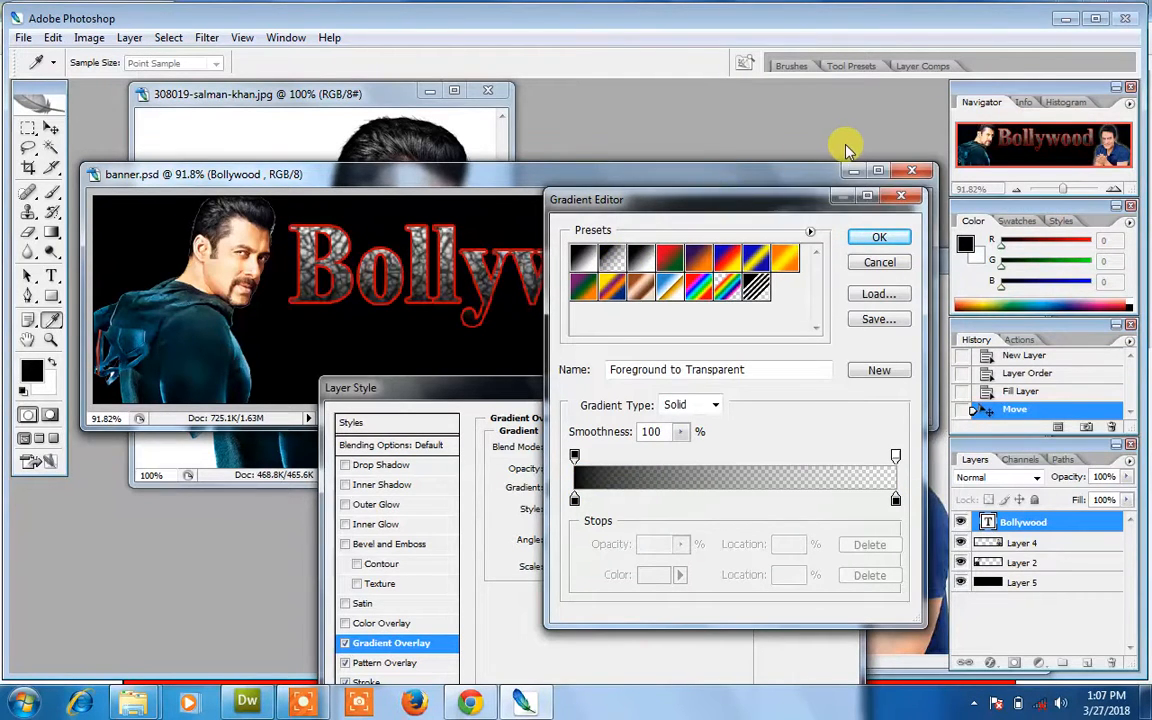
- Try the first black-to-white preset and the second-row gradient presets on the text, including Spectrum and the striped one
{"action": "left_click_drag", "start_coordinate": [832, 190], "coordinate": [964, 162]}
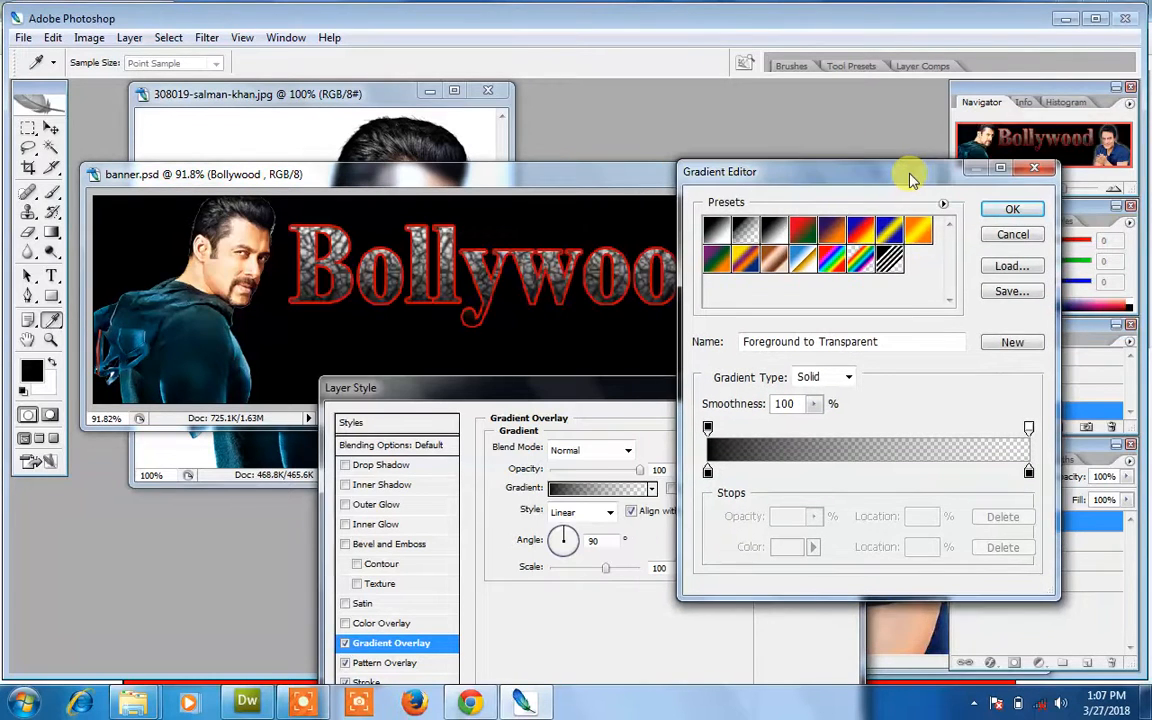
{"action": "left_click", "coordinate": [716, 231]}
{"action": "left_click", "coordinate": [717, 261]}
{"action": "left_click", "coordinate": [745, 260]}
{"action": "left_click", "coordinate": [803, 260]}
{"action": "left_click", "coordinate": [831, 261]}
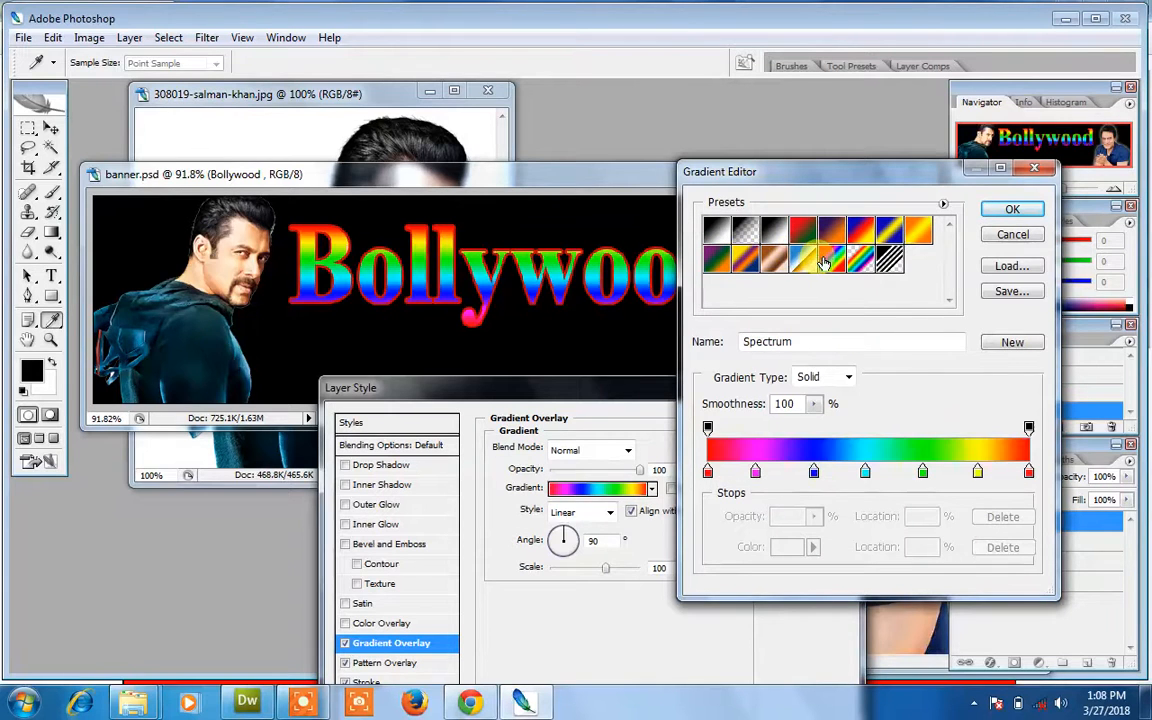
{"action": "left_click", "coordinate": [860, 261]}
{"action": "left_click", "coordinate": [889, 261]}
- Try the Orange, Yellow, Orange and other first-row gradient presets on the text, ending with the Black, White preset
{"action": "left_click", "coordinate": [918, 231]}
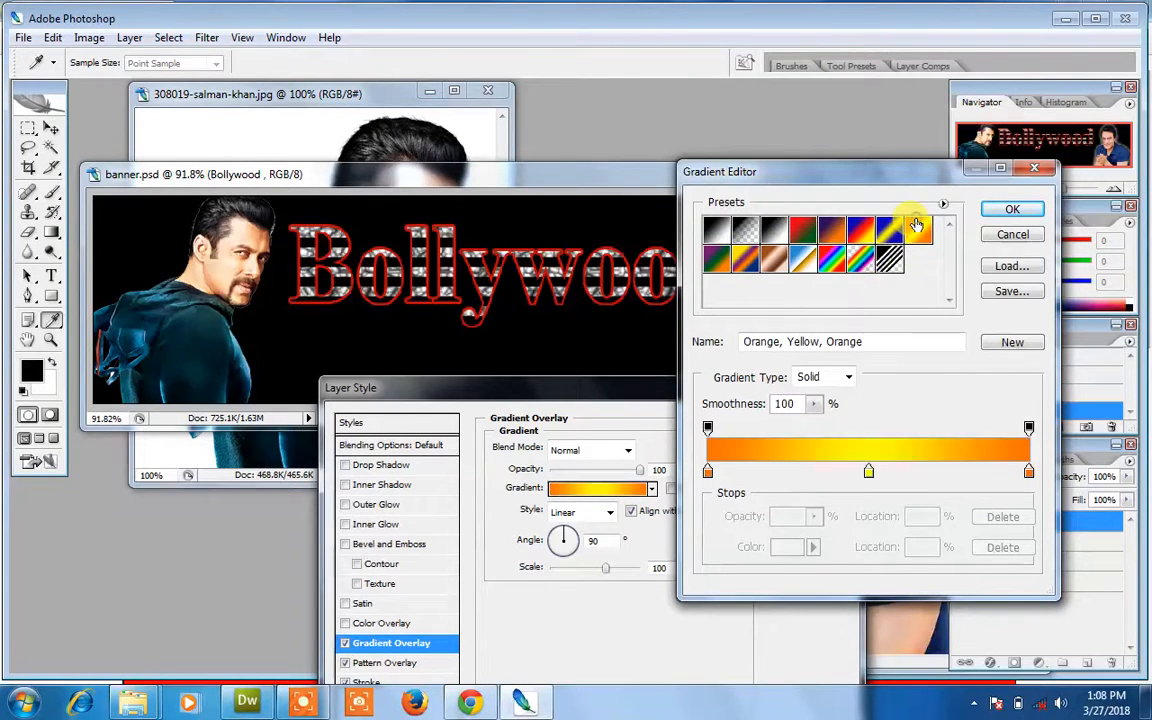
{"action": "left_click", "coordinate": [888, 231]}
{"action": "left_click", "coordinate": [832, 231]}
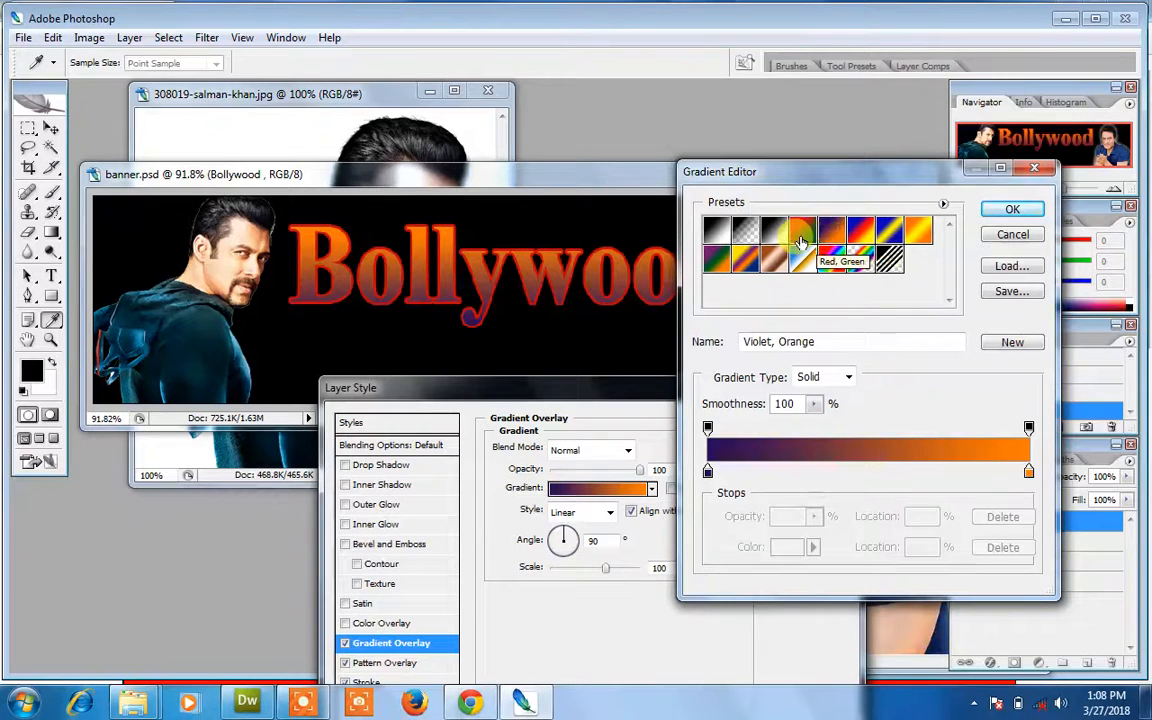
{"action": "left_click", "coordinate": [801, 236]}
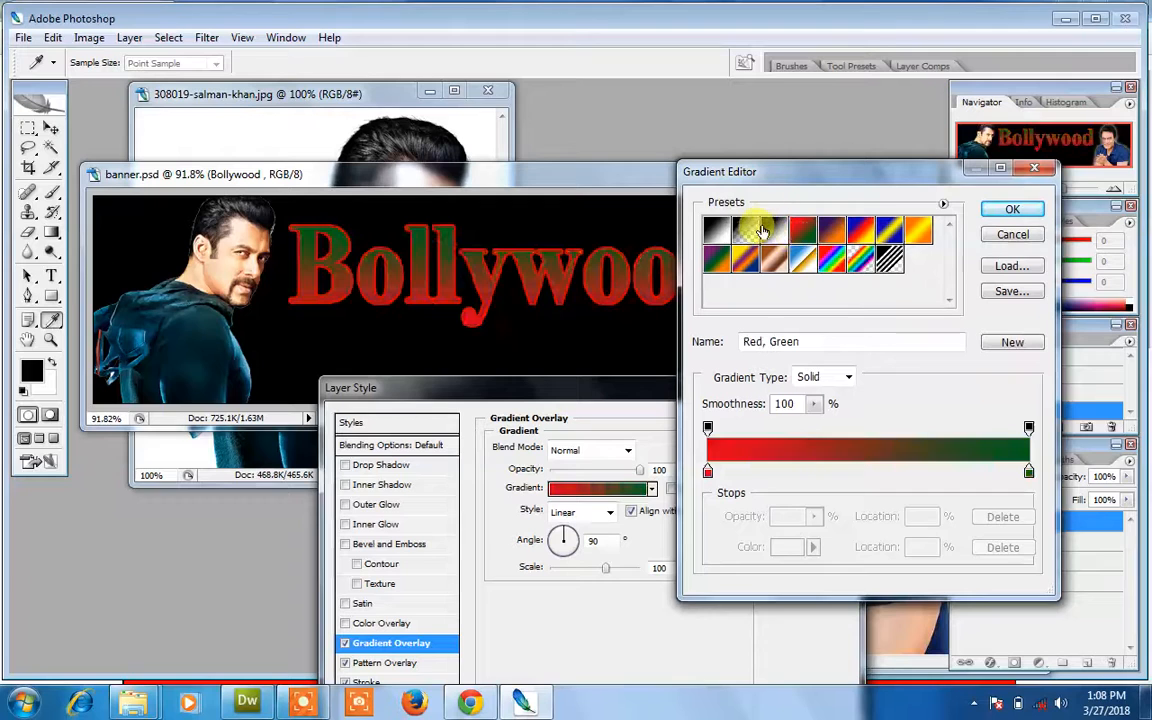
{"action": "left_click", "coordinate": [751, 233]}
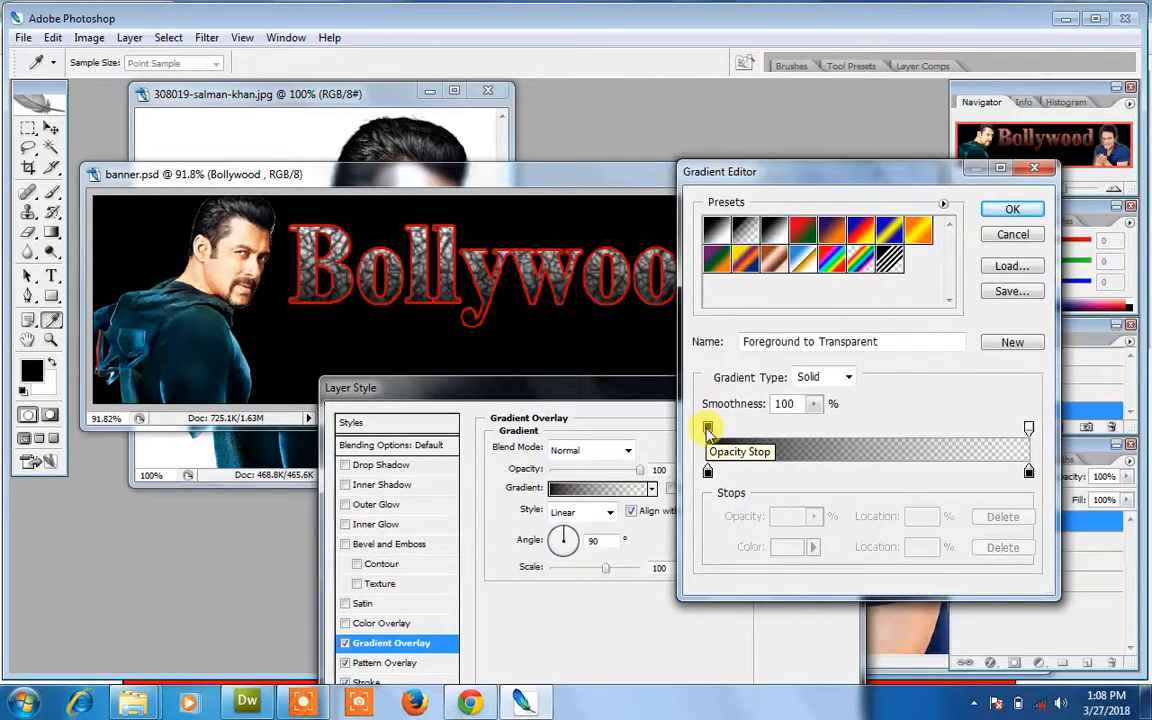
{"action": "left_click", "coordinate": [773, 232]}
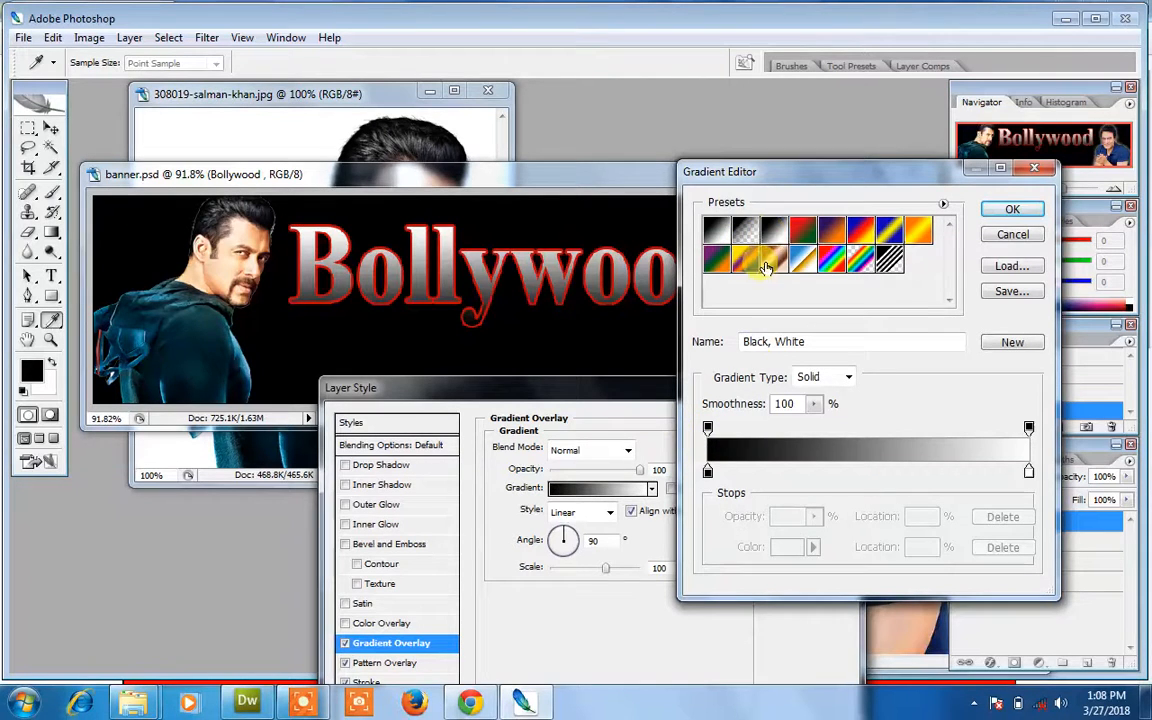
- Set the gradient's starting colour stop to bright blue (0055ff) and accept the colour
{"action": "left_click", "coordinate": [707, 428]}
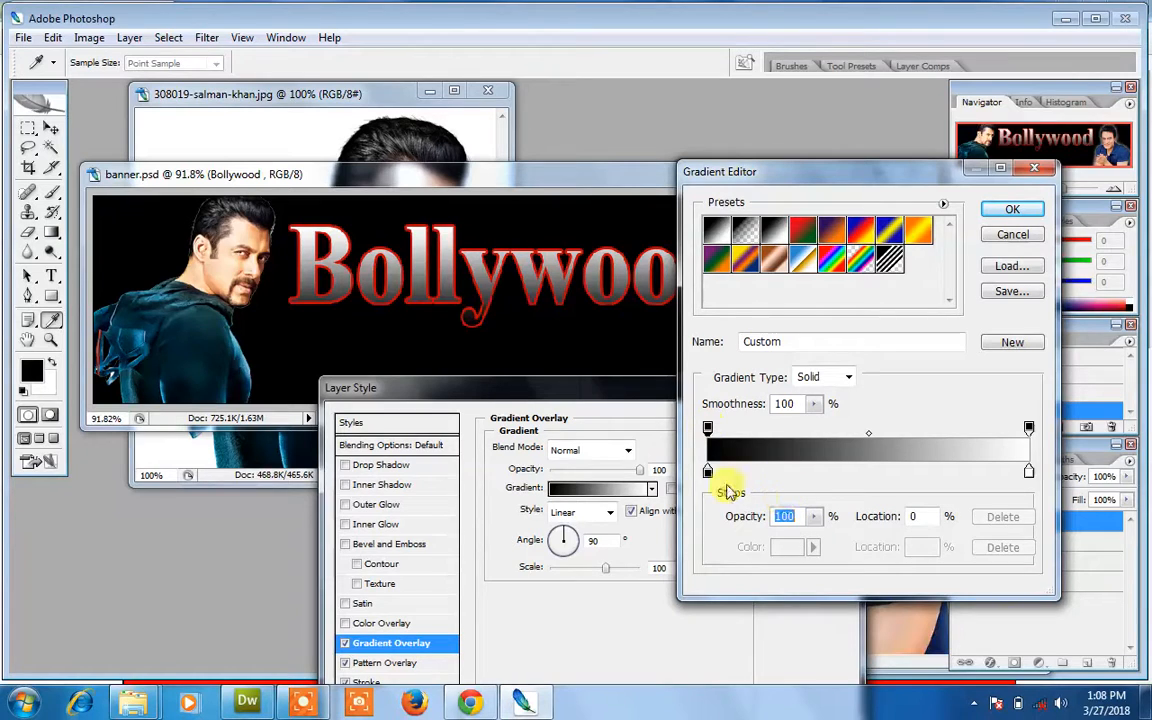
{"action": "left_click", "coordinate": [707, 471]}
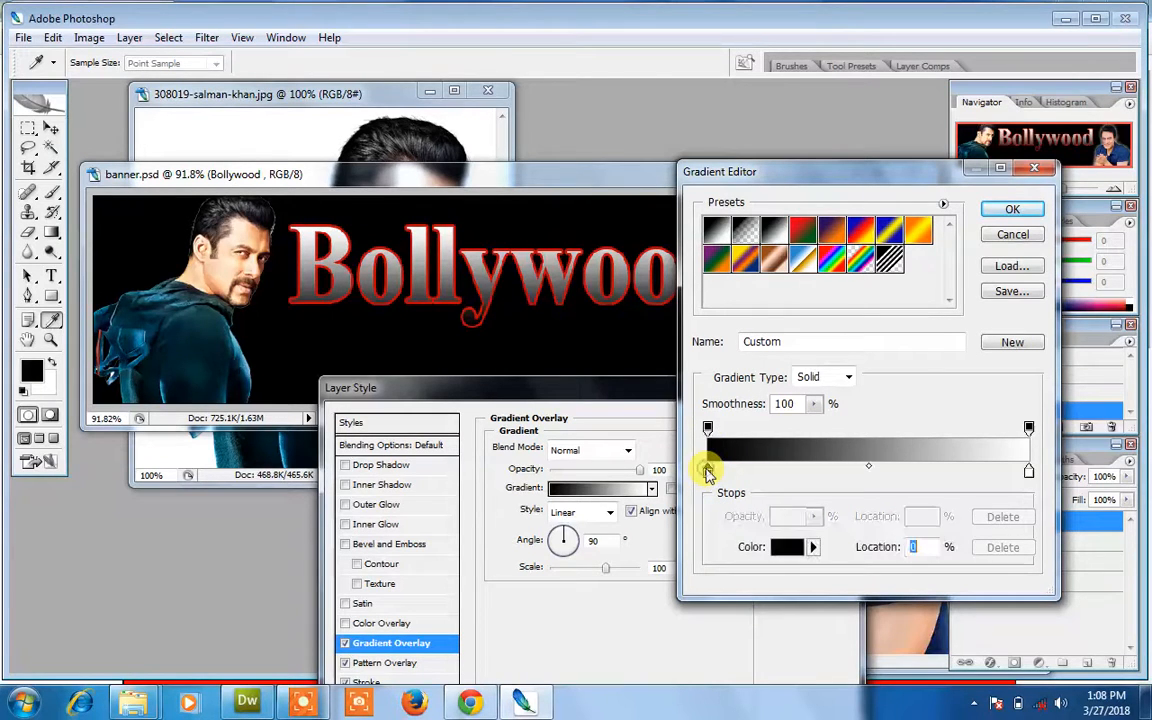
{"action": "left_click", "coordinate": [800, 550]}
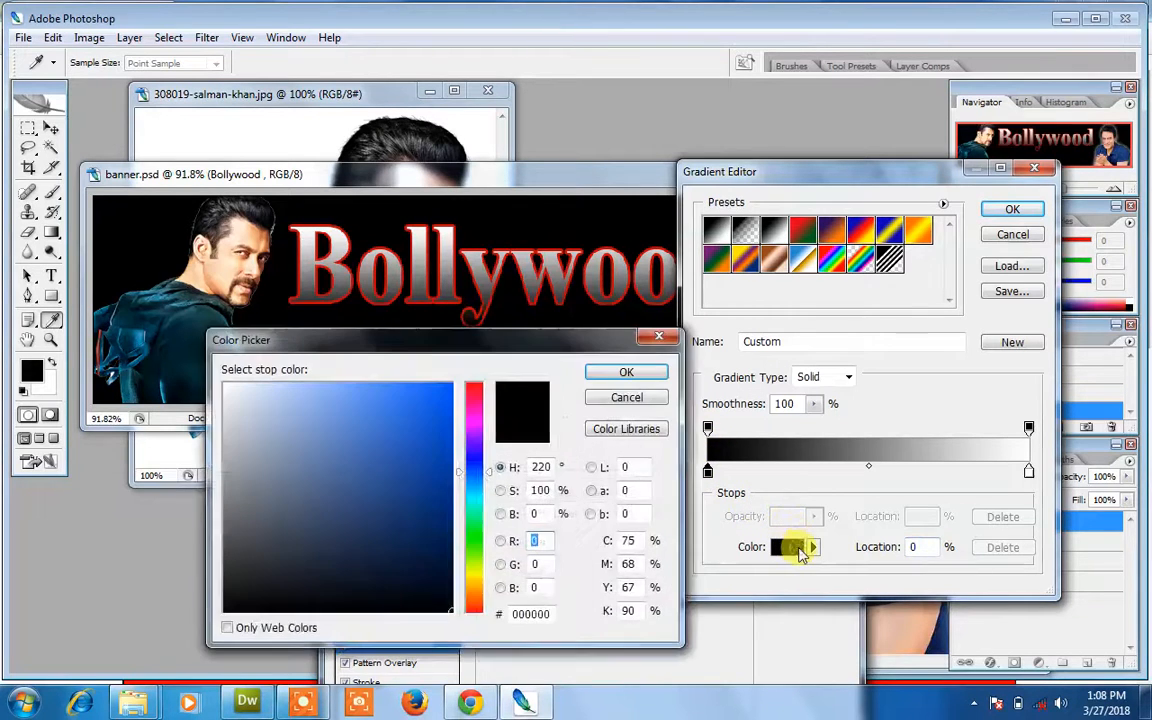
{"action": "left_click", "coordinate": [434, 410]}
{"action": "left_click_drag", "start_coordinate": [441, 399], "coordinate": [469, 386]}
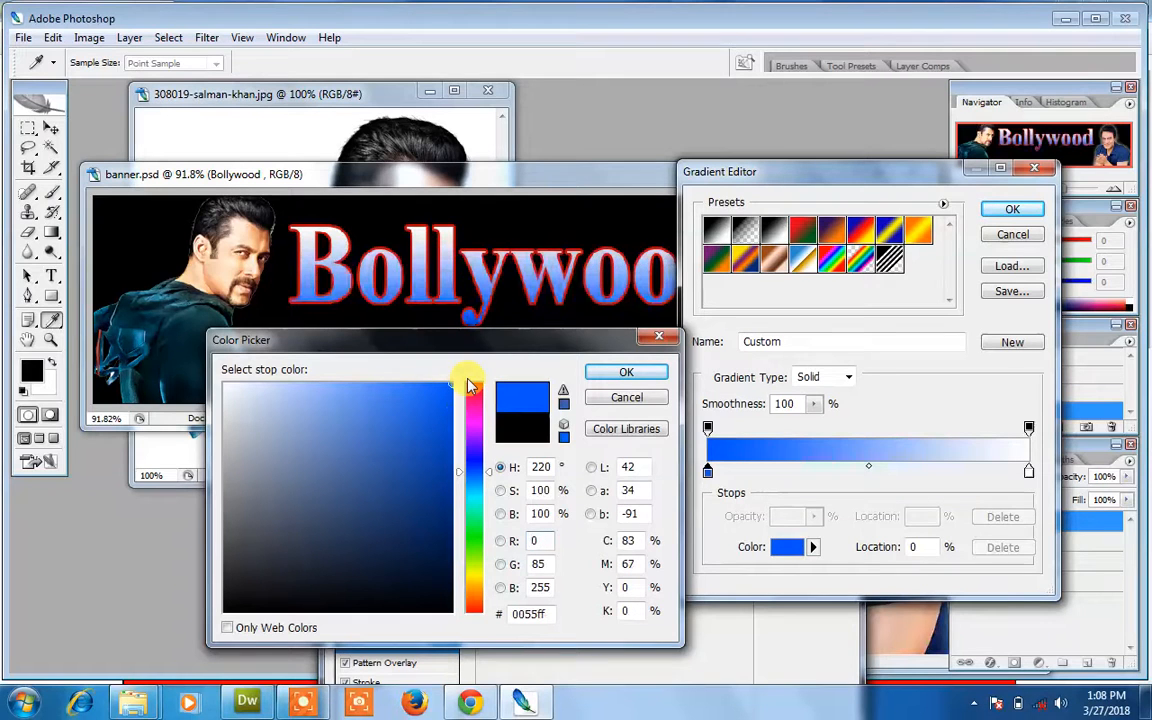
{"action": "left_click", "coordinate": [603, 370]}
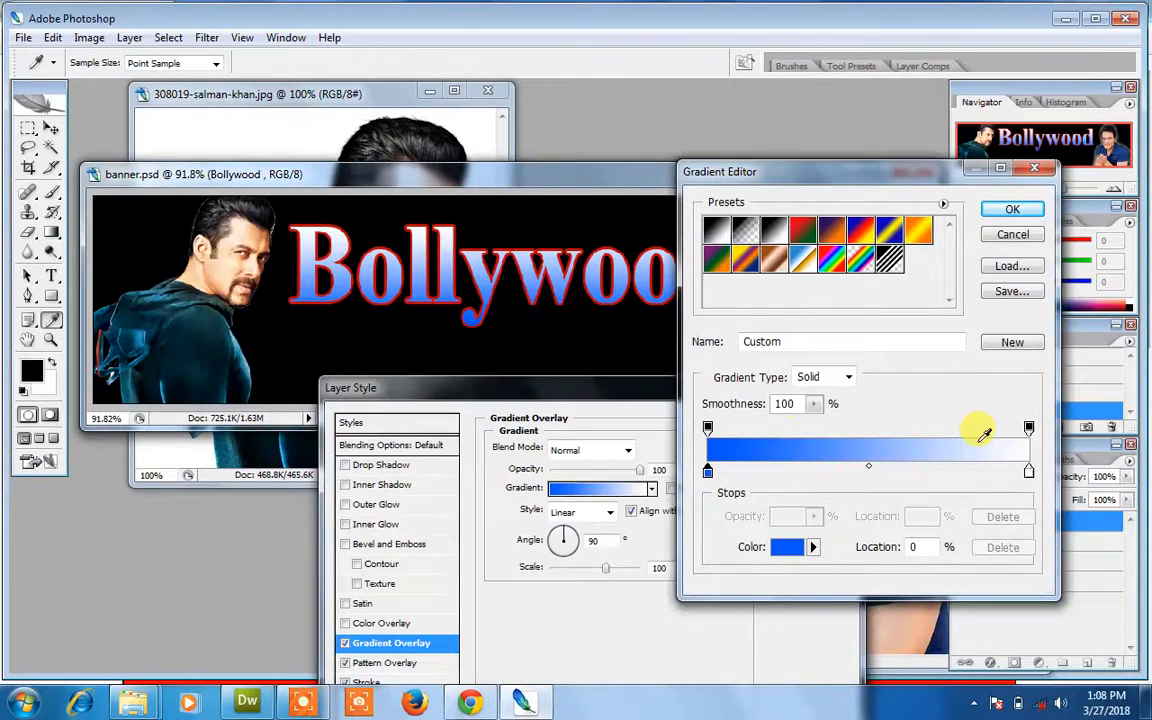
- Shift the gradient's end colour stop to 99%, set it to yellow (f7fa00) and accept the colour
{"action": "left_click", "coordinate": [1030, 474]}
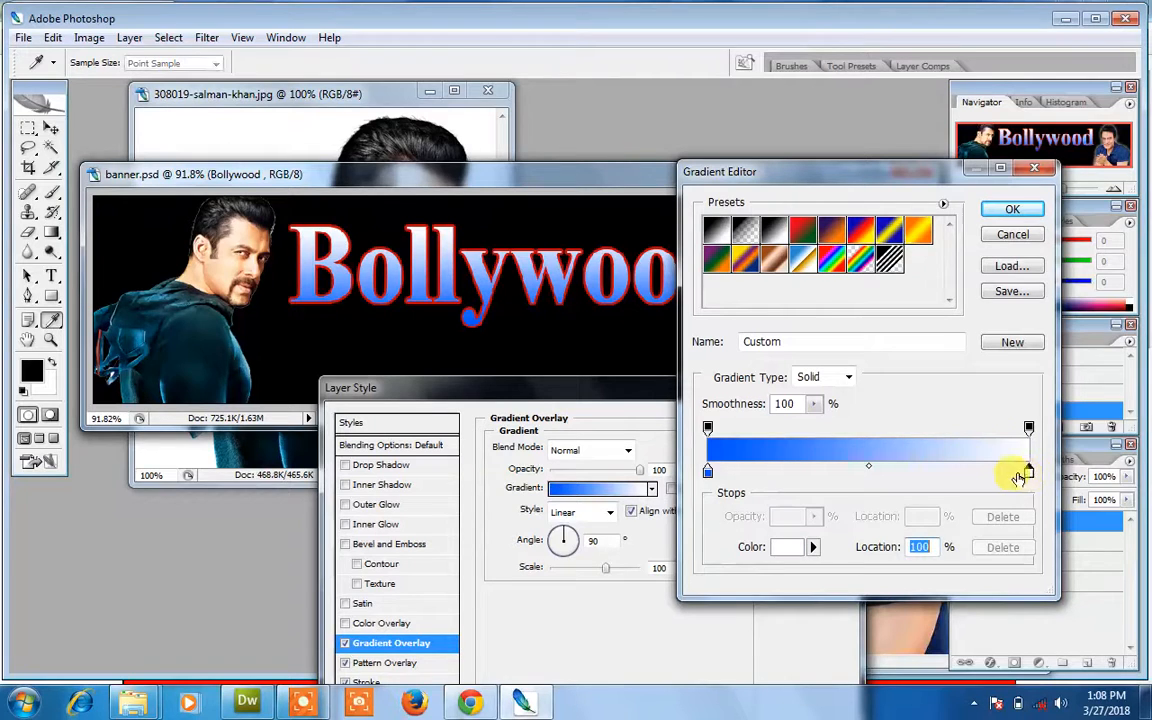
{"action": "left_click_drag", "start_coordinate": [1030, 474], "coordinate": [1027, 474]}
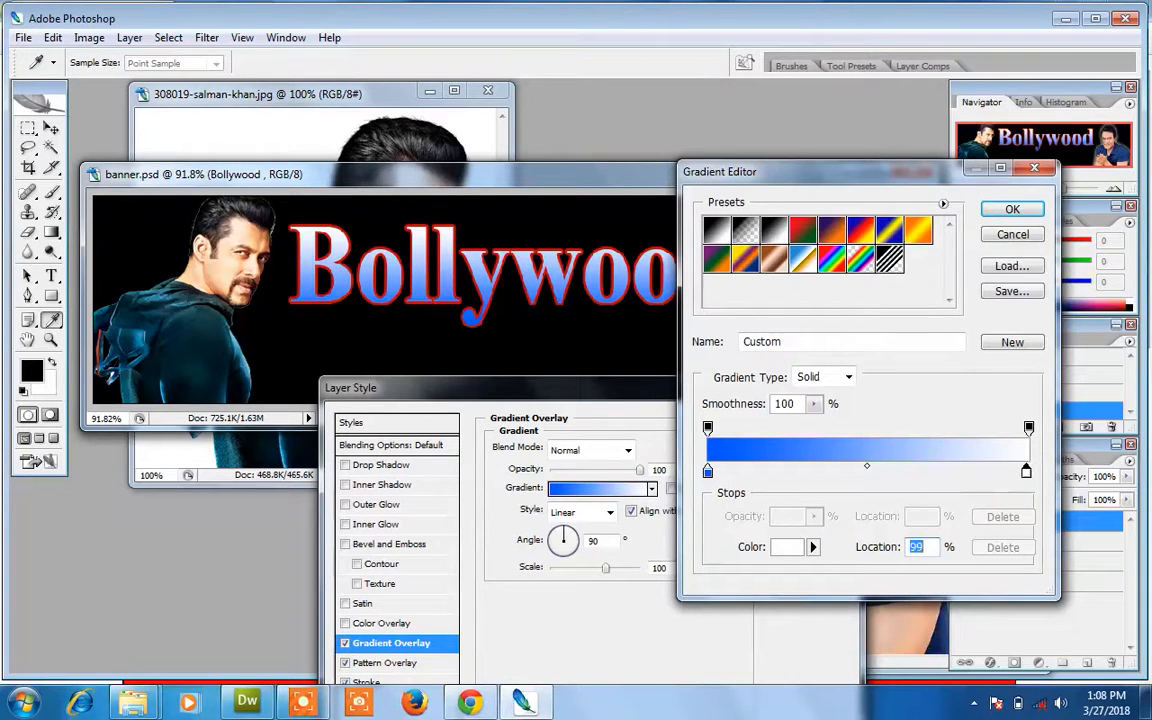
{"action": "left_click", "coordinate": [787, 547]}
{"action": "mouse_move", "coordinate": [393, 465]}
{"action": "left_mouse_down"}
{"action": "mouse_move", "coordinate": [460, 386]}
{"action": "mouse_move", "coordinate": [360, 404]}
{"action": "mouse_move", "coordinate": [368, 411]}
{"action": "left_mouse_up"}
{"action": "left_click_drag", "start_coordinate": [474, 411], "coordinate": [473, 583]}
{"action": "left_click_drag", "start_coordinate": [424, 458], "coordinate": [455, 395]}
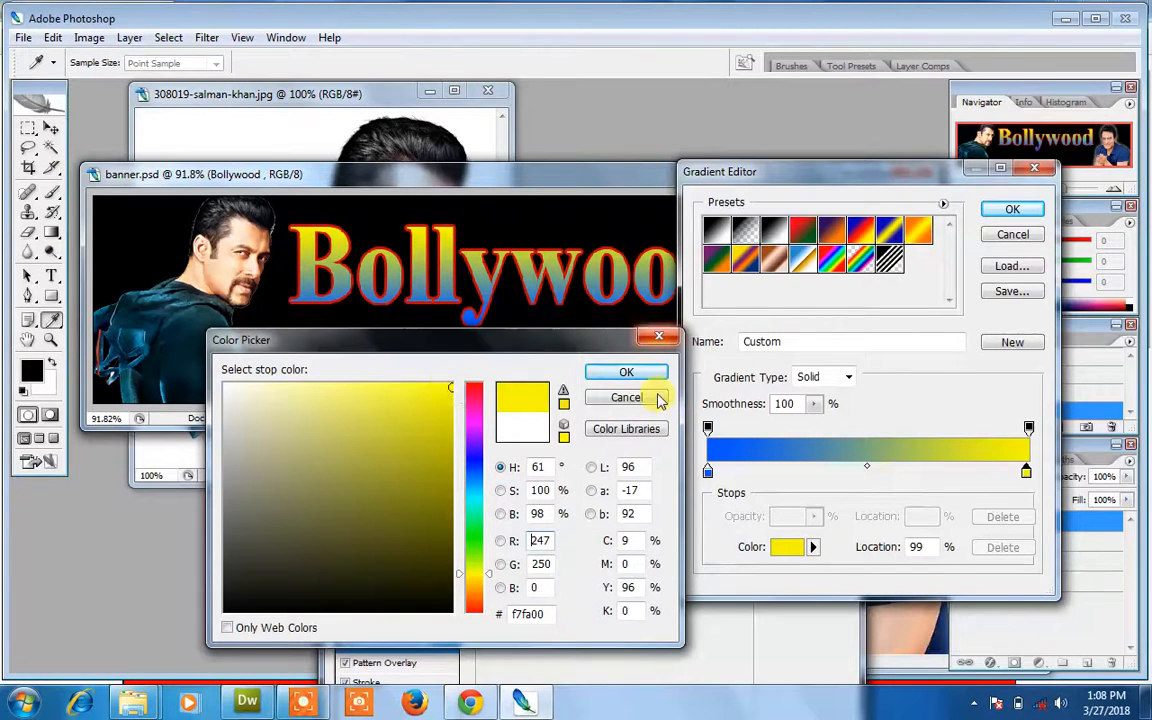
{"action": "left_click", "coordinate": [627, 373]}
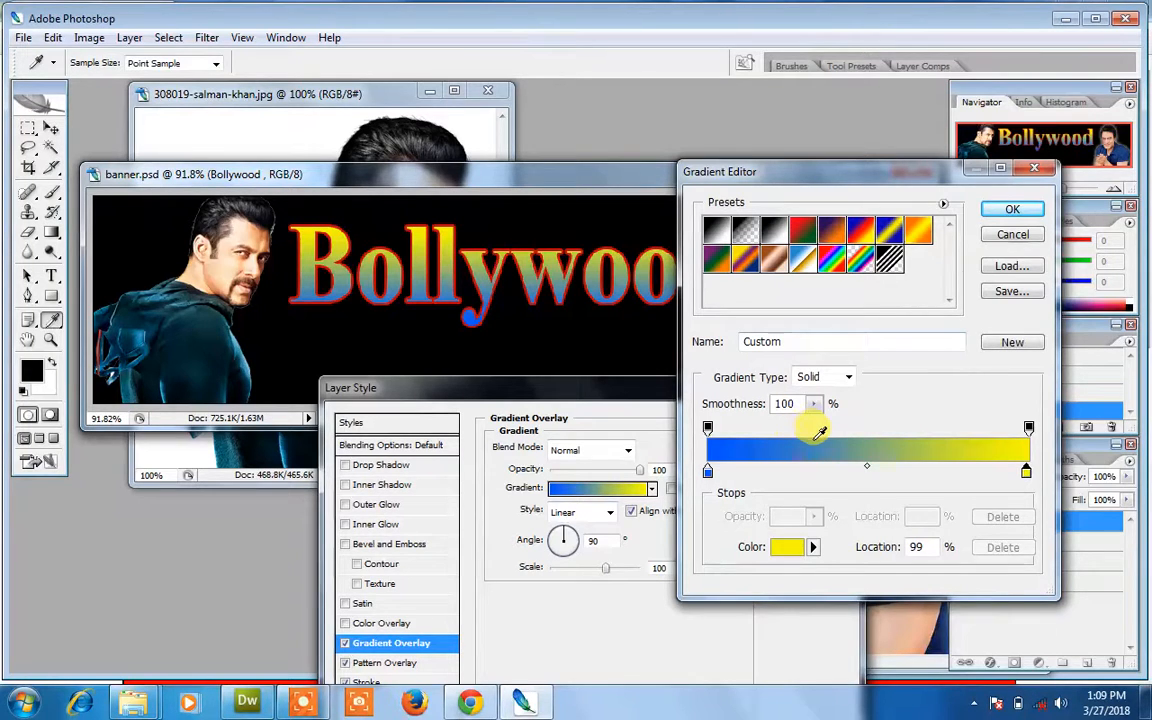
- Add a middle colour stop at 42% of the gradient, try pink (fa0076) on it and settle on black
{"action": "double_click", "coordinate": [843, 474]}
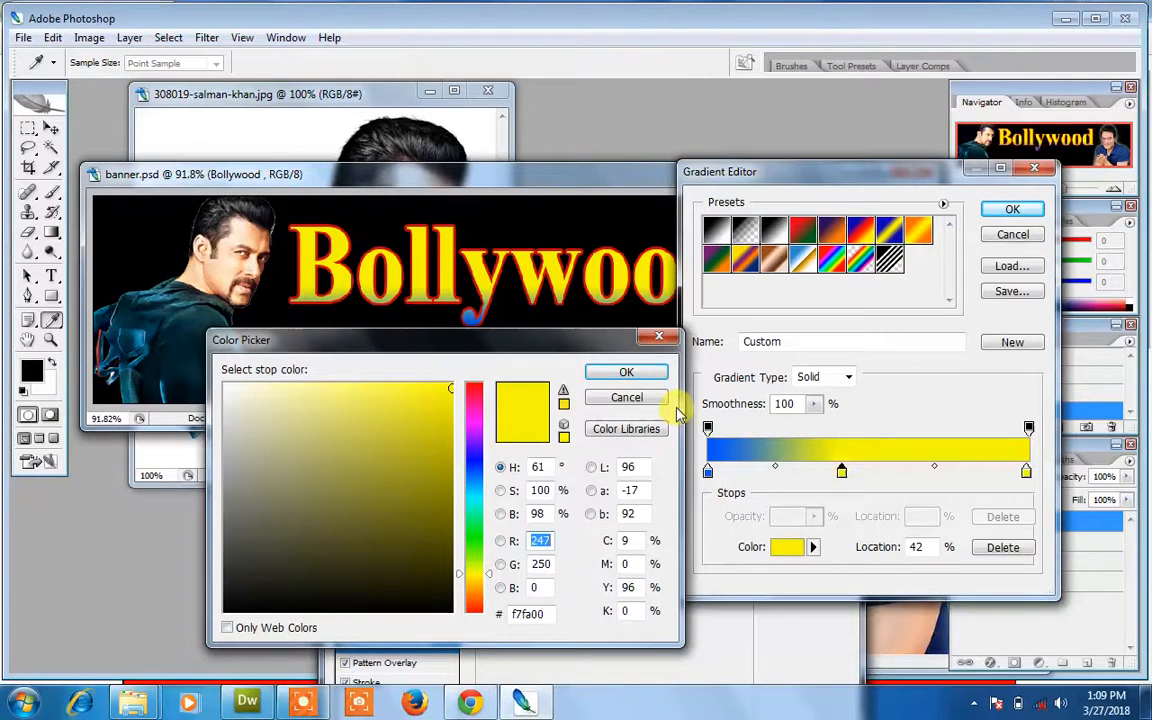
{"action": "left_click", "coordinate": [659, 337]}
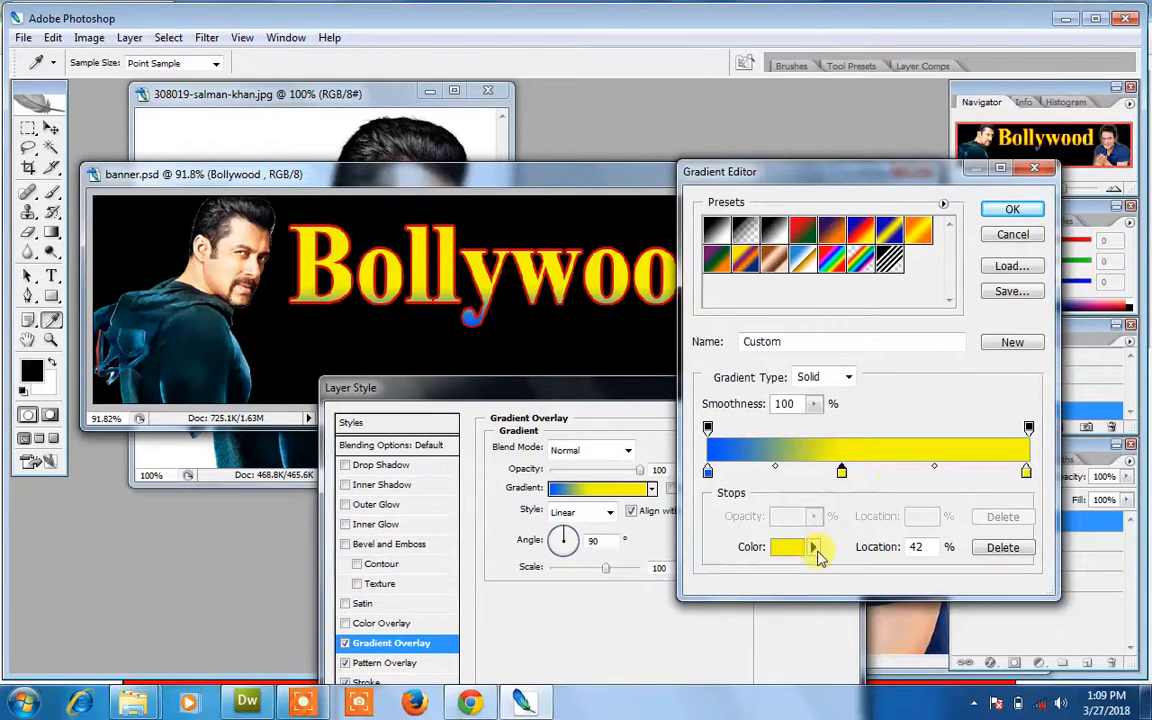
{"action": "left_click", "coordinate": [787, 547]}
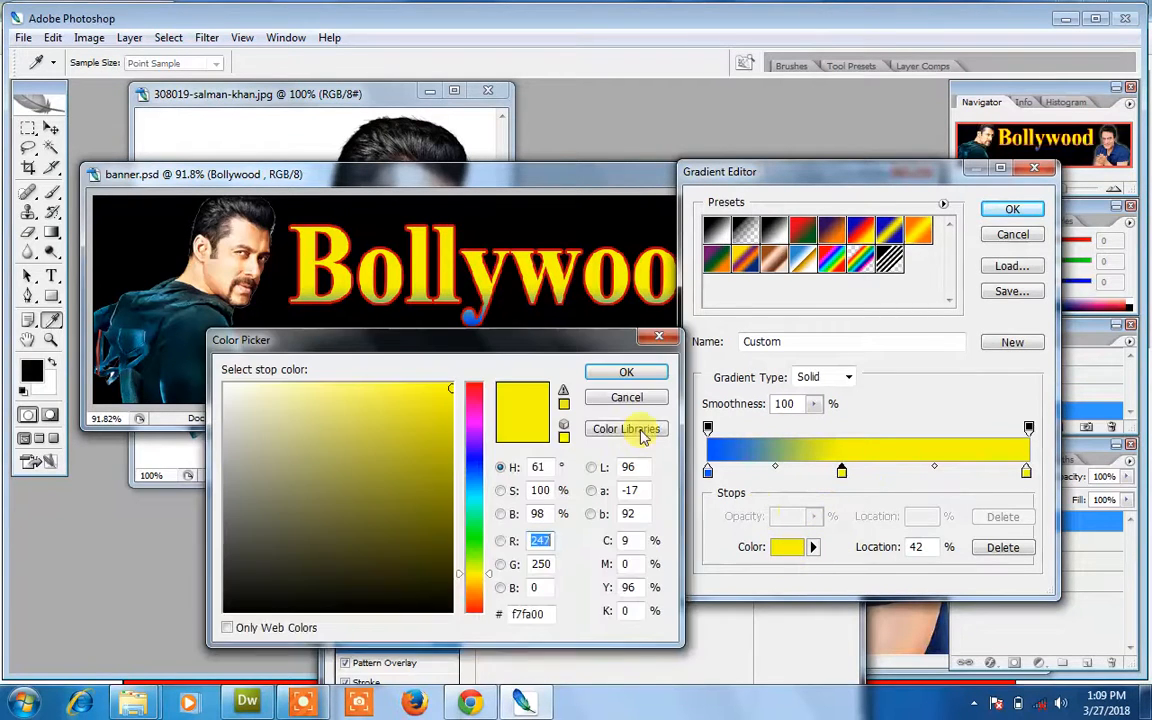
{"action": "left_click", "coordinate": [473, 440]}
{"action": "left_click_drag", "start_coordinate": [473, 441], "coordinate": [476, 407]}
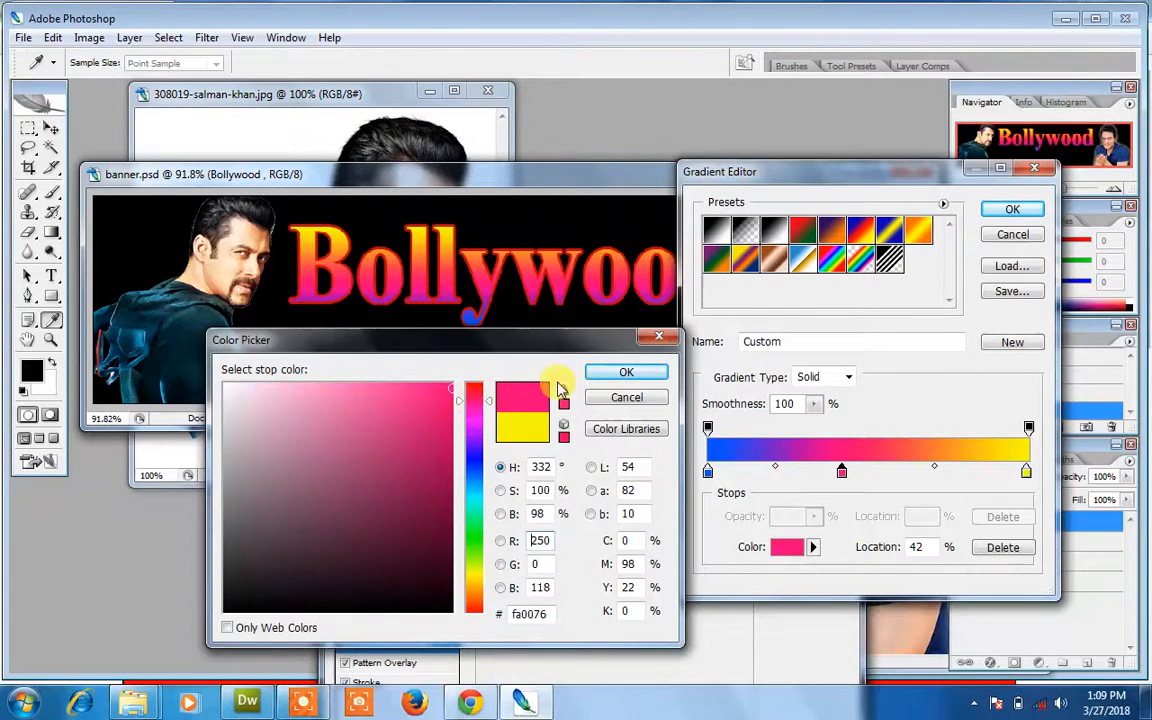
{"action": "left_click", "coordinate": [423, 546]}
{"action": "left_click_drag", "start_coordinate": [423, 546], "coordinate": [428, 608]}
{"action": "left_click", "coordinate": [628, 374]}
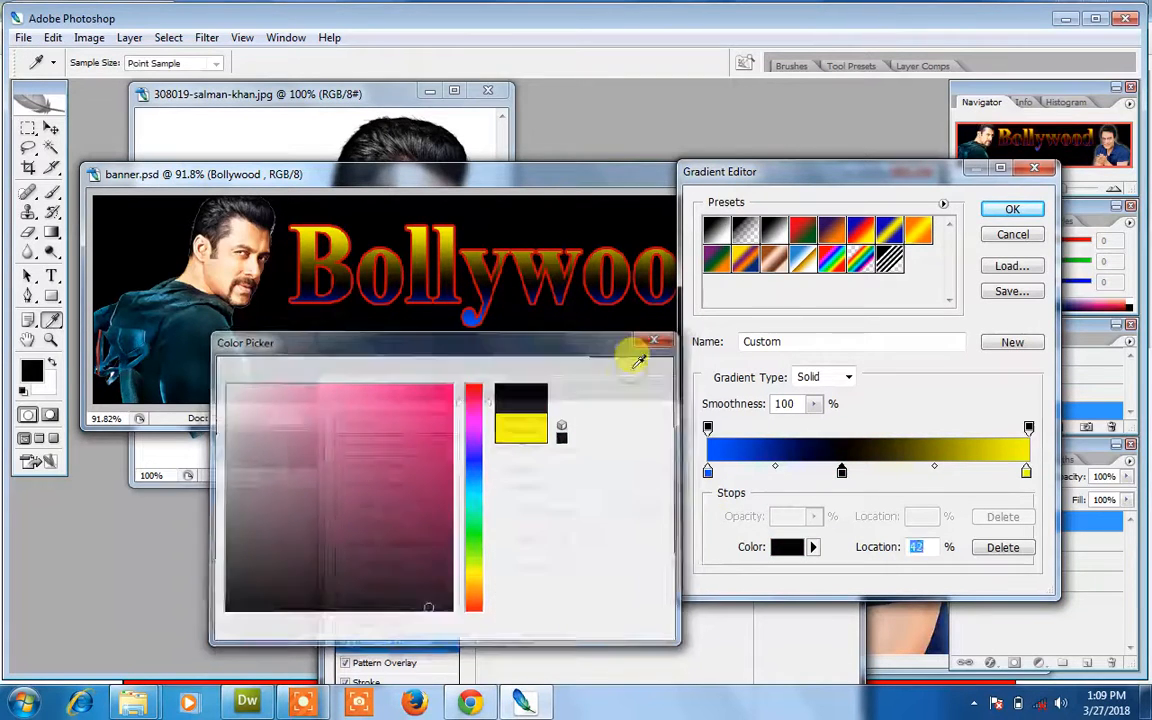
- Remove the black middle colour stop from the gradient, try another one at 25% and remove it too
{"action": "left_click_drag", "start_coordinate": [855, 173], "coordinate": [812, 224]}
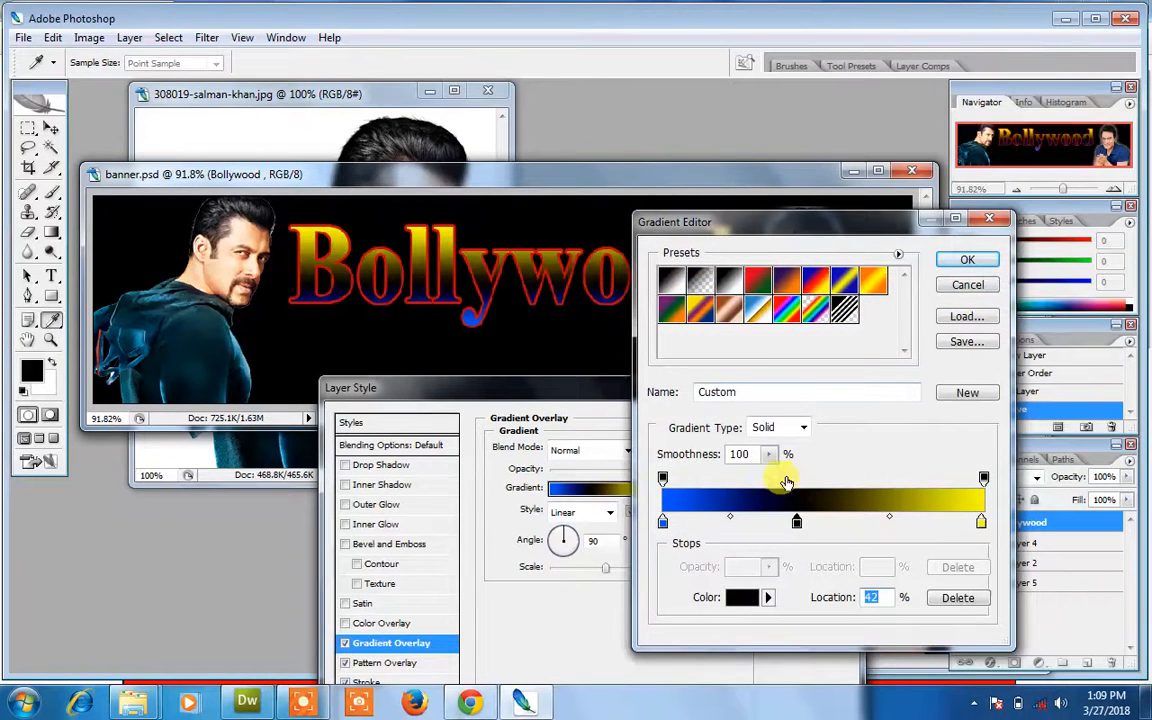
{"action": "left_click_drag", "start_coordinate": [796, 521], "coordinate": [797, 655]}
{"action": "left_click", "coordinate": [662, 522]}
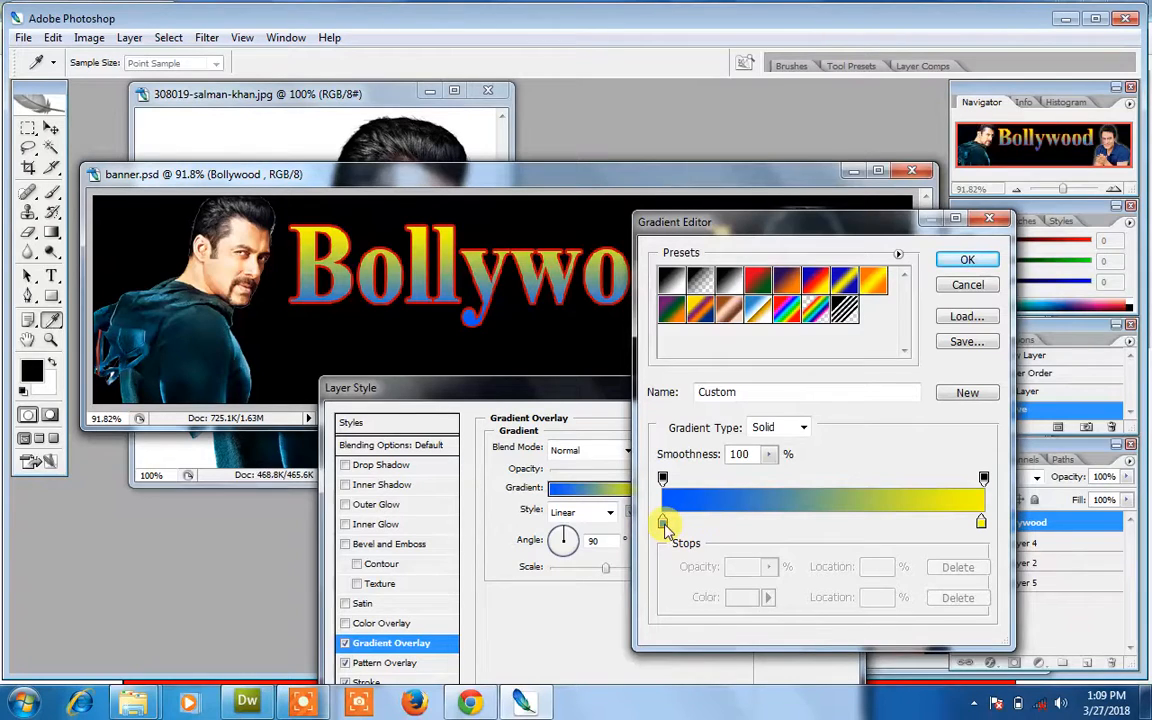
{"action": "left_click", "coordinate": [742, 521]}
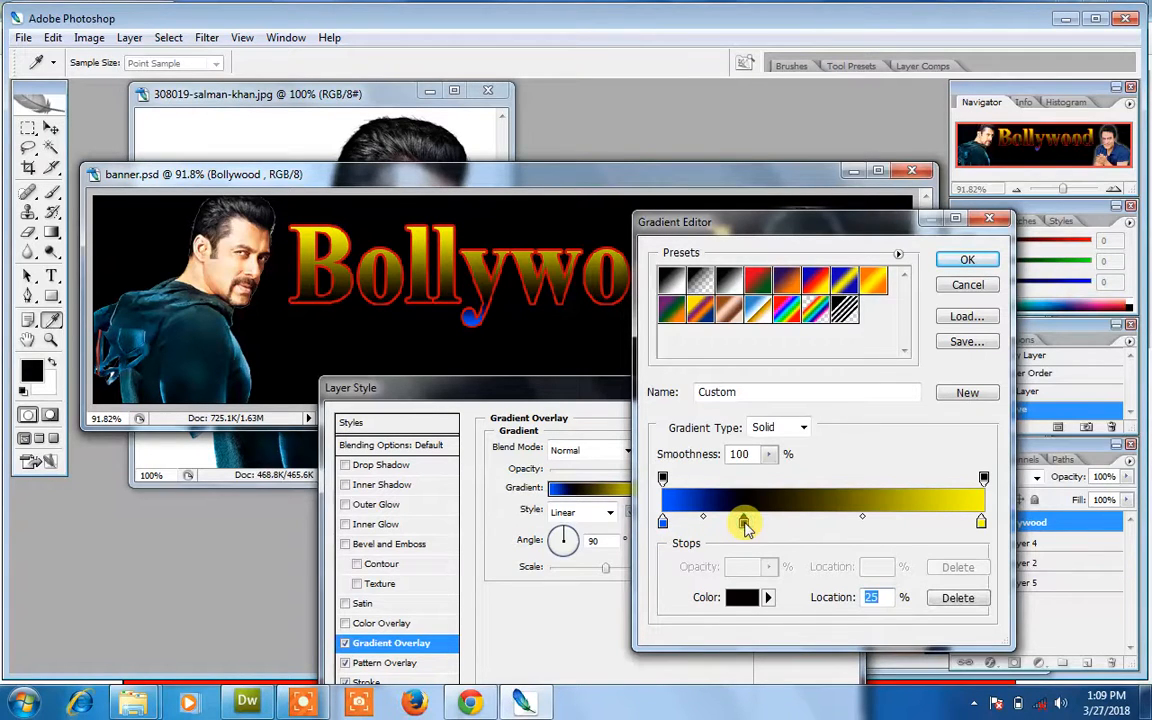
{"action": "left_click_drag", "start_coordinate": [743, 521], "coordinate": [748, 563]}
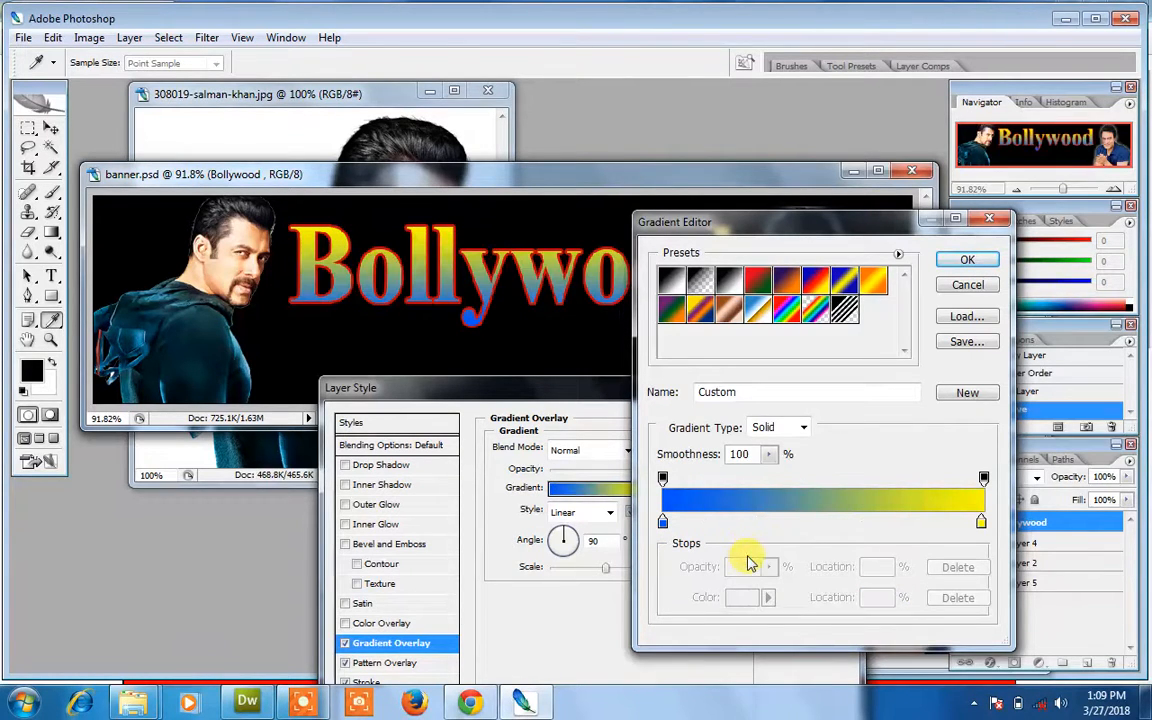
- Add a black middle colour stop to the gradient and position it at 44%
{"action": "double_click", "coordinate": [771, 522]}
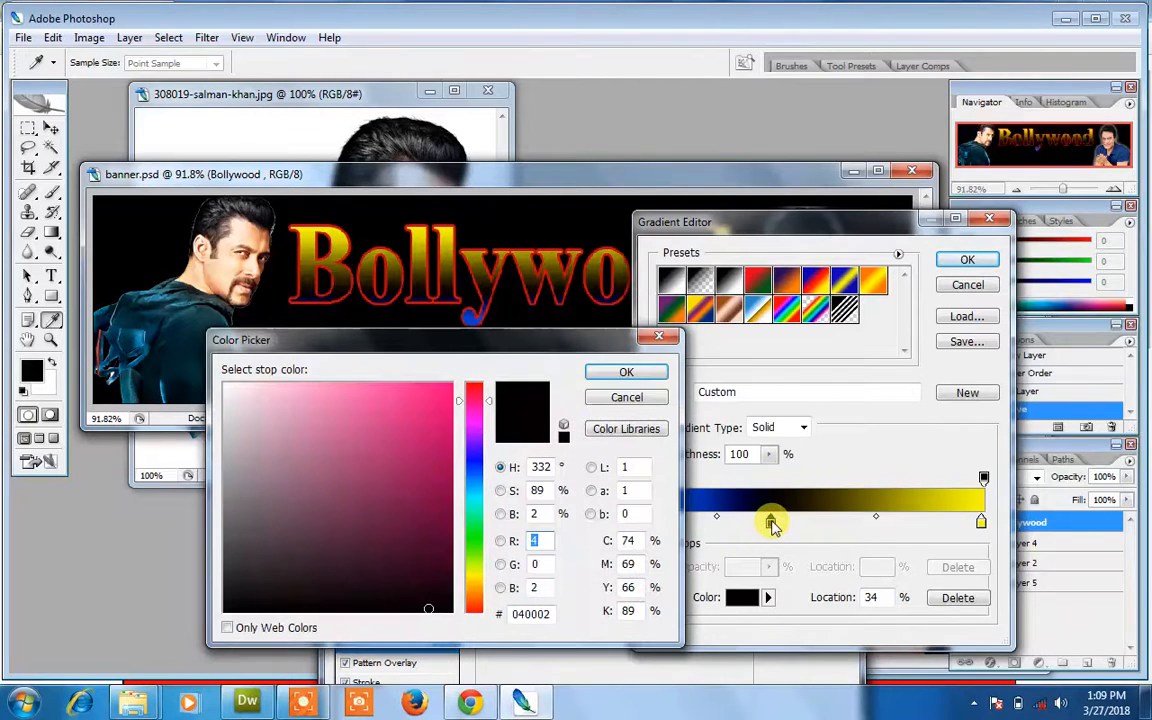
{"action": "left_click", "coordinate": [624, 371]}
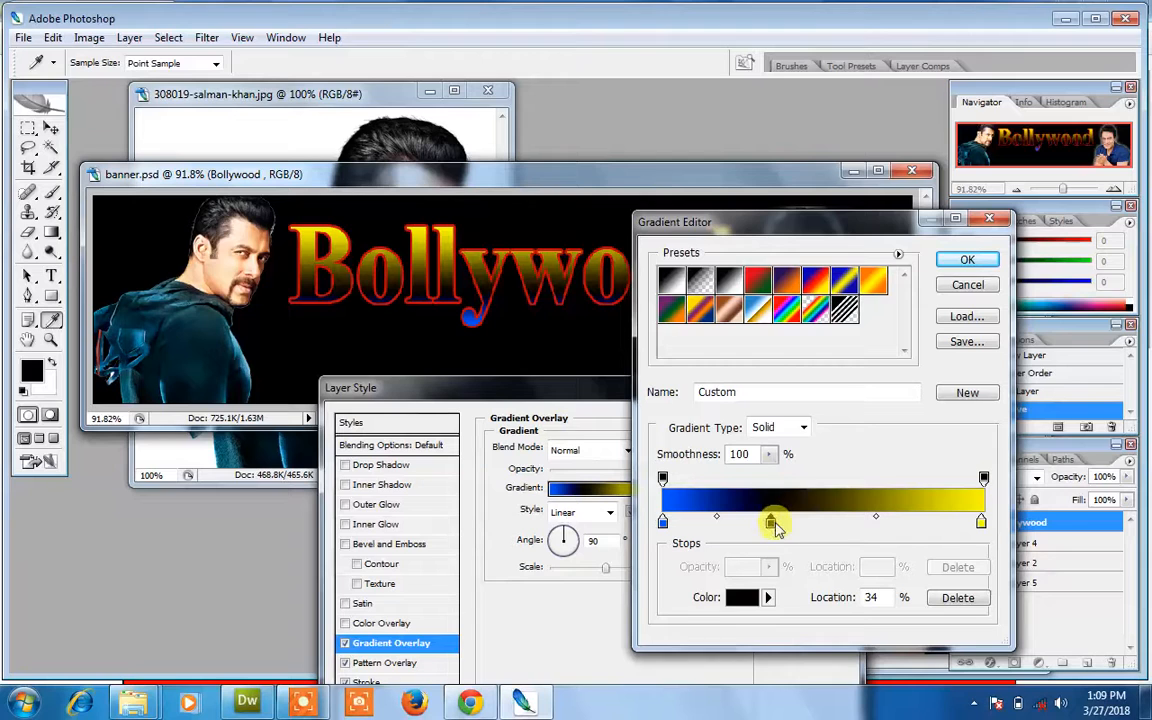
{"action": "left_click_drag", "start_coordinate": [777, 528], "coordinate": [863, 522]}
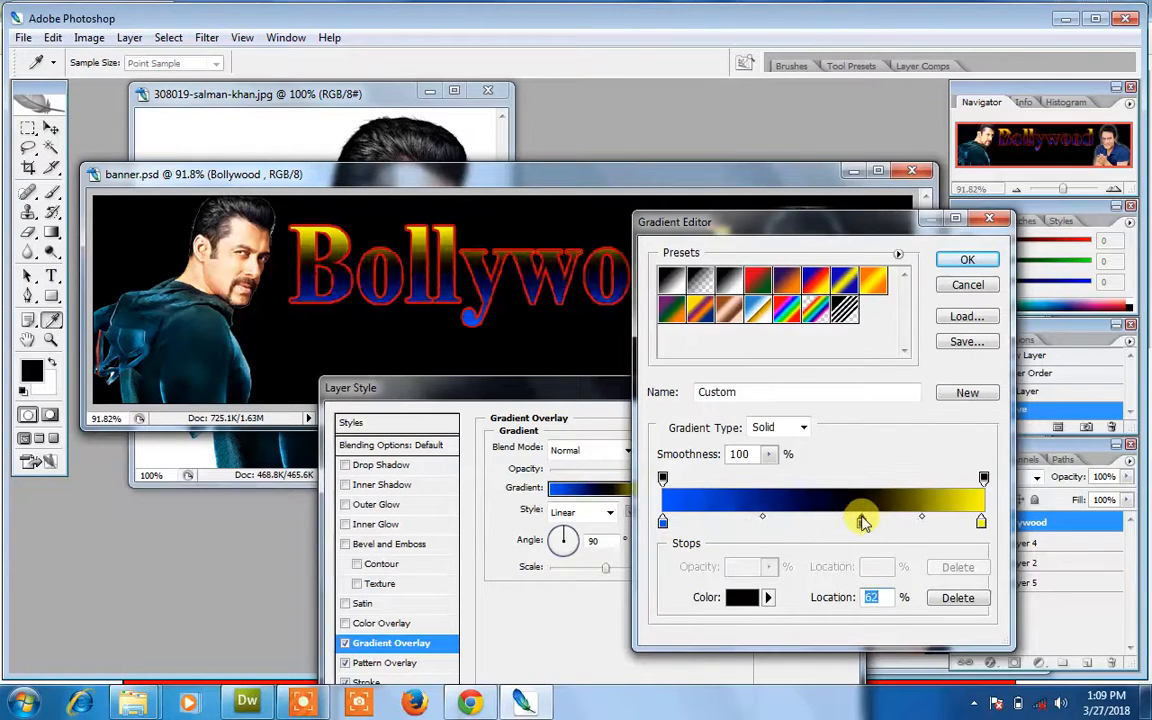
{"action": "left_click_drag", "start_coordinate": [862, 526], "coordinate": [806, 523]}
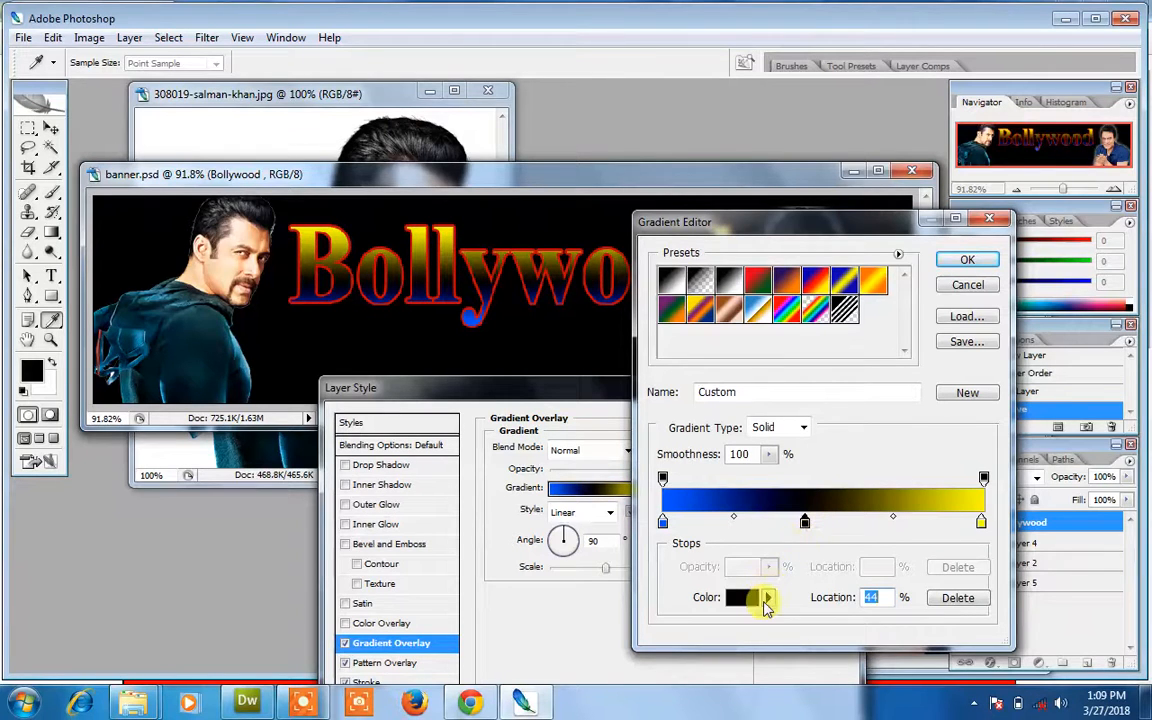
- Change the middle colour stop at 44% to dusty pink and apply the edited gradient to the text
{"action": "left_click", "coordinate": [769, 602]}
{"action": "left_click", "coordinate": [754, 604]}
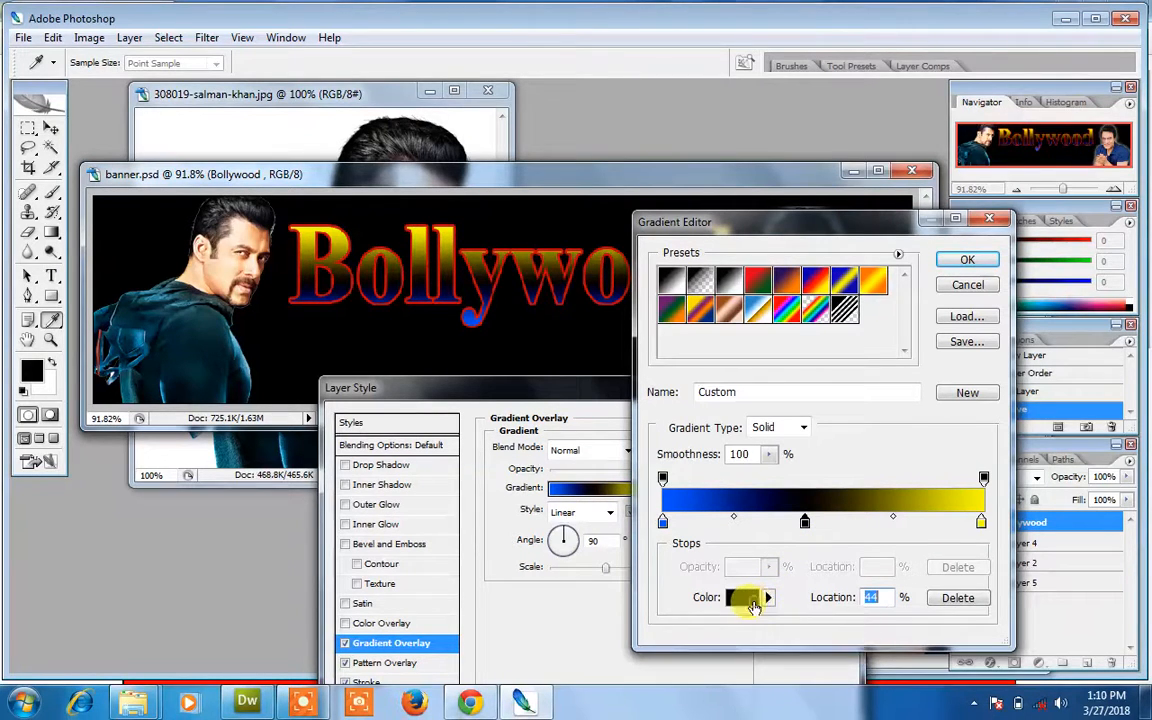
{"action": "left_click", "coordinate": [745, 605]}
{"action": "left_click_drag", "start_coordinate": [232, 390], "coordinate": [318, 428]}
{"action": "left_click", "coordinate": [628, 372]}
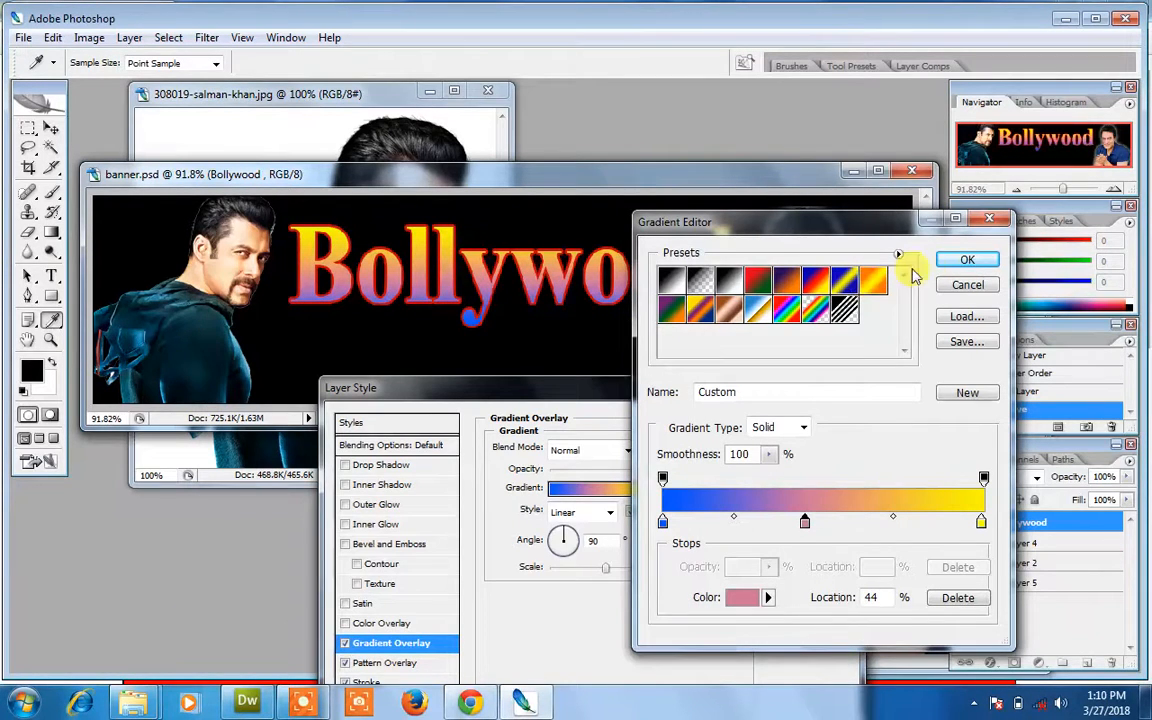
{"action": "left_click", "coordinate": [952, 261]}
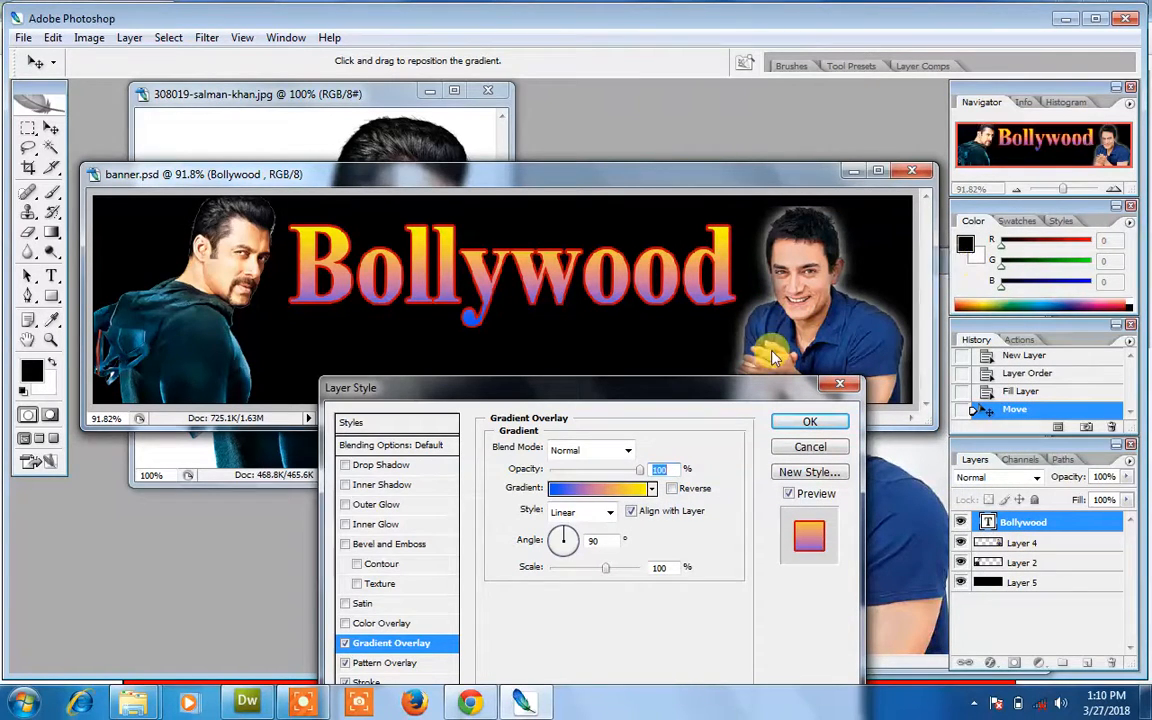
- Add a Color Overlay to the Bollywood text and set its colour to near-black dark red (1a0303)
{"action": "left_click", "coordinate": [365, 624]}
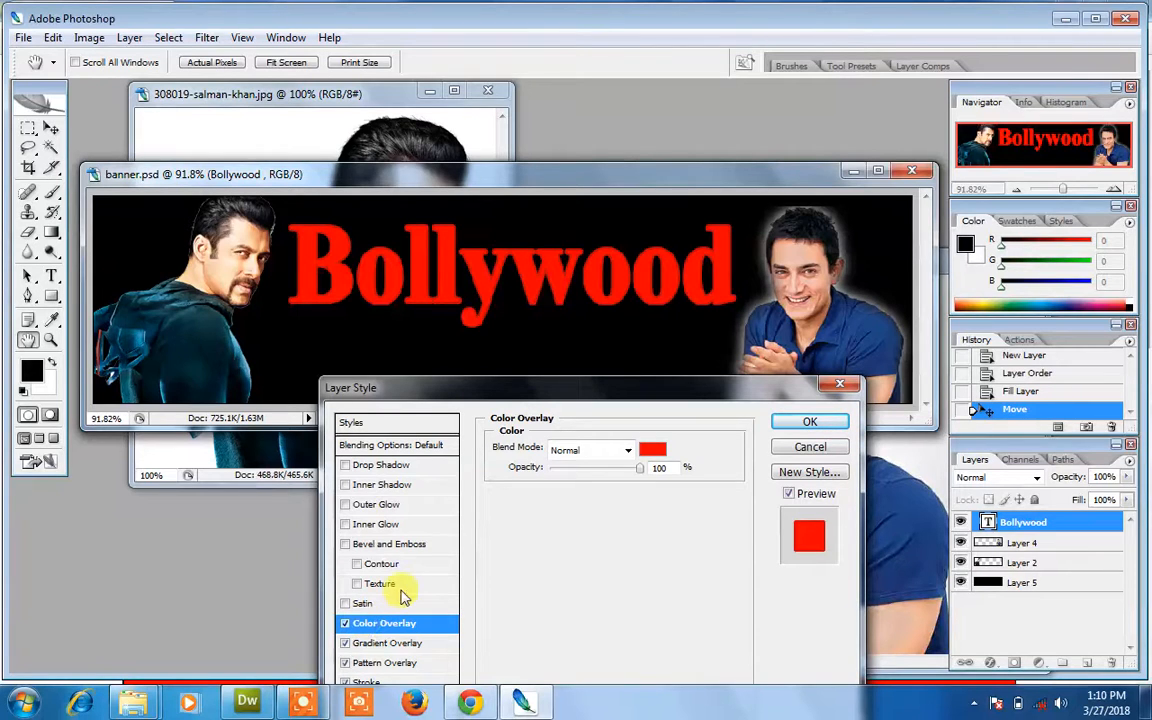
{"action": "left_click", "coordinate": [652, 450]}
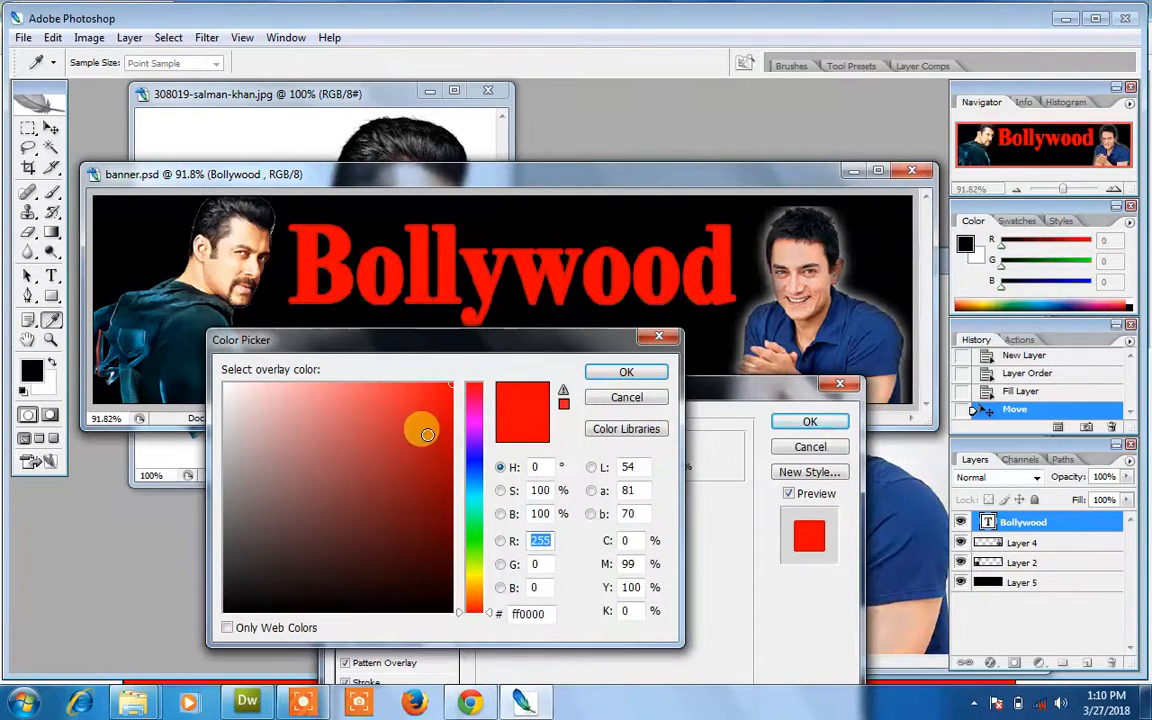
{"action": "left_click", "coordinate": [435, 450]}
{"action": "left_click", "coordinate": [428, 553]}
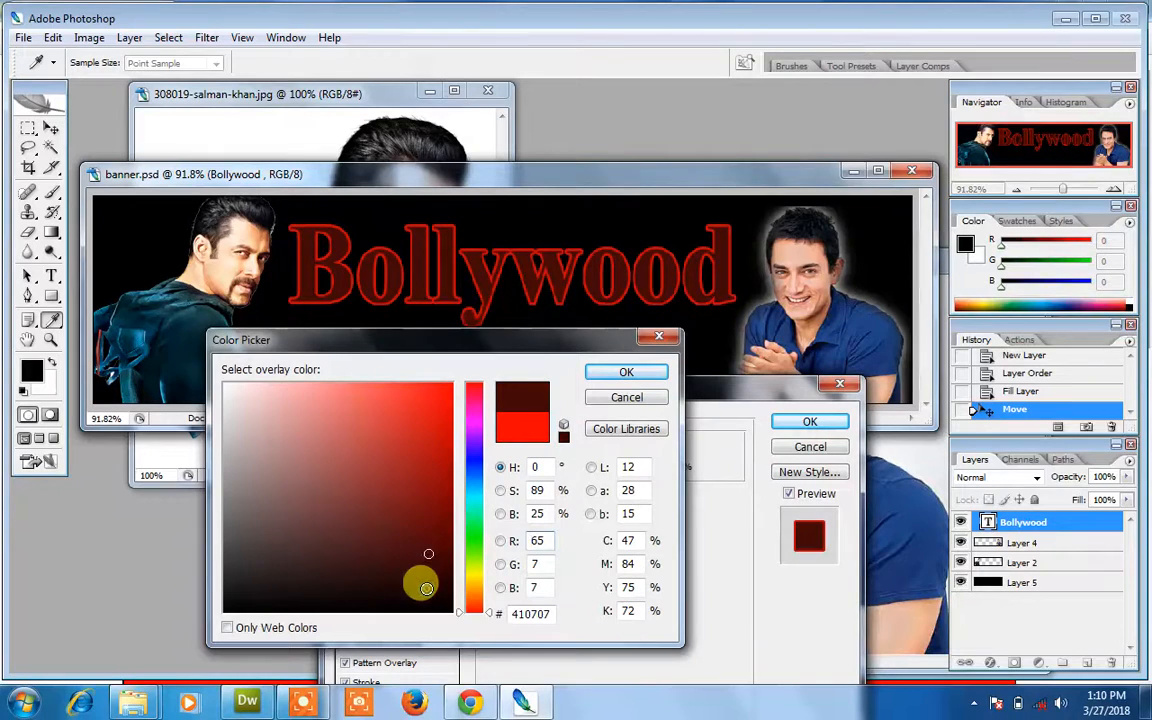
{"action": "left_click", "coordinate": [427, 589]}
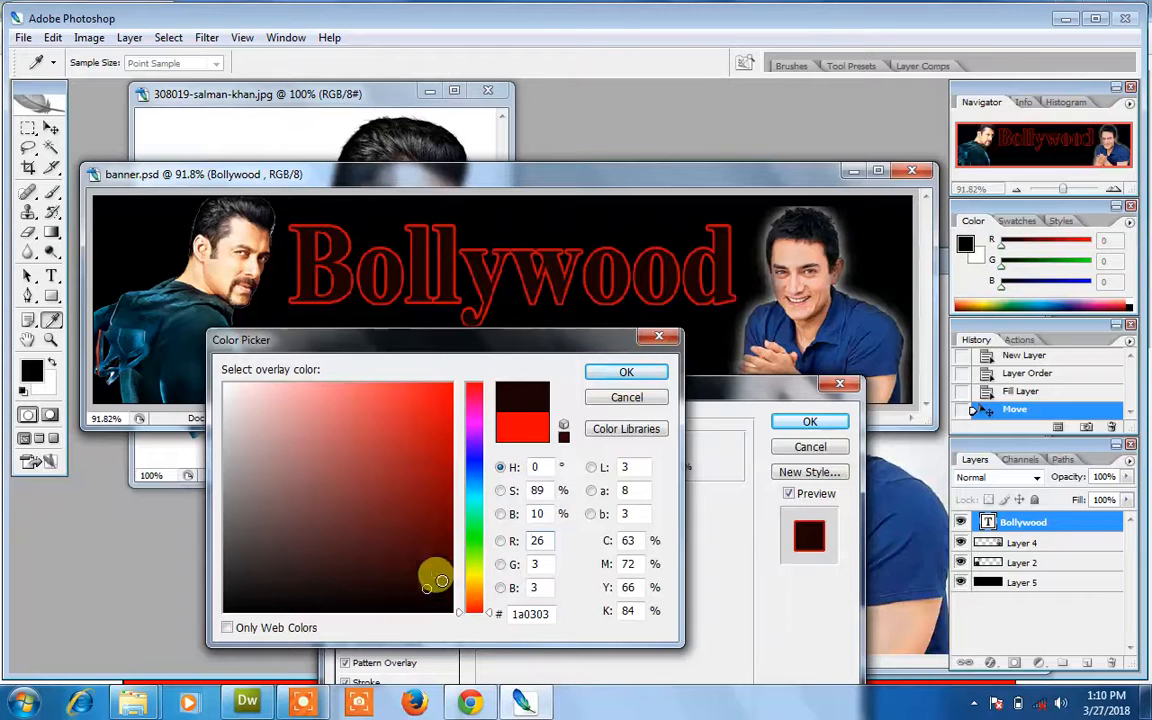
{"action": "left_click", "coordinate": [646, 377]}
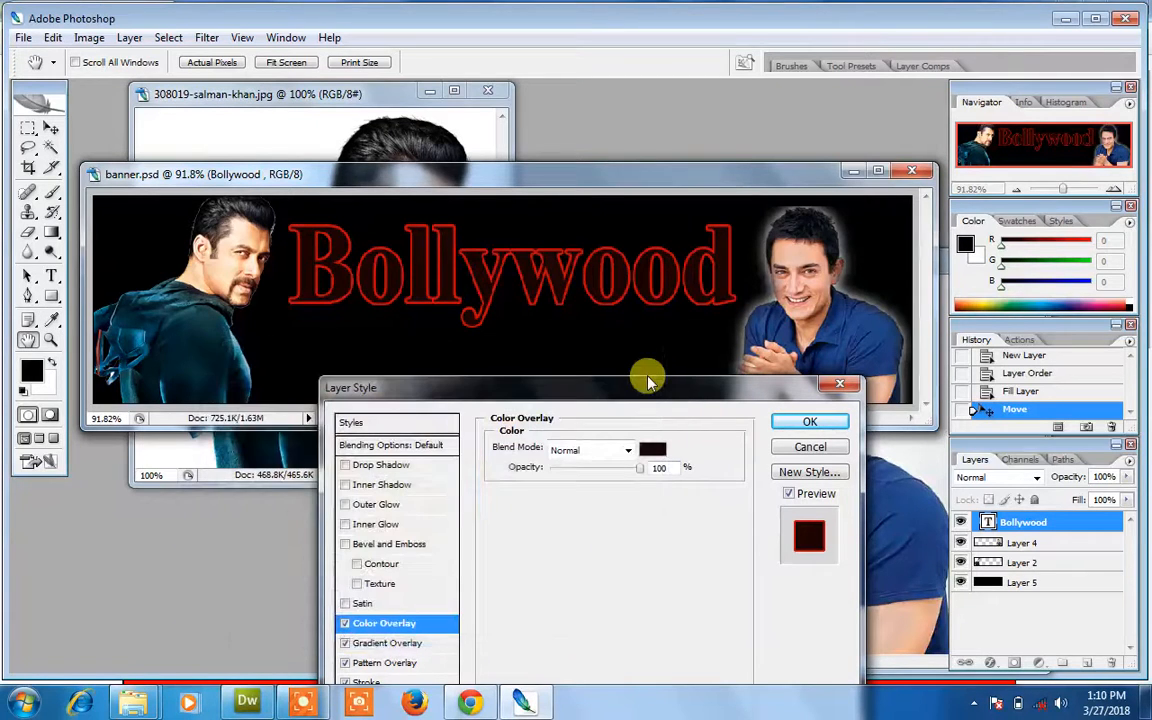
- Compare the text with the Color Overlay and Gradient Overlay switched off and on again
{"action": "left_click", "coordinate": [345, 623]}
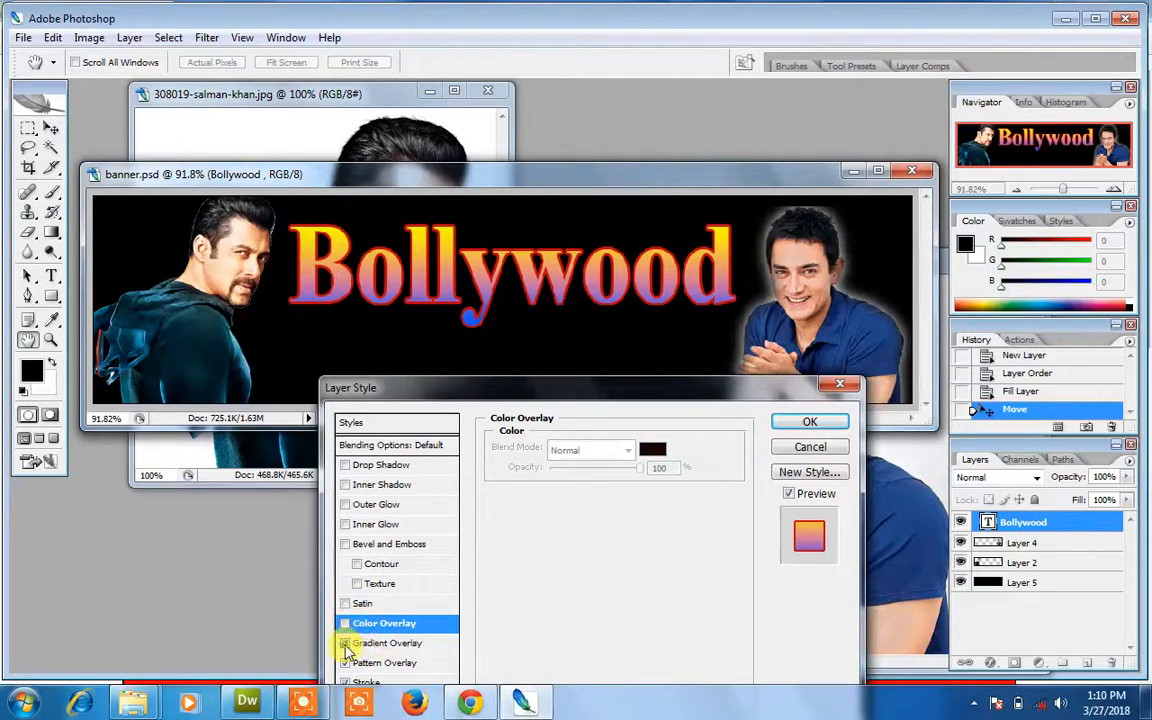
{"action": "left_click", "coordinate": [346, 645]}
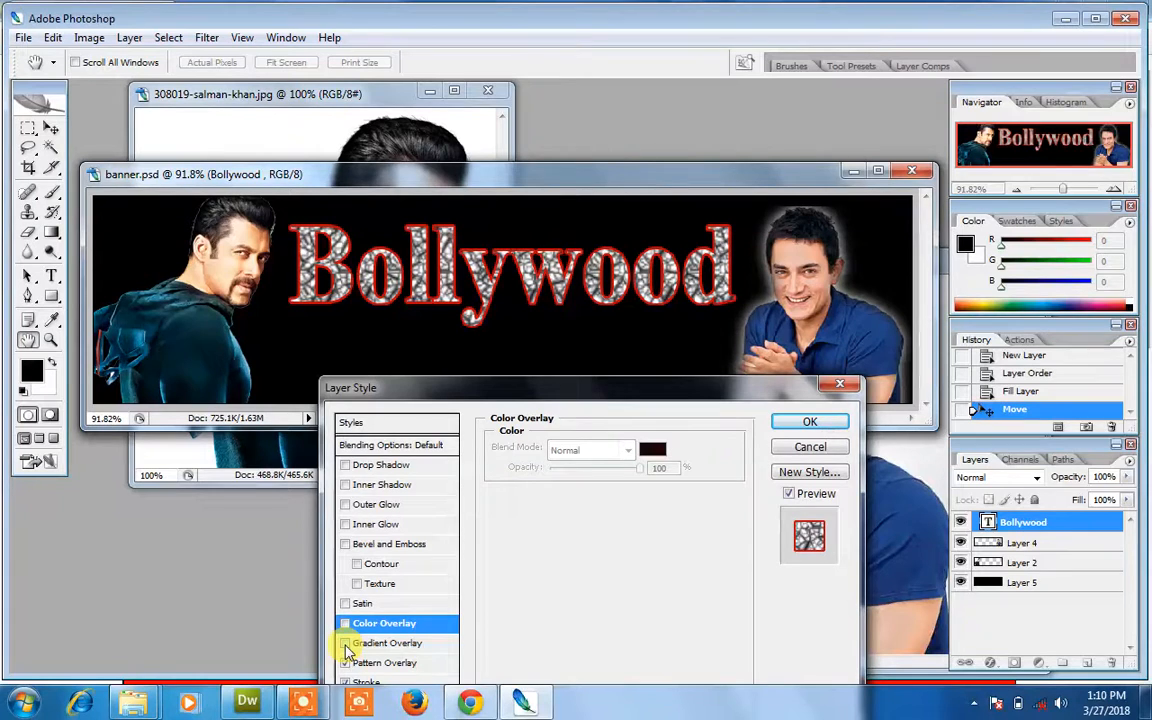
{"action": "left_click", "coordinate": [345, 644]}
{"action": "left_click", "coordinate": [345, 623]}
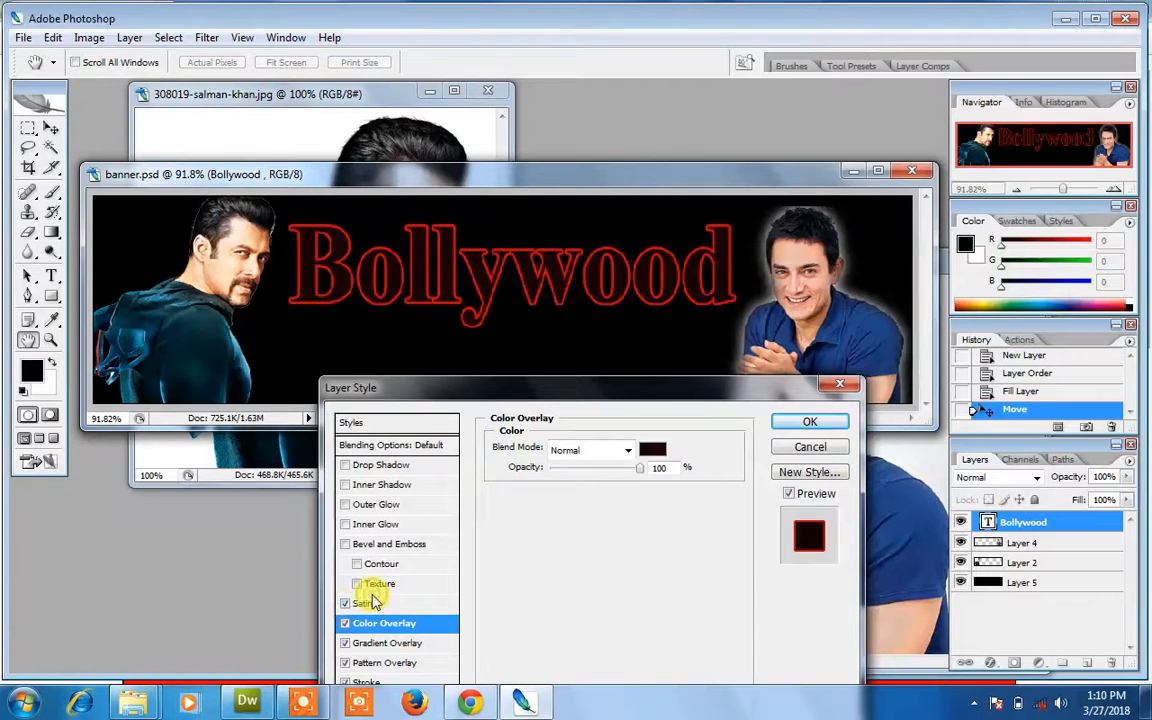
- Set the text's Satin effect to white, with a distance of 41 px and a size of 158 px
{"action": "left_click", "coordinate": [368, 606]}
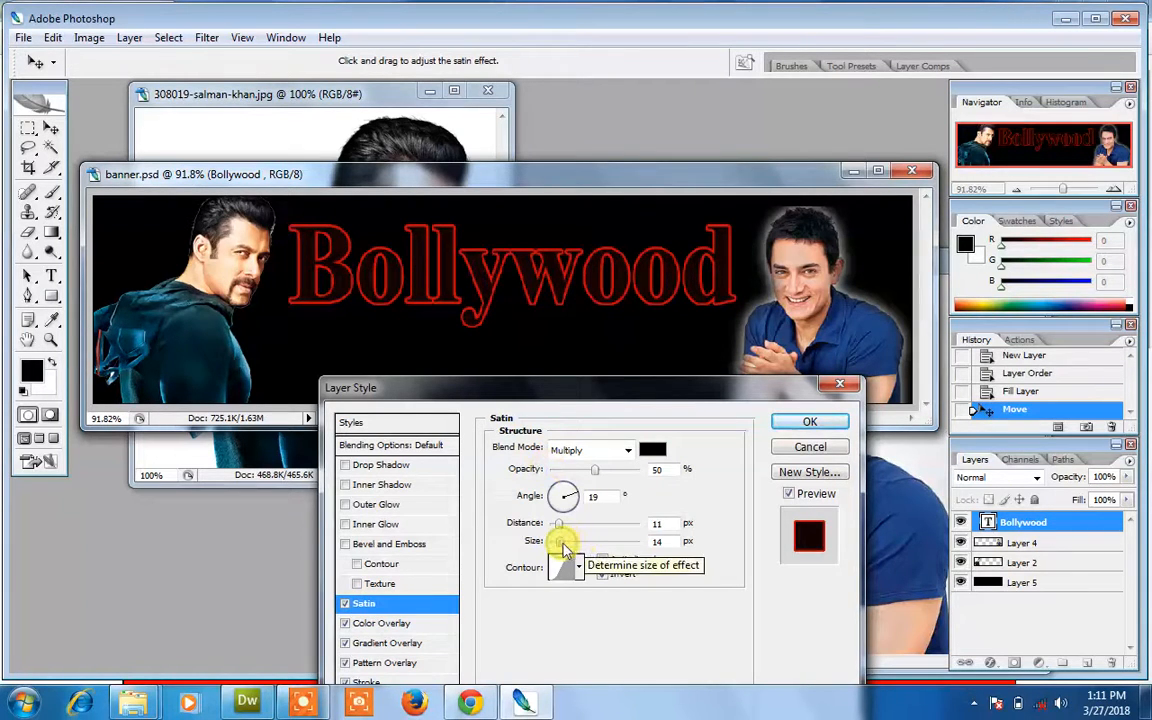
{"action": "left_click_drag", "start_coordinate": [563, 545], "coordinate": [598, 532]}
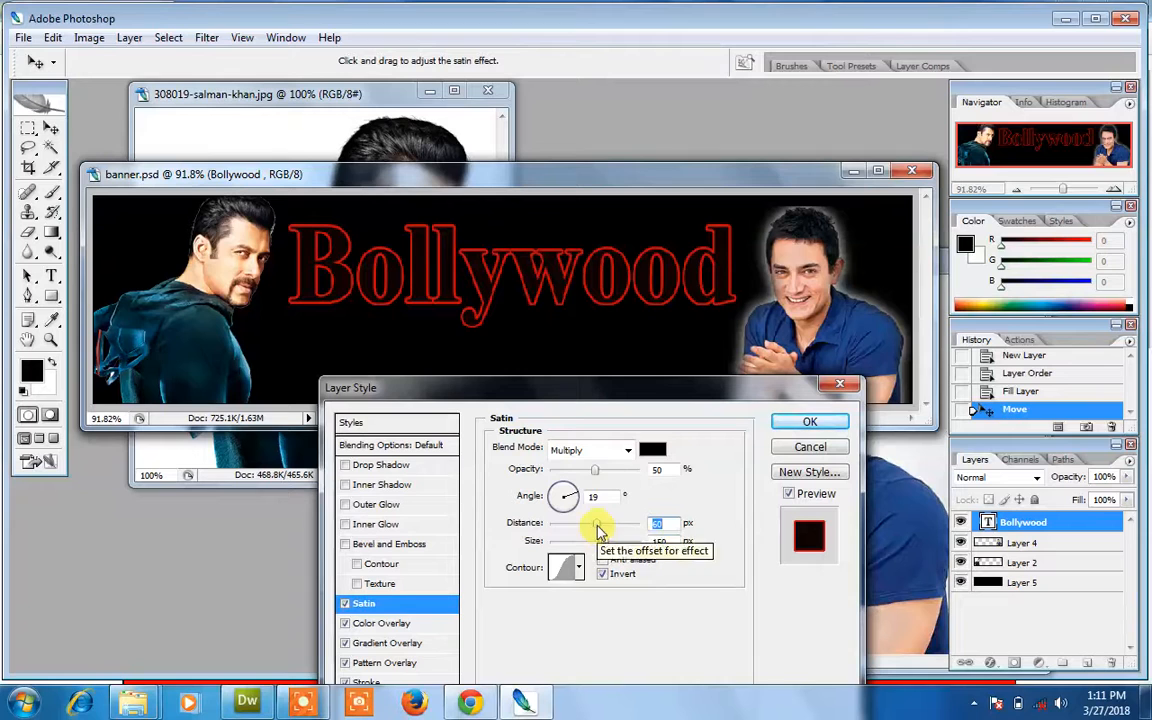
{"action": "left_click", "coordinate": [653, 449]}
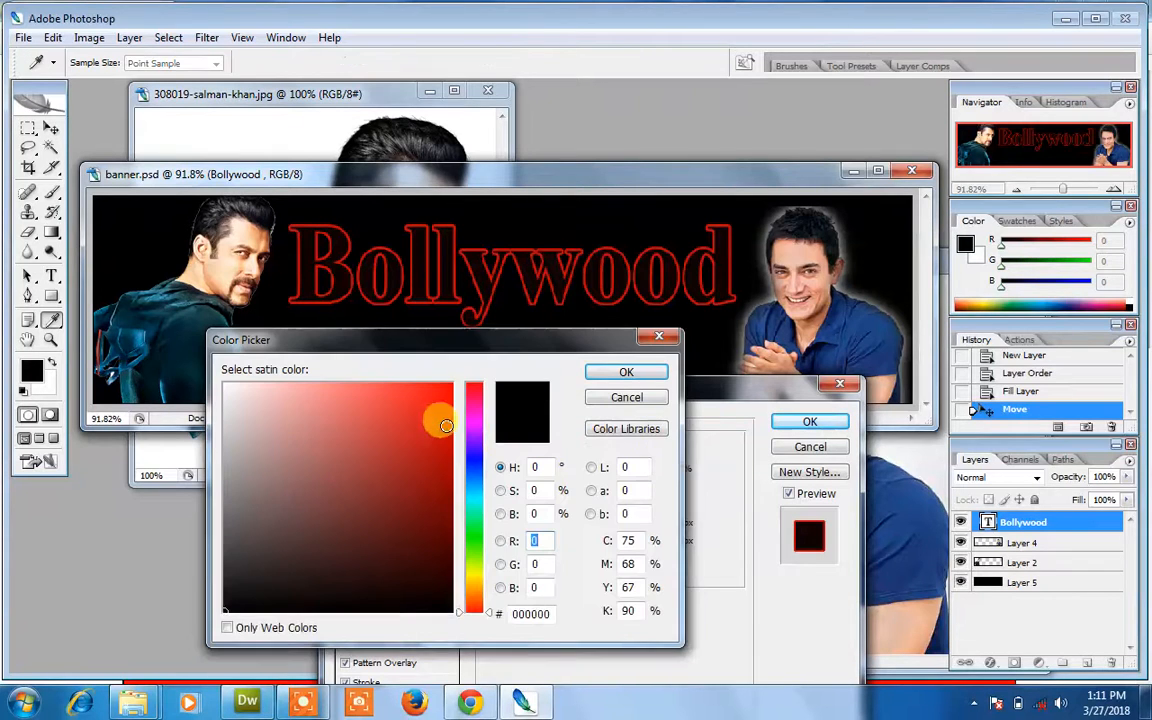
{"action": "left_click", "coordinate": [433, 397]}
{"action": "mouse_move", "coordinate": [433, 397]}
{"action": "left_mouse_down"}
{"action": "mouse_move", "coordinate": [368, 403]}
{"action": "mouse_move", "coordinate": [218, 378]}
{"action": "left_mouse_up"}
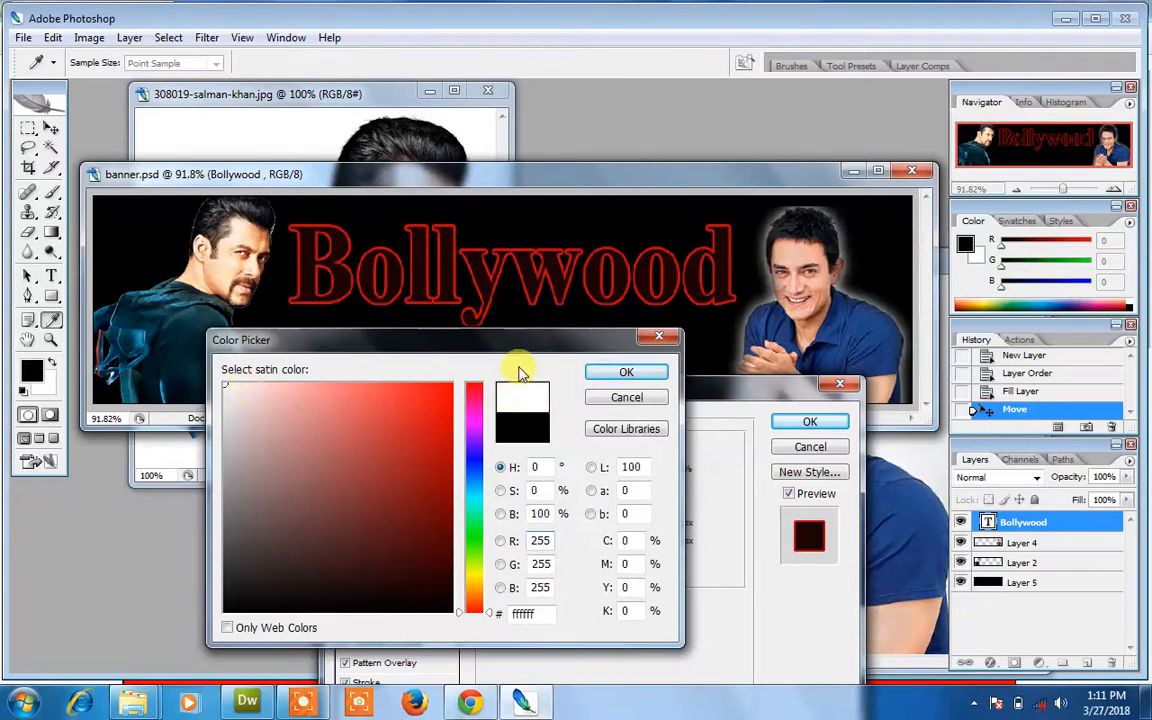
{"action": "left_click", "coordinate": [609, 370]}
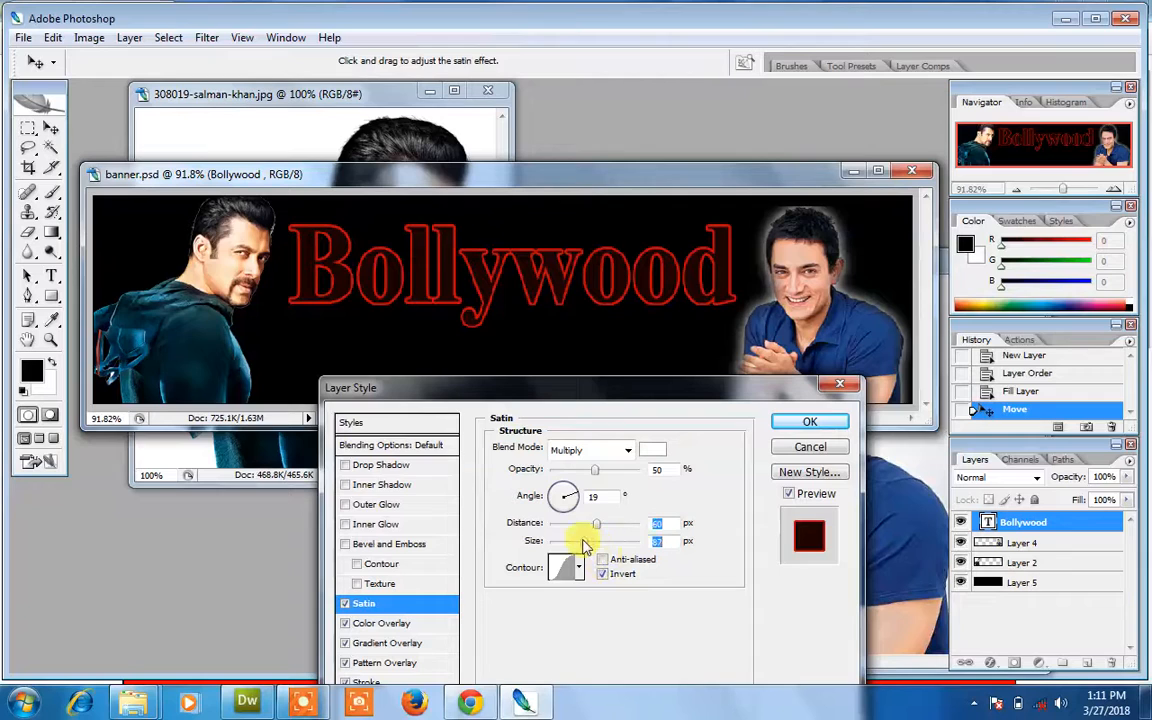
{"action": "mouse_move", "coordinate": [599, 541]}
{"action": "left_mouse_down"}
{"action": "mouse_move", "coordinate": [612, 540]}
{"action": "mouse_move", "coordinate": [588, 525]}
{"action": "left_mouse_up"}
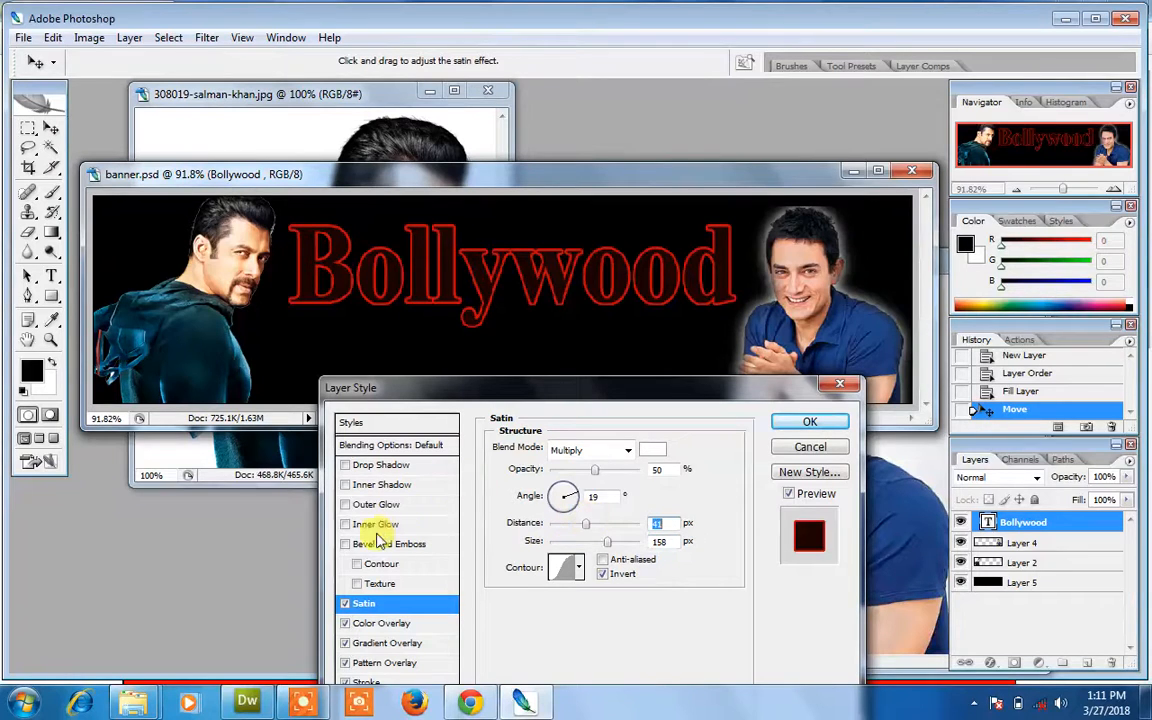
- Enable the Bevel and Emboss texture on the text and choose the Satin pattern for it
{"action": "left_click", "coordinate": [375, 585]}
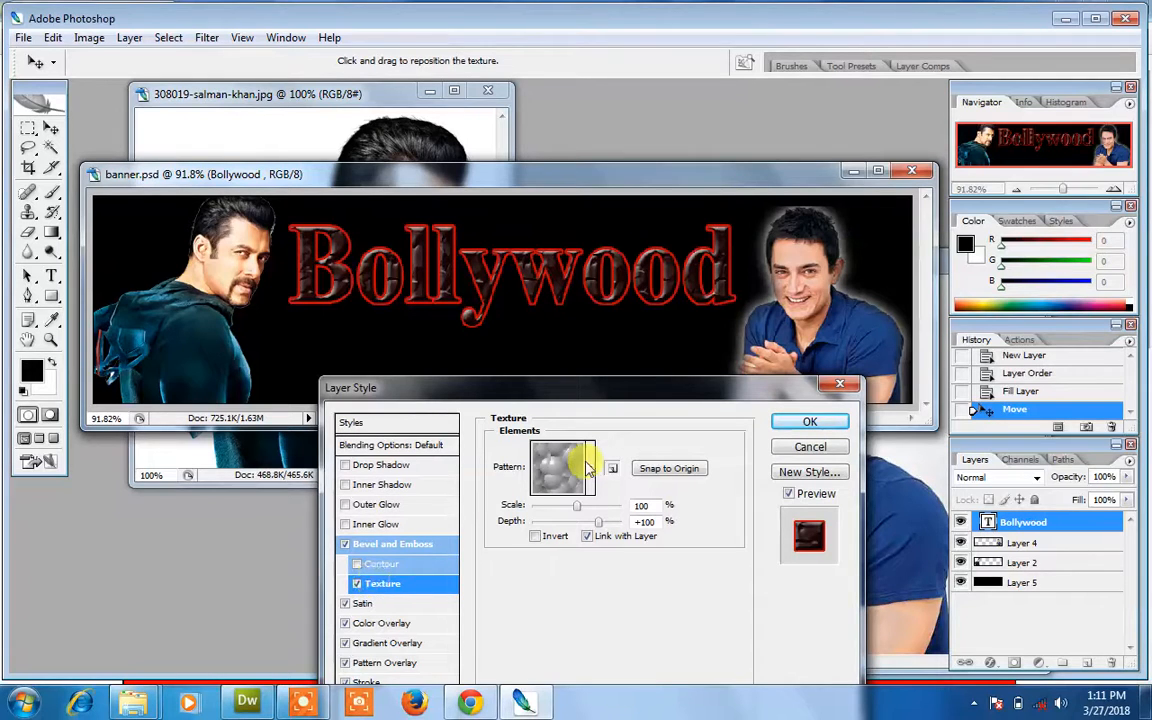
{"action": "left_click", "coordinate": [591, 468]}
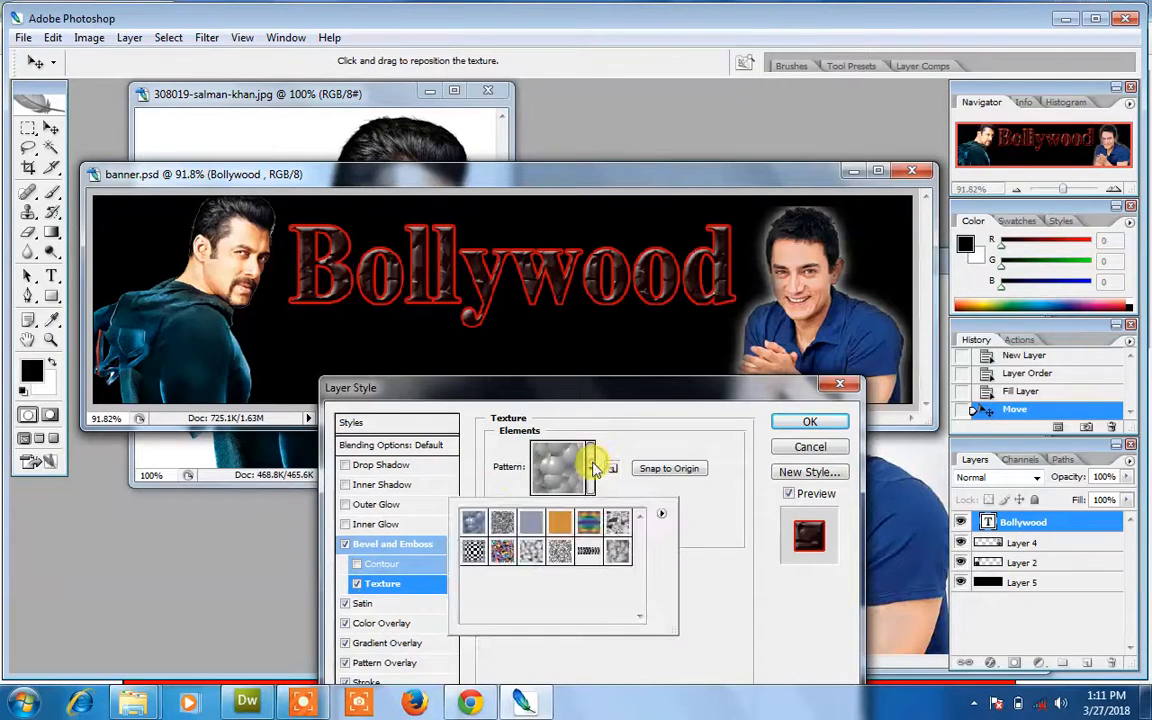
{"action": "left_click", "coordinate": [612, 521]}
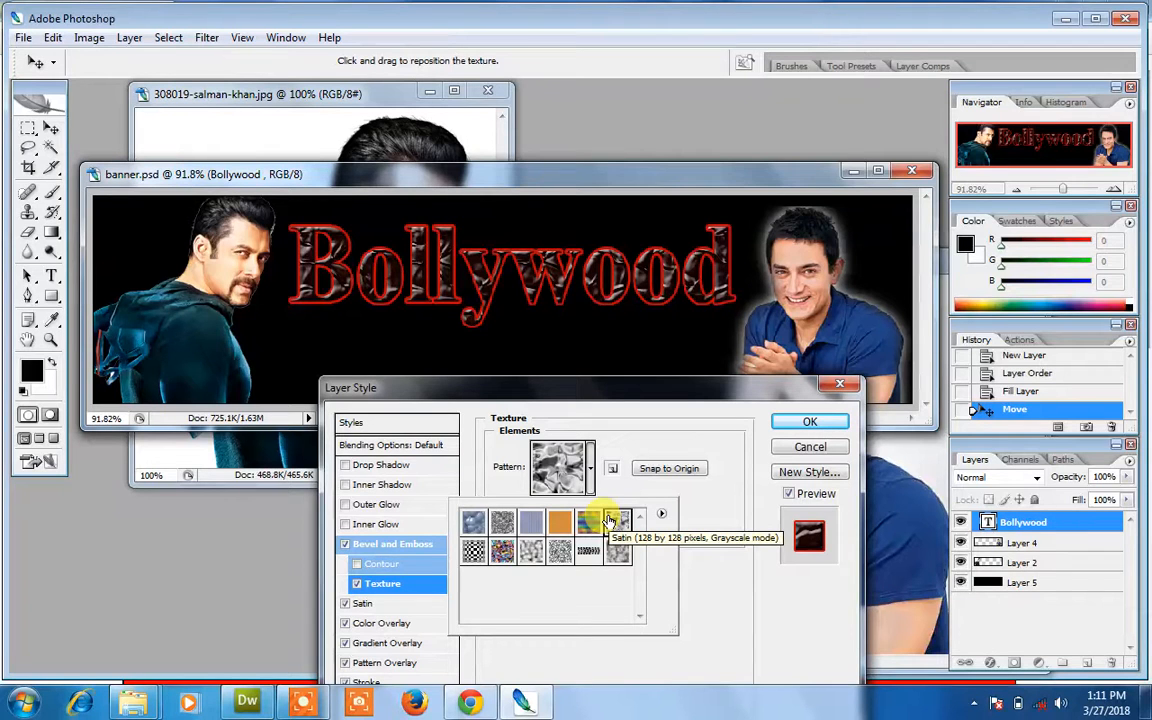
- Try the other patterns of the current set as the text's texture and return to the Satin pattern
{"action": "left_click", "coordinate": [589, 549]}
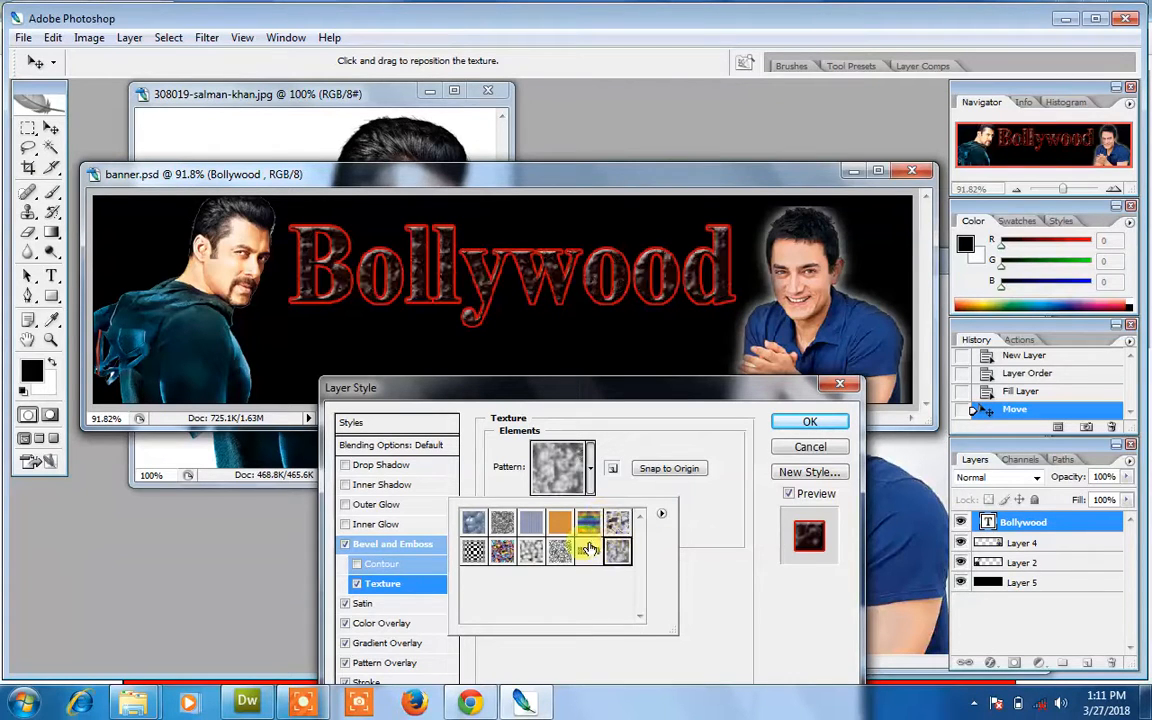
{"action": "left_click", "coordinate": [588, 549]}
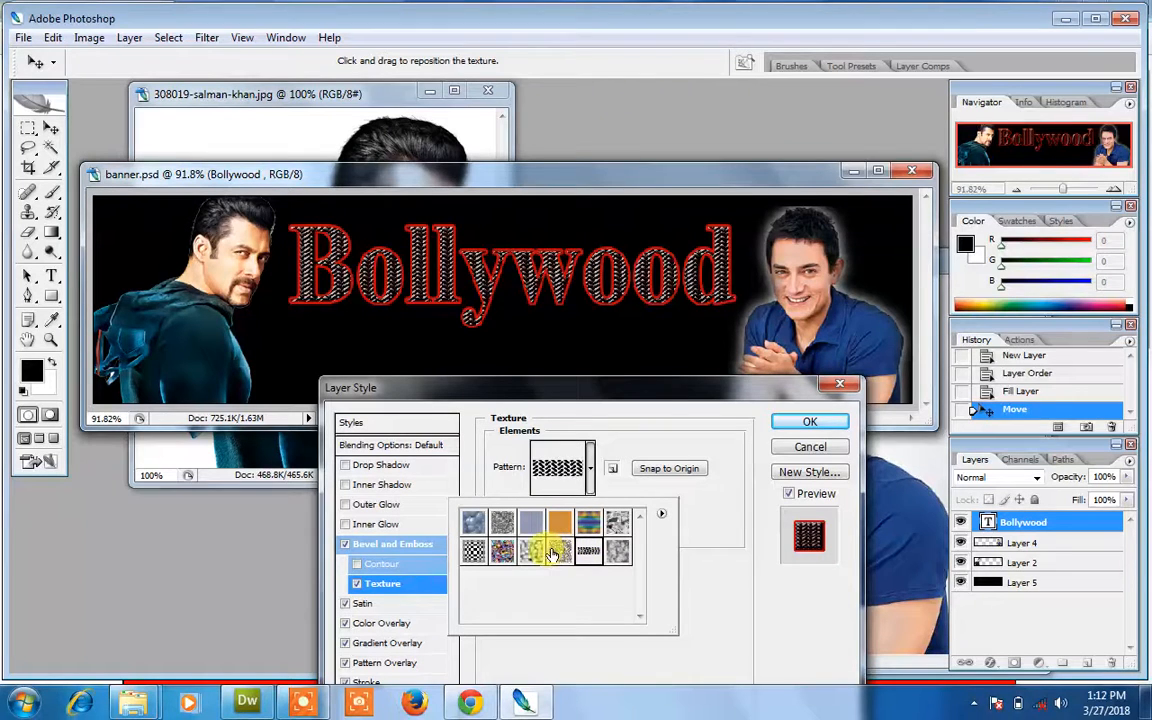
{"action": "left_click", "coordinate": [551, 553]}
{"action": "left_click", "coordinate": [527, 551]}
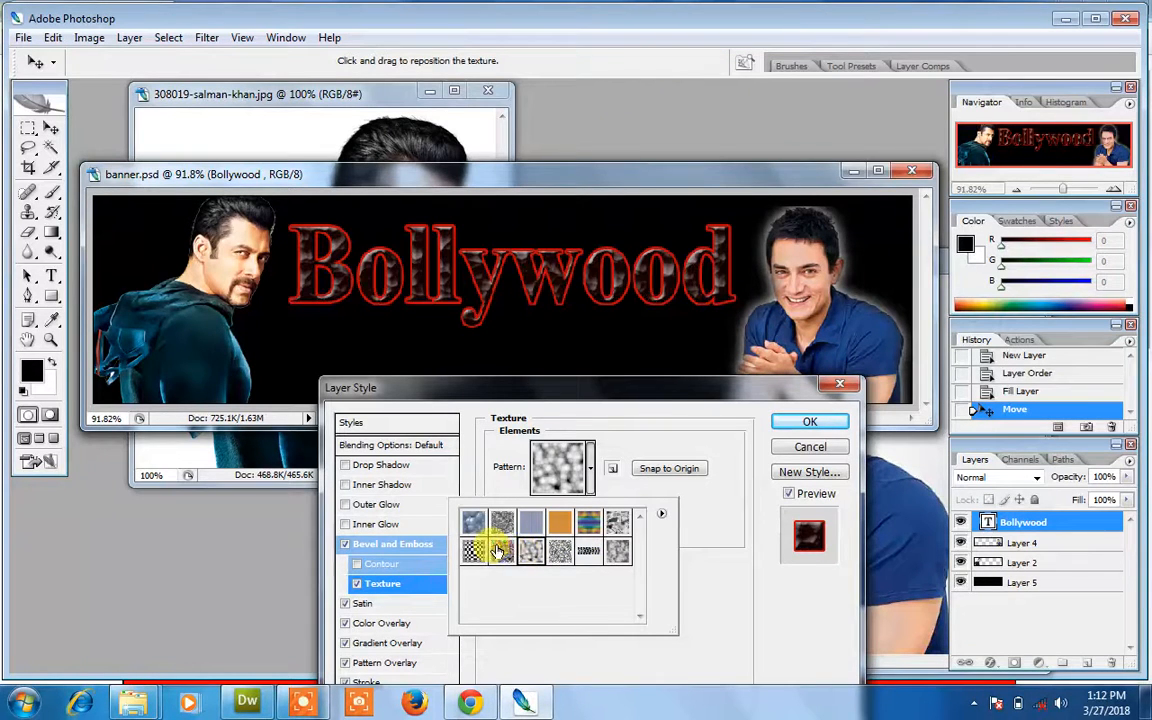
{"action": "left_click", "coordinate": [499, 551]}
{"action": "left_click", "coordinate": [474, 550]}
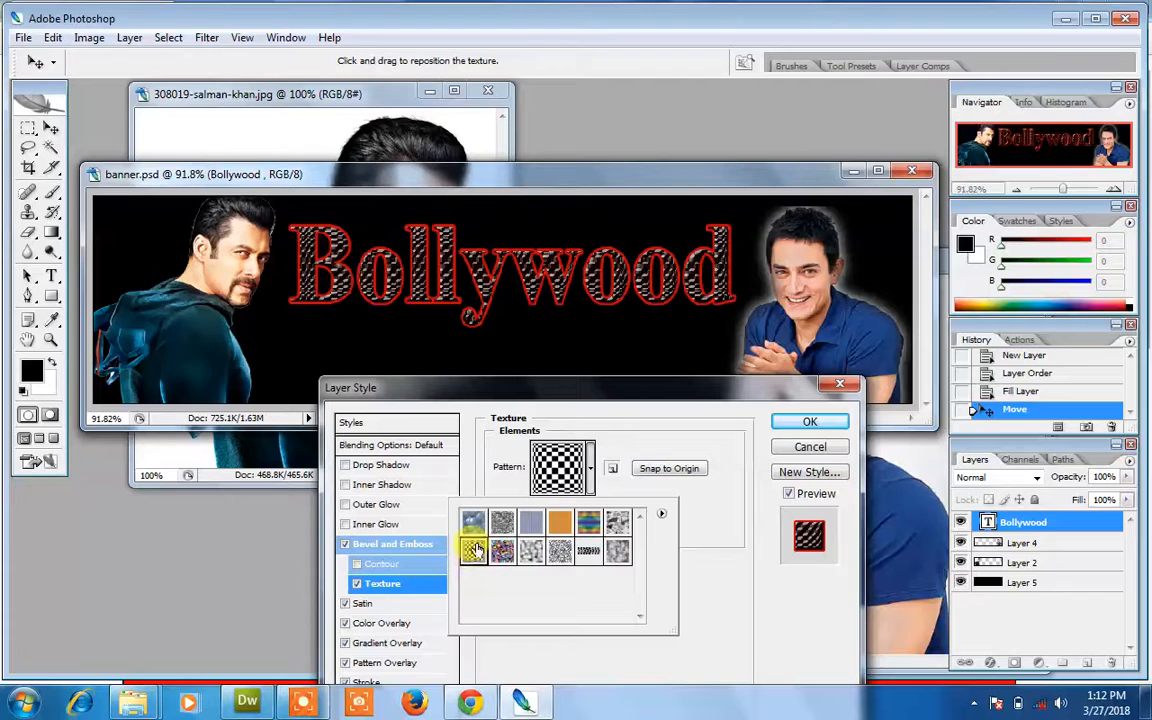
{"action": "left_click", "coordinate": [475, 524]}
{"action": "left_click", "coordinate": [506, 528]}
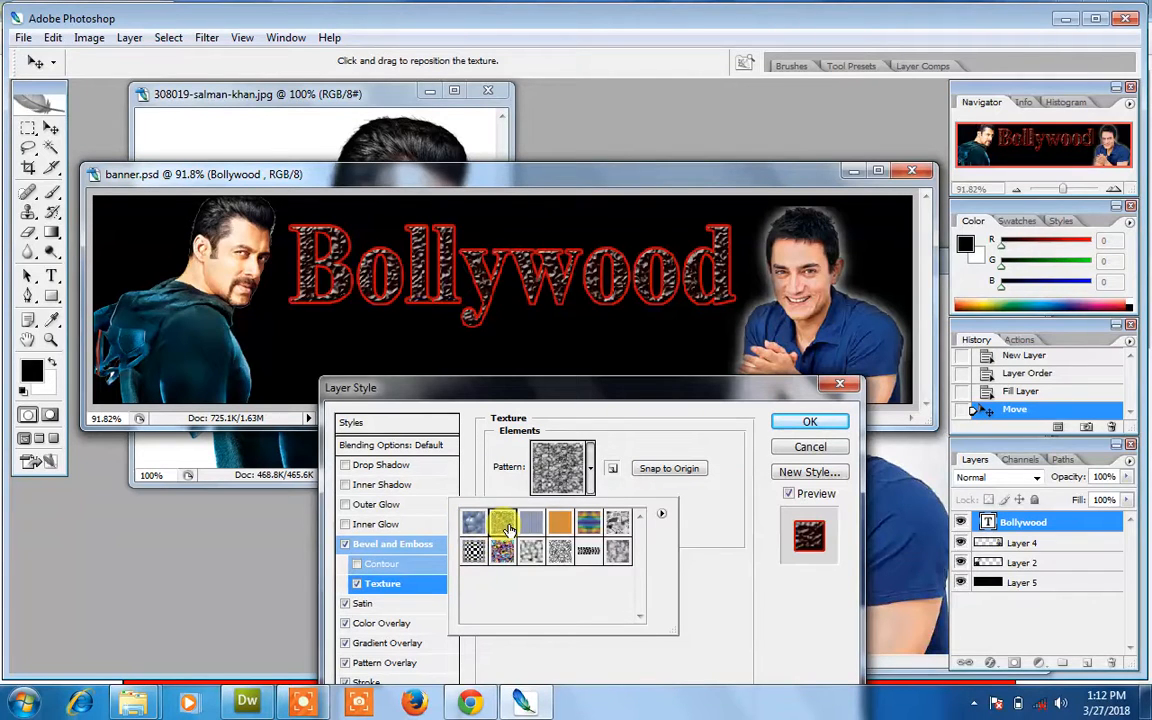
{"action": "left_click", "coordinate": [531, 522]}
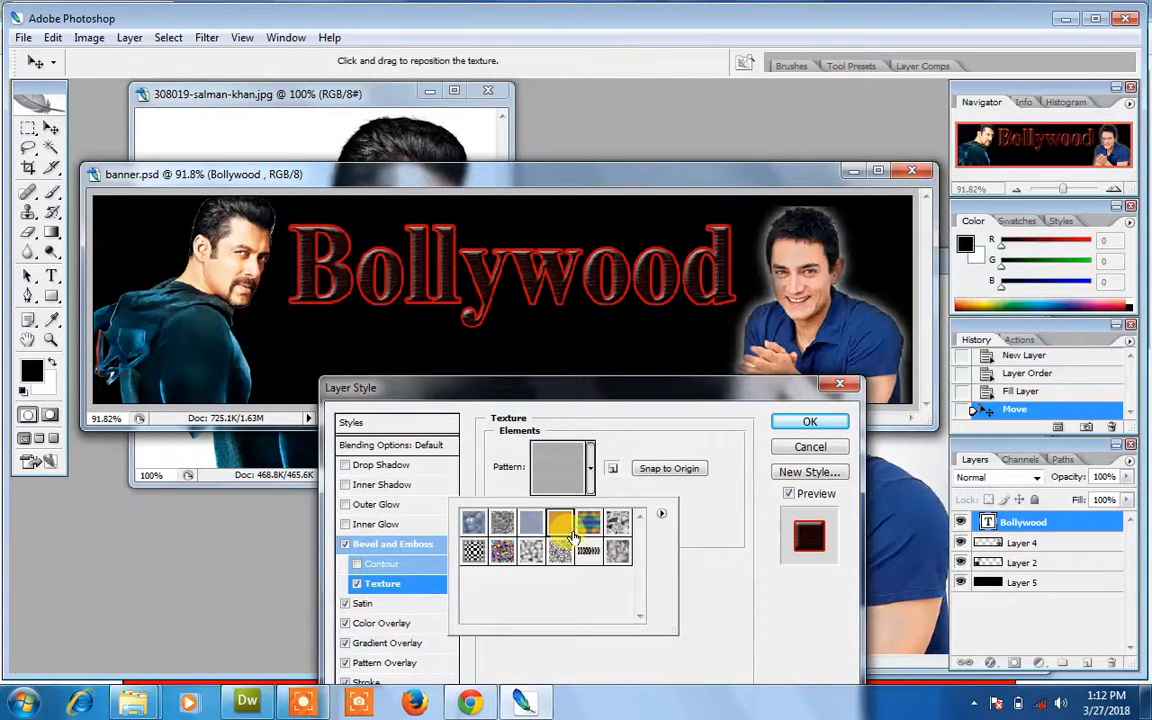
{"action": "left_click", "coordinate": [590, 528]}
{"action": "left_click", "coordinate": [616, 532]}
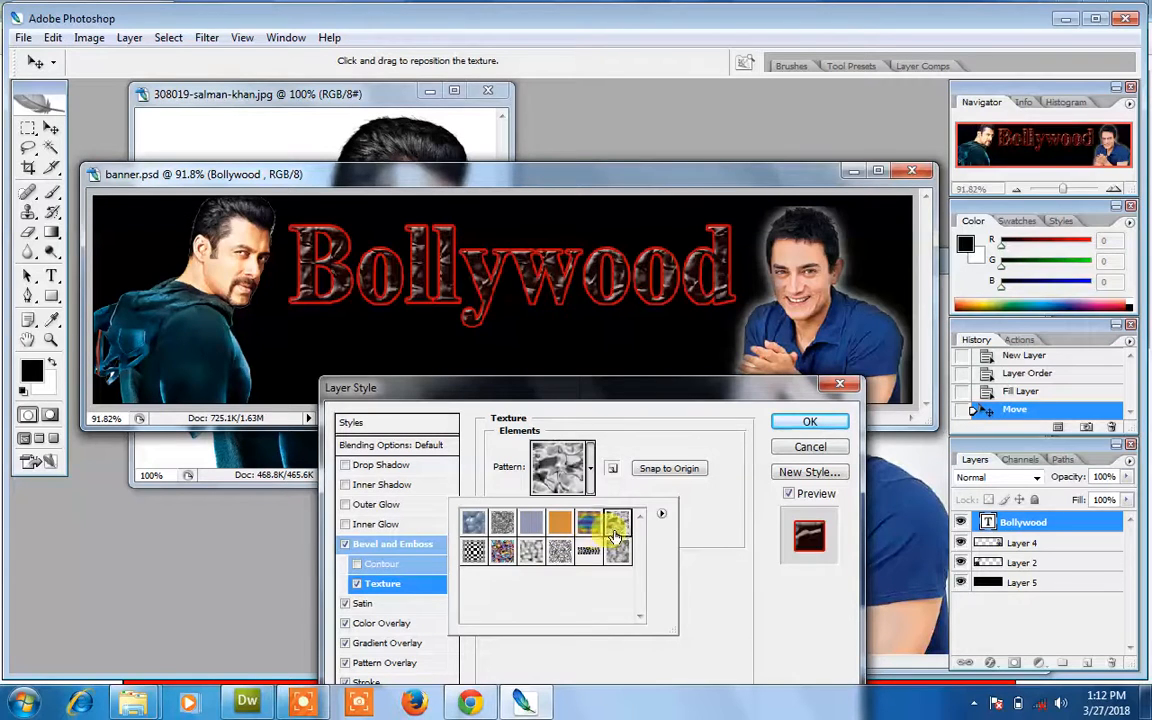
- Replace the current texture patterns with the Patterns library
{"action": "left_click", "coordinate": [661, 514]}
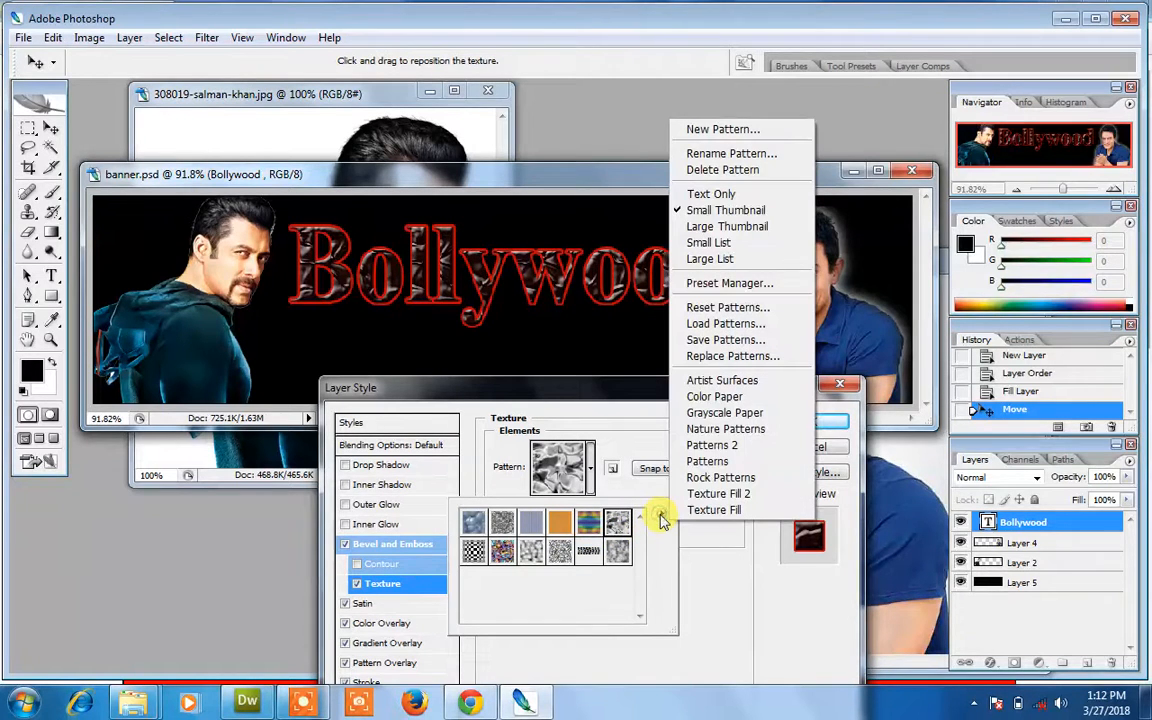
{"action": "left_click", "coordinate": [724, 462]}
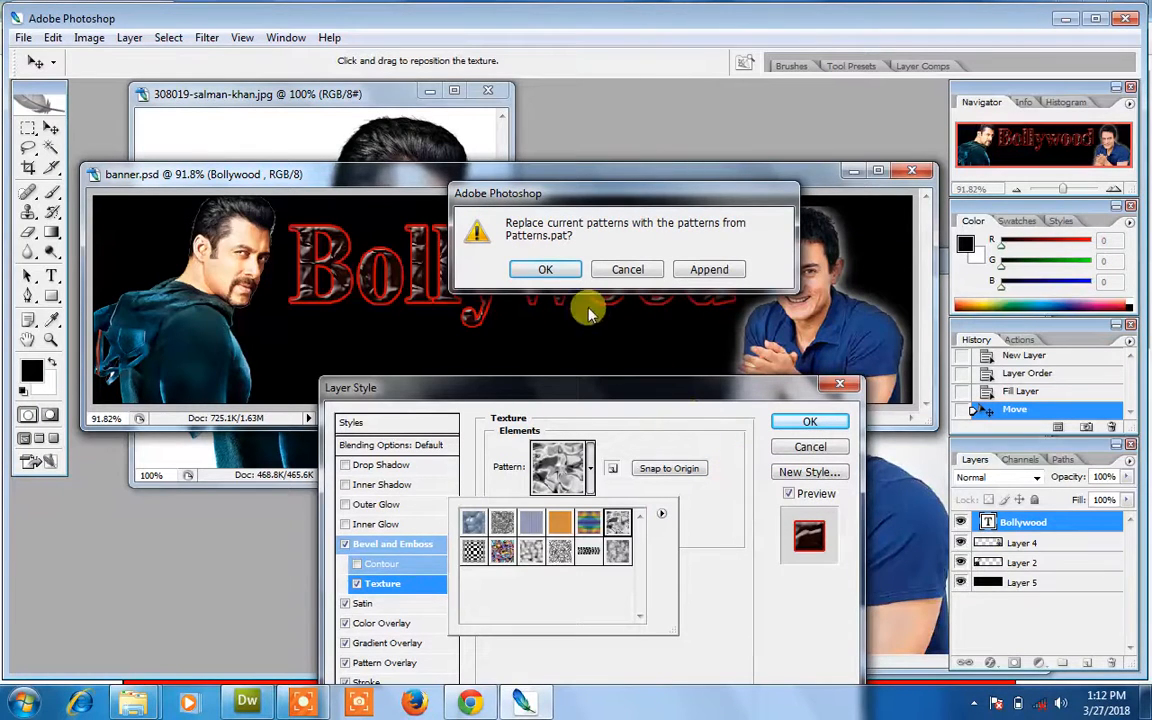
{"action": "left_click", "coordinate": [558, 272]}
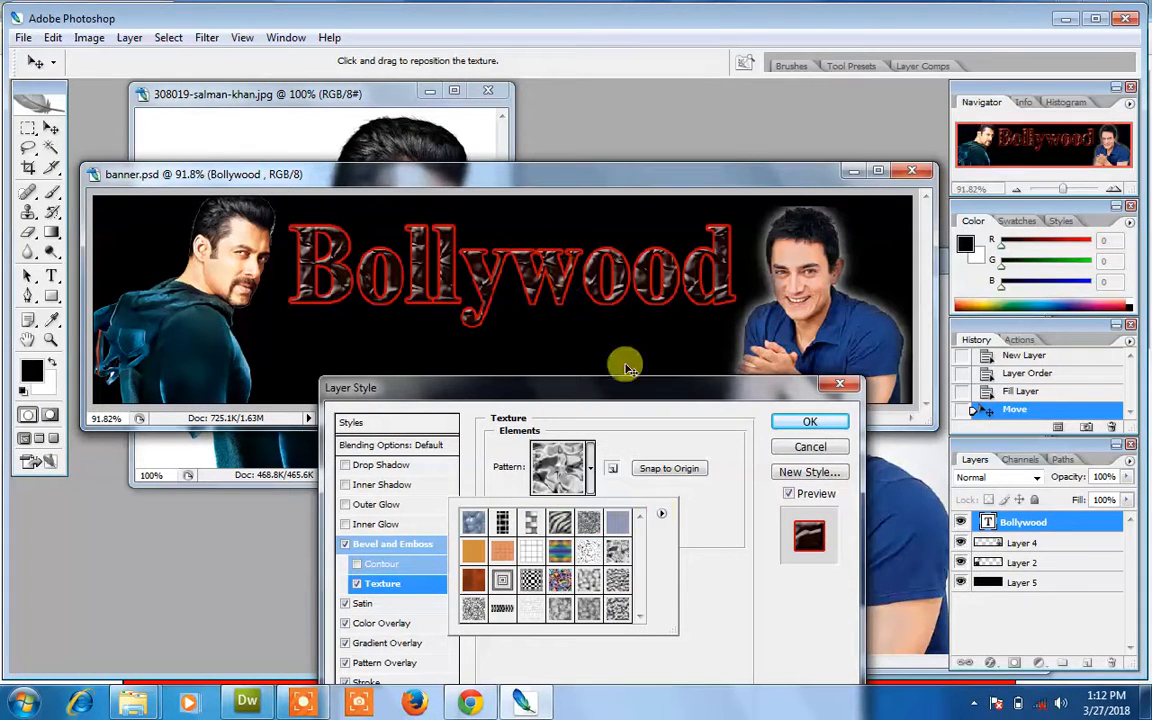
- Try several patterns as the Bollywood text's texture, choose Tiles-Smooth and apply the layer style
{"action": "left_click", "coordinate": [612, 588]}
{"action": "left_click", "coordinate": [617, 608]}
{"action": "left_click", "coordinate": [528, 549]}
{"action": "left_click", "coordinate": [534, 546]}
{"action": "left_click", "coordinate": [512, 551]}
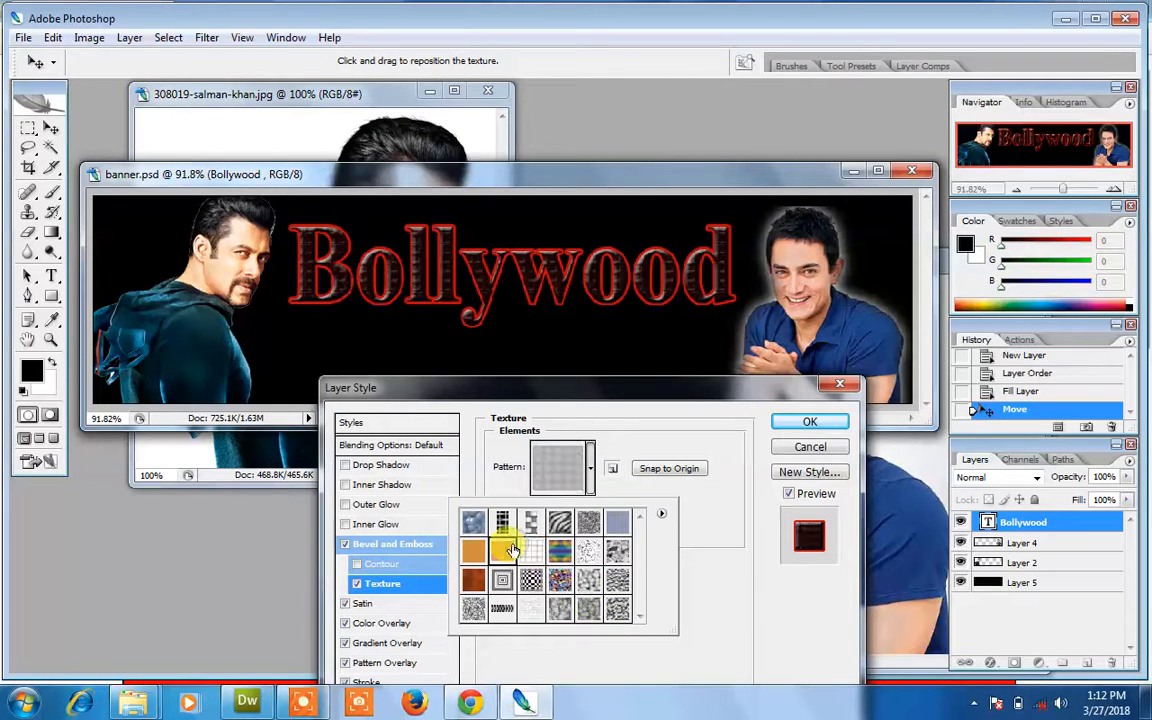
{"action": "left_click", "coordinate": [476, 526]}
{"action": "left_click", "coordinate": [540, 547]}
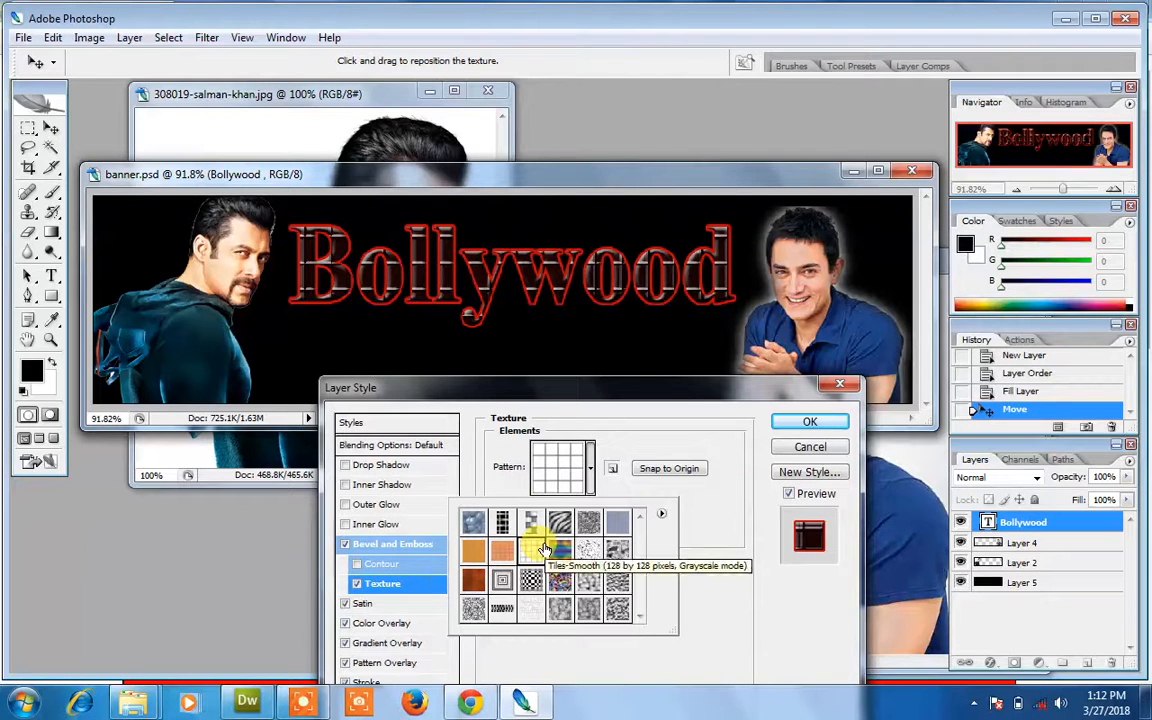
{"action": "left_click", "coordinate": [813, 422]}
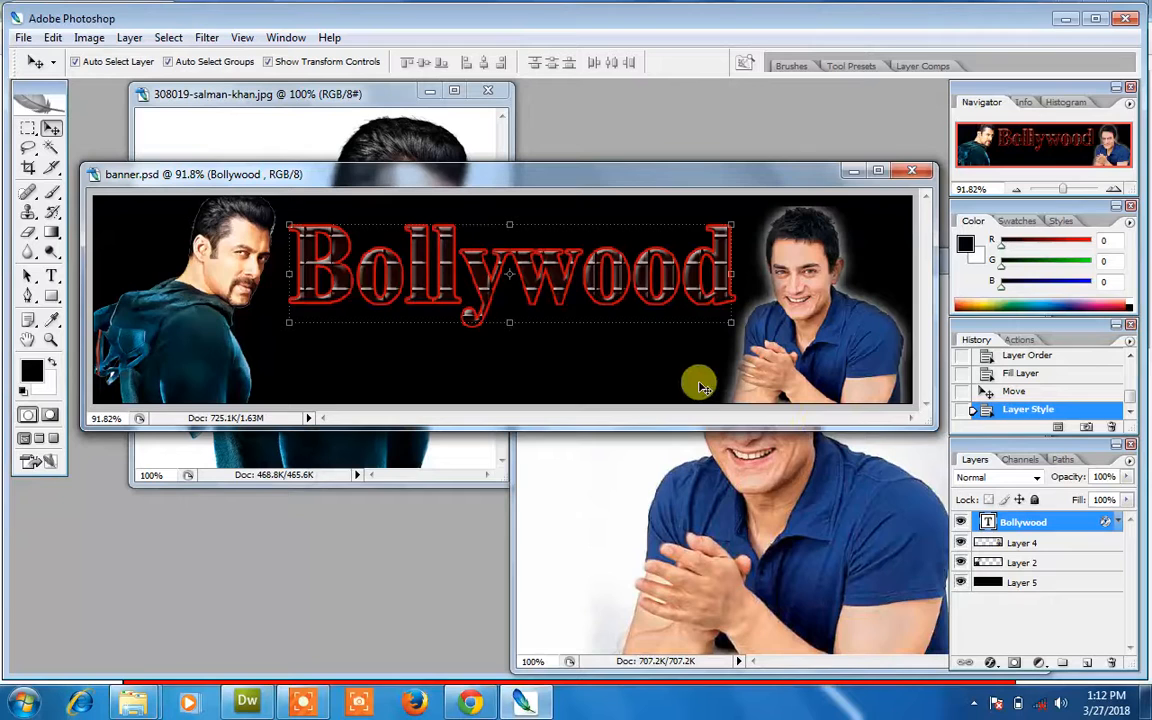
- Open the Blending Options of the Bollywood text layer
{"action": "right_click", "coordinate": [1042, 530]}
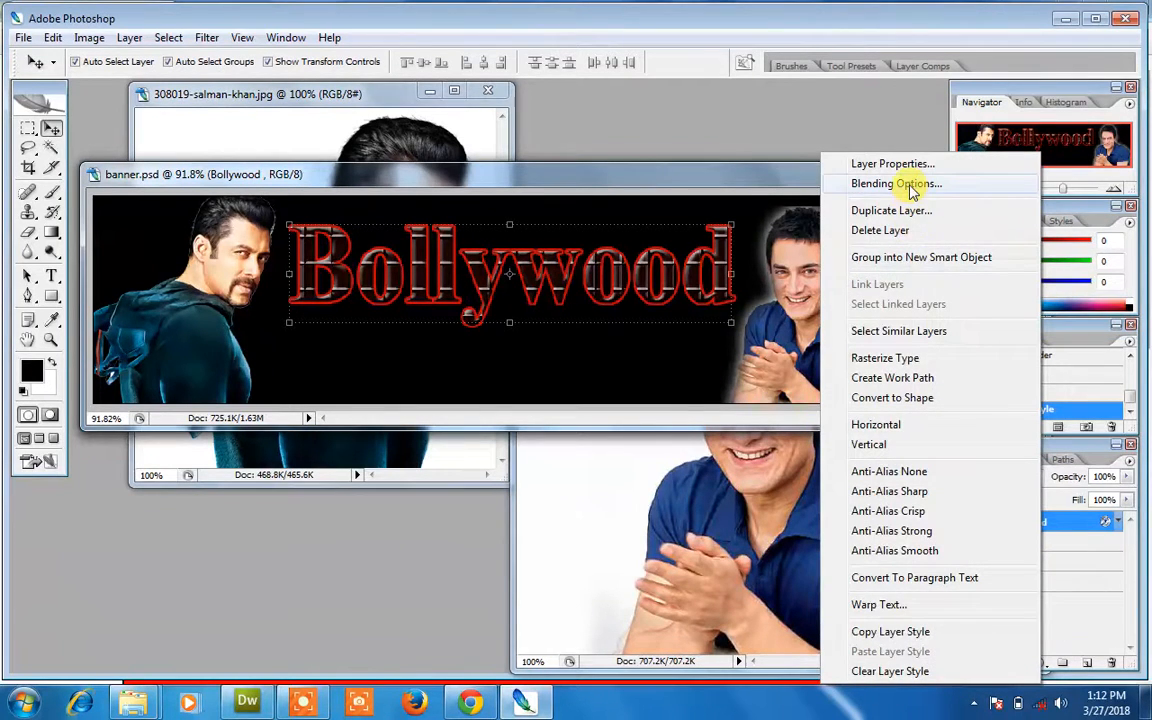
{"action": "left_click", "coordinate": [911, 186]}
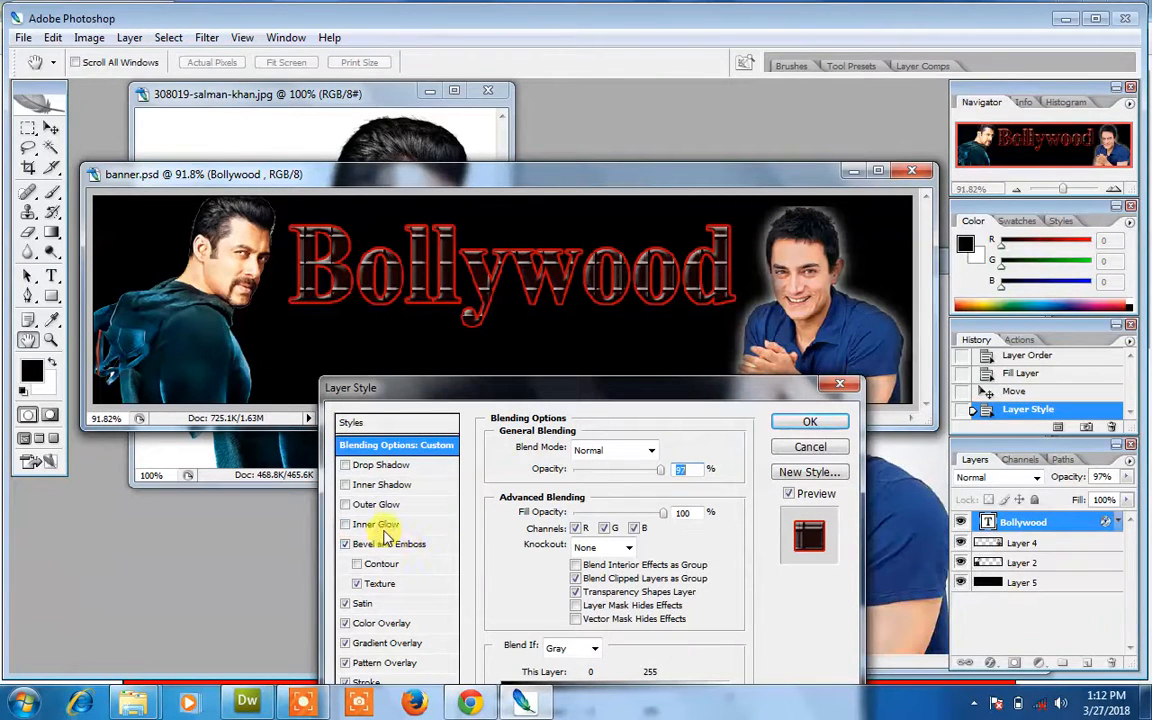
- Try a yellow (ffff00) Inner Glow on the text with a size of 7 px
{"action": "left_click", "coordinate": [387, 527]}
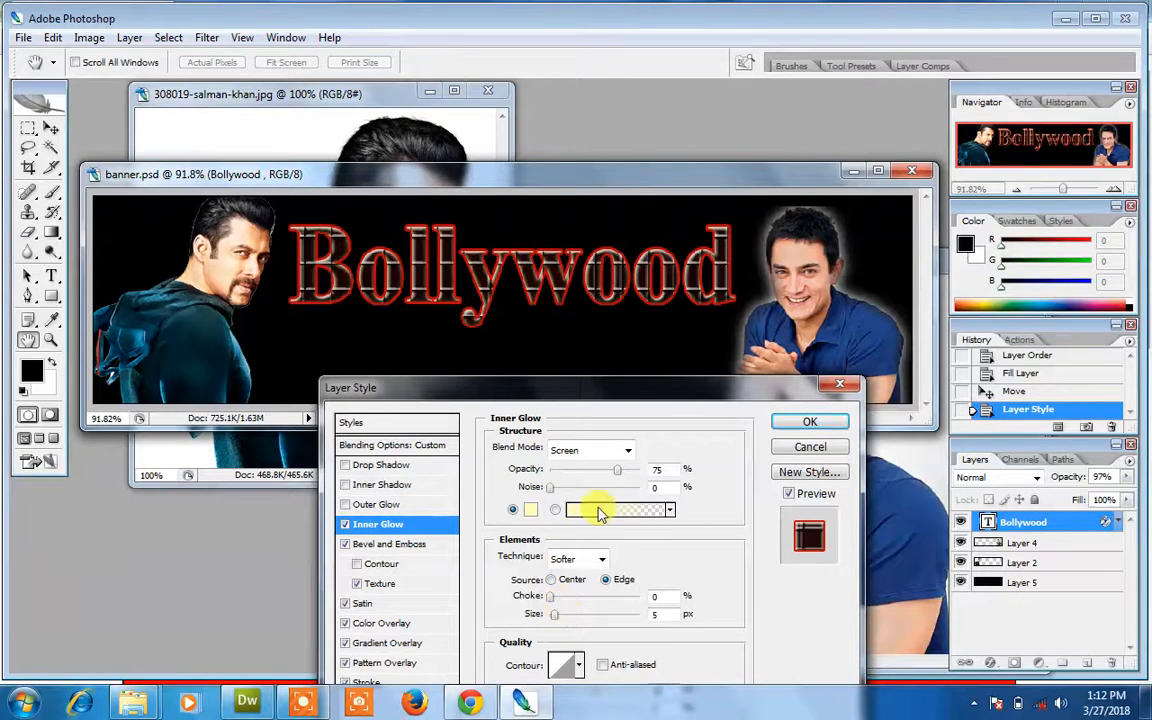
{"action": "left_click", "coordinate": [531, 510]}
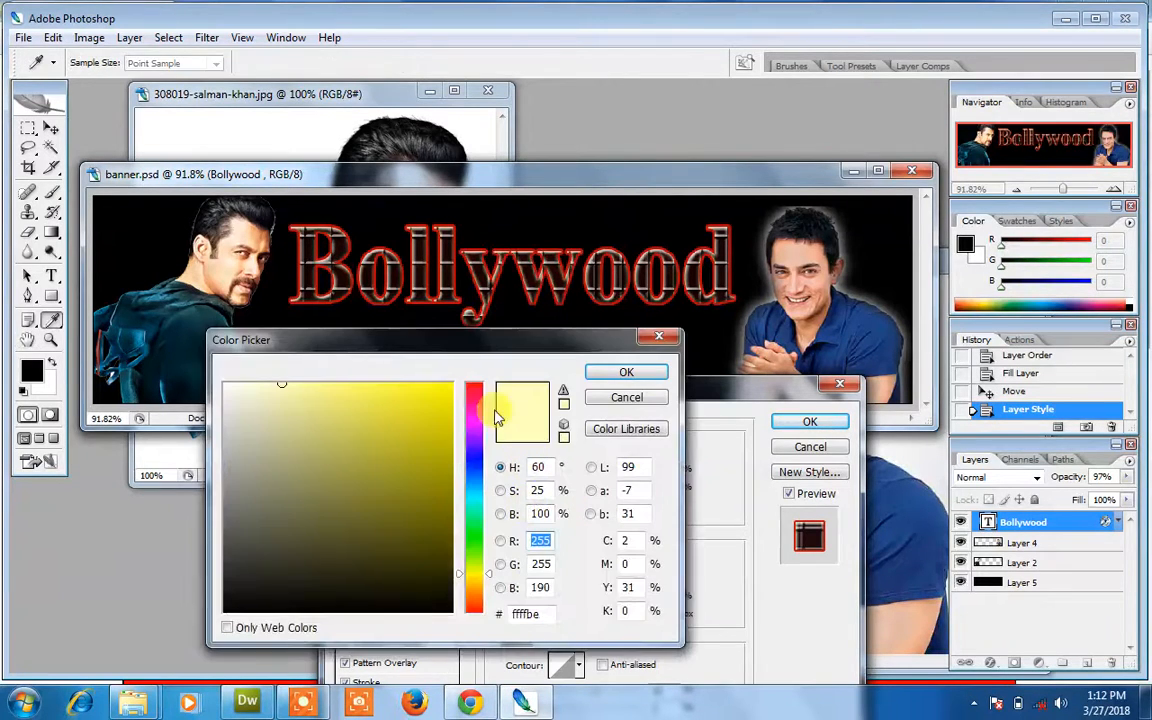
{"action": "mouse_move", "coordinate": [445, 401]}
{"action": "left_mouse_down"}
{"action": "mouse_move", "coordinate": [450, 360]}
{"action": "mouse_move", "coordinate": [728, 257]}
{"action": "left_mouse_up"}
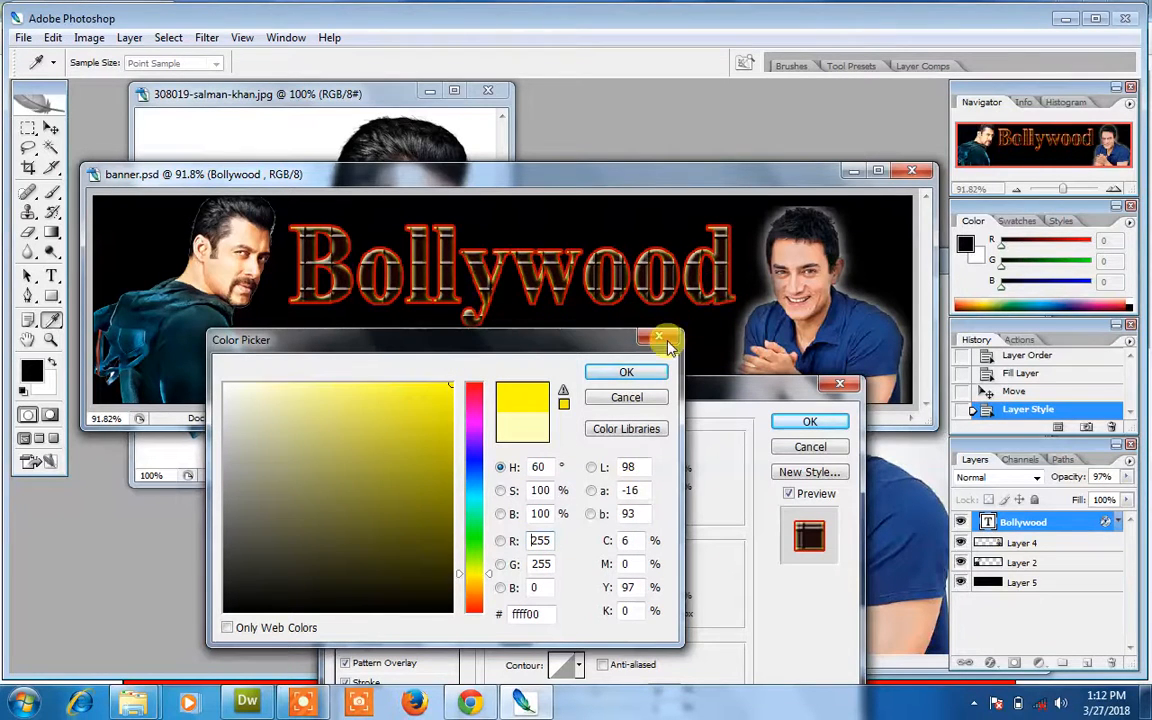
{"action": "left_click", "coordinate": [626, 372]}
{"action": "left_click_drag", "start_coordinate": [652, 383], "coordinate": [810, 352]}
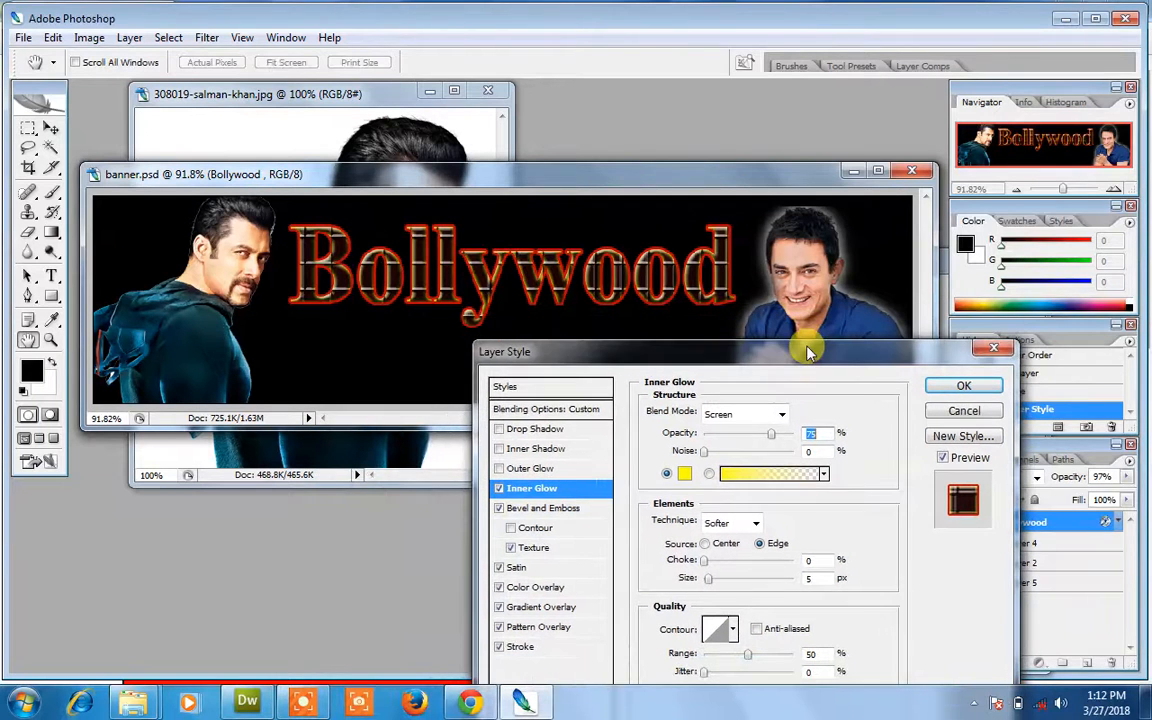
{"action": "mouse_move", "coordinate": [712, 583]}
{"action": "left_mouse_down"}
{"action": "mouse_move", "coordinate": [743, 581]}
{"action": "mouse_move", "coordinate": [690, 580]}
{"action": "mouse_move", "coordinate": [714, 580]}
{"action": "left_mouse_up"}
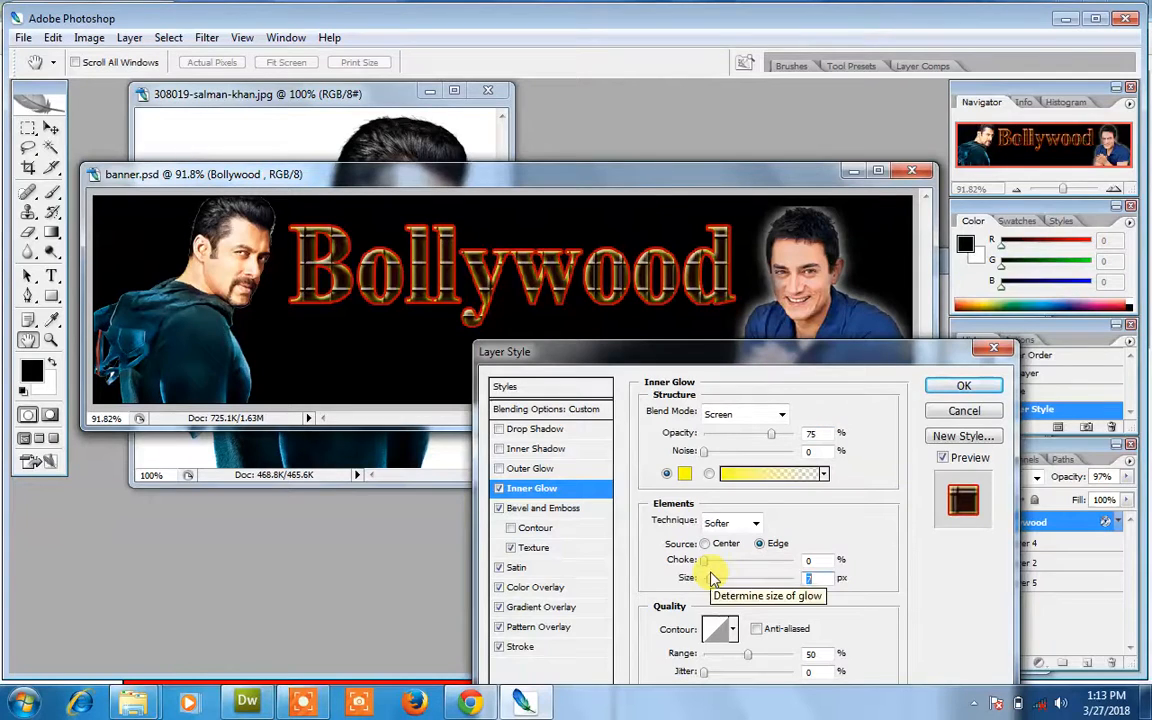
- Enable the text's Outer Glow with a size of 18 px and turn off the Inner Glow
{"action": "left_click", "coordinate": [548, 469]}
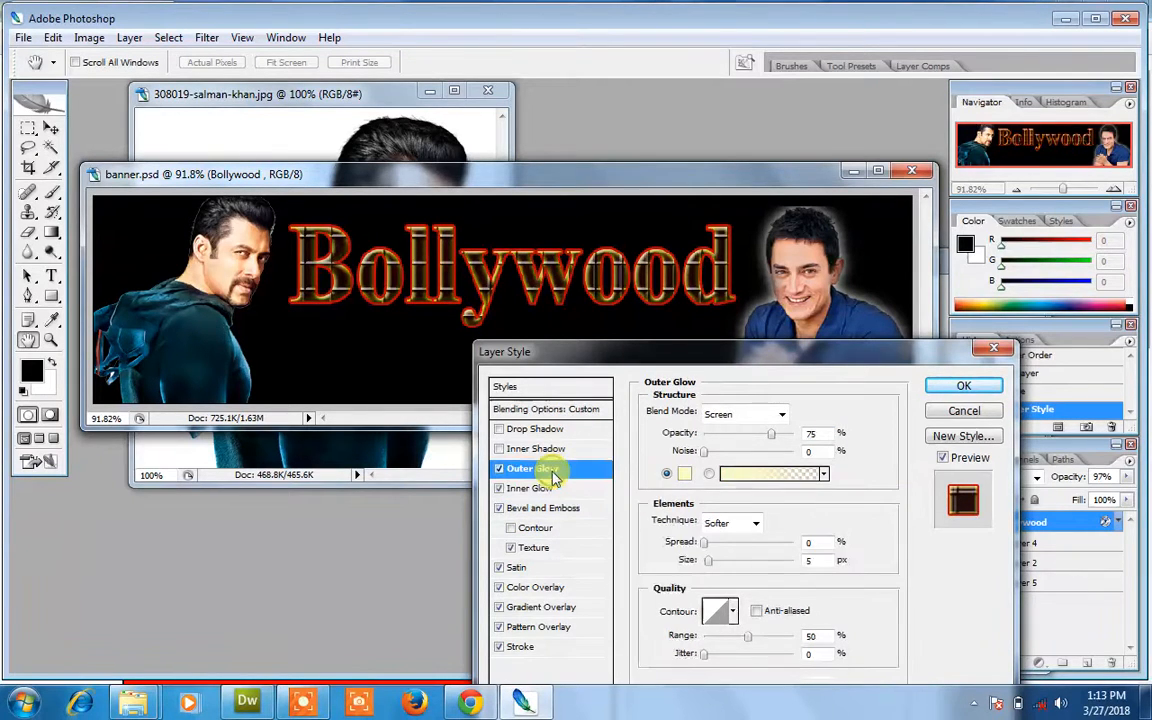
{"action": "left_click", "coordinate": [499, 490]}
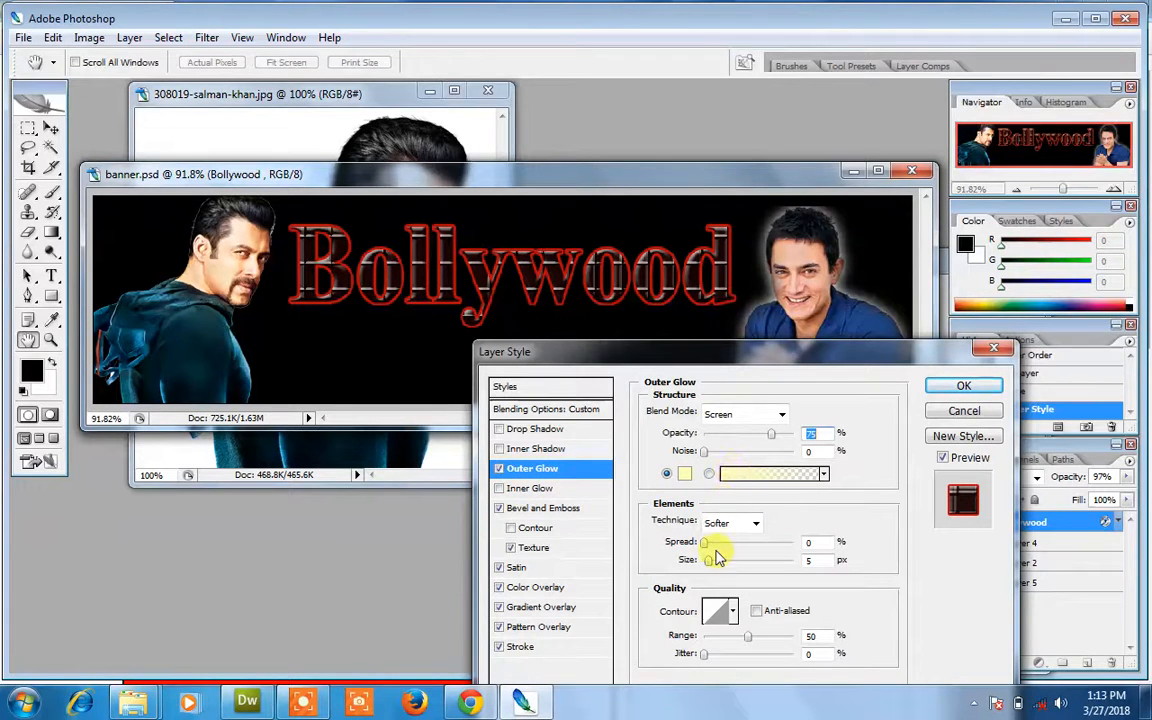
{"action": "mouse_move", "coordinate": [705, 561]}
{"action": "left_mouse_down"}
{"action": "mouse_move", "coordinate": [733, 566]}
{"action": "mouse_move", "coordinate": [717, 563]}
{"action": "left_mouse_up"}
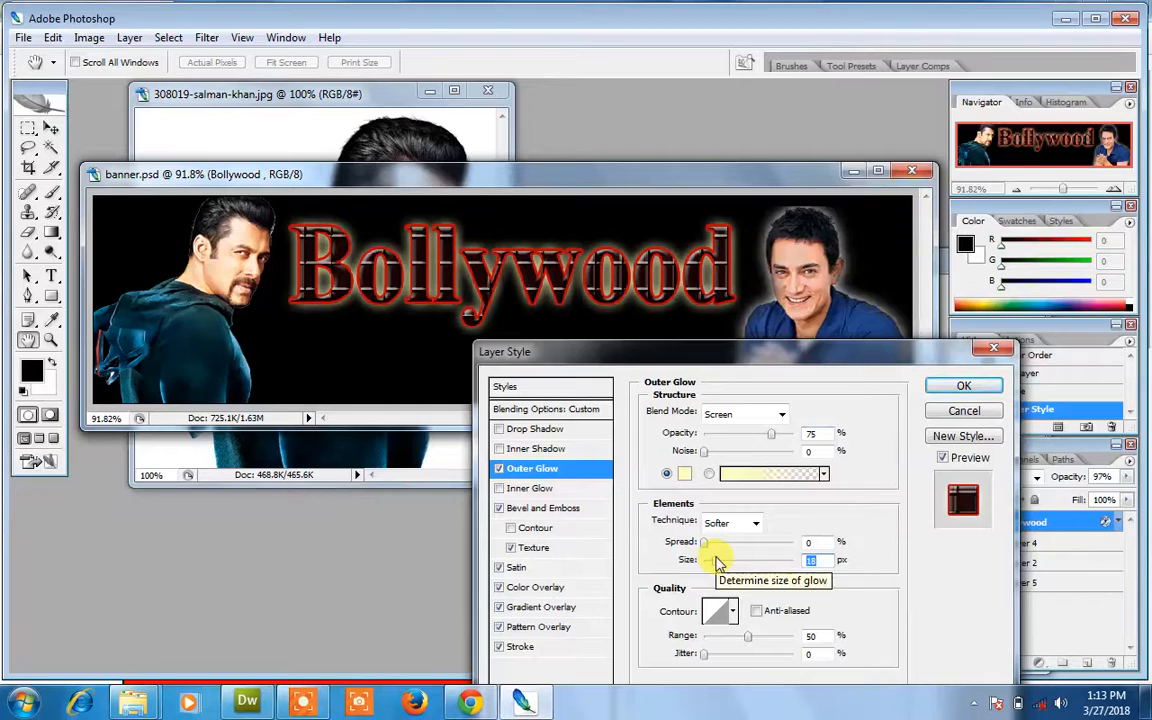
- Try a near-white Inner Shadow on the text at sizes of 90 px and 150 px, then return it to 5 px
{"action": "left_click", "coordinate": [564, 450]}
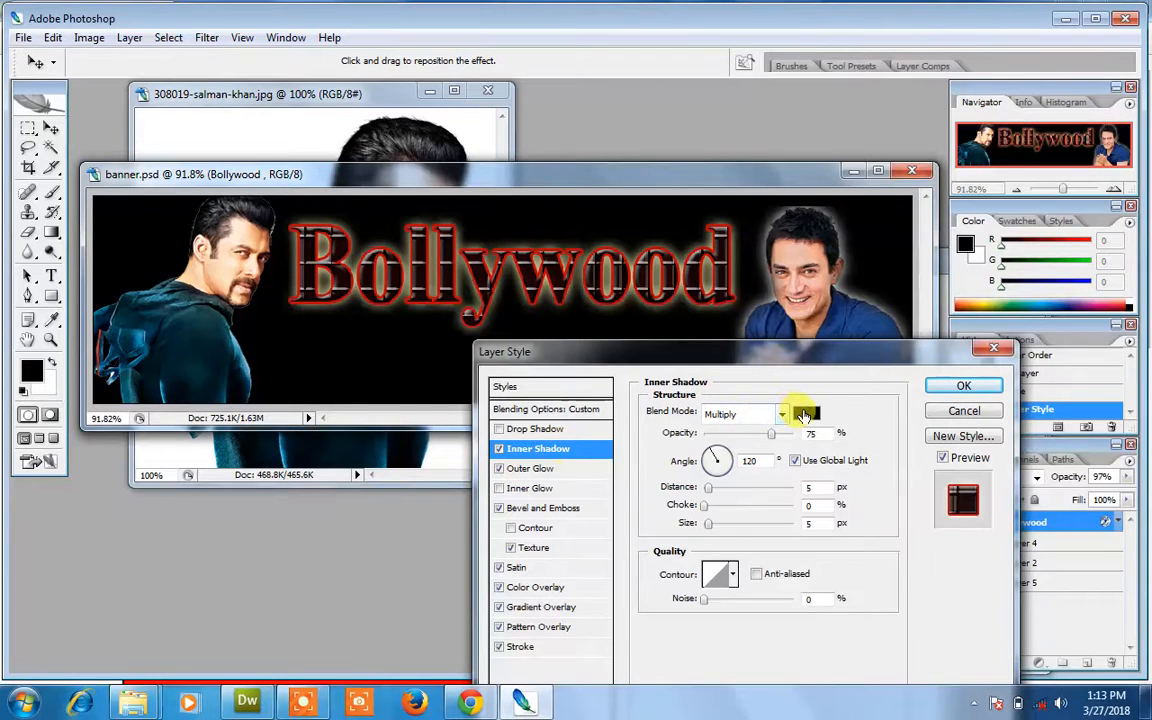
{"action": "left_click", "coordinate": [806, 413]}
{"action": "left_click_drag", "start_coordinate": [399, 411], "coordinate": [210, 405]}
{"action": "left_click", "coordinate": [597, 373]}
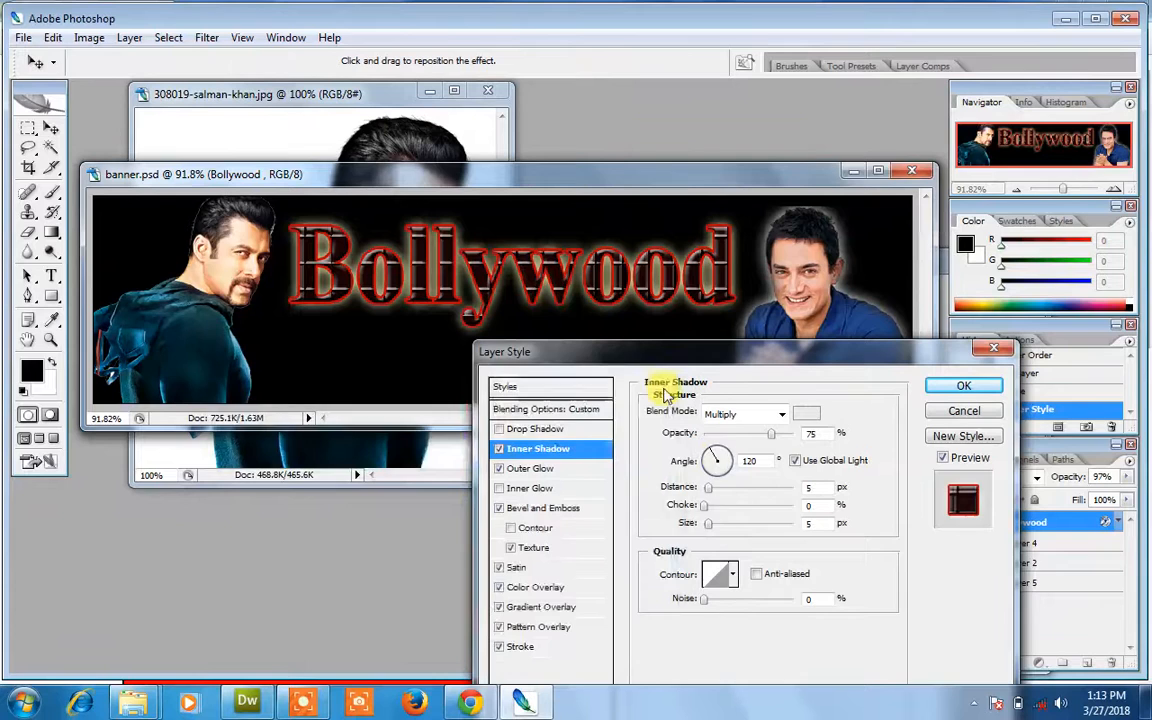
{"action": "left_click_drag", "start_coordinate": [709, 524], "coordinate": [735, 524]}
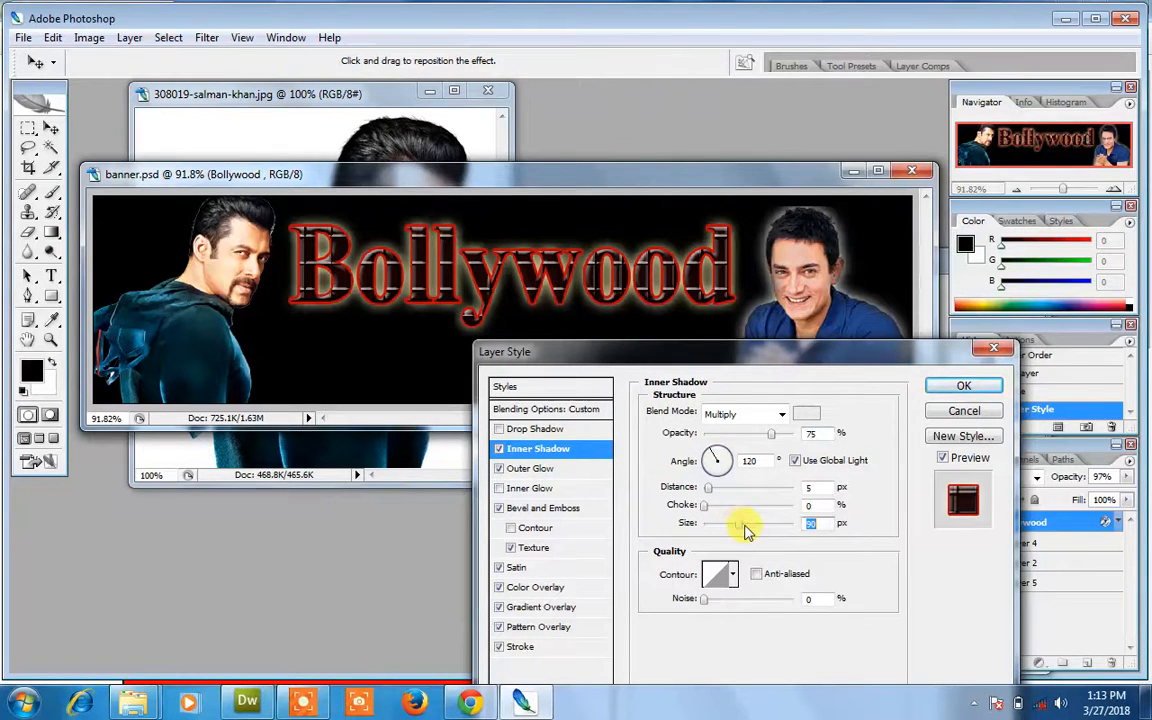
{"action": "left_click_drag", "start_coordinate": [745, 530], "coordinate": [758, 527]}
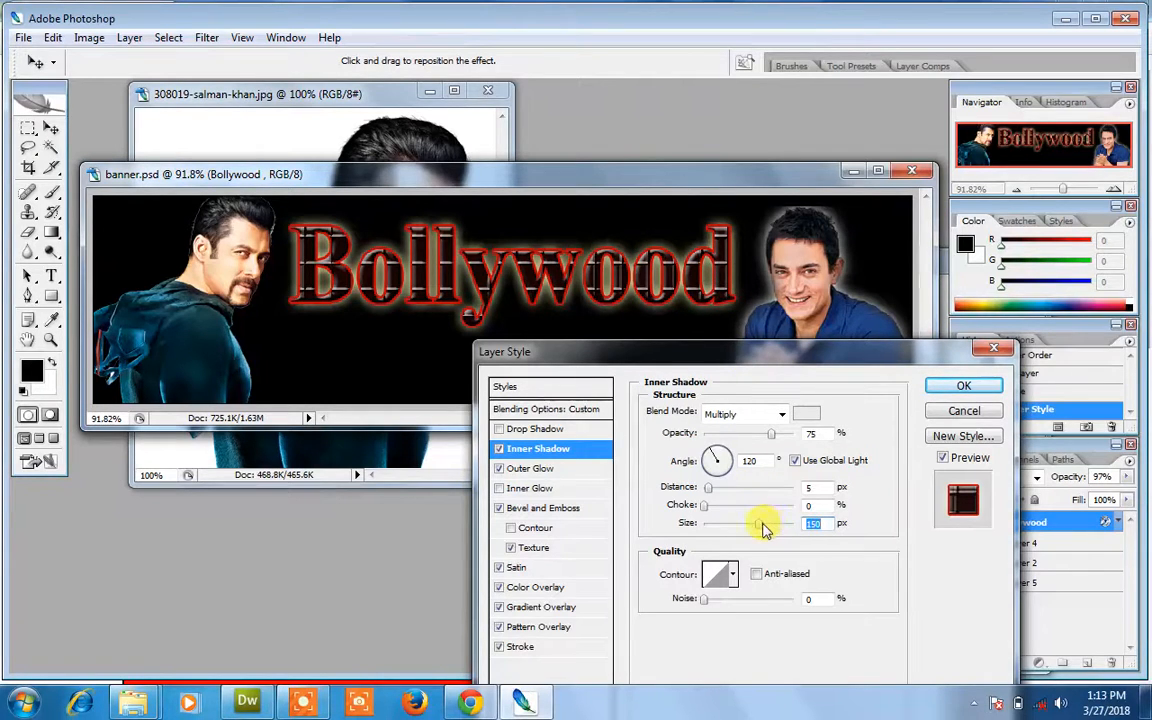
{"action": "left_click_drag", "start_coordinate": [764, 523], "coordinate": [698, 533]}
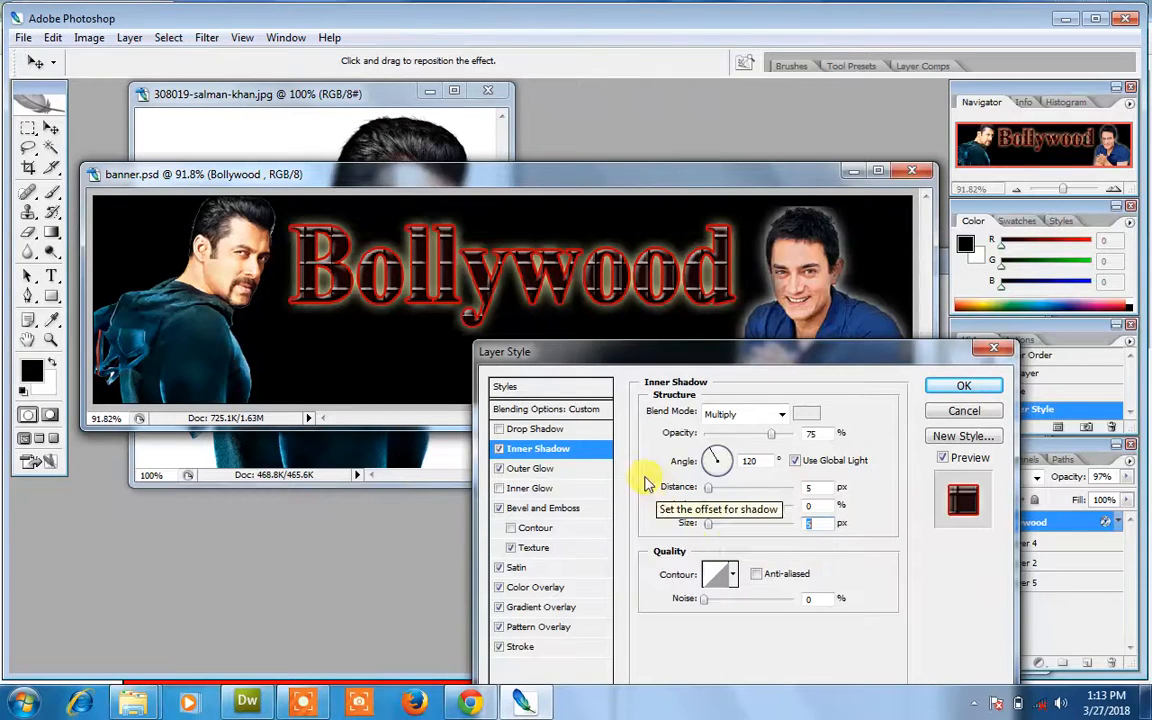
- Turn off the Inner Shadow and apply a yellow-green (deff00) Drop Shadow with a distance of 0 px and a size of 46 px
{"action": "left_click", "coordinate": [578, 431]}
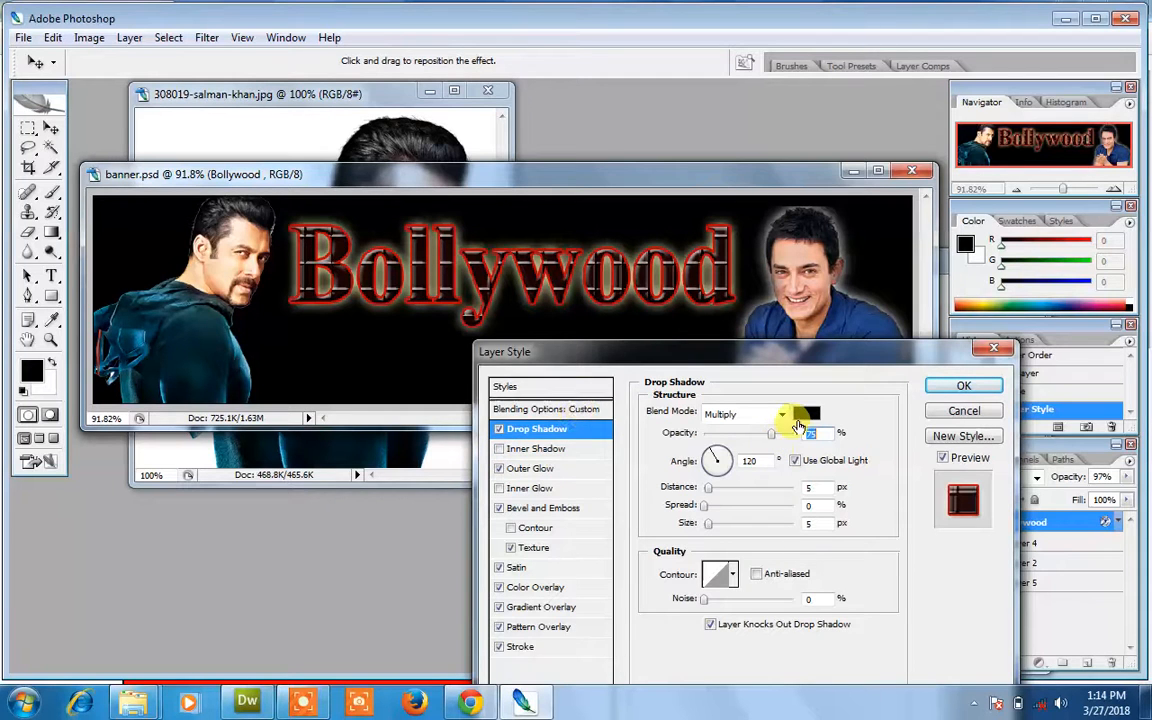
{"action": "left_click", "coordinate": [805, 414]}
{"action": "left_click", "coordinate": [431, 412]}
{"action": "left_click_drag", "start_coordinate": [441, 394], "coordinate": [473, 354]}
{"action": "left_click", "coordinate": [474, 547]}
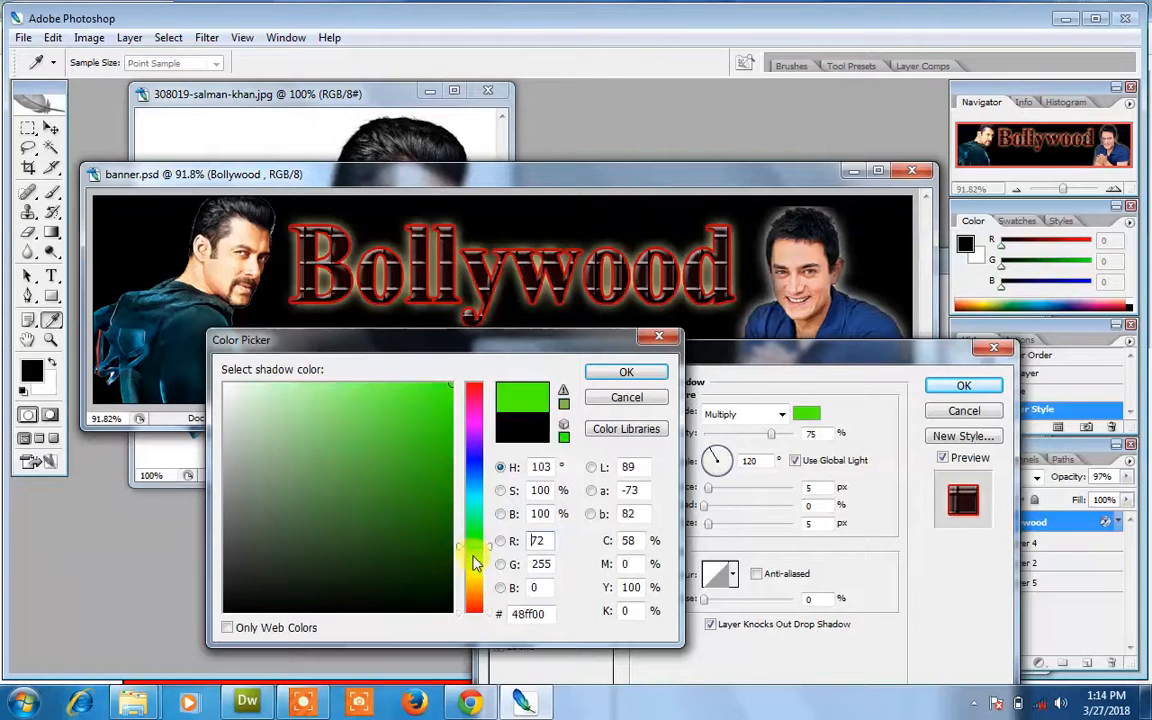
{"action": "left_click", "coordinate": [476, 568]}
{"action": "left_click_drag", "start_coordinate": [417, 458], "coordinate": [466, 357]}
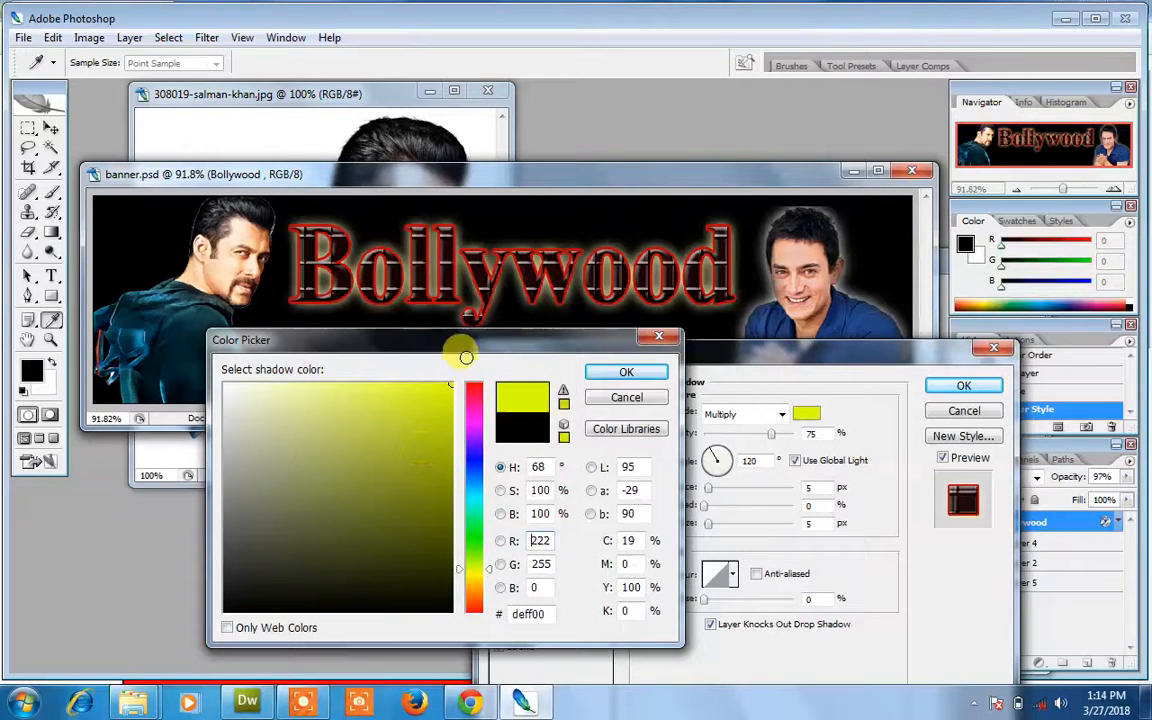
{"action": "left_click", "coordinate": [596, 370]}
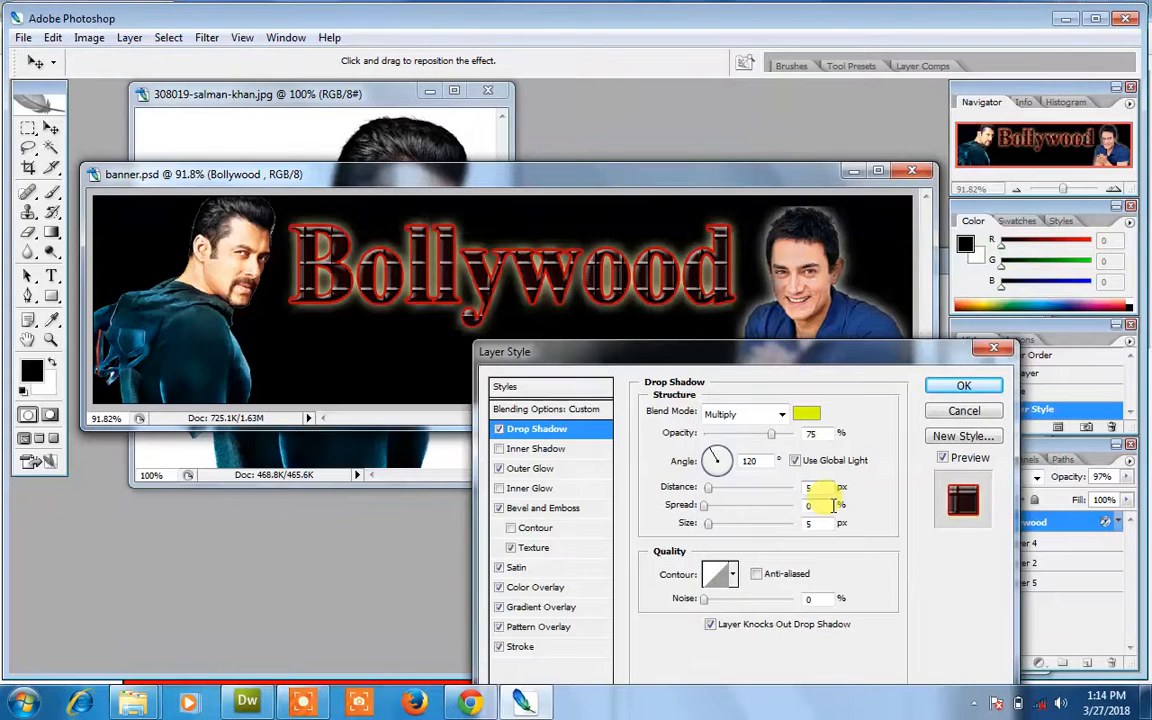
{"action": "left_click_drag", "start_coordinate": [708, 524], "coordinate": [687, 505]}
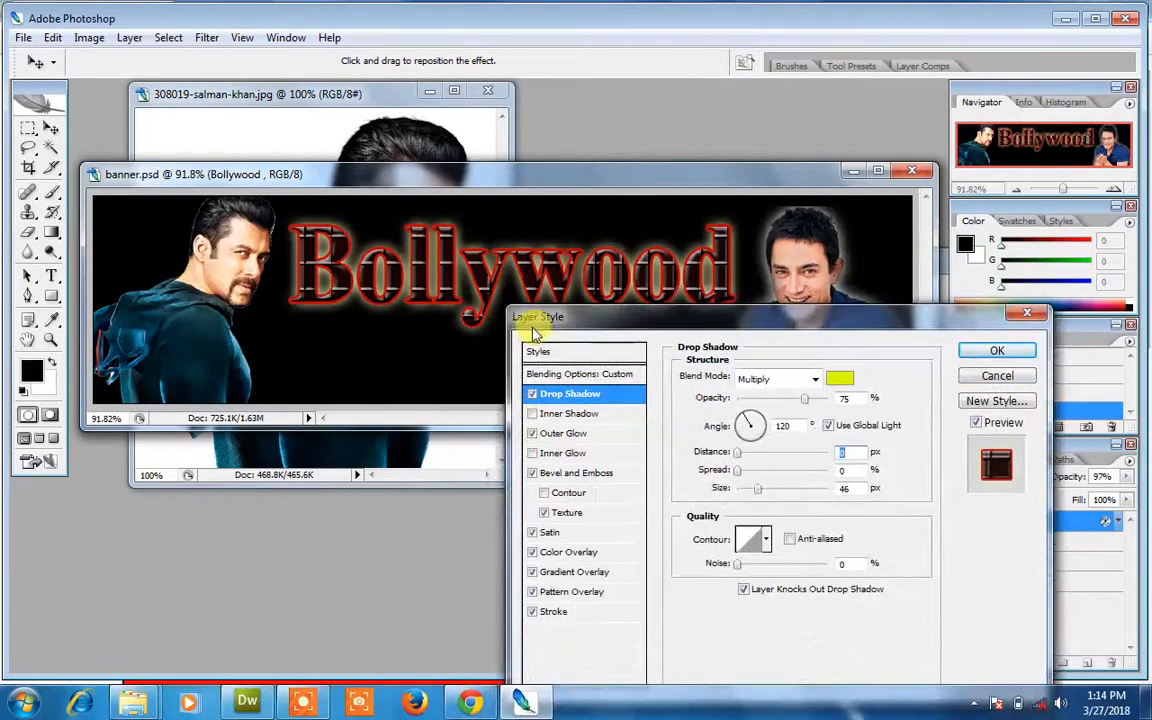
{"action": "left_click", "coordinate": [980, 352]}
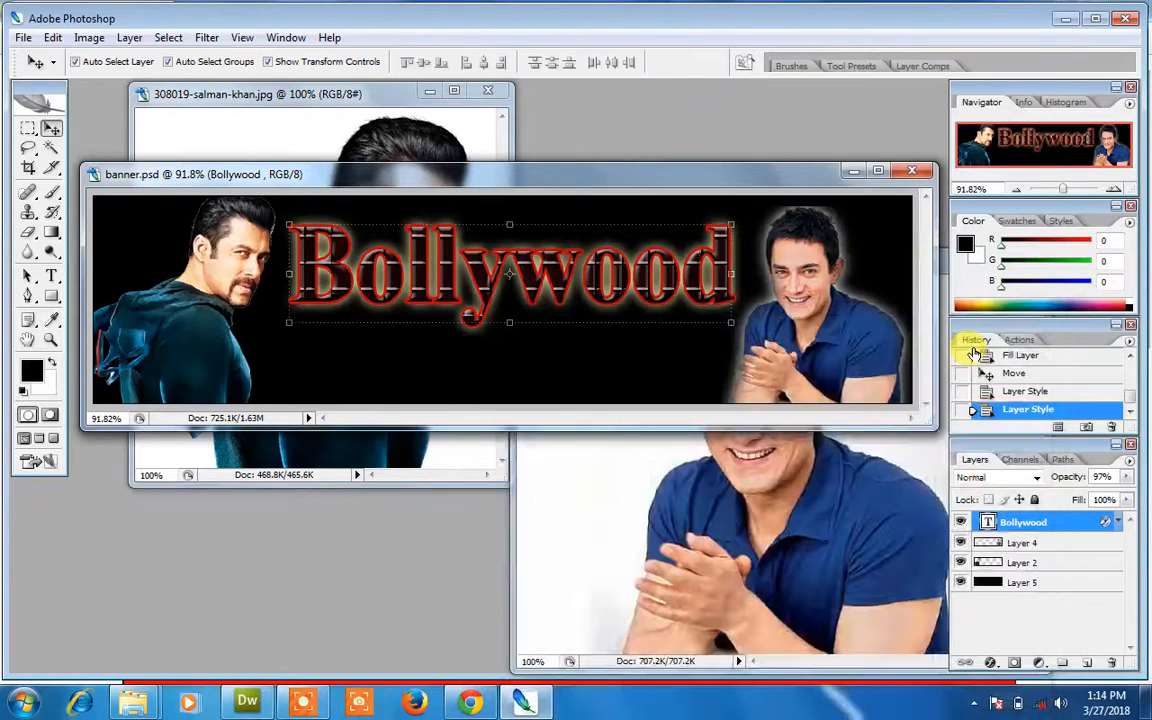
- Hide the black background layer, Layer 5, and change the text's Drop Shadow colour to black (000000)
{"action": "left_click", "coordinate": [960, 583]}
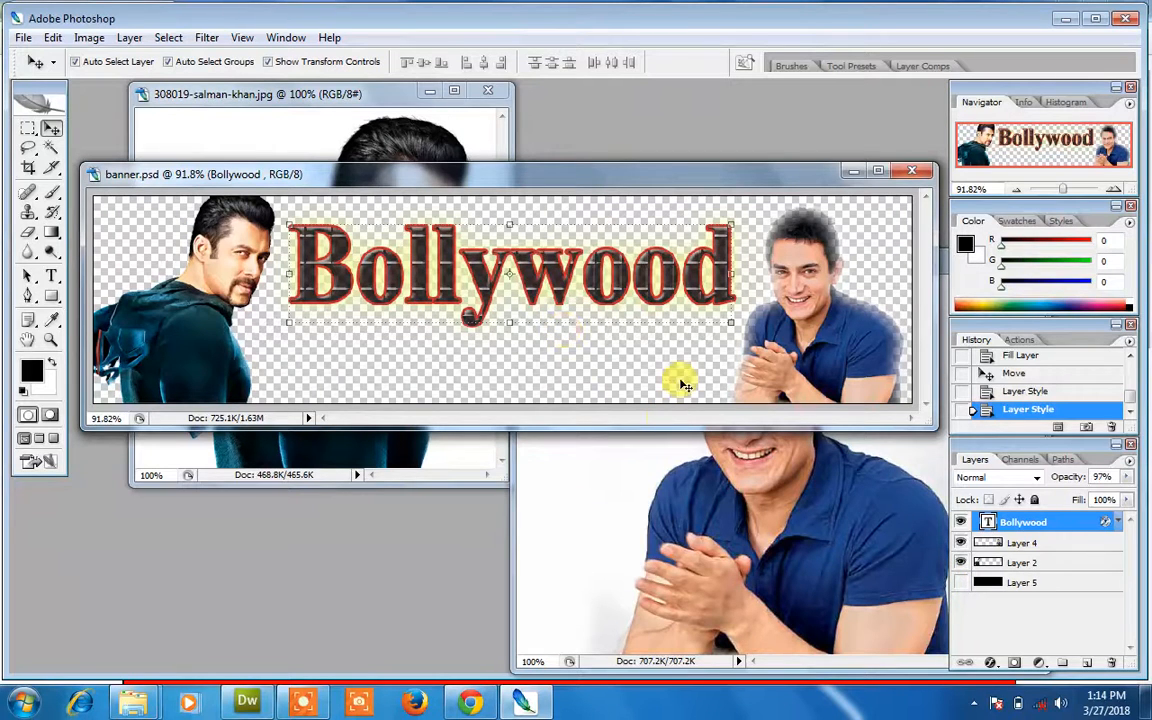
{"action": "right_click", "coordinate": [998, 520]}
{"action": "left_click", "coordinate": [855, 184]}
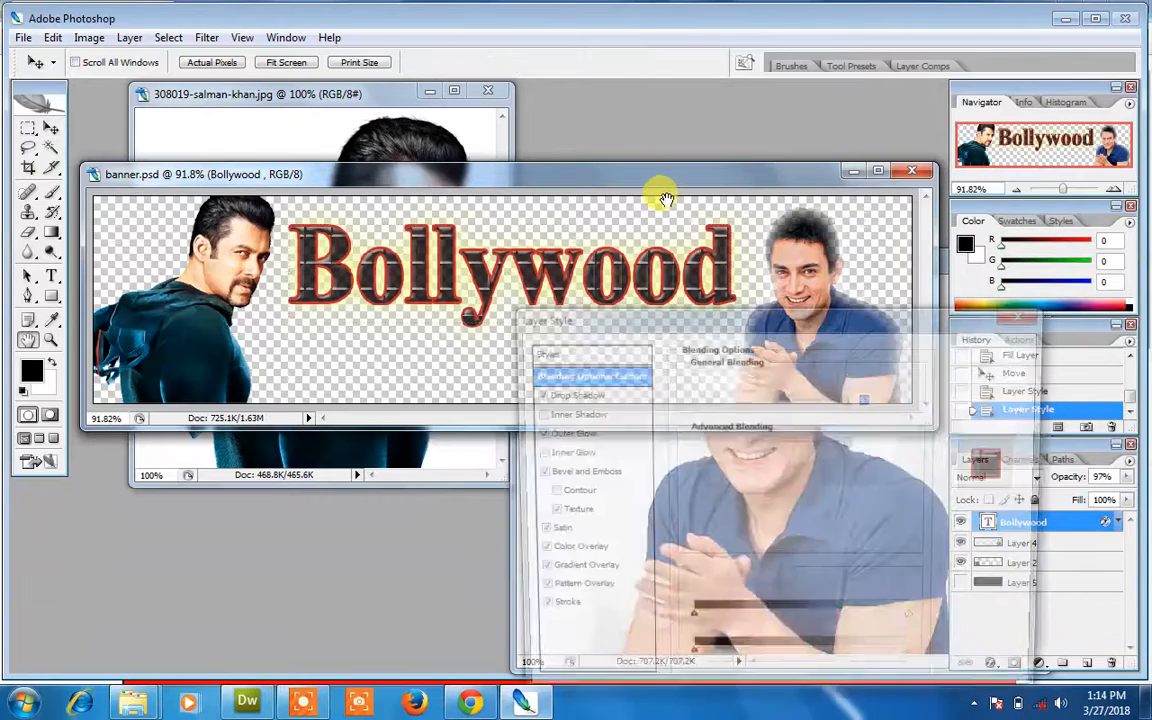
{"action": "left_click_drag", "start_coordinate": [682, 325], "coordinate": [835, 251]}
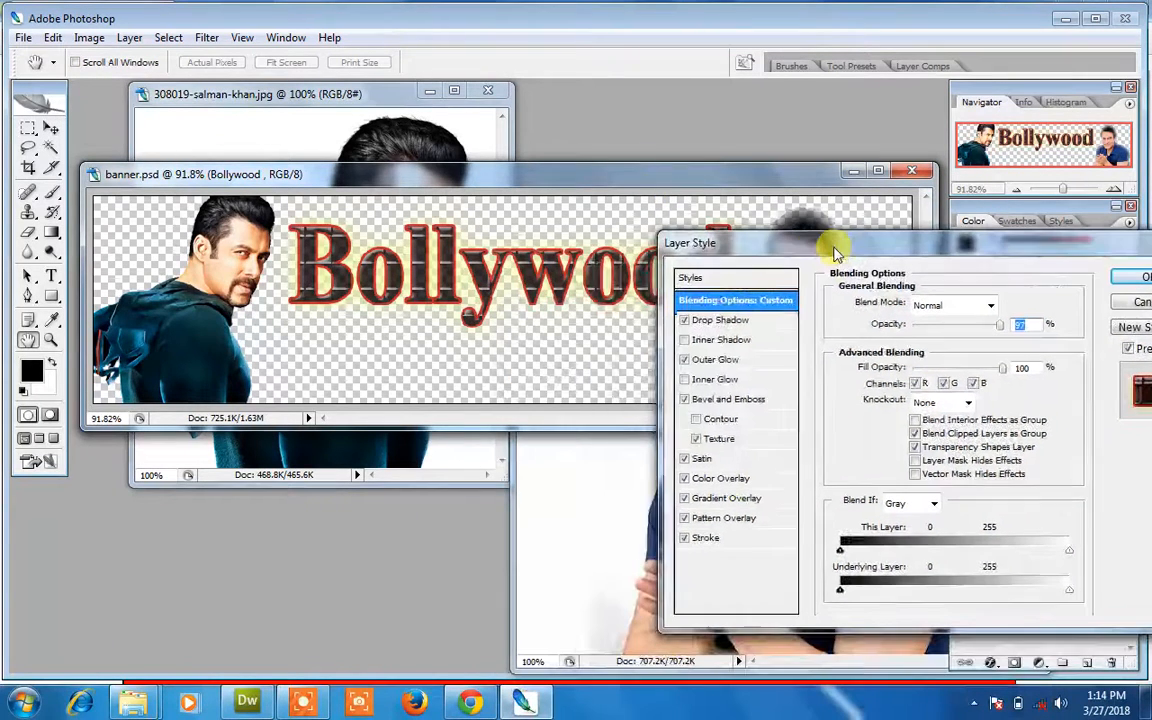
{"action": "left_click", "coordinate": [760, 321]}
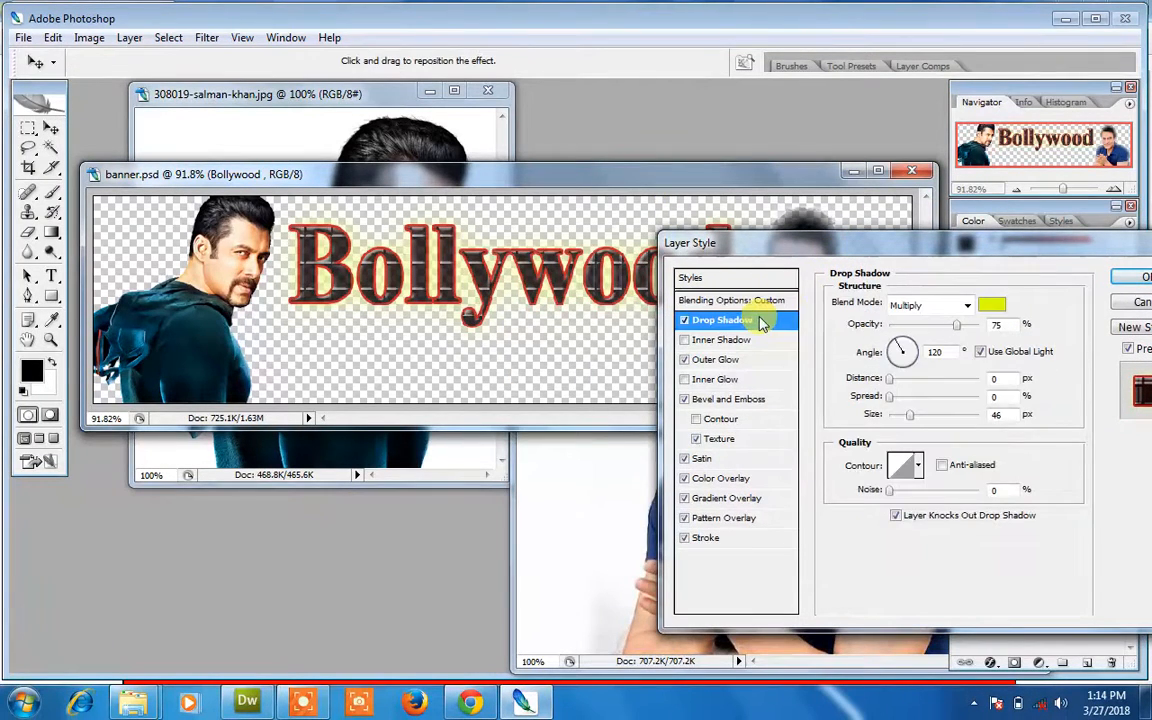
{"action": "left_click", "coordinate": [990, 305]}
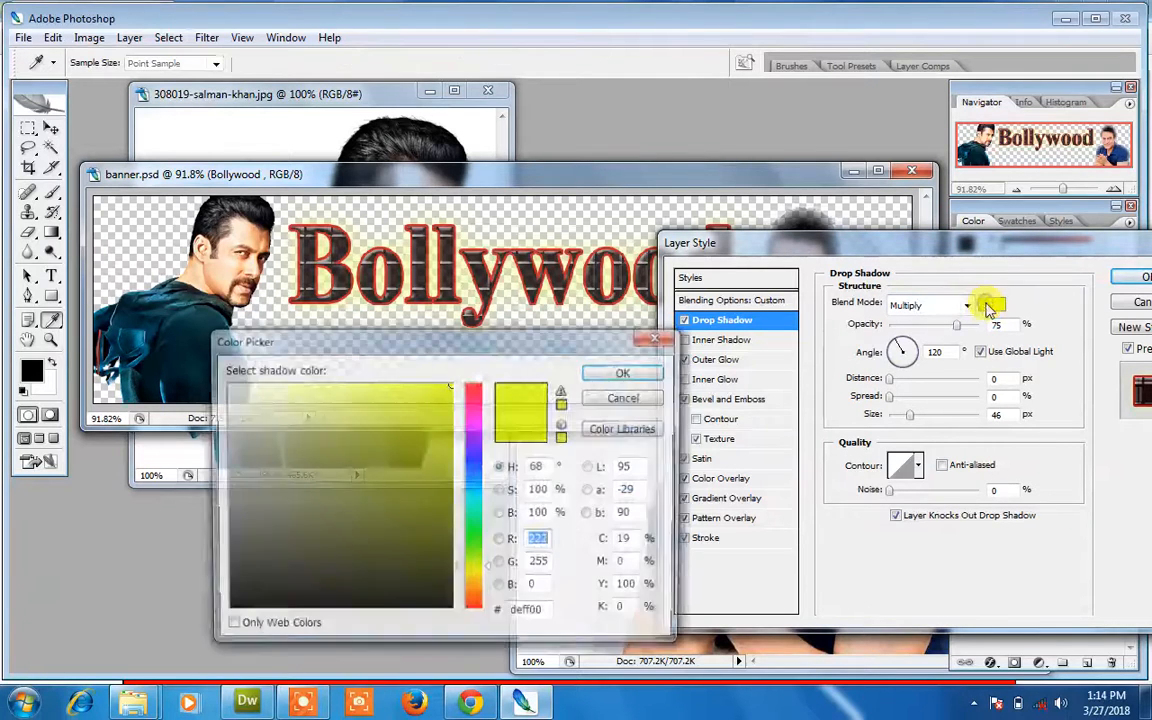
{"action": "left_click_drag", "start_coordinate": [419, 450], "coordinate": [456, 615]}
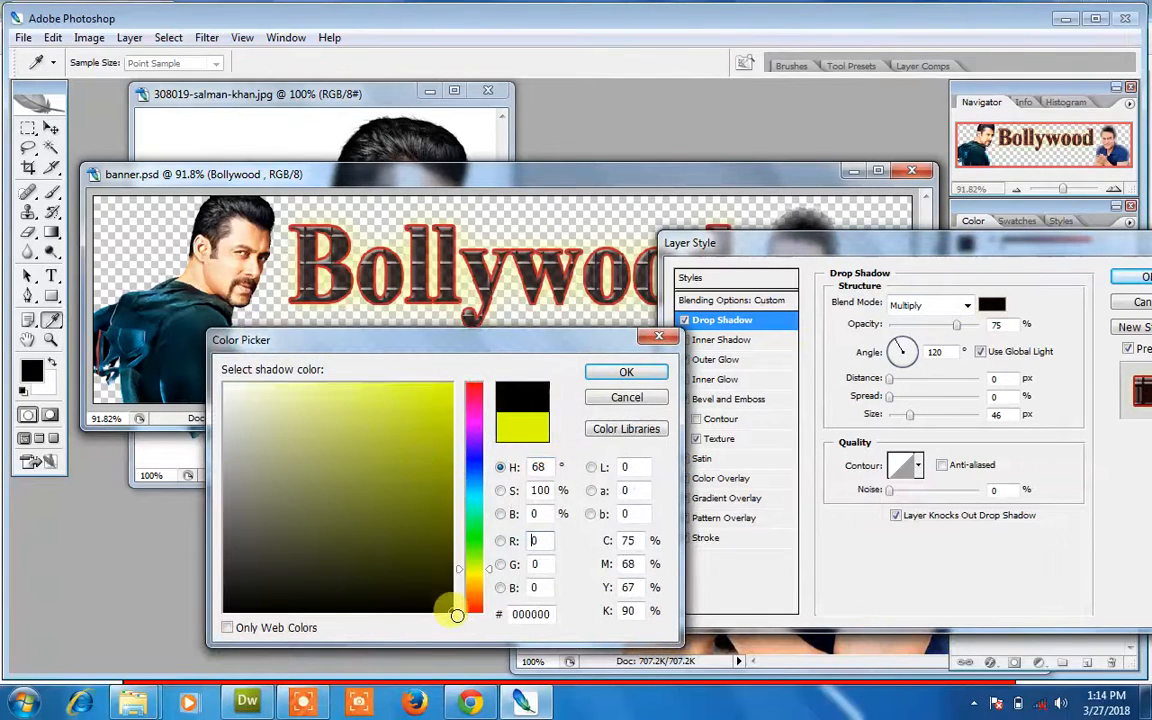
{"action": "left_click", "coordinate": [627, 378]}
- Set the text's Drop Shadow to 100% opacity, a distance of 11 px and a size of 0 px
{"action": "left_click_drag", "start_coordinate": [928, 238], "coordinate": [732, 374]}
{"action": "left_click_drag", "start_coordinate": [760, 478], "coordinate": [782, 443]}
{"action": "left_click", "coordinate": [796, 441]}
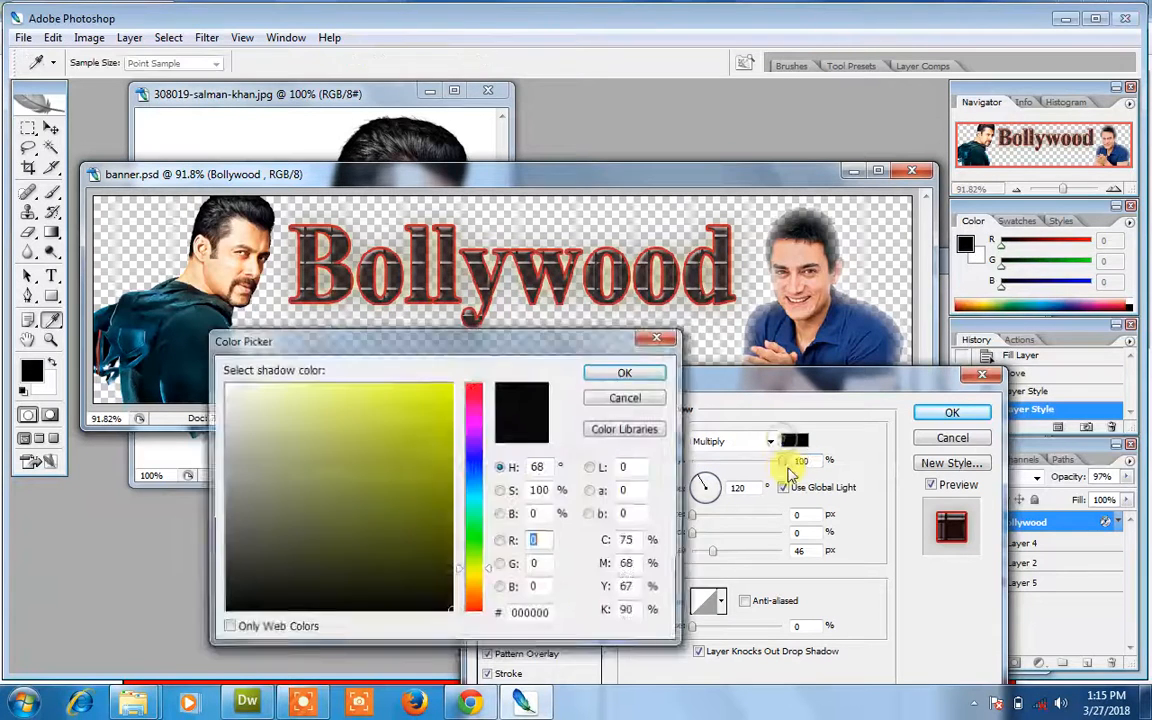
{"action": "left_click", "coordinate": [660, 339]}
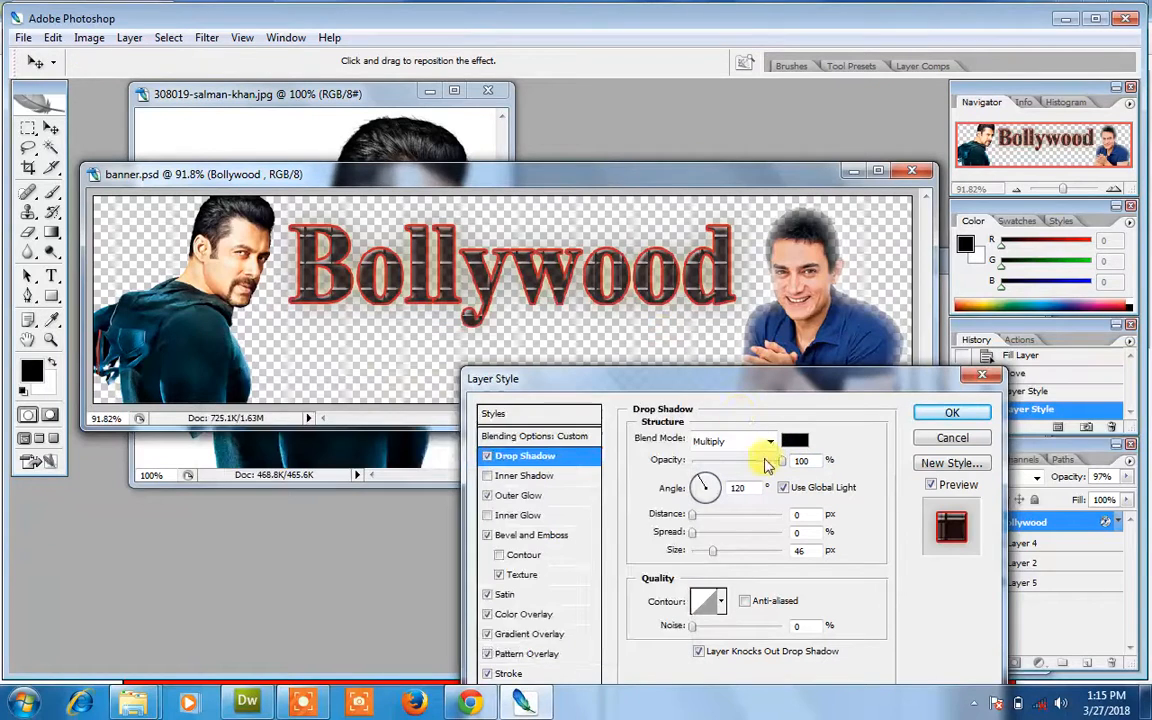
{"action": "mouse_move", "coordinate": [782, 461]}
{"action": "left_mouse_down"}
{"action": "mouse_move", "coordinate": [736, 459]}
{"action": "mouse_move", "coordinate": [799, 458]}
{"action": "left_mouse_up"}
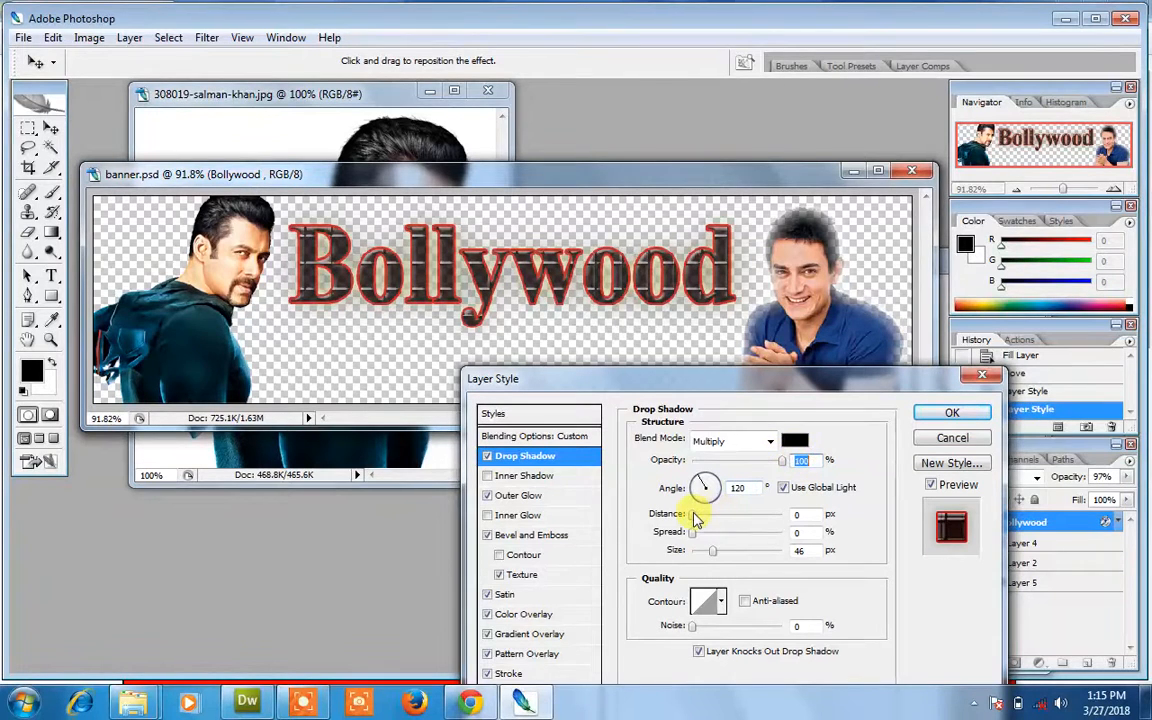
{"action": "left_click_drag", "start_coordinate": [694, 514], "coordinate": [683, 552]}
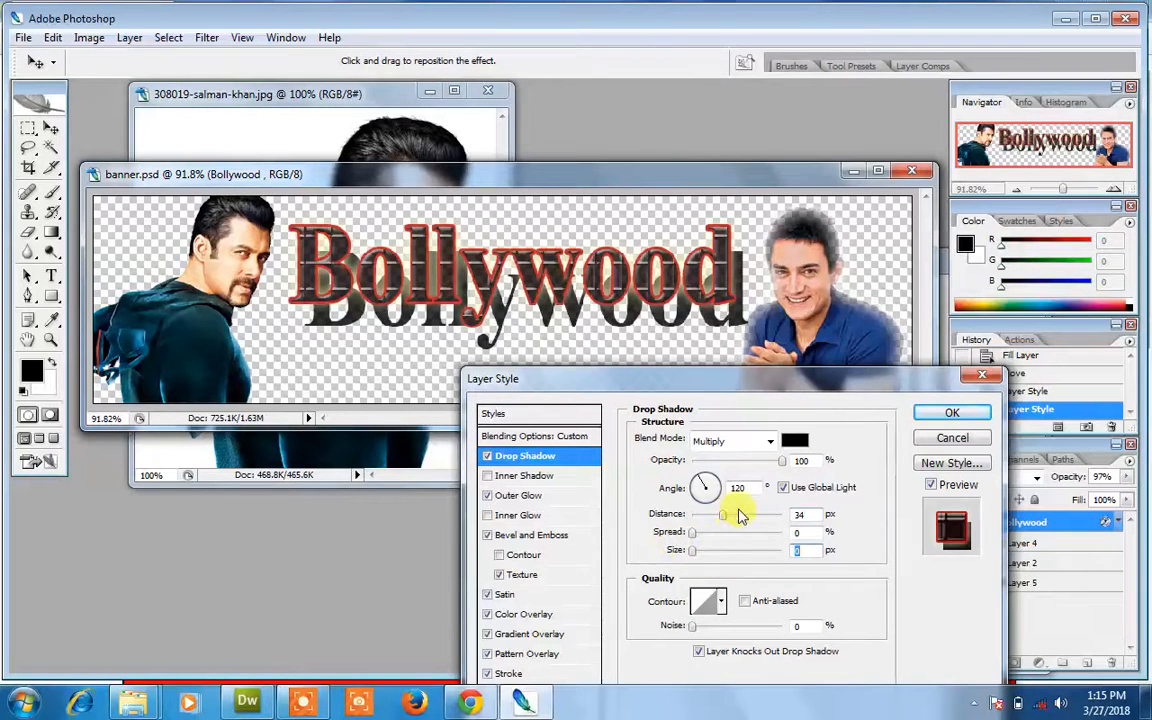
{"action": "left_click_drag", "start_coordinate": [728, 518], "coordinate": [704, 508]}
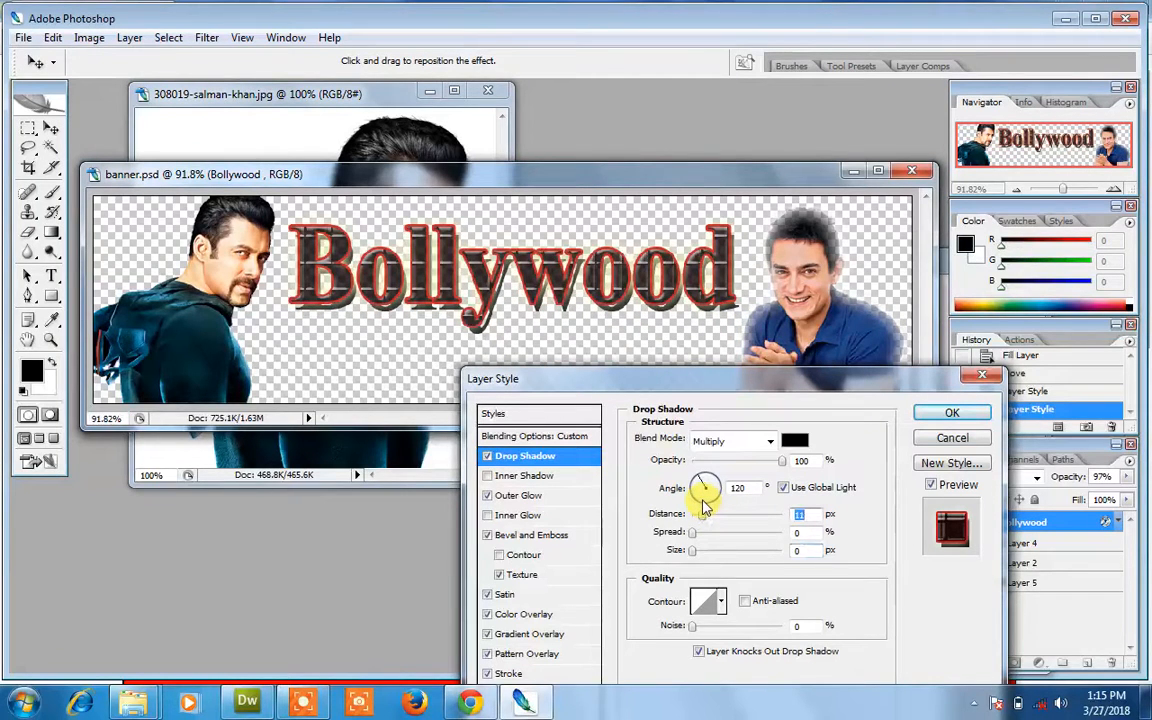
- Set the Bollywood text's Drop Shadow size to 7 px and apply the layer style
{"action": "mouse_move", "coordinate": [695, 557]}
{"action": "left_mouse_down"}
{"action": "mouse_move", "coordinate": [704, 552]}
{"action": "mouse_move", "coordinate": [677, 547]}
{"action": "mouse_move", "coordinate": [701, 557]}
{"action": "left_mouse_up"}
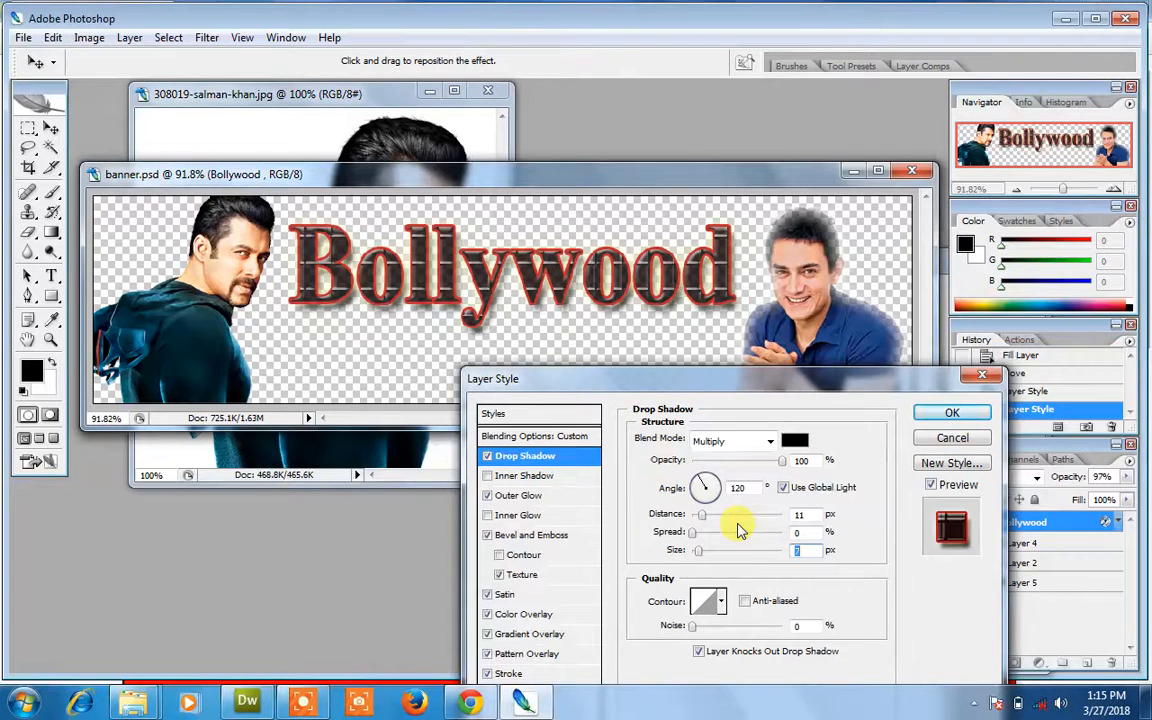
{"action": "left_click", "coordinate": [952, 412]}
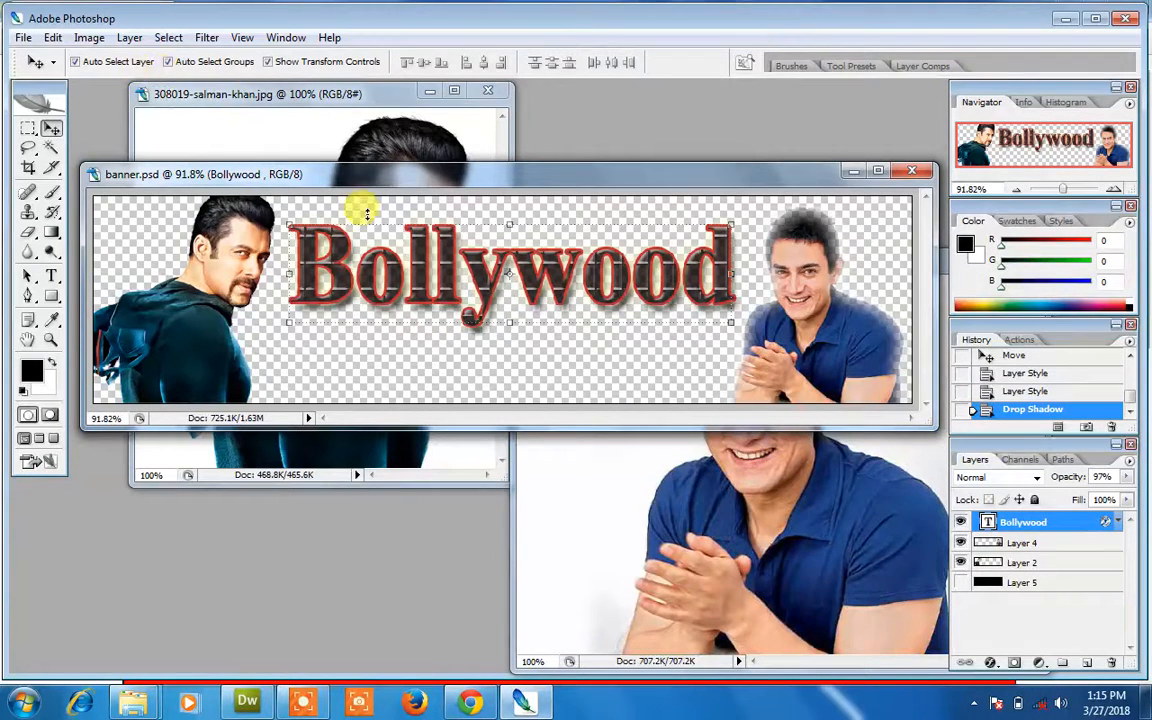
- Save a PNG copy of the banner as banner1.png in the images folder of css website, accepting the PNG options
{"action": "left_click", "coordinate": [23, 38]}
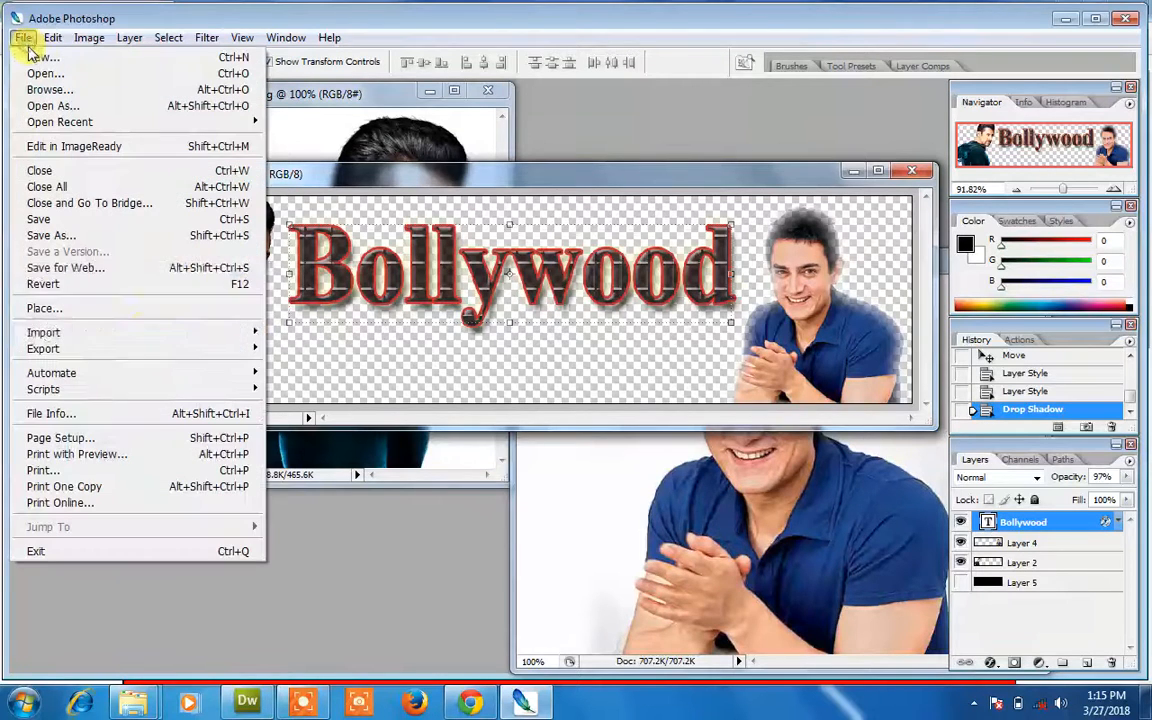
{"action": "left_click", "coordinate": [148, 234]}
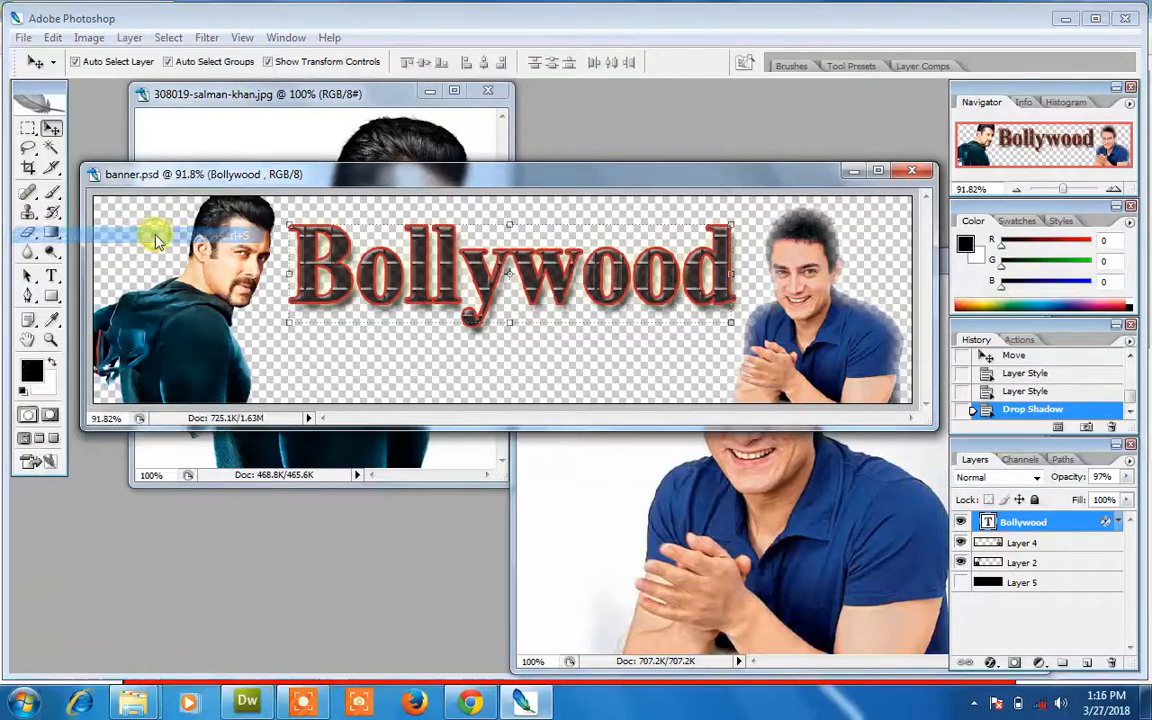
{"action": "double_click", "coordinate": [505, 268]}
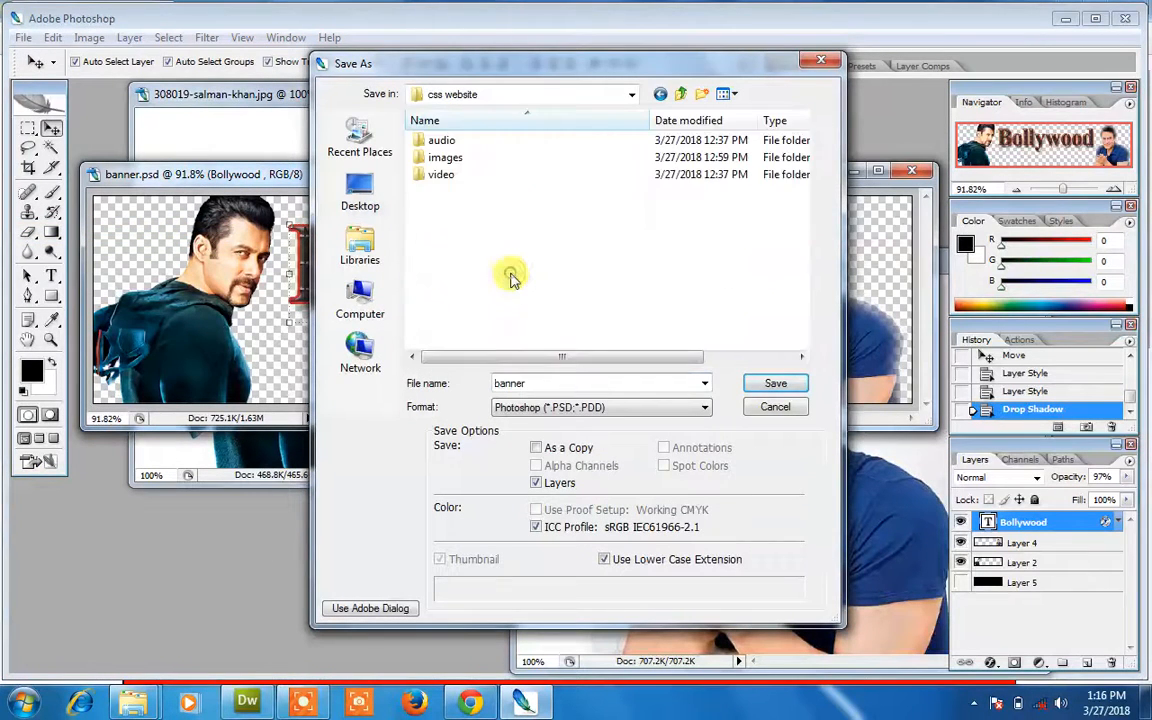
{"action": "double_click", "coordinate": [440, 157]}
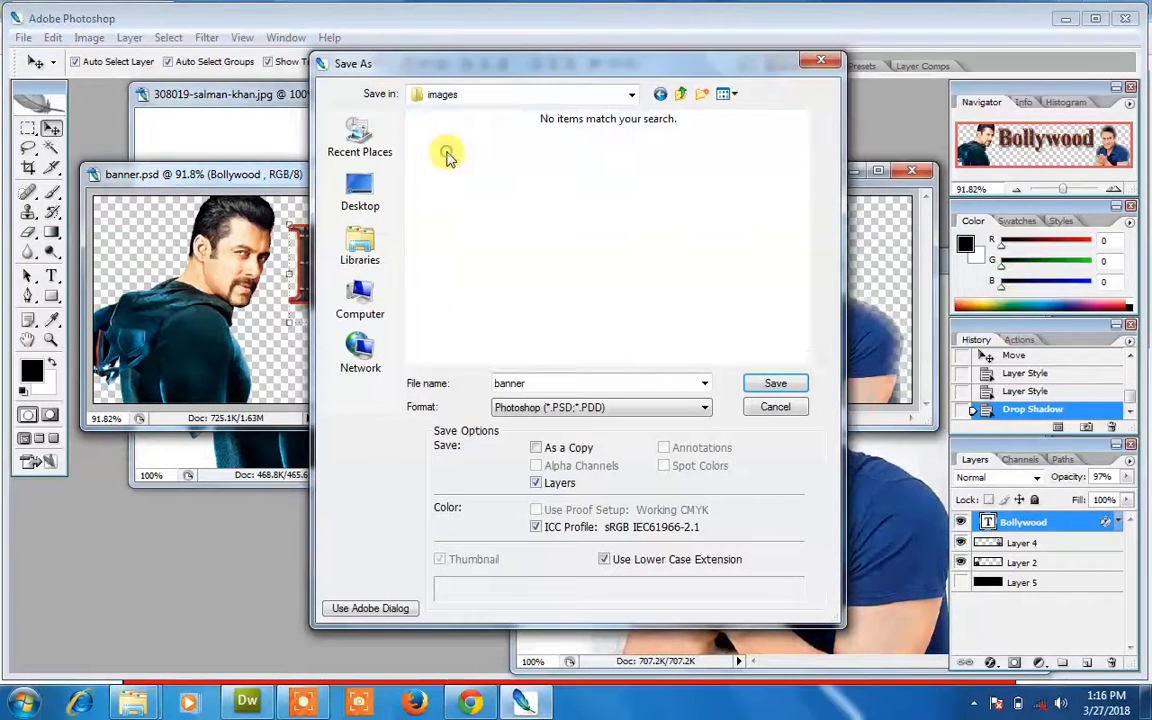
{"action": "left_click", "coordinate": [603, 408]}
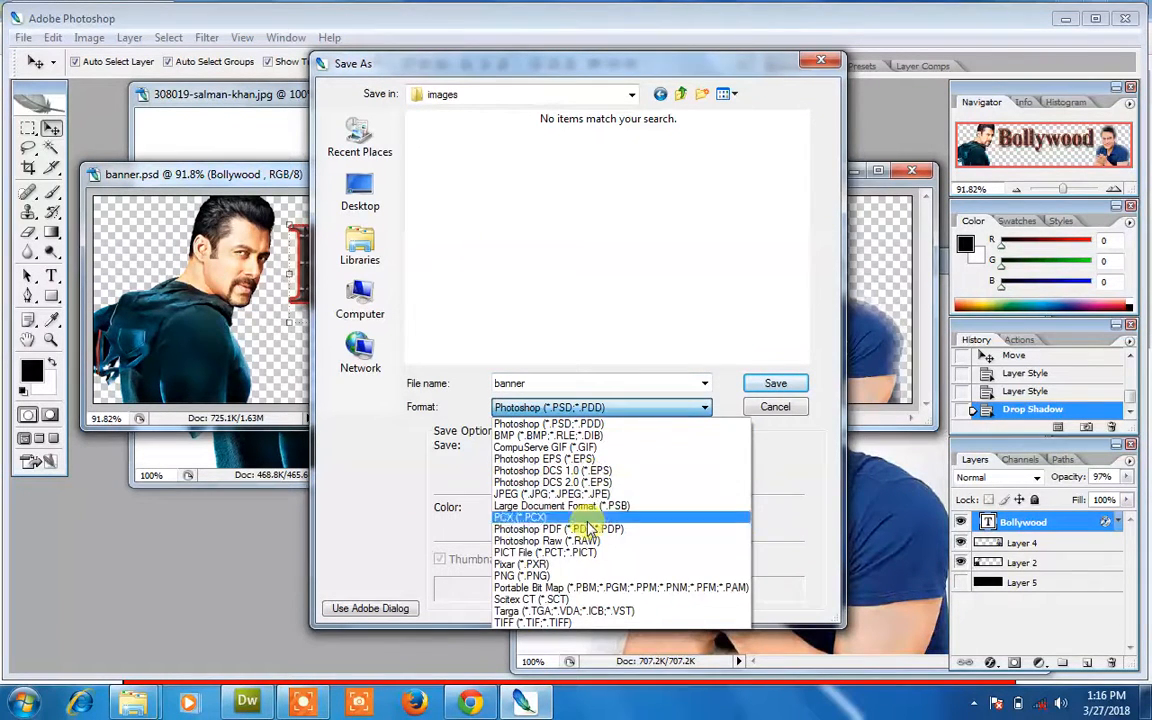
{"action": "left_click", "coordinate": [582, 578]}
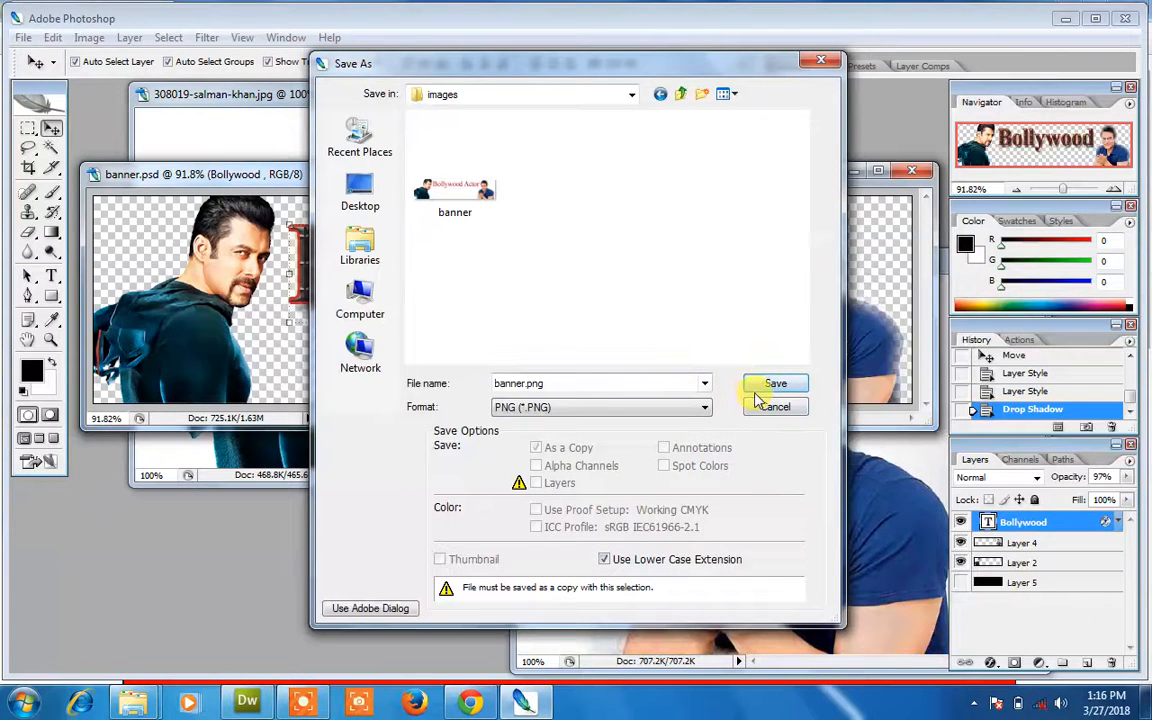
{"action": "left_click", "coordinate": [530, 384]}
{"action": "double_click", "coordinate": [527, 383]}
{"action": "left_click", "coordinate": [527, 383]}
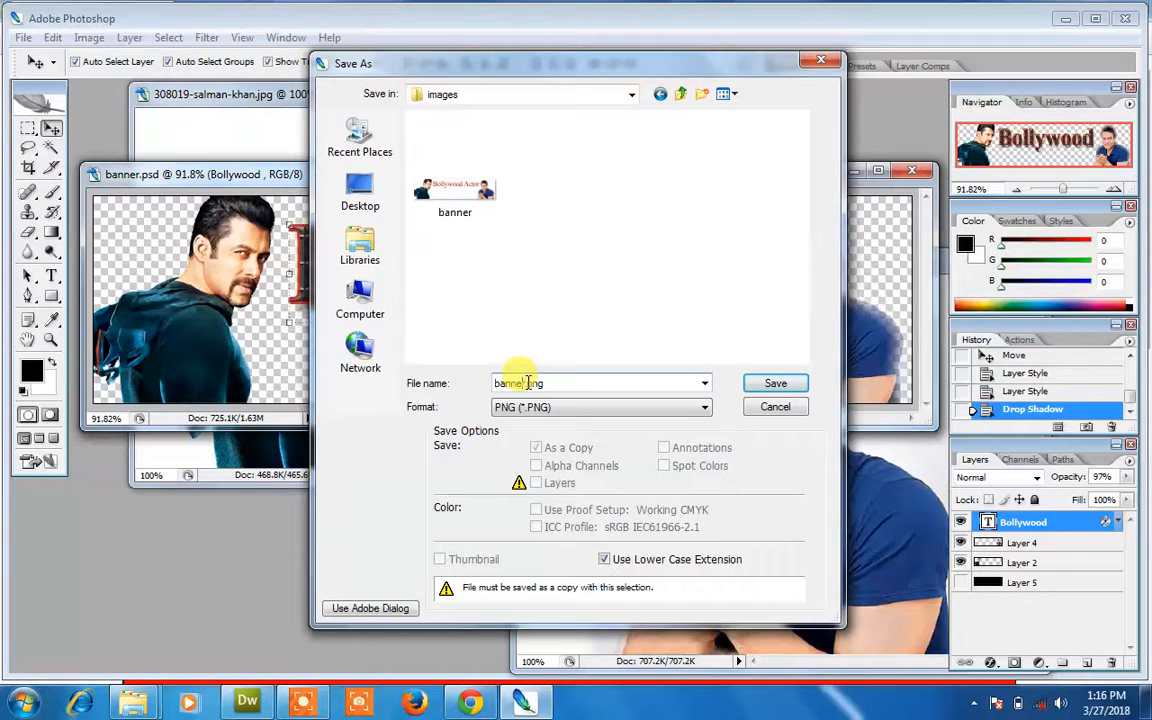
{"action": "type", "text": "1"}
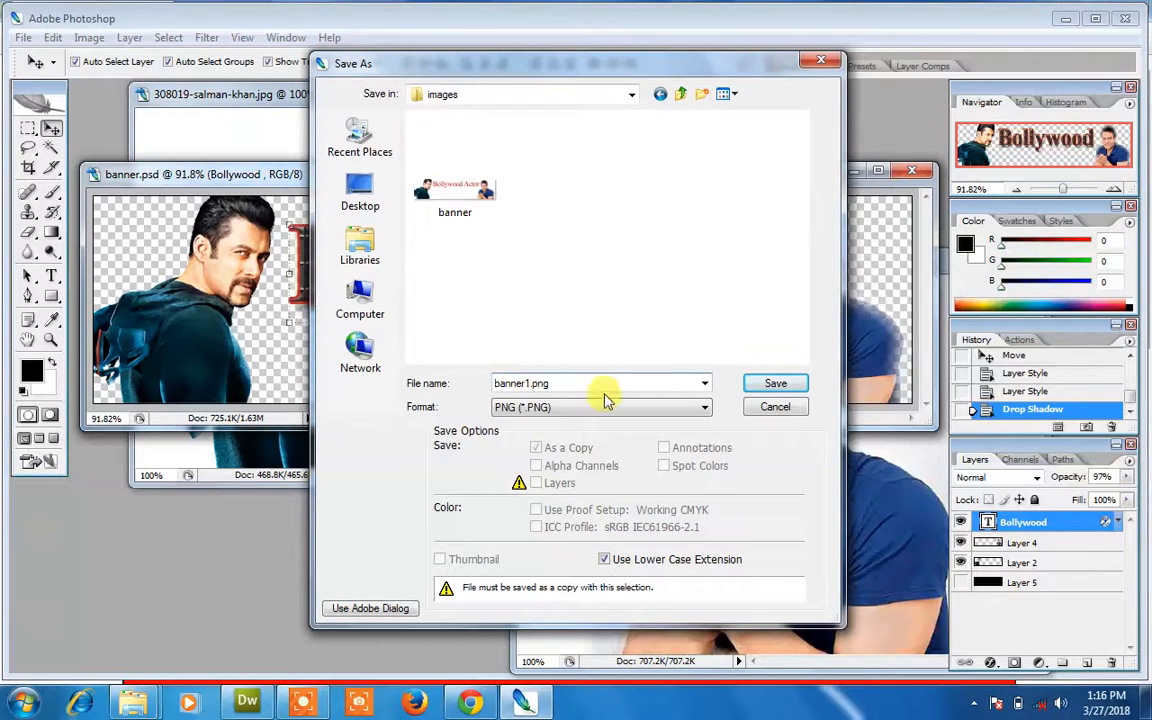
{"action": "left_click", "coordinate": [760, 387]}
{"action": "left_click", "coordinate": [601, 333]}
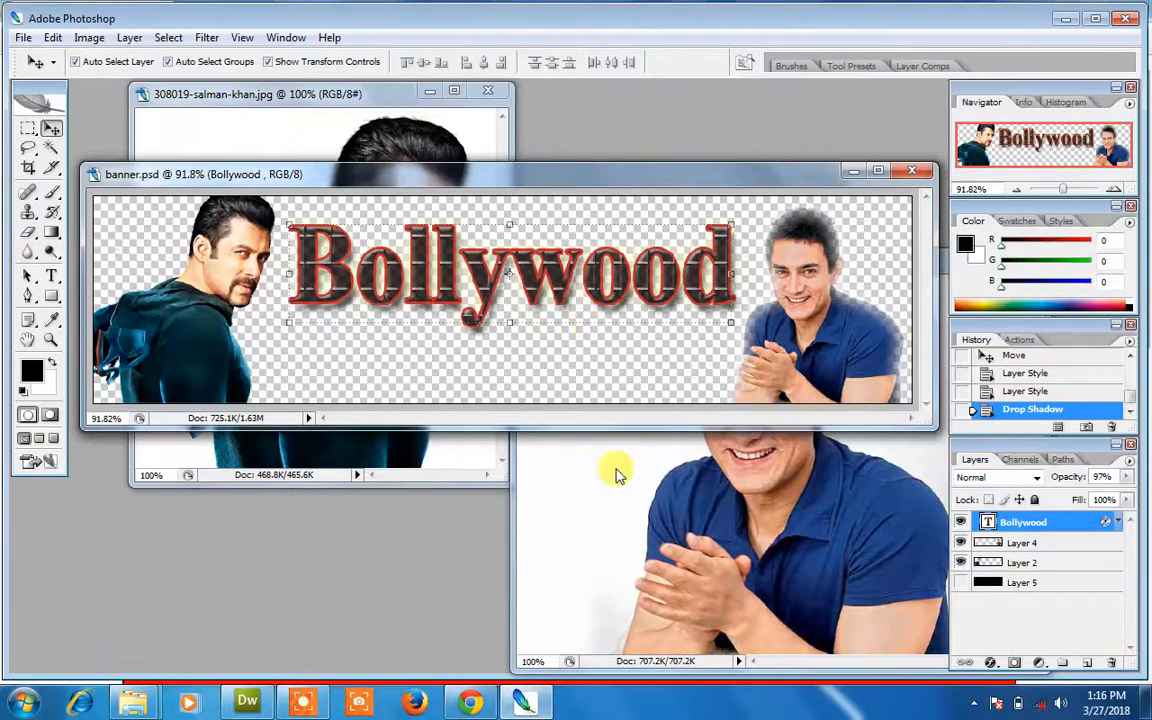
- Switch to Dreamweaver, change the banner image source in index.html to images/banner1.png and save the page
{"action": "left_click", "coordinate": [471, 702]}
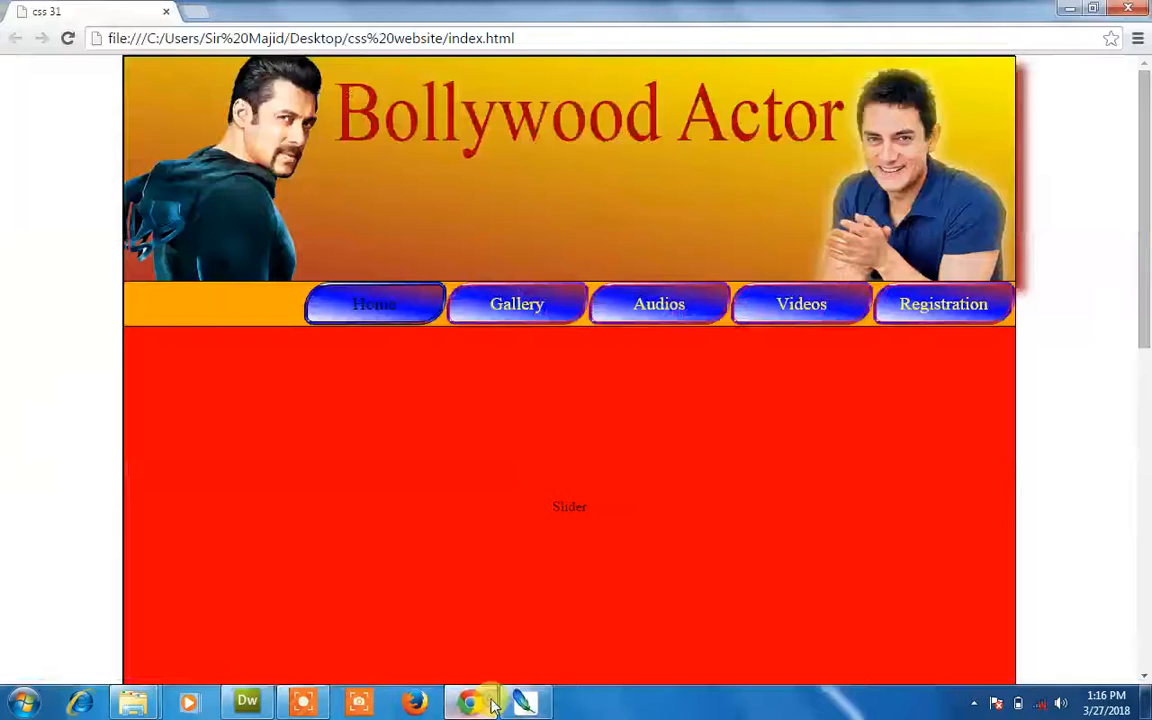
{"action": "left_click", "coordinate": [247, 700]}
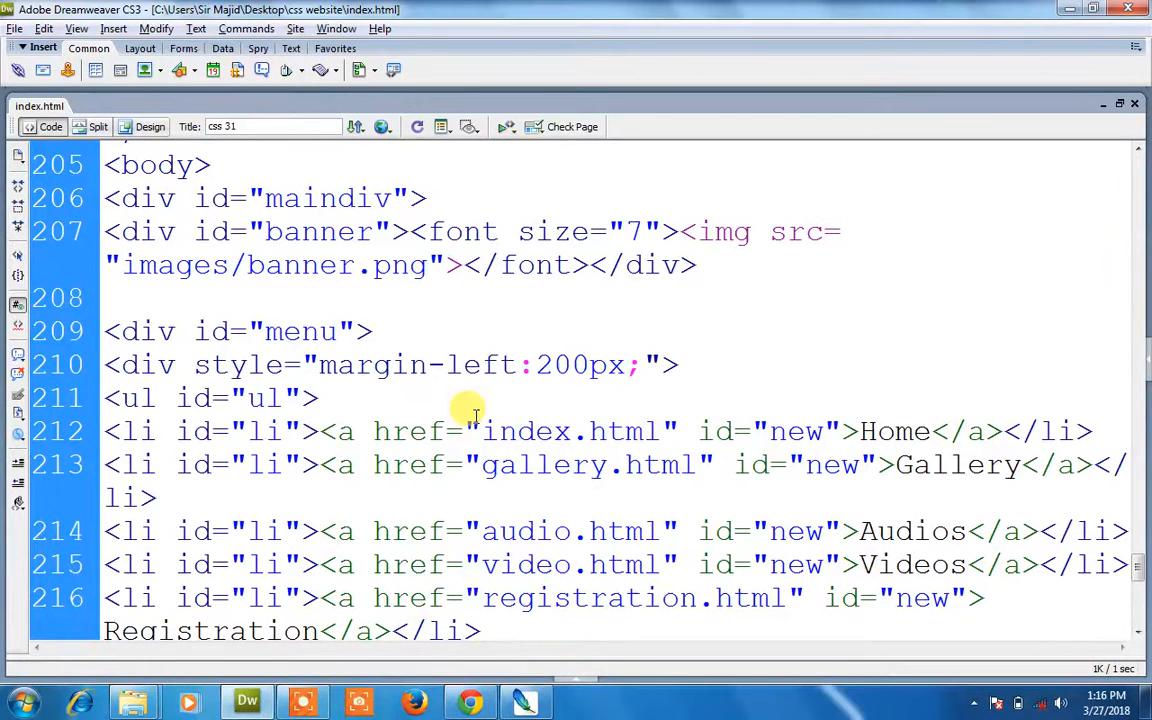
{"action": "type", "text": "1"}
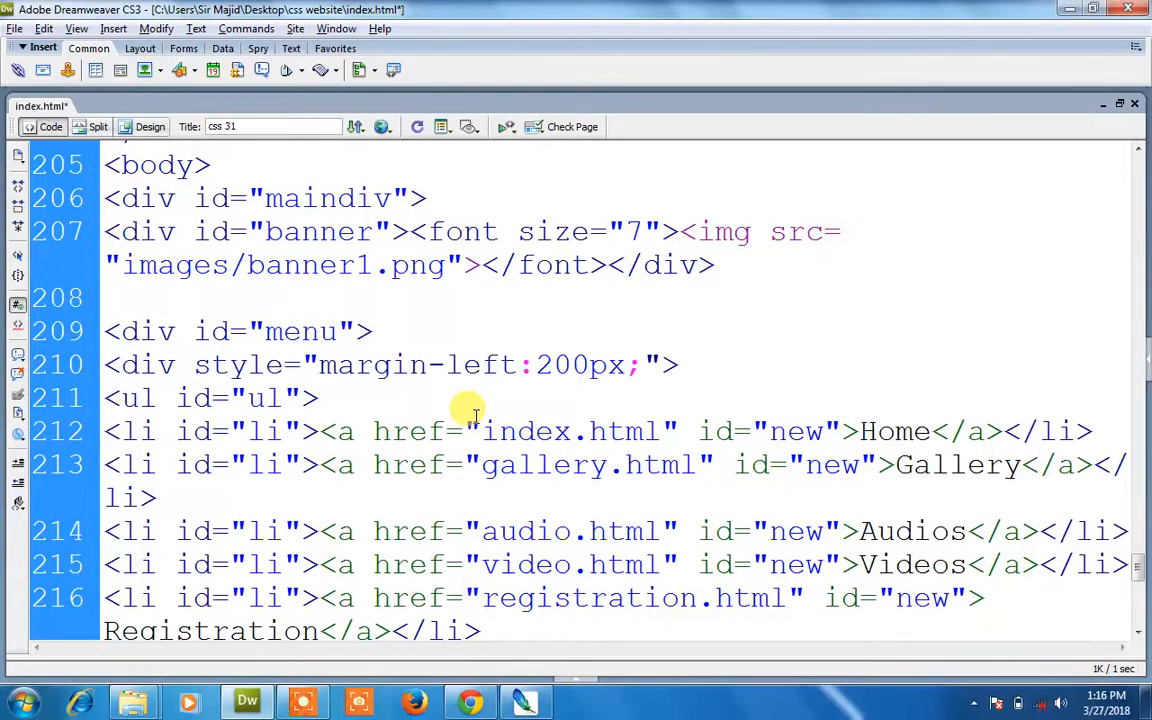
- Switch to Chrome, reload index.html and look over the page with the new banner image
{"action": "key", "text": "alt+Tab"}
{"action": "key", "text": "alt+Tab"}
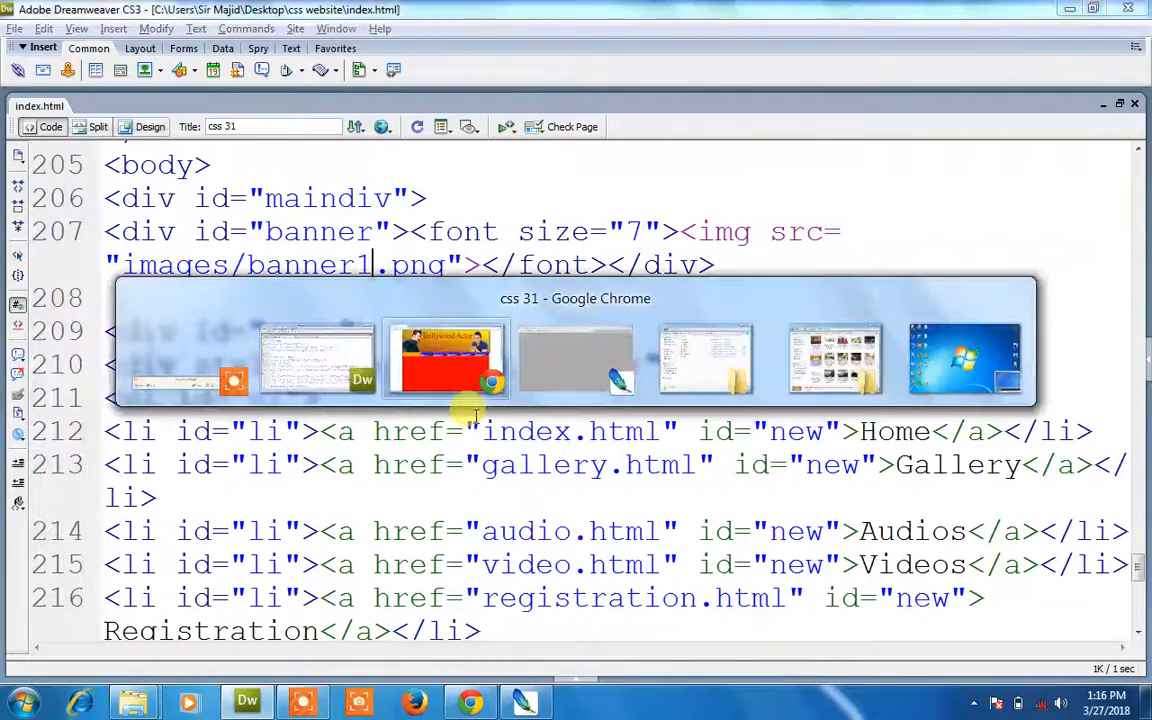
{"action": "key", "text": "alt+Tab"}
{"action": "key", "text": "alt+Tab"}
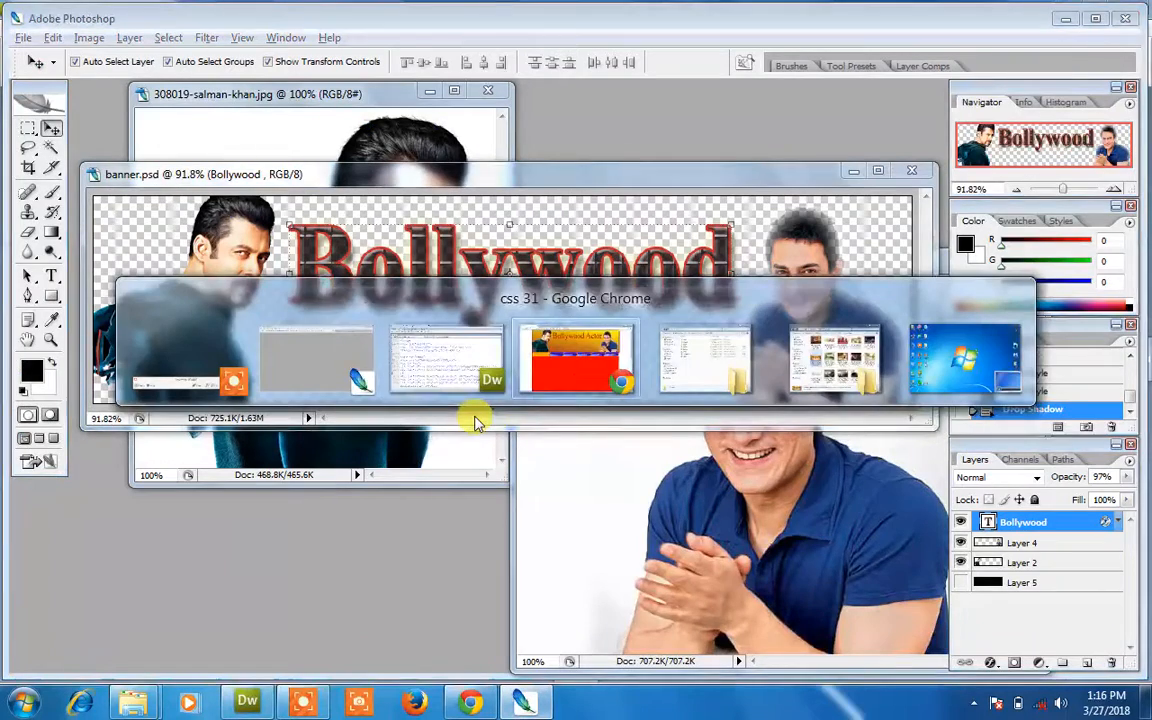
{"action": "key", "text": "F5"}
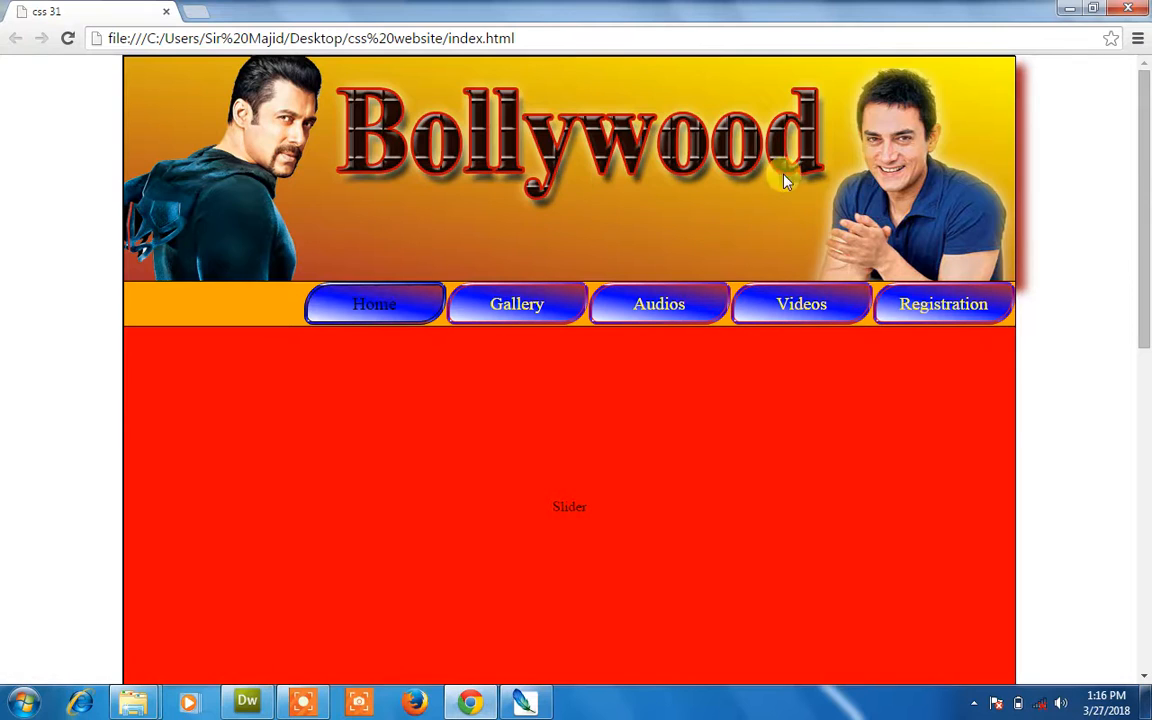
{"action": "scroll", "coordinate": [716, 323], "scroll_direction": "down", "scroll_amount": 2}
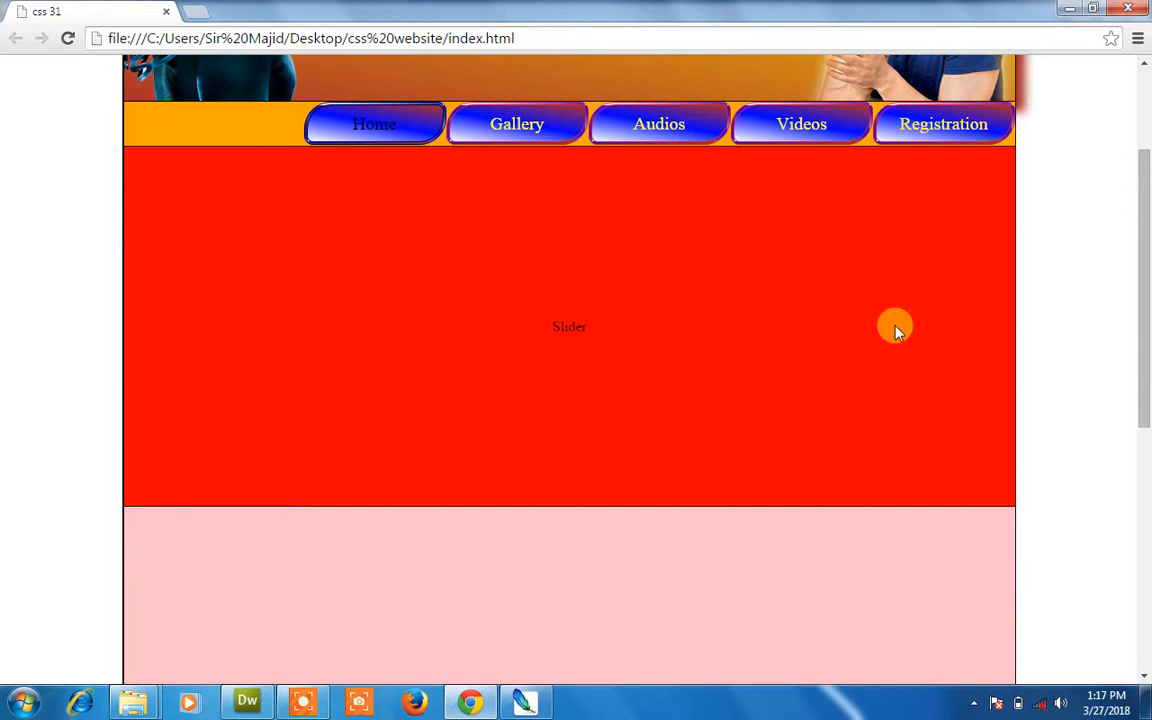
{"action": "left_click_drag", "start_coordinate": [1143, 301], "coordinate": [1143, 157]}
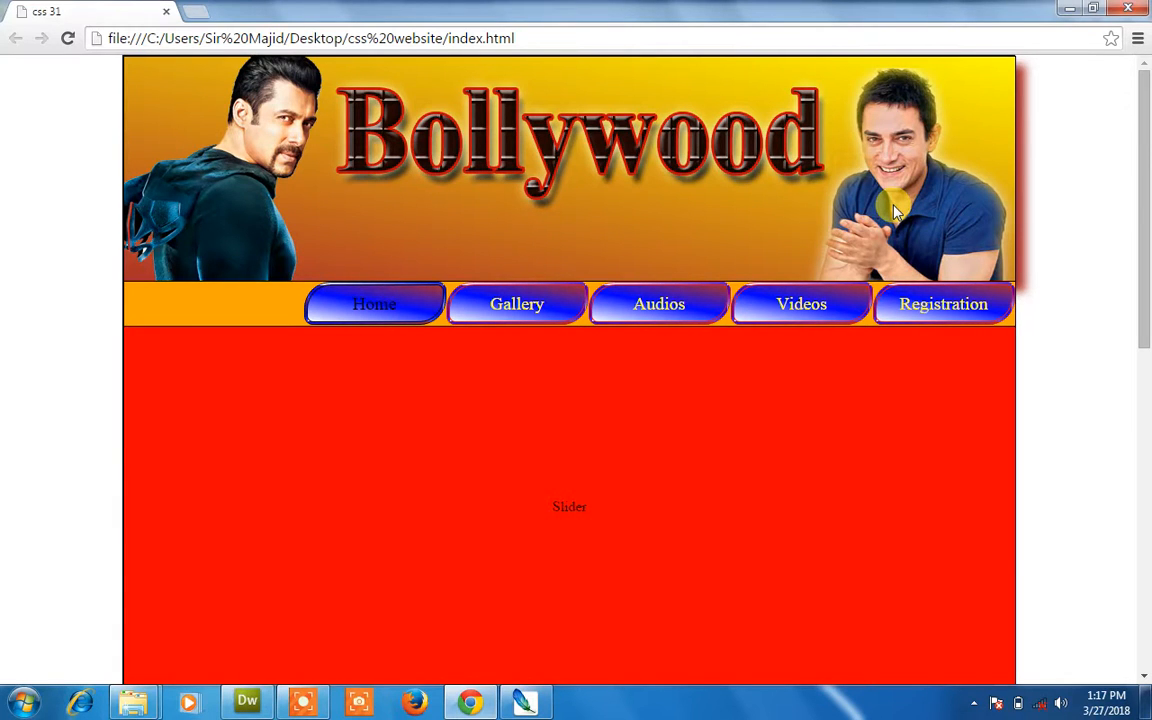
- Check the site's menu links by opening the Gallery, Audios, Videos and Registration pages, ending on Home
{"action": "left_click", "coordinate": [548, 295]}
{"action": "left_click", "coordinate": [671, 306]}
{"action": "left_click", "coordinate": [810, 293]}
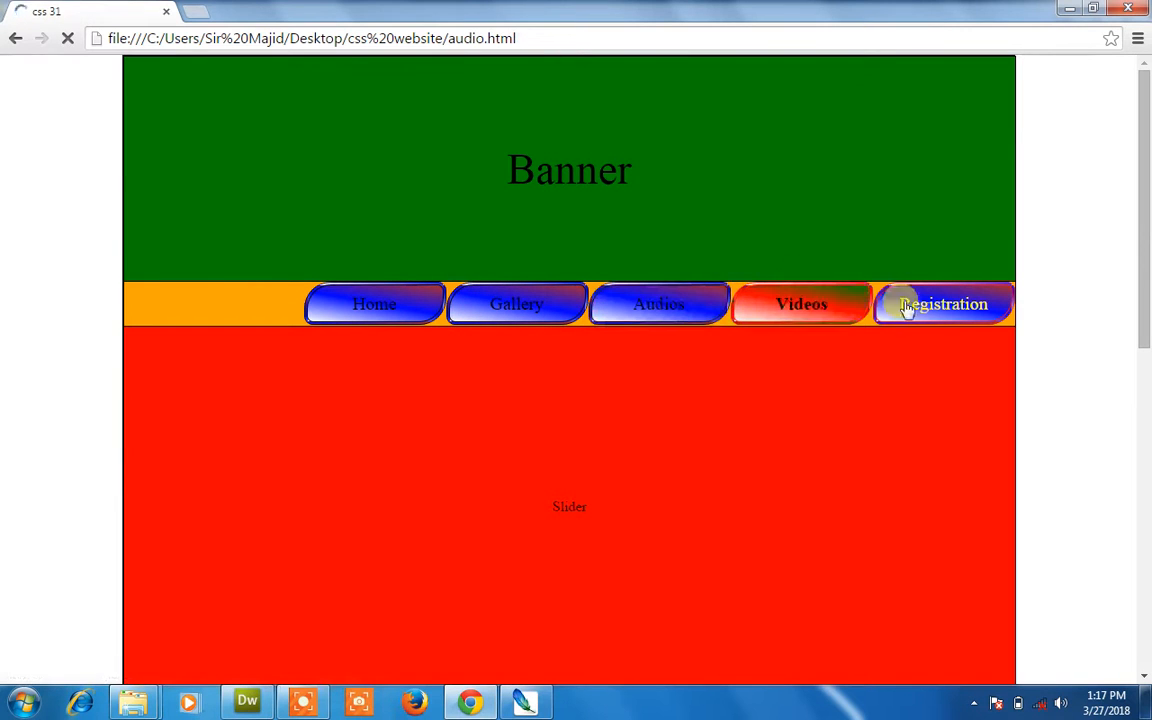
{"action": "left_click", "coordinate": [926, 303]}
{"action": "left_click", "coordinate": [813, 304]}
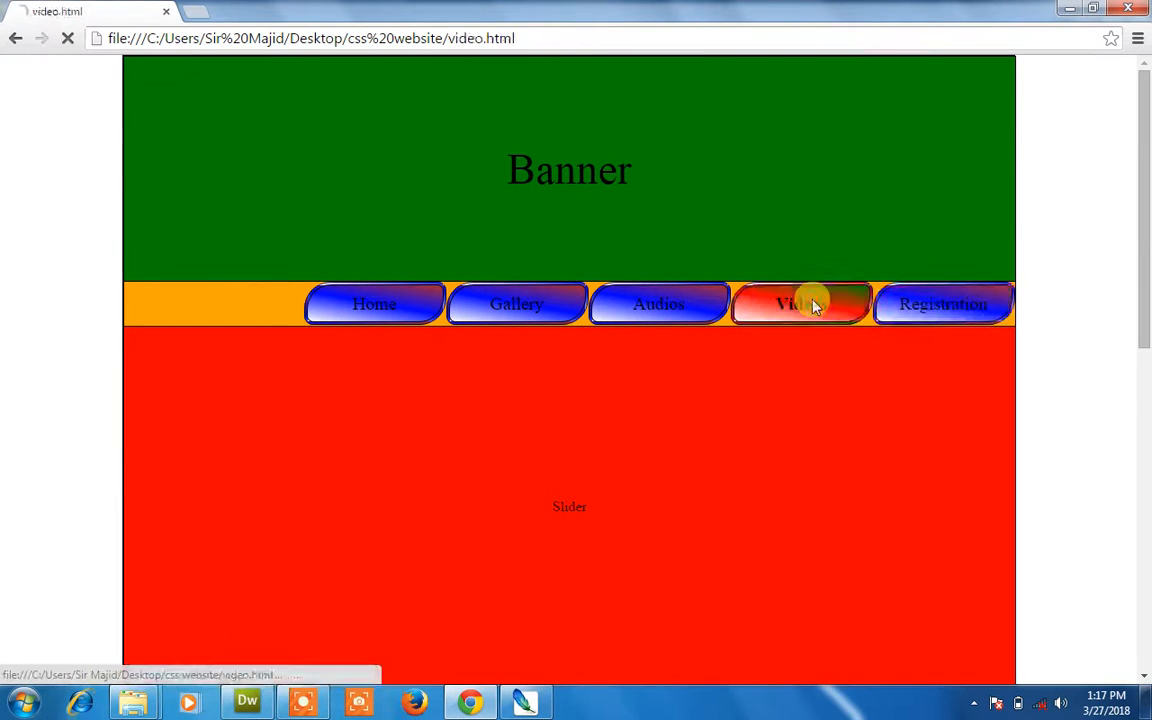
{"action": "left_click", "coordinate": [660, 302]}
{"action": "left_click", "coordinate": [550, 305]}
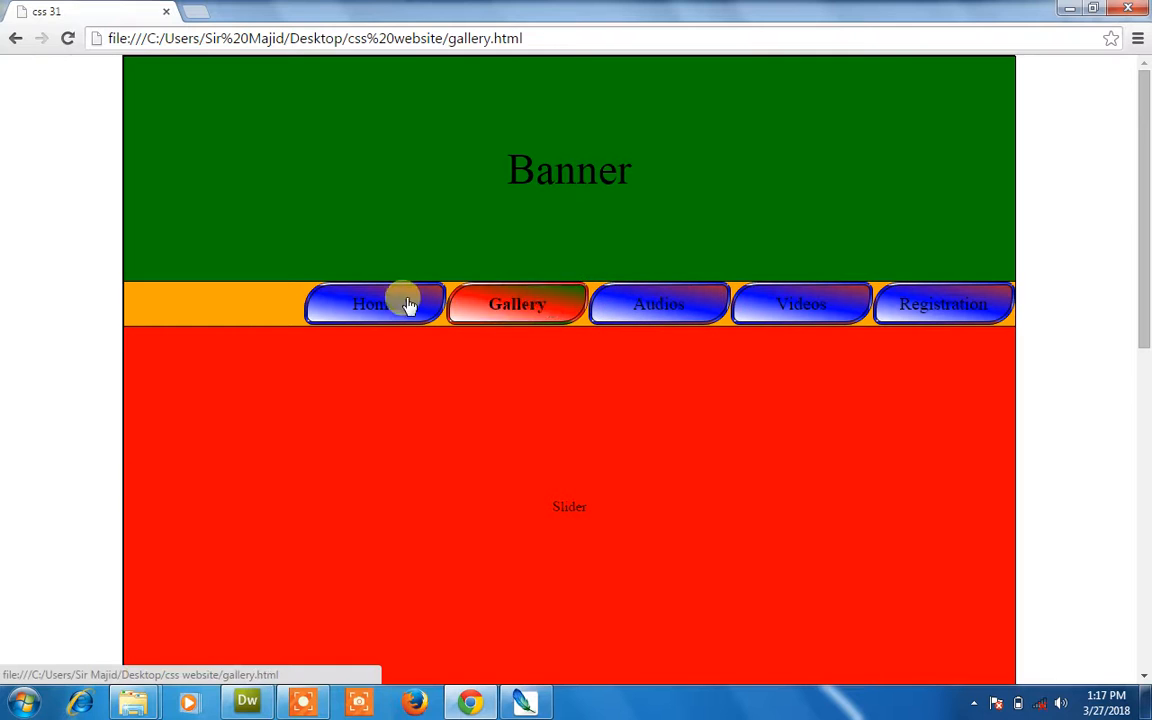
{"action": "left_click", "coordinate": [393, 303]}
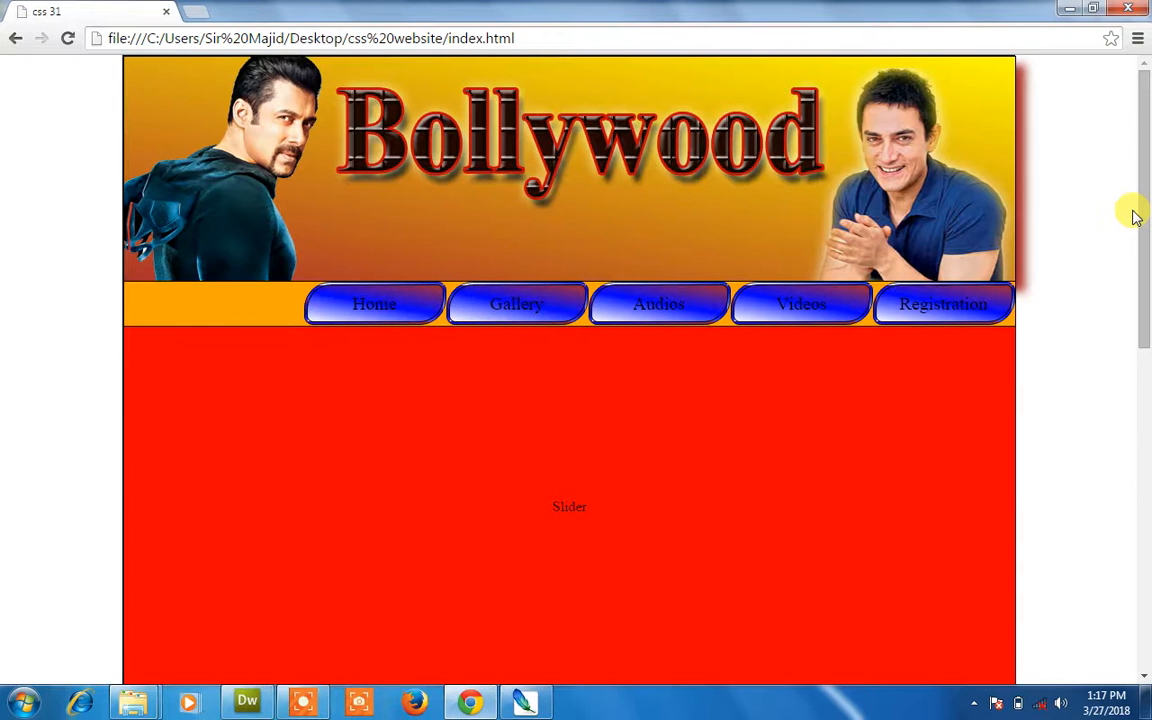